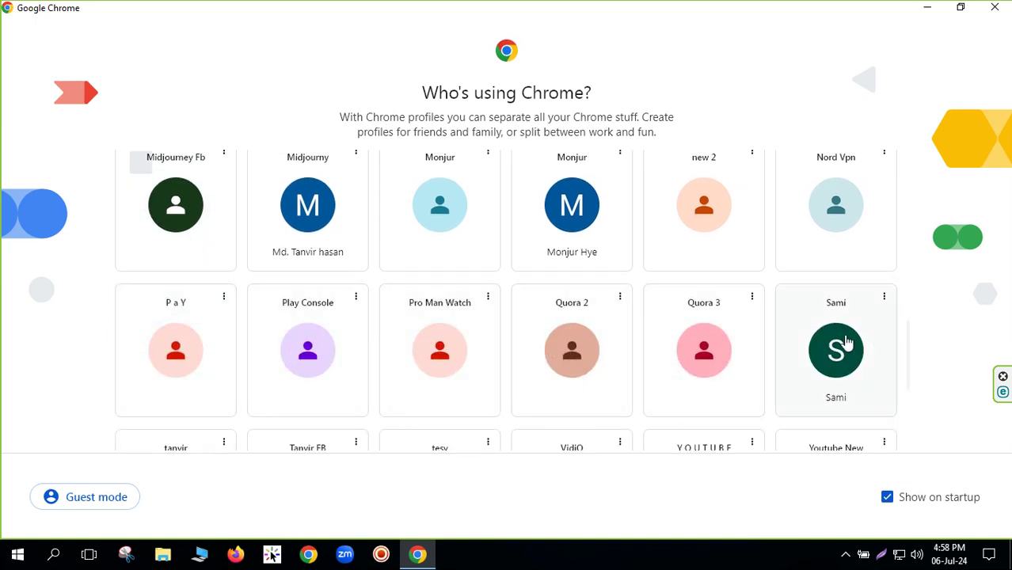
Step: Find the Earning Video profile among the Chrome profiles and open it
scroll(877, 344, "down", 2)
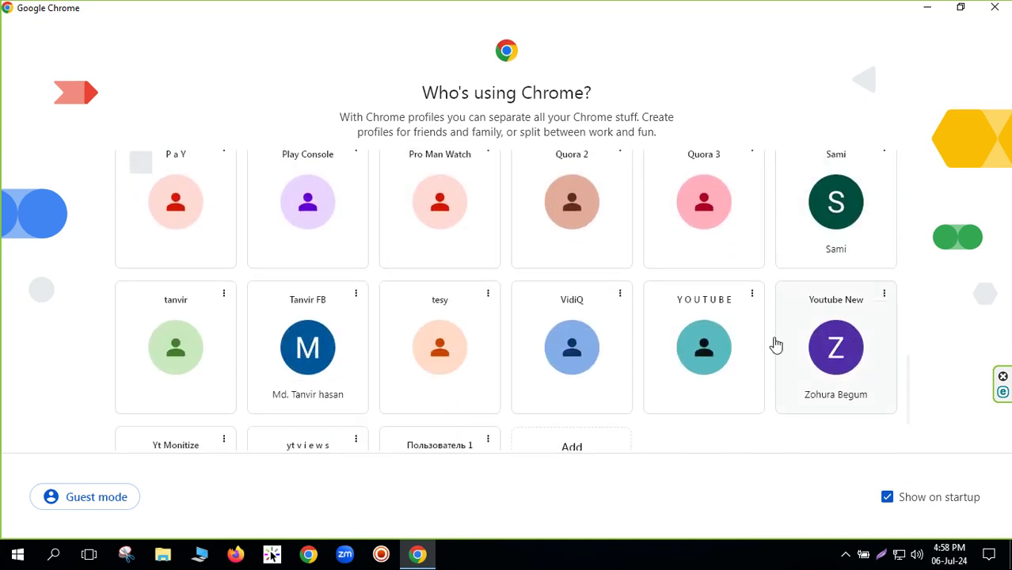
scroll(169, 339, "down", 2)
scroll(266, 332, "down", 1)
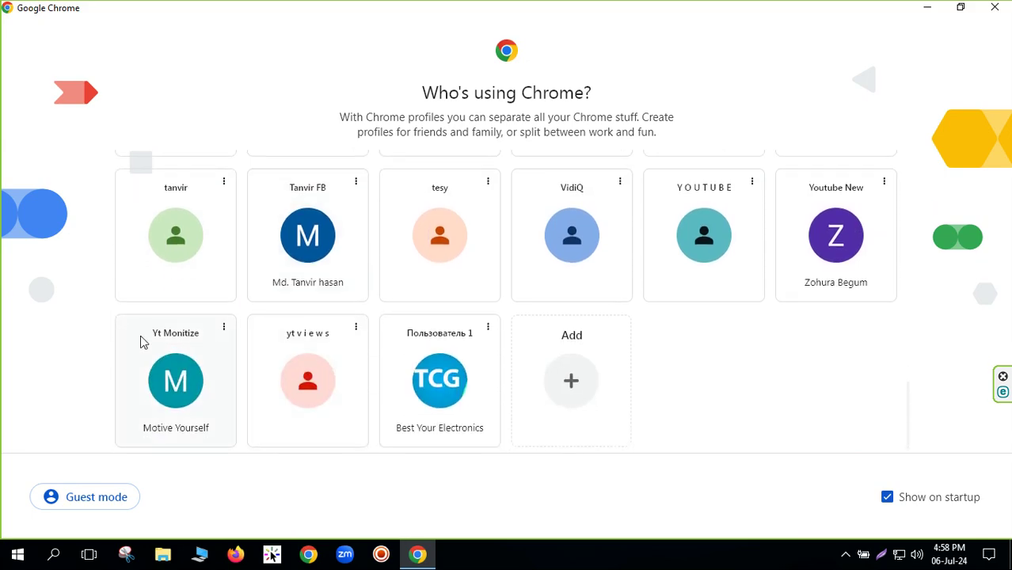
scroll(355, 355, "up", 8)
scroll(419, 350, "up", 5)
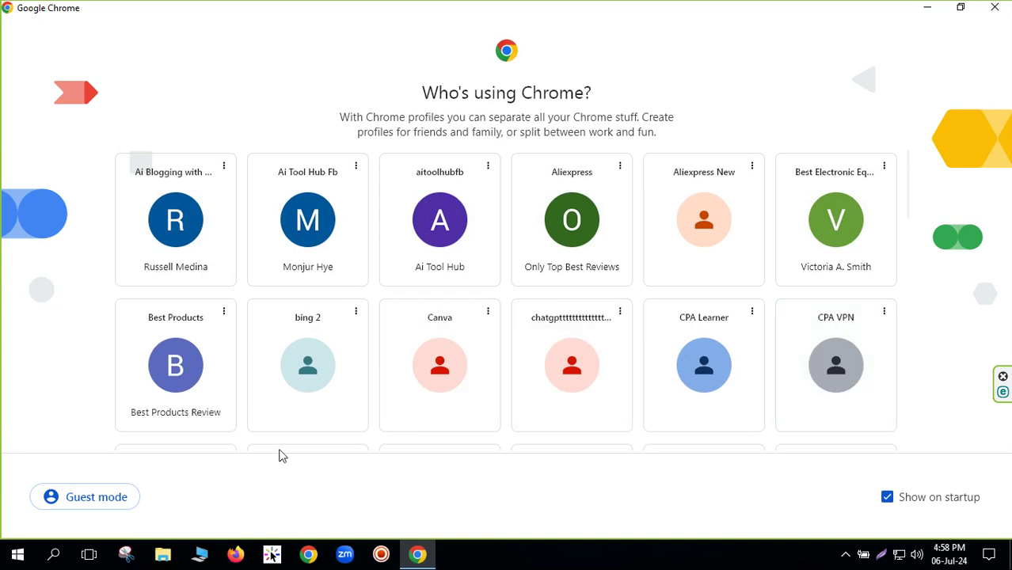
scroll(223, 352, "down", 2)
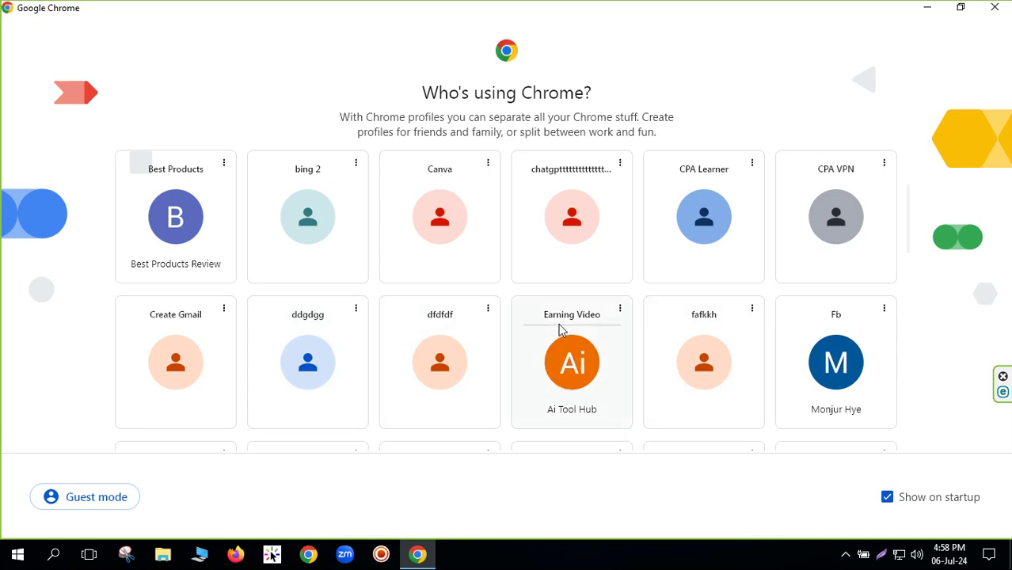
left_click(576, 368)
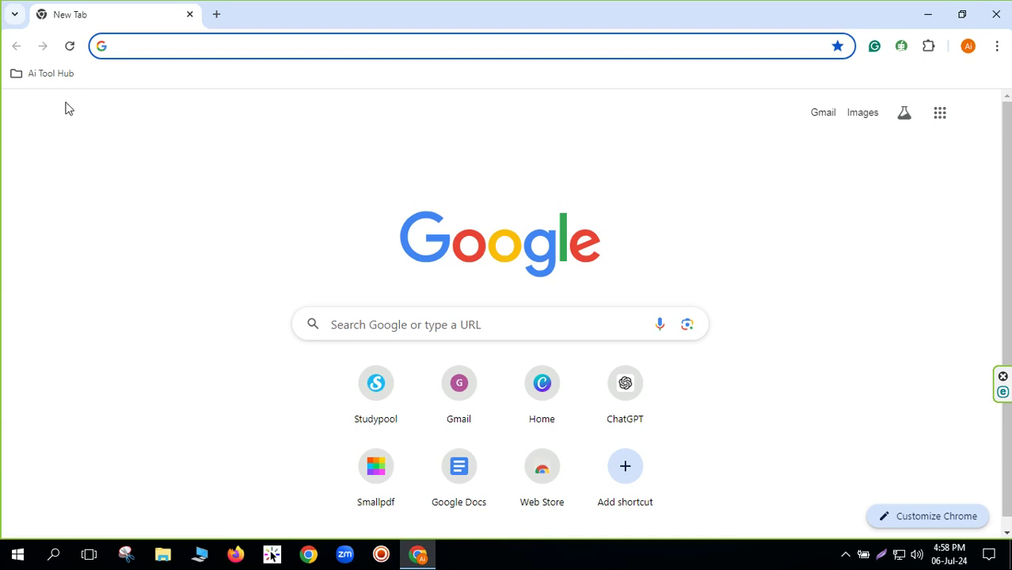
left_click(53, 79)
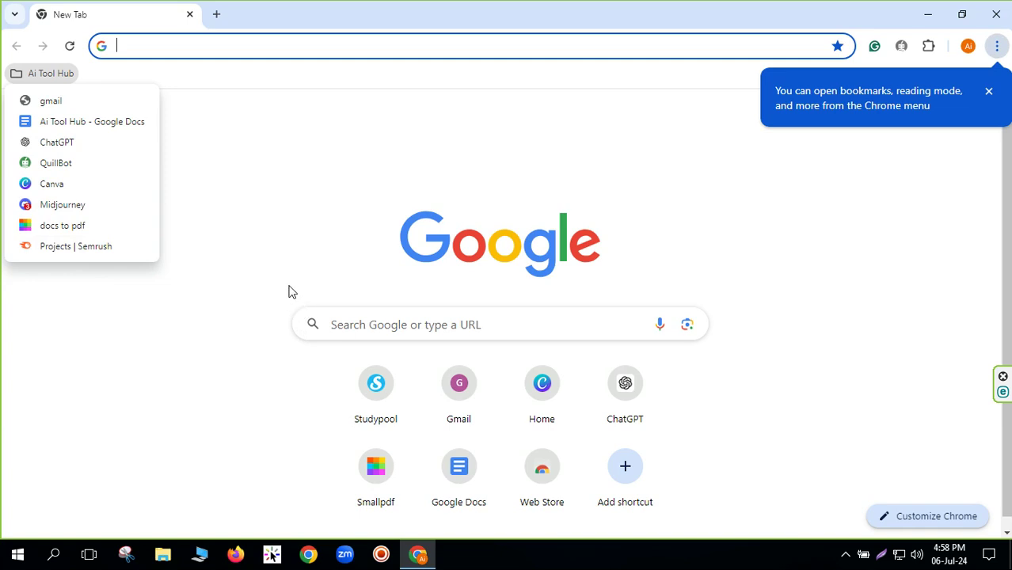
Step: Go to drive.google.com/drive/u/0/home and open the Ai Tool Hub spreadsheet
left_click(176, 47)
type("drive.google.com/drive/u/0/home")
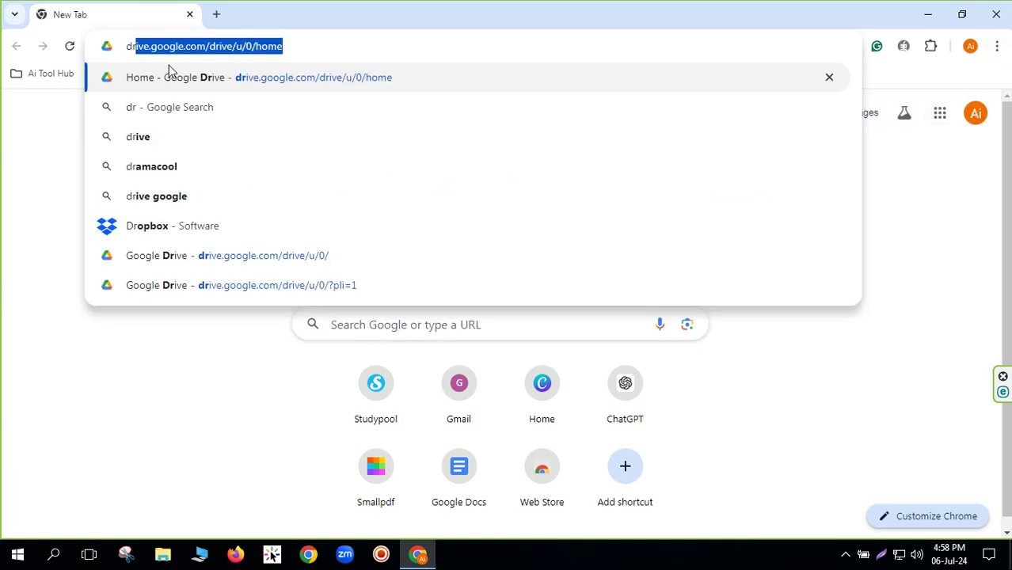
key("Return")
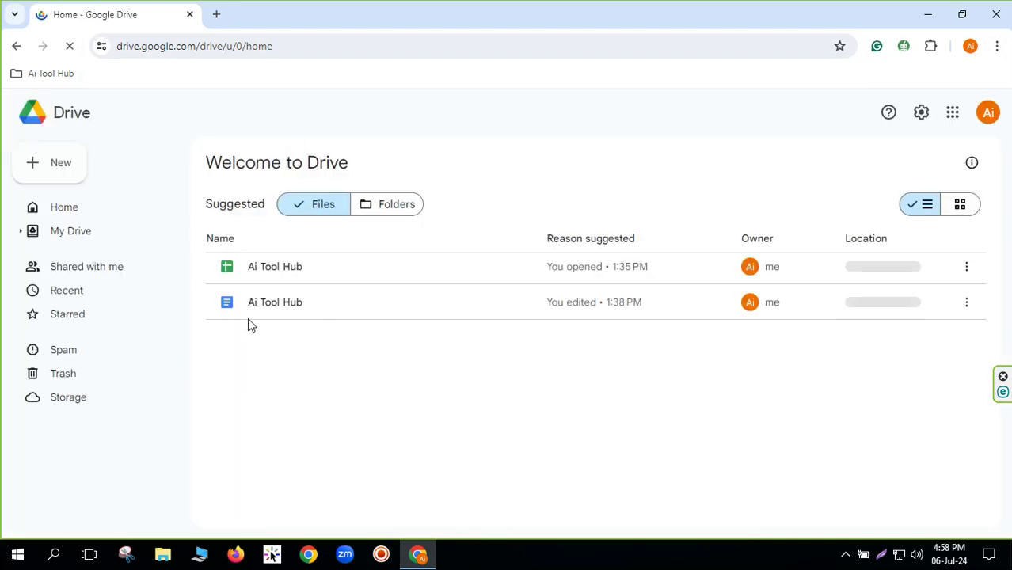
double_click(275, 273)
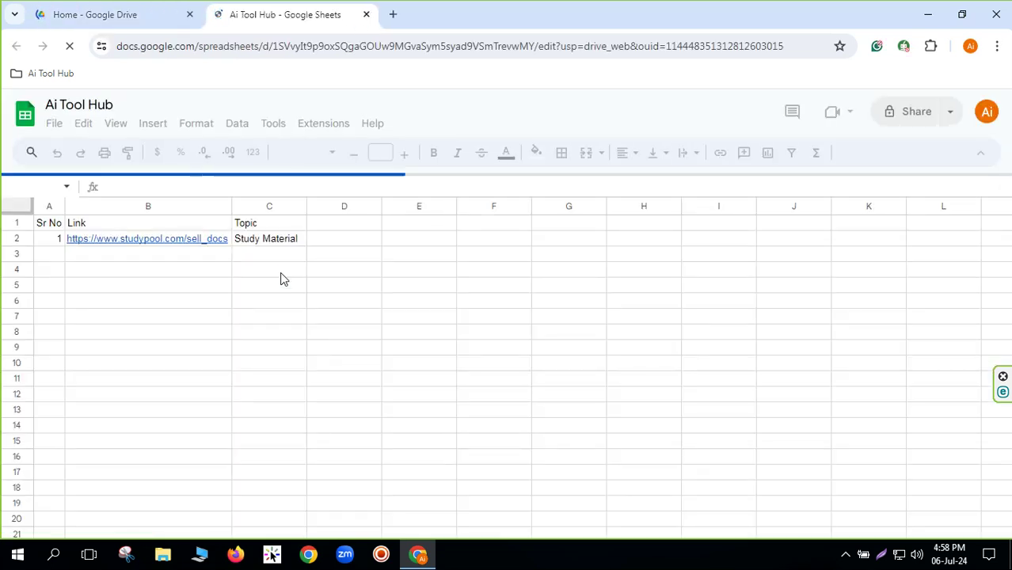
Step: Select the full link text inside cell B2 of the spreadsheet
left_click(145, 244)
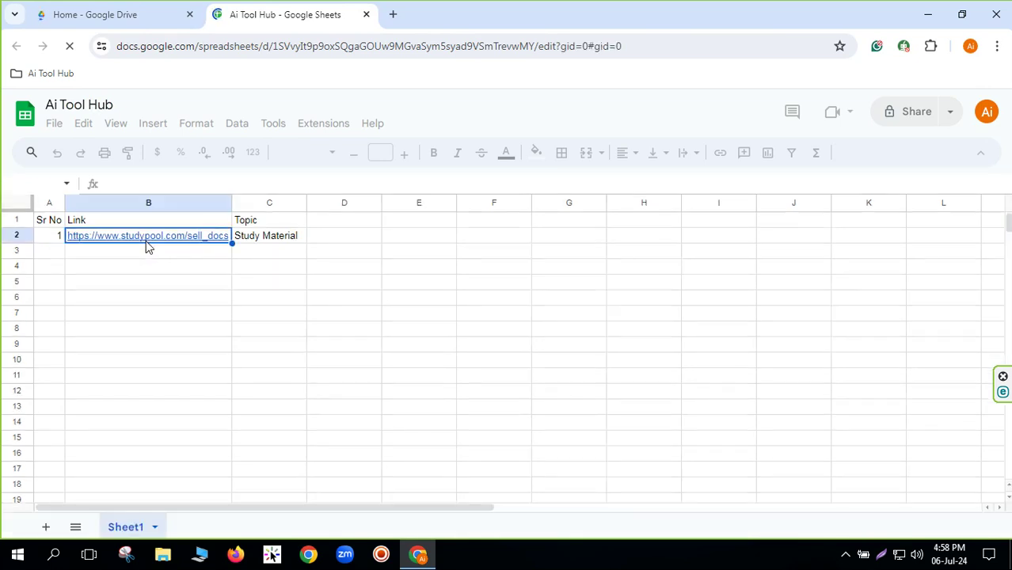
left_click(253, 222)
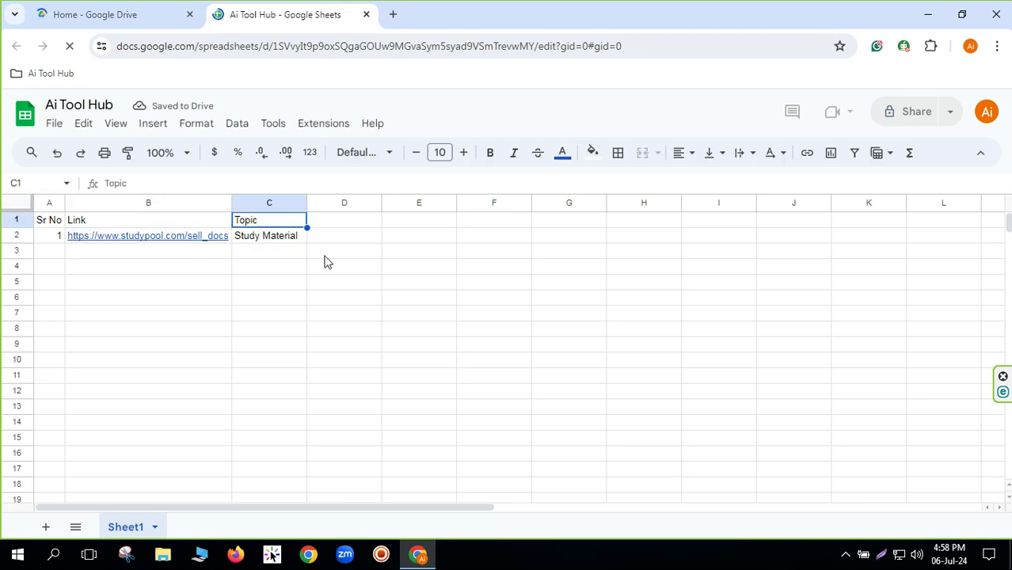
double_click(158, 238)
right_click(151, 239)
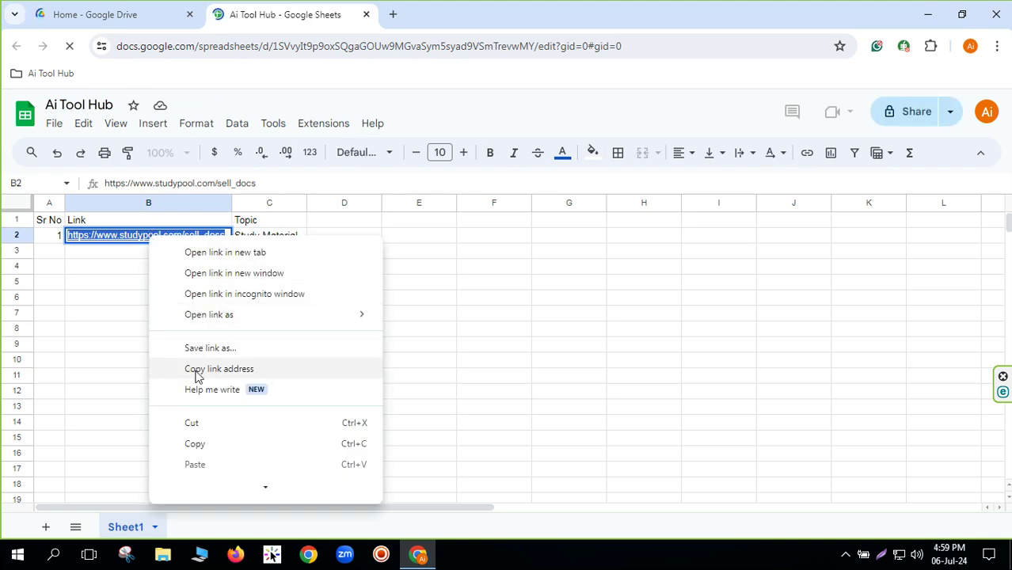
left_click(192, 422)
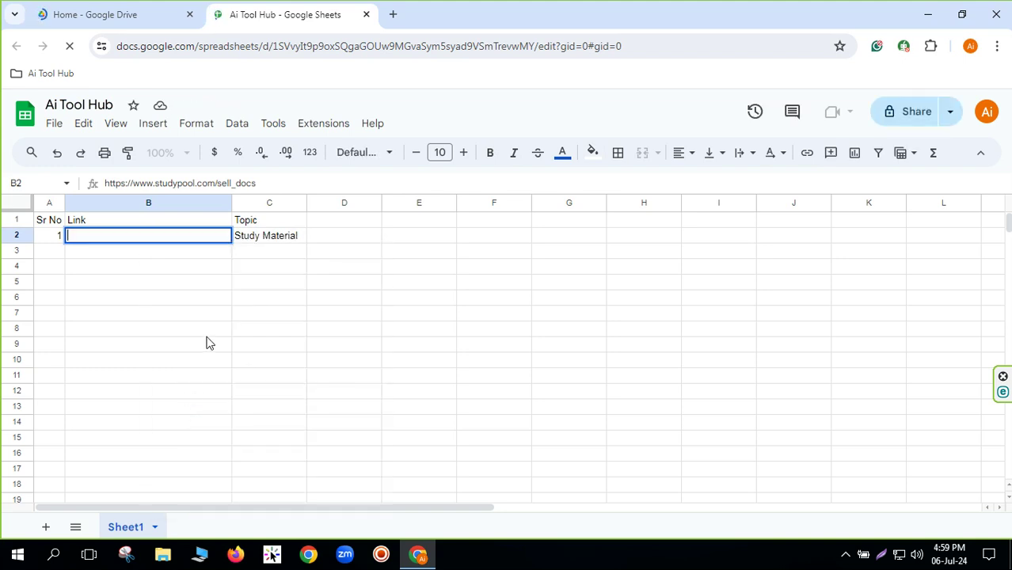
key("ctrl+z")
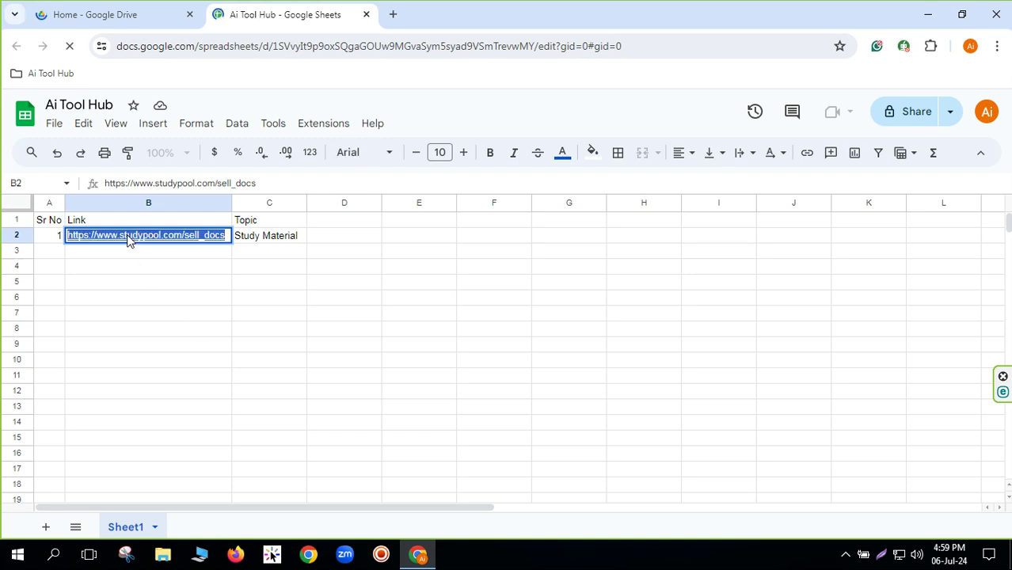
right_click(129, 237)
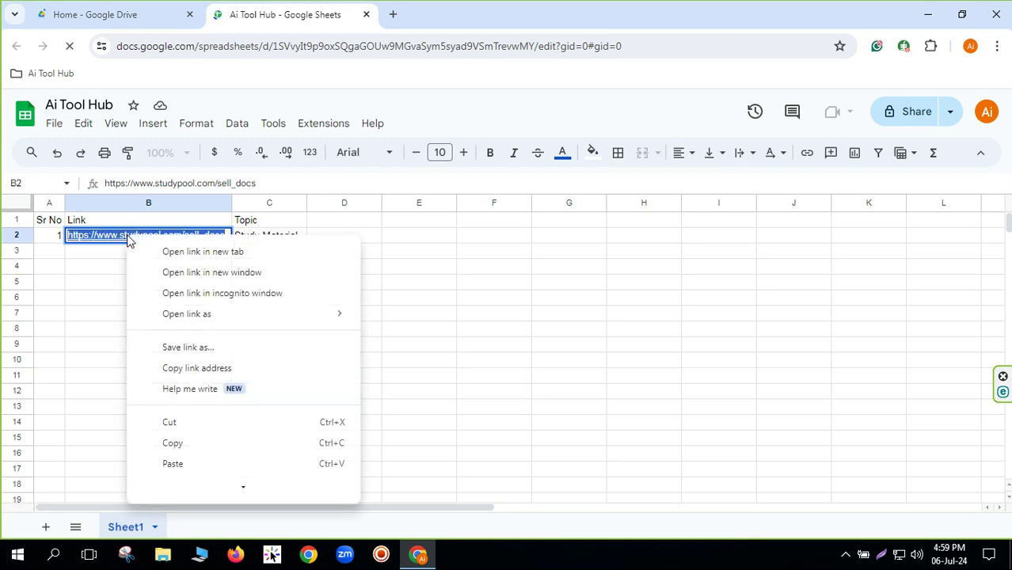
left_click(171, 445)
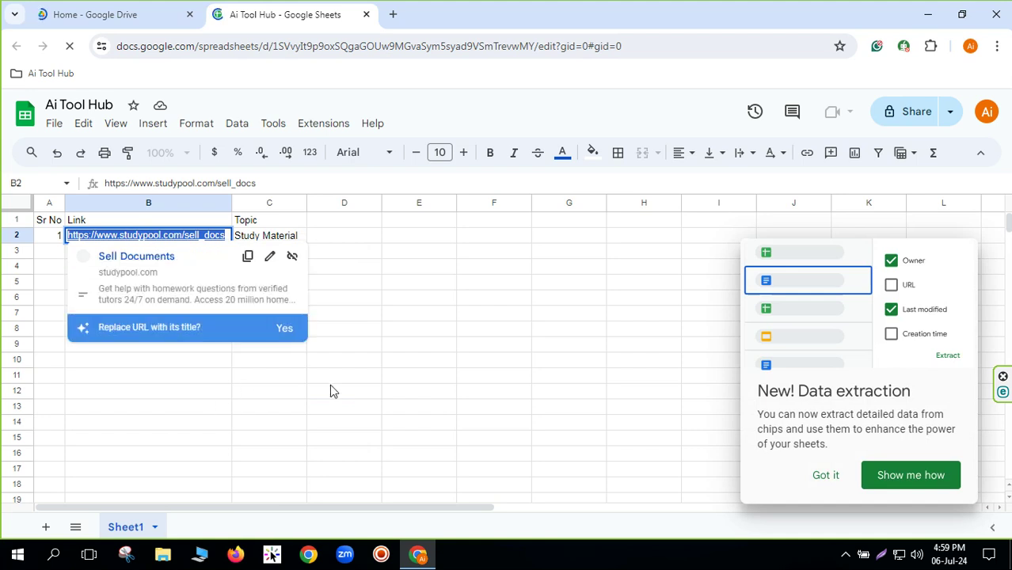
left_click(824, 475)
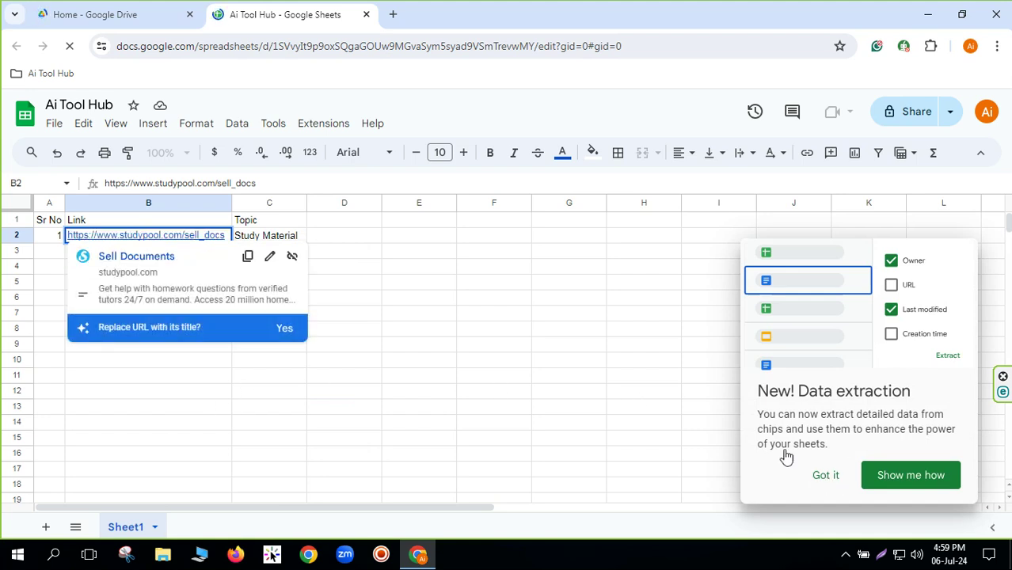
left_click(393, 14)
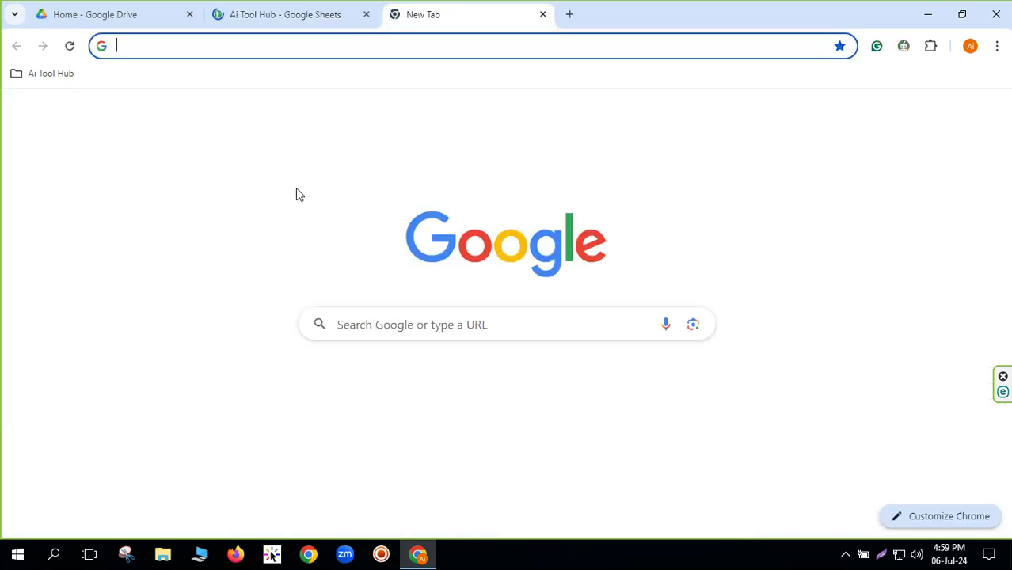
key("ctrl+v")
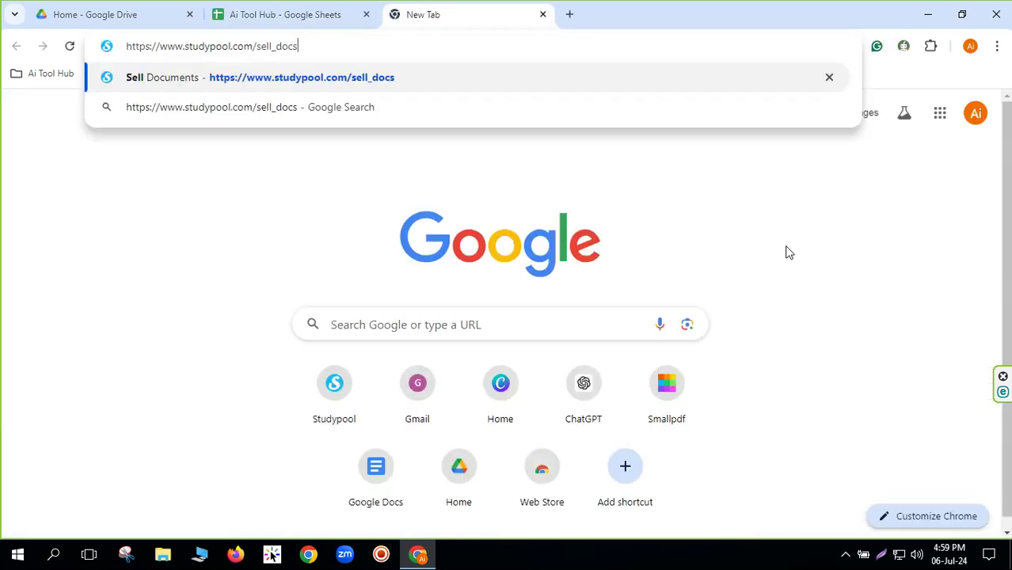
key("Return")
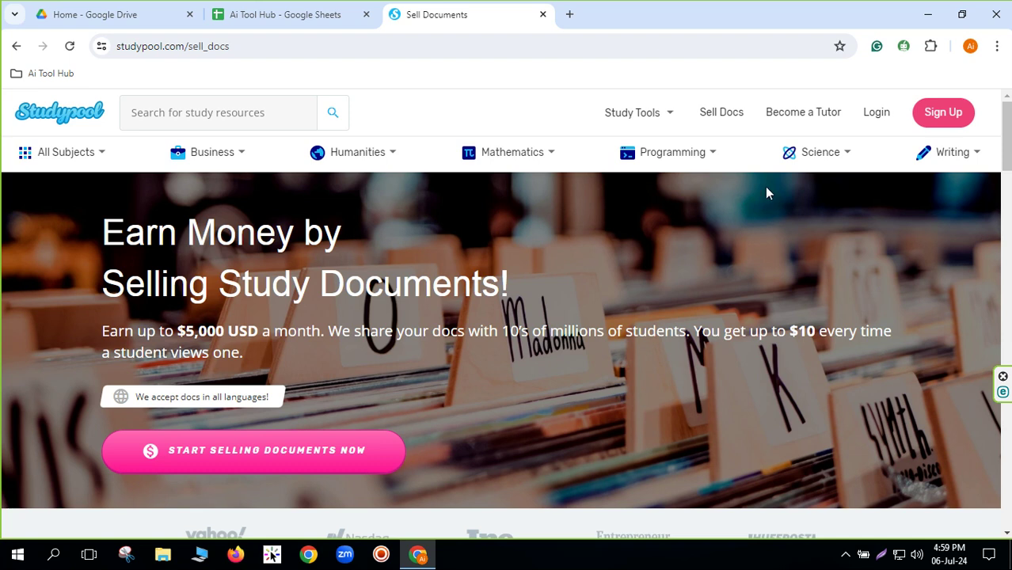
Step: Examine the subject categories and the earnings statement on Studypool's Sell Documents page
mouse_move(840, 156)
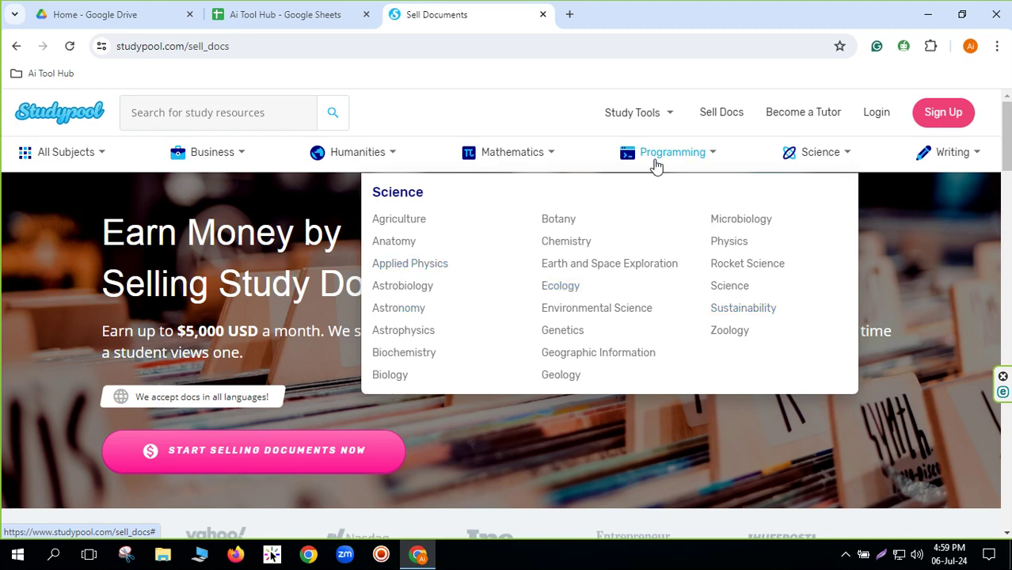
left_click(714, 156)
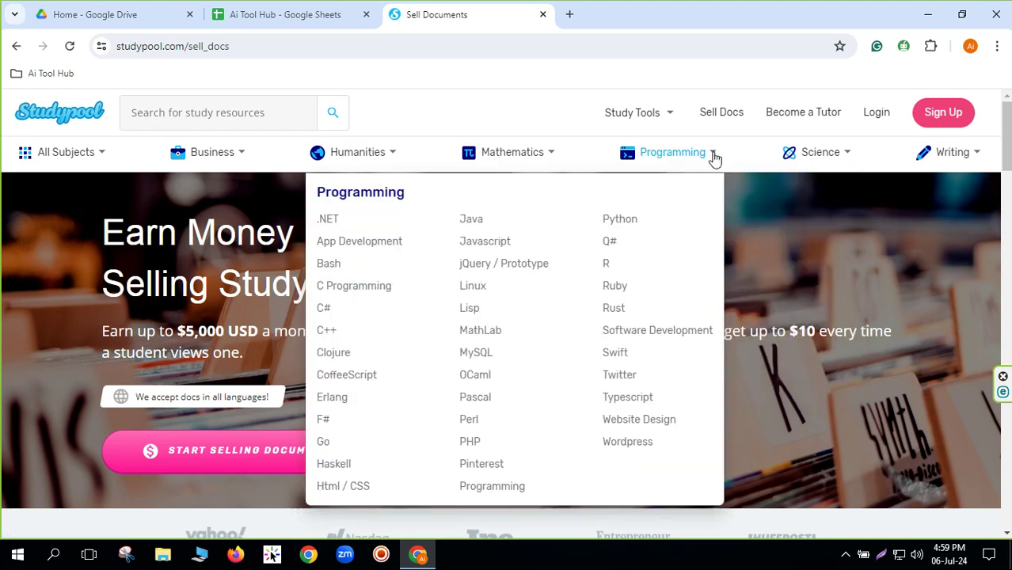
left_click(548, 161)
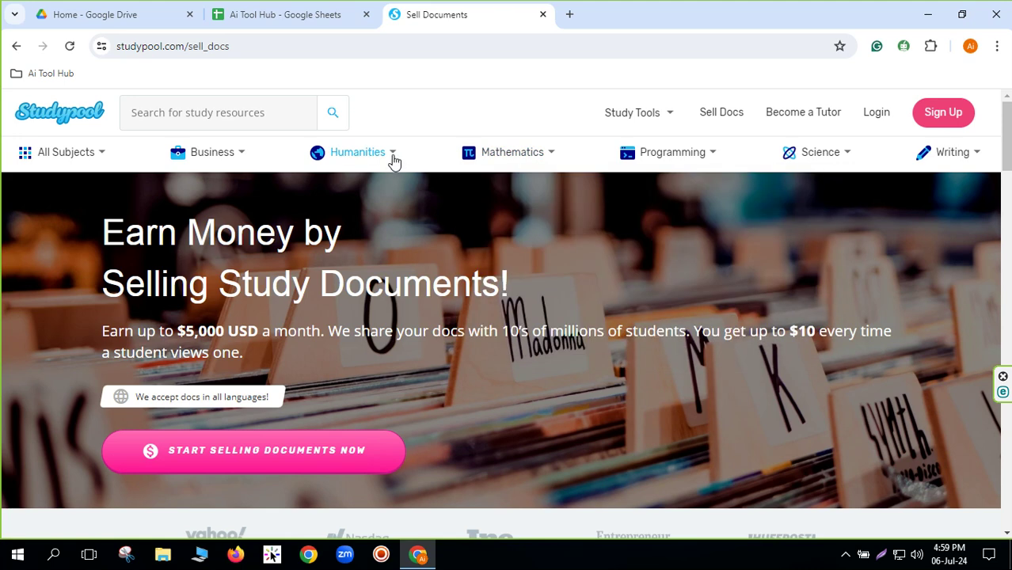
mouse_move(392, 159)
left_click_drag(101, 337, 220, 332)
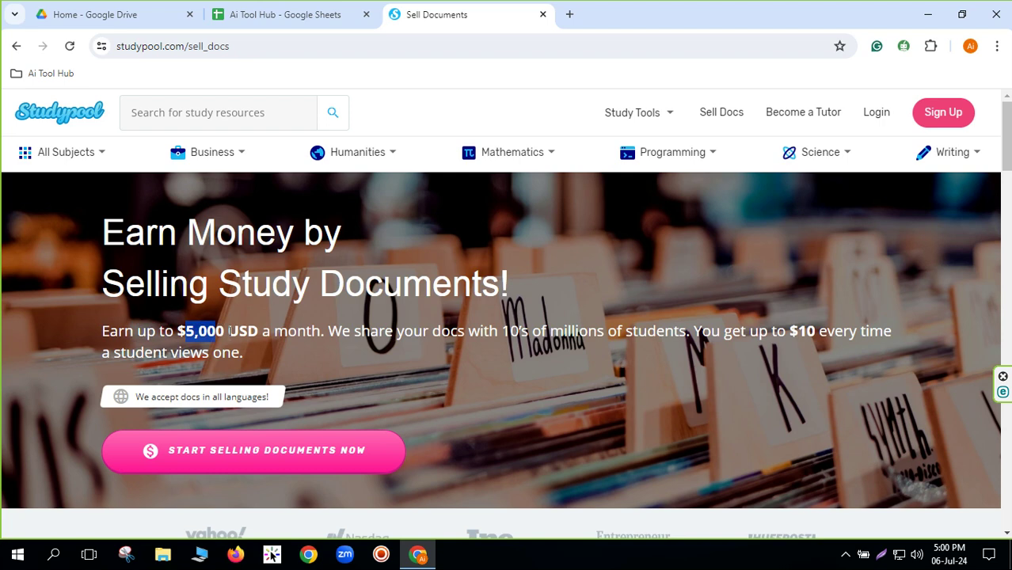
left_click_drag(321, 332, 266, 333)
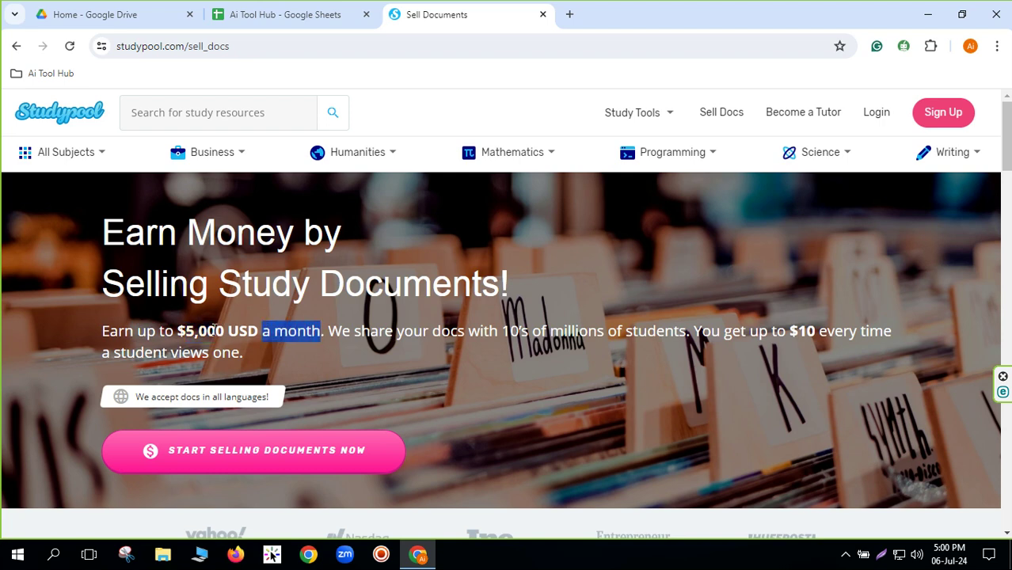
left_click(184, 334)
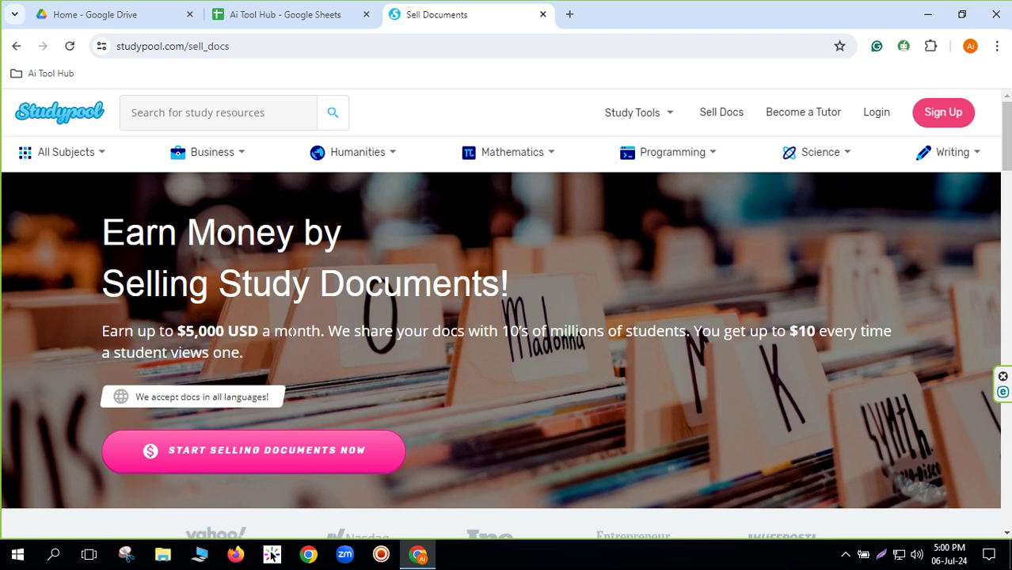
left_click_drag(789, 332, 272, 353)
left_click(670, 359)
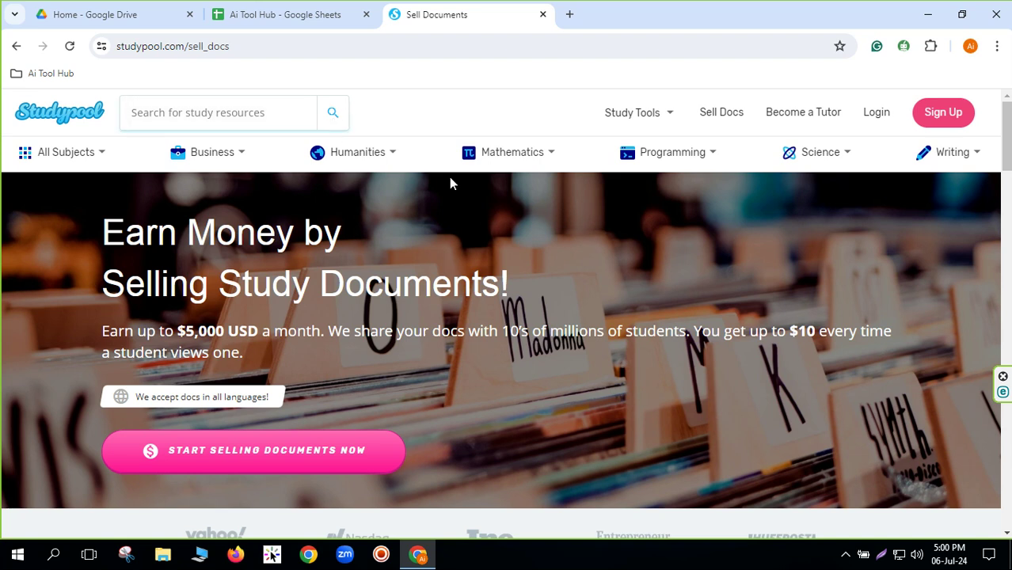
left_click(570, 14)
type("www.")
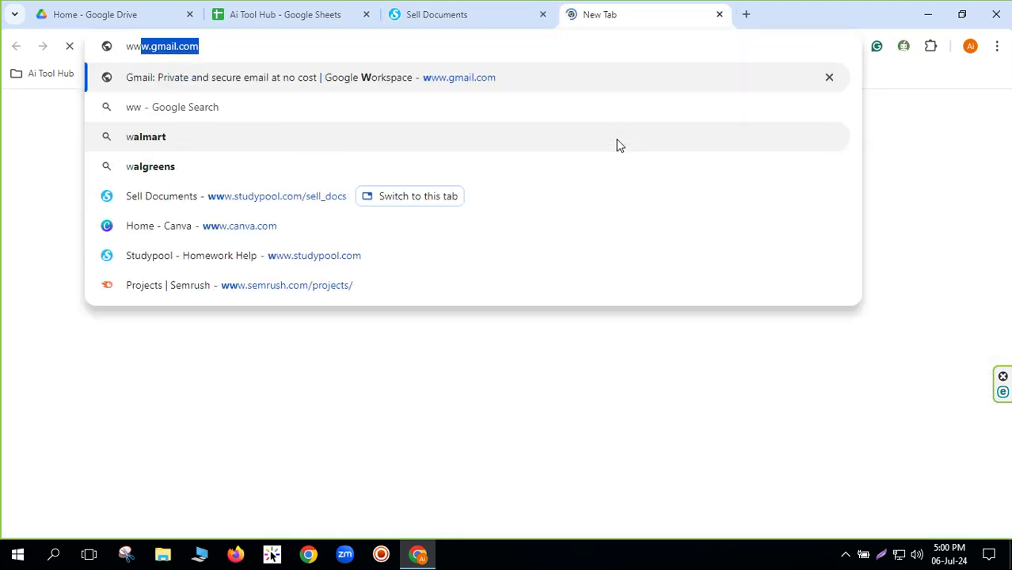
key("Return")
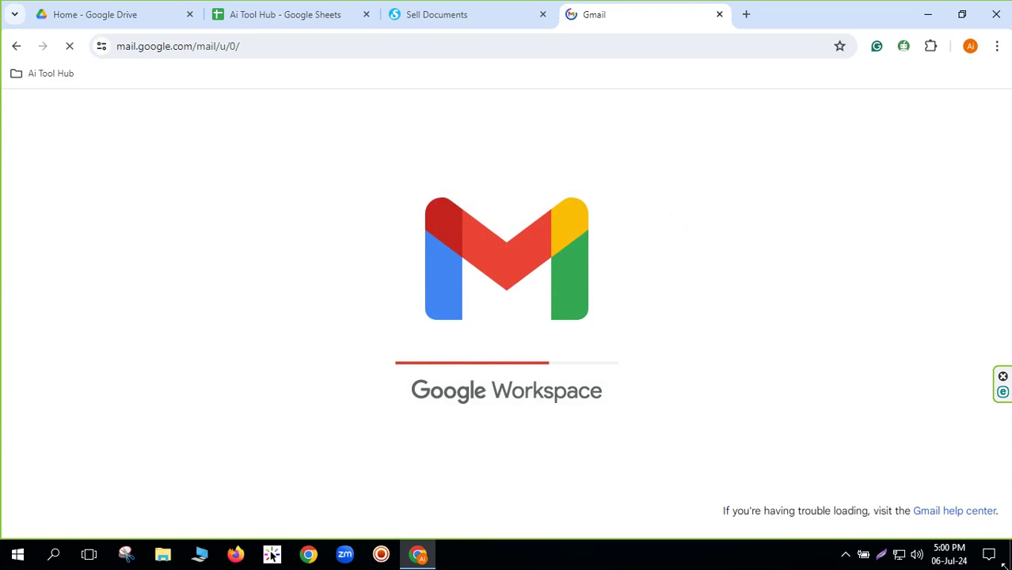
left_click(846, 555)
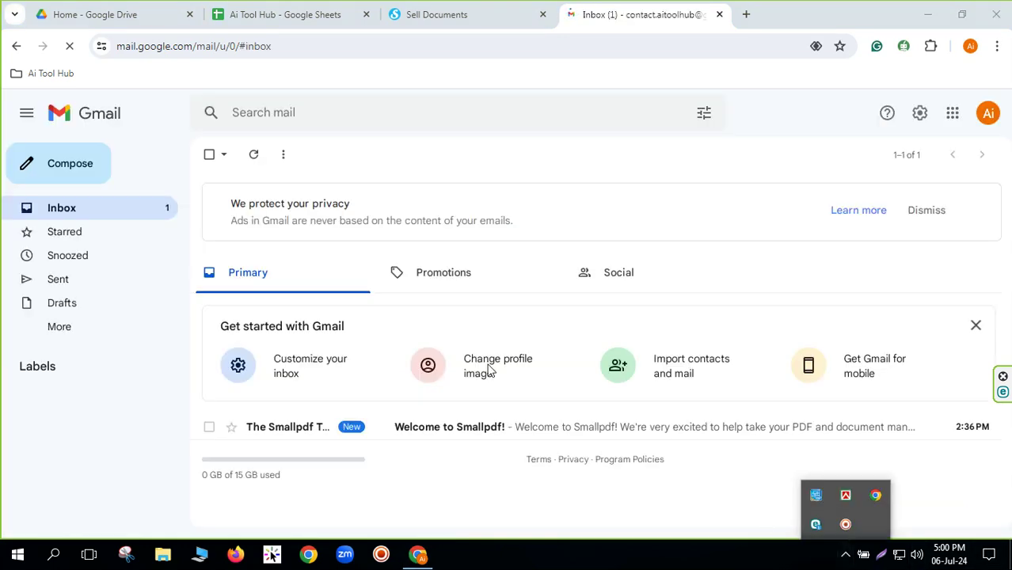
Step: Return to the Studypool page and sign up with the Ai Tool Hub Google account, agreeing to continue to studypool.com
left_click(436, 16)
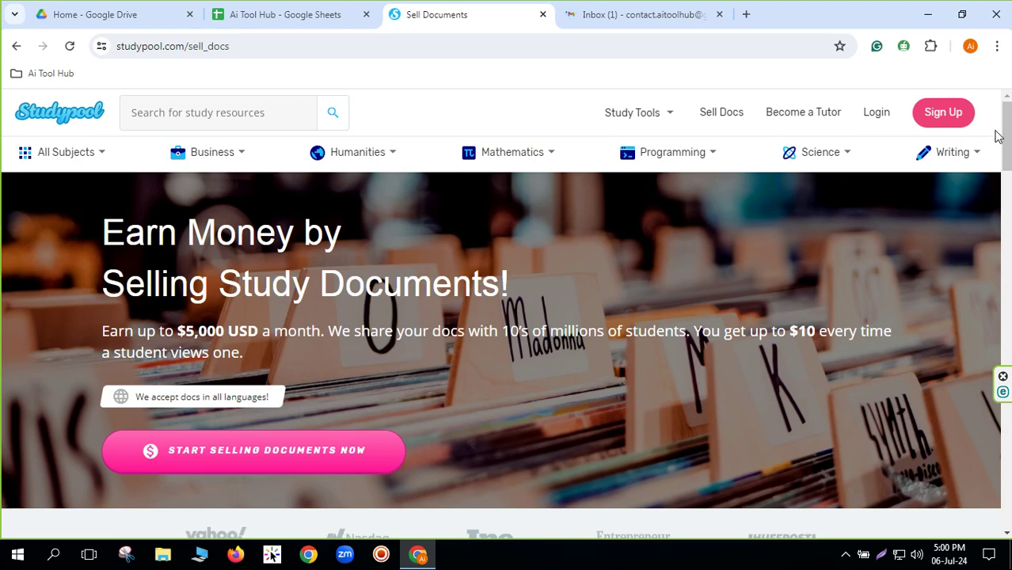
left_click(942, 111)
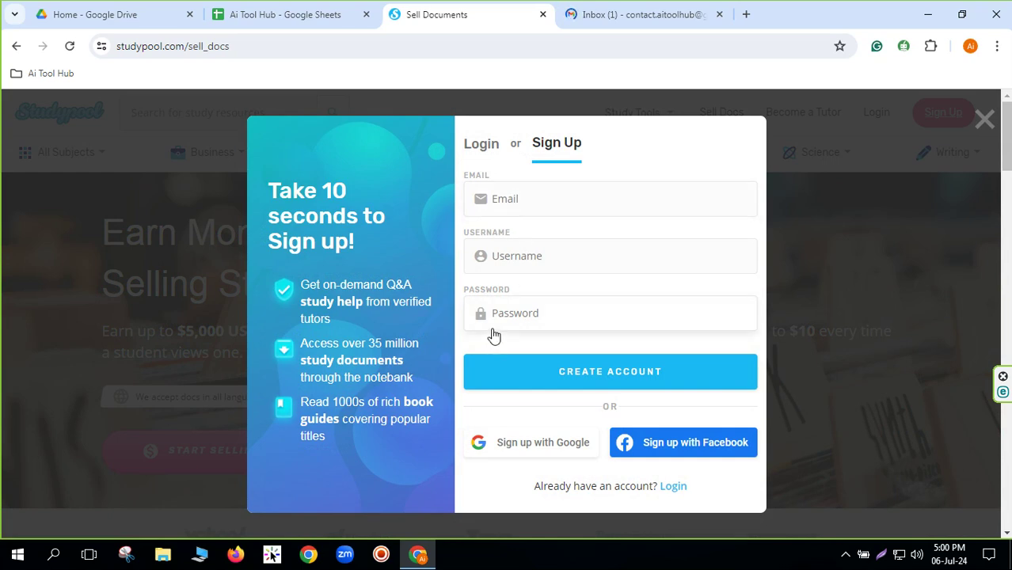
left_click(531, 446)
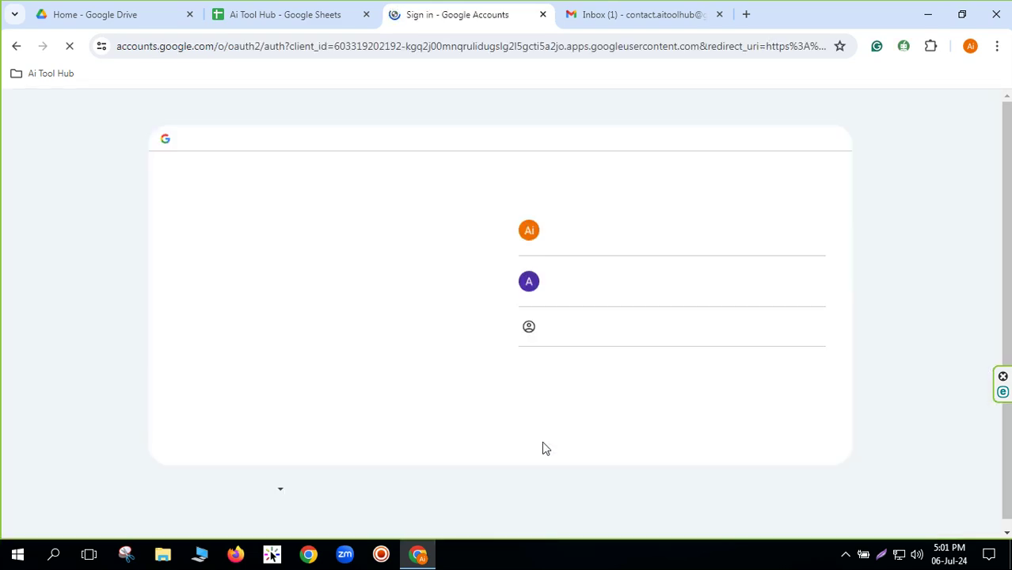
left_click(596, 234)
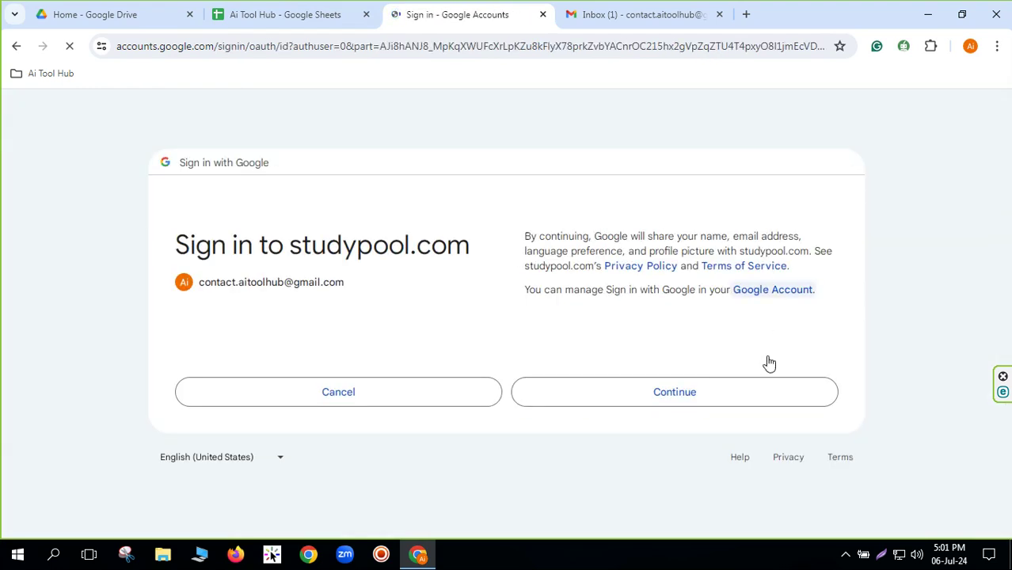
left_click(662, 393)
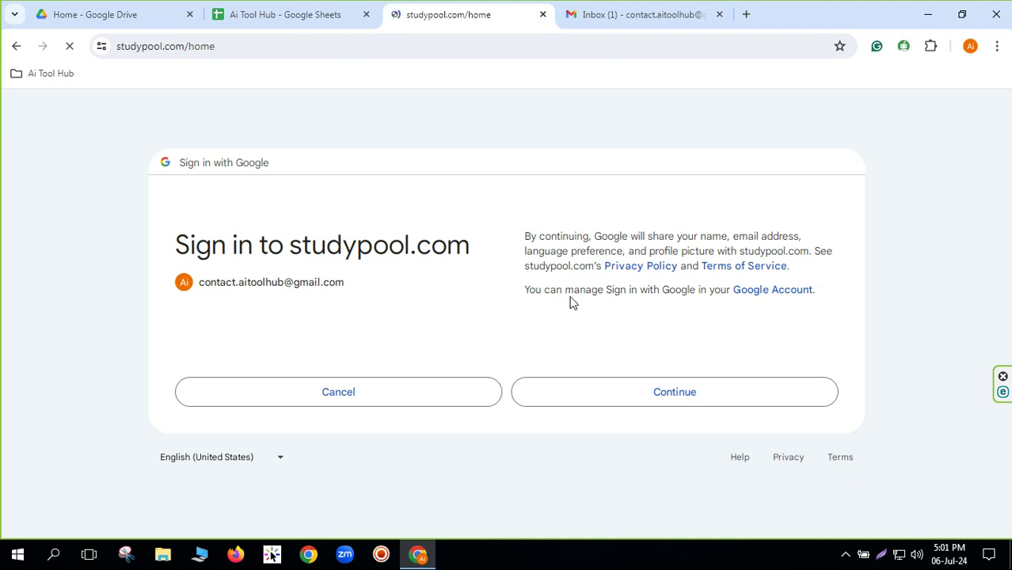
Step: Finish the Google sign-in and agree to Studypool's Terms of Service
key("Return")
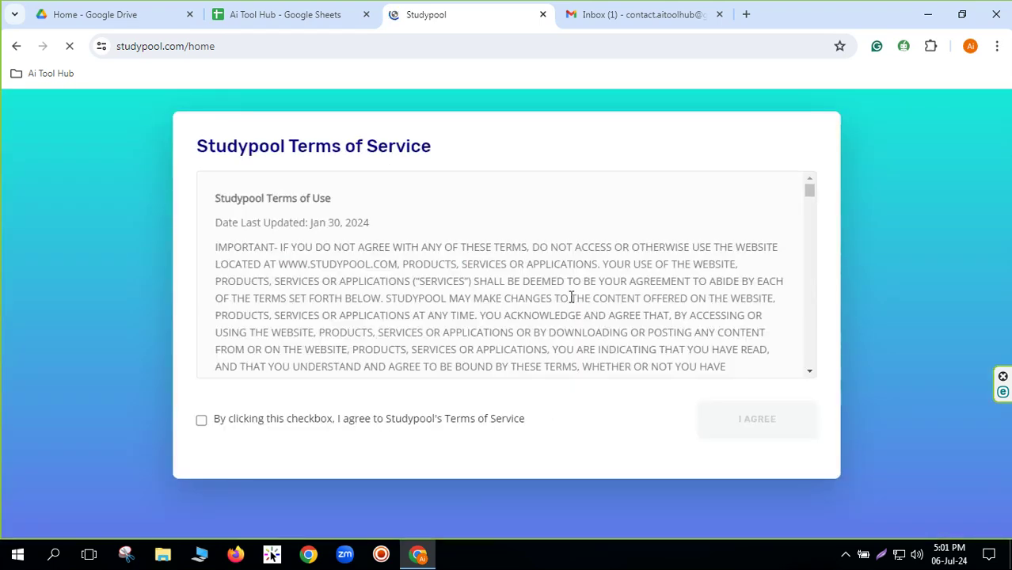
scroll(249, 251, "down", 2)
scroll(332, 277, "up", 2)
left_click(201, 421)
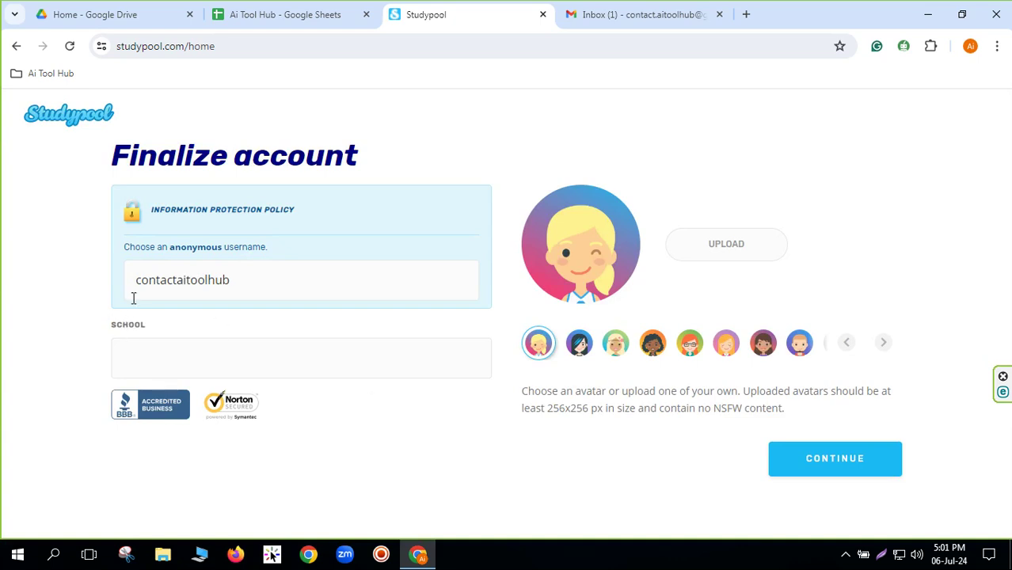
Step: Copy the suggested anonymous username from Studypool's Finalize account form
left_click_drag(272, 276, 4, 281)
left_click(22, 283)
left_click(197, 360)
left_click_drag(236, 277, 20, 284)
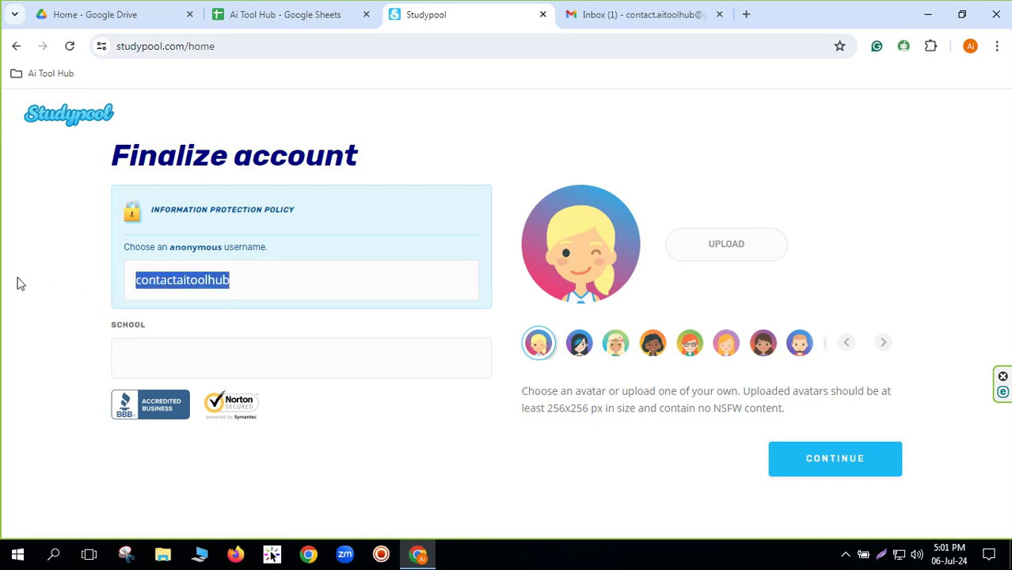
right_click(183, 280)
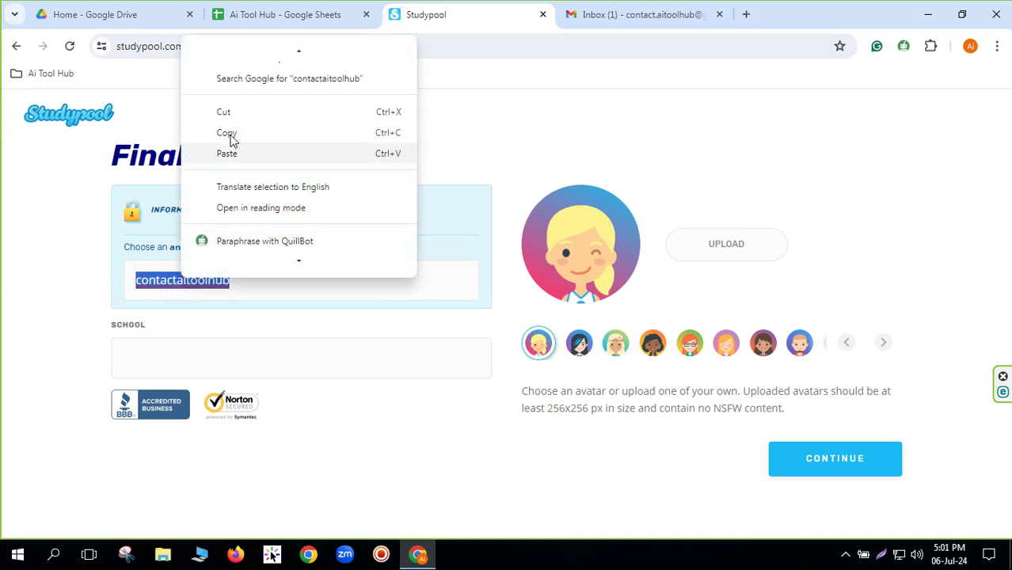
left_click(228, 133)
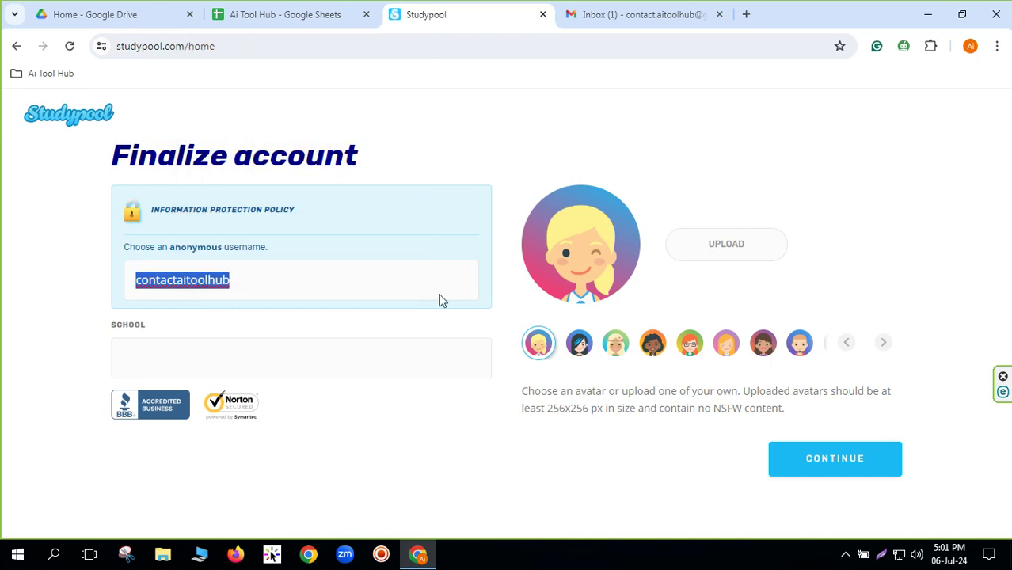
Step: In the Ai Tool Hub spreadsheet, enter the header "User Name" in cell D1 and paste the copied username into D2
left_click(287, 15)
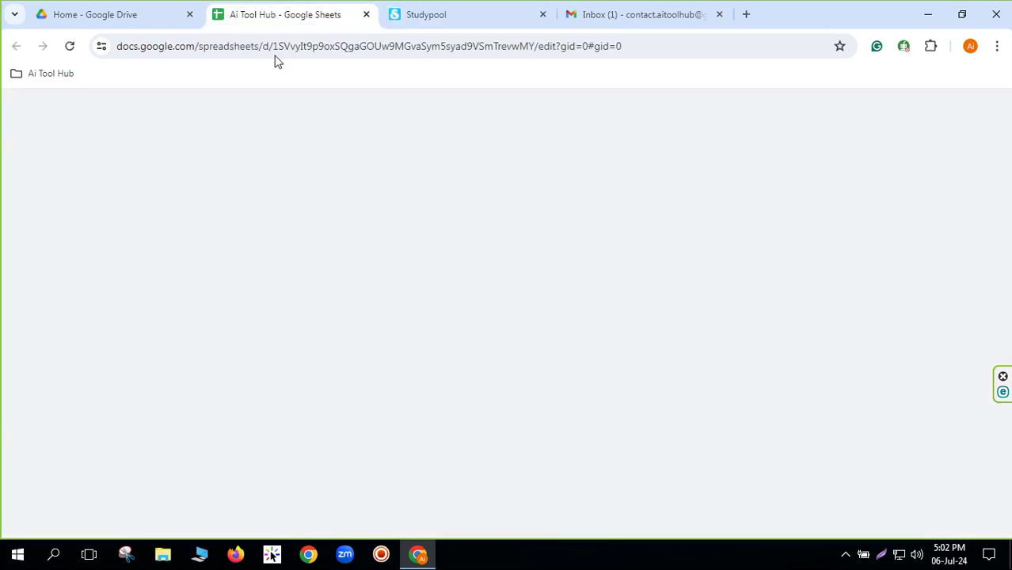
left_click(350, 222)
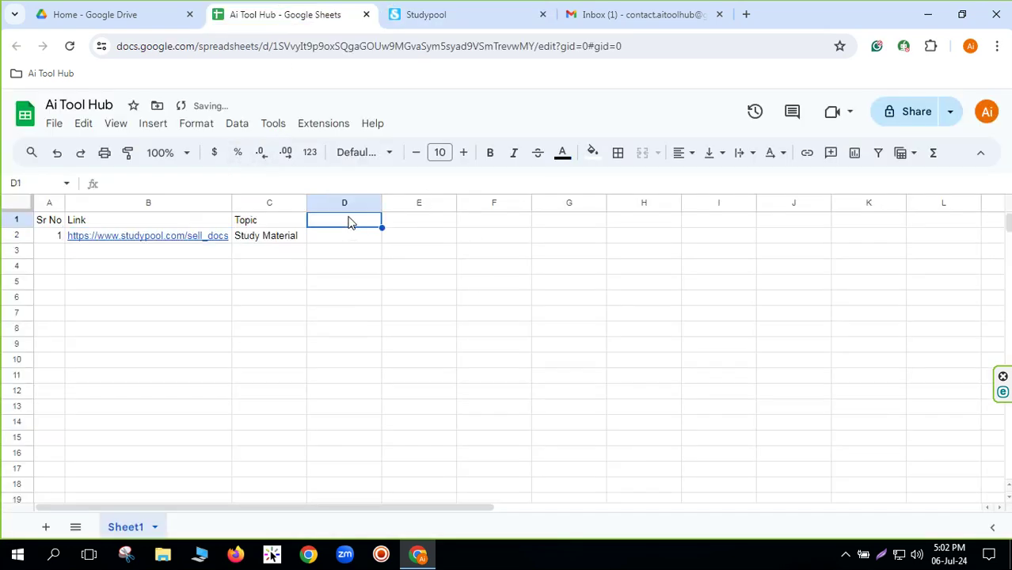
type("Usr")
type("e")
type("r N")
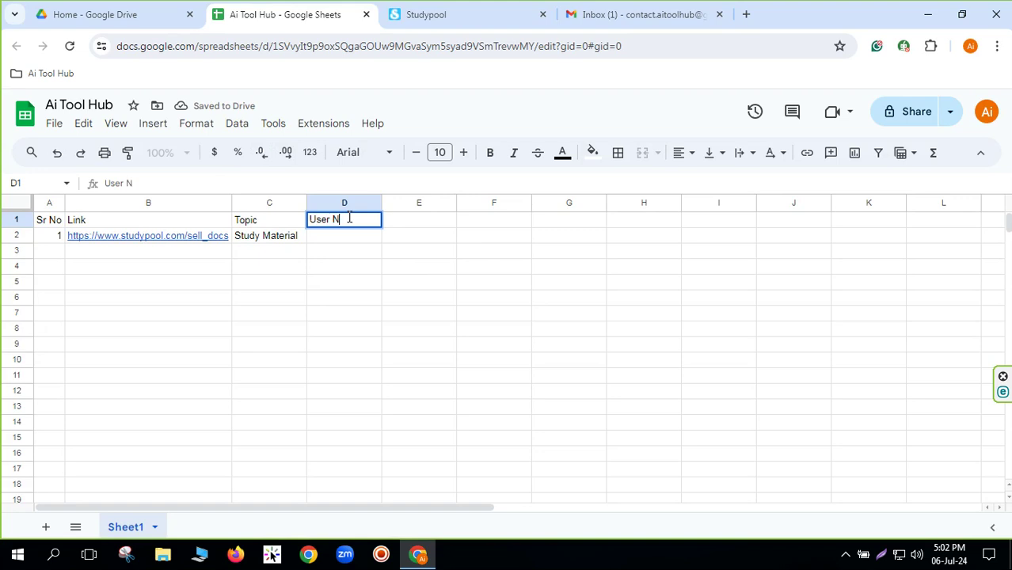
type("ame")
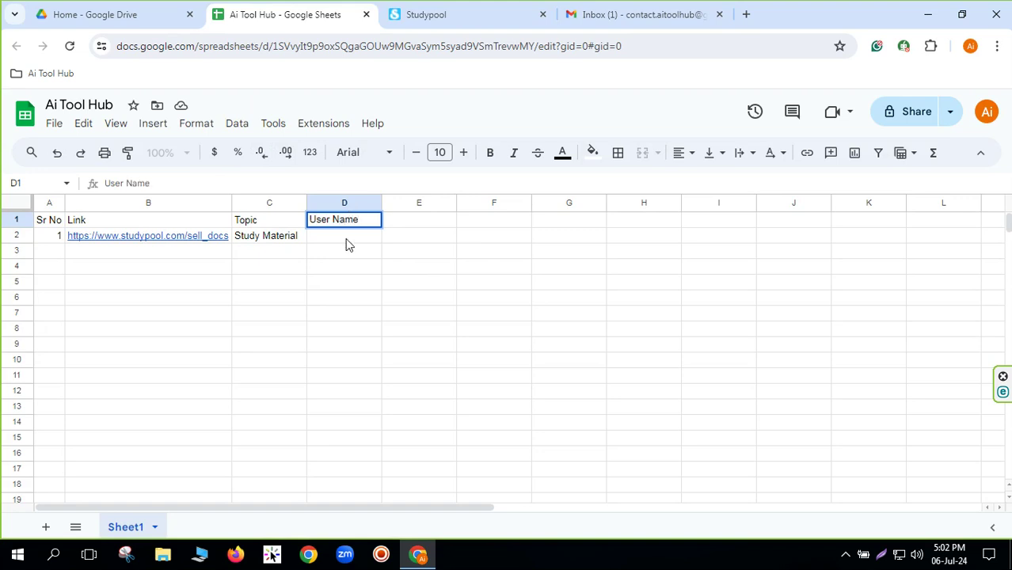
left_click(346, 238)
key("ctrl+v")
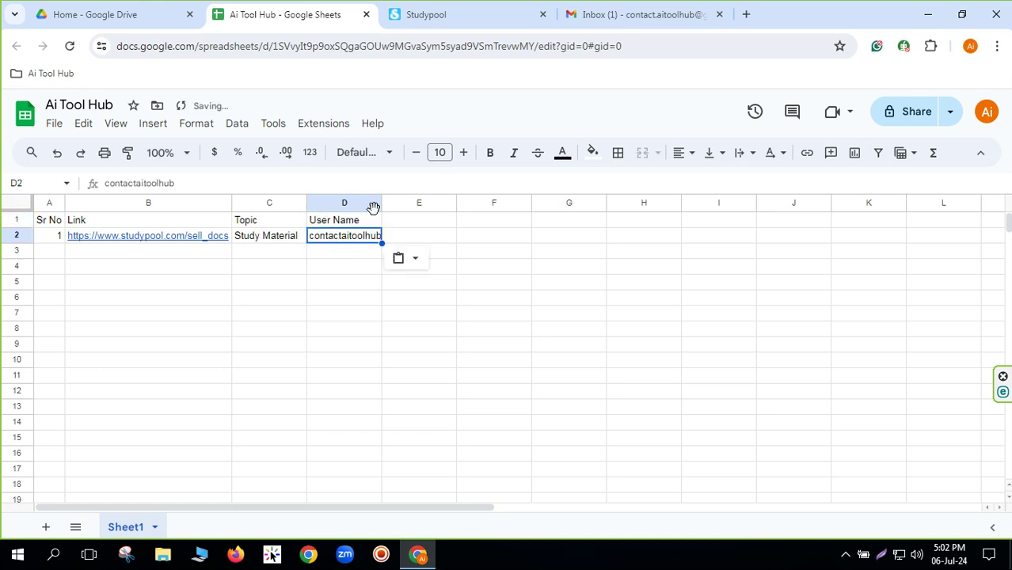
left_click(429, 12)
left_click(178, 350)
type("Shahjala")
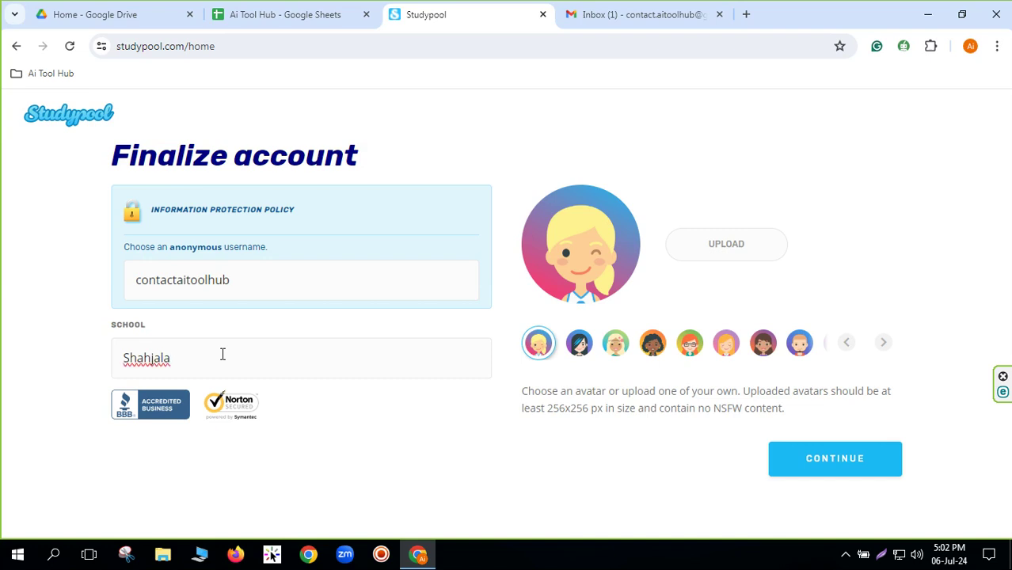
type("l")
Step: Search for Shahjalal University in Sylhet in a new browser tab and open its official website, sust.edu
left_click(746, 14)
type("shah")
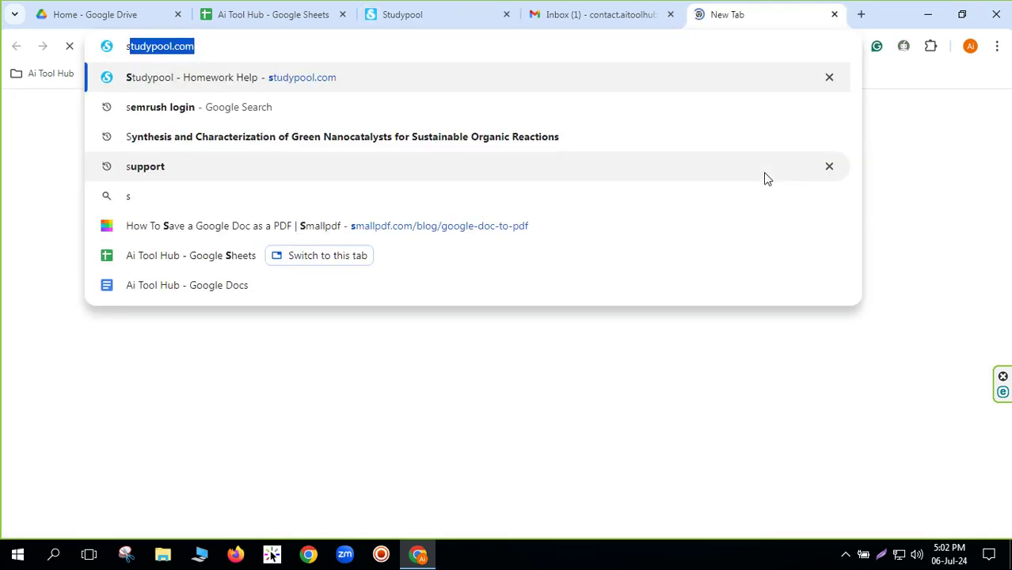
type("jala")
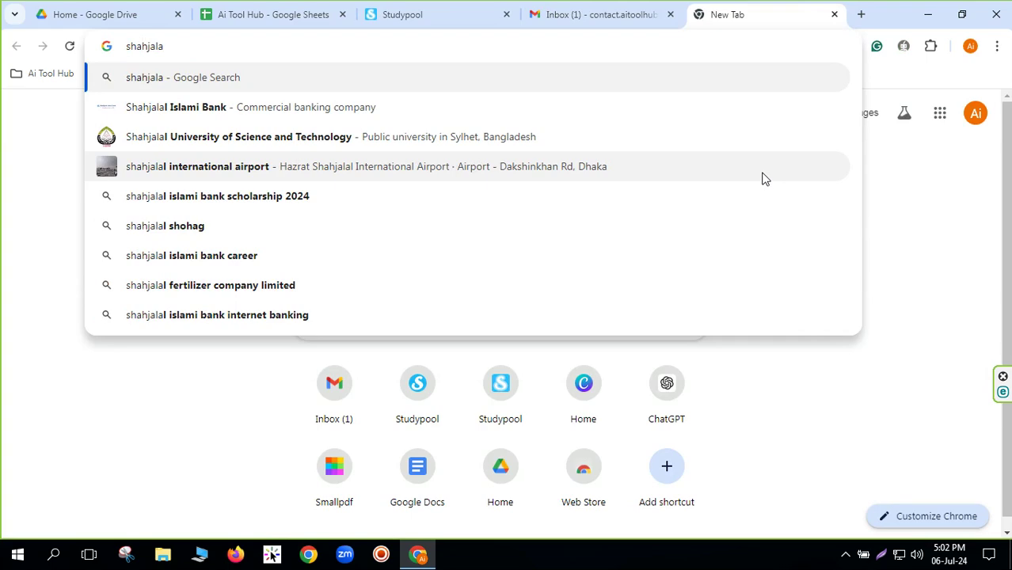
type("l")
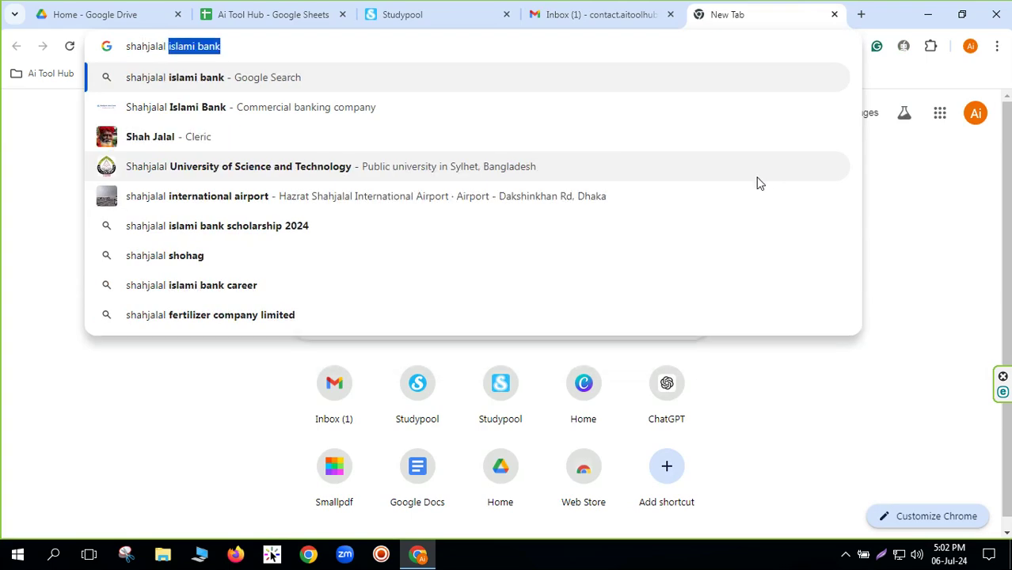
type(" university")
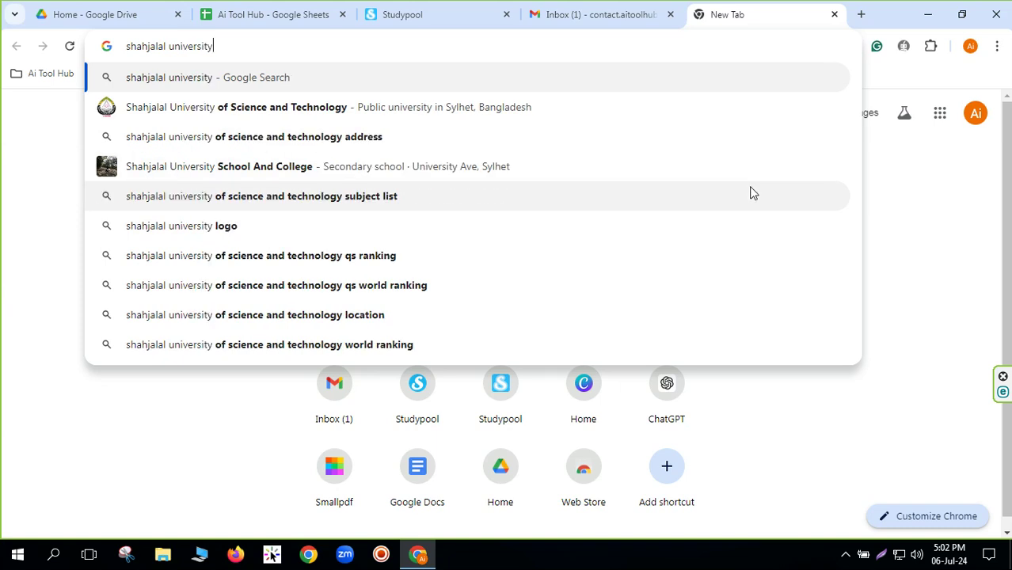
type(" sy")
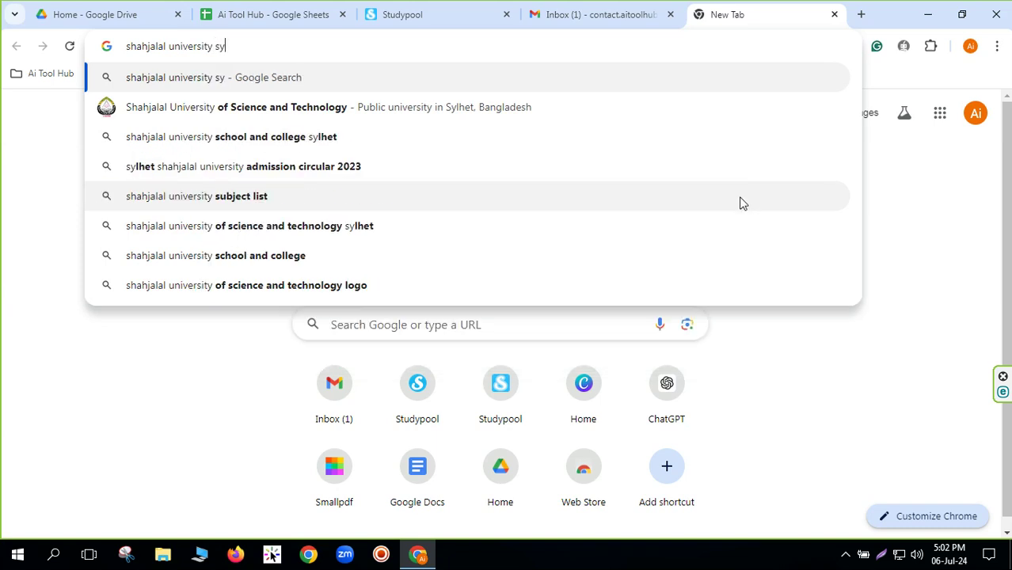
left_click(334, 106)
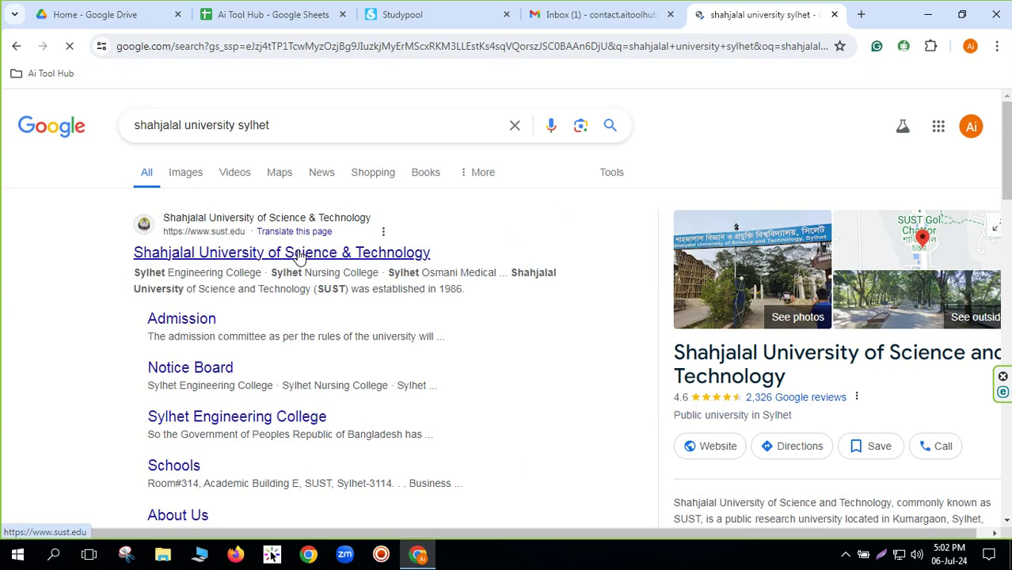
left_click(299, 256)
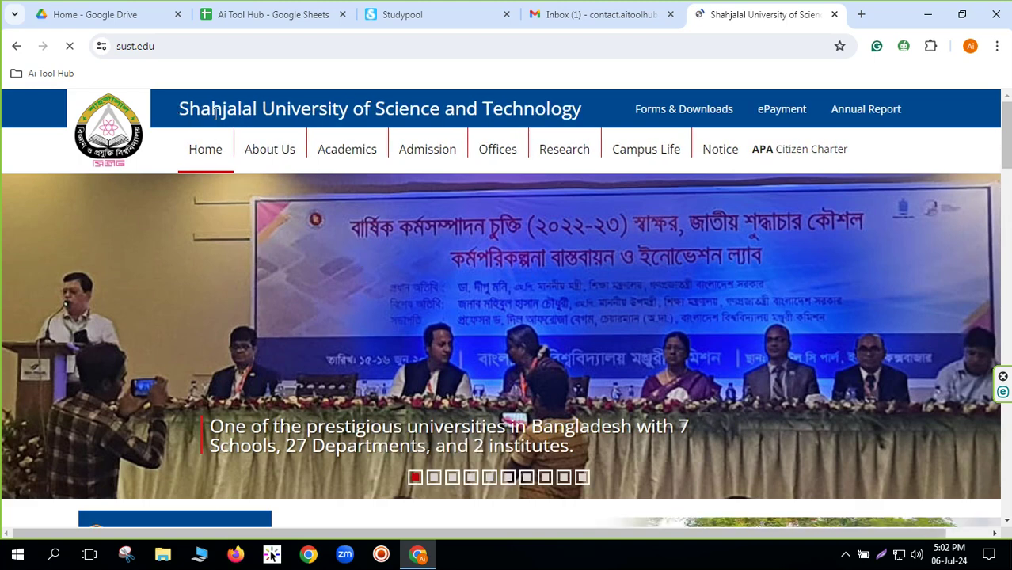
Step: Copy the full name "Shahjalal University of Science and Technology" from the university website's header
left_click_drag(276, 107, 362, 113)
left_click_drag(495, 111, 588, 113)
right_click(545, 111)
left_click(587, 128)
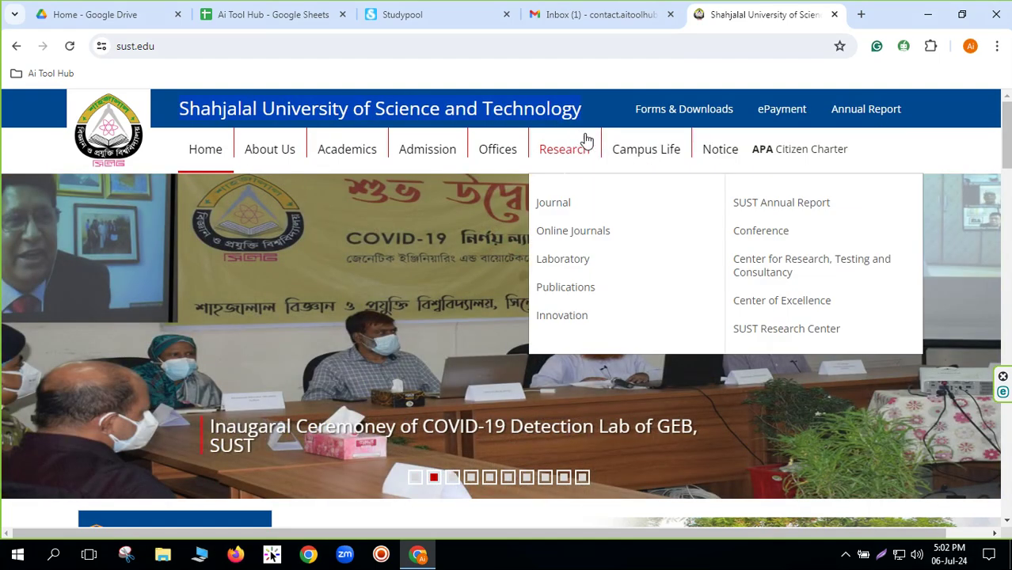
Step: Return to Studypool's Finalize account form and replace the school entry with "Shahjalal University of Science and Technology"
left_click(403, 15)
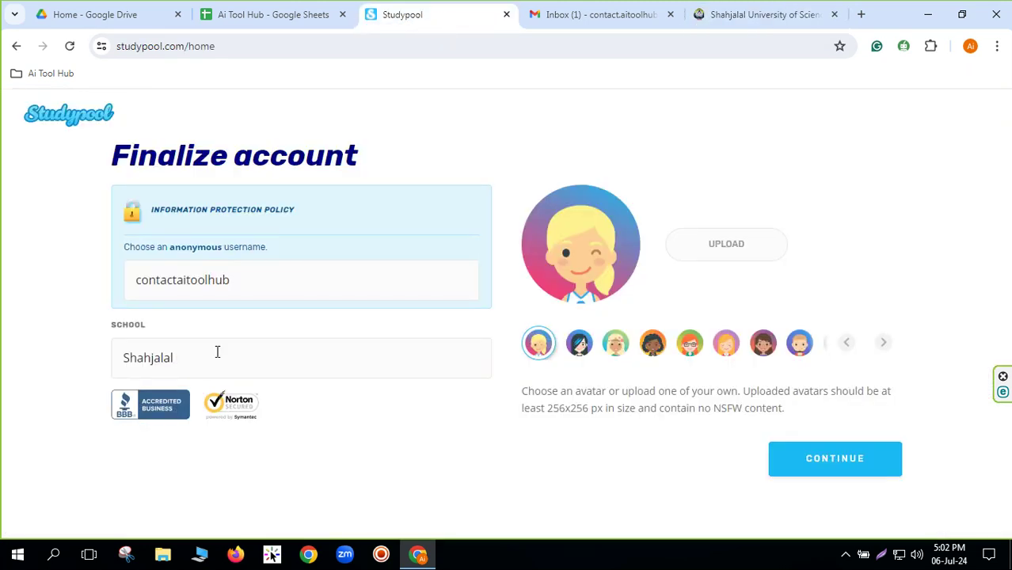
left_click_drag(233, 352, 5, 354)
key("ctrl+v")
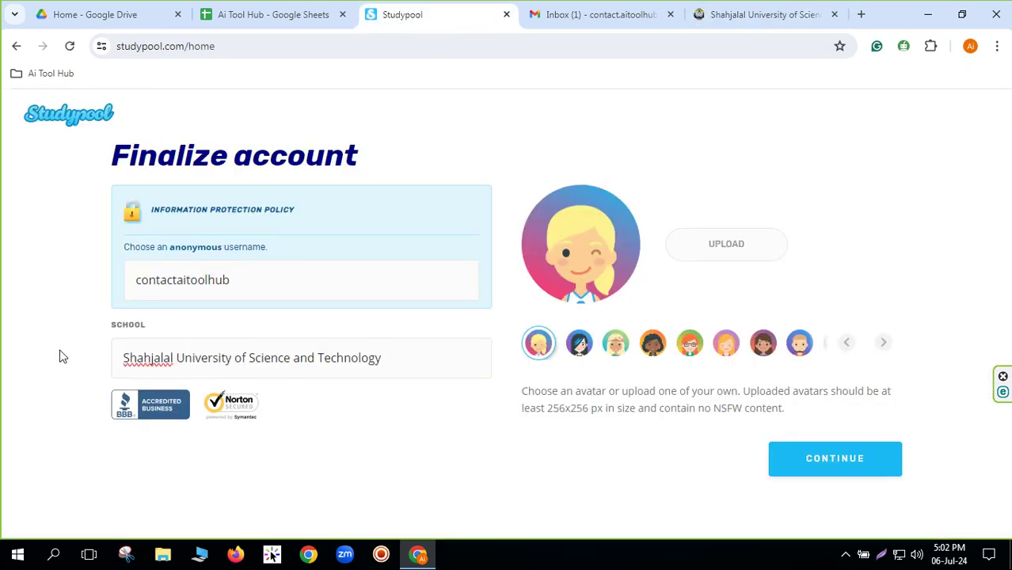
type(",")
left_click(471, 416)
left_click_drag(552, 405, 576, 408)
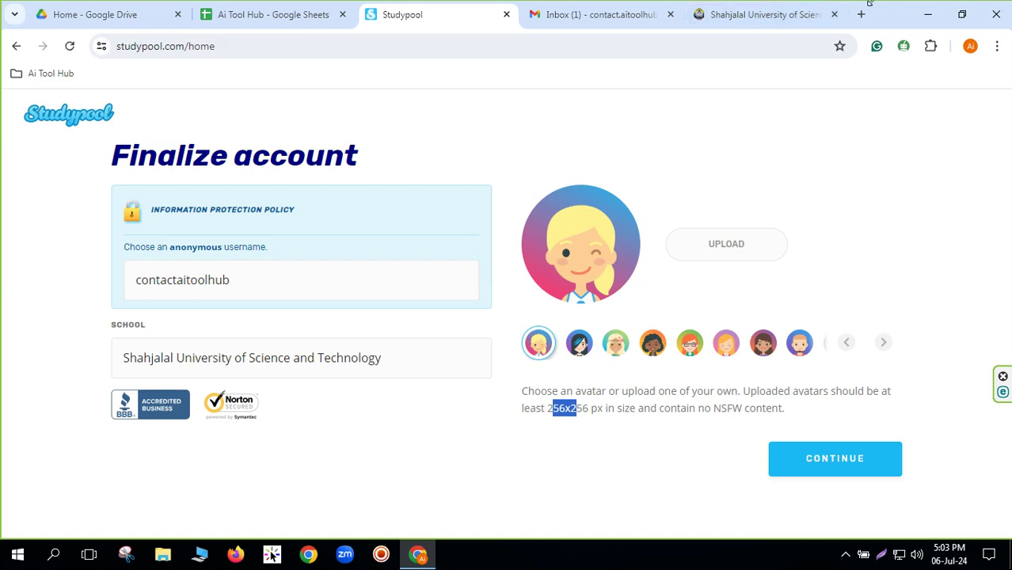
Step: Open the bookmarked Midjourney and ChatGPT pages from the Ai Tool Hub folder in separate new browser tabs
left_click(862, 15)
left_click(39, 74)
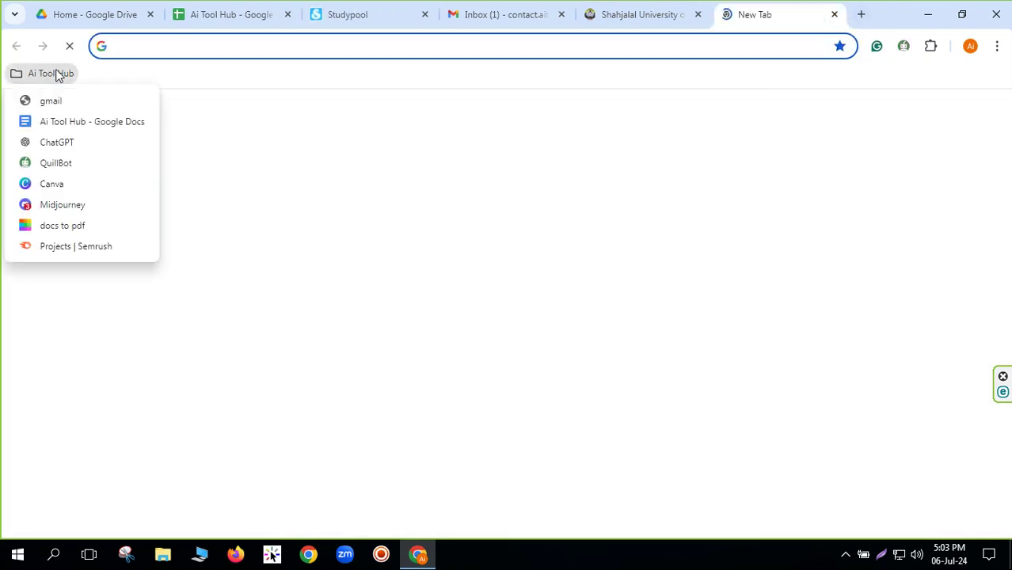
left_click(79, 205)
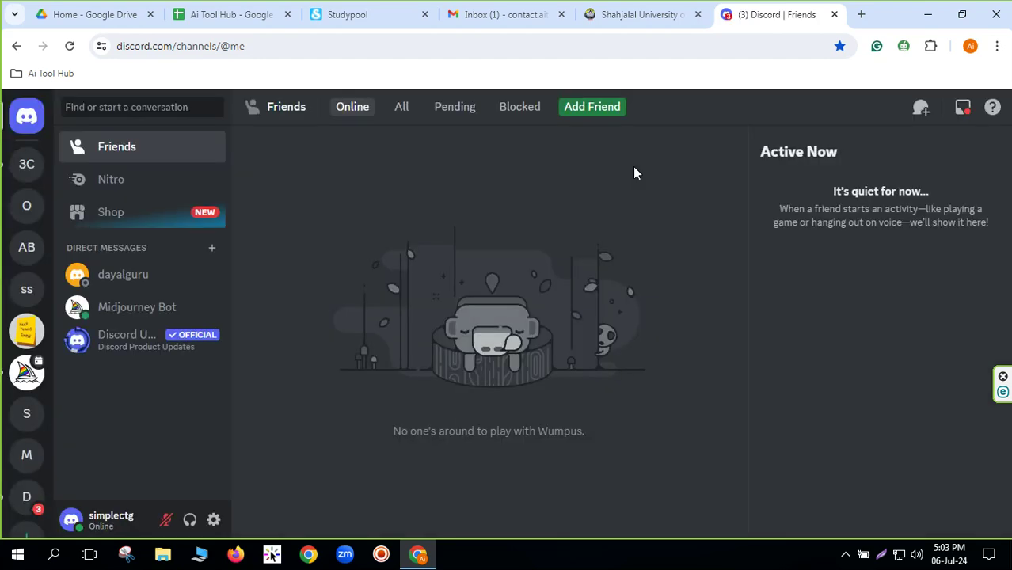
left_click(862, 14)
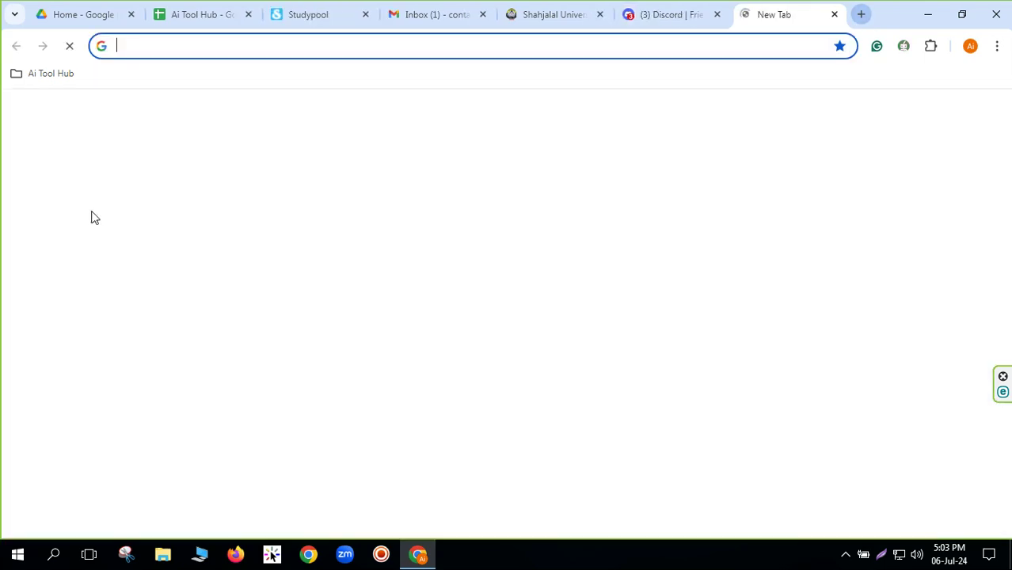
left_click(44, 73)
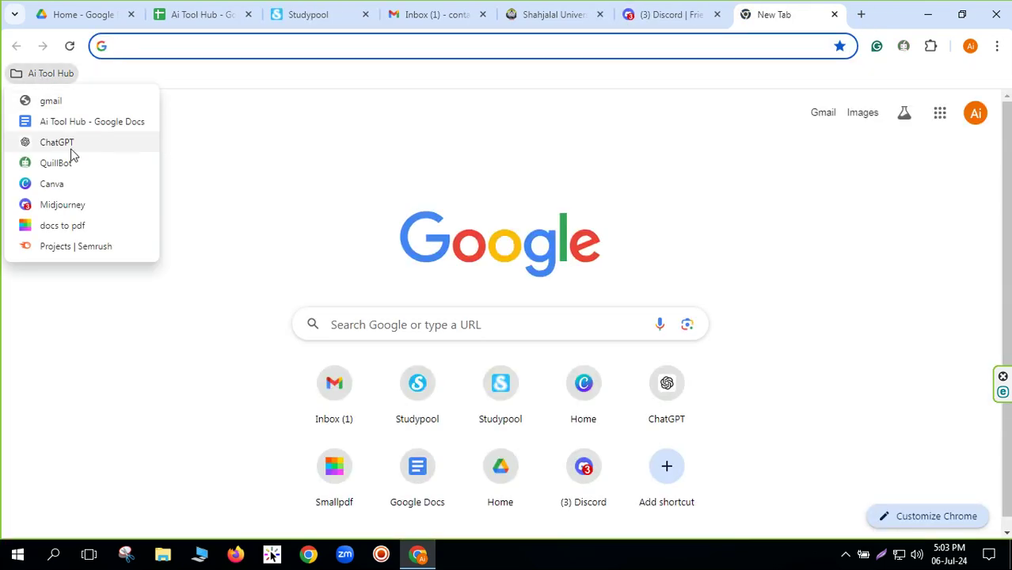
left_click(70, 144)
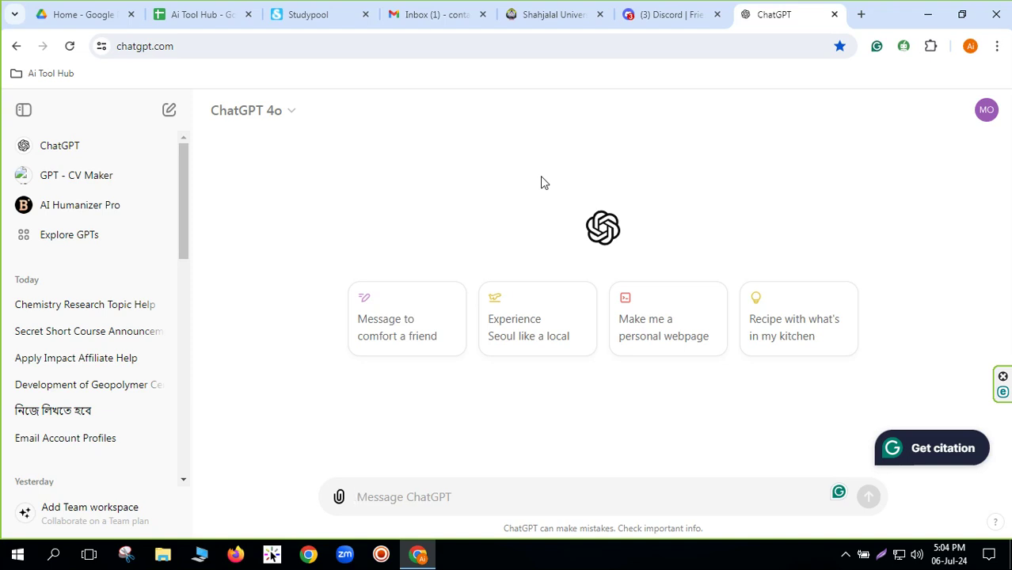
Step: Begin a ChatGPT message with "ami akjon Shahjalal University of Science and Technology er student."
left_click(414, 487)
type("I")
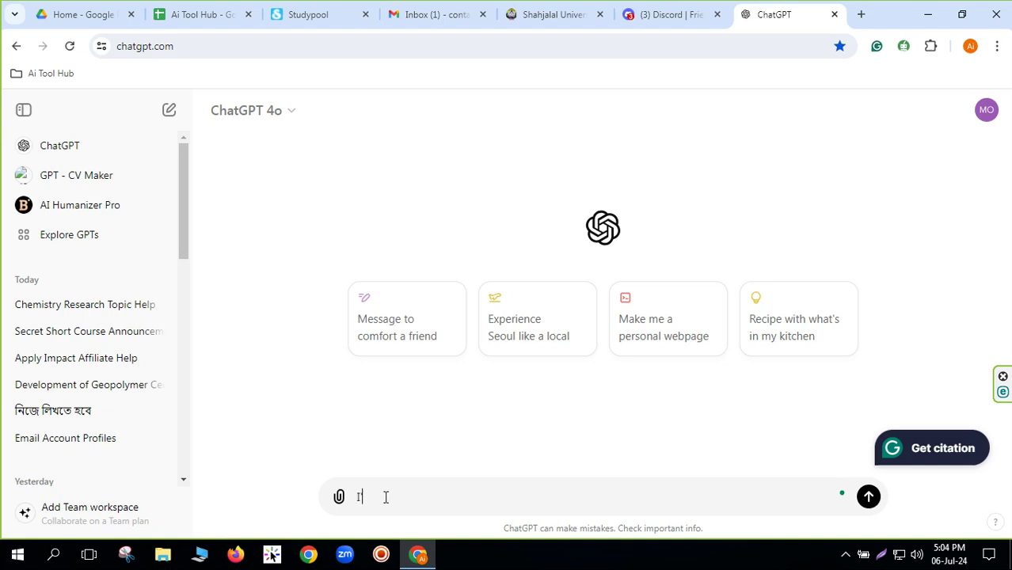
type(",")
key("BackSpace")
key("BackSpace")
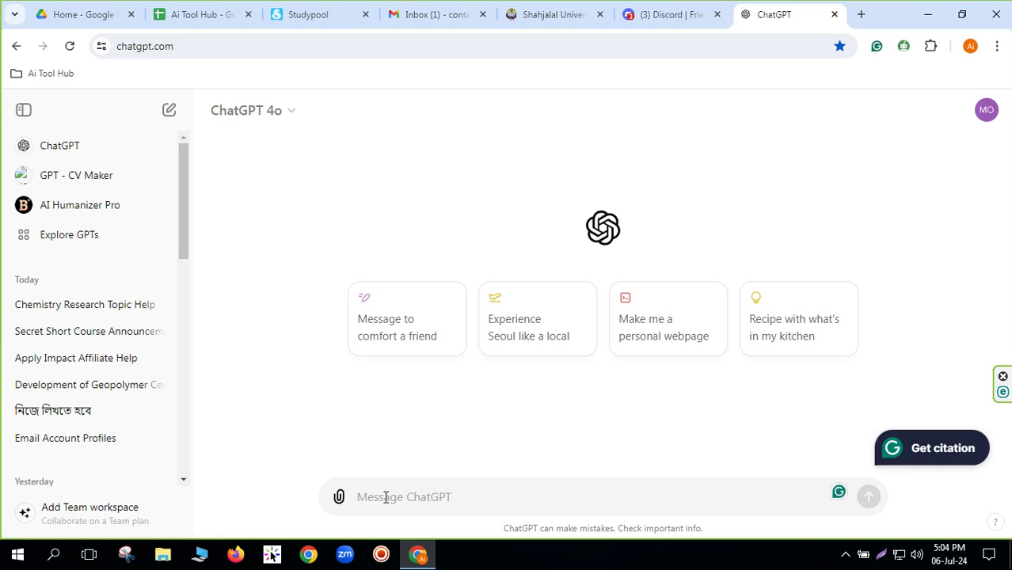
type("ami ")
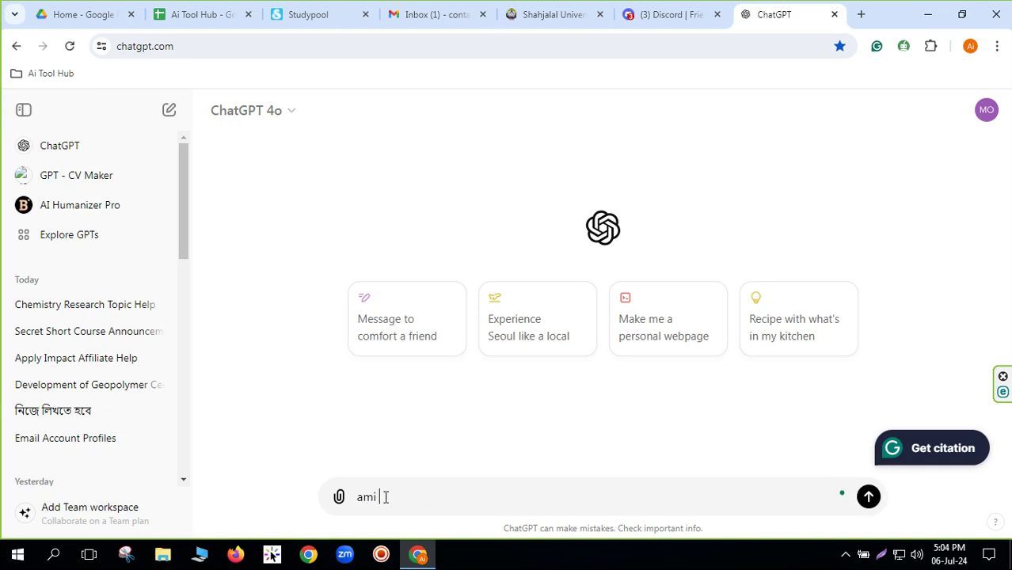
type("akjon s")
type("Shahjalal University of Science and Technology")
left_click(667, 475)
type("er s")
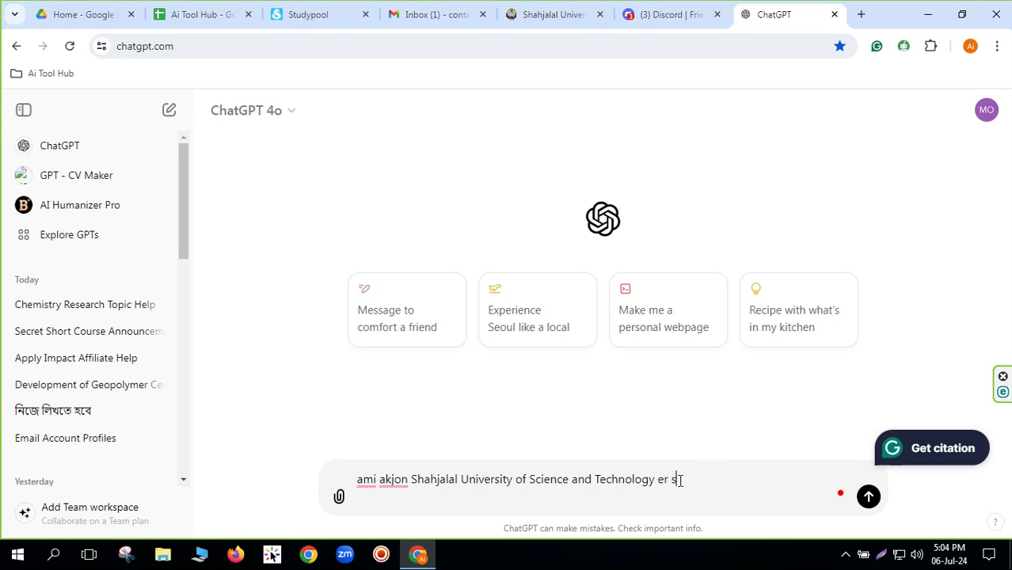
type("tudent. un")
key("BackSpace")
key("BackSpace")
Step: Complete the ChatGPT message with "tumi amar profile picture er jonno akta midjourney prompt likhe dao." and send it
type("t")
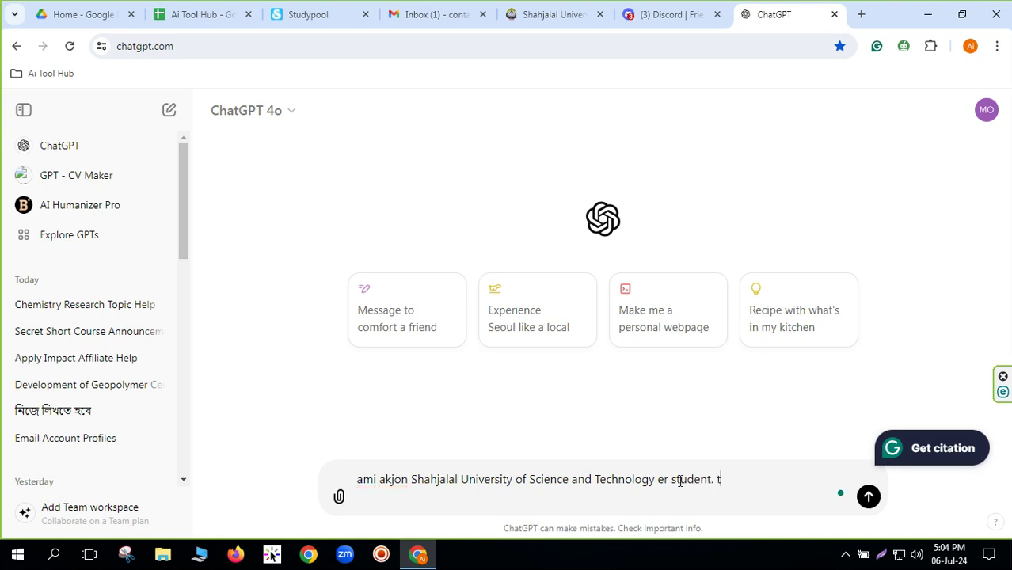
type("umi am")
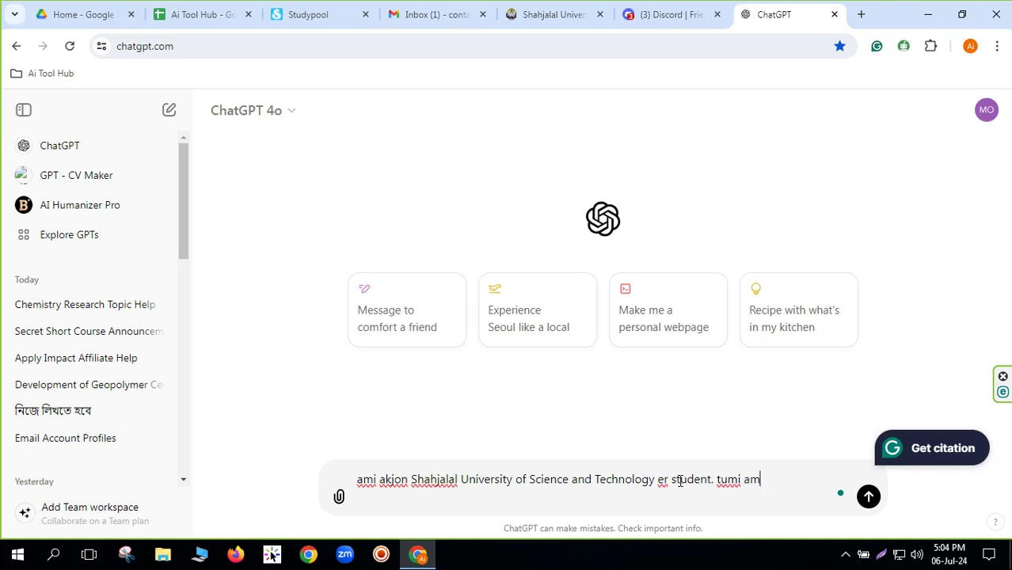
type("ar profile picture")
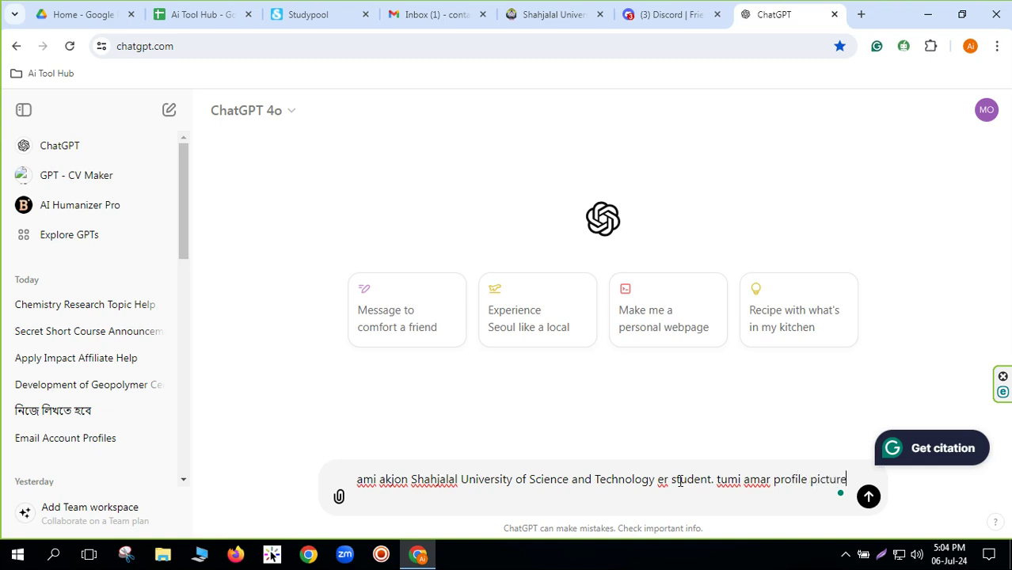
type("r jo")
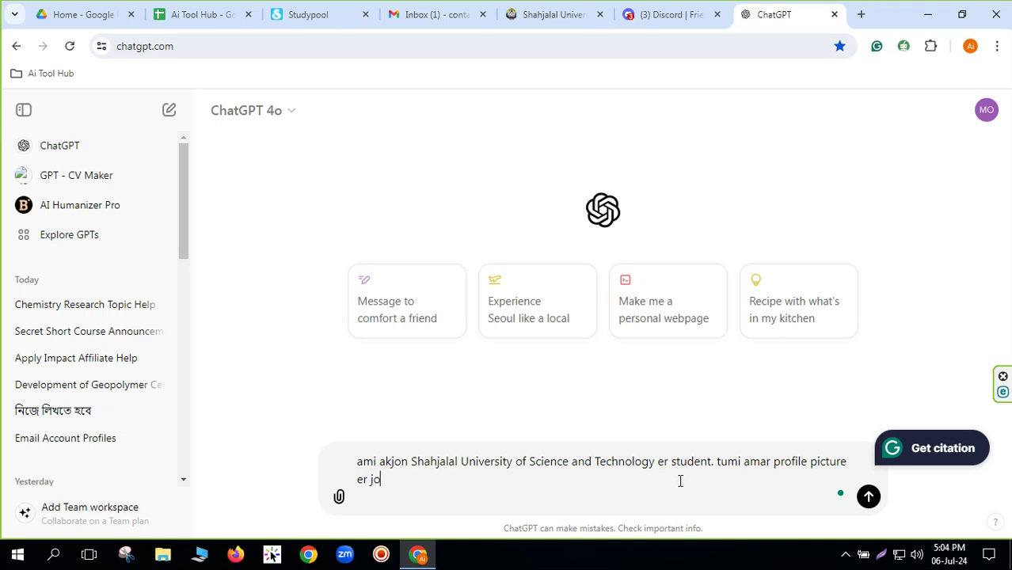
type("nno akta midjou")
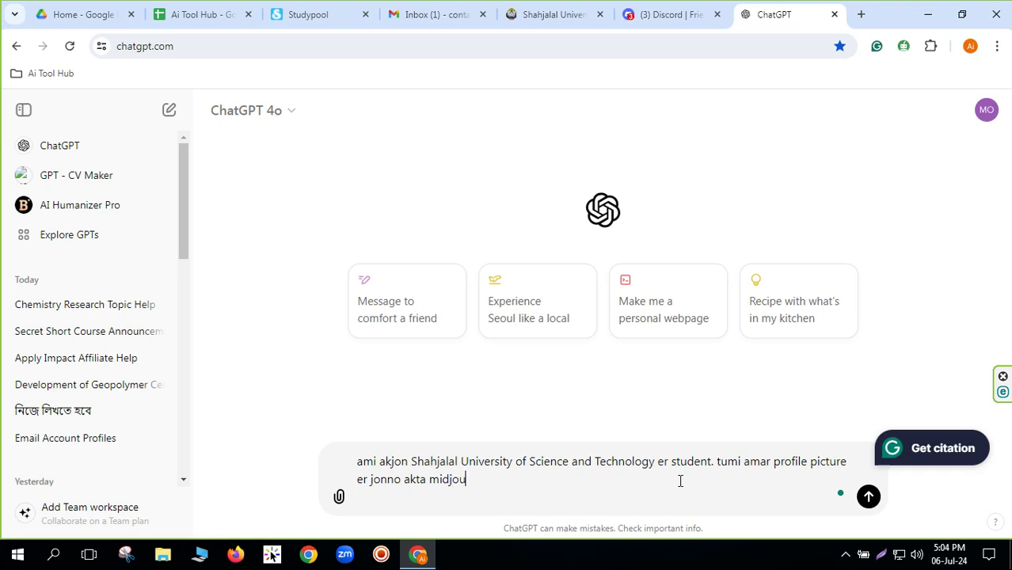
type("rney prompt likh")
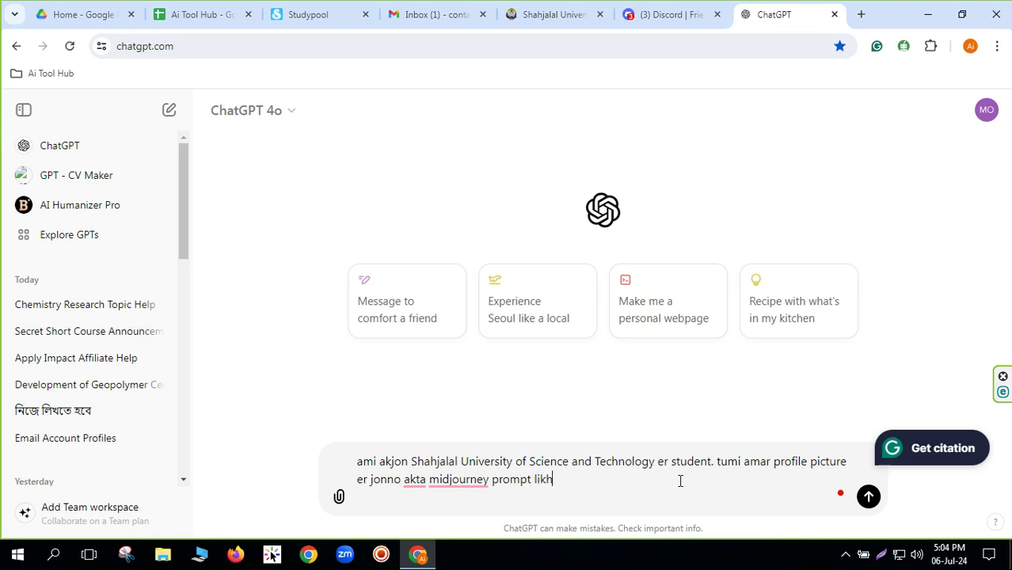
type("e dao.")
key("Return")
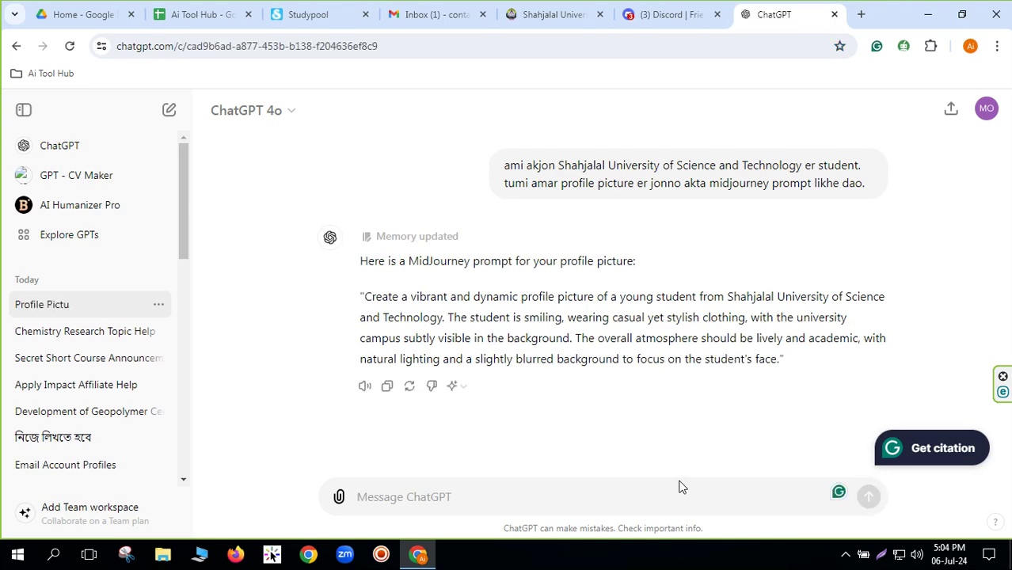
Step: Copy the generated Midjourney prompt text from ChatGPT's reply, leaving out the surrounding quotation marks
left_click_drag(363, 294, 781, 363)
left_click(643, 407)
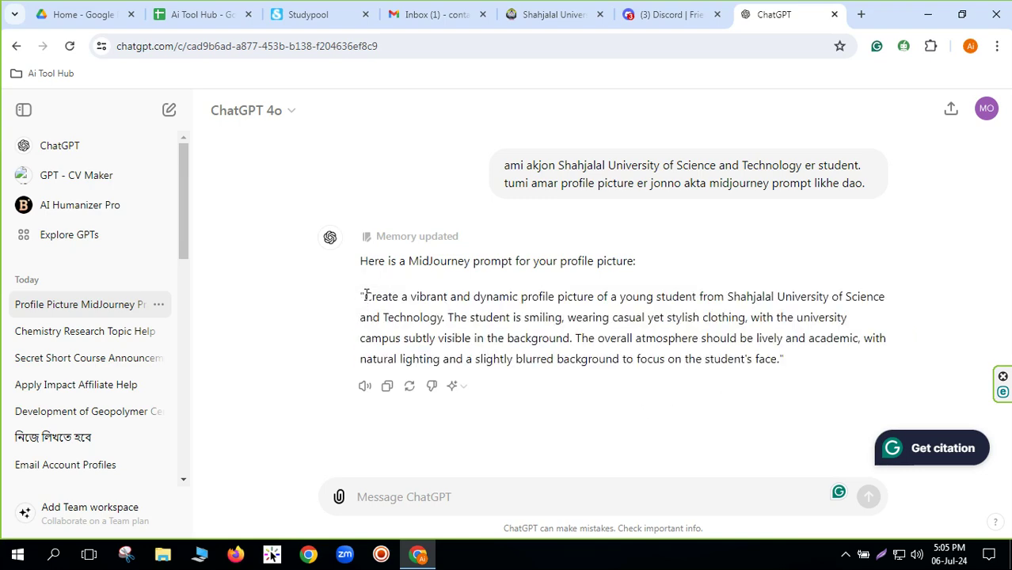
left_click_drag(366, 294, 776, 357)
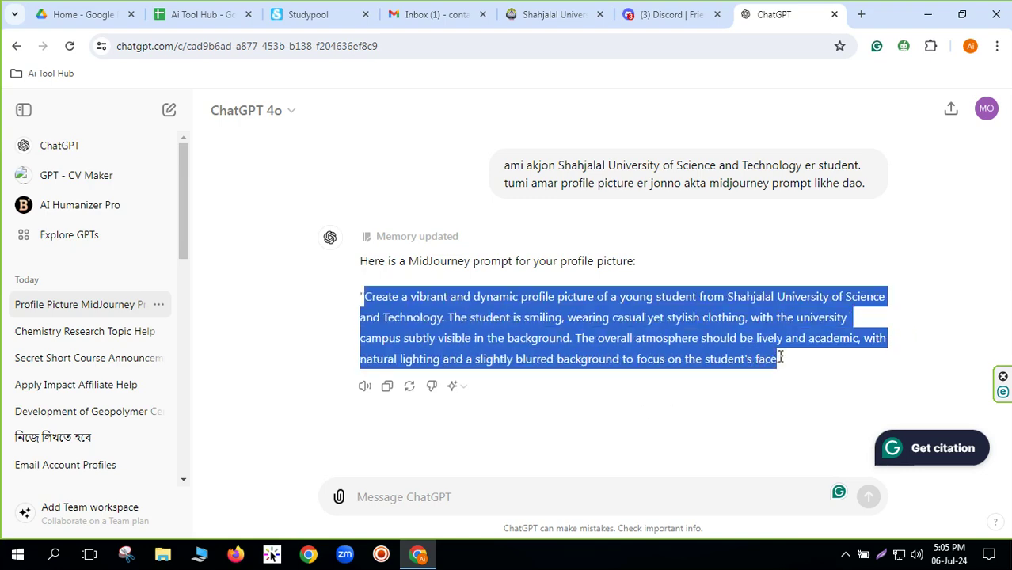
left_click(678, 387)
left_click_drag(363, 293, 782, 361)
key("ctrl+c")
Step: Switch to Discord and submit the copied prompt with Midjourney's /imagine command in the Ai Blogging server's general channel
left_click(624, 23)
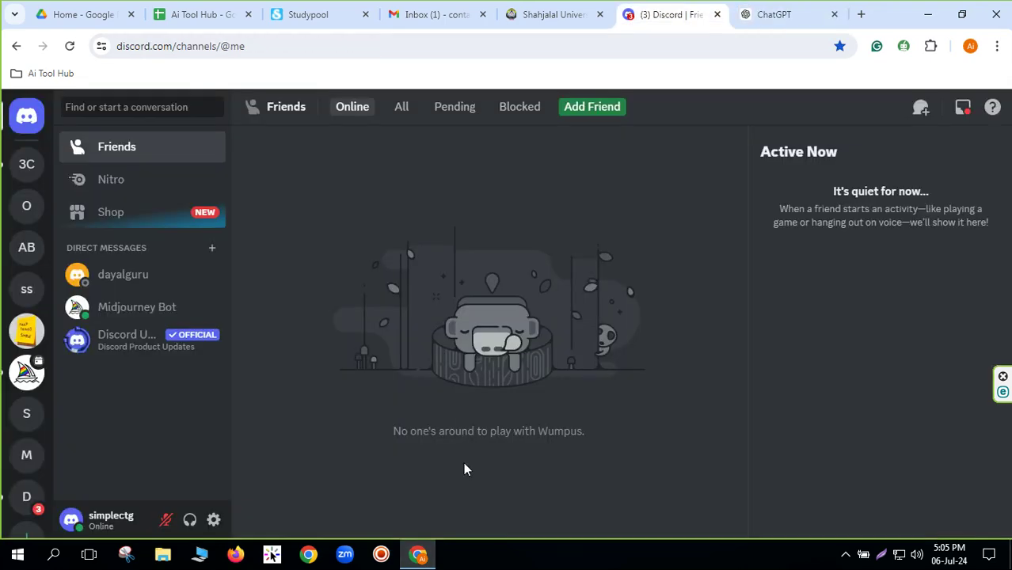
left_click(33, 254)
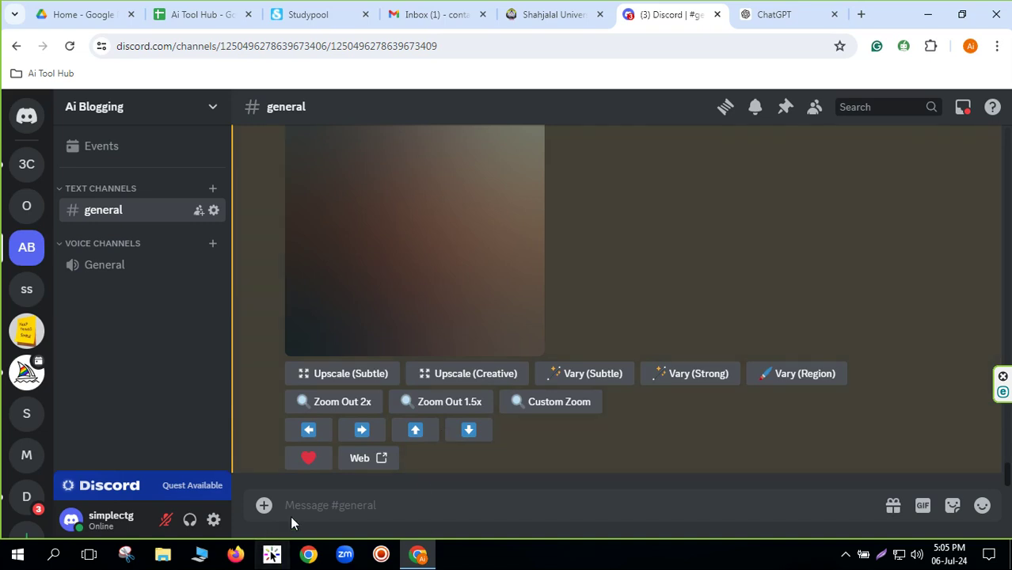
left_click(311, 499)
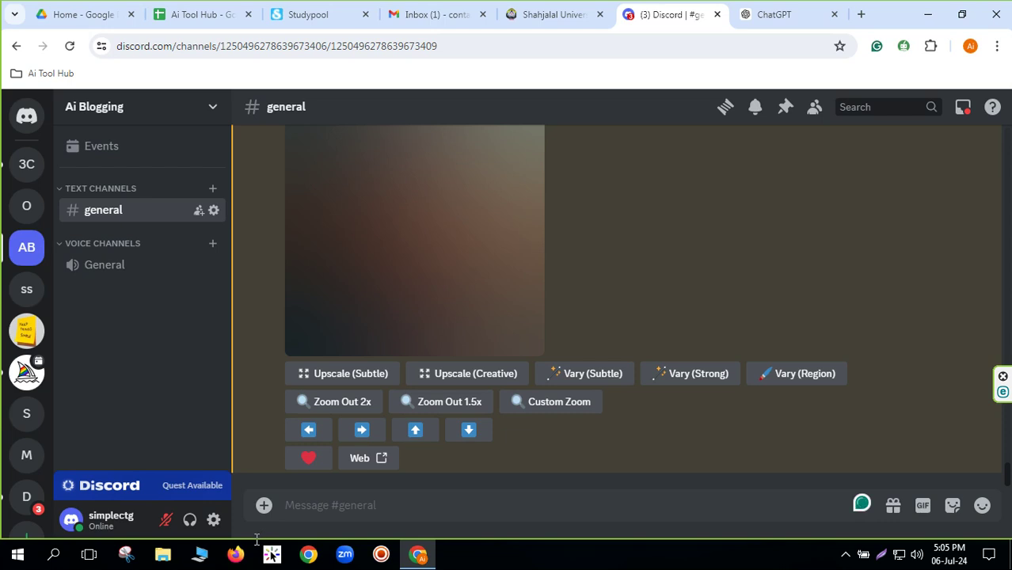
type("/")
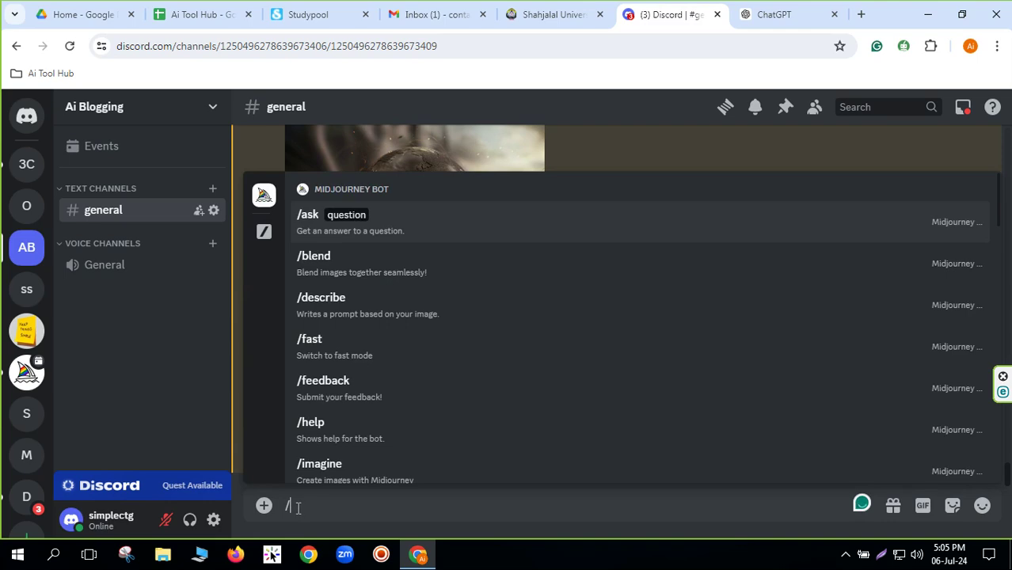
type("ima")
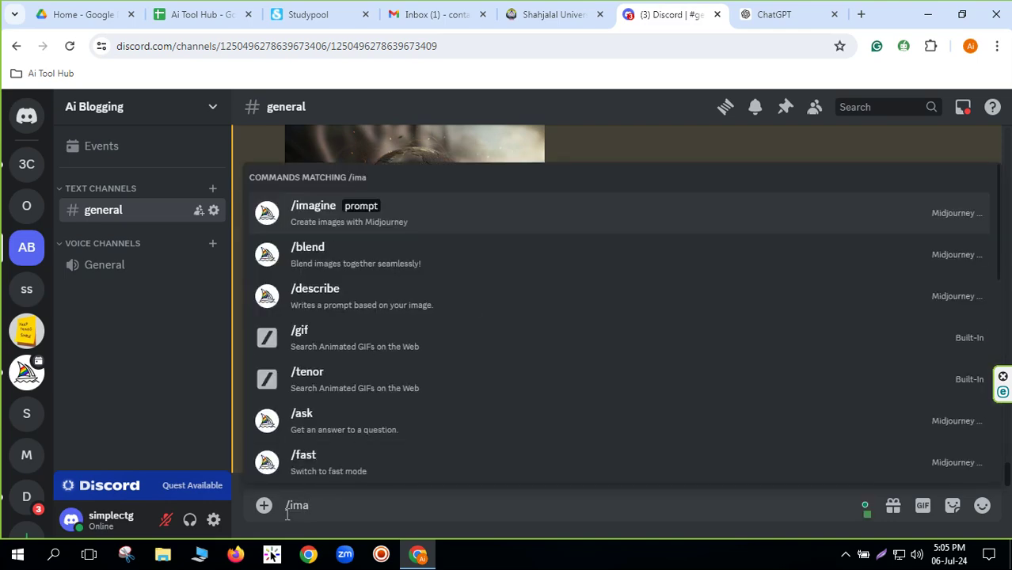
left_click(340, 210)
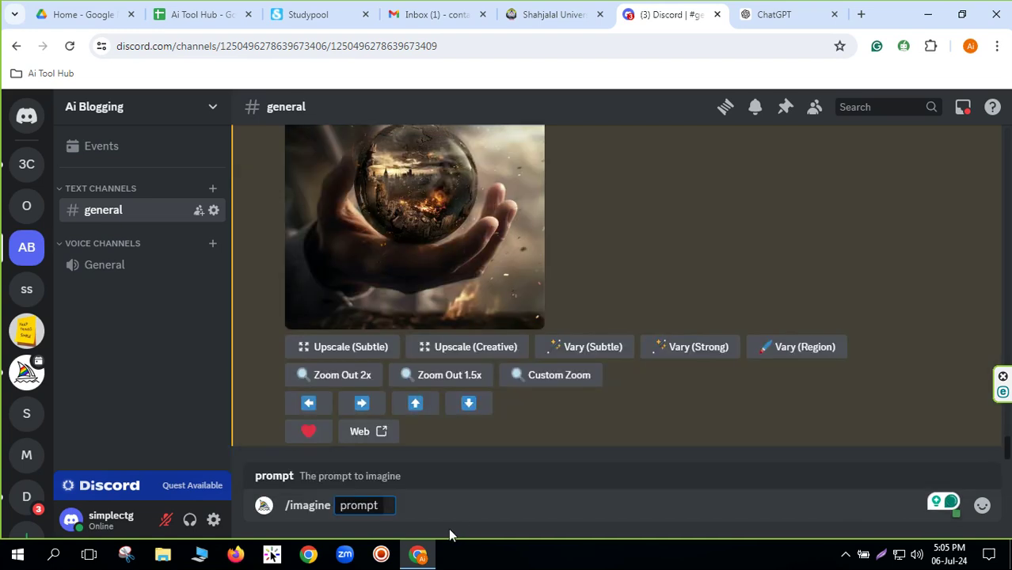
key("ctrl+v")
key("Return")
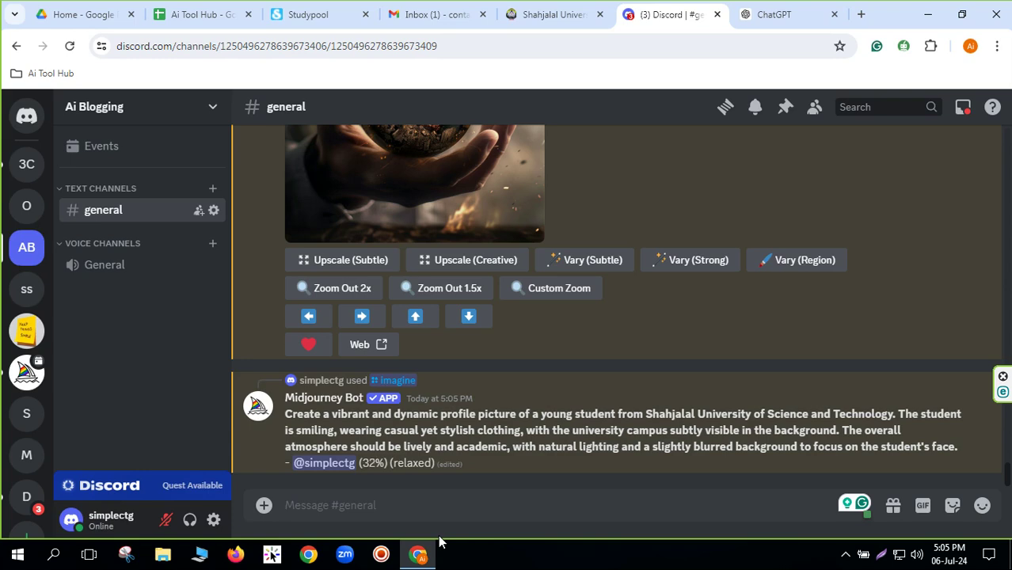
Step: Close the Shahjalal University website tab and clear the text selection in the ChatGPT conversation
left_click(585, 19)
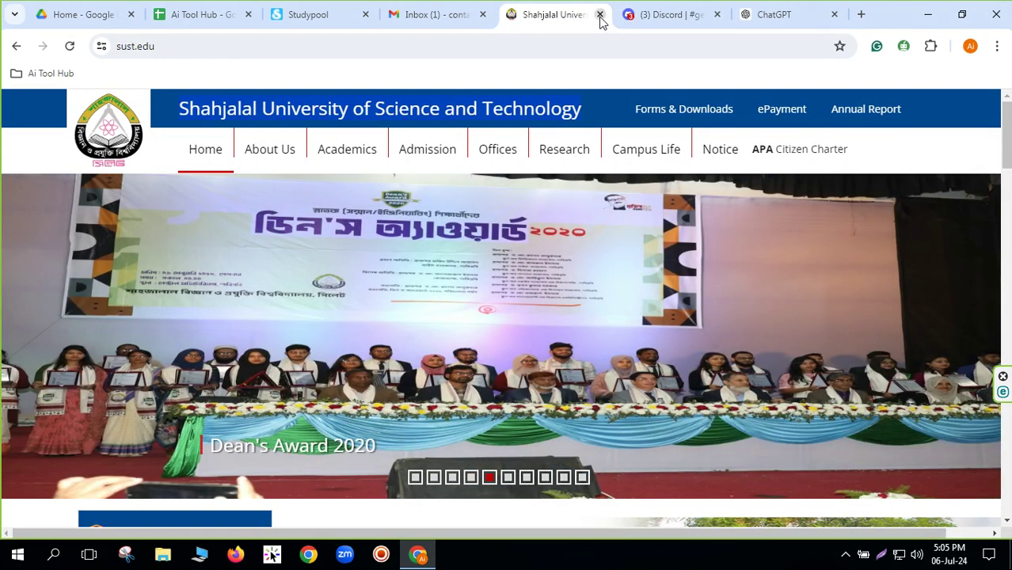
left_click(600, 15)
left_click(481, 18)
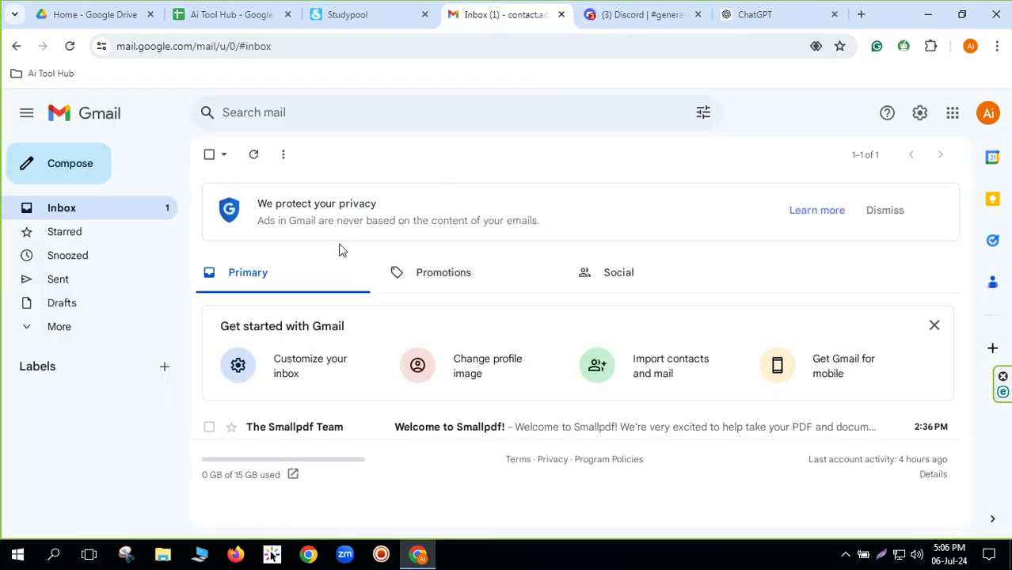
left_click(761, 15)
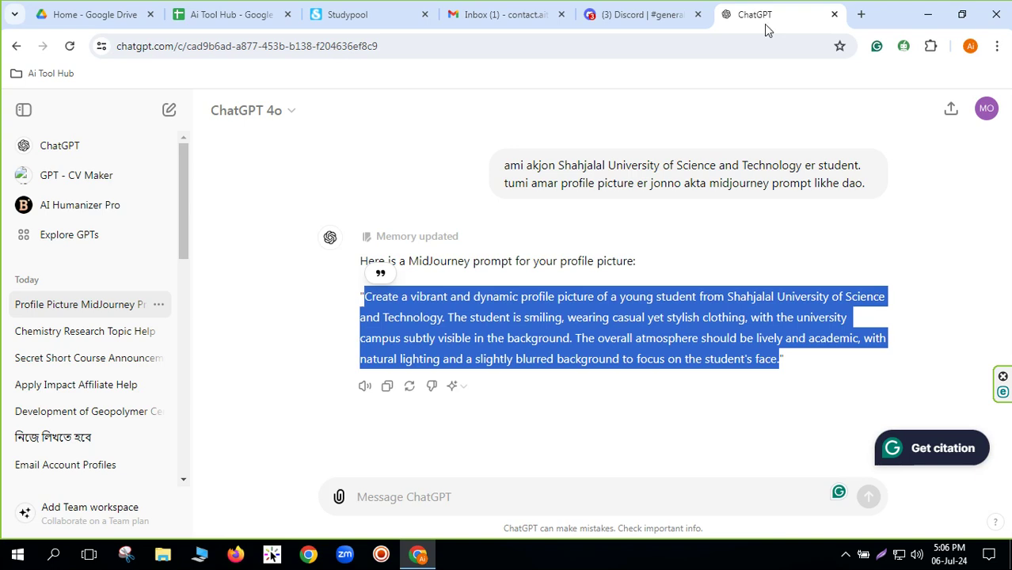
left_click(268, 232)
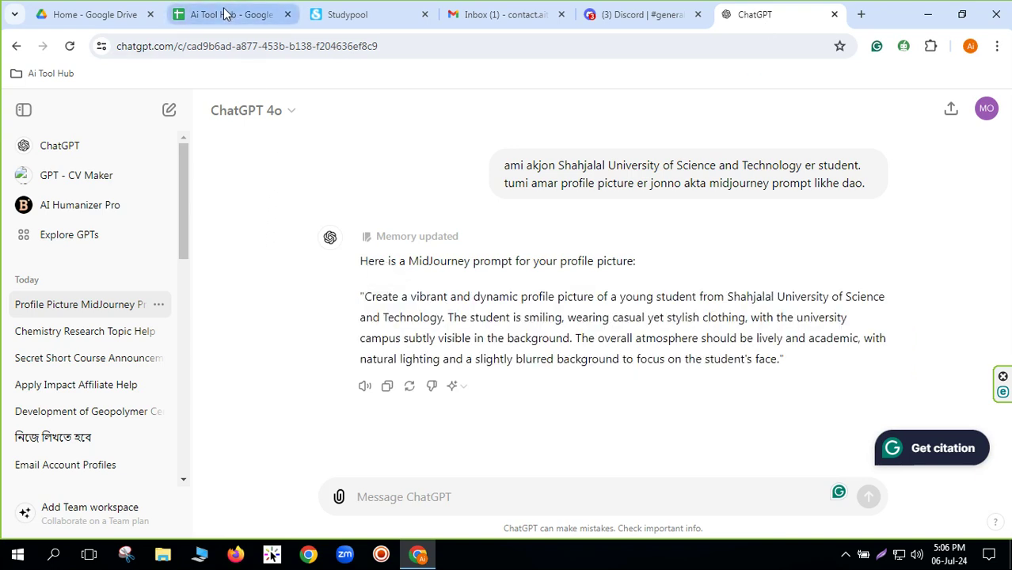
Step: Return to Discord, review the four generated student portraits and upscale the second one
left_click(643, 17)
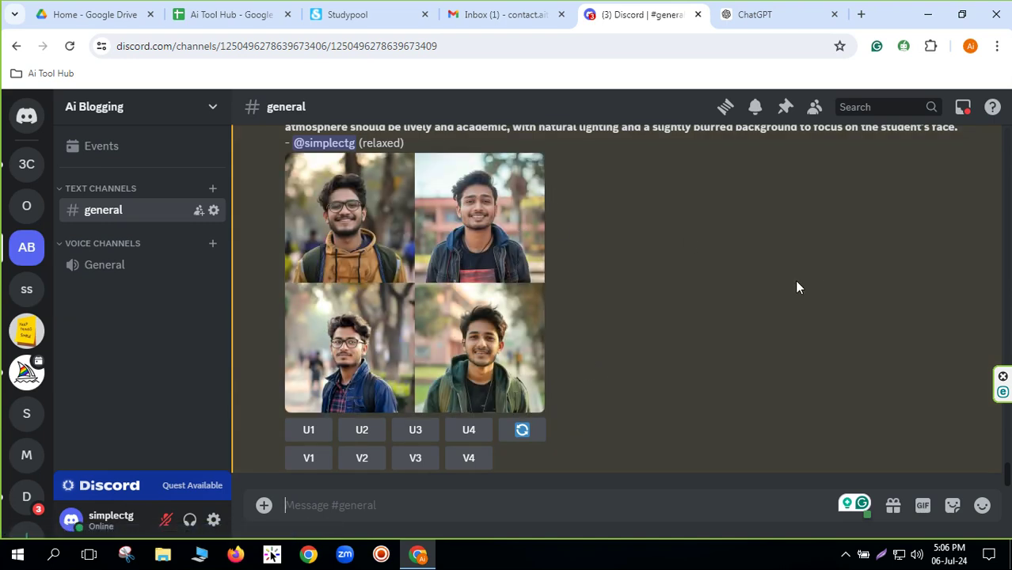
scroll(713, 308, "up", 3)
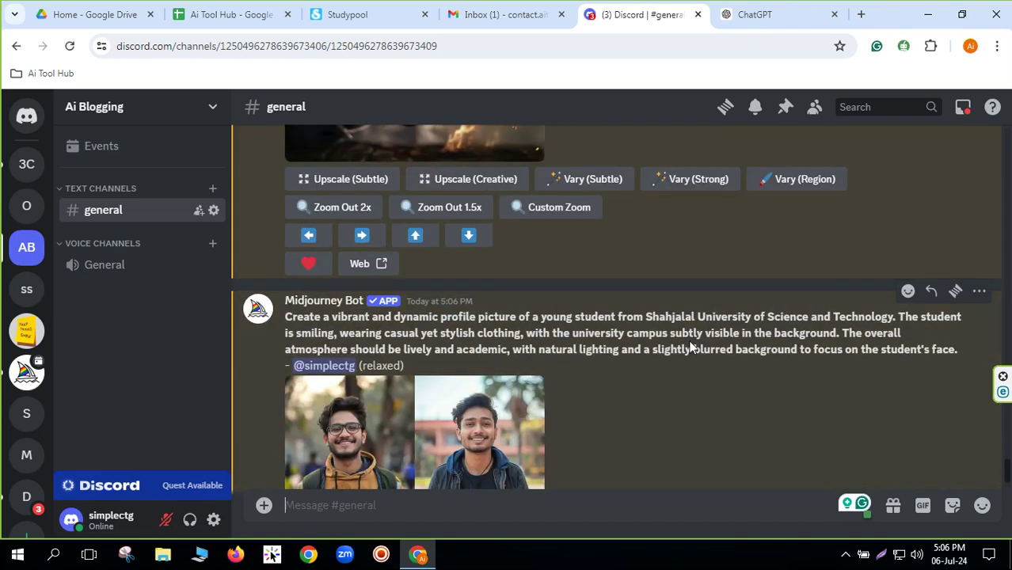
scroll(688, 340, "down", 1)
scroll(688, 340, "down", 1)
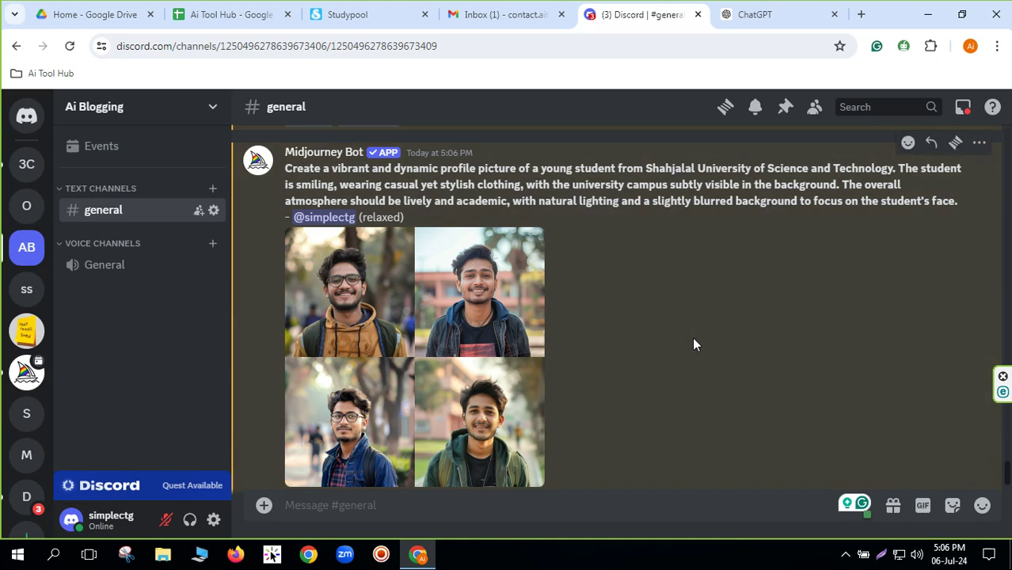
scroll(696, 341, "down", 1)
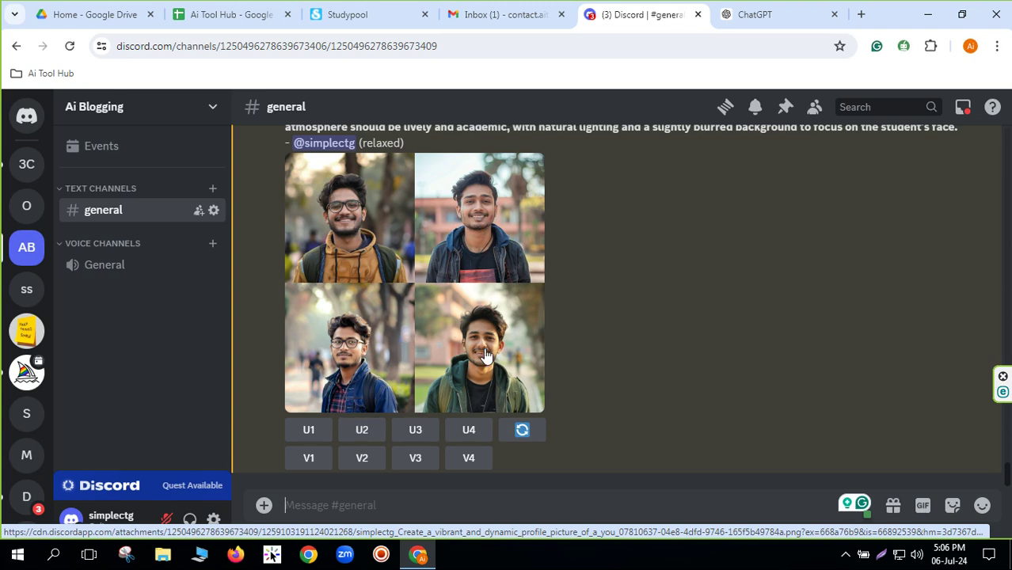
left_click(362, 429)
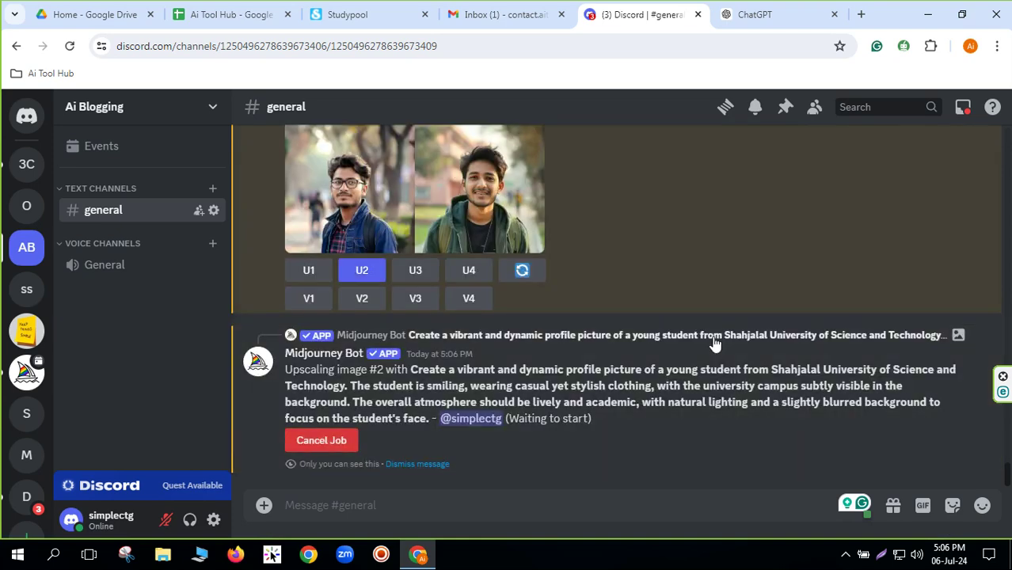
Step: Enlarge the upscaled portrait and open it at full size in its own browser tab
scroll(636, 270, "up", 1)
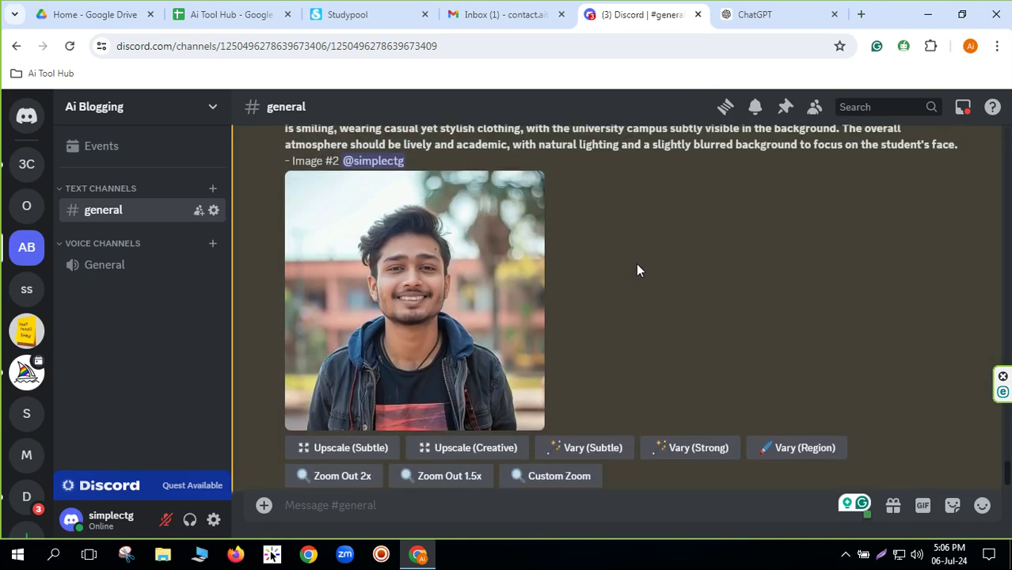
left_click(441, 295)
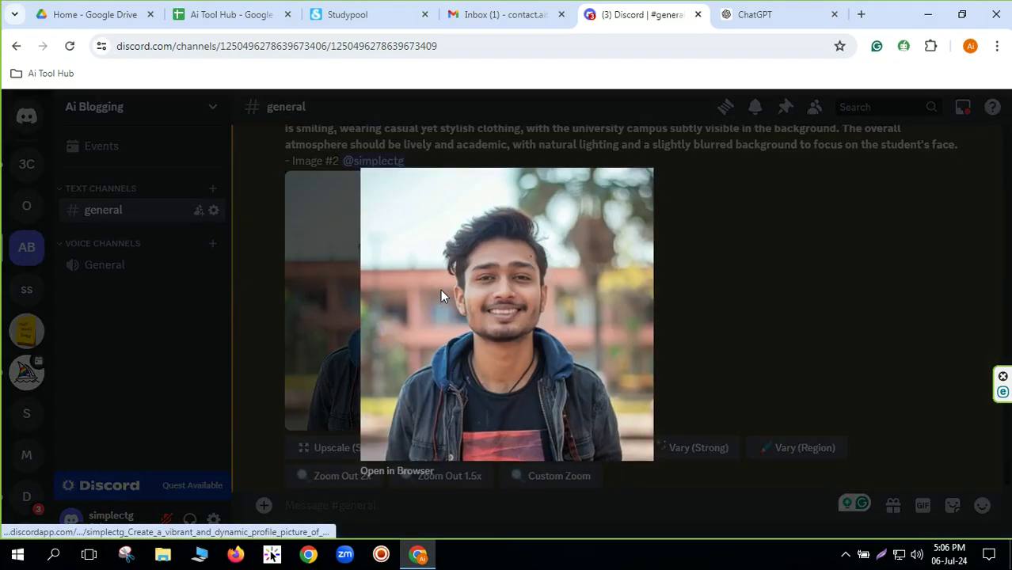
left_click(412, 472)
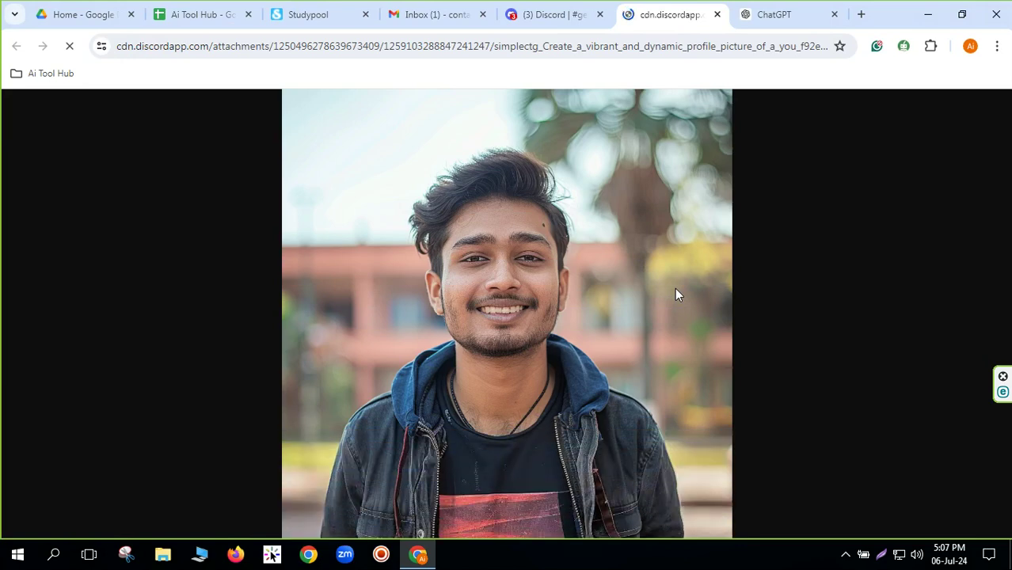
Step: Save the full-size portrait to the Desktop as a PNG image named "profile picture"
right_click(460, 188)
left_click(497, 224)
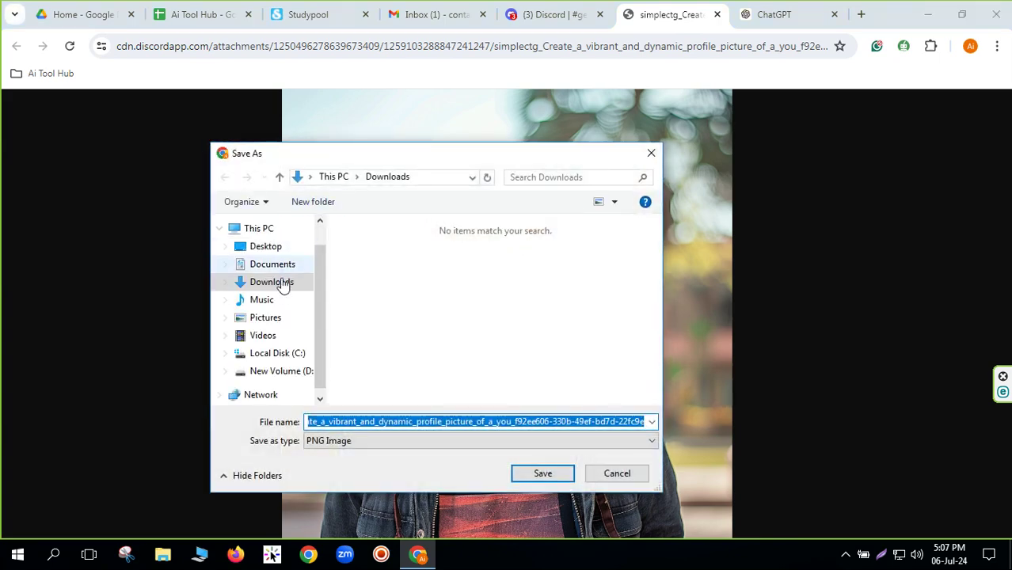
left_click(263, 246)
double_click(392, 421)
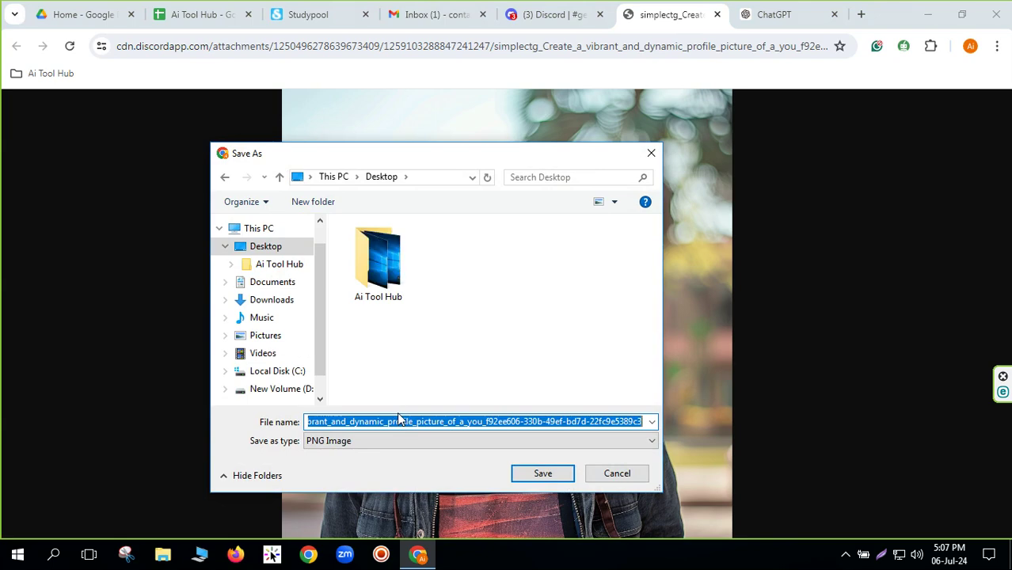
type("profile picture")
left_click(542, 473)
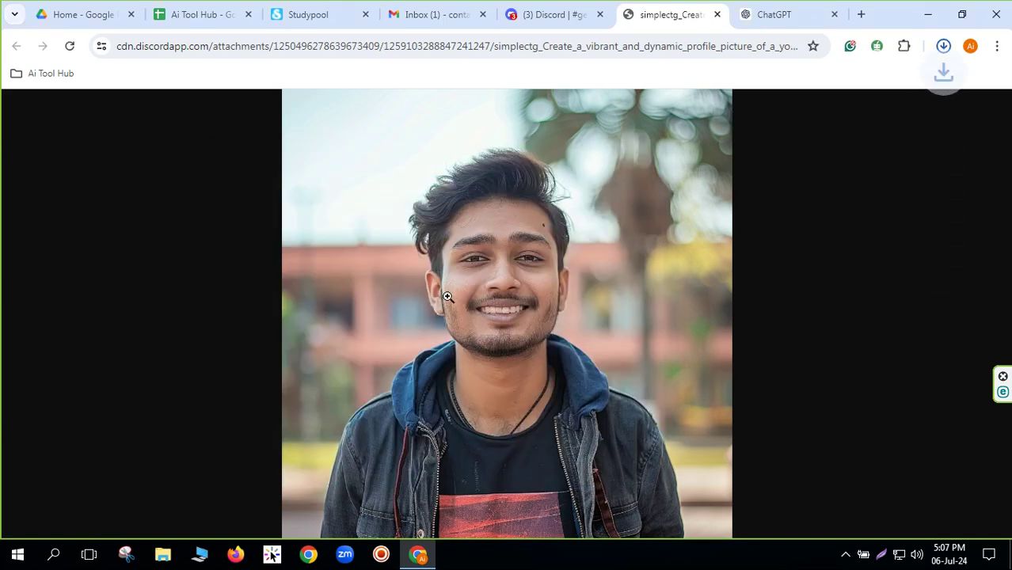
Step: Close the portrait's browser tab and its Discord preview, and return to Studypool's Finalize account form
left_click(716, 15)
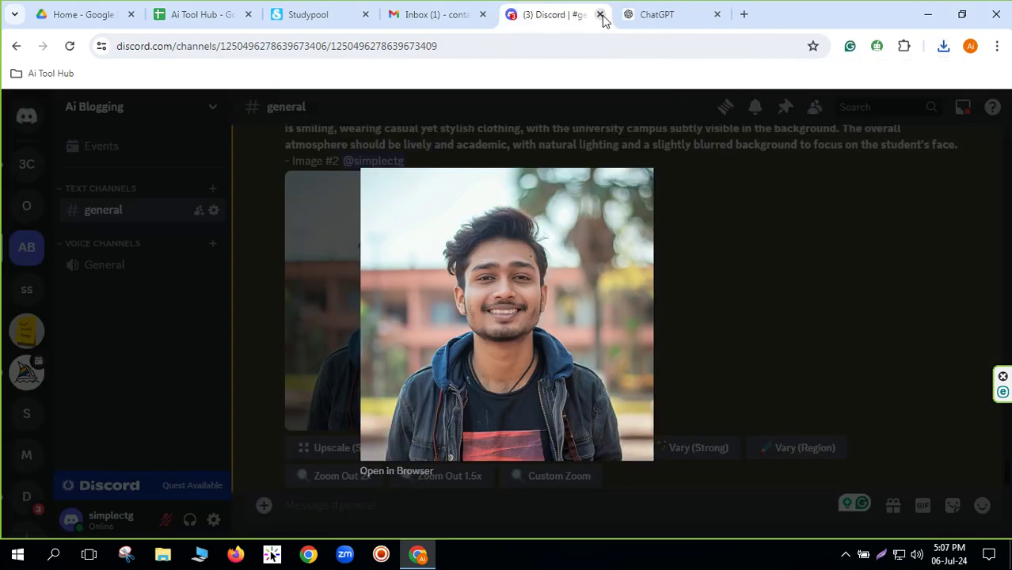
left_click(747, 305)
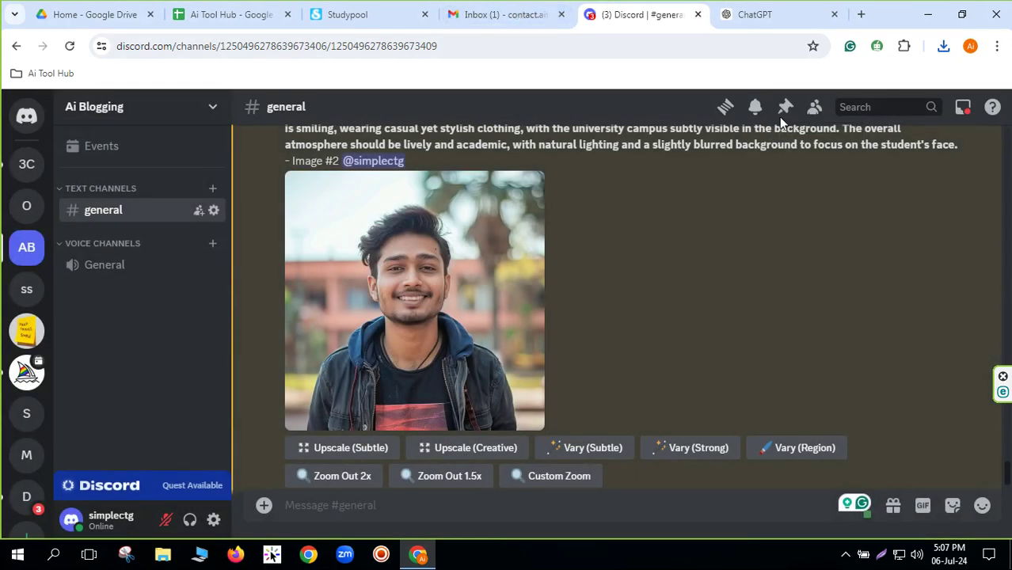
left_click(348, 14)
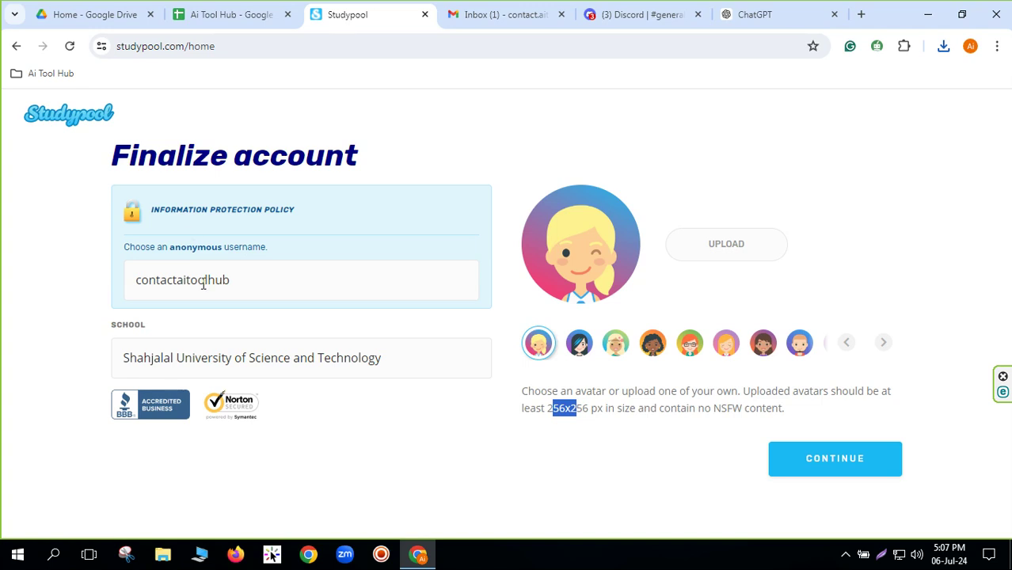
left_click(563, 407)
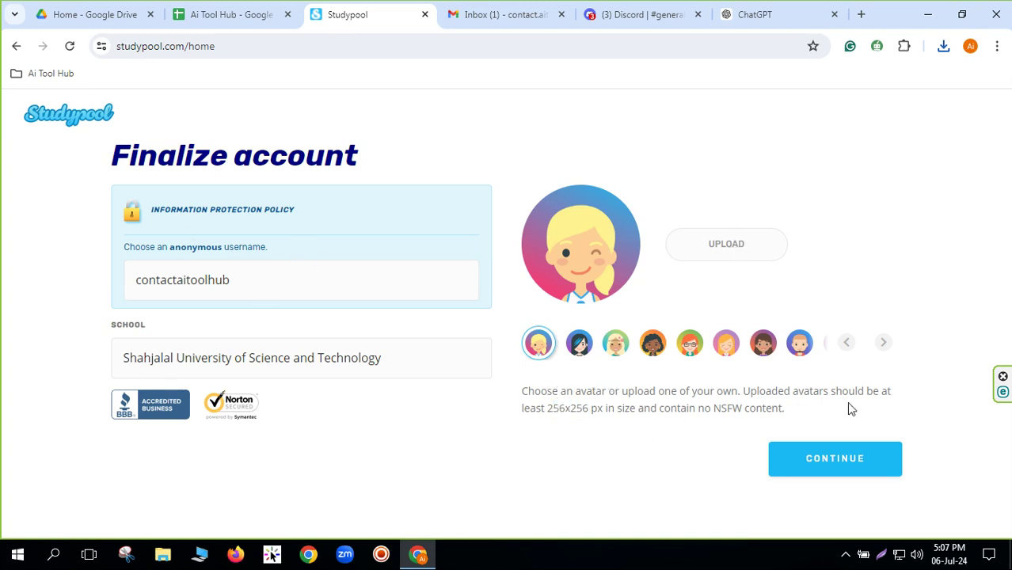
Step: Check the minimum size given for uploaded avatars, and open Canva in a new browser tab
left_click_drag(552, 408, 589, 408)
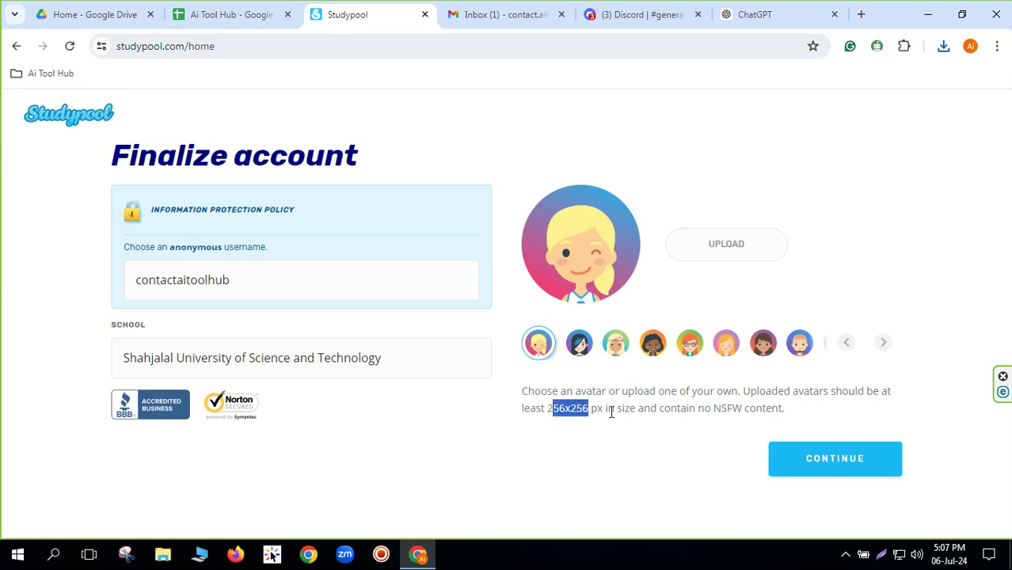
left_click(560, 408)
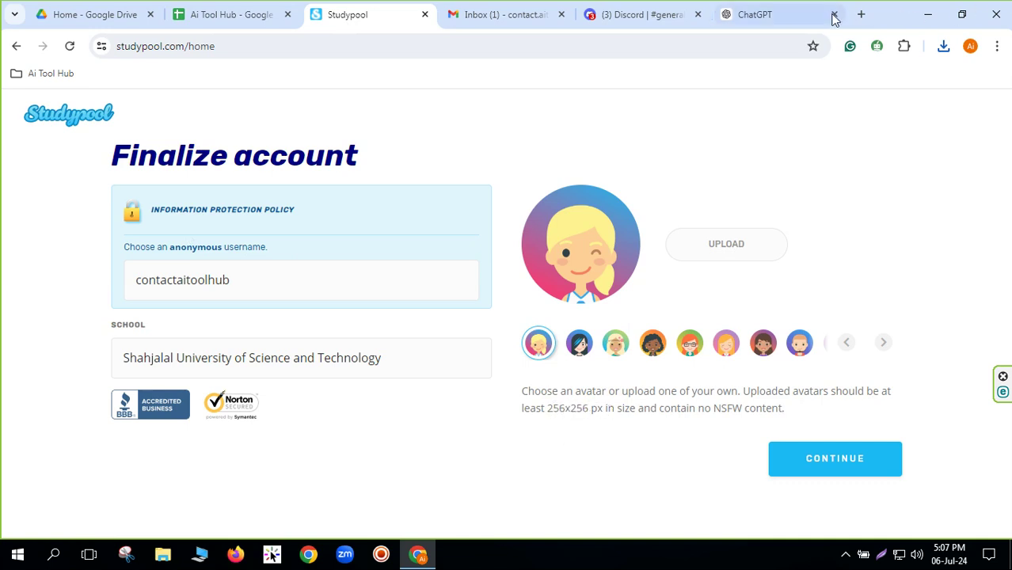
left_click(861, 15)
type("can")
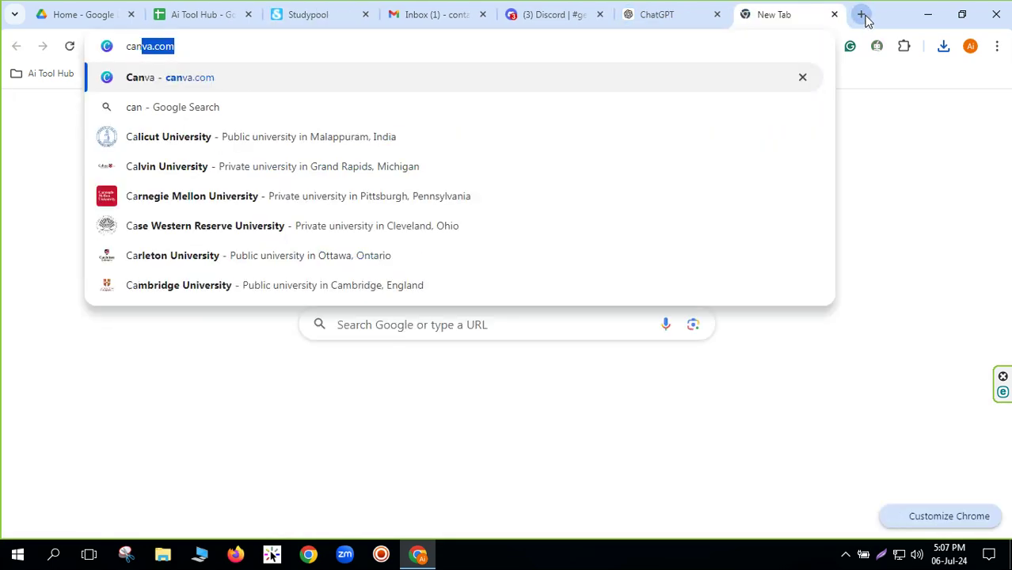
key("Return")
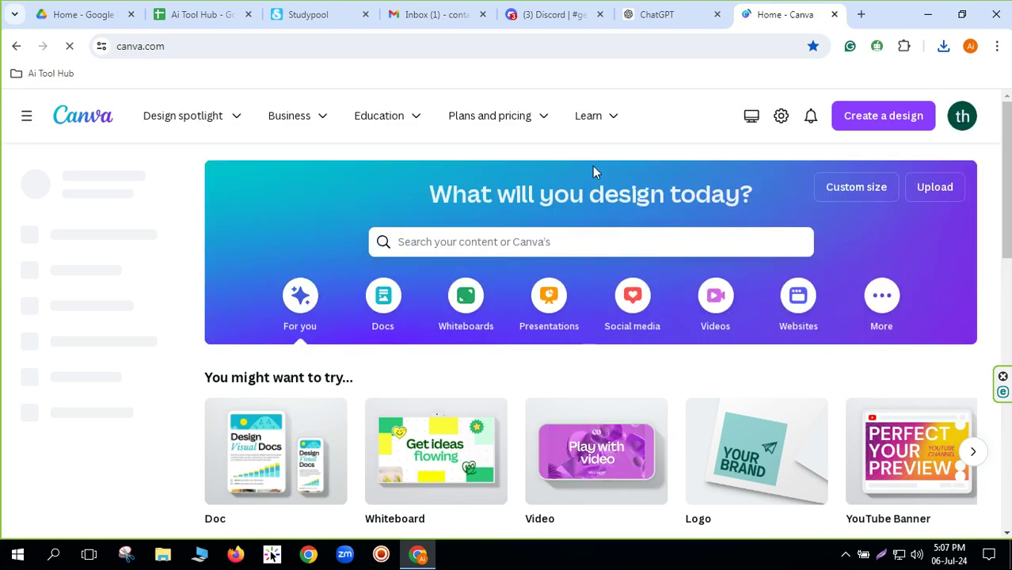
Step: Create a custom-size Canva design 256 px wide and 256 px high, matching Studypool's avatar requirement
left_click(855, 190)
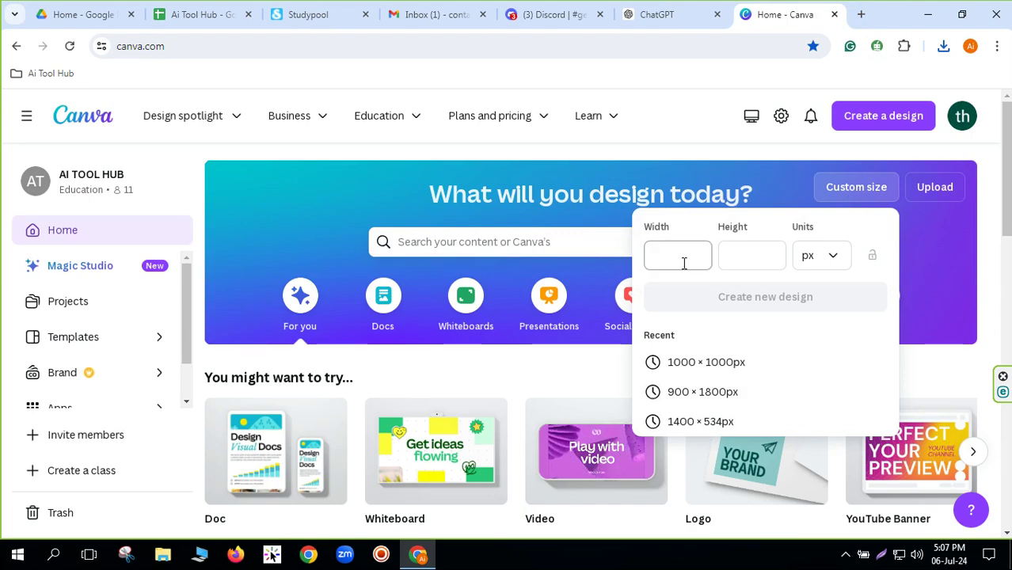
left_click(310, 13)
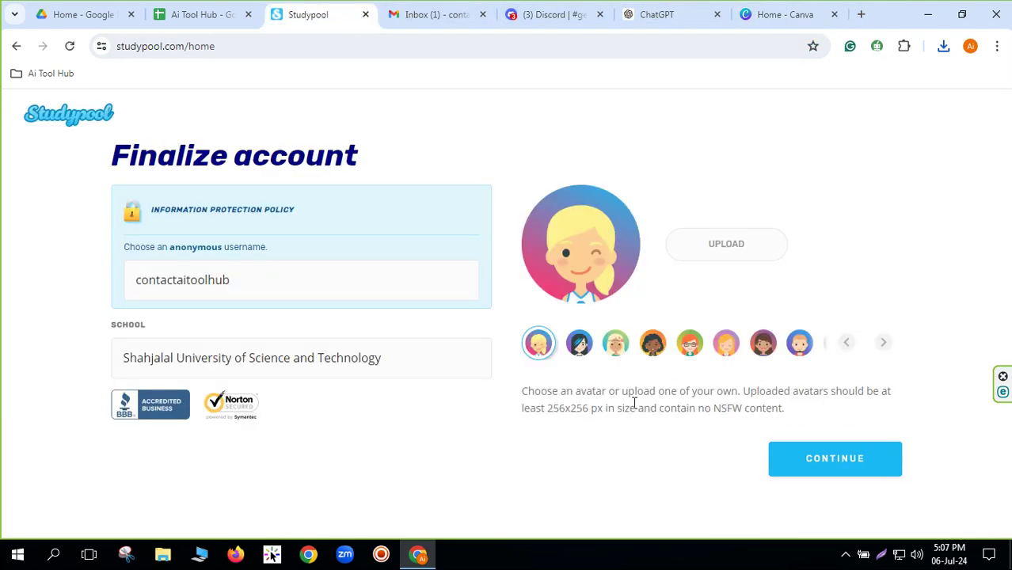
left_click(816, 8)
left_click(679, 257)
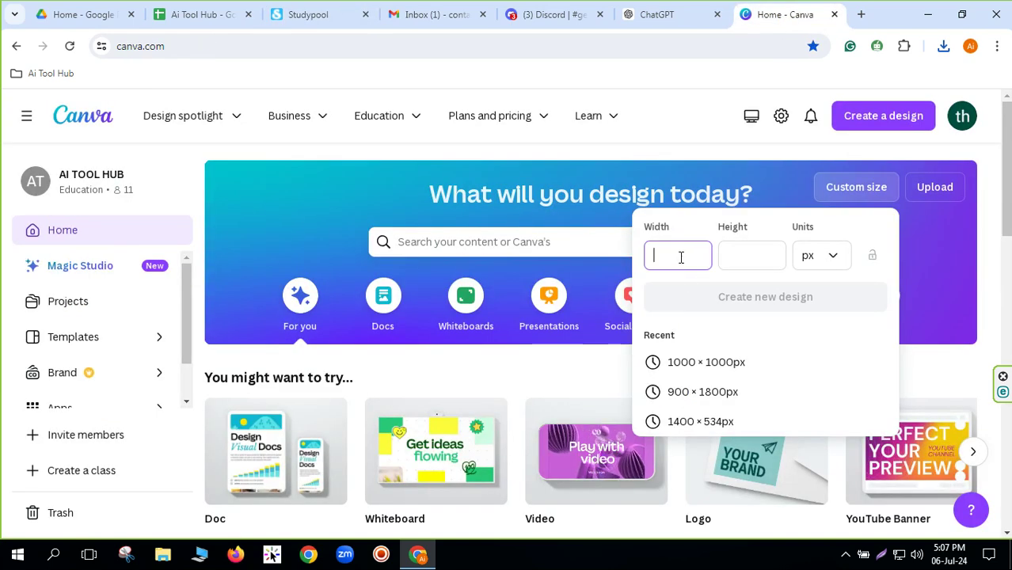
type("6")
left_click(752, 253)
type("256")
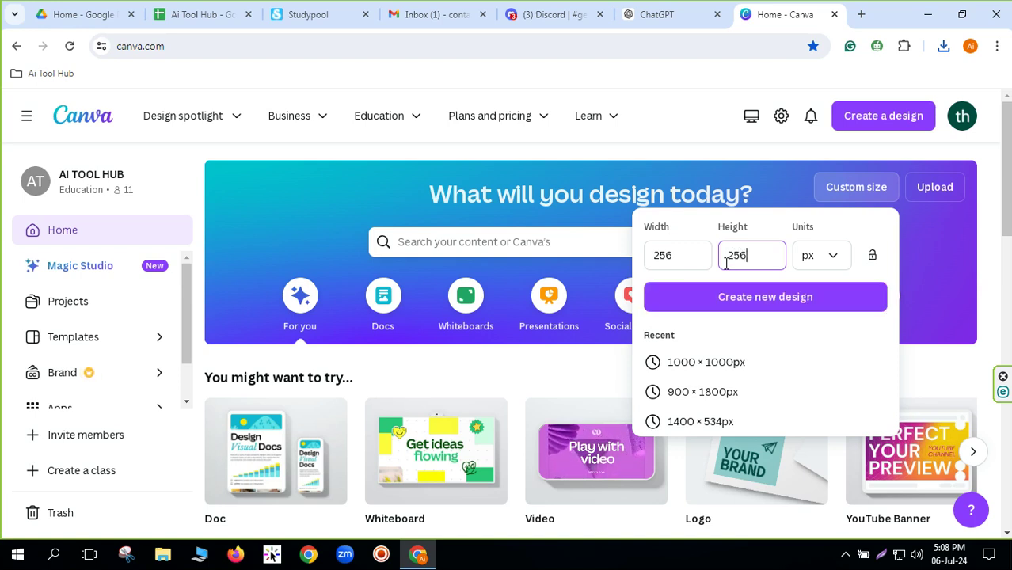
left_click(738, 304)
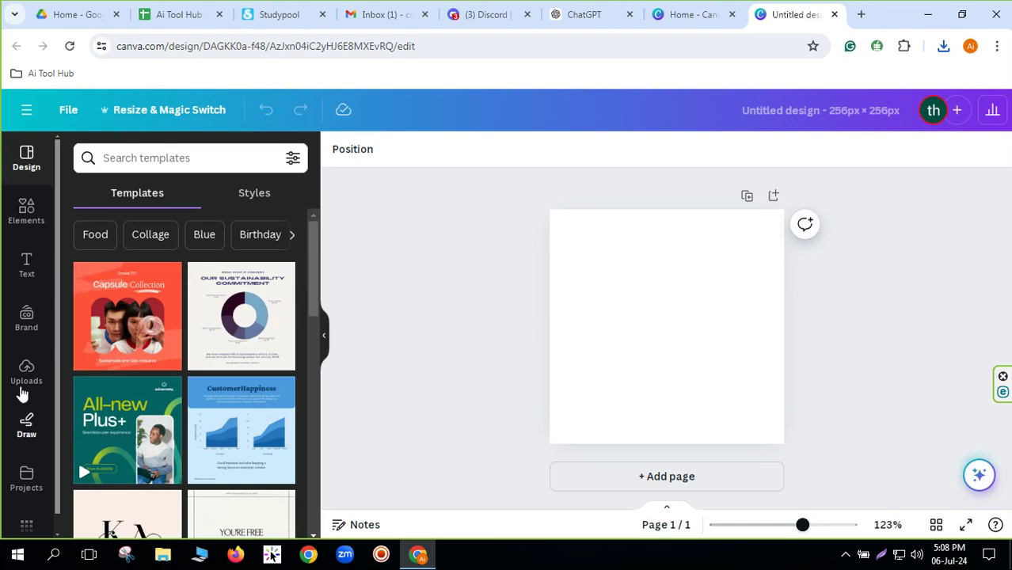
Step: Upload the "profile picture" image from the Desktop to Canva
left_click(24, 382)
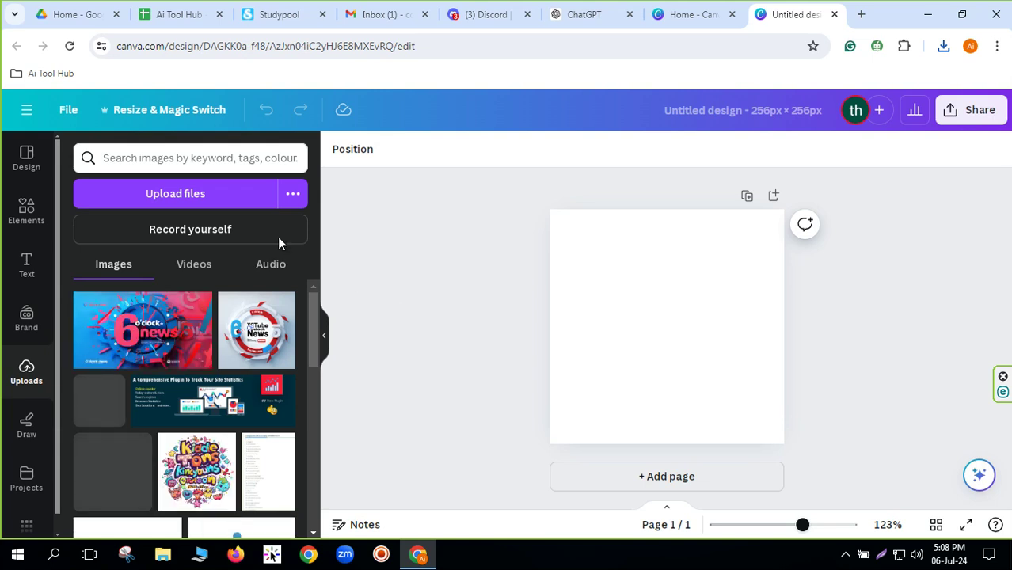
left_click(188, 199)
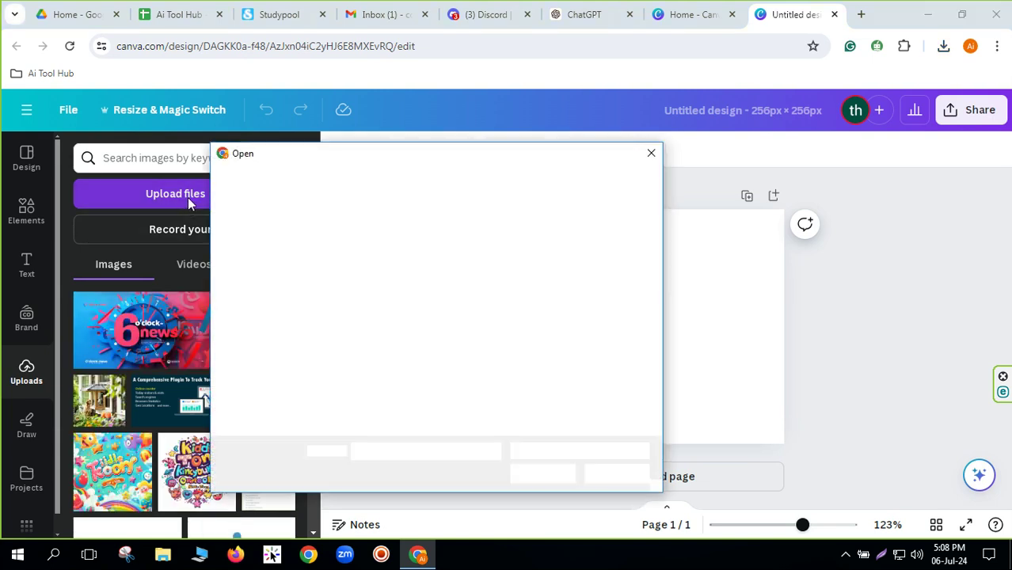
left_click(260, 276)
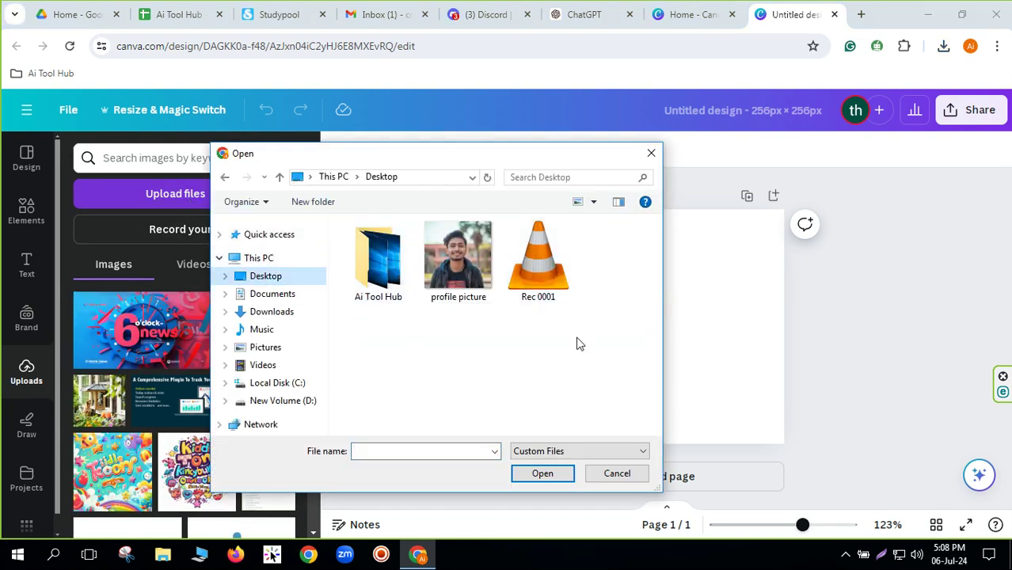
double_click(457, 257)
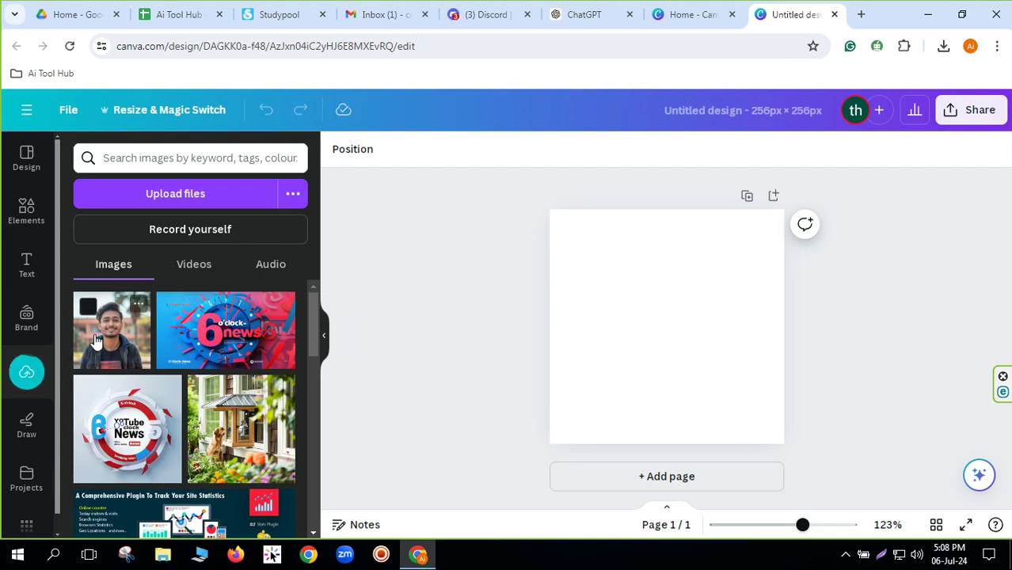
Step: Add the uploaded portrait to the blank page and set it as the page background
left_click(119, 340)
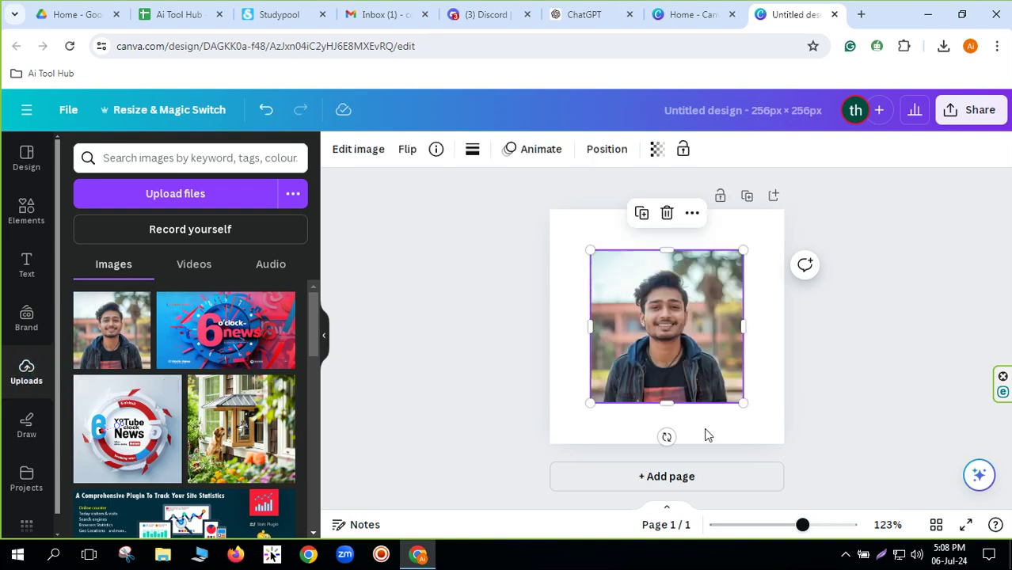
right_click(634, 285)
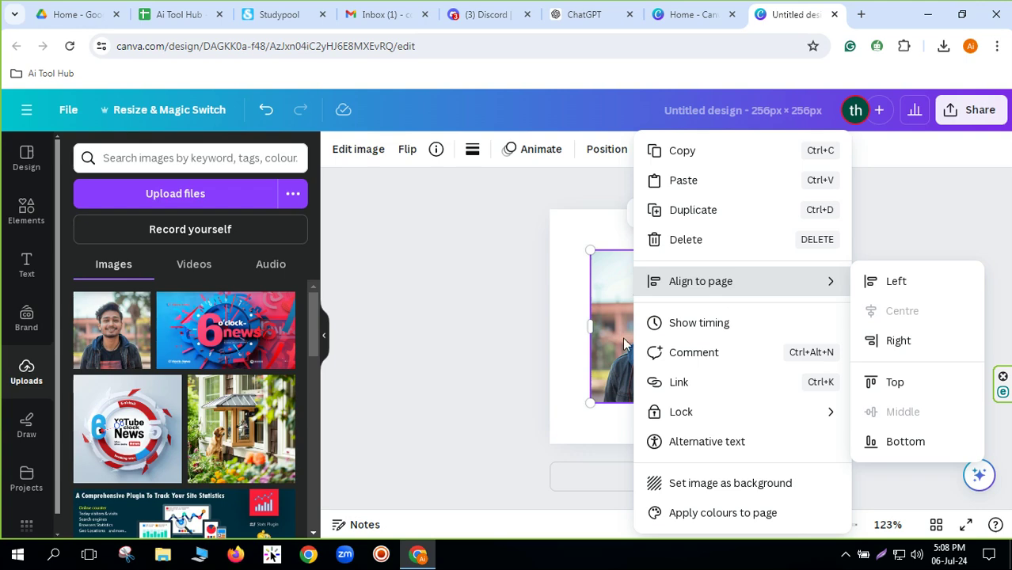
key("Return")
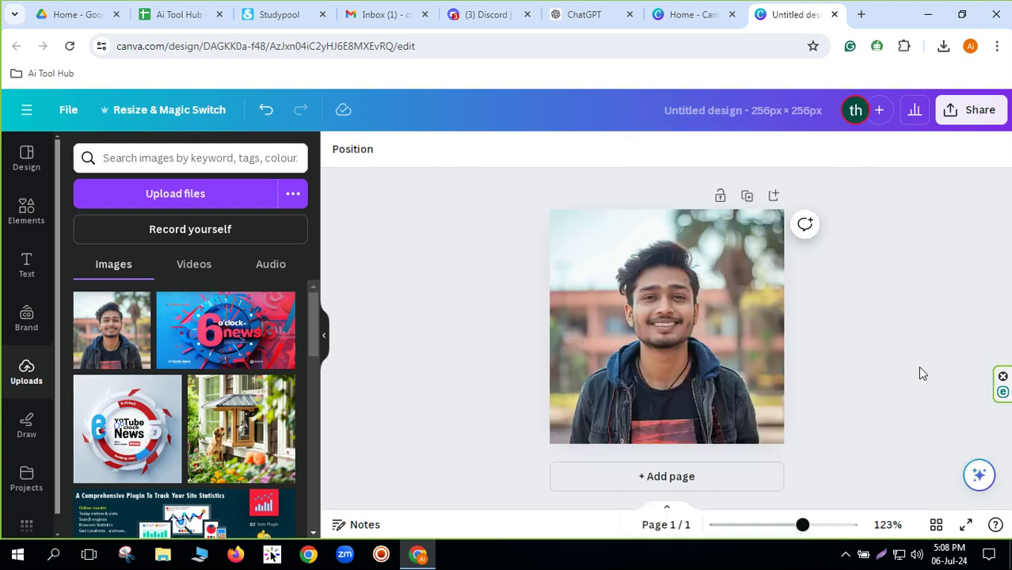
Step: Download the finished design as a PNG at 256 × 256 px
left_click(966, 114)
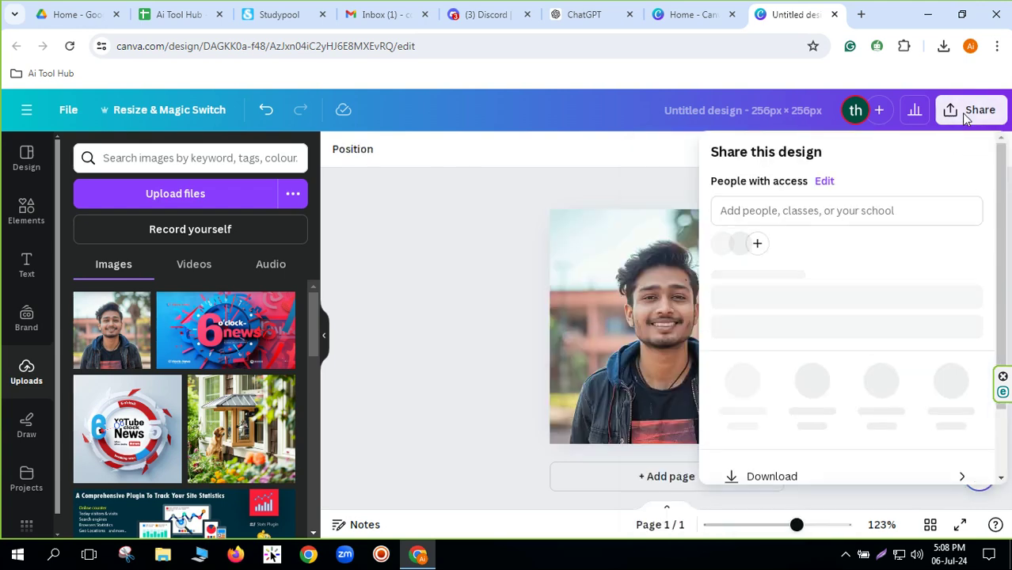
scroll(823, 372, "down", 1)
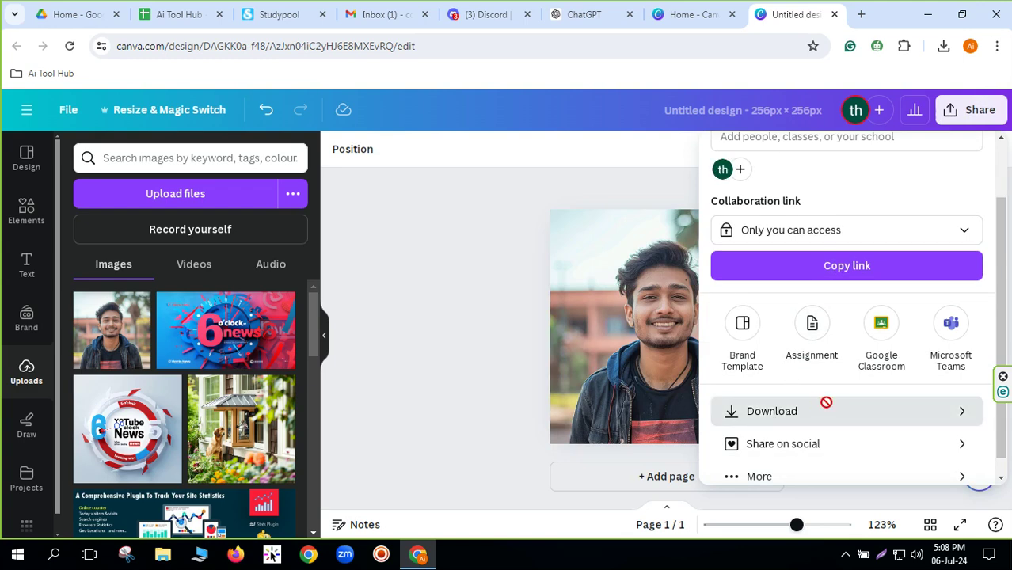
left_click(816, 408)
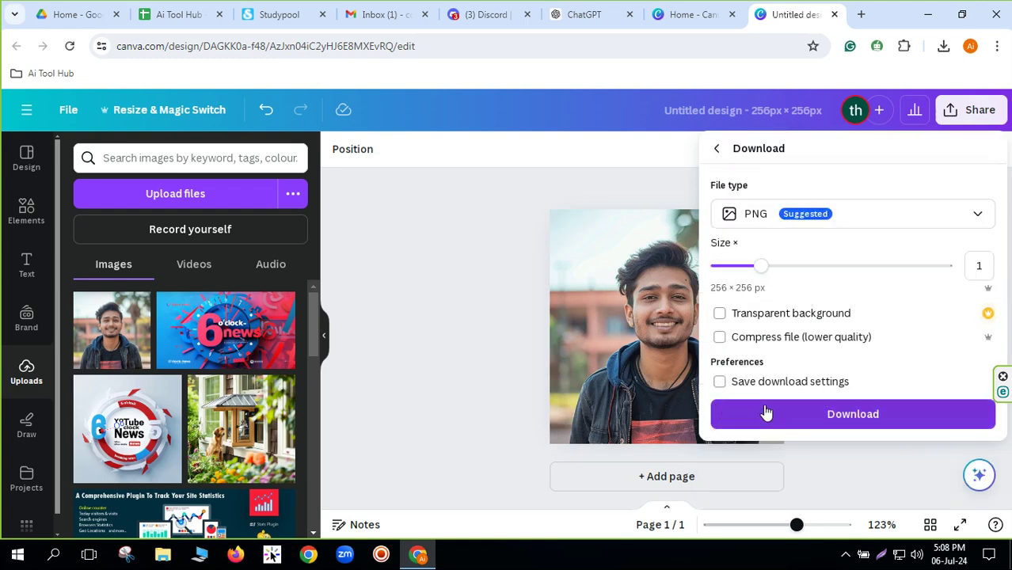
left_click(856, 417)
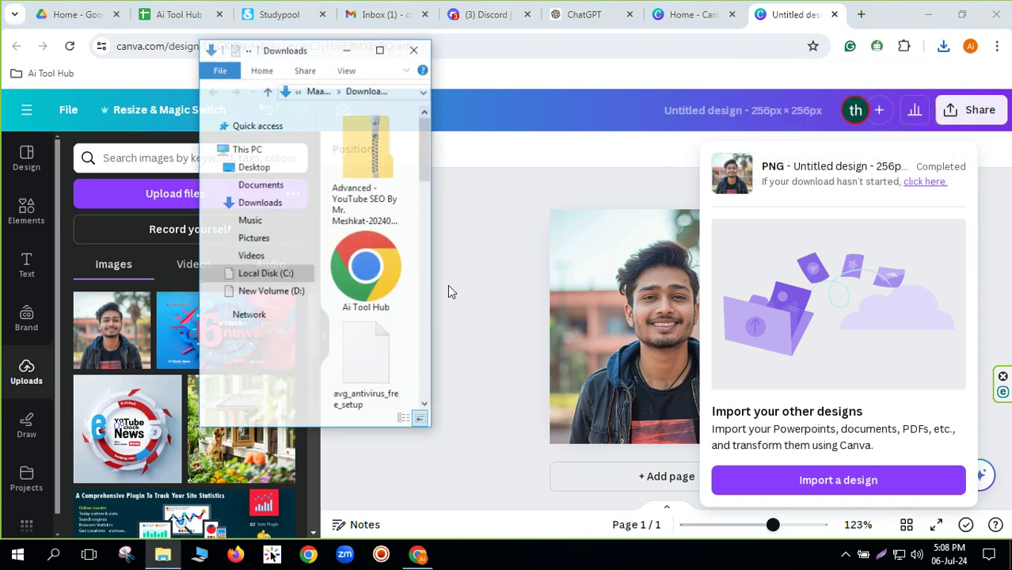
Step: Replace the old "profile picture" file on the Desktop with the downloaded "Untitled design" image
left_click(346, 49)
left_click(926, 15)
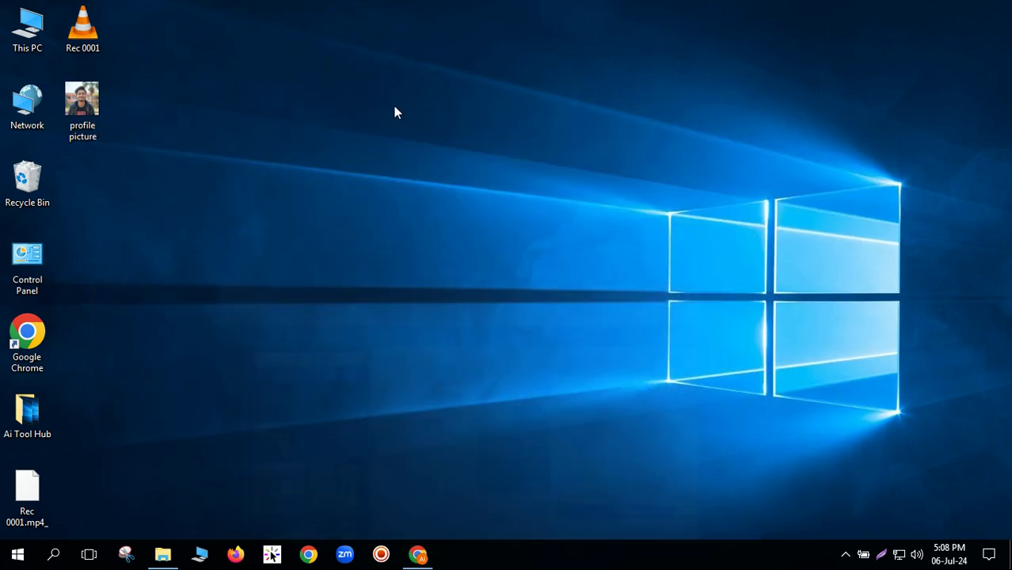
left_click(144, 190)
right_click(114, 117)
left_click(167, 180)
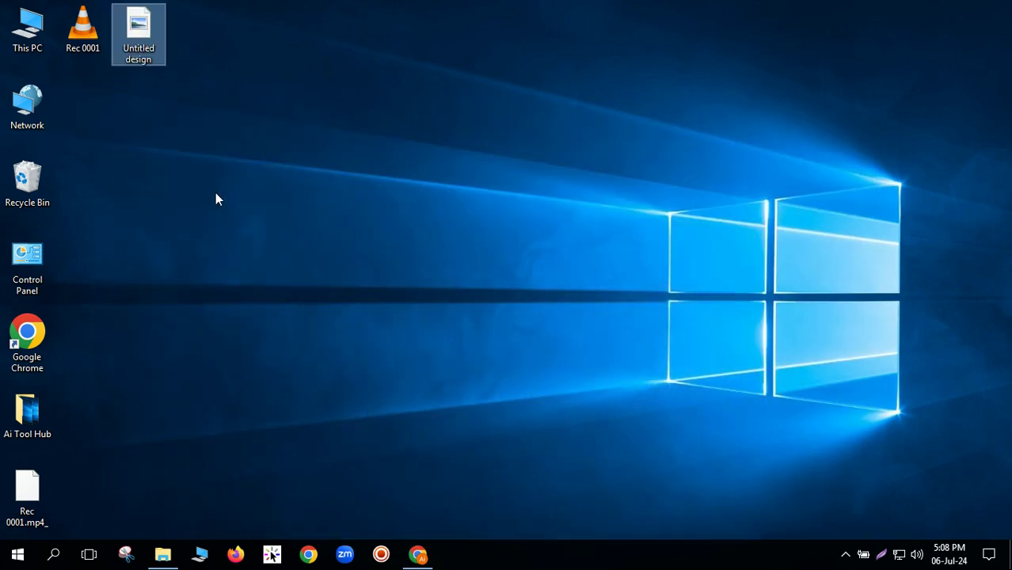
Step: Rename the "Untitled design" image on the Desktop to "Profile Picture"
key("F2")
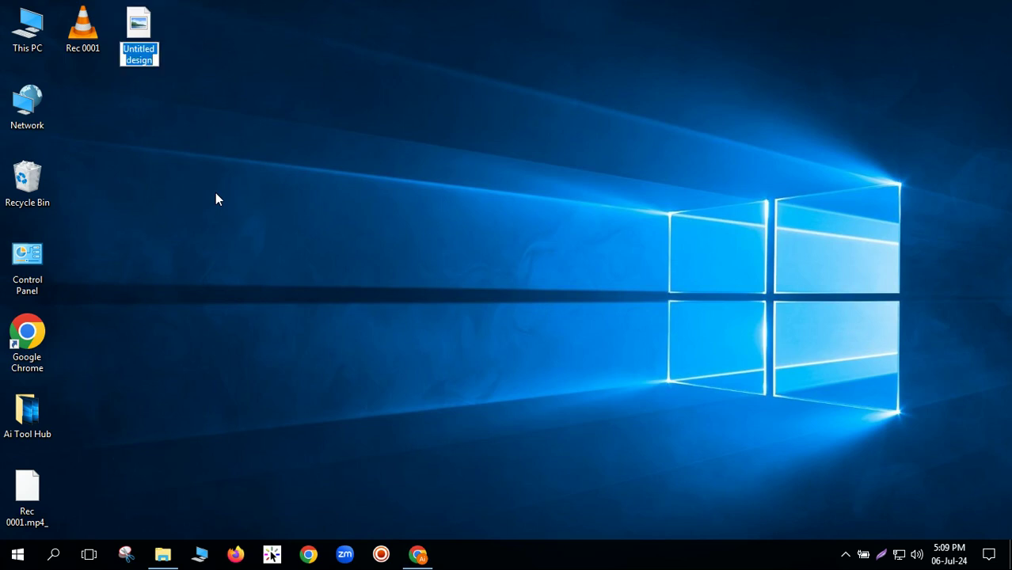
type("Profile Pictyu")
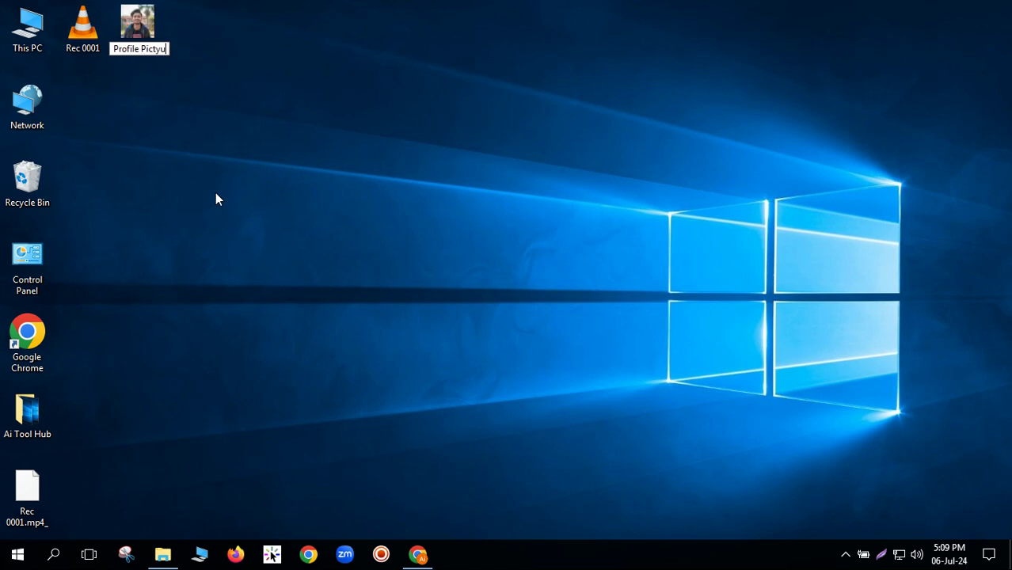
key("BackSpace")
key("BackSpace")
type("ure")
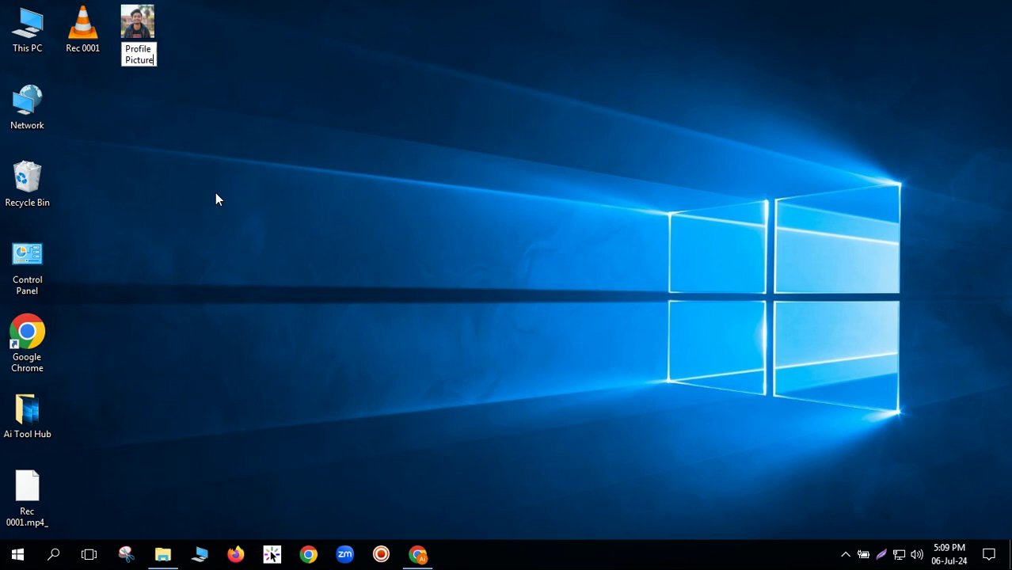
key("Return")
Step: Return to Studypool's Finalize account form, upload "Profile Picture" from the Desktop as the avatar and submit the form
left_click(418, 554)
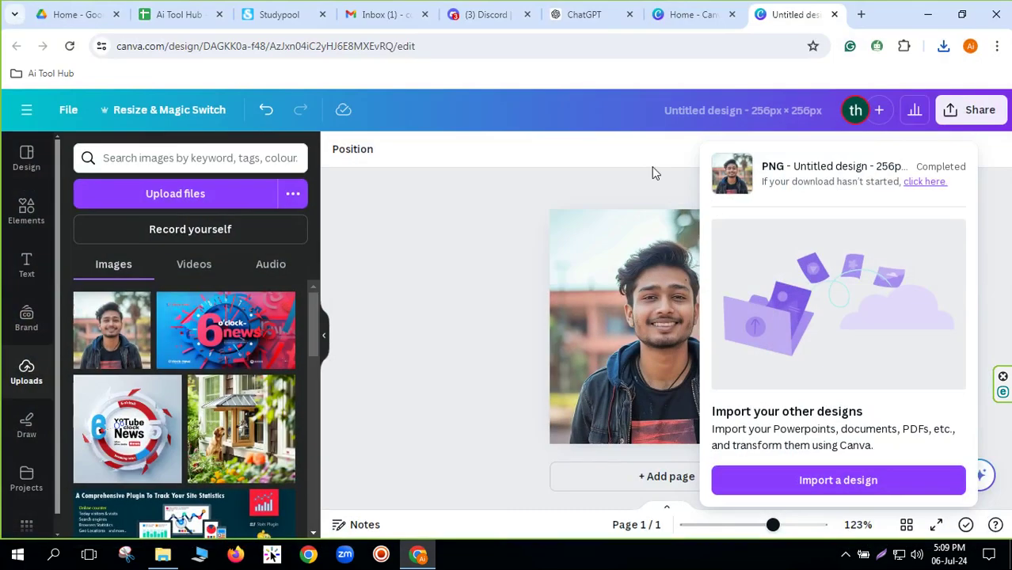
left_click(465, 282)
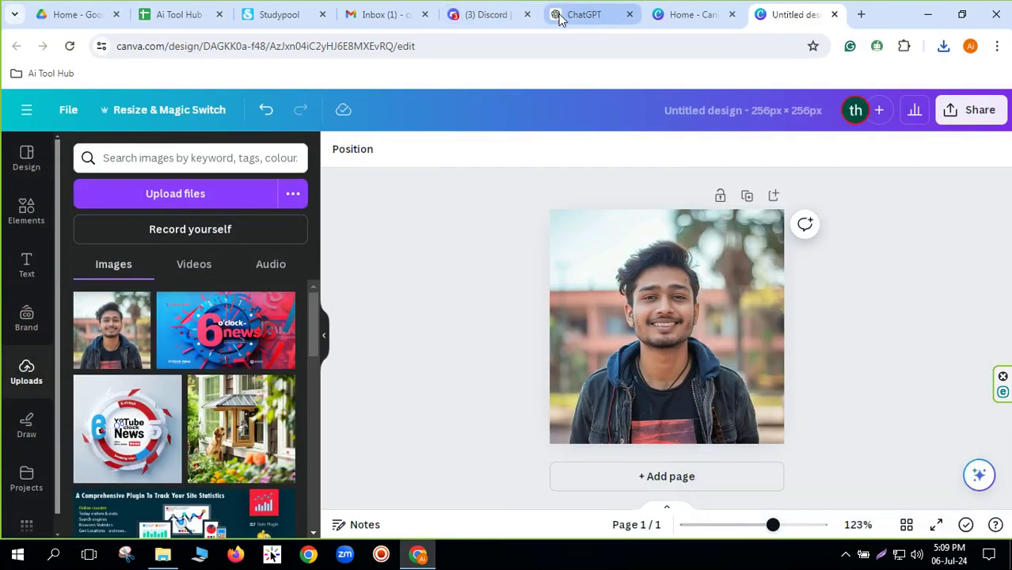
left_click(255, 15)
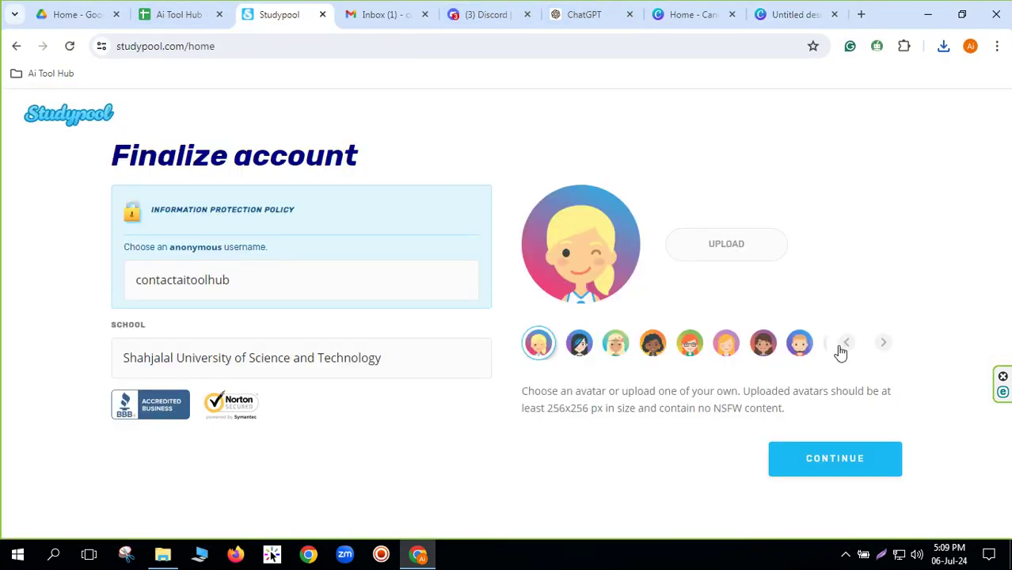
left_click(727, 244)
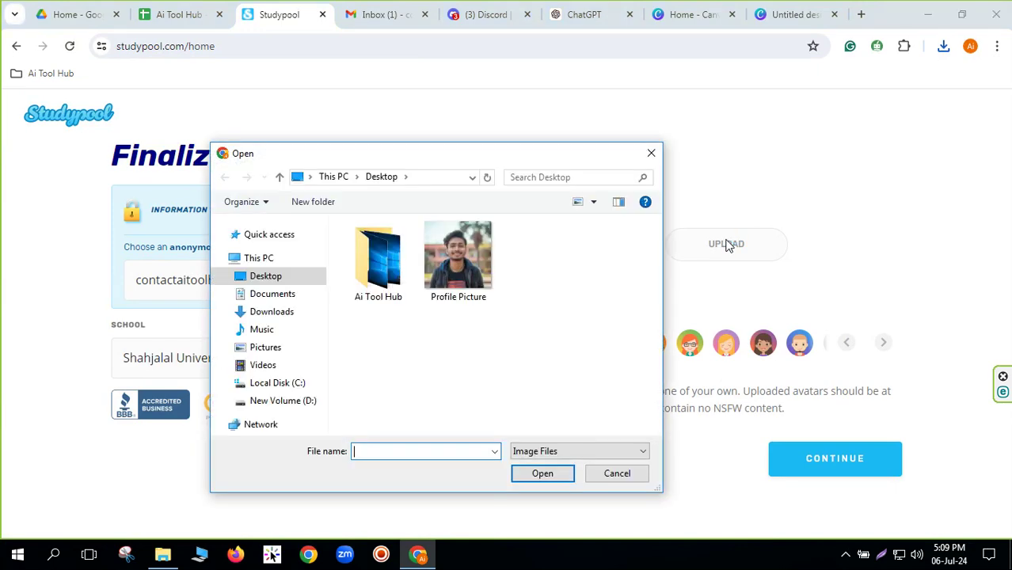
left_click(453, 282)
double_click(453, 281)
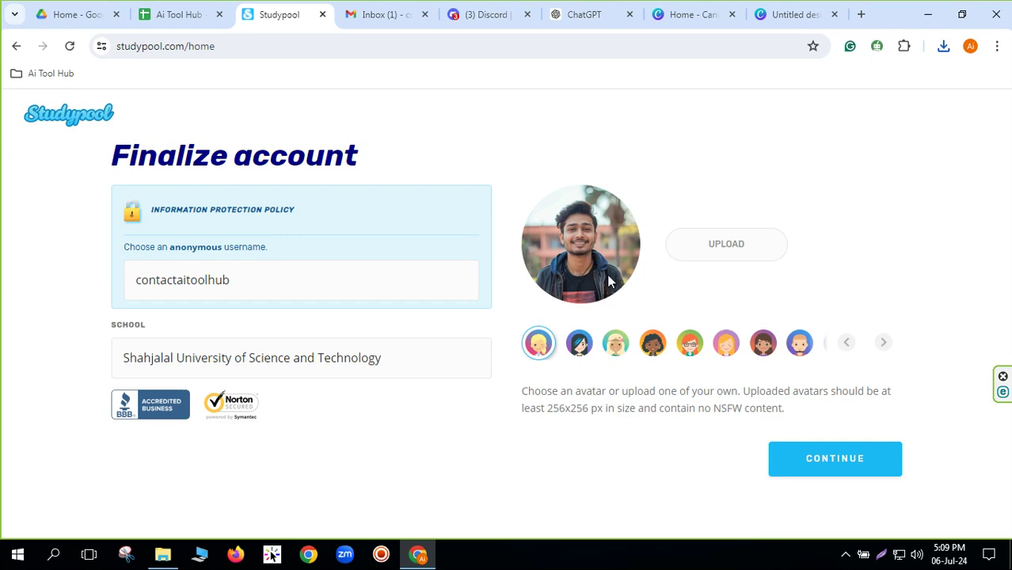
left_click(828, 463)
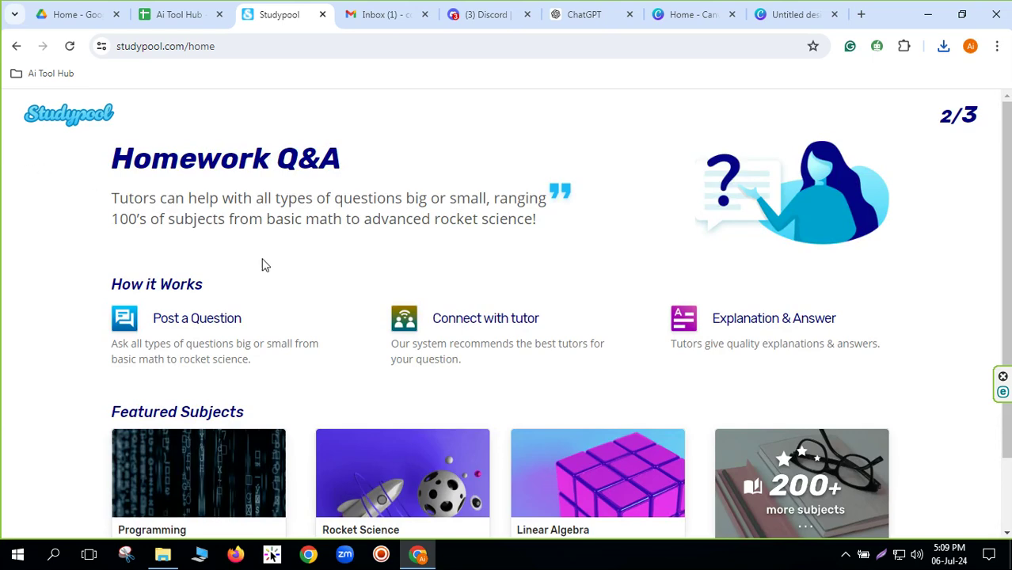
Step: Look through the Homework Q&A and Notebank introduction pages and continue past both to the Studypool dashboard
scroll(729, 344, "down", 2)
scroll(652, 334, "up", 1)
scroll(286, 228, "down", 1)
scroll(346, 185, "up", 2)
scroll(651, 306, "down", 1)
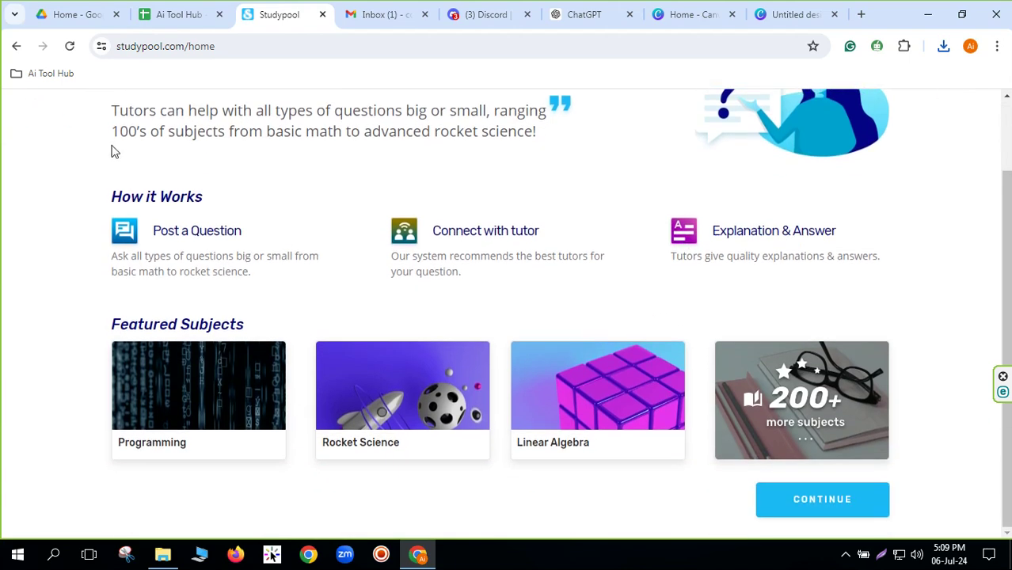
left_click(820, 499)
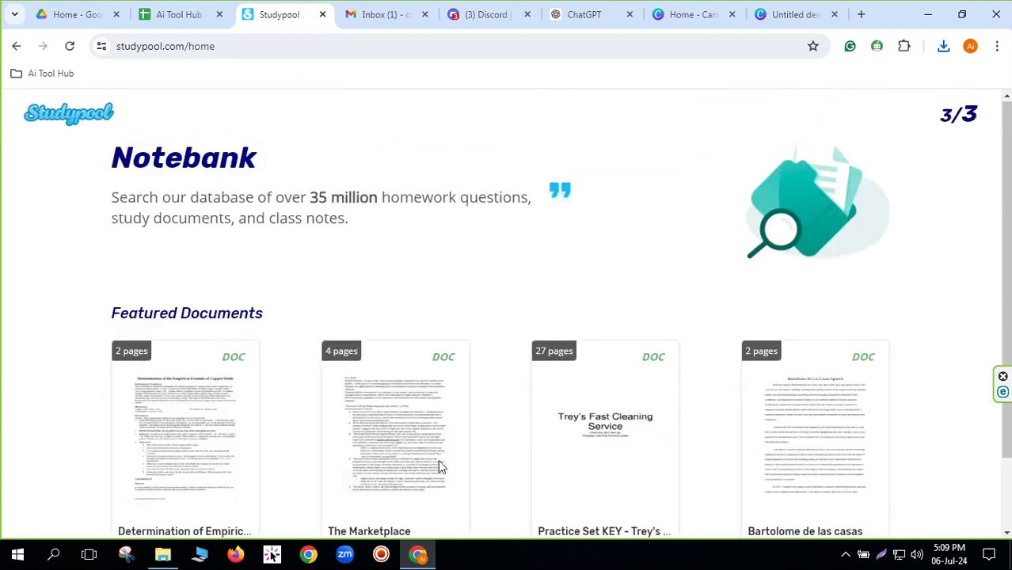
scroll(571, 314, "down", 1)
left_click(841, 507)
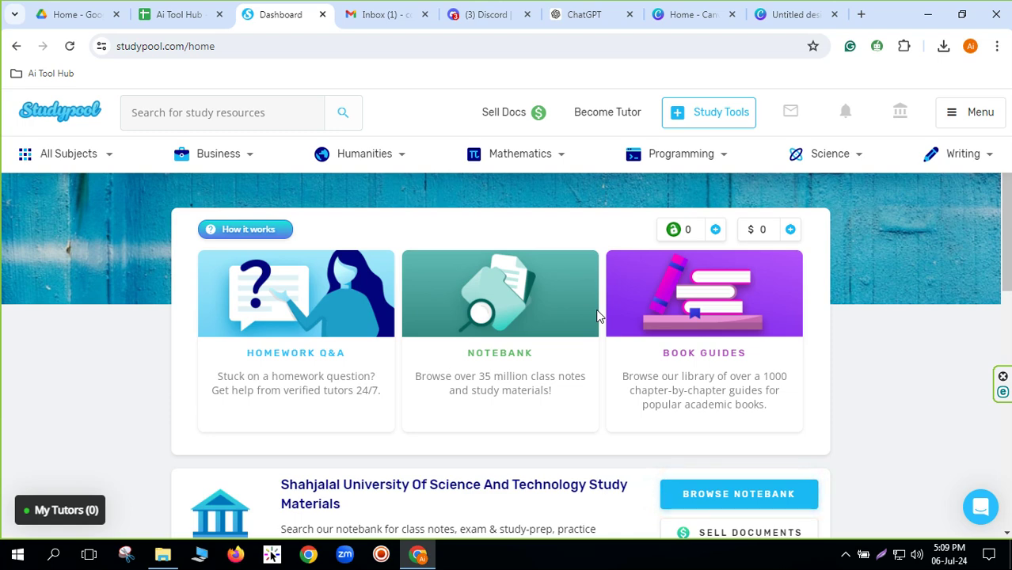
Step: Check the Gmail inbox for new mail and return to the Studypool dashboard
left_click(381, 14)
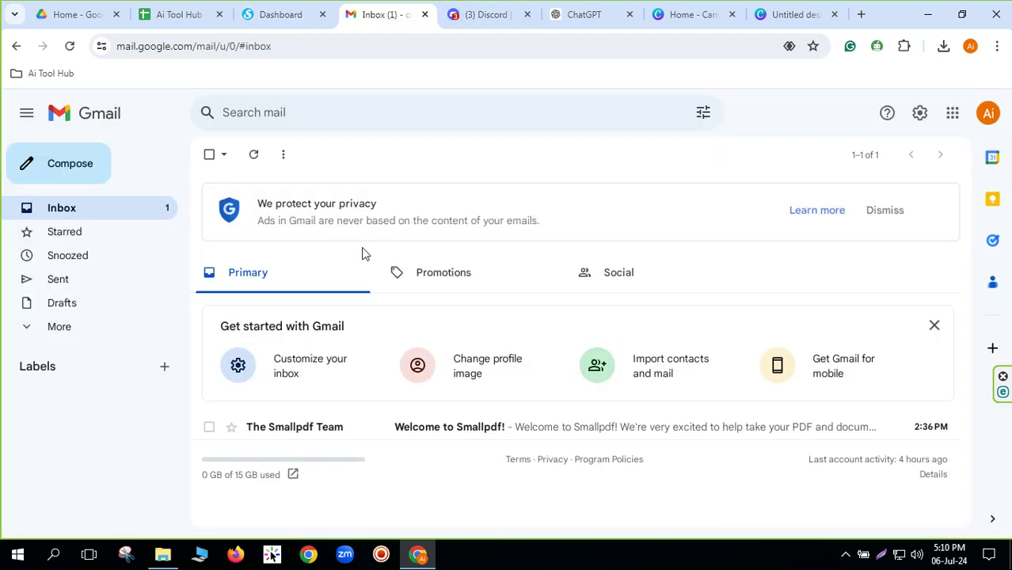
left_click(76, 210)
left_click(261, 16)
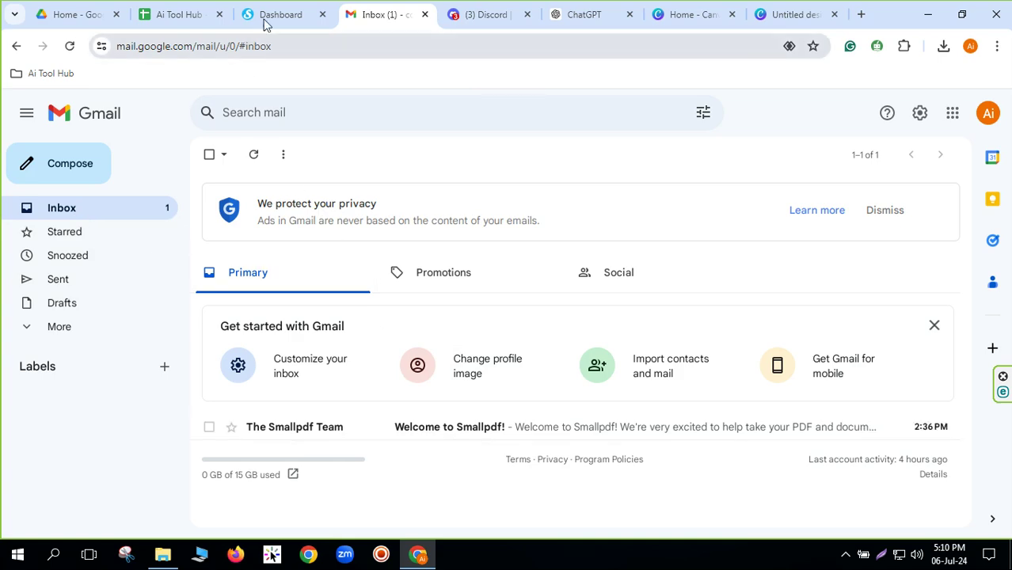
Step: Look over the Studypool dashboard, from the study service cards down to the question list and back
scroll(510, 413, "down", 6)
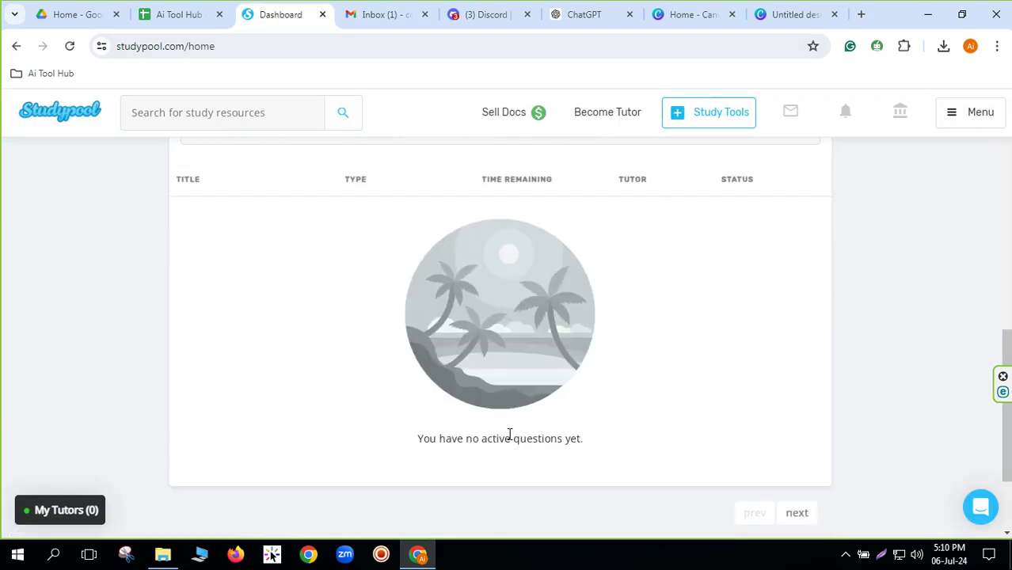
scroll(510, 433, "up", 6)
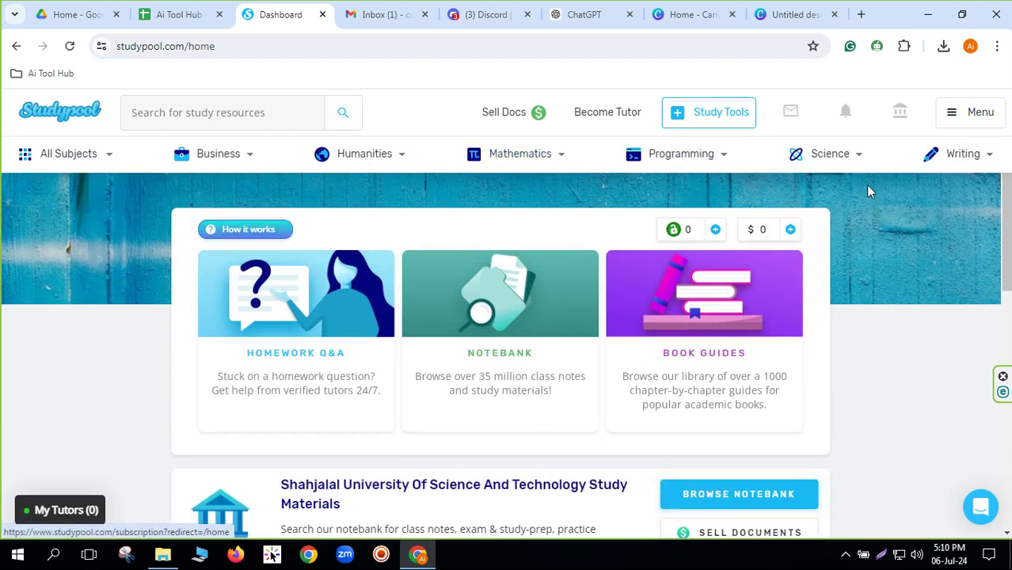
left_click(858, 162)
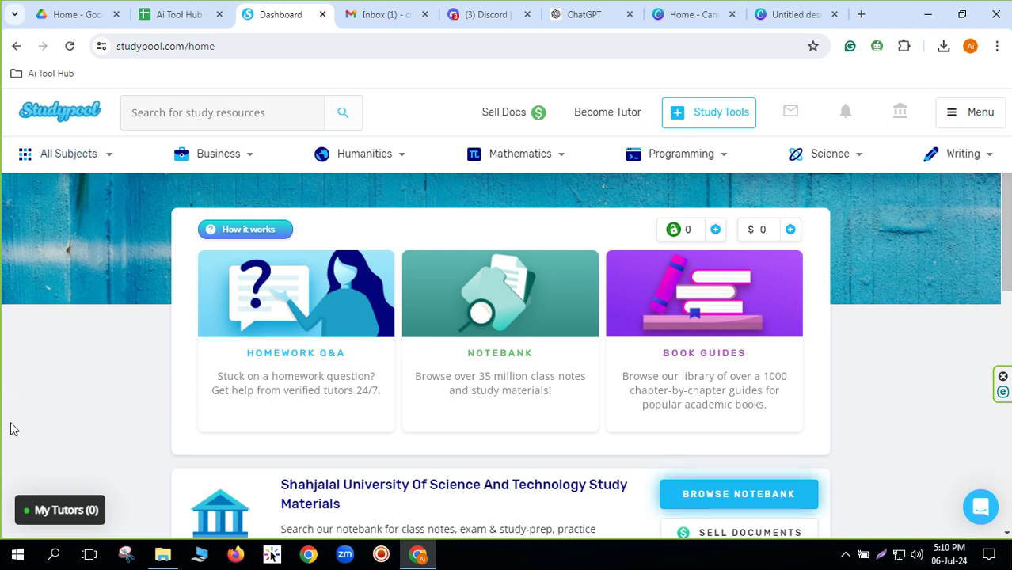
Step: Open the Sell Docs page and examine its upload guidelines, document status section, file upload area, How it works section and Notebank ID
left_click(508, 116)
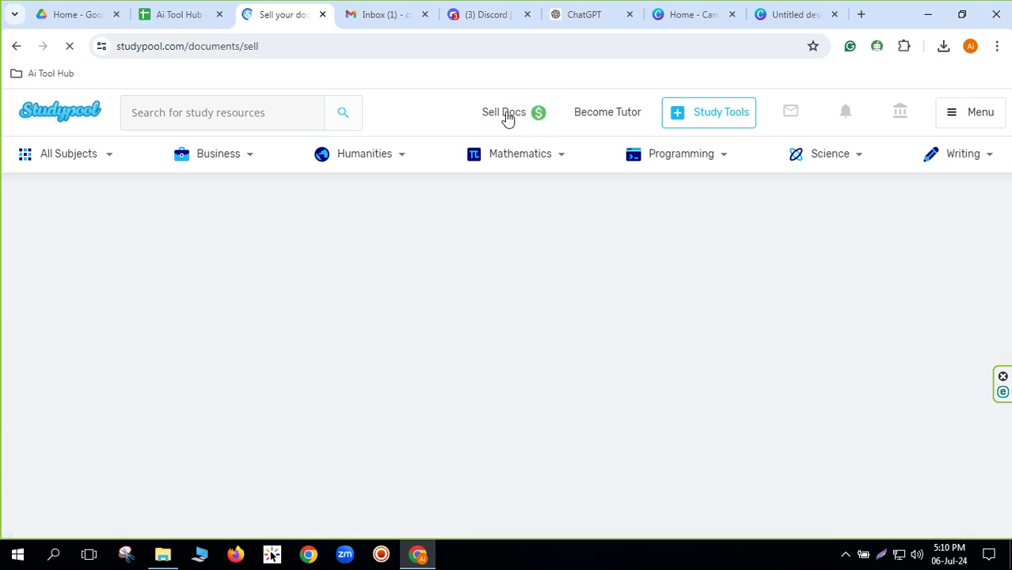
scroll(419, 364, "down", 5)
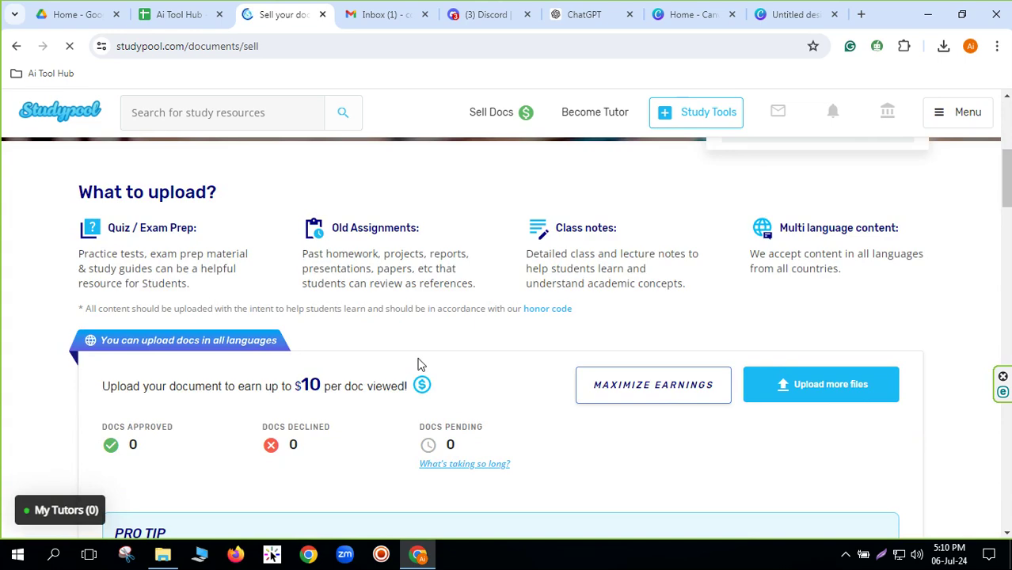
scroll(419, 364, "down", 2)
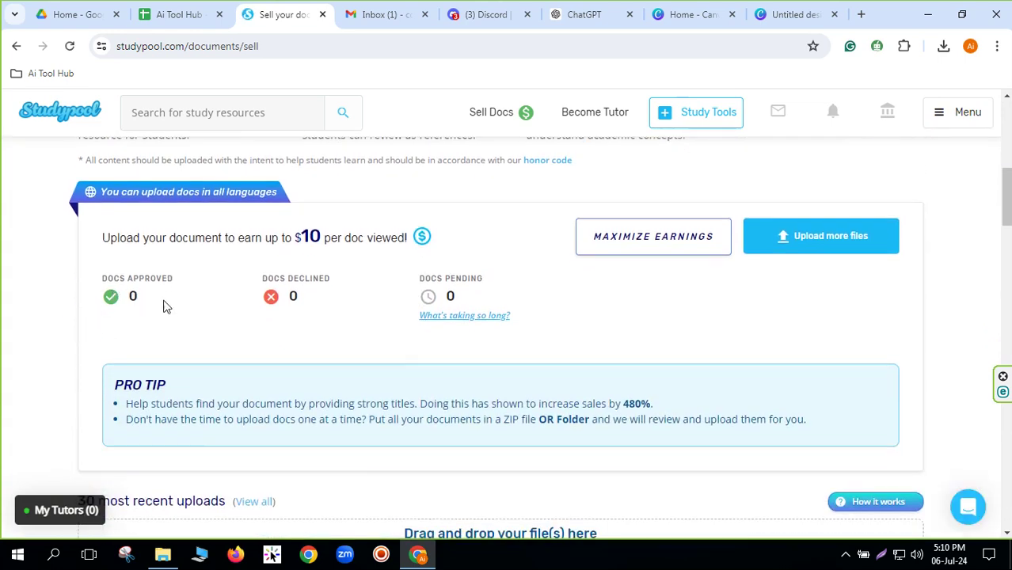
scroll(528, 368, "down", 2)
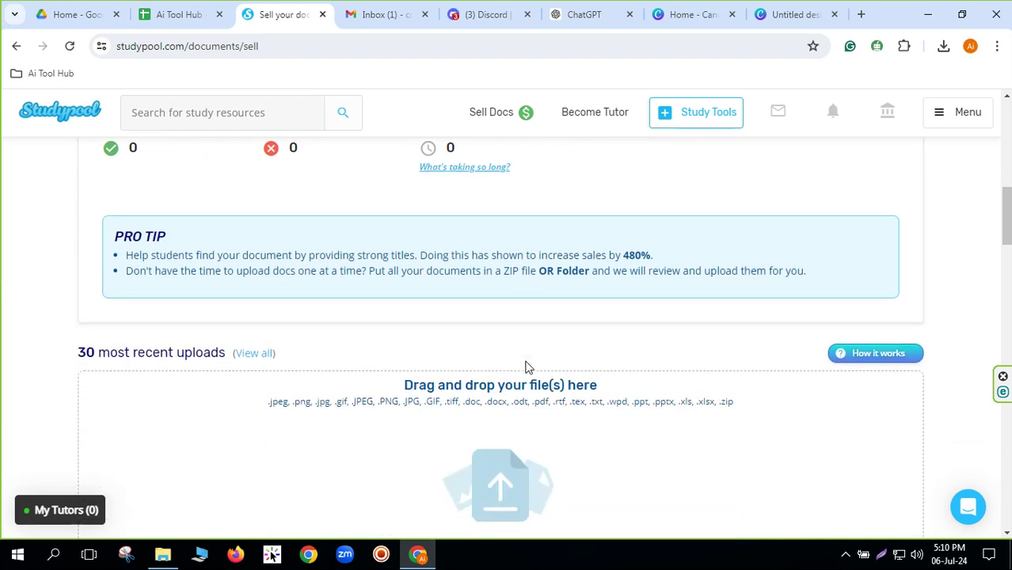
scroll(527, 367, "down", 5)
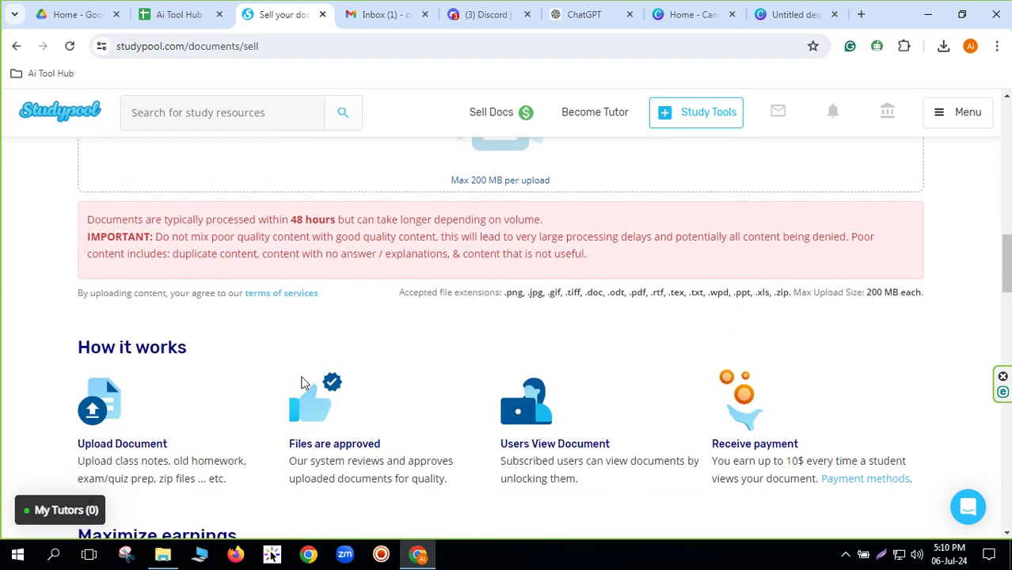
scroll(302, 378, "down", 3)
scroll(311, 380, "up", 4)
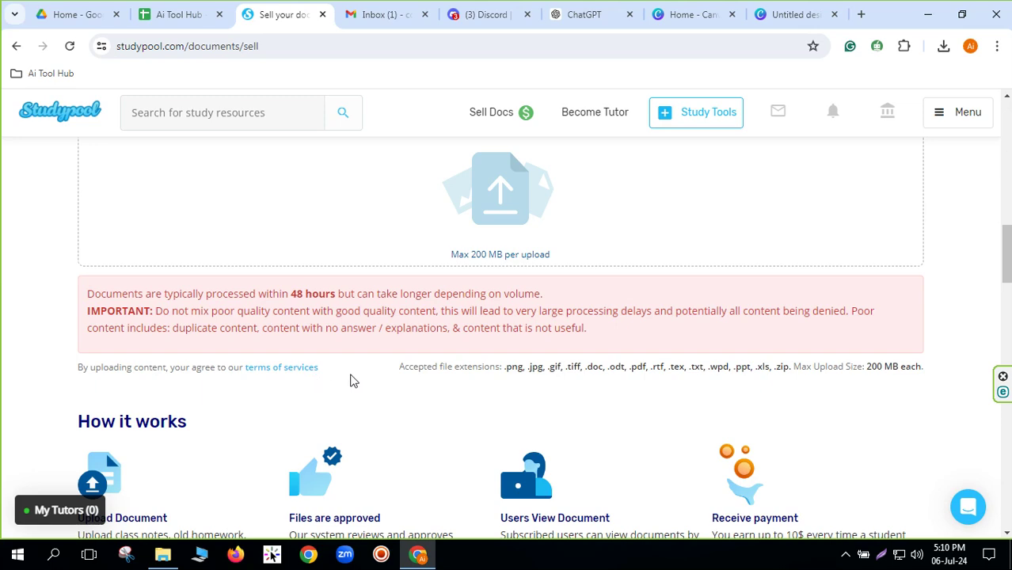
scroll(505, 364, "up", 10)
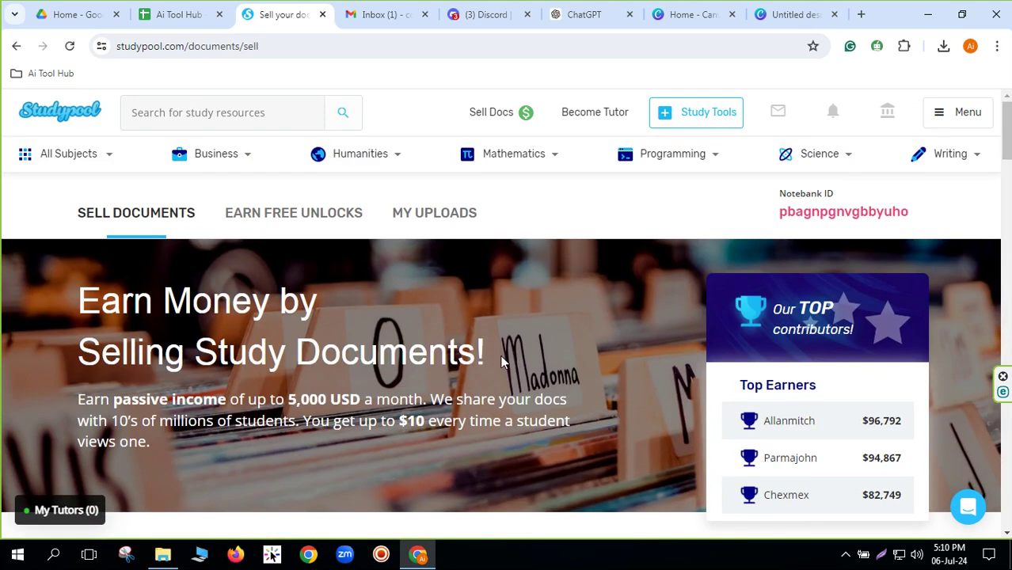
scroll(159, 364, "down", 2)
scroll(267, 366, "up", 2)
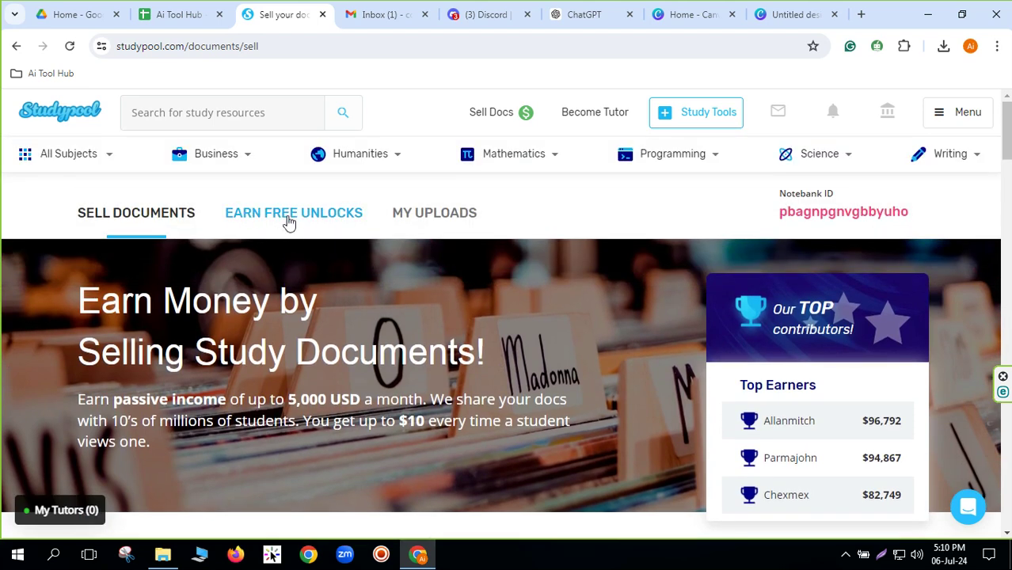
mouse_move(902, 166)
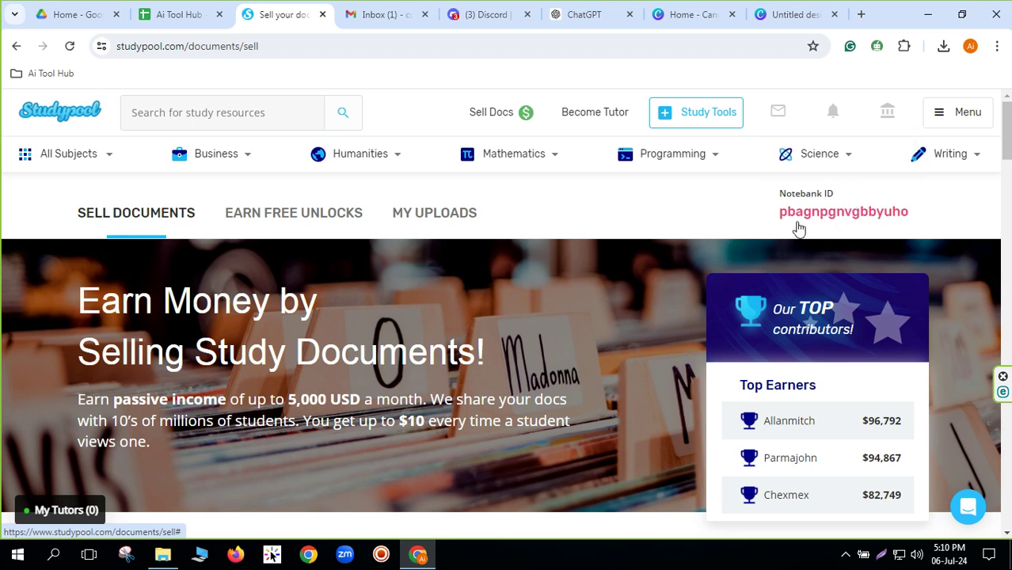
Step: Look over the account menu options and open the My Balance page to view the account's balances
left_click(940, 117)
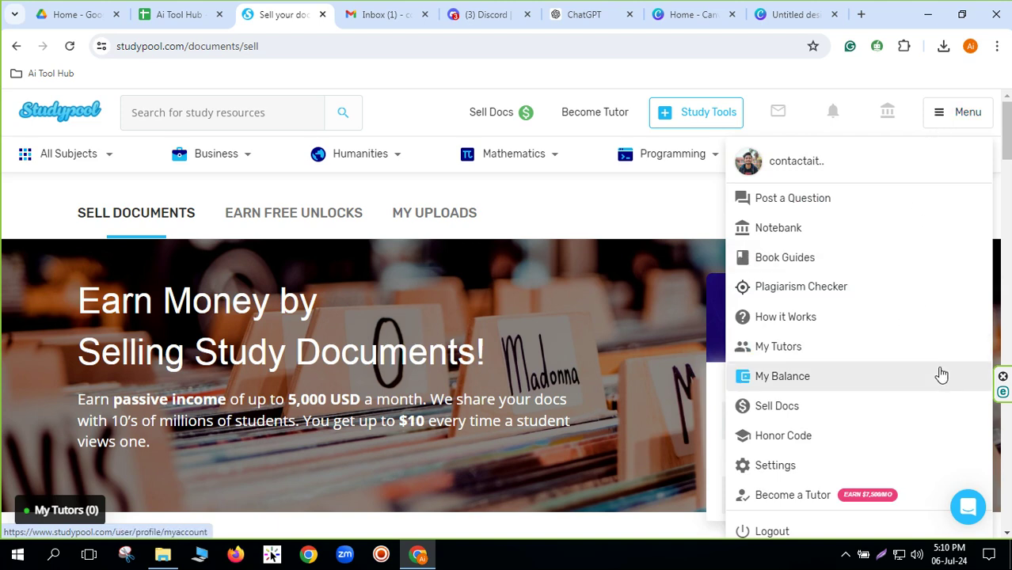
scroll(944, 375, "down", 3)
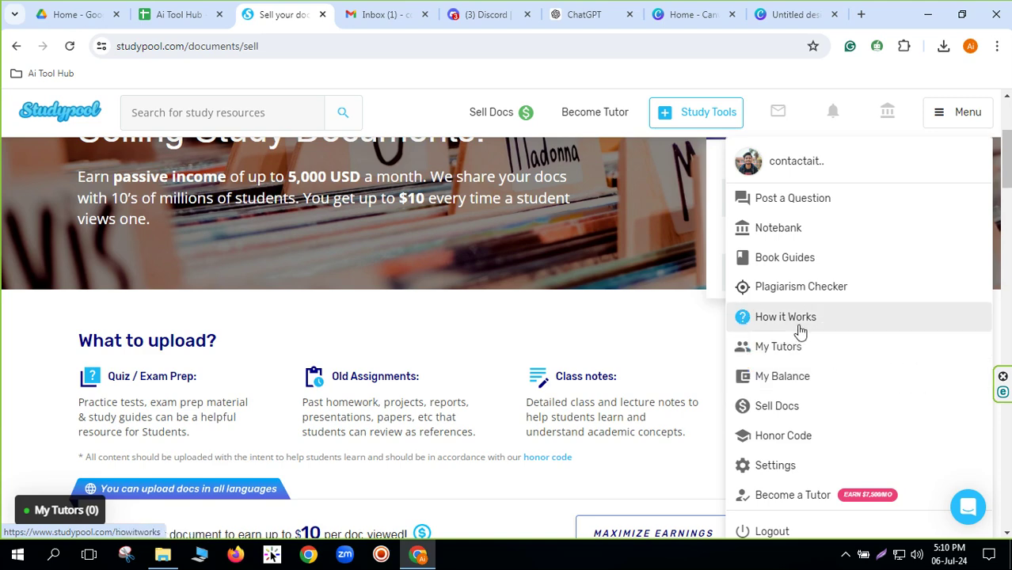
scroll(515, 358, "up", 2)
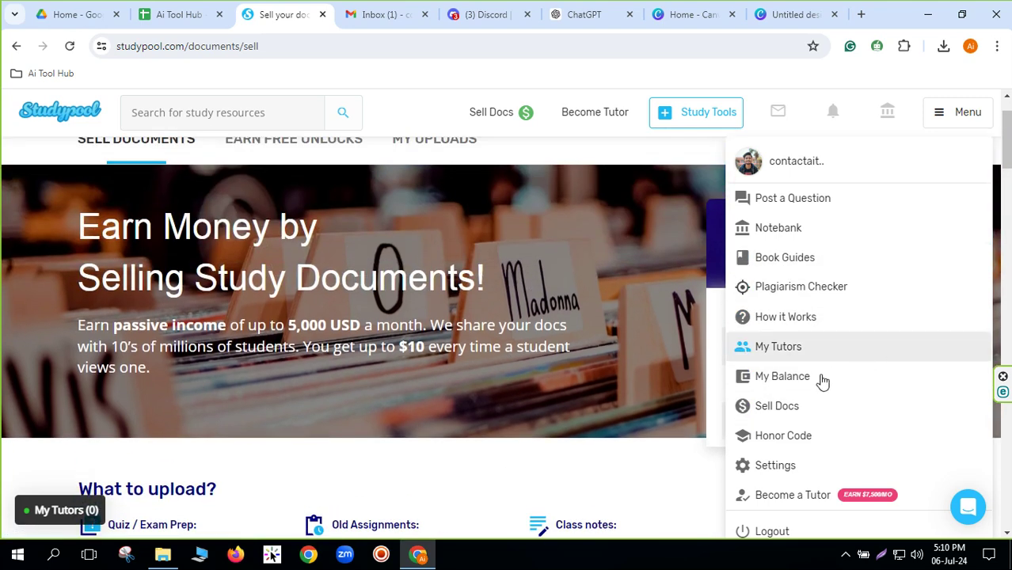
left_click(820, 381)
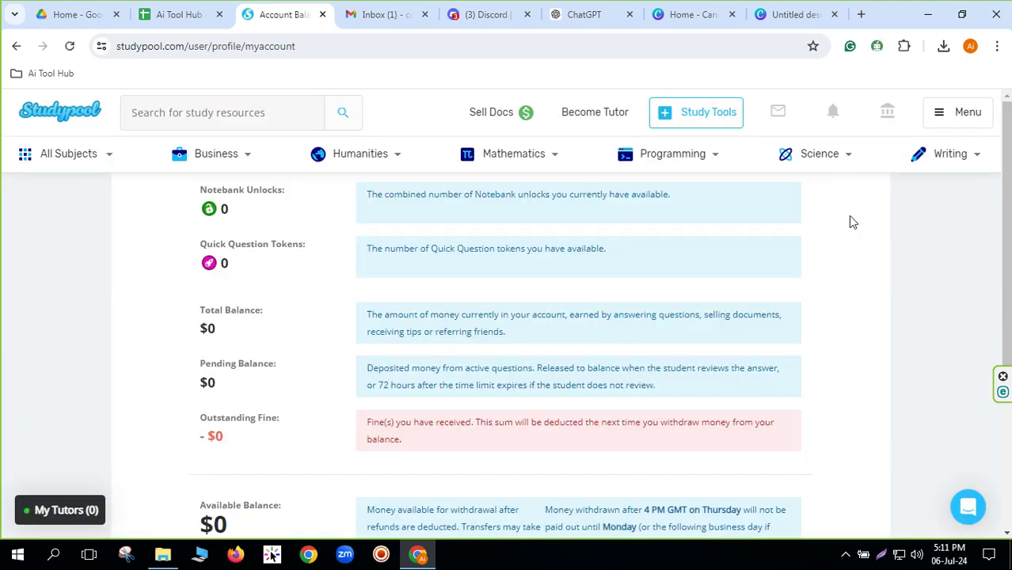
Step: Open the account settings and review the profile picture, username, password and school fields
left_click(940, 119)
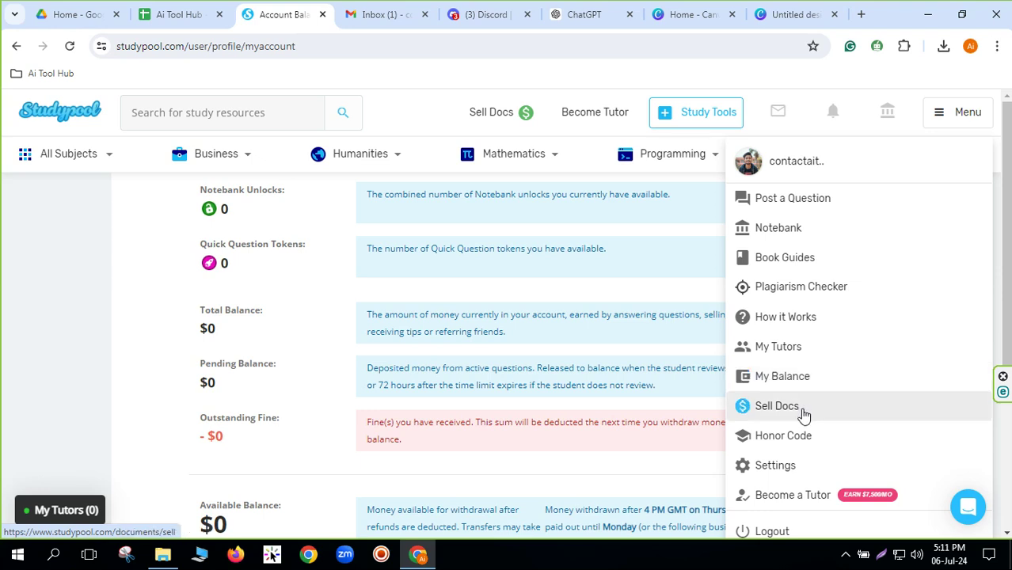
left_click(761, 466)
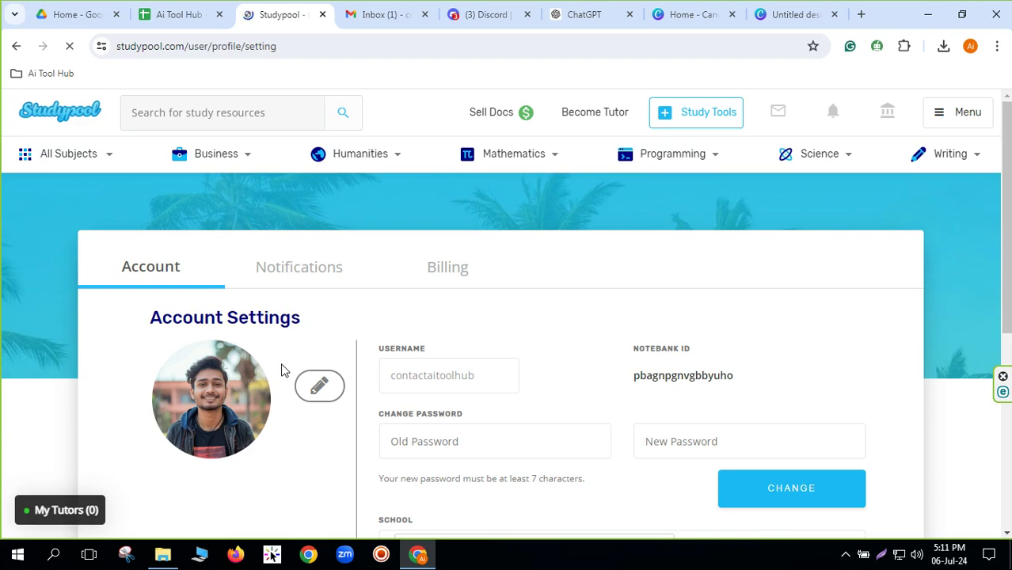
scroll(560, 379, "down", 4)
scroll(529, 374, "up", 3)
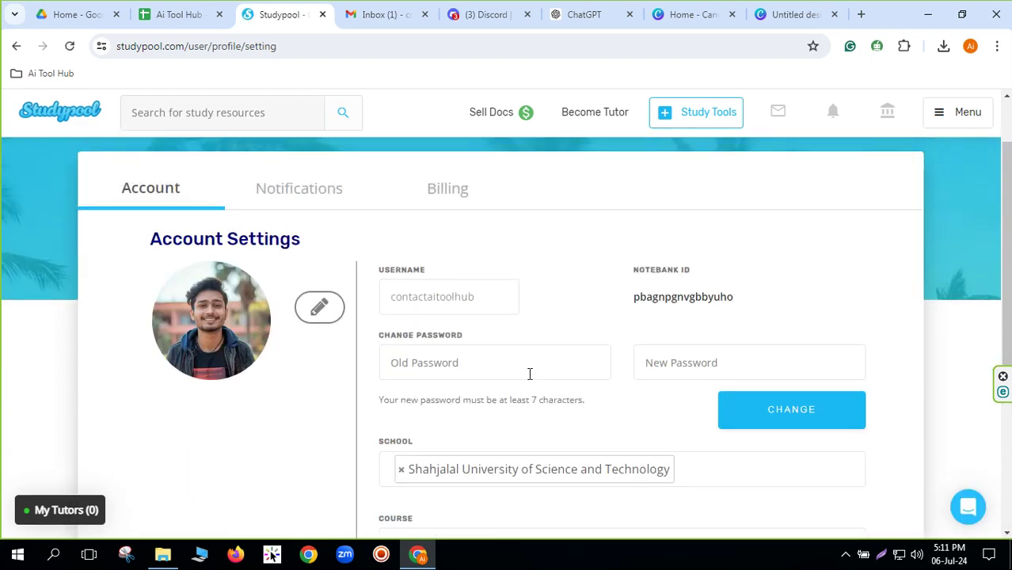
scroll(529, 373, "up", 2)
Step: Review the Notifications settings, including the email alerts and mobile preferences
left_click(315, 275)
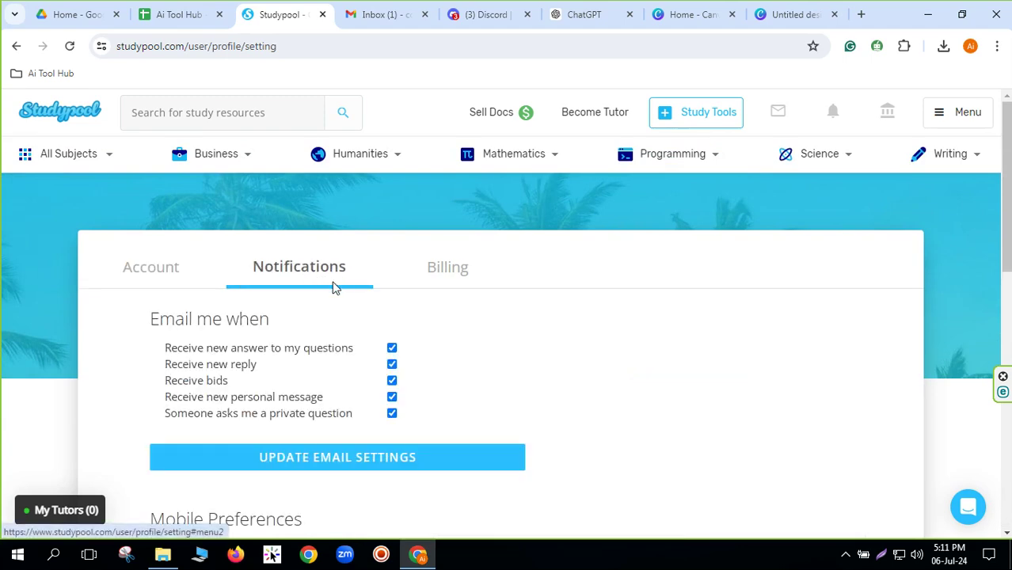
scroll(701, 396, "down", 3)
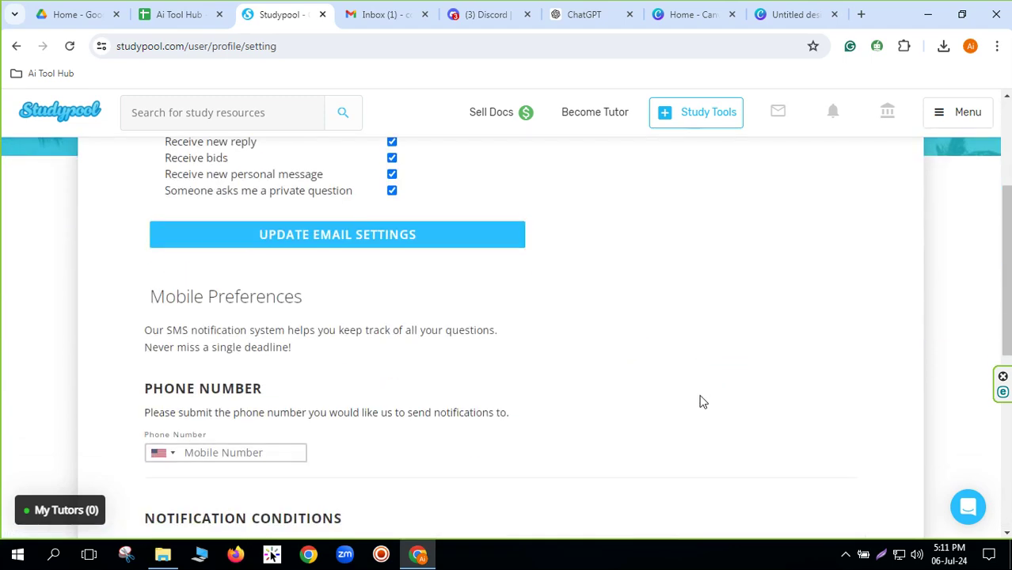
scroll(695, 388, "up", 3)
Step: Review the Billing settings for payment methods, subscription and billing address, and return to the Account settings
left_click(455, 272)
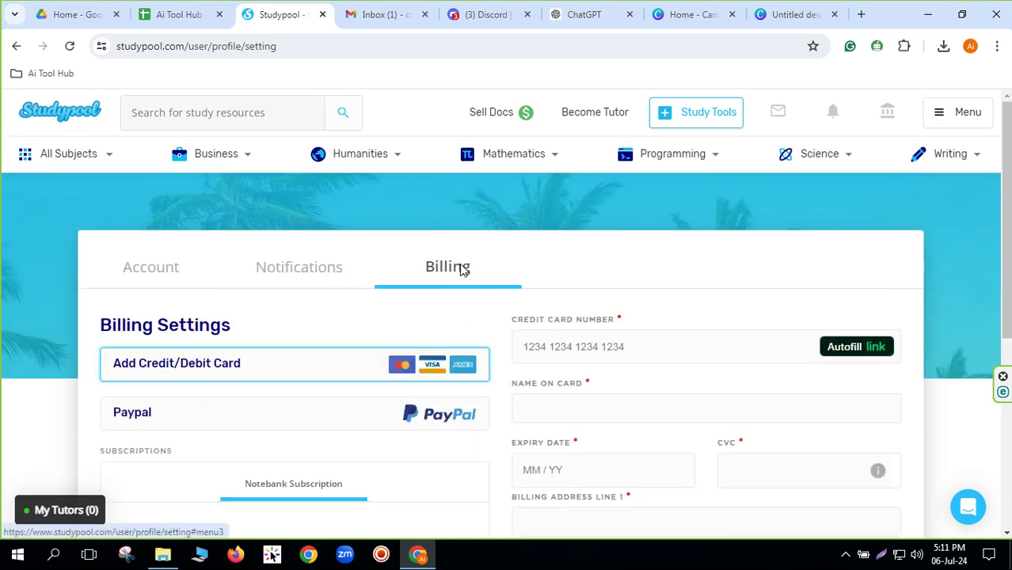
scroll(467, 295, "down", 1)
scroll(226, 337, "down", 3)
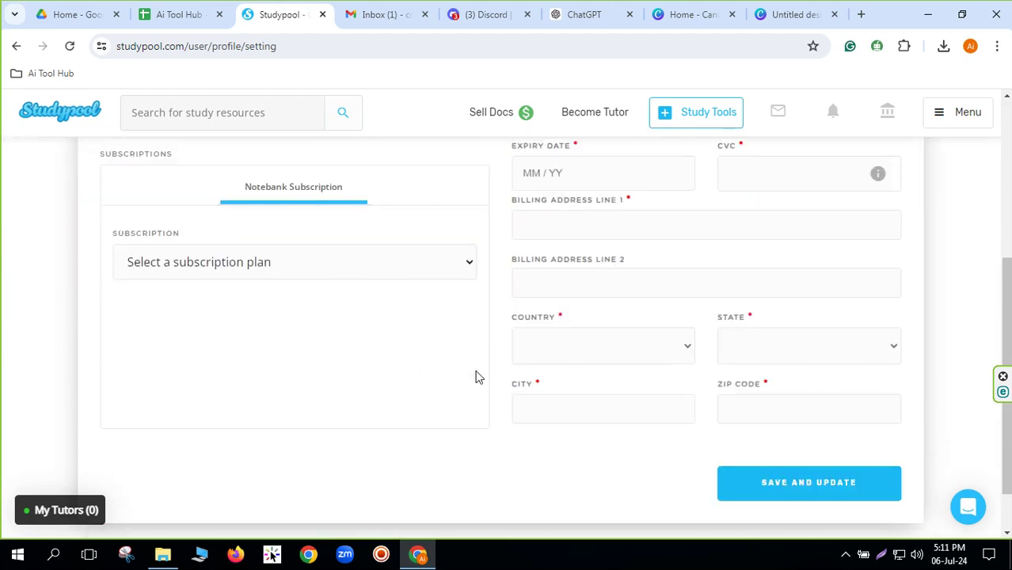
scroll(459, 380, "up", 3)
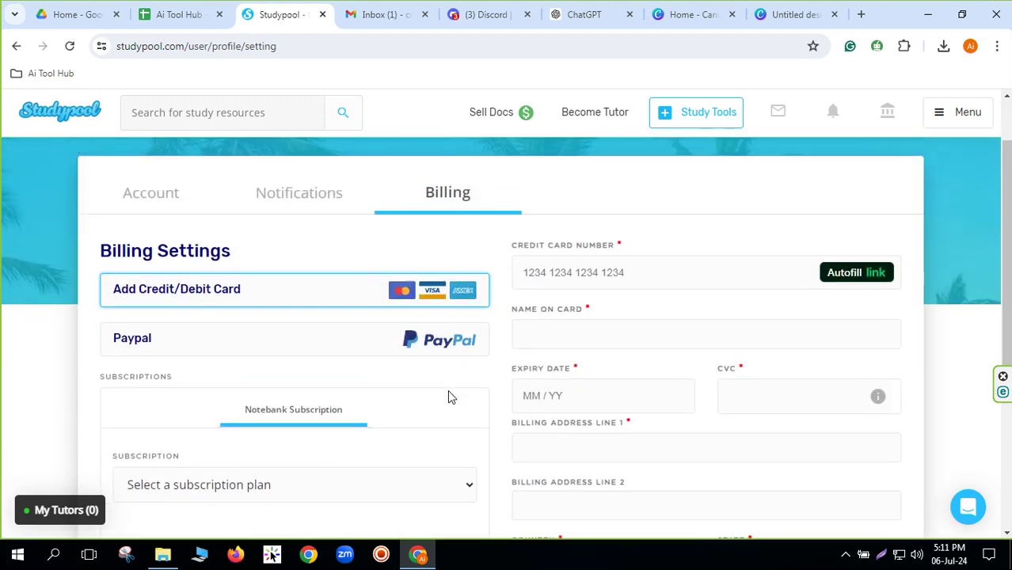
scroll(446, 396, "up", 1)
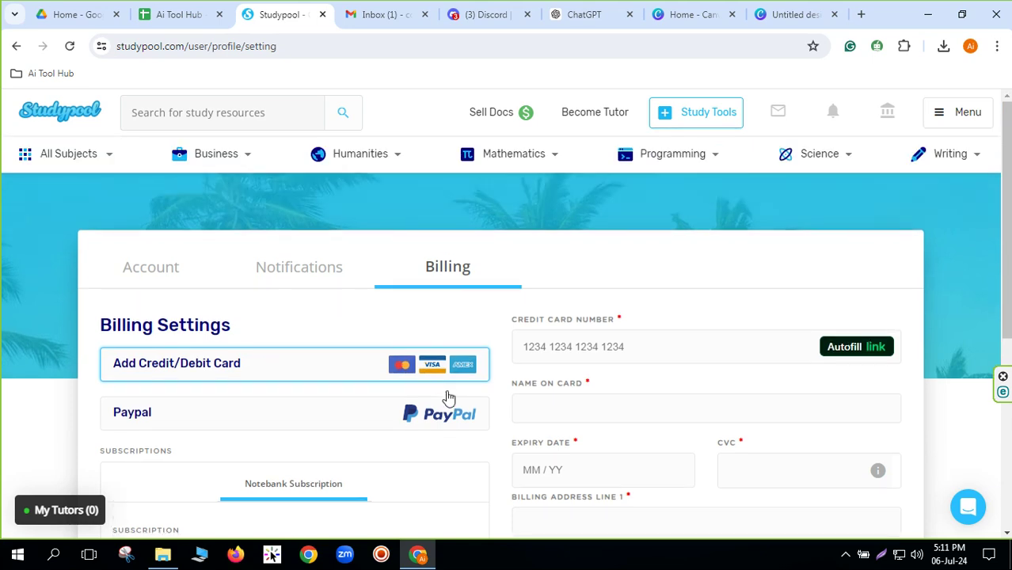
left_click(159, 279)
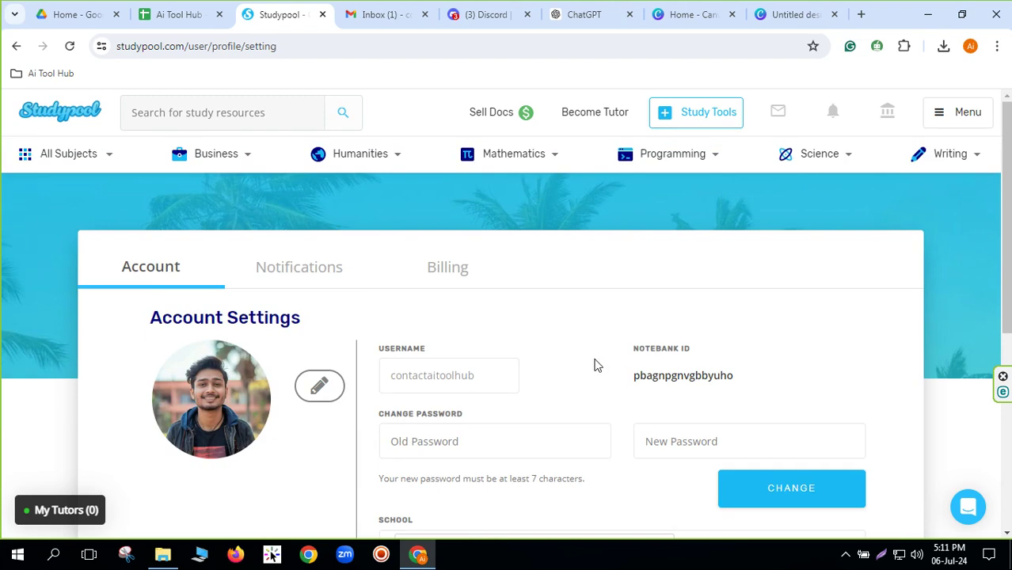
Step: Return to the Sell Docs page and review its earnings information, document status section, pro tips and upload area
mouse_move(686, 113)
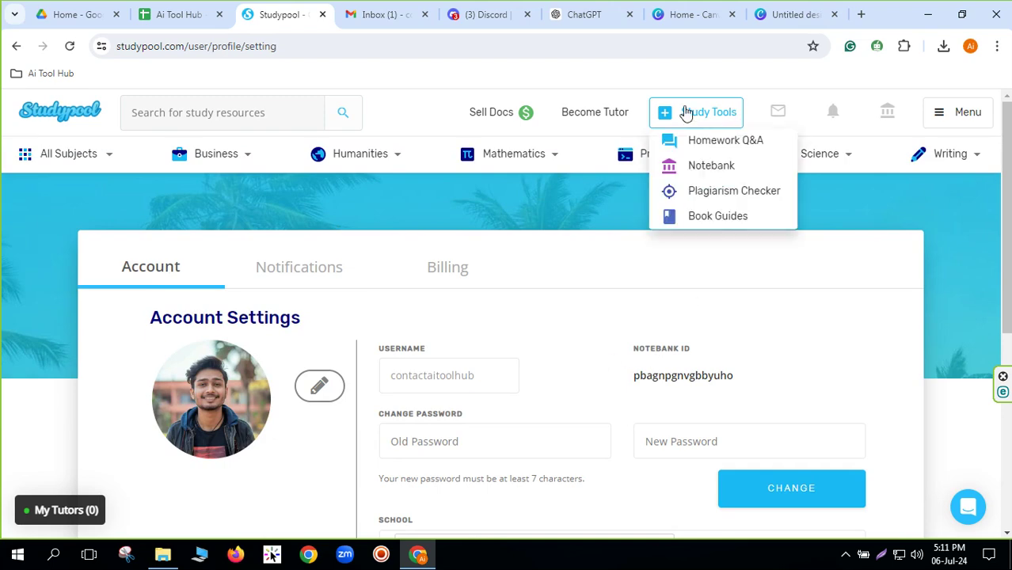
left_click(507, 116)
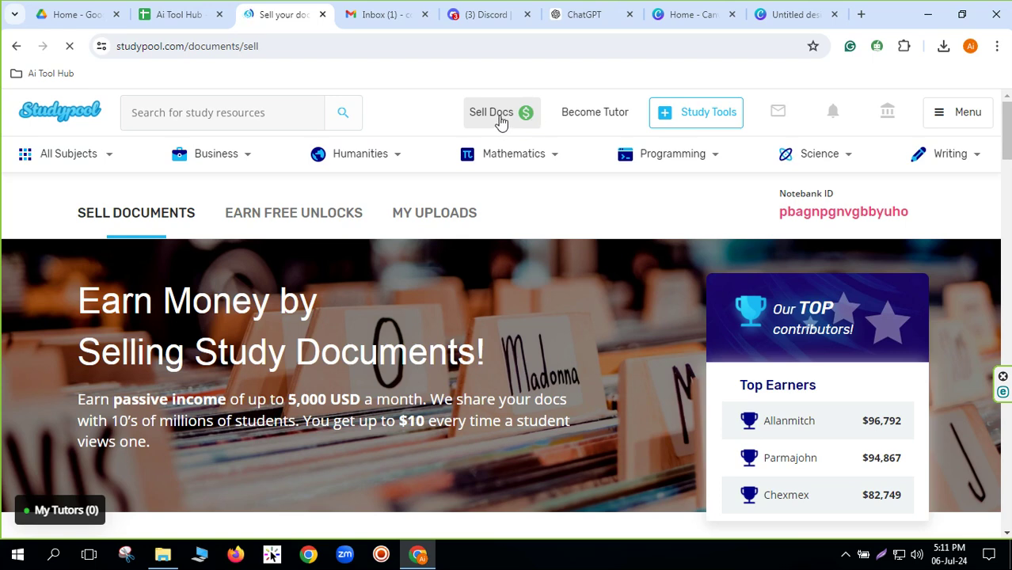
scroll(210, 372, "down", 2)
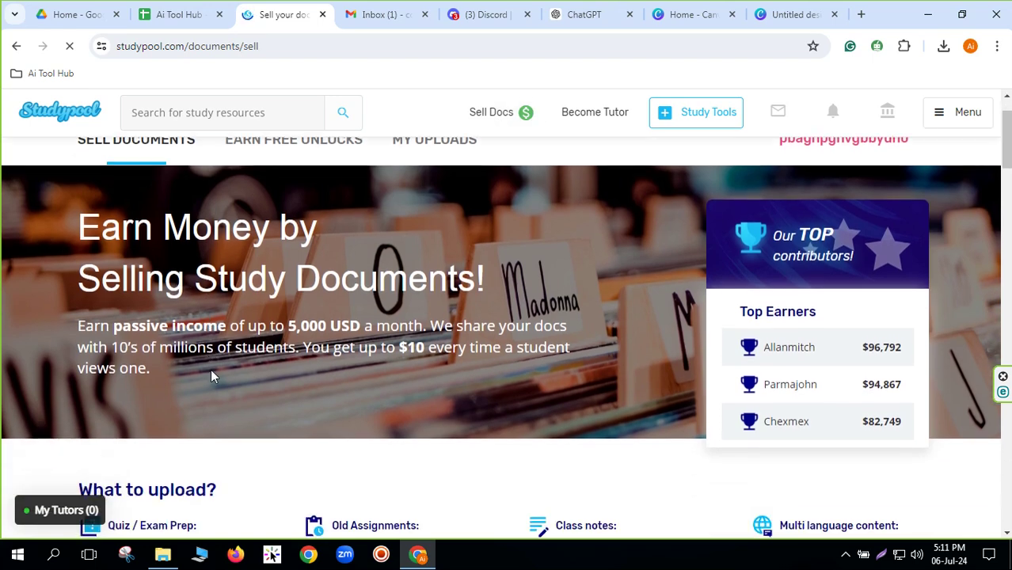
scroll(218, 376, "down", 3)
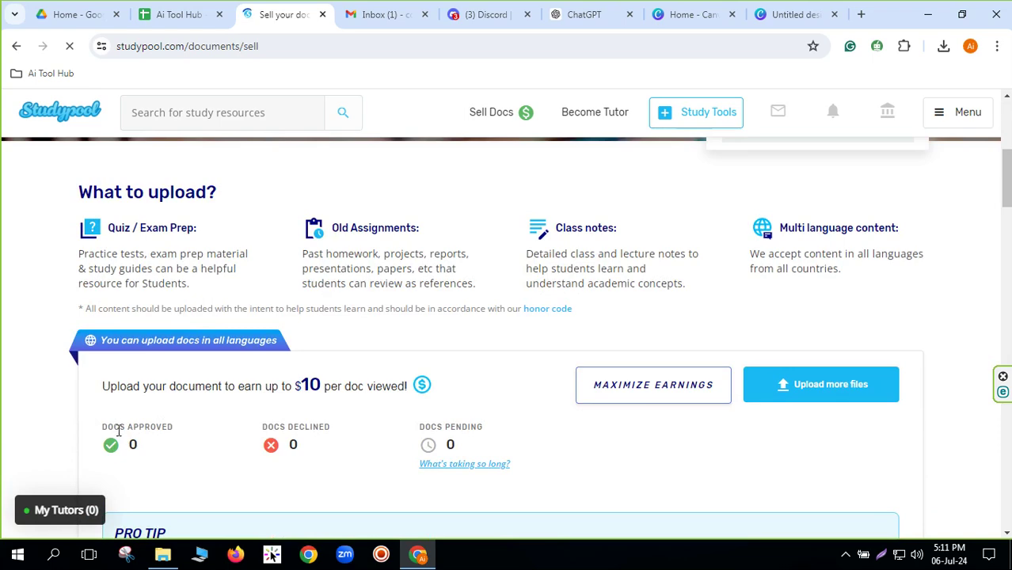
scroll(229, 447, "down", 2)
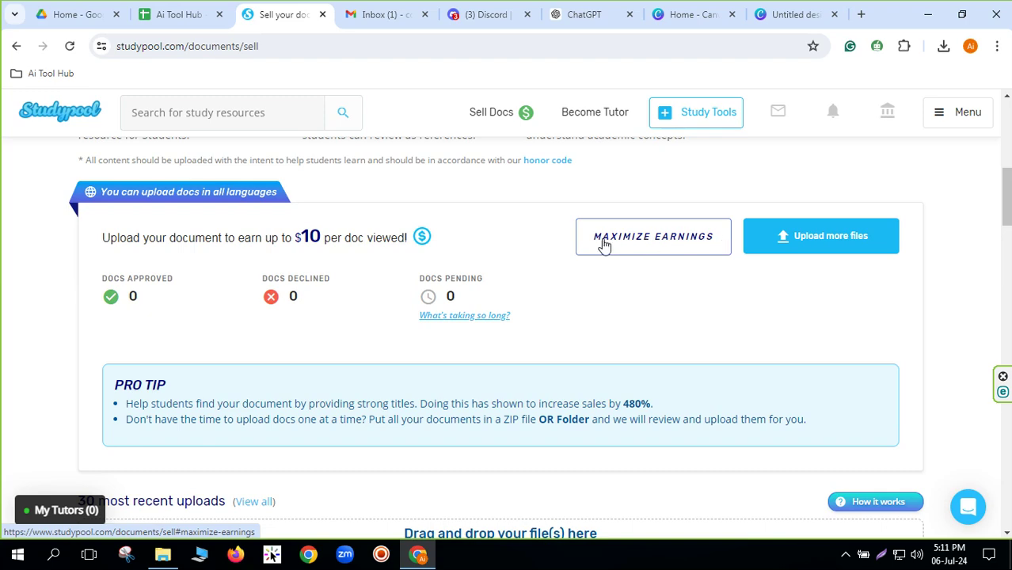
scroll(253, 380, "down", 2)
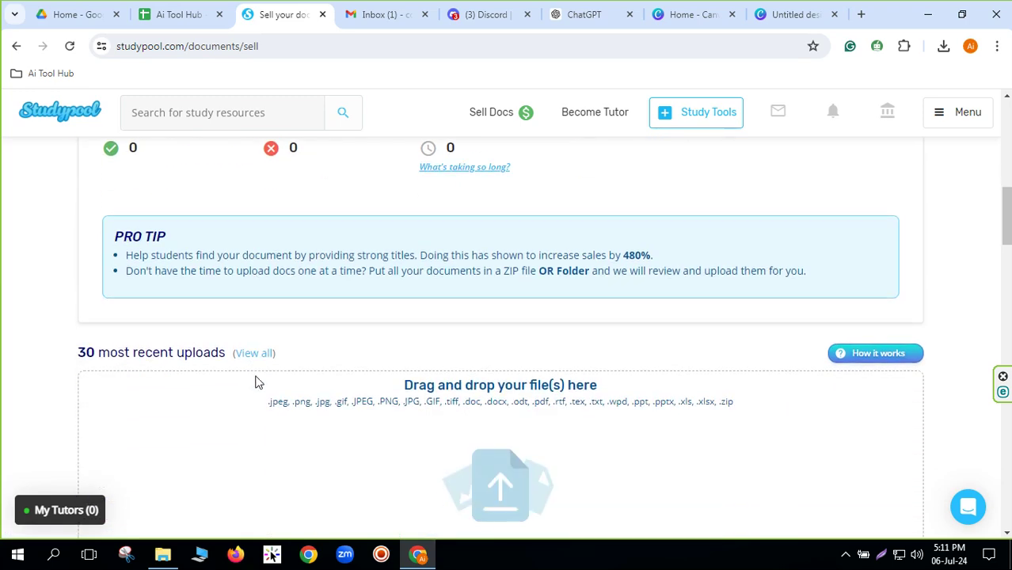
scroll(255, 383, "down", 2)
scroll(297, 396, "up", 6)
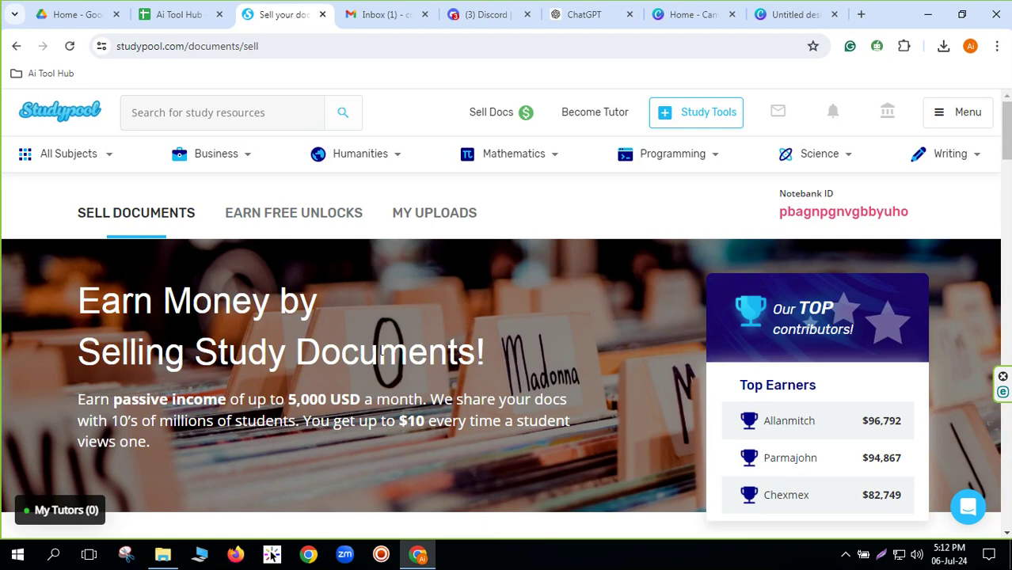
left_click(108, 167)
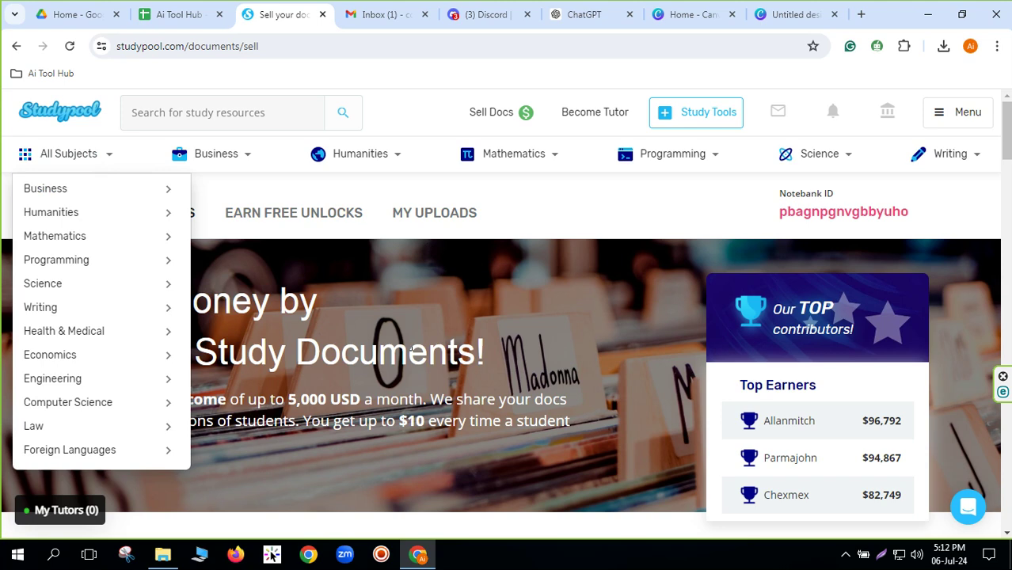
left_click(554, 214)
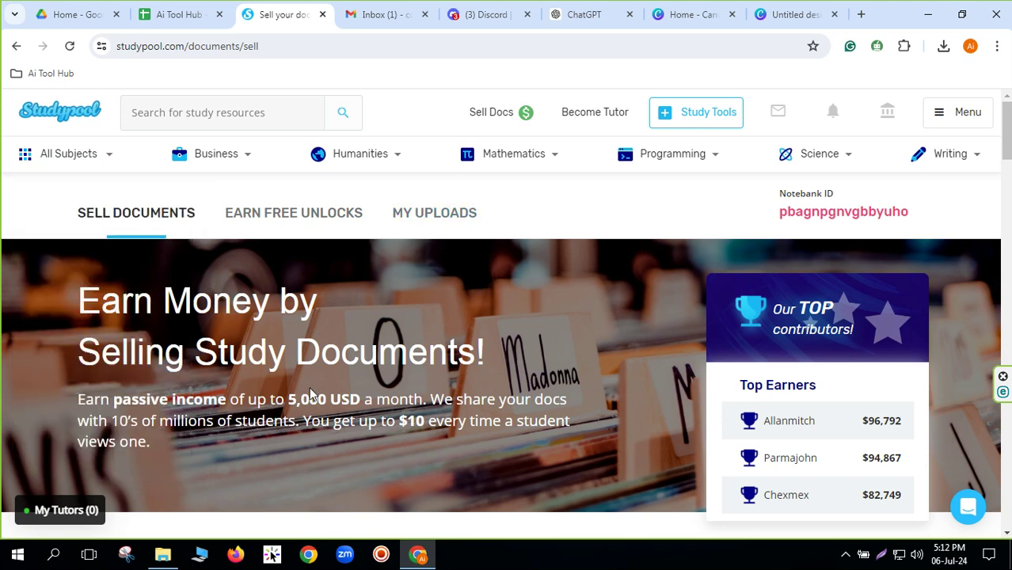
scroll(311, 393, "down", 2)
scroll(344, 407, "up", 2)
Step: Switch to ChatGPT, start a new chat, and close the Gmail inbox page
left_click(579, 15)
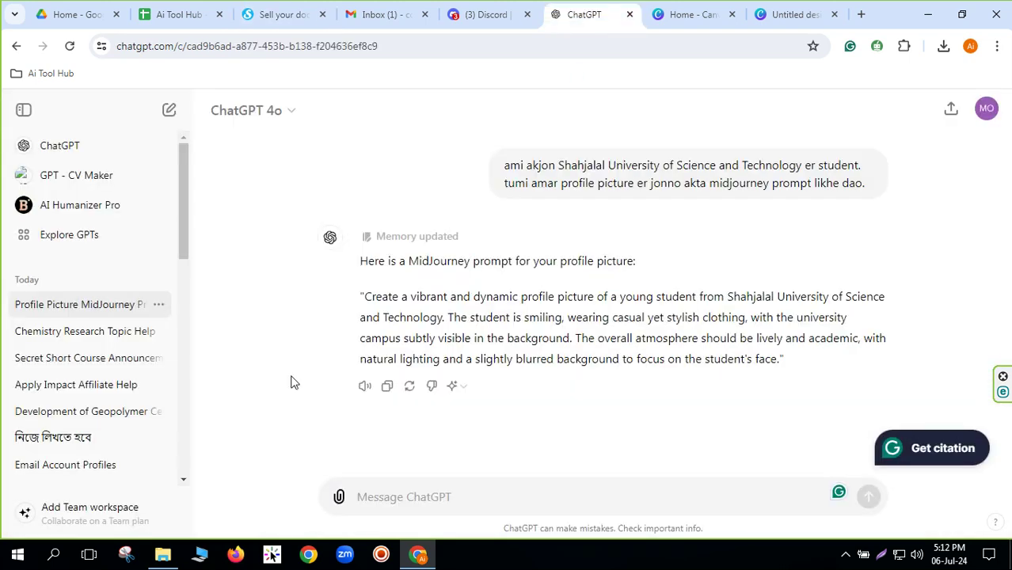
left_click(168, 111)
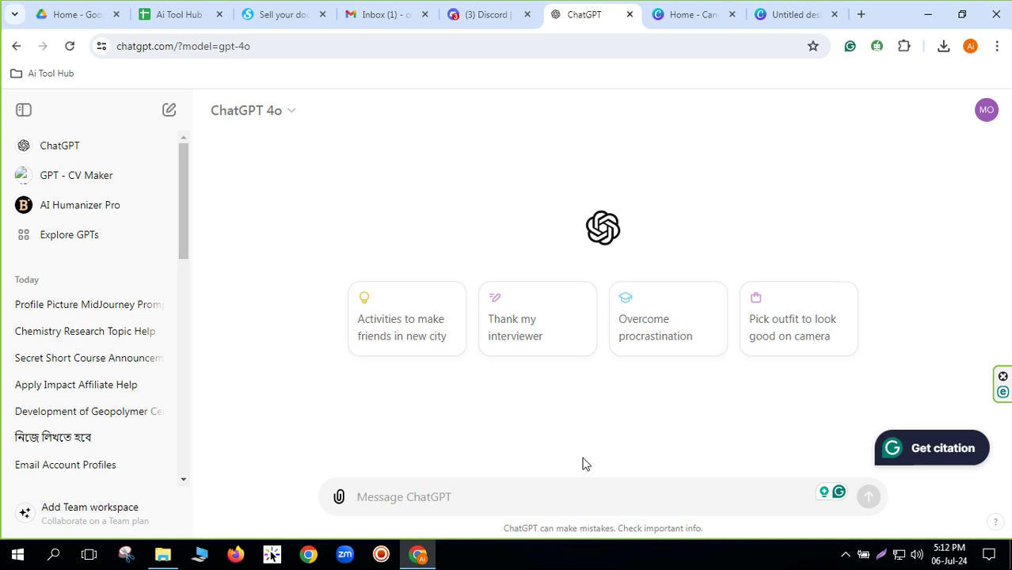
left_click(411, 22)
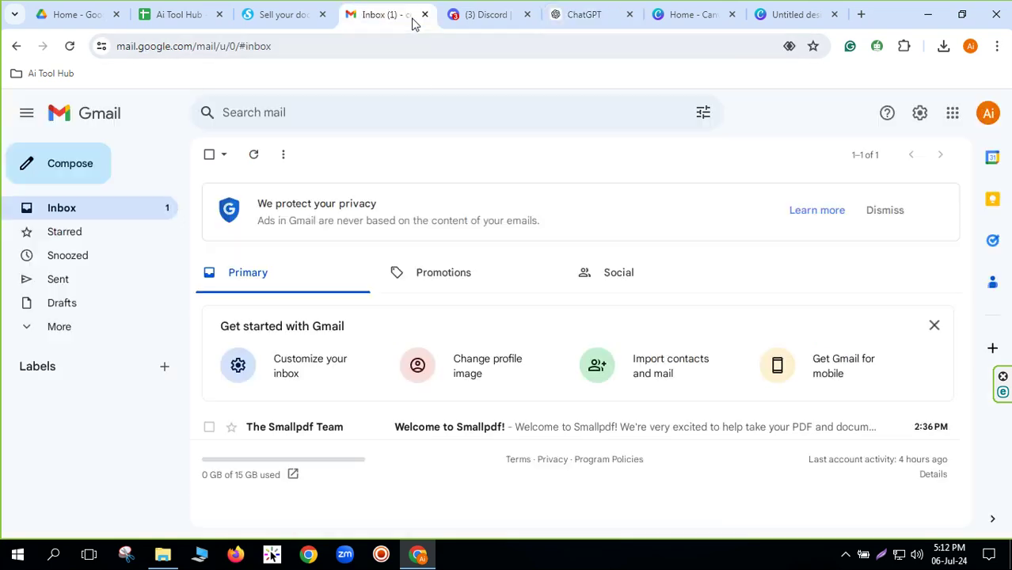
left_click(424, 14)
left_click(479, 16)
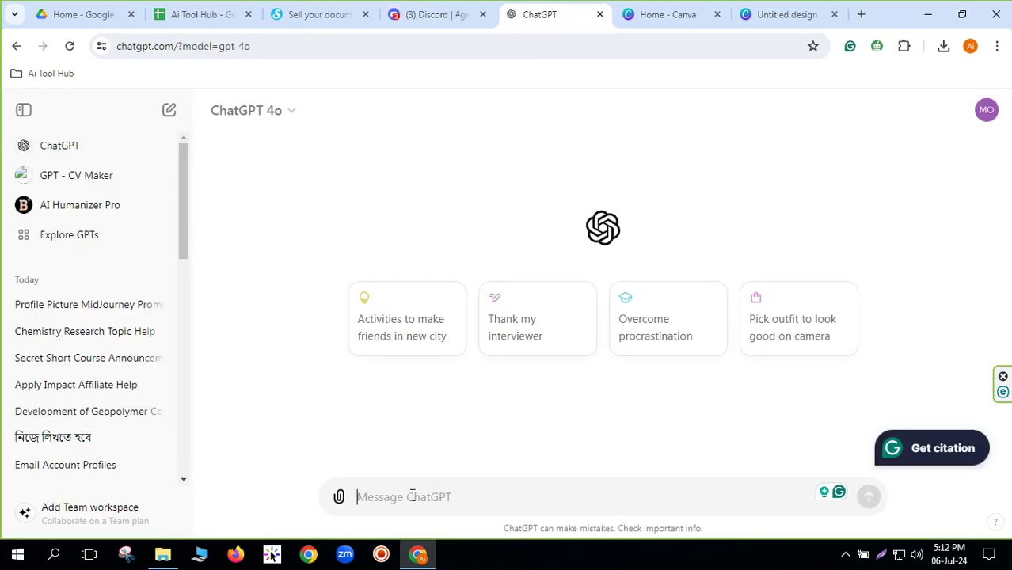
Step: Take the Studypool name from its site address and ask ChatGPT "ami studypool e research topic upload korte chai, tumi ki help korte parba?"
left_click(317, 14)
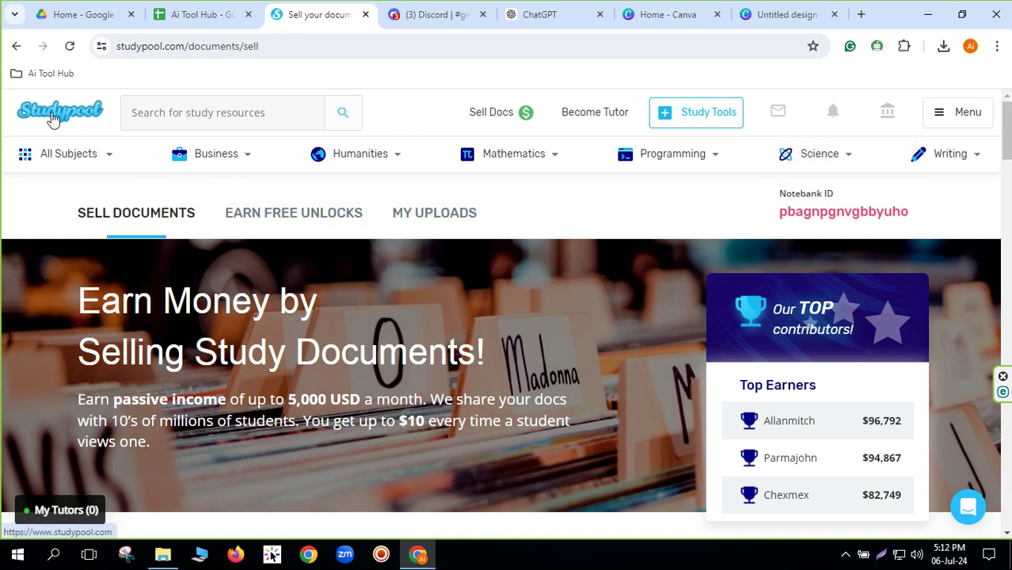
double_click(183, 48)
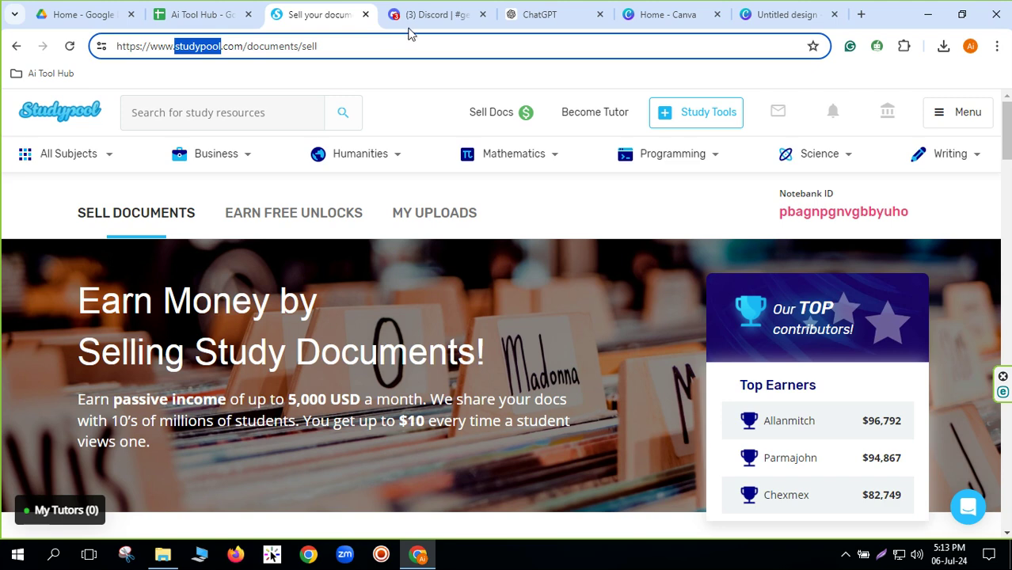
left_click(530, 16)
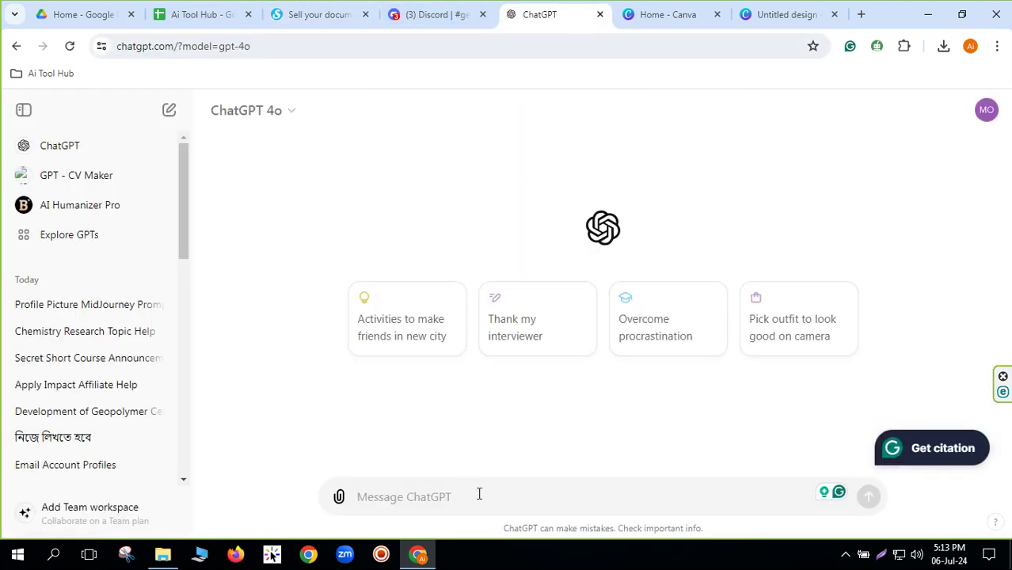
type("ami ")
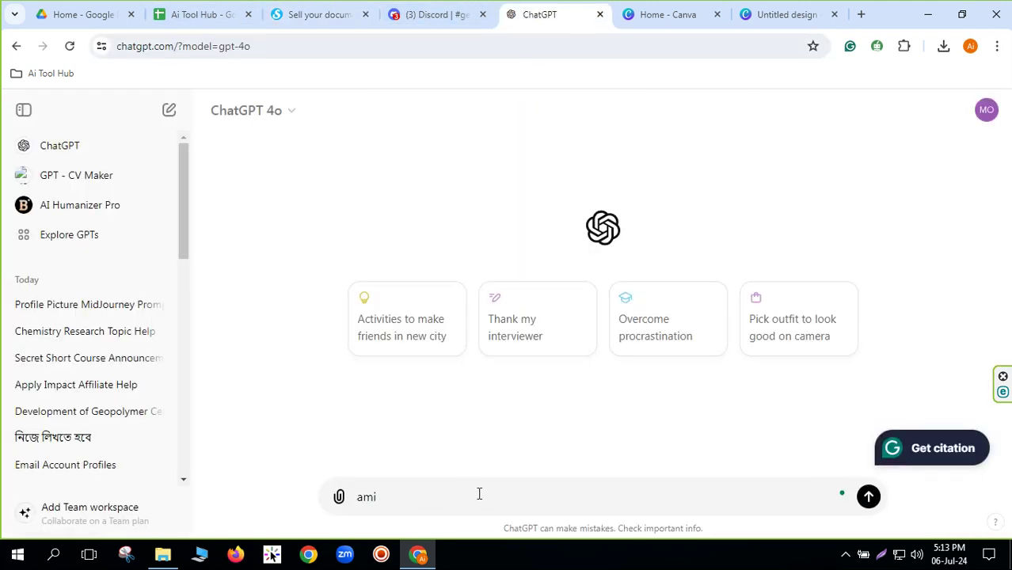
type("studypool e")
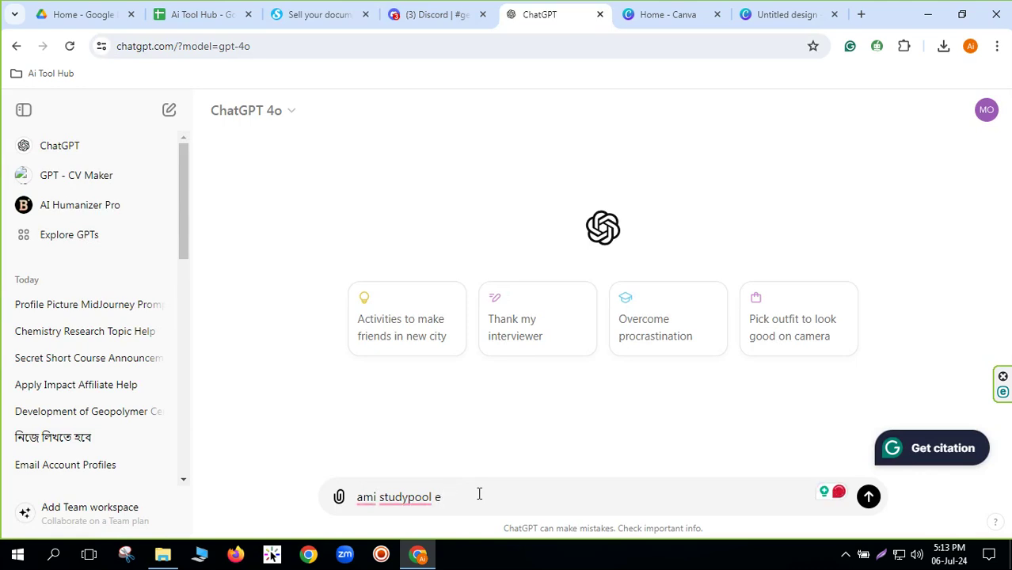
type(" research topic upload korte chai")
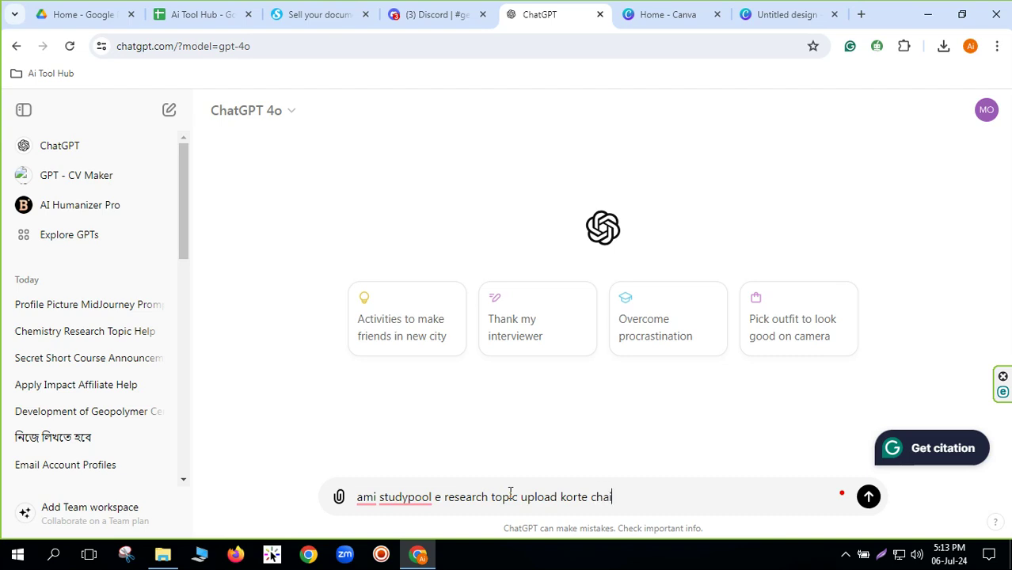
type(", tumi ki help korte")
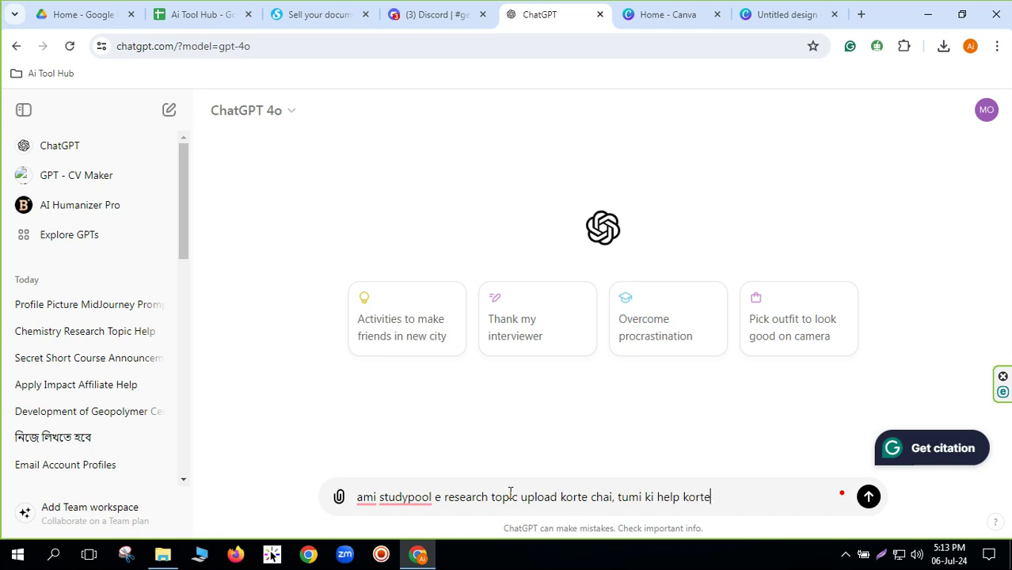
type(" parba?")
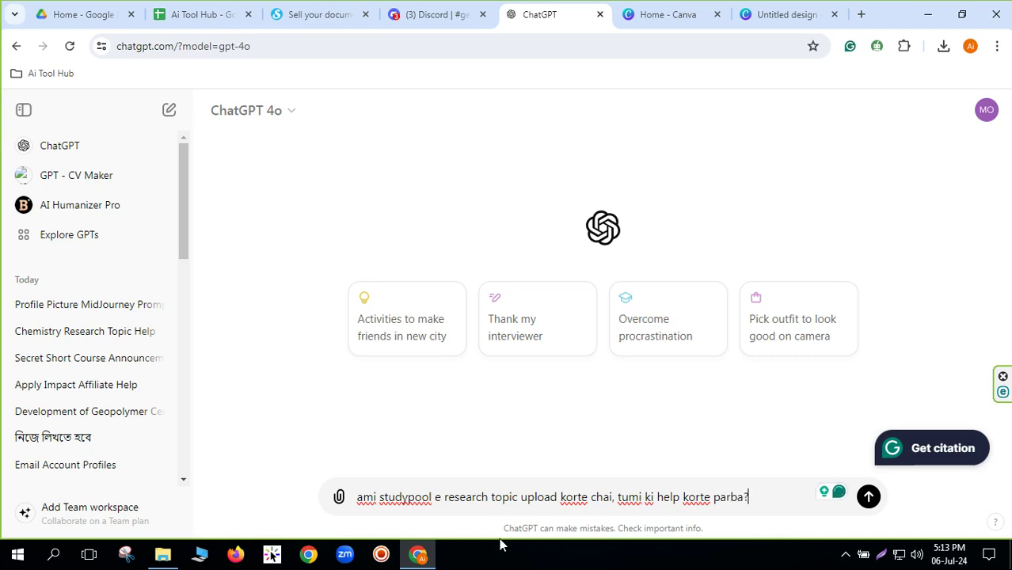
key("Return")
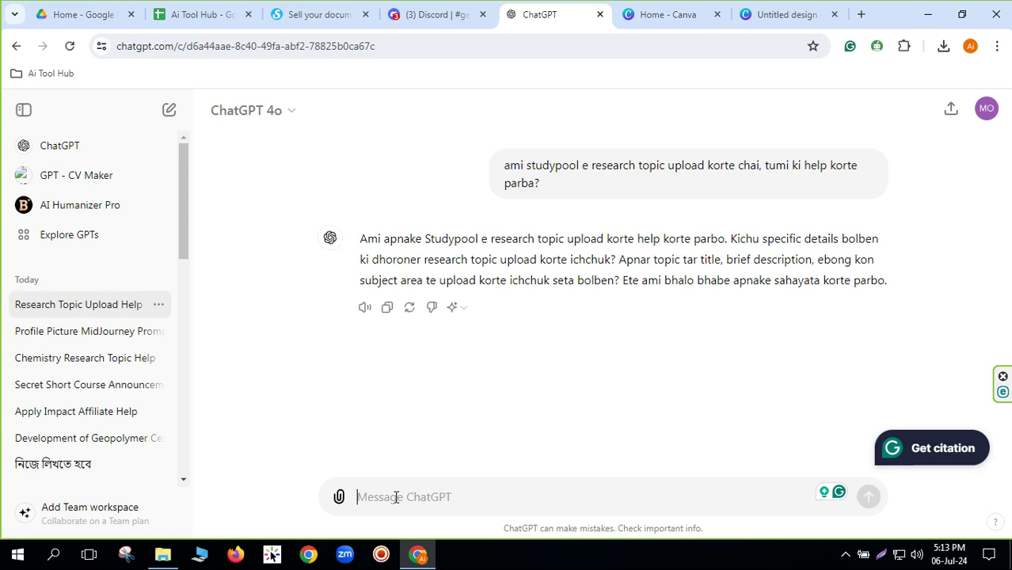
Step: Tell ChatGPT which subject the uploads are for with the message "ami chemistry subject er jonno upoload korbo."
type("am")
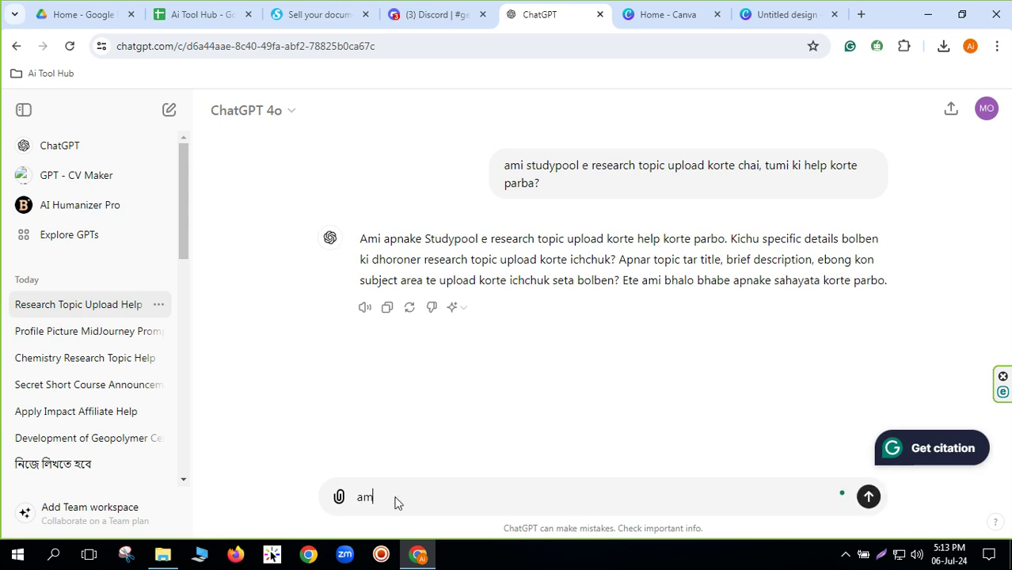
type("i che")
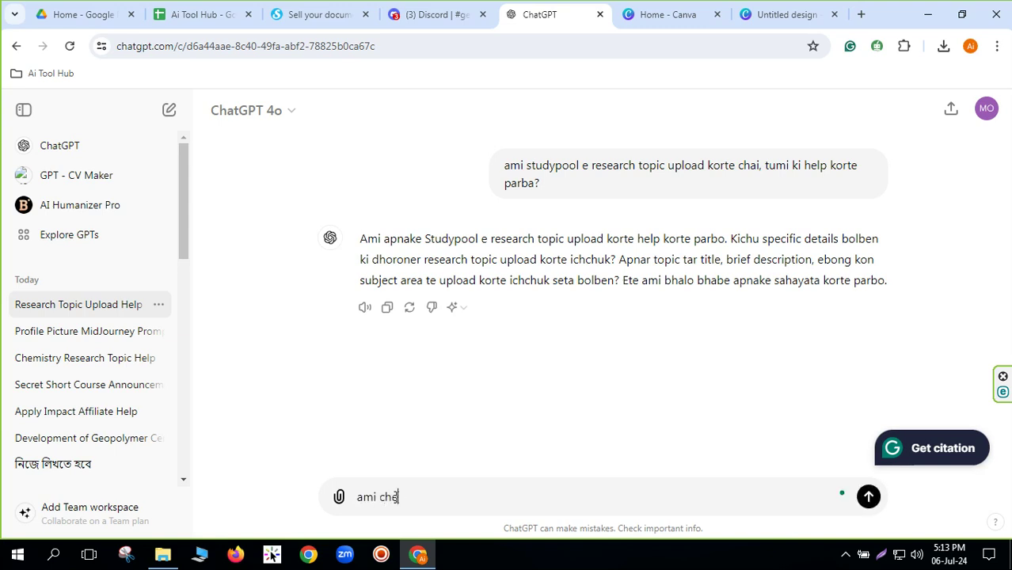
type("mistry subje")
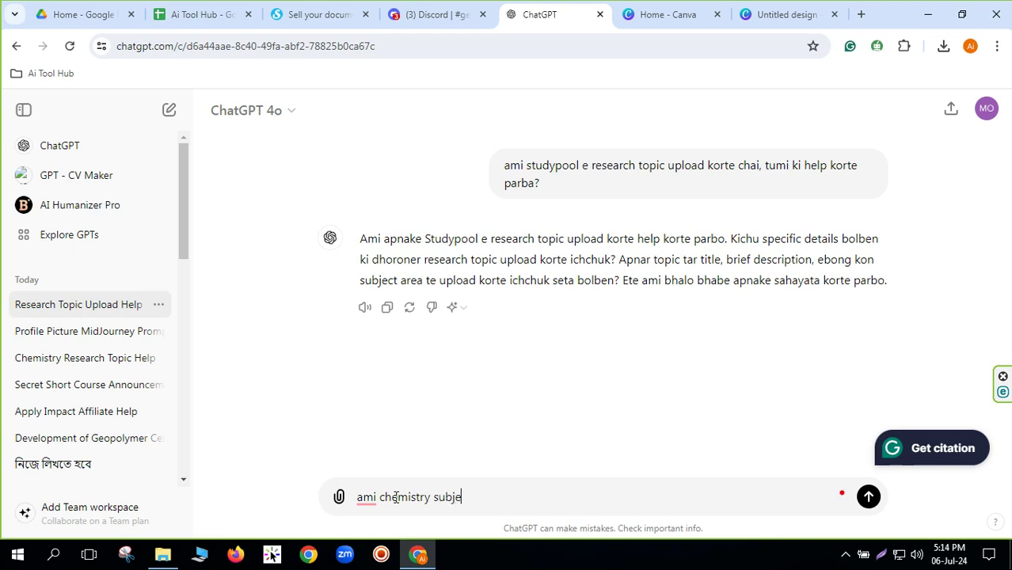
type("ct er jonno")
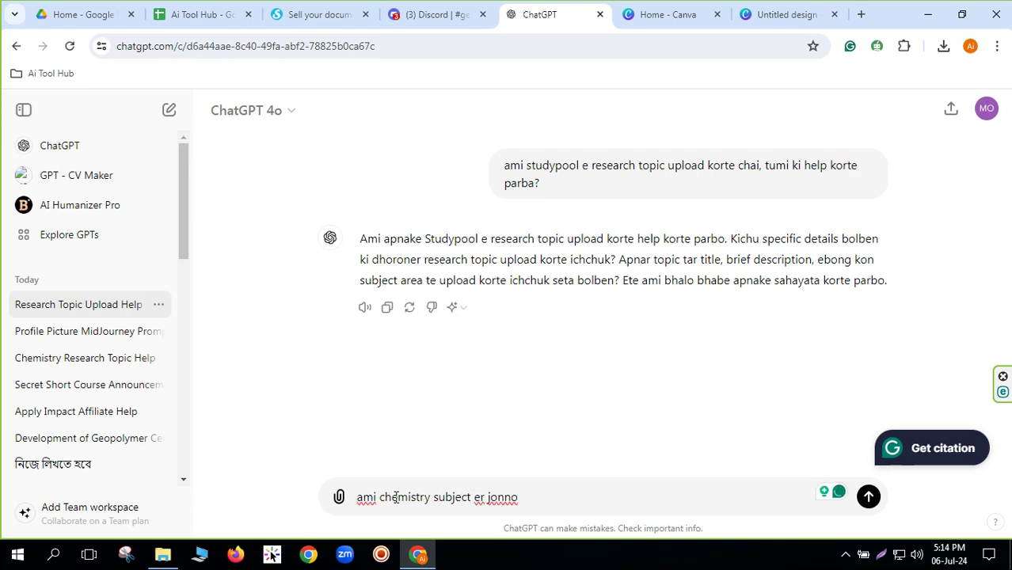
type("upoloa")
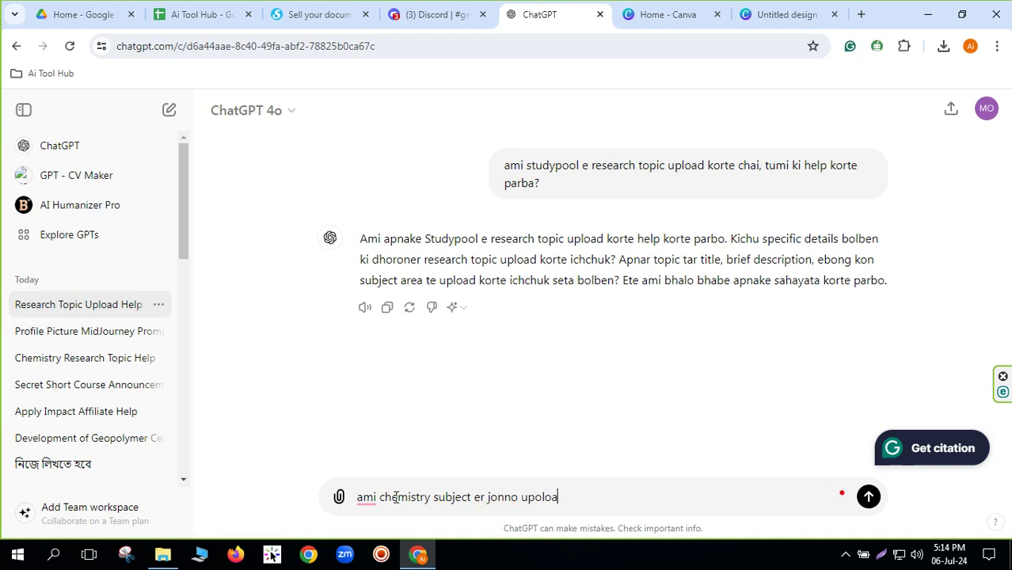
type("d korbo.")
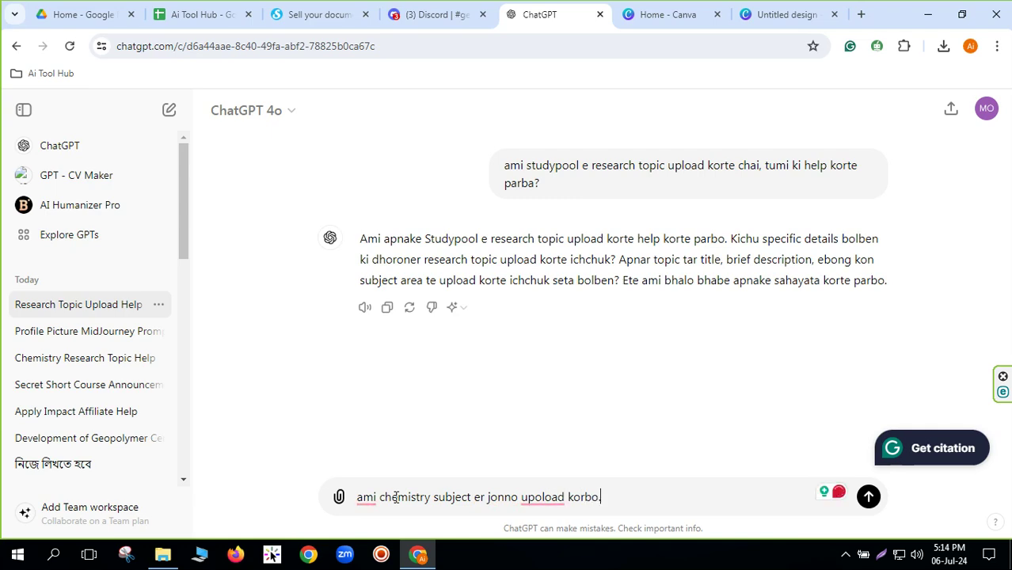
key("Return")
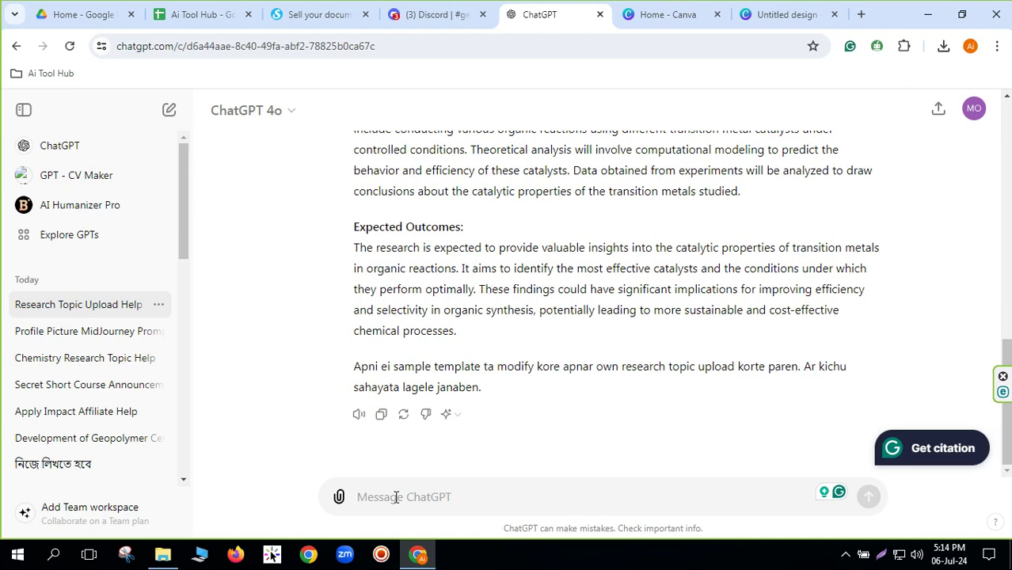
Step: Request a good 2024 research topic from ChatGPT with the message "tumi 2024 saler vlo topic ber kore dao."
left_click(396, 497)
type("tumi")
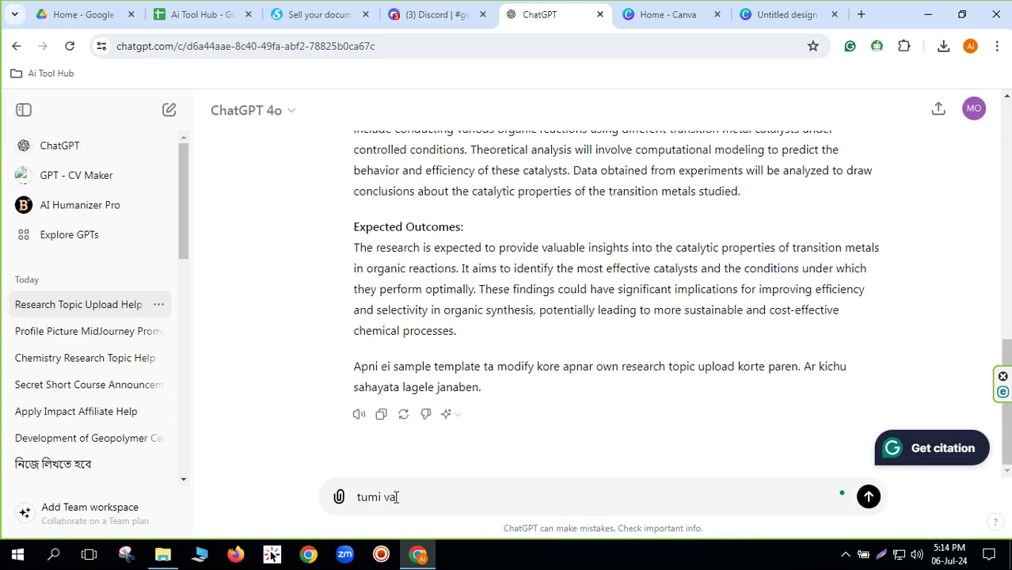
type("202")
type("4 de")
key("BackSpace")
type("aler vlo to")
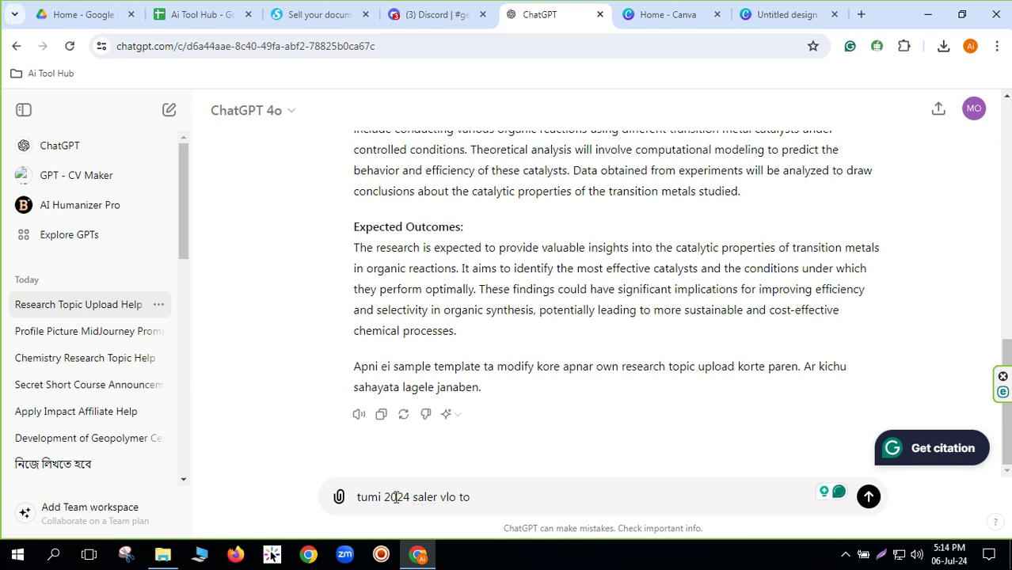
type("pic ba")
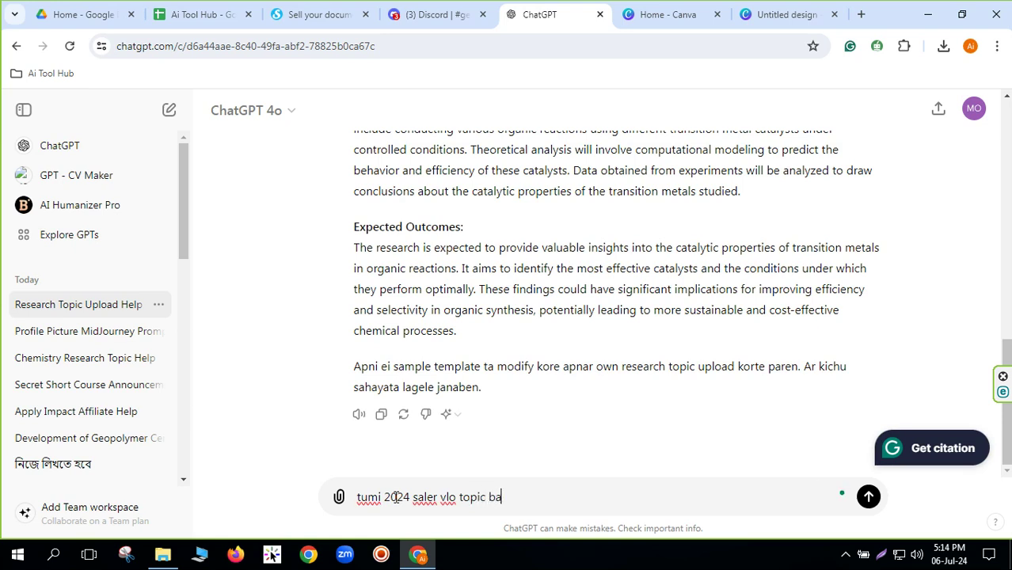
type("sai")
key("BackSpace")
key("BackSpace")
type("er kore ")
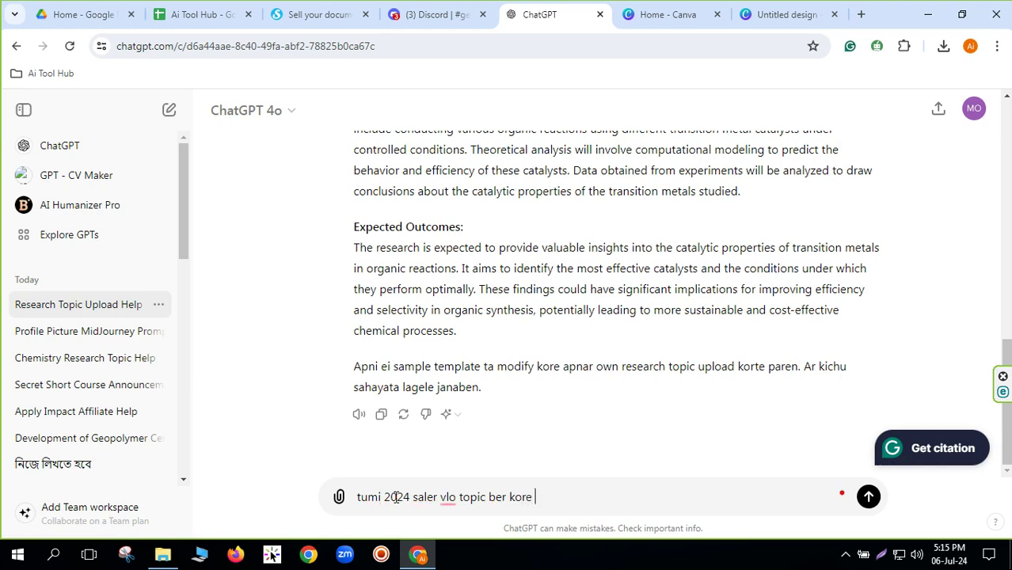
type("dao.")
key("Return")
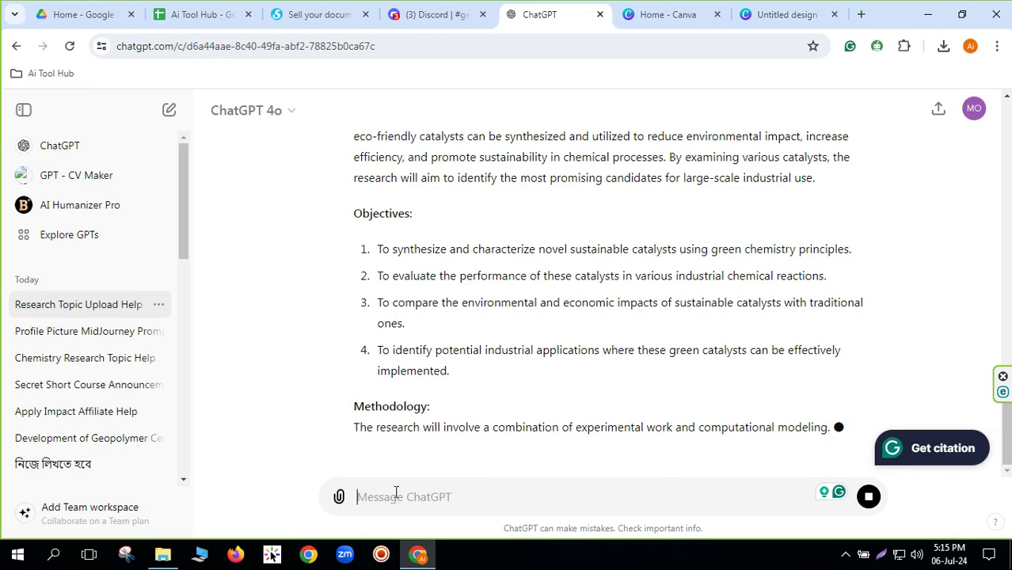
Step: Look over the suggested chemistry topics and ask for only the title with the message "tumi sudu akhon topic title ta dao."
scroll(415, 296, "up", 10)
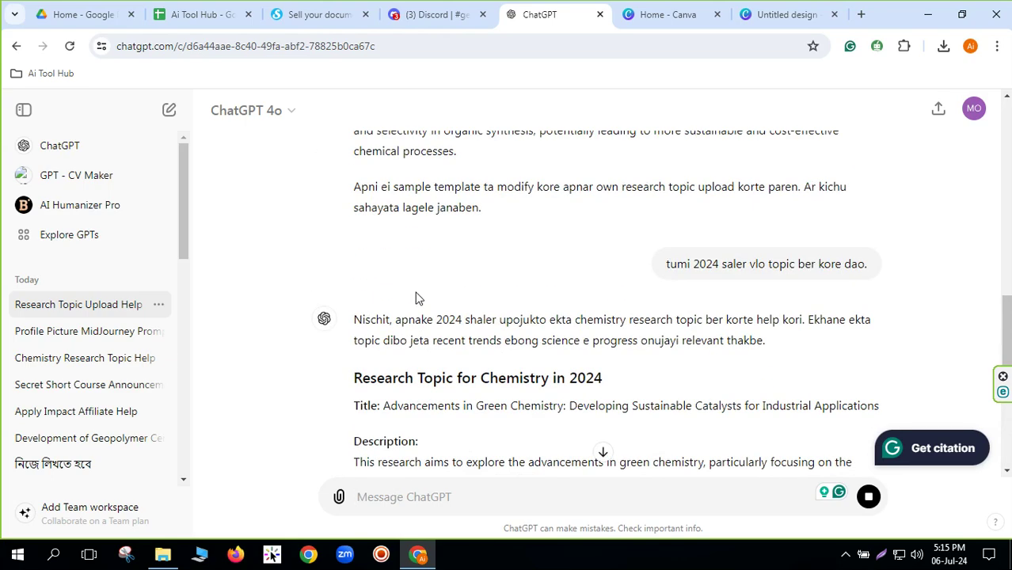
scroll(420, 300, "up", 7)
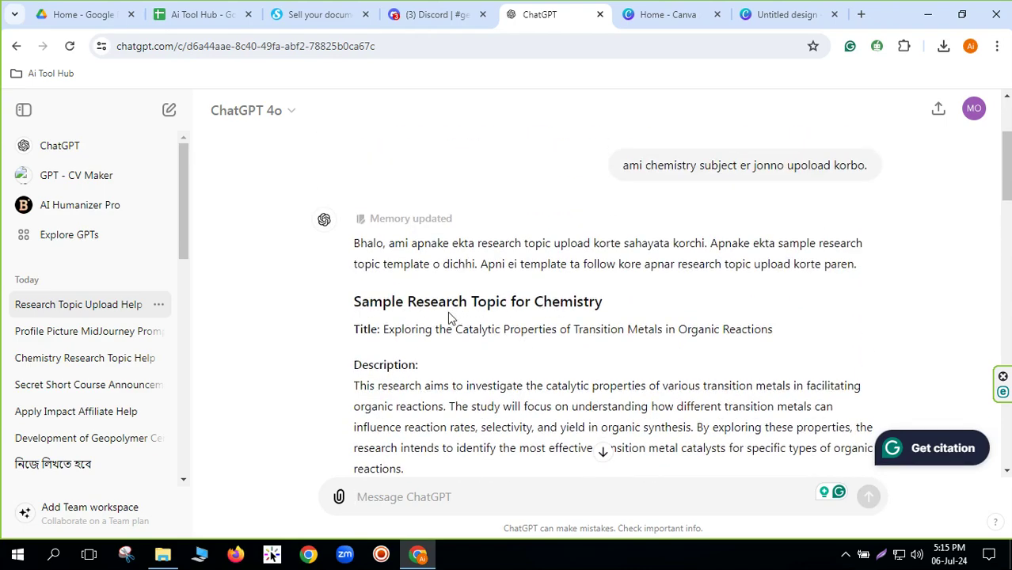
scroll(449, 321, "down", 2)
scroll(450, 333, "down", 15)
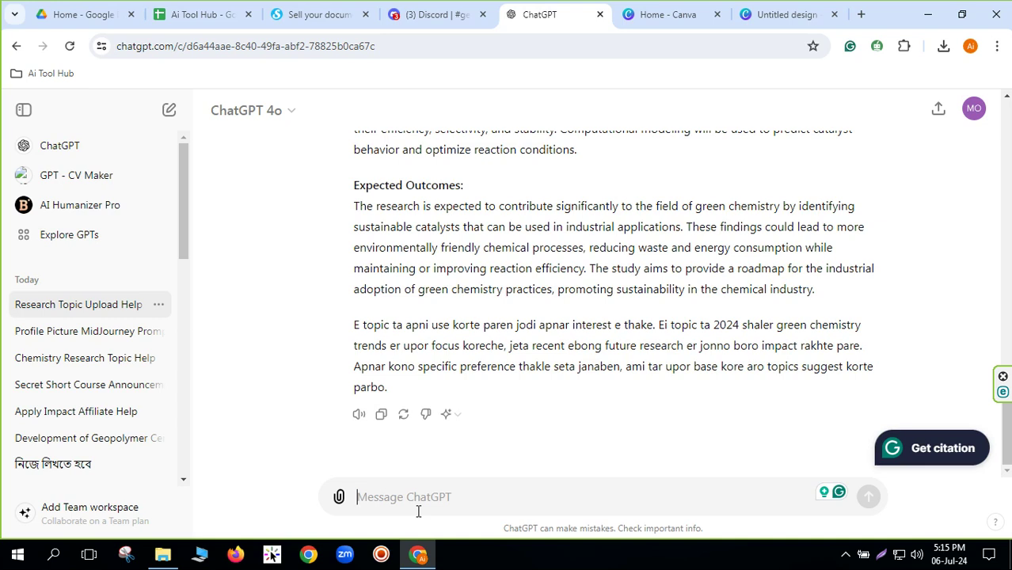
type("tumi ")
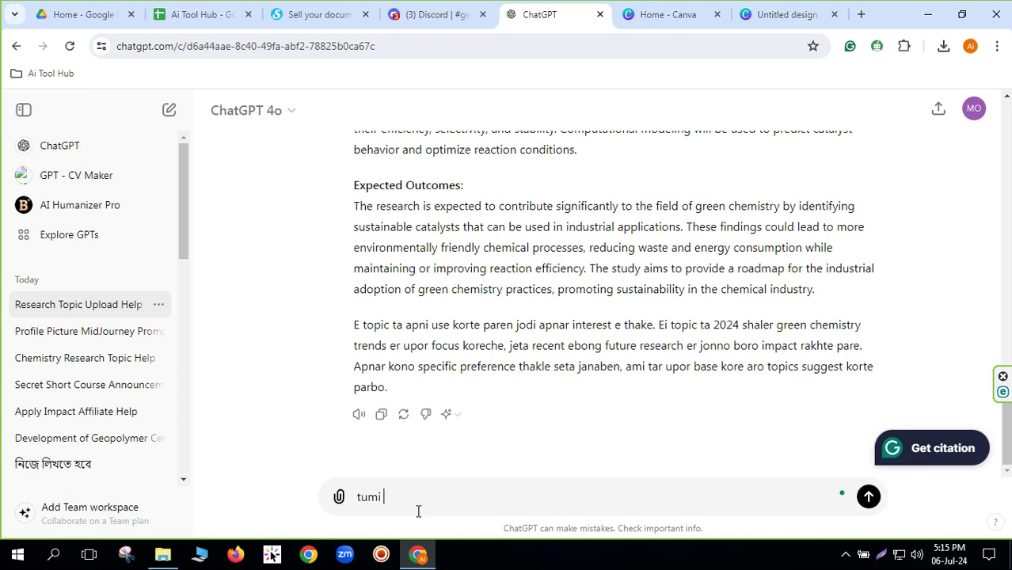
type("sudu akhon")
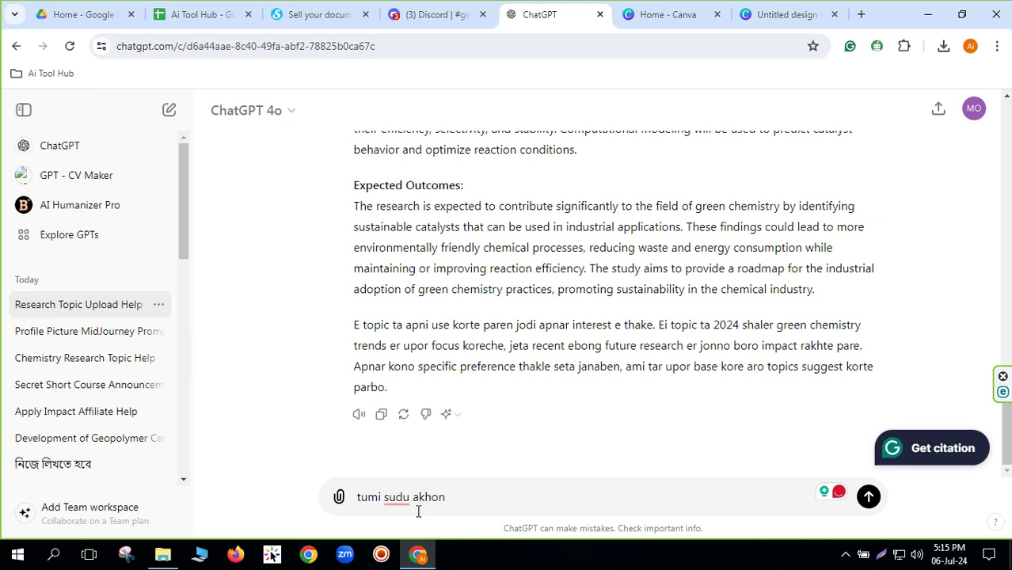
type("topic tit")
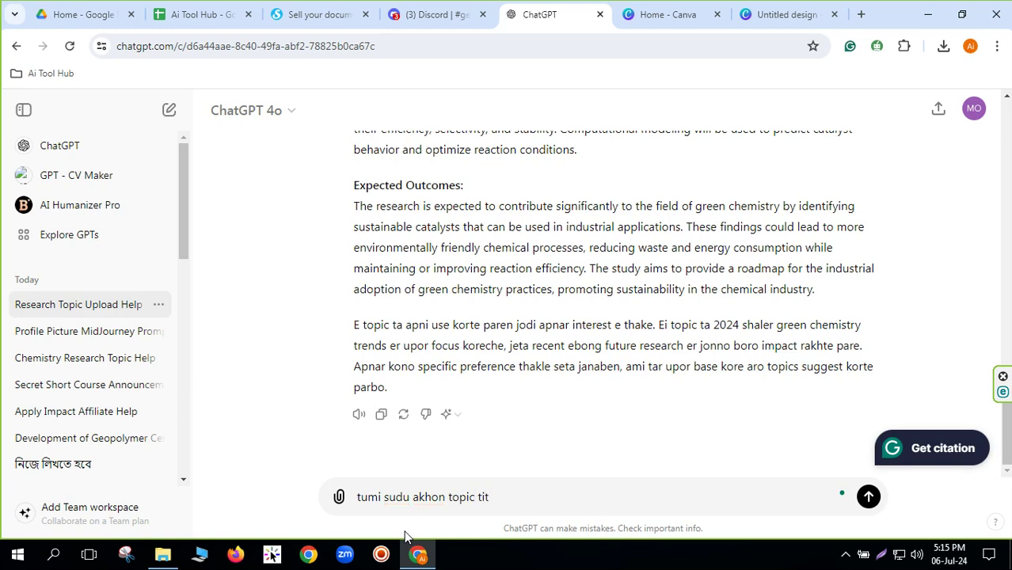
type("le ta dao.")
key("Return")
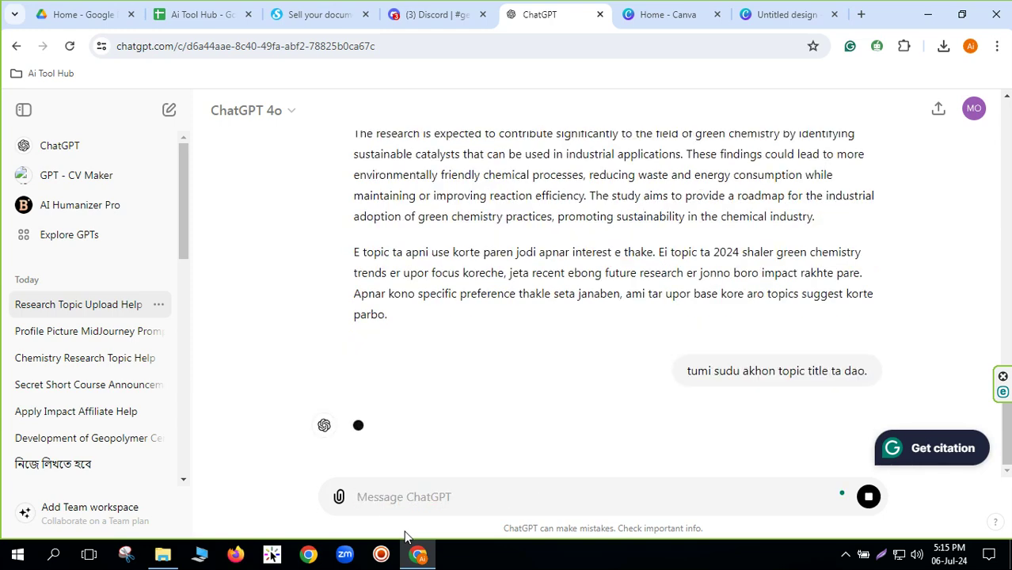
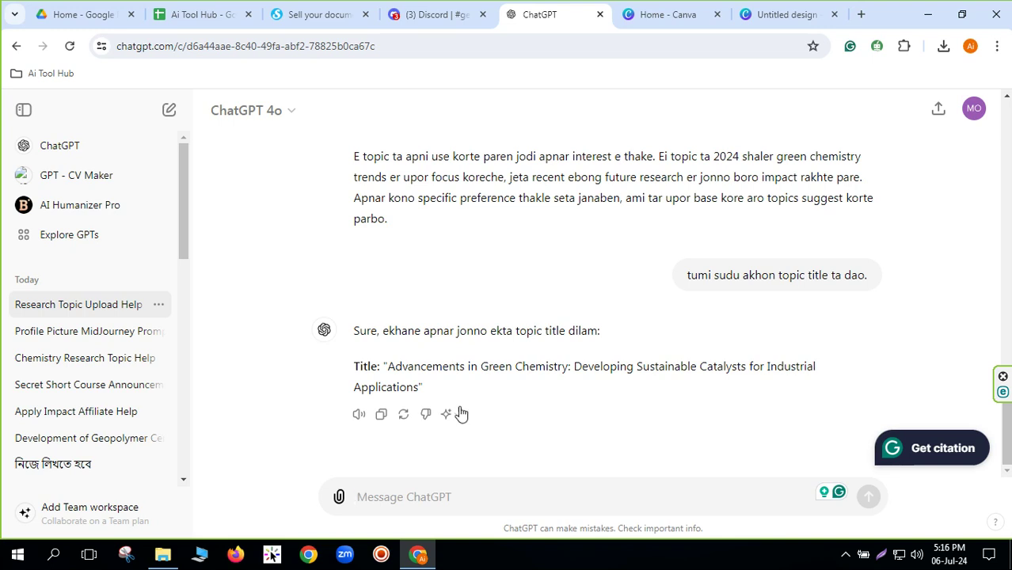
Step: Copy ChatGPT's title "Advancements in Green Chemistry: Developing Sustainable Catalysts for Industrial Applications" and search Google for it in a new browser tab
left_click_drag(388, 367, 421, 387)
key("ctrl+c")
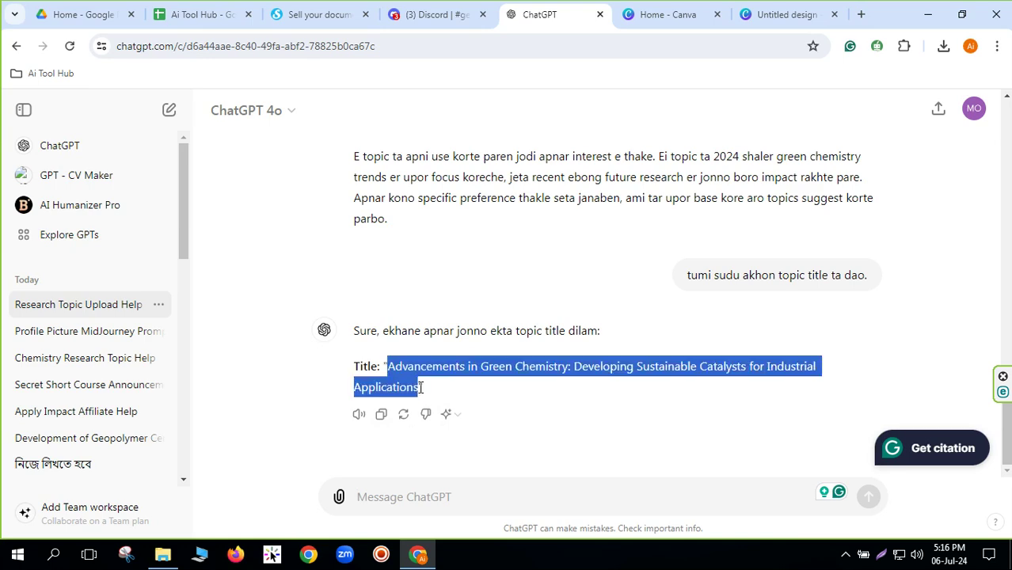
left_click(861, 15)
key("ctrl+v")
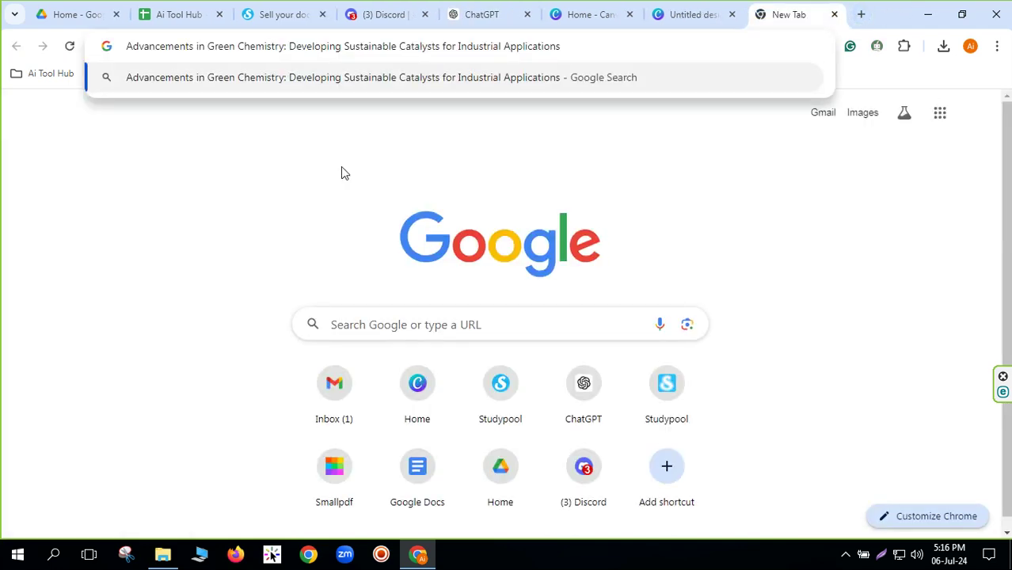
key("Return")
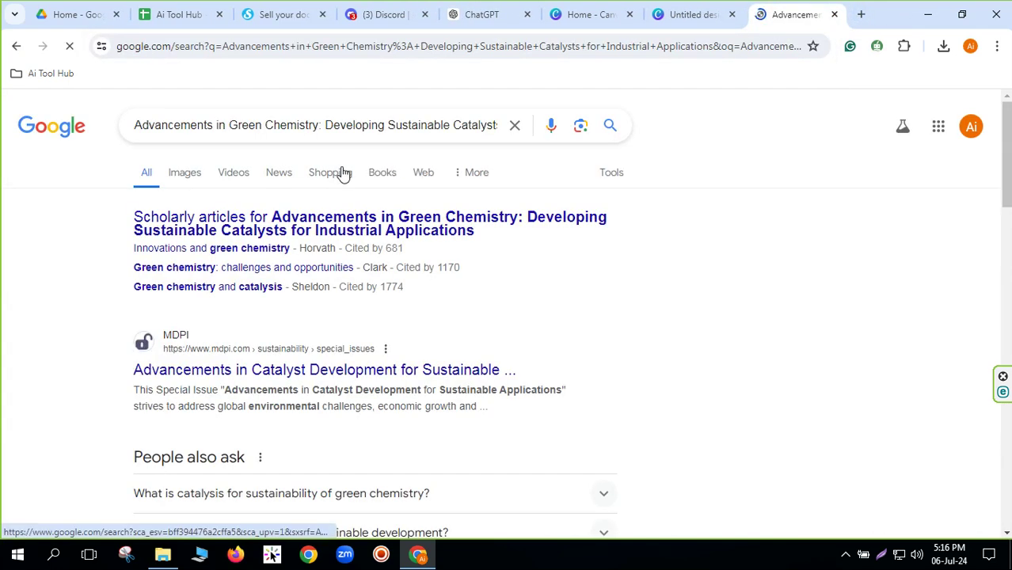
Step: Open the Allied Academies PDF, the LinkedIn article and the ResearchGate publication from the search results in separate new tabs
scroll(17, 306, "down", 1)
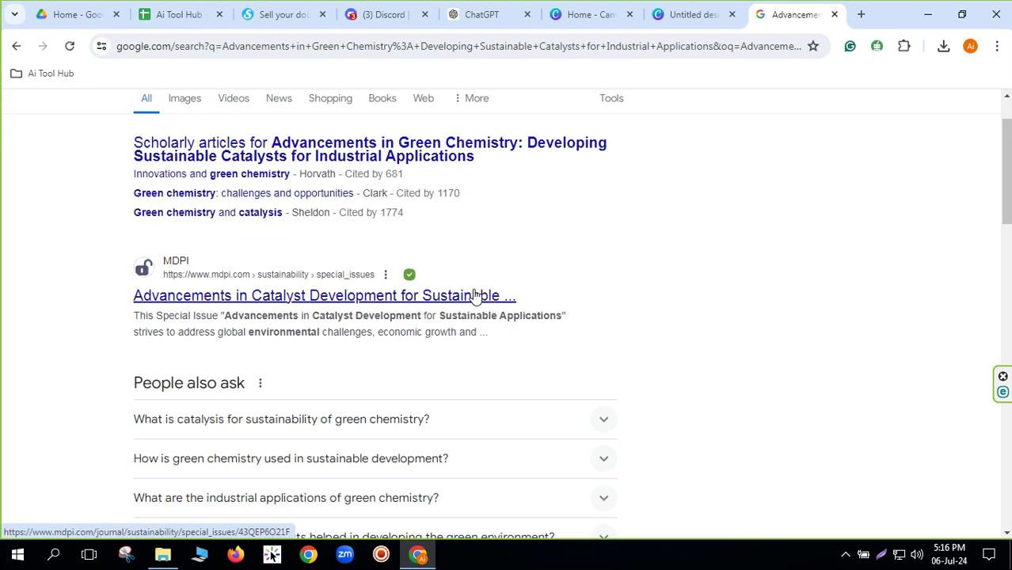
scroll(334, 383, "down", 5)
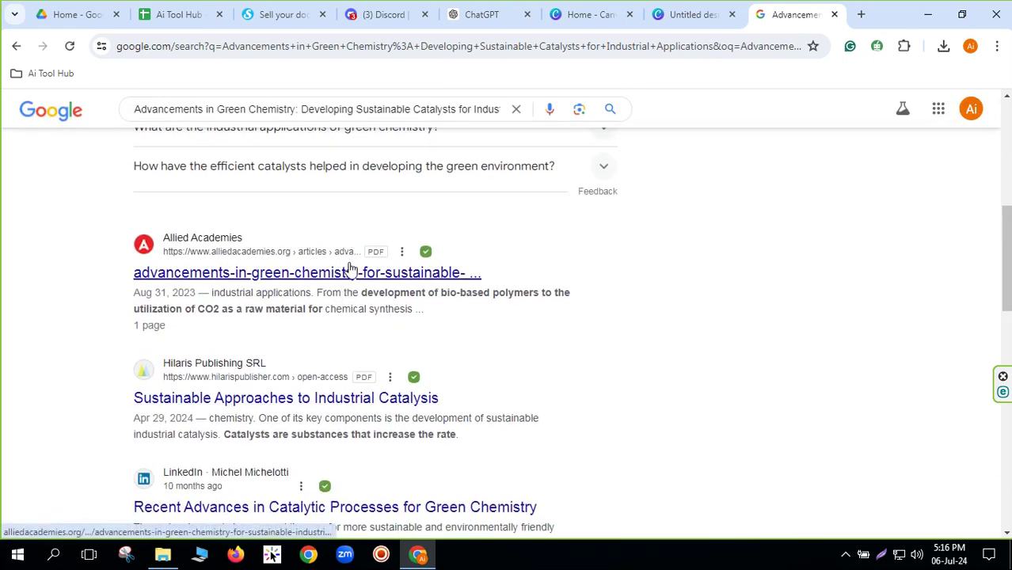
right_click(357, 275)
left_click(381, 289)
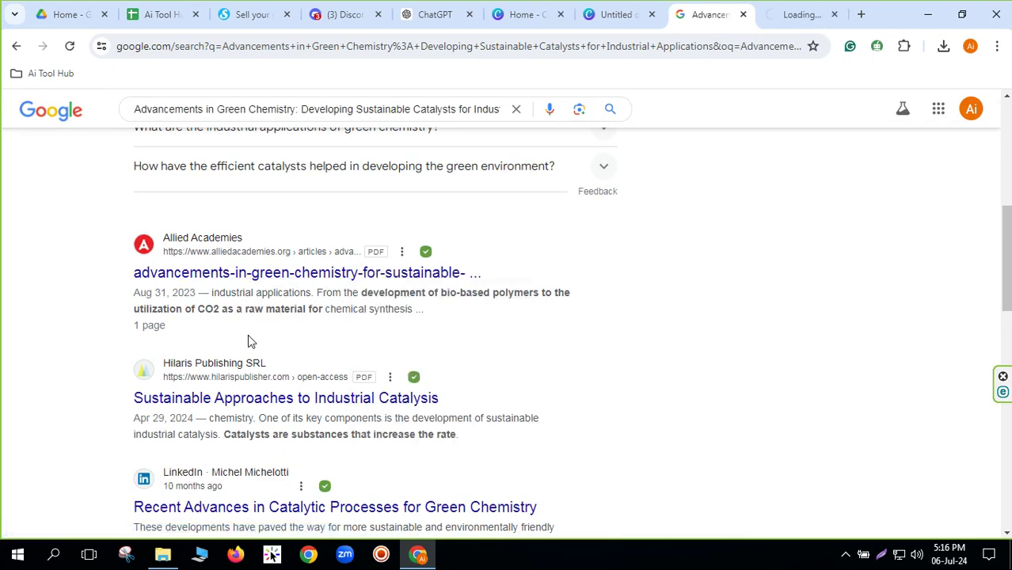
scroll(248, 336, "down", 2)
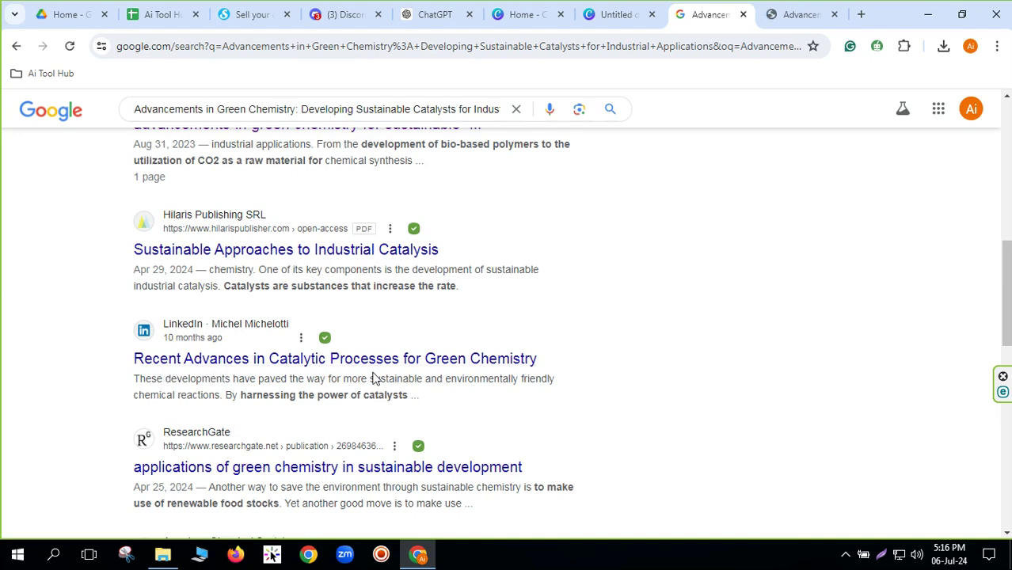
right_click(401, 355)
left_click(446, 187)
scroll(343, 419, "down", 2)
right_click(346, 327)
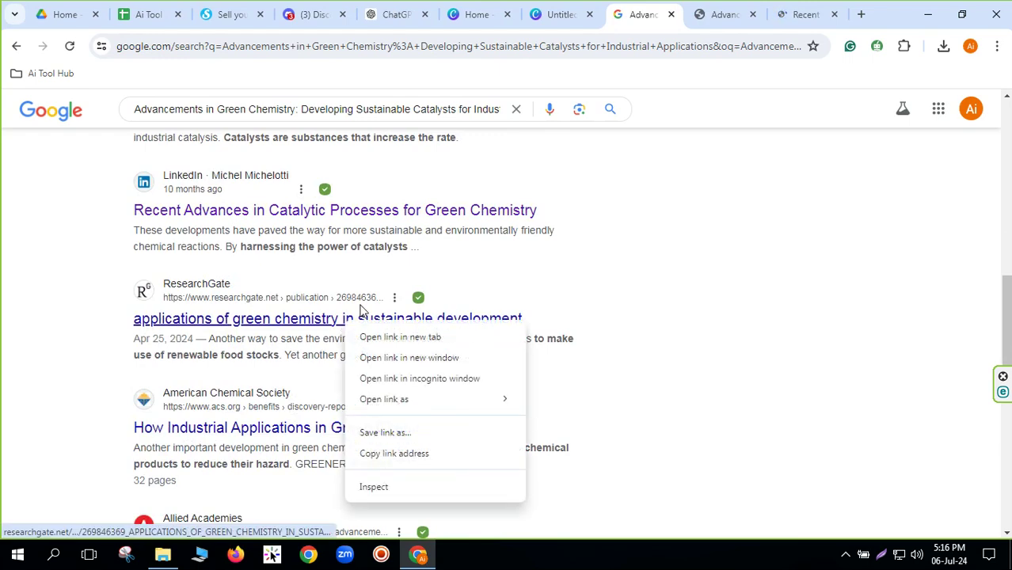
left_click(365, 334)
Step: Open the American Chemical Society PDF and the Allied Academies article "Advancements in Green Chemistry for Sustainable ..." in separate new tabs
scroll(111, 374, "down", 1)
scroll(111, 374, "down", 2)
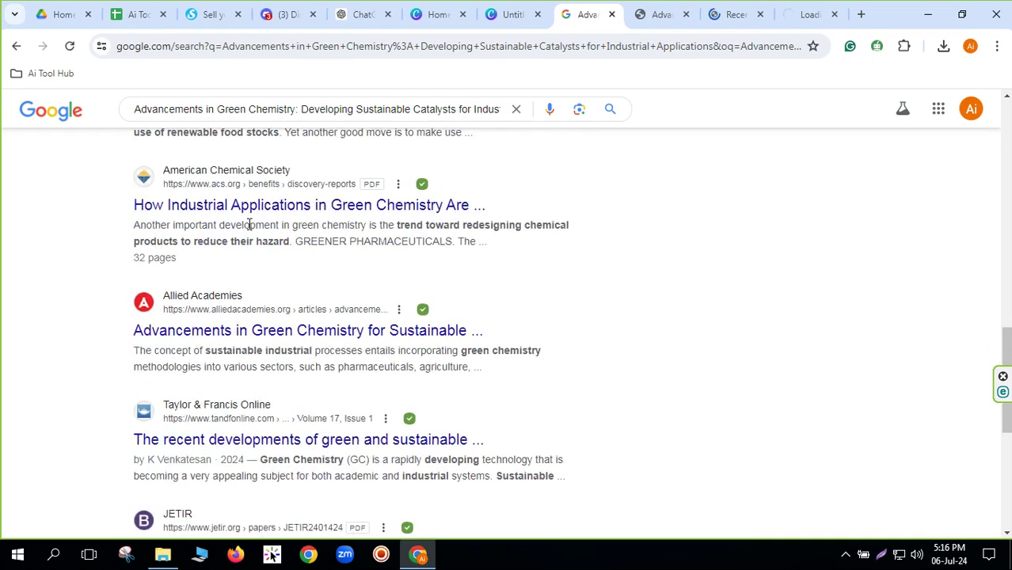
right_click(250, 212)
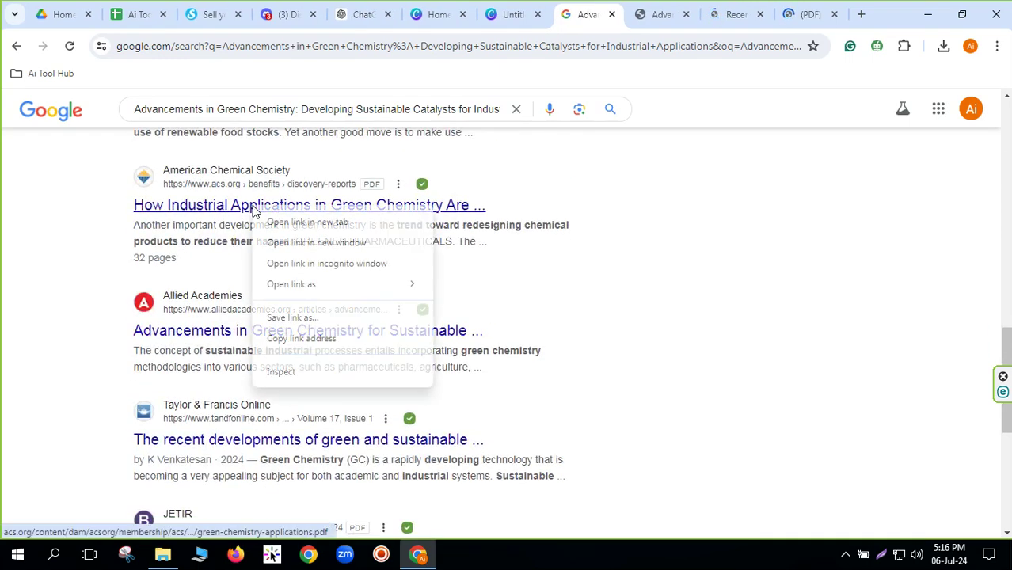
left_click(285, 220)
scroll(107, 291, "down", 2)
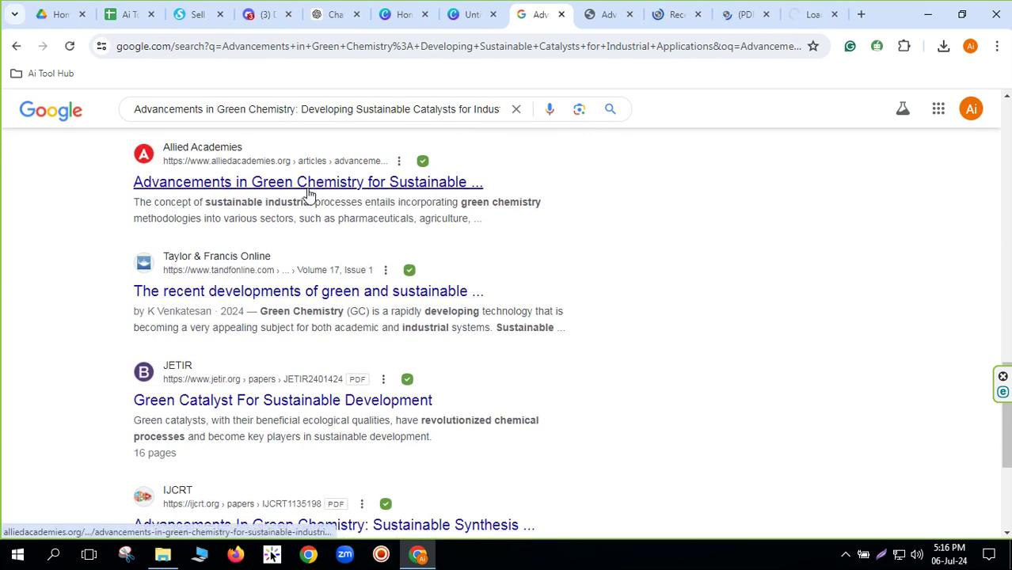
right_click(309, 194)
left_click(336, 201)
Step: Open the Taylor & Francis Online article and the IJCRT paper "Advancements In Green Chemistry: Sustainable Synthesis ..." in separate new tabs
scroll(15, 293, "down", 2)
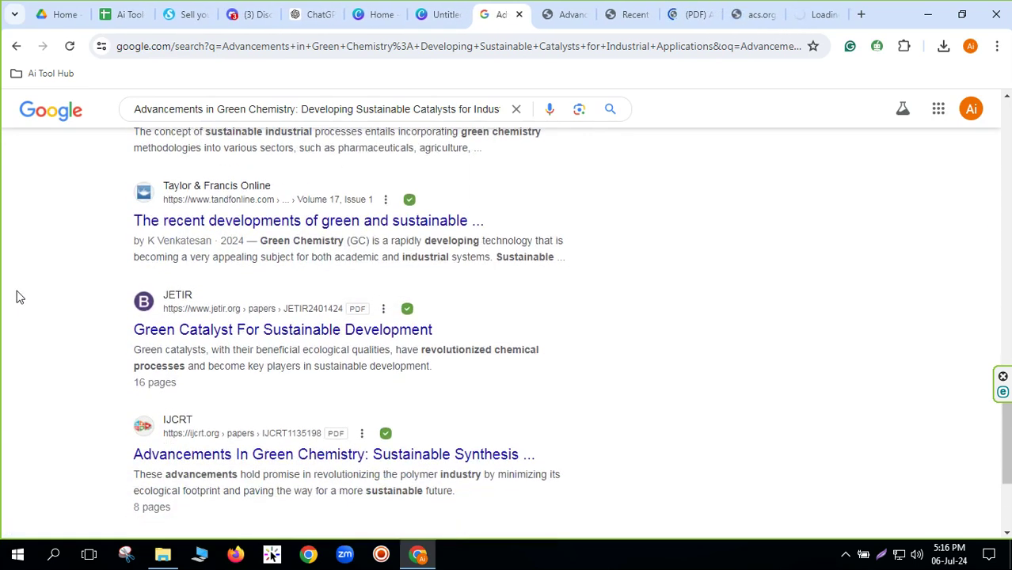
scroll(103, 264, "up", 1)
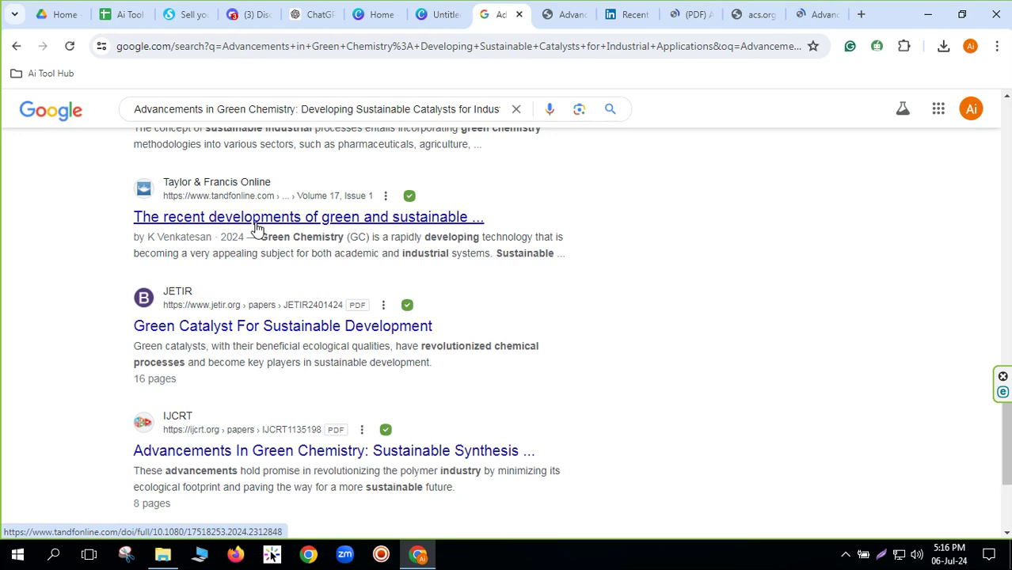
right_click(258, 223)
left_click(293, 233)
scroll(111, 328, "down", 1)
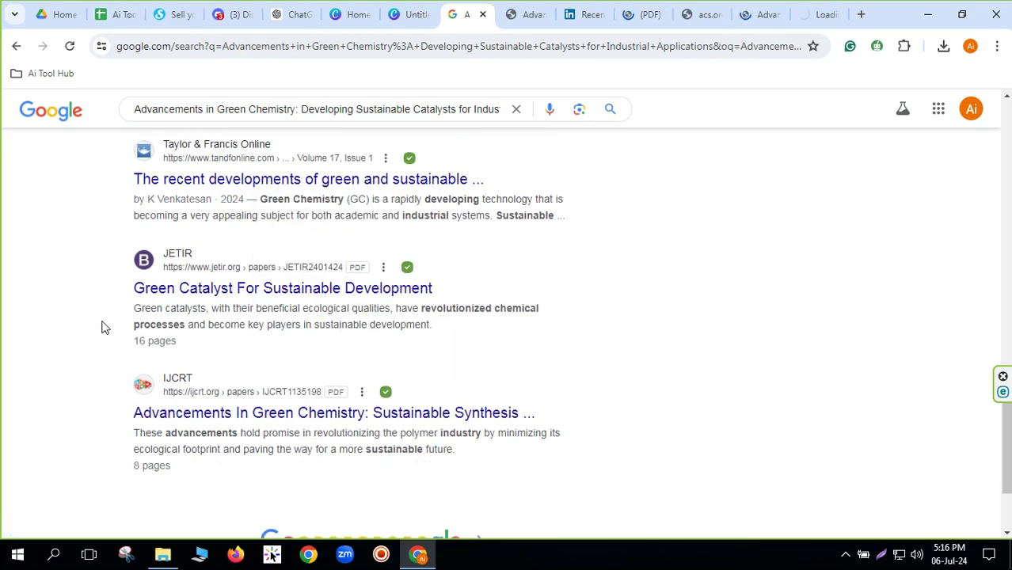
scroll(202, 399, "down", 1)
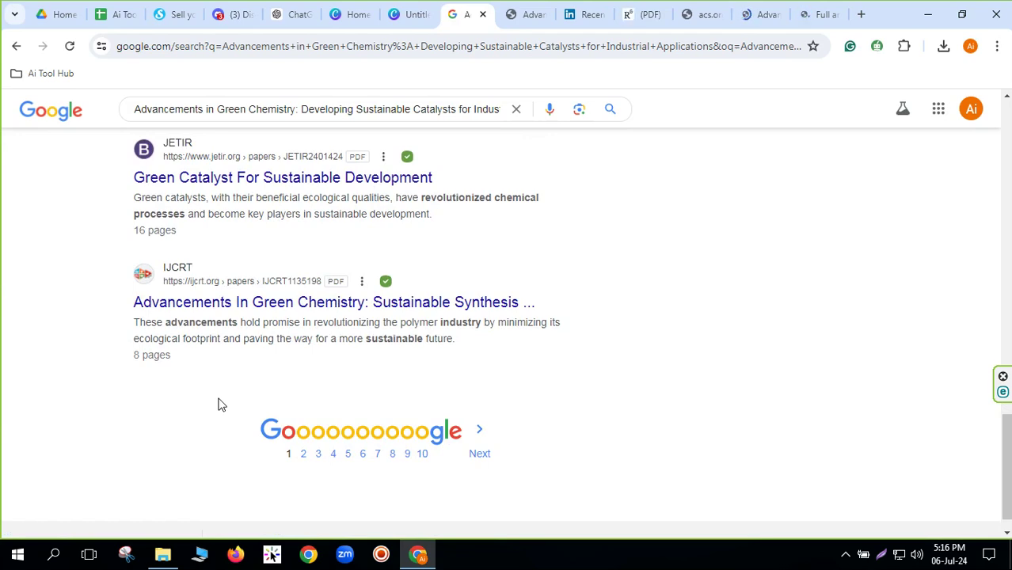
right_click(303, 306)
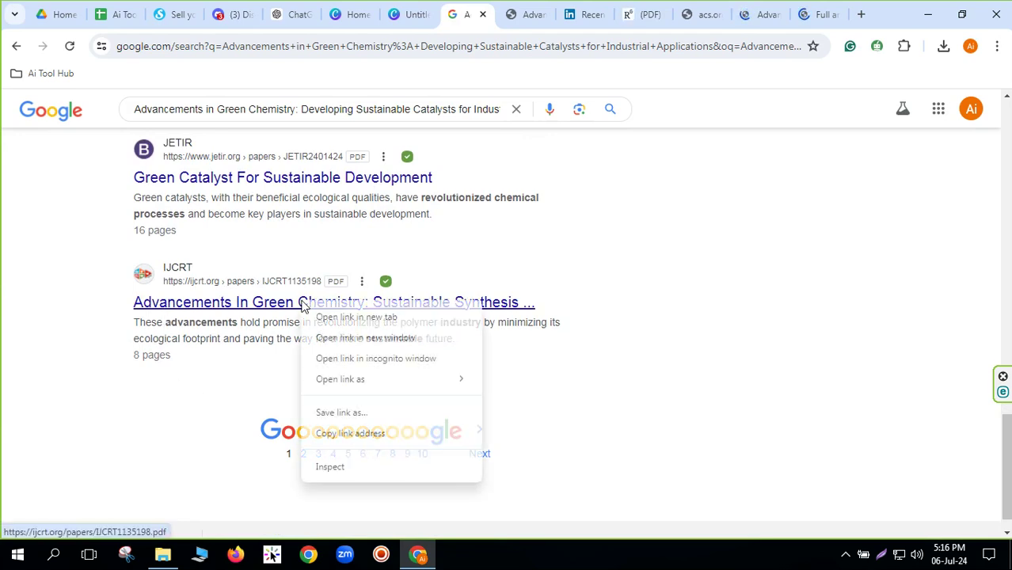
left_click(366, 317)
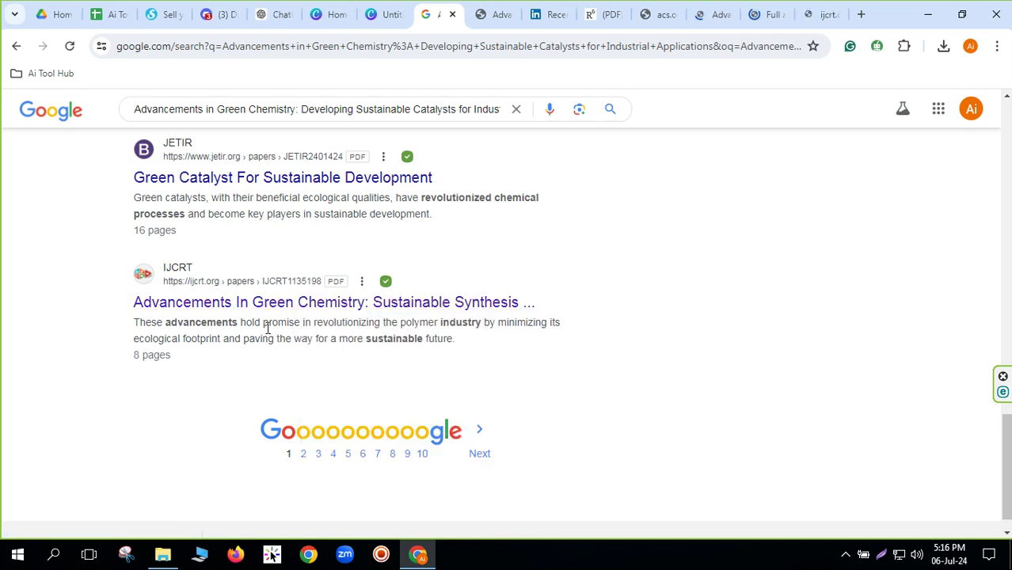
Step: Copy the web address of the Allied Academies PDF and open the bookmarked Ai Tool Hub document in Google Docs
left_click(492, 15)
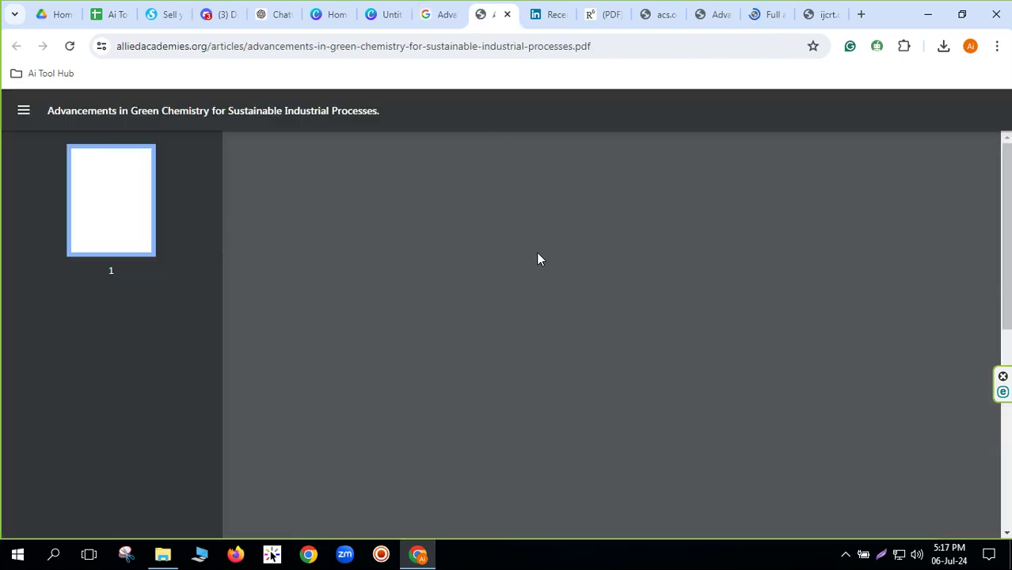
left_click(279, 49)
key("ctrl+c")
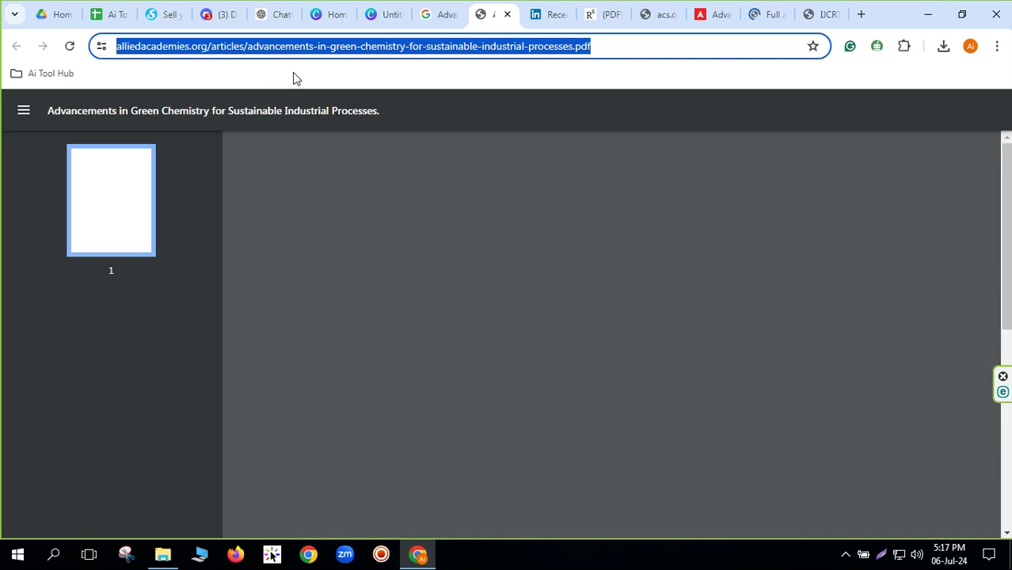
left_click(50, 73)
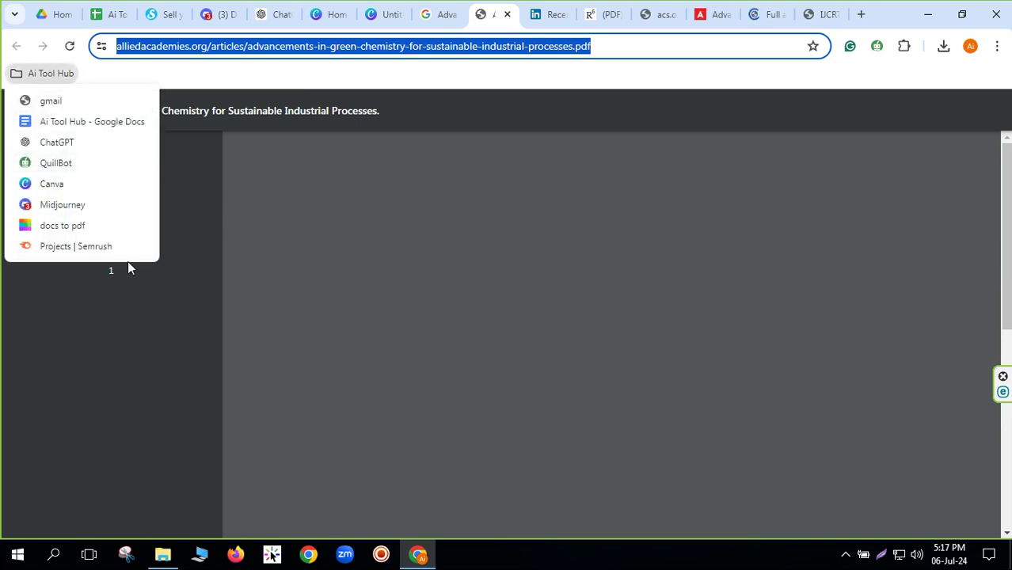
middle_click(76, 123)
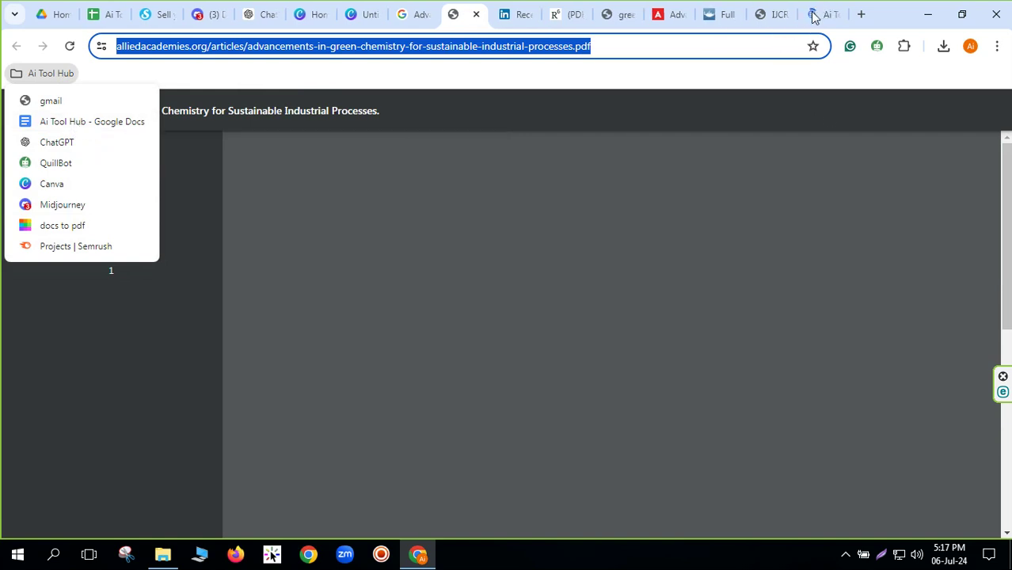
left_click(814, 16)
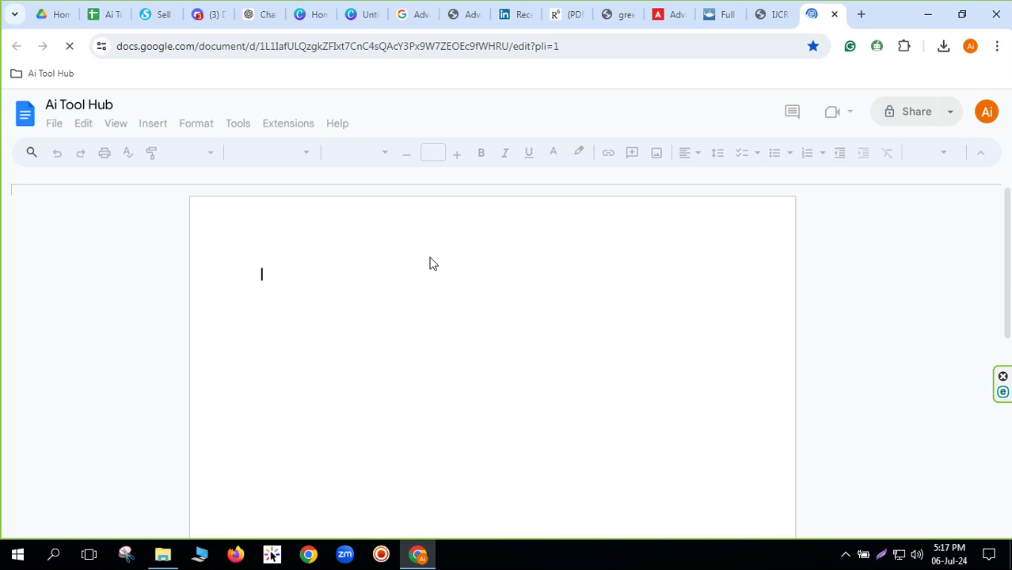
Step: Start a numbered list in the document with the copied Allied Academies PDF link as item 1, and add a new line
type("1 .")
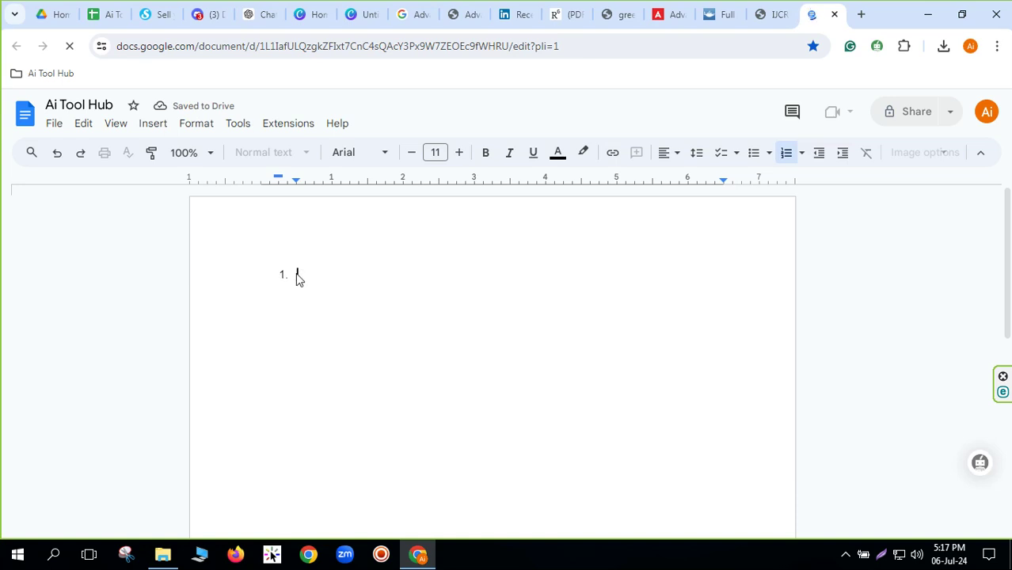
key("ctrl+v")
right_click(299, 276)
left_click(631, 323)
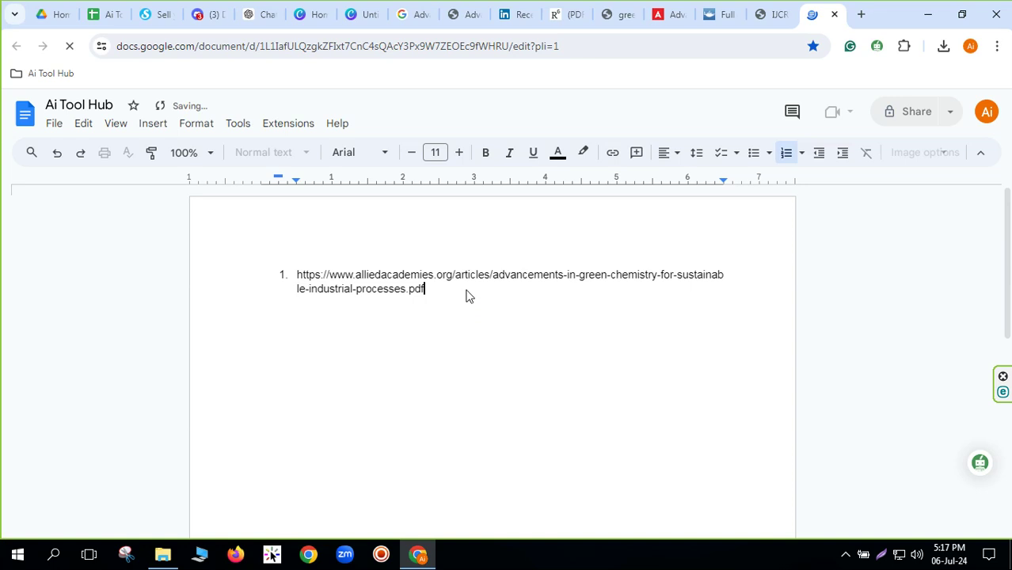
key("Return")
Step: Return to the Allied Academies PDF among the open tabs and close it
left_click(309, 15)
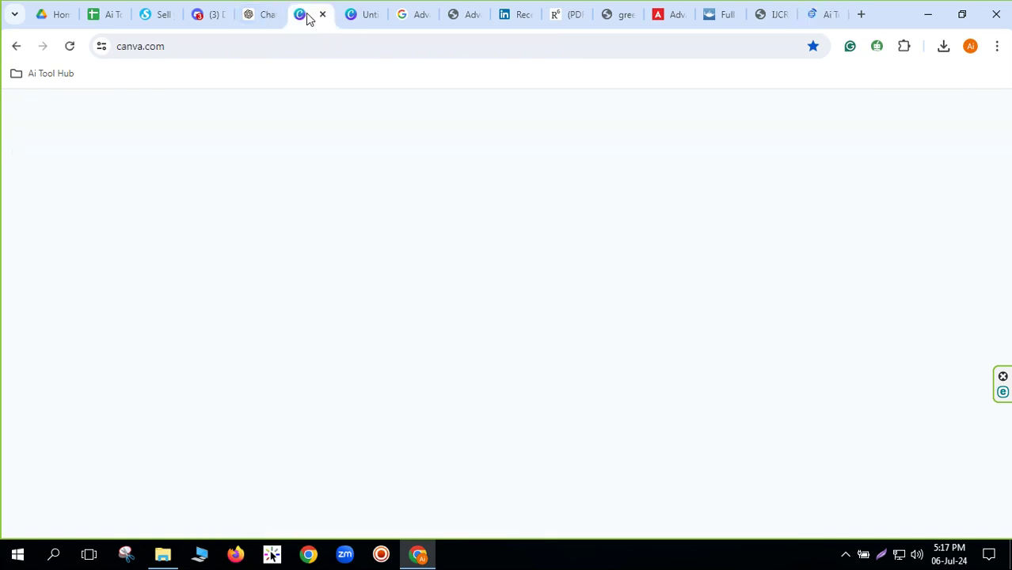
left_click(419, 16)
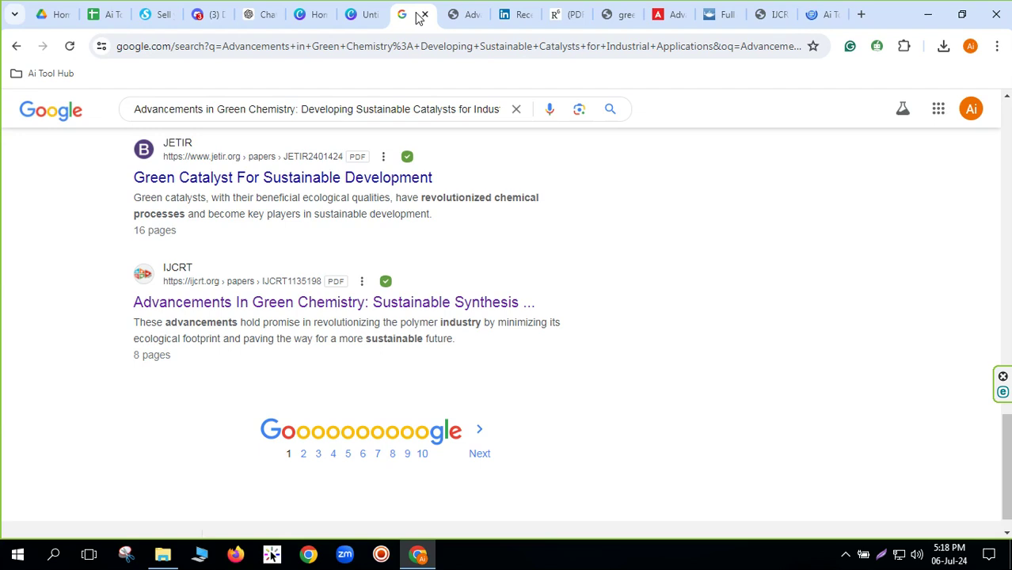
left_click(460, 16)
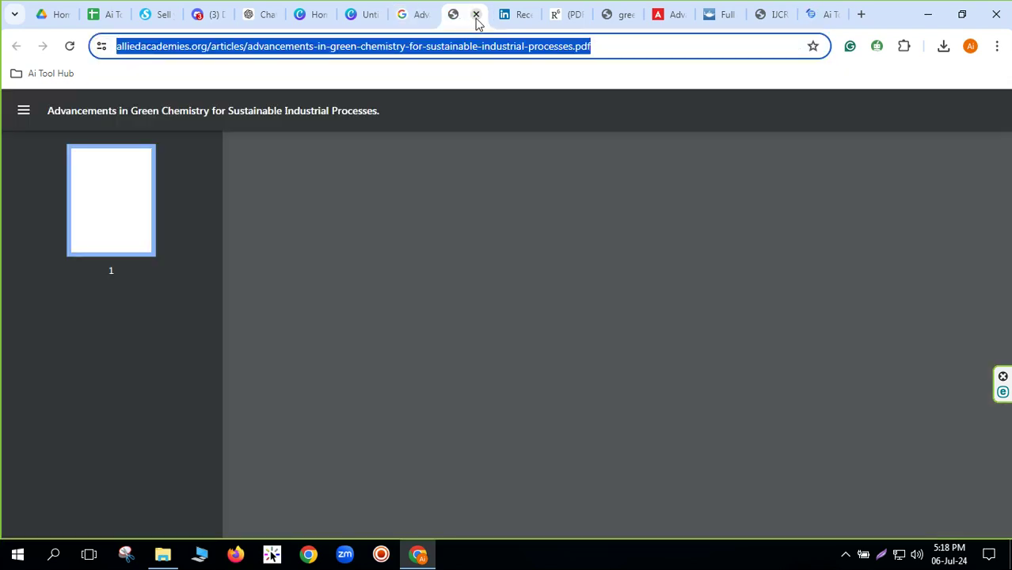
left_click(477, 16)
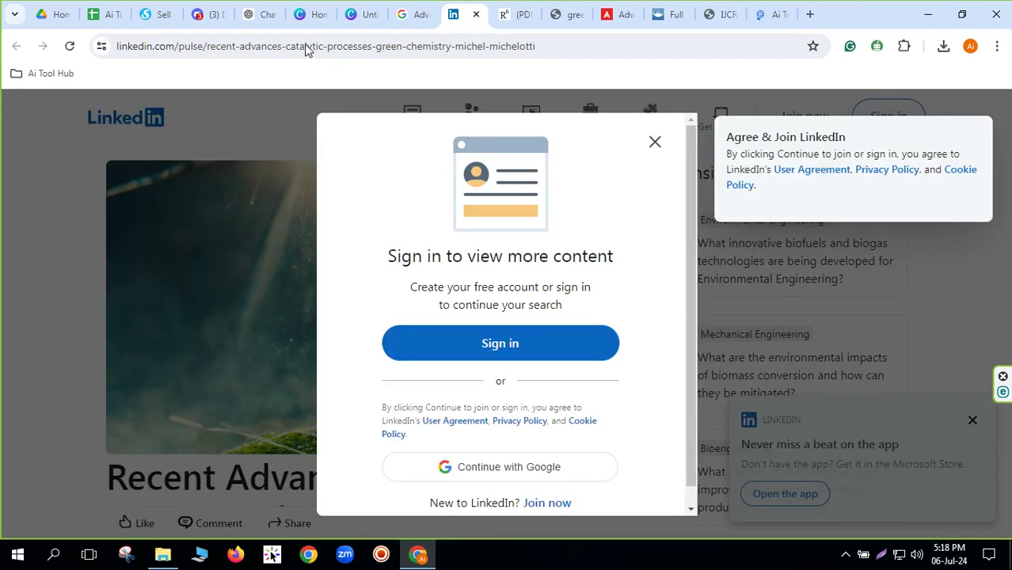
Step: Dismiss the LinkedIn sign-in prompt and add the article's web address as item 2 of the Ai Tool Hub document's list
left_click(308, 48)
left_click(975, 233)
left_click(654, 141)
left_click(297, 46)
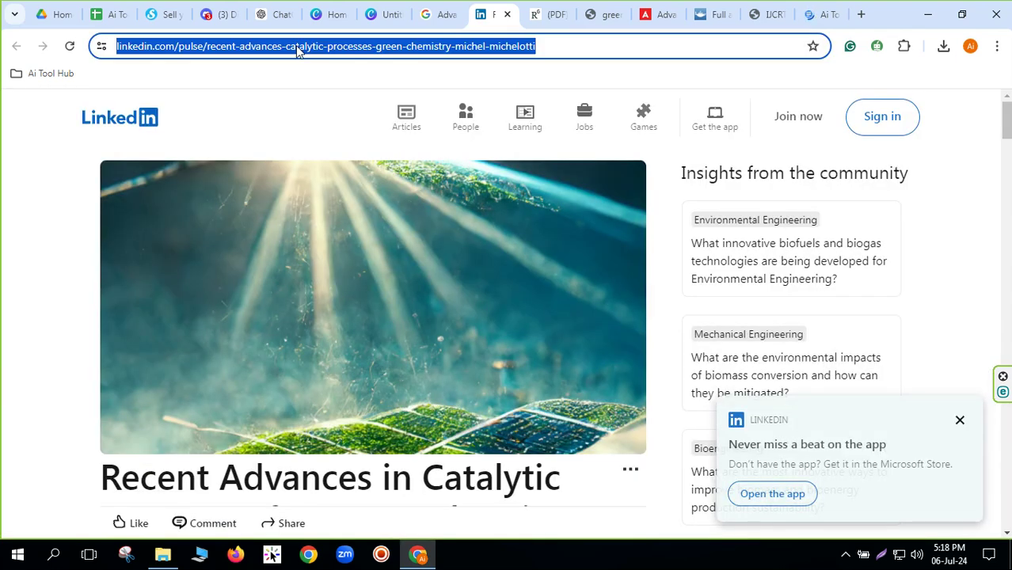
left_click(824, 14)
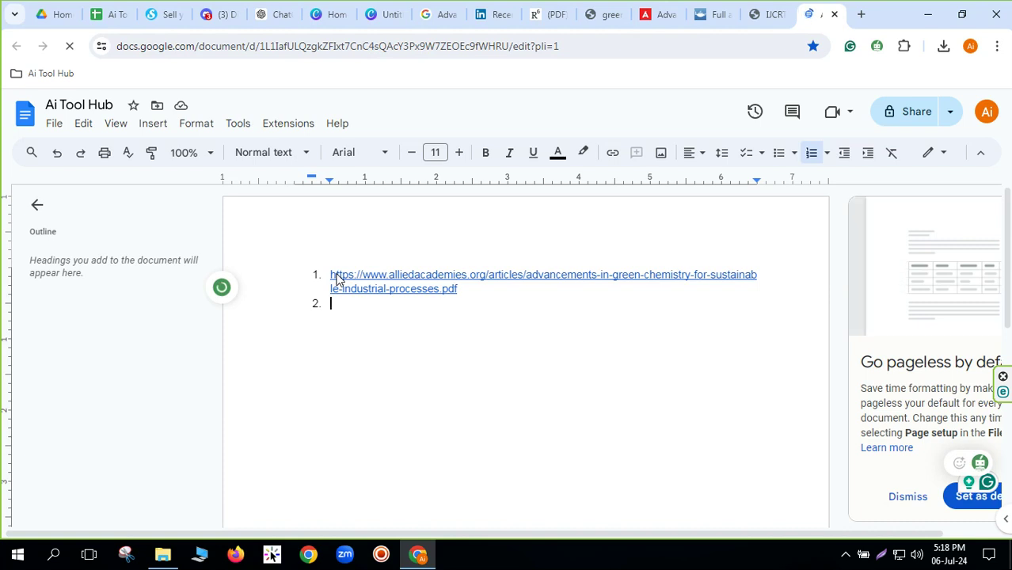
type("https://www.linkedin.com/pulse/recent-advances-catalytic-processes-green-chemistry-michael-michelotti")
key("Return")
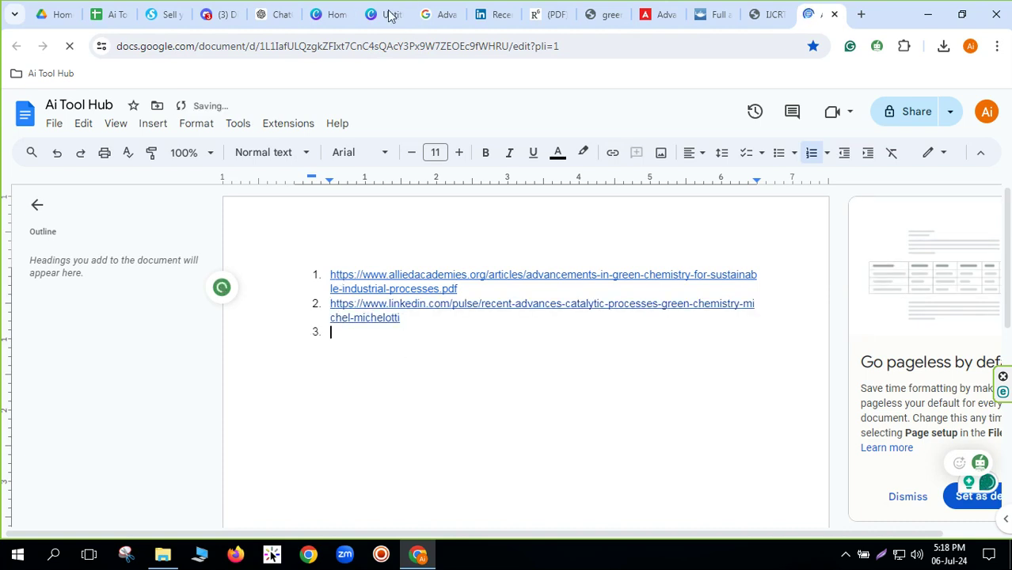
Step: Close the LinkedIn article, dismiss ResearchGate's join prompt and copy the web address of "Applications of Green Chemistry in Sustainable Development"
left_click(491, 27)
key("ctrl+w")
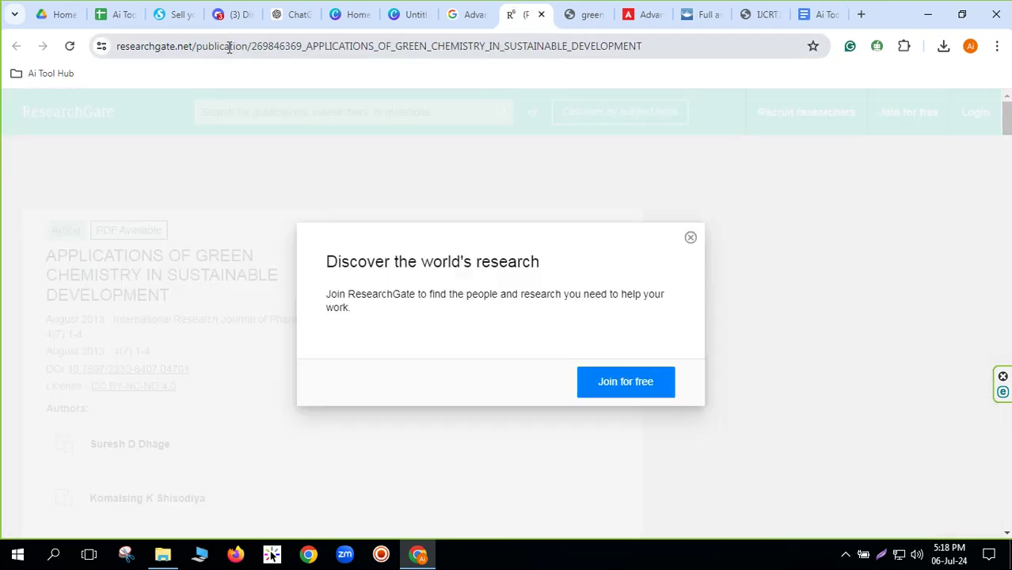
left_click(229, 47)
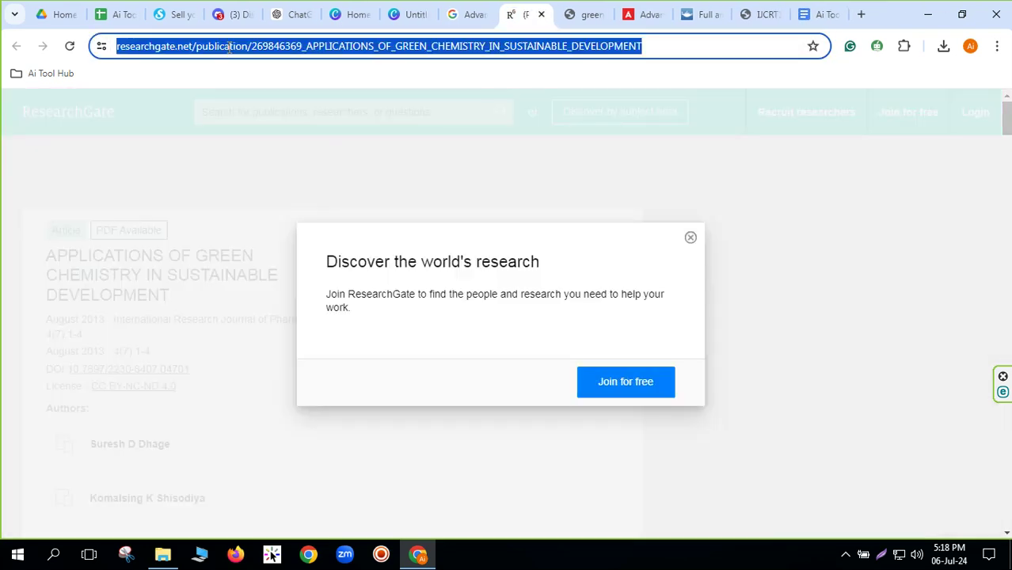
left_click(691, 238)
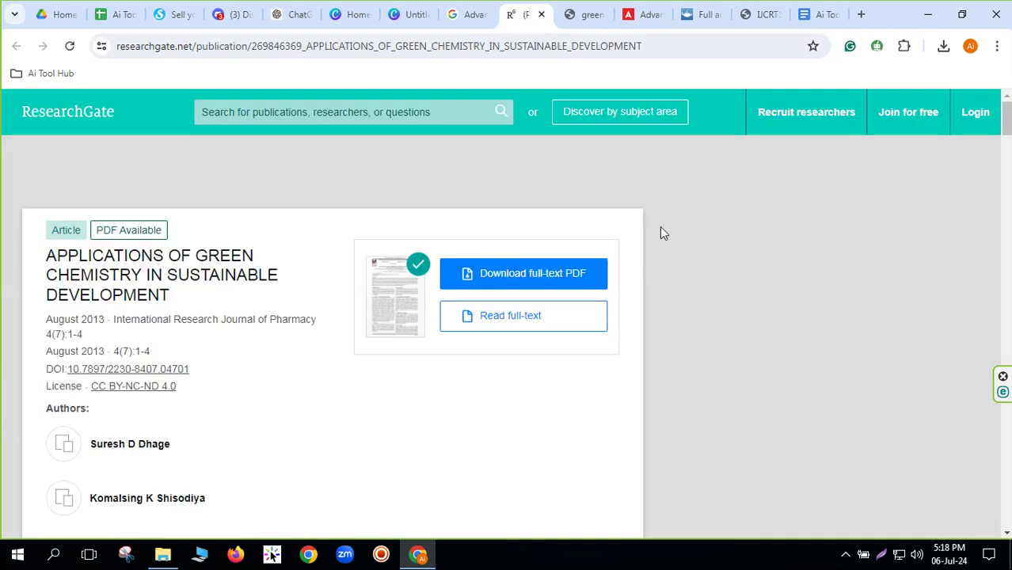
left_click(264, 48)
key("ctrl+c")
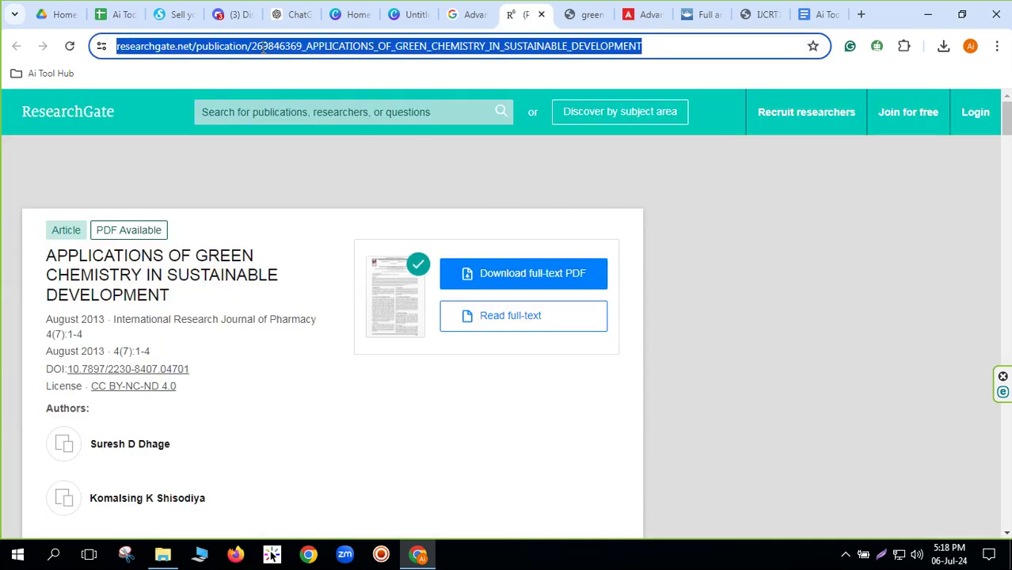
Step: Add the copied ResearchGate address as item 3 of the Ai Tool Hub document's numbered list and start a new item
left_click(815, 14)
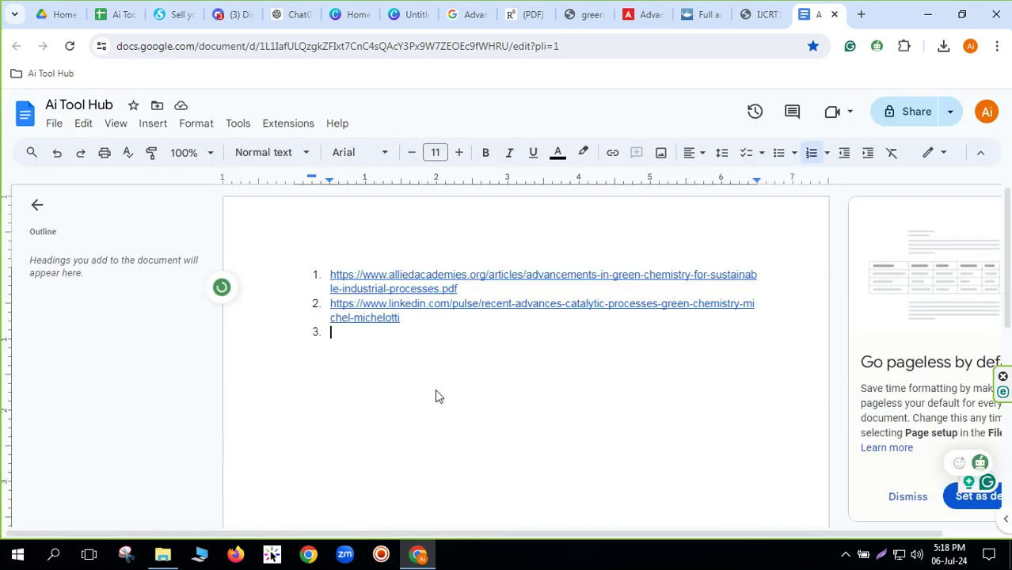
key("ctrl+v")
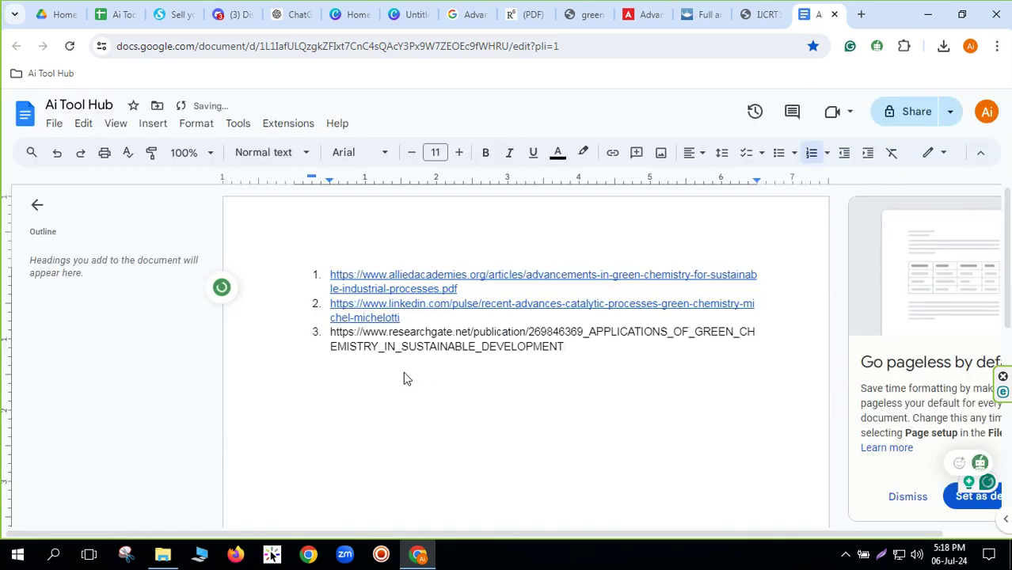
key("Return")
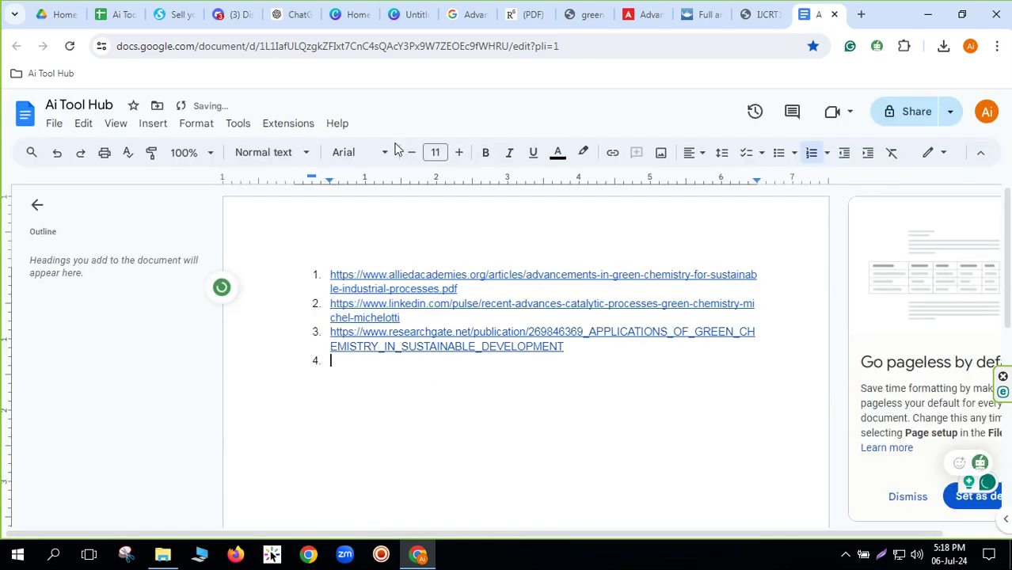
Step: Return to the ResearchGate publication among the open pages and close it
left_click(469, 17)
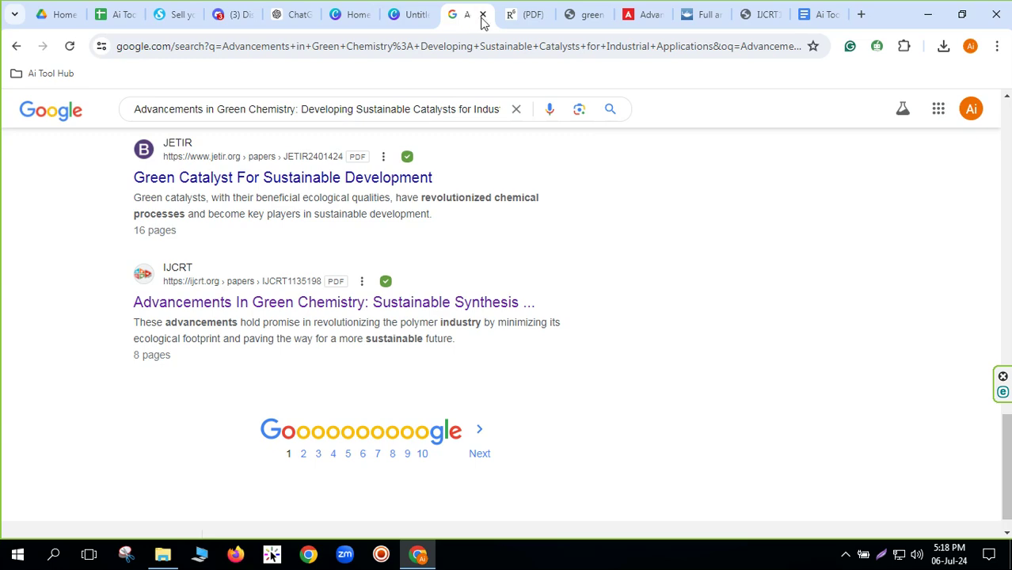
left_click(524, 16)
left_click(541, 15)
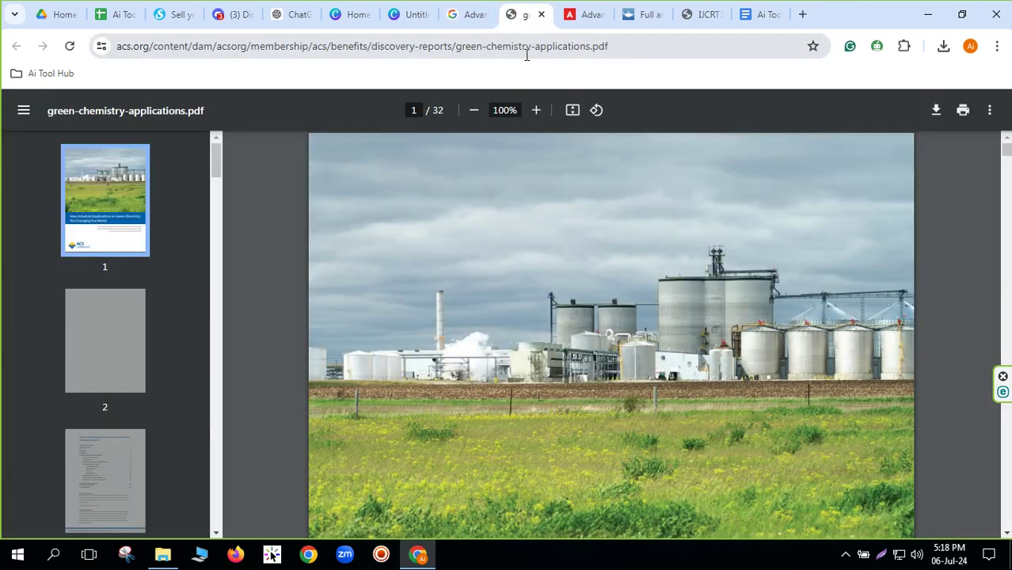
Step: Add the web address of the ACS green-chemistry-applications.pdf as item 4 of the document's list and start a new item
left_click(244, 49)
key("ctrl+c")
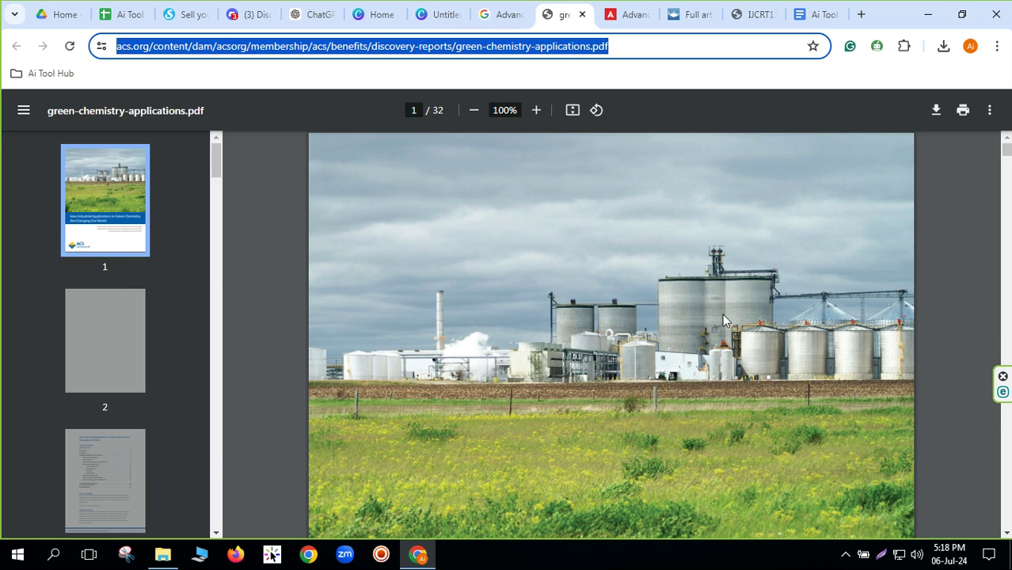
left_click(805, 24)
left_click(393, 386)
key("ctrl+v")
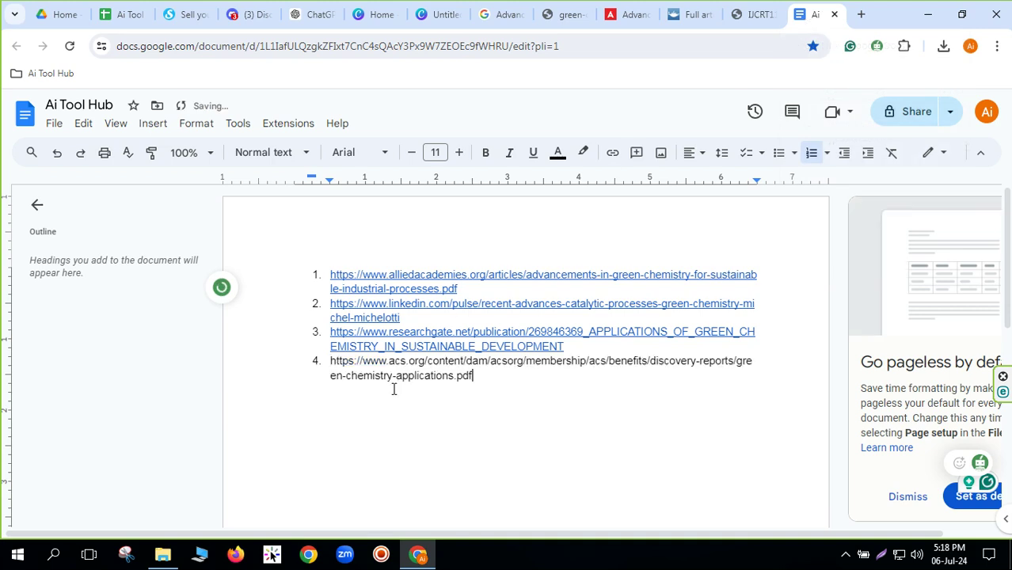
key("Return")
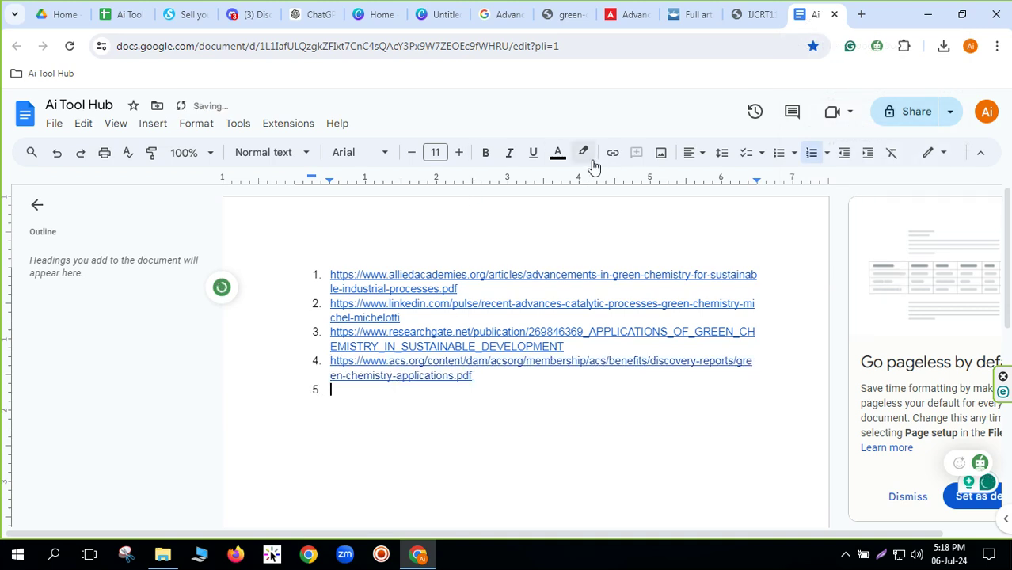
Step: Close the Google search results page and the ACS green-chemistry-applications.pdf
left_click(509, 22)
left_click(564, 15)
left_click(513, 18)
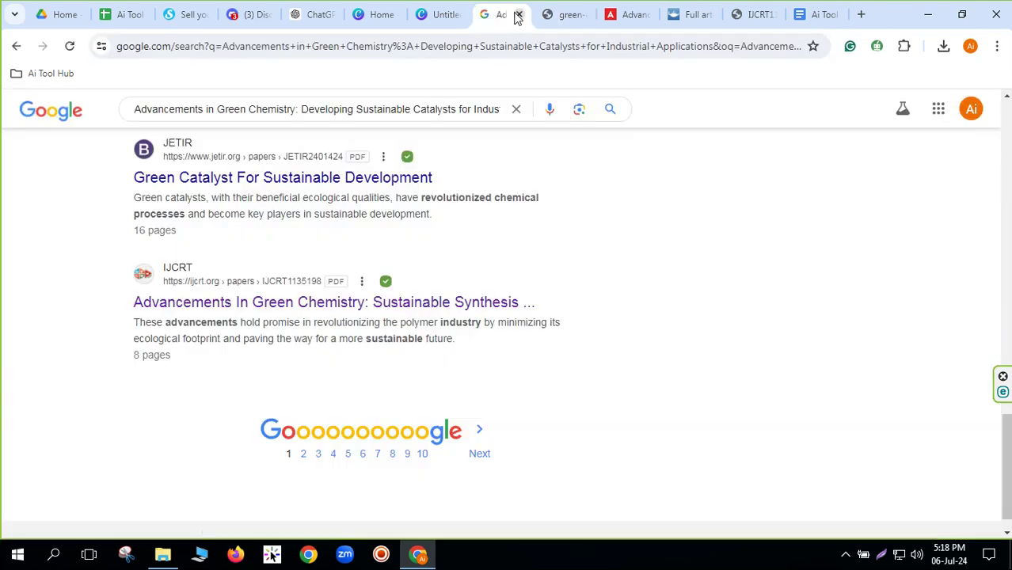
left_click(518, 16)
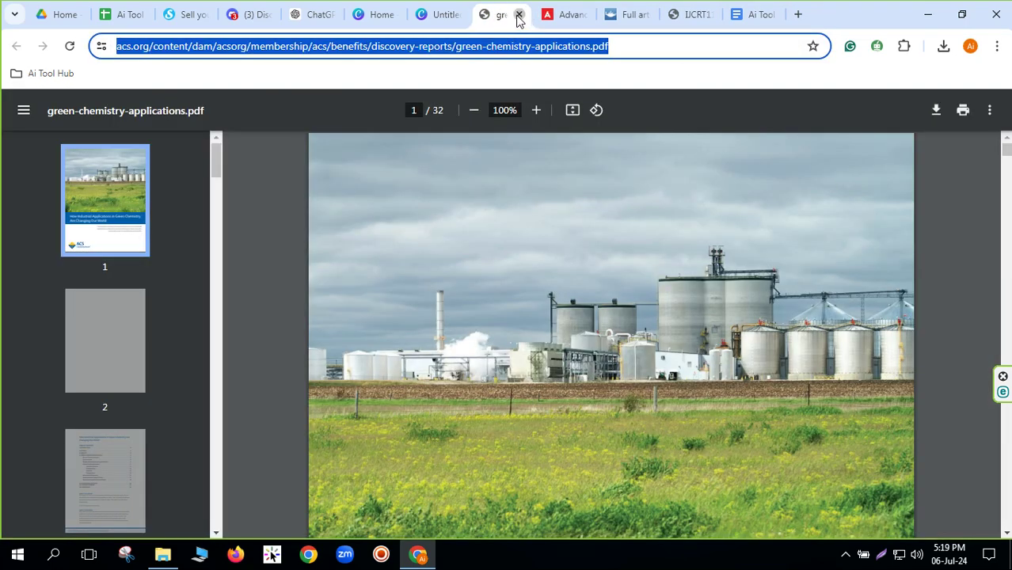
left_click(518, 16)
Step: Add the web address of the Allied Academies HTML article as item 5 of the document's list and start a new item
left_click(244, 47)
key("ctrl+c")
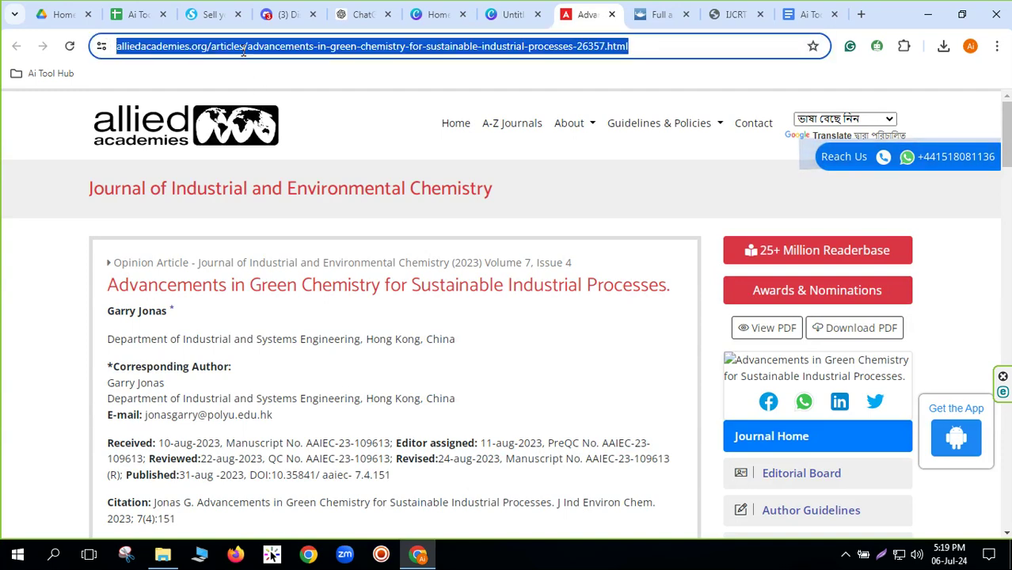
left_click(809, 17)
key("ctrl+v")
key("Return")
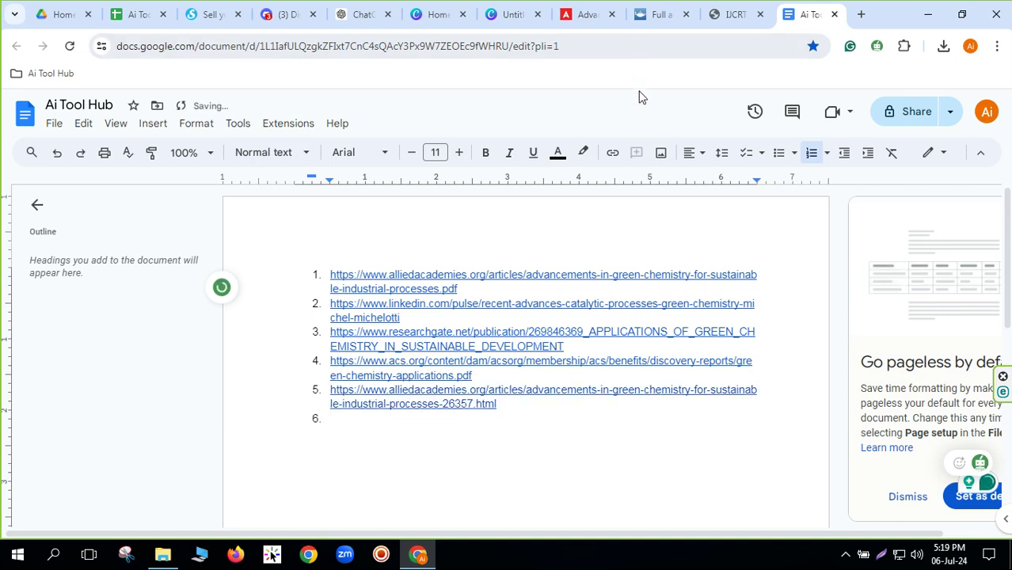
Step: Close both Canva pages and the Allied Academies article
left_click(584, 14)
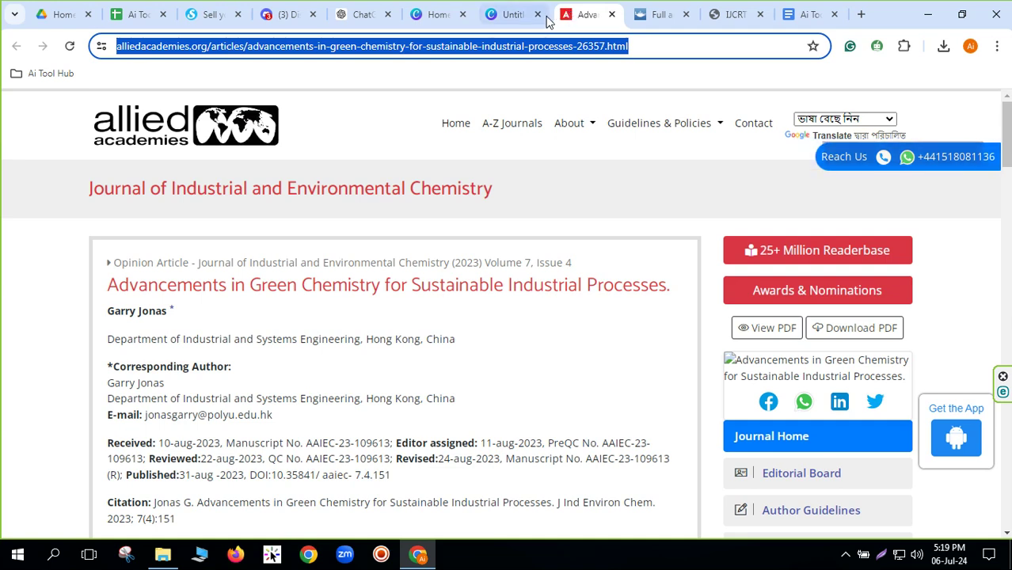
left_click(462, 15)
left_click(443, 17)
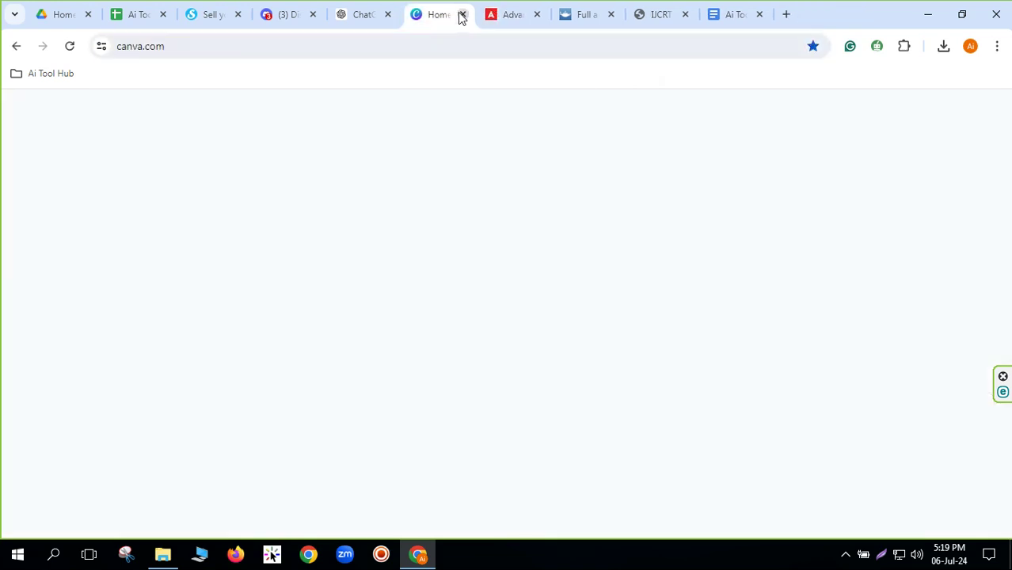
key("ctrl+w")
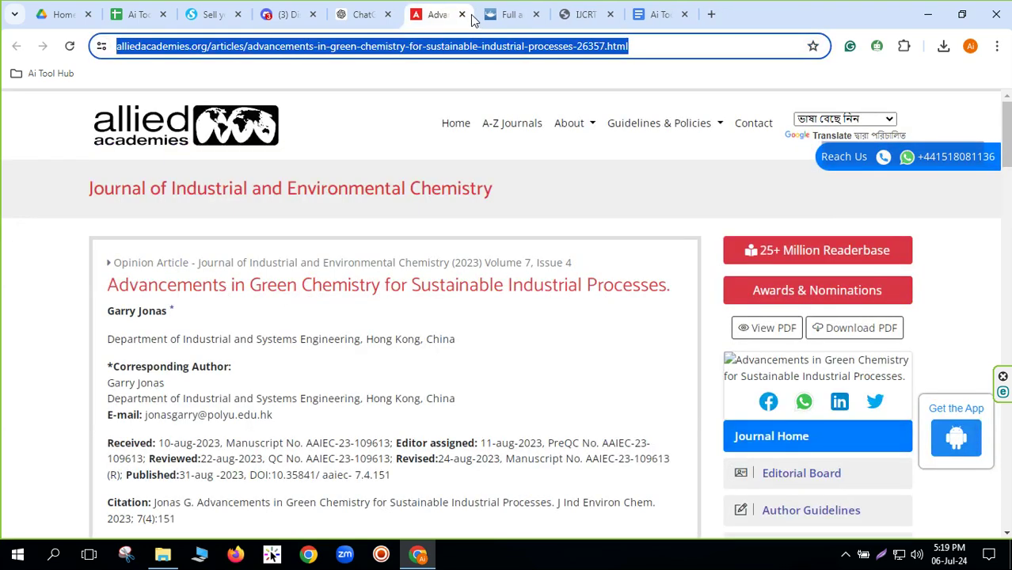
left_click(462, 14)
Step: Add the Taylor & Francis article's web address as item 6 of the document's list, start a new item and close the article
left_click(222, 46)
key("ctrl+c")
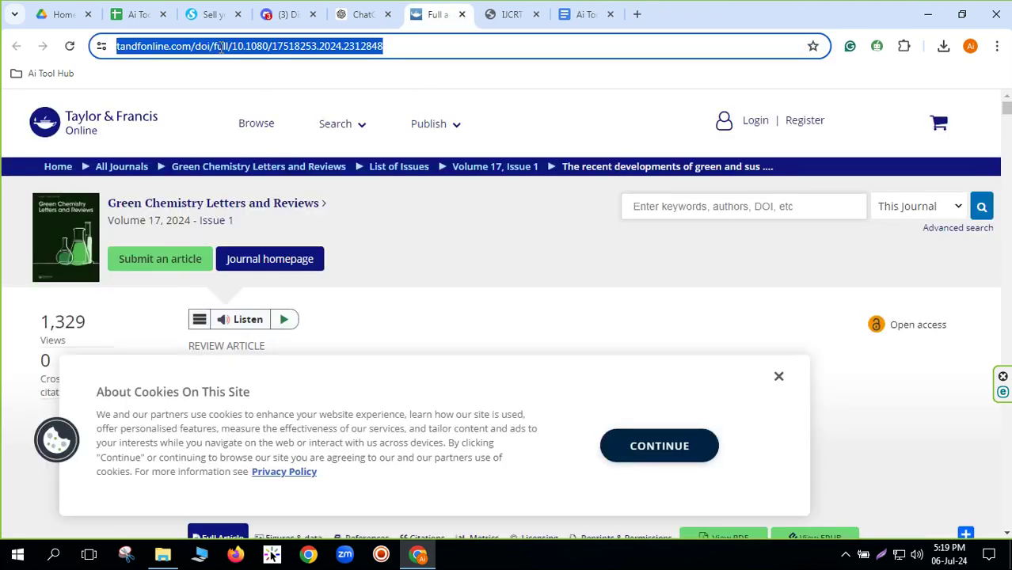
left_click(586, 14)
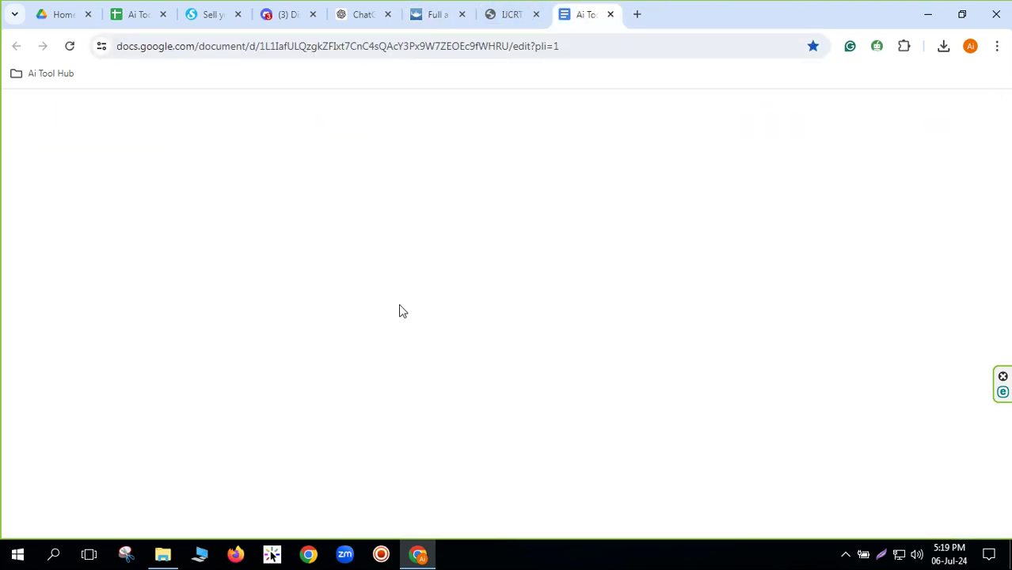
key("ctrl+v")
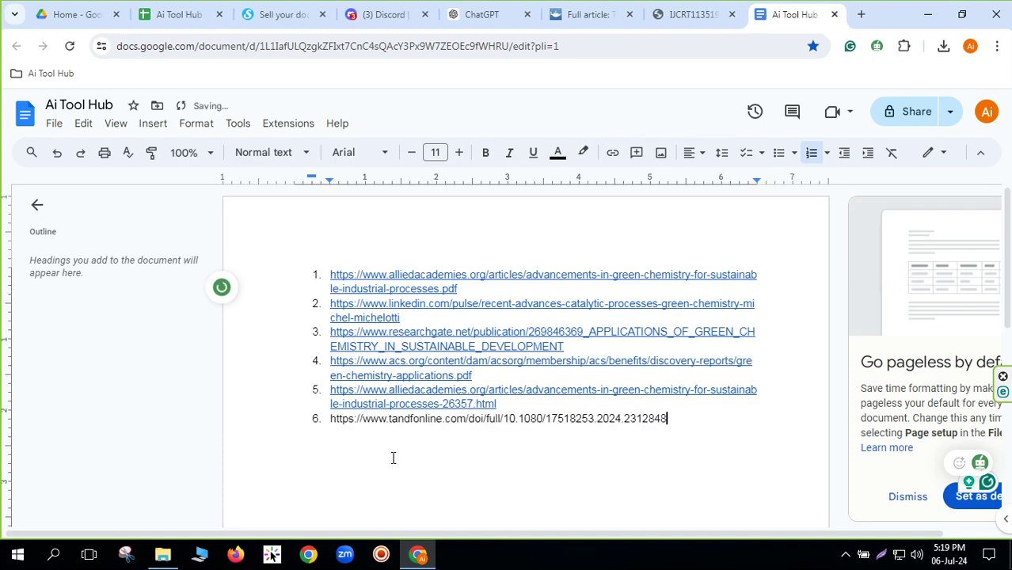
key("Return")
left_click(599, 14)
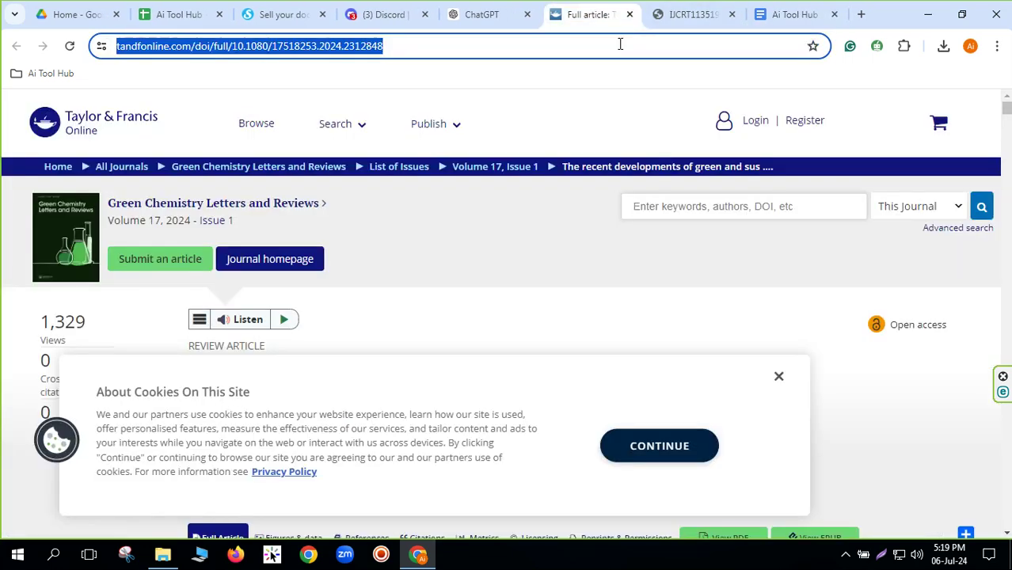
key("ctrl+w")
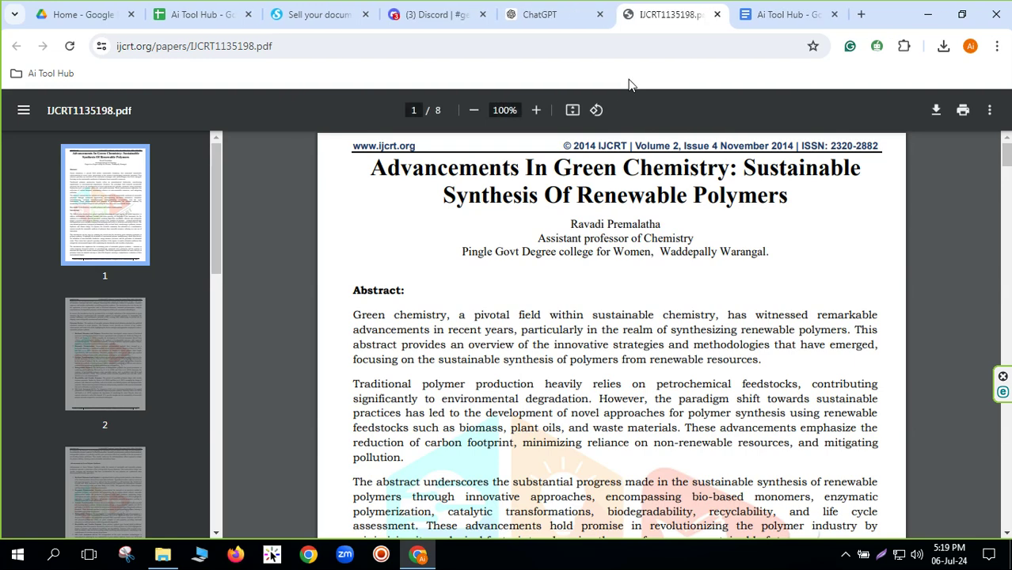
Step: Add the web address of IJCRT1135198.pdf as item 7 of the document's list and close the PDF
left_click(221, 46)
key("ctrl+c")
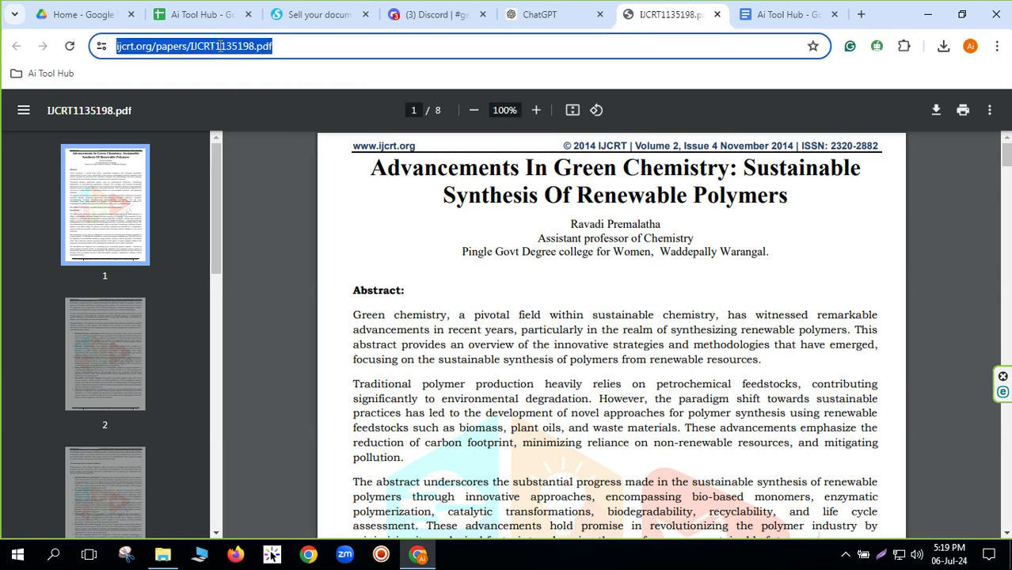
left_click(783, 14)
key("ctrl+v")
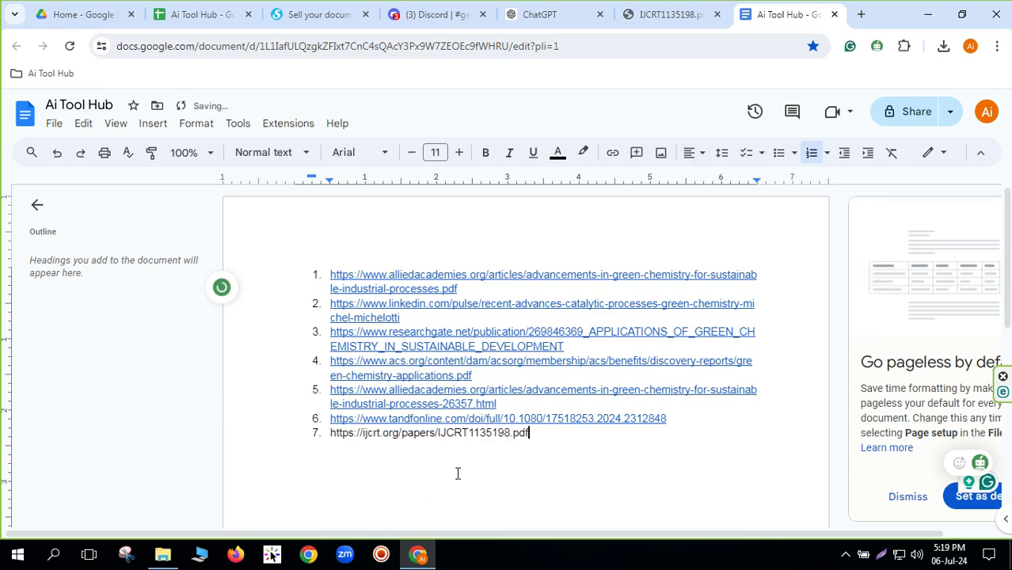
left_click(681, 14)
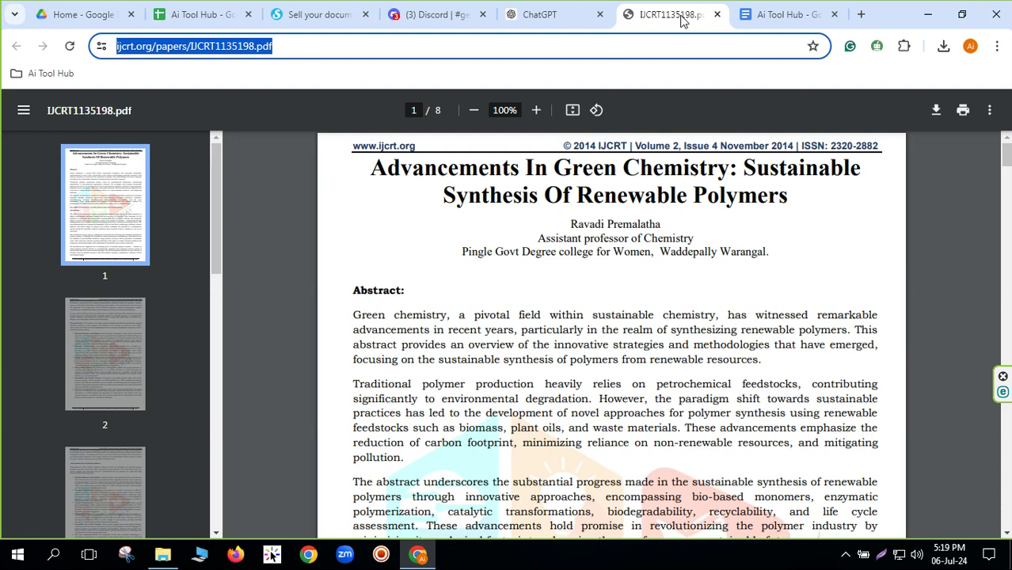
left_click(717, 14)
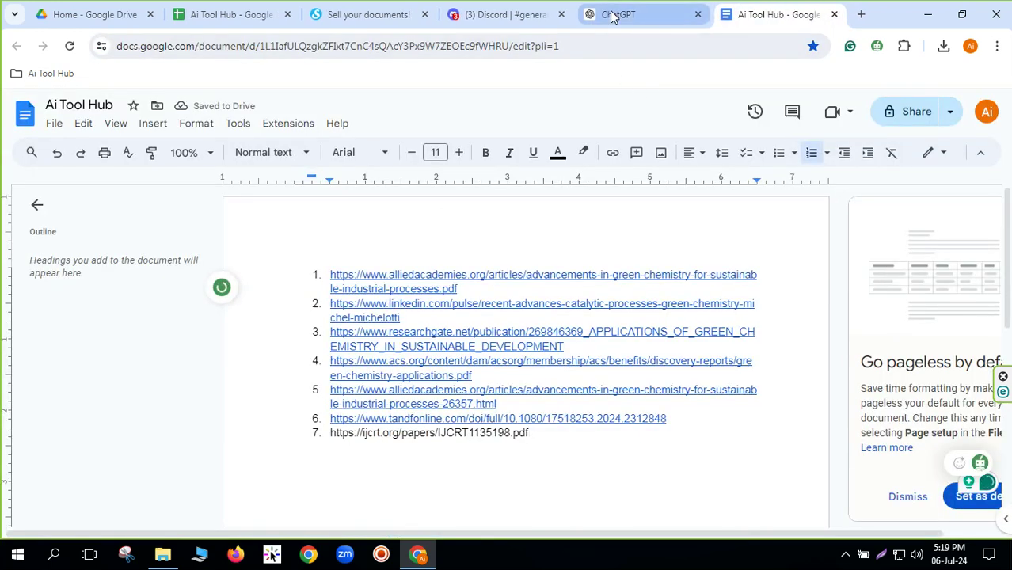
Step: Switch to the ChatGPT conversation and begin a message with "ami tumake kisu ai topic link dissi...."
left_click(609, 15)
left_click(416, 497)
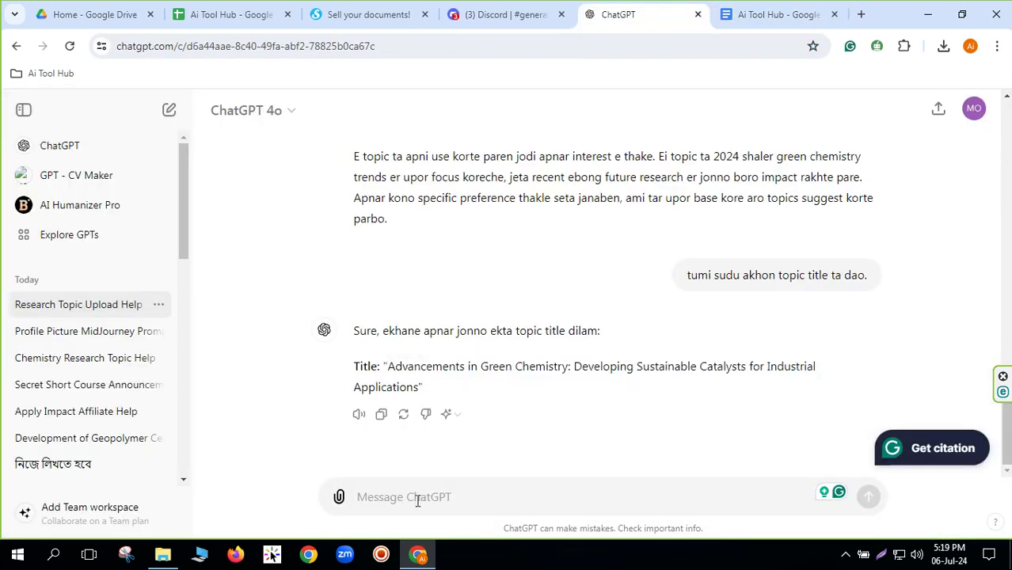
type("ami")
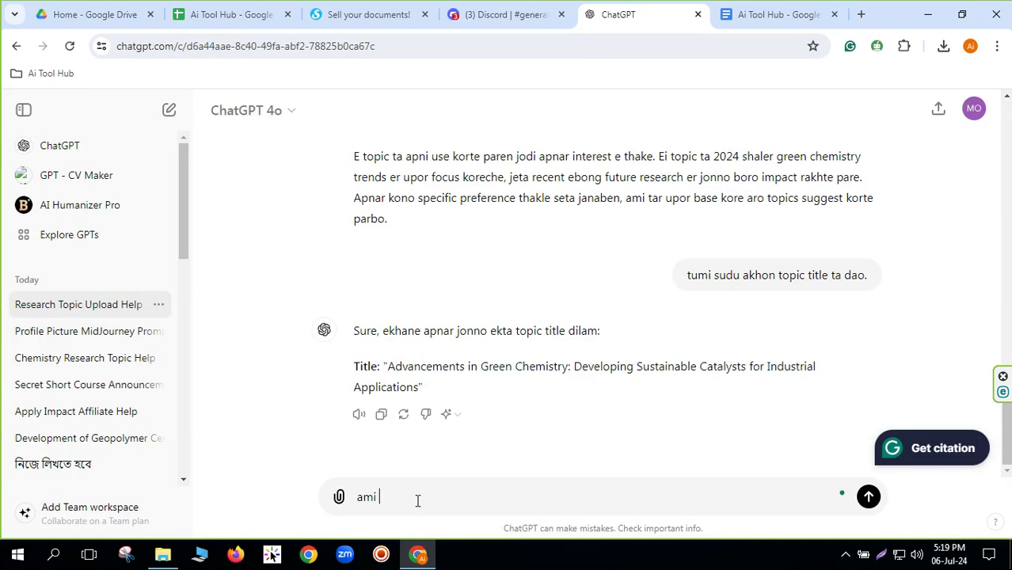
type(" tumake kisu ai to")
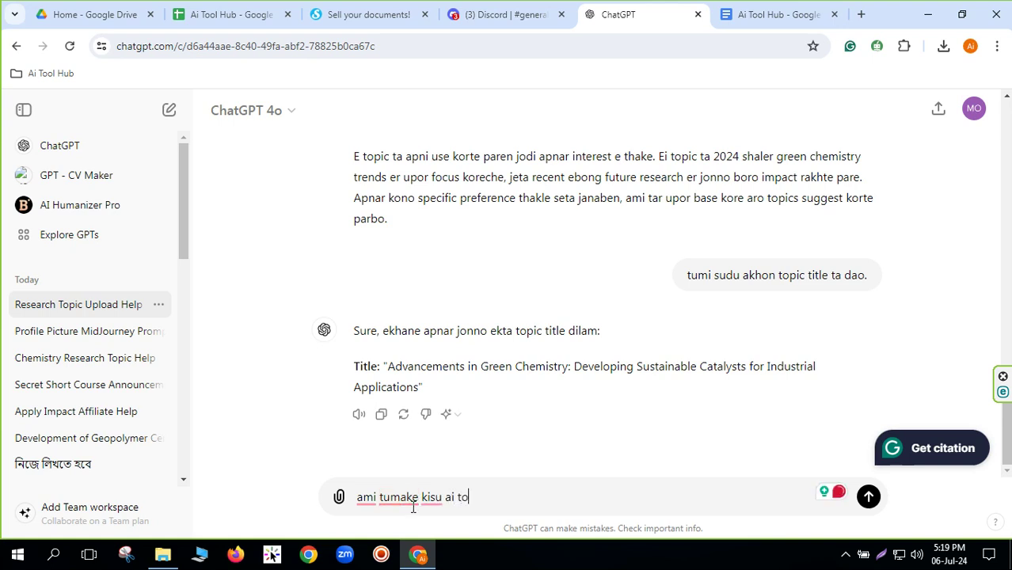
type("pic ")
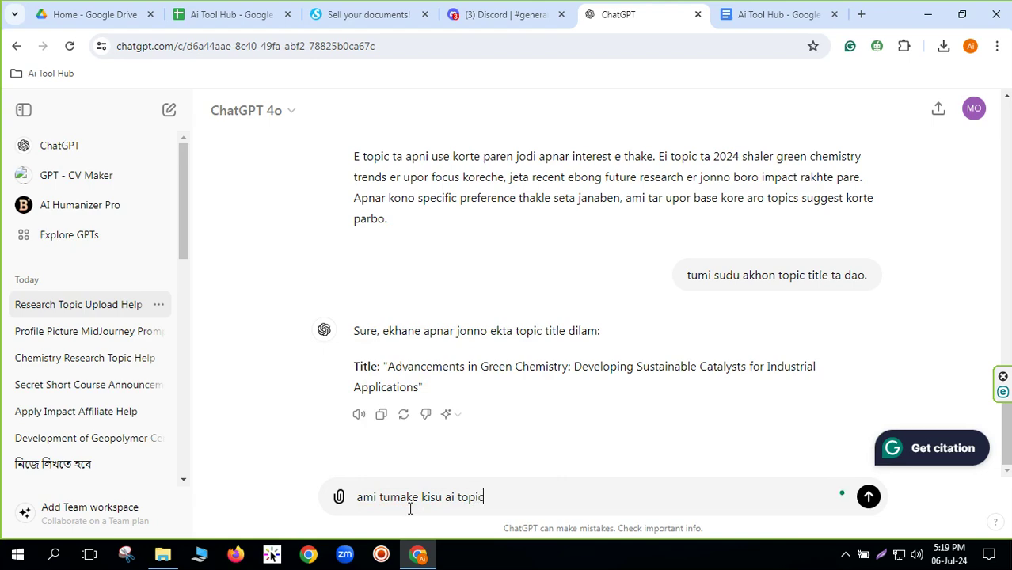
type("link dissi....")
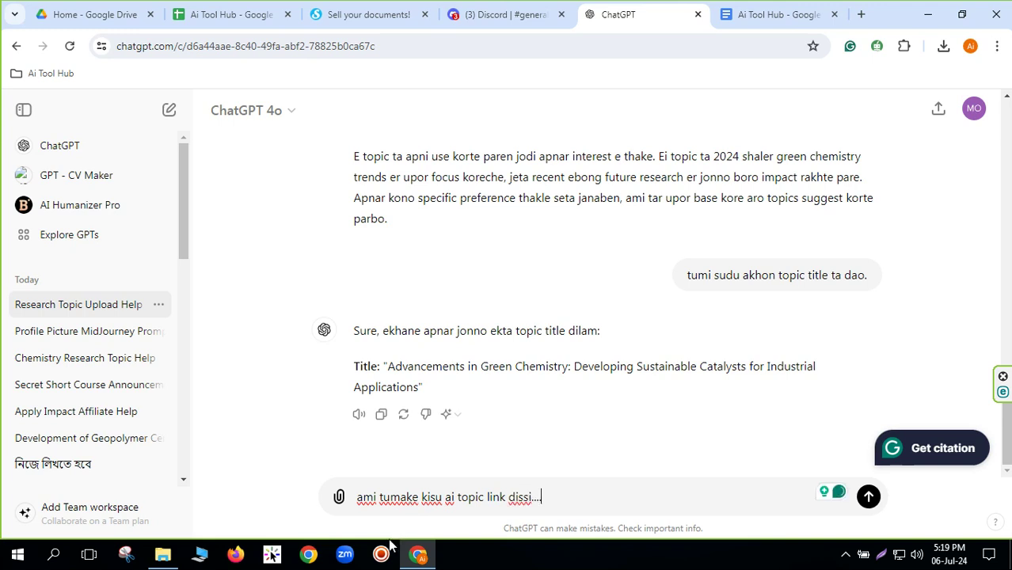
Step: Copy all seven links from the Ai Tool Hub document and paste them into the ChatGPT message draft
left_click(779, 15)
left_click_drag(330, 274, 544, 441)
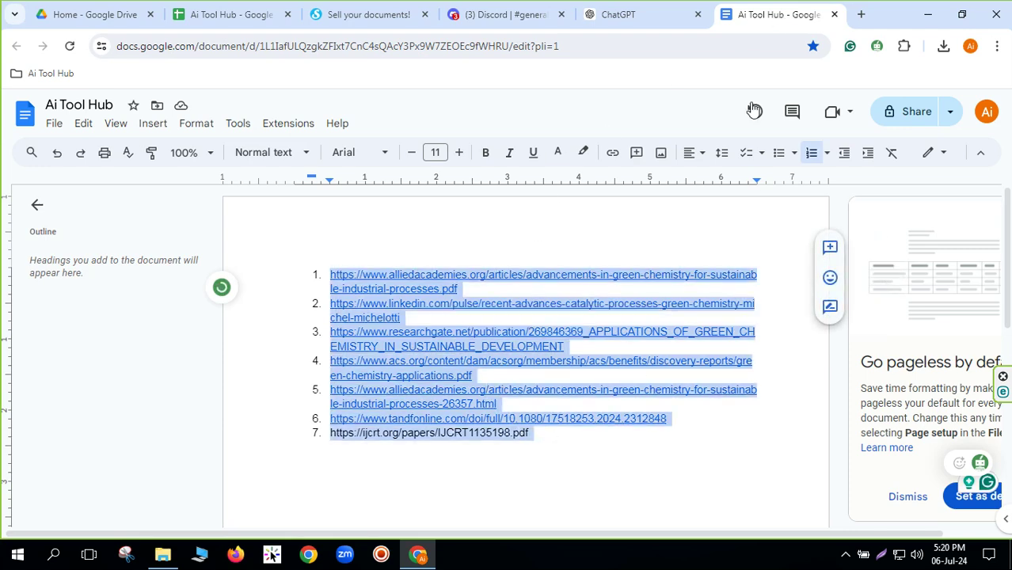
left_click(620, 15)
key("ctrl+v")
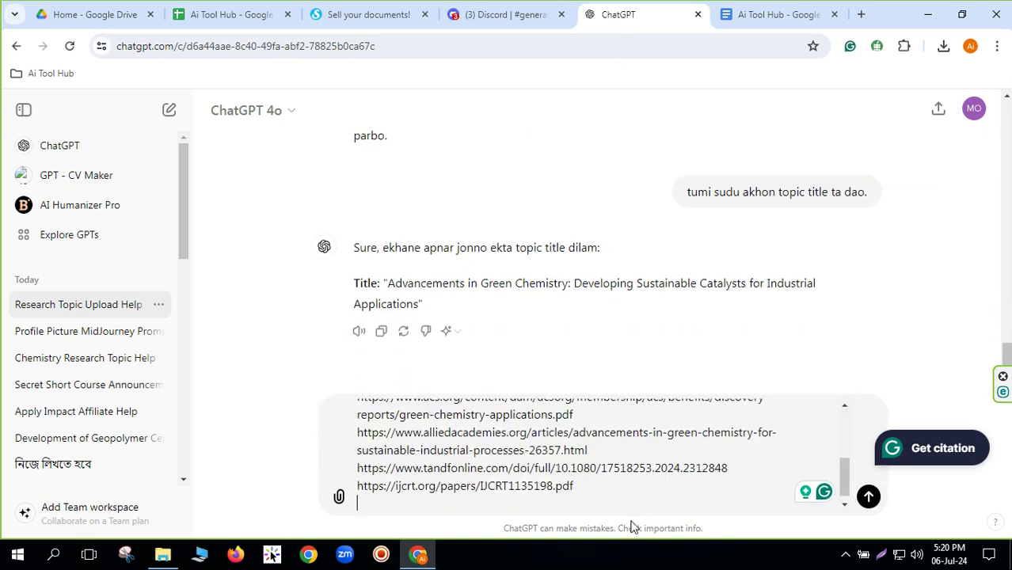
Step: Add the line "tumi prothome link gulu k resesrce" below the pasted links in the message draft
type("tum")
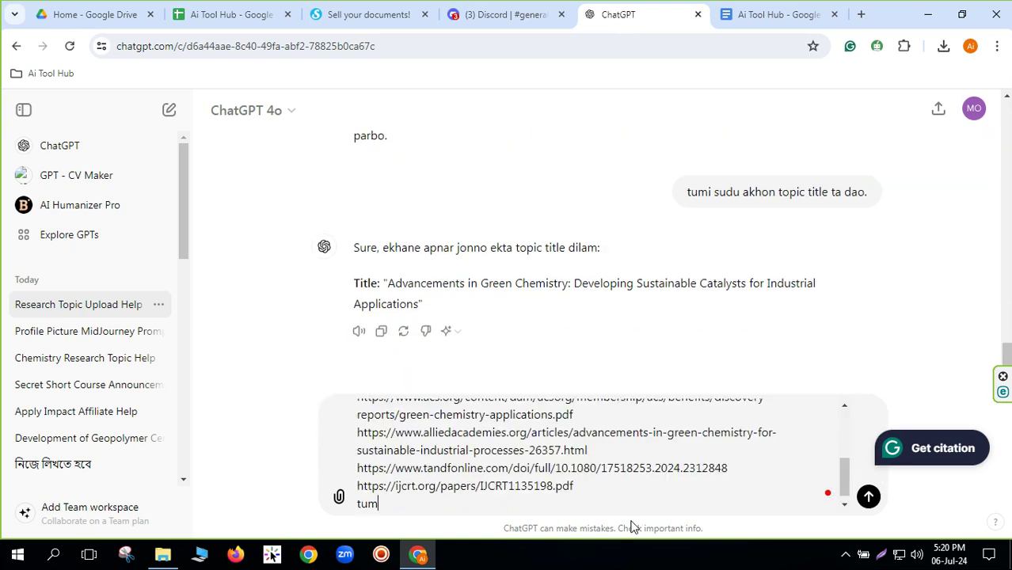
type("i prothome")
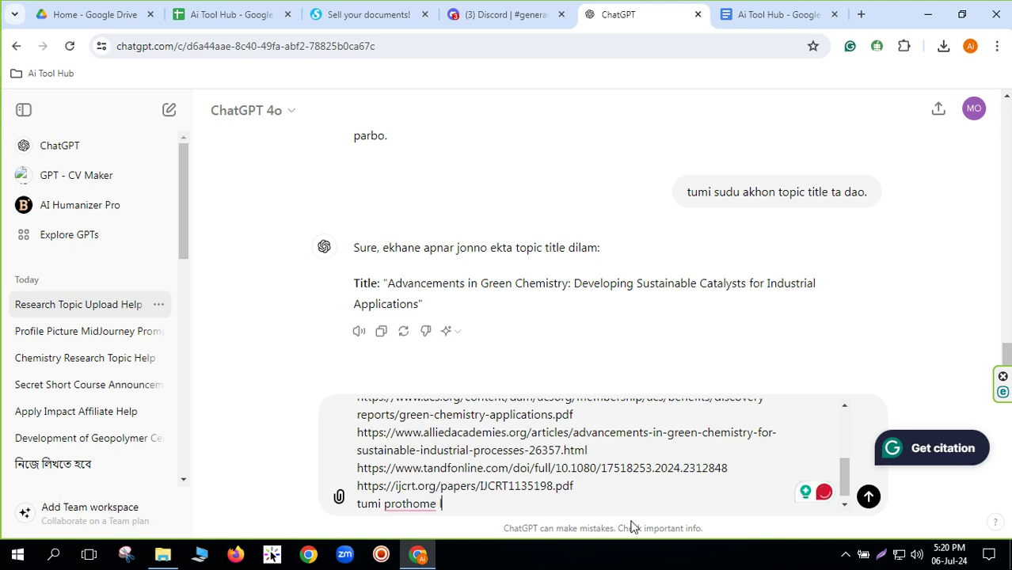
type(" link")
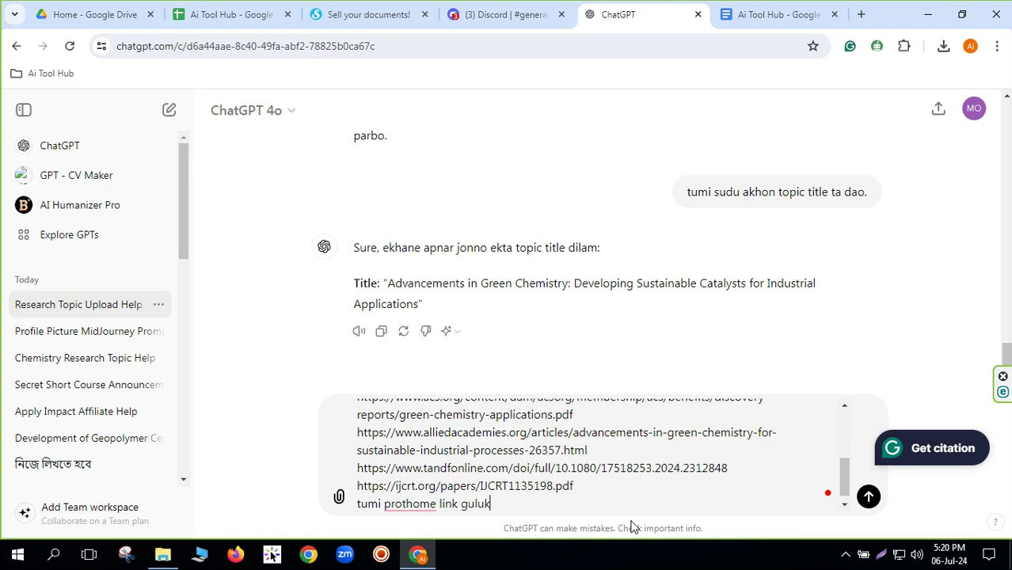
type(" gulu k re")
type("sersc")
type("es")
type("rce")
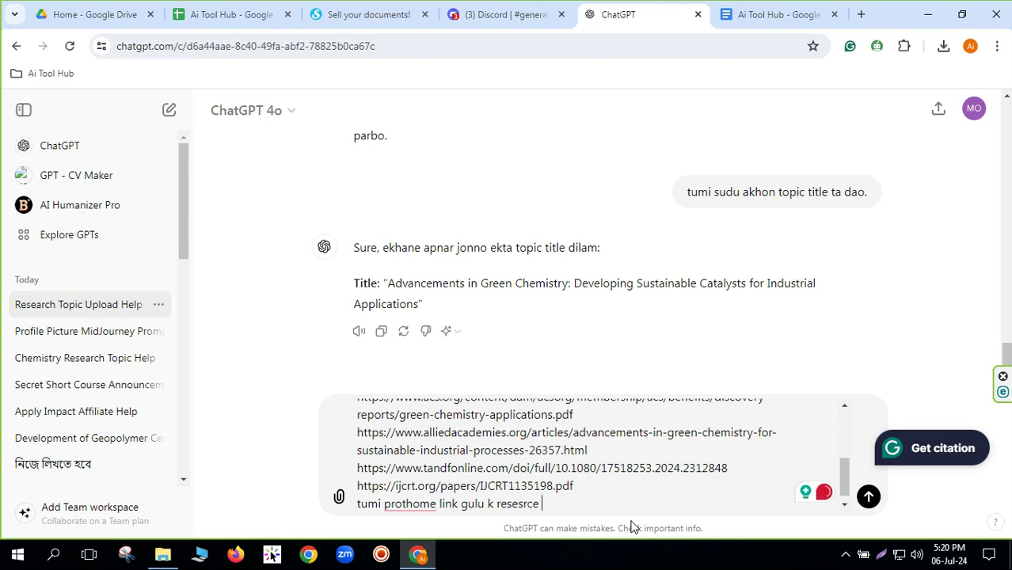
right_click(505, 500)
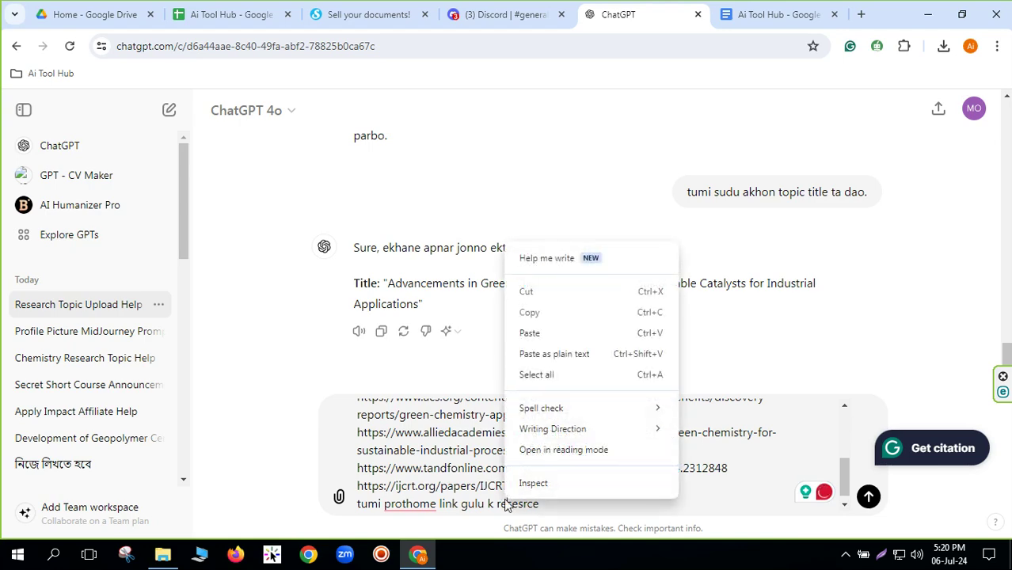
key("Escape")
scroll(518, 473, "up", 5)
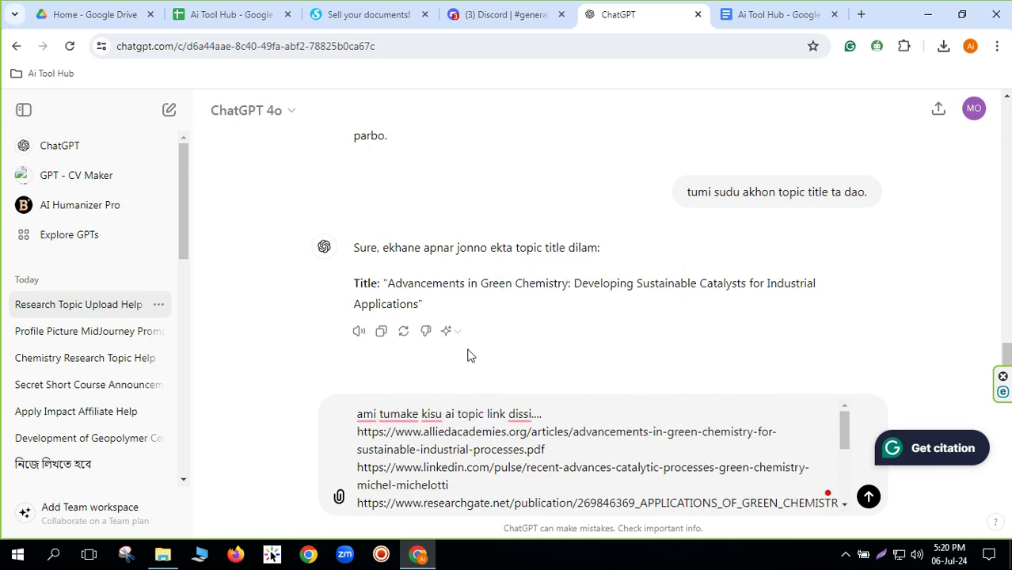
scroll(471, 348, "up", 8)
left_click(602, 369)
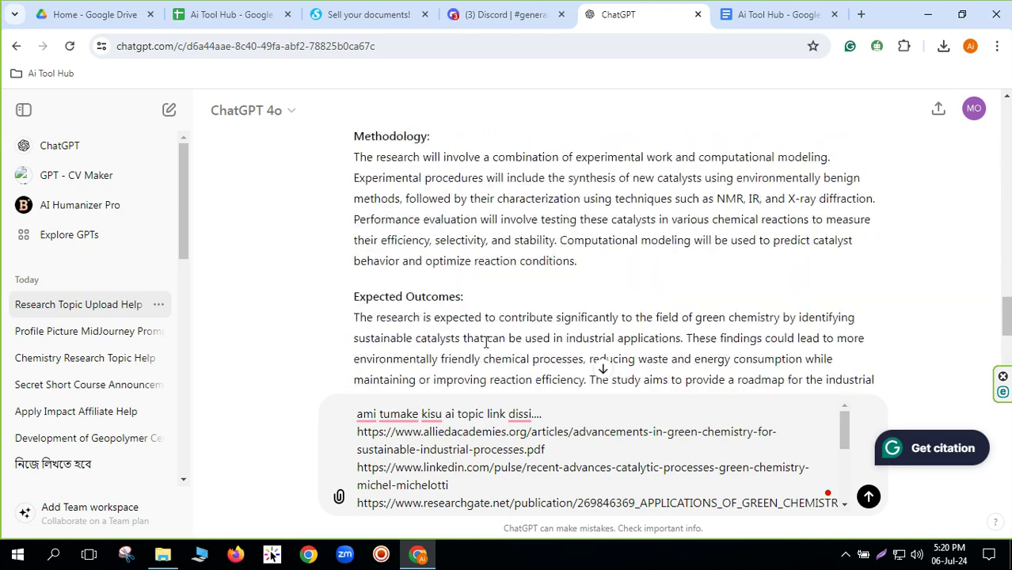
scroll(569, 497, "down", 5)
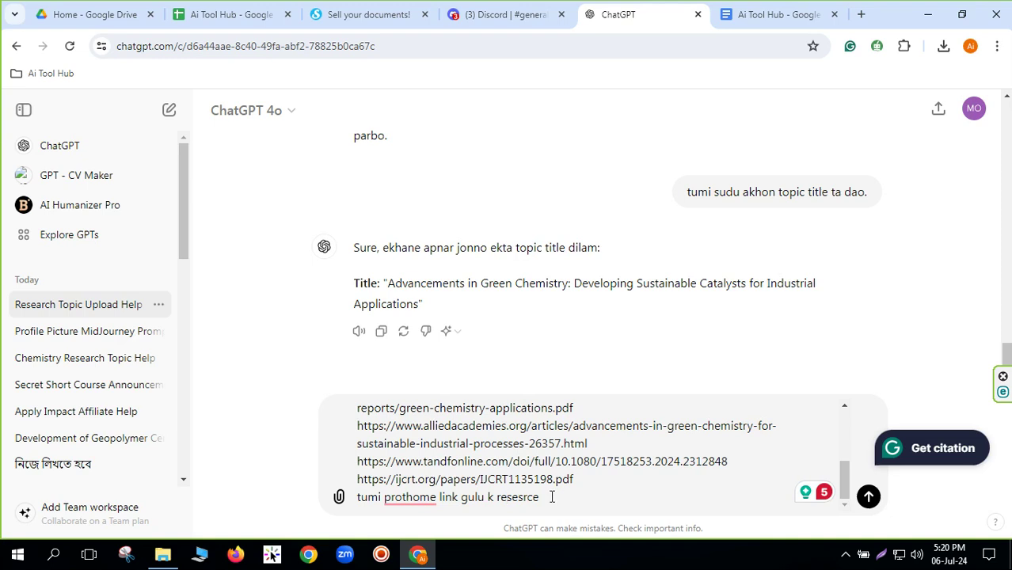
left_click_drag(554, 497, 511, 497)
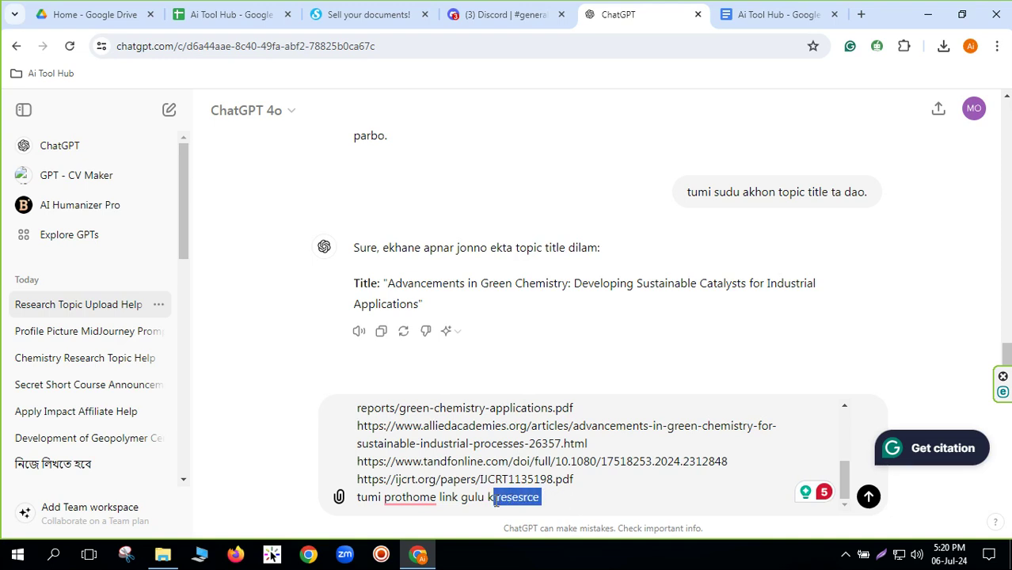
left_click(500, 497)
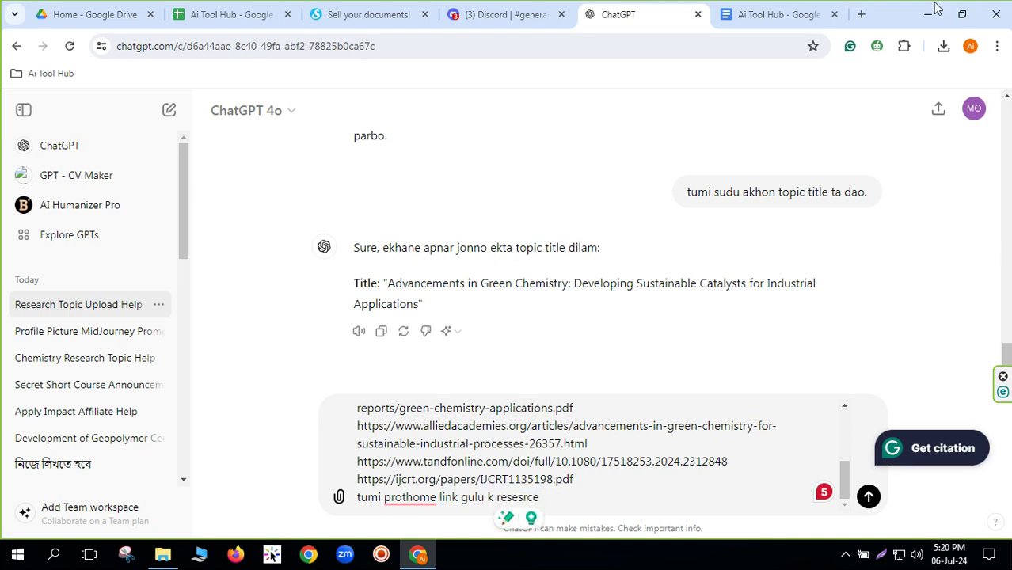
Step: Search Google for "research" in a new browser tab and copy the correctly spelled word
left_click(860, 15)
type("rec")
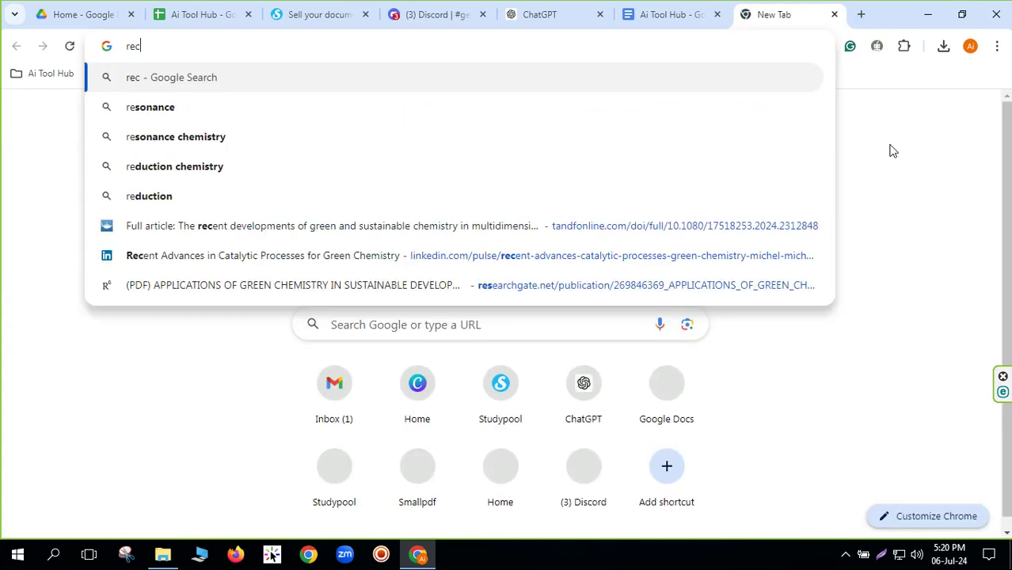
type("hearch")
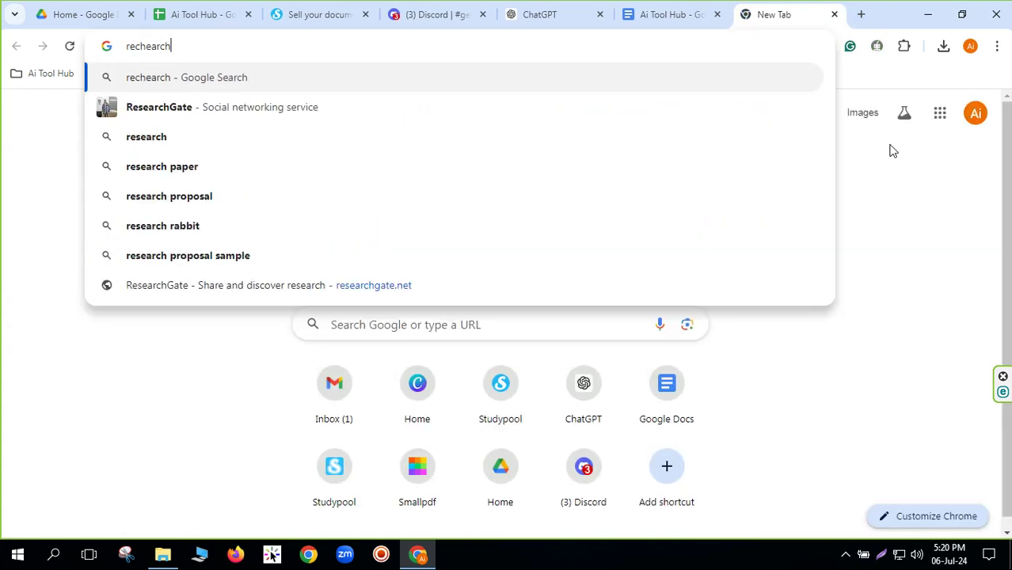
left_click(167, 139)
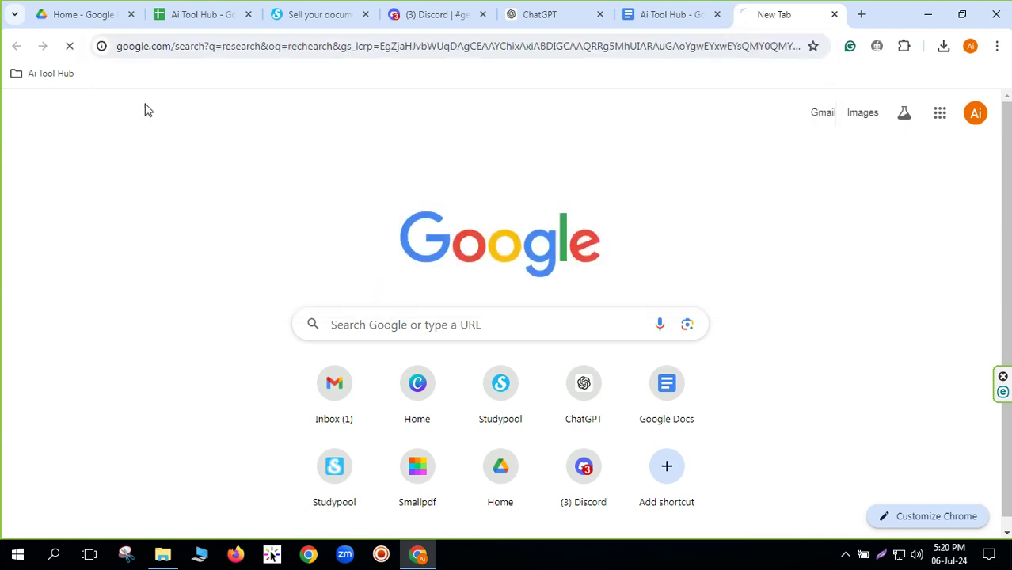
double_click(155, 123)
key("ctrl+c")
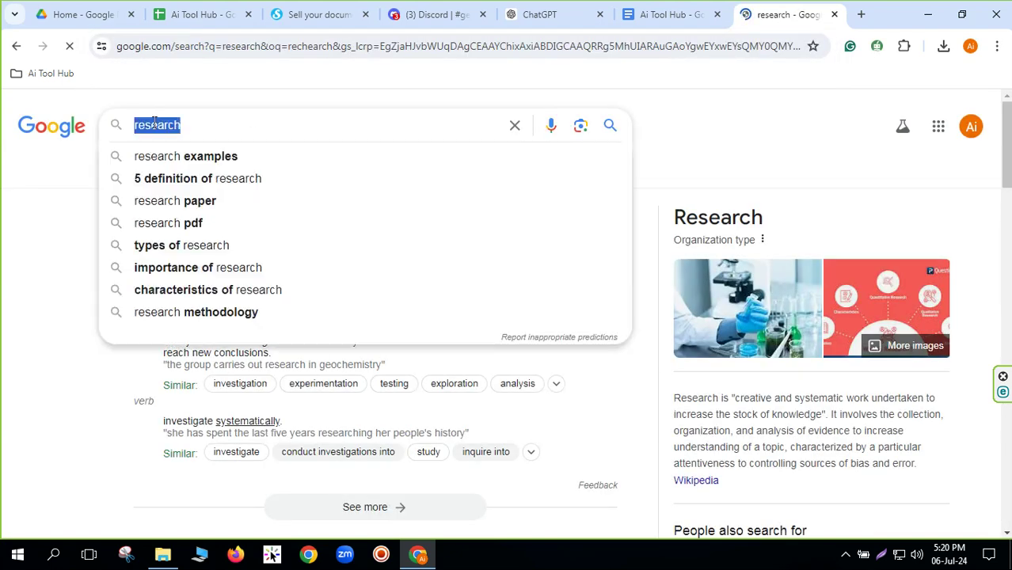
Step: Return to the ChatGPT draft and replace the misspelled "resesrce" with the copied word "research"
left_click(546, 16)
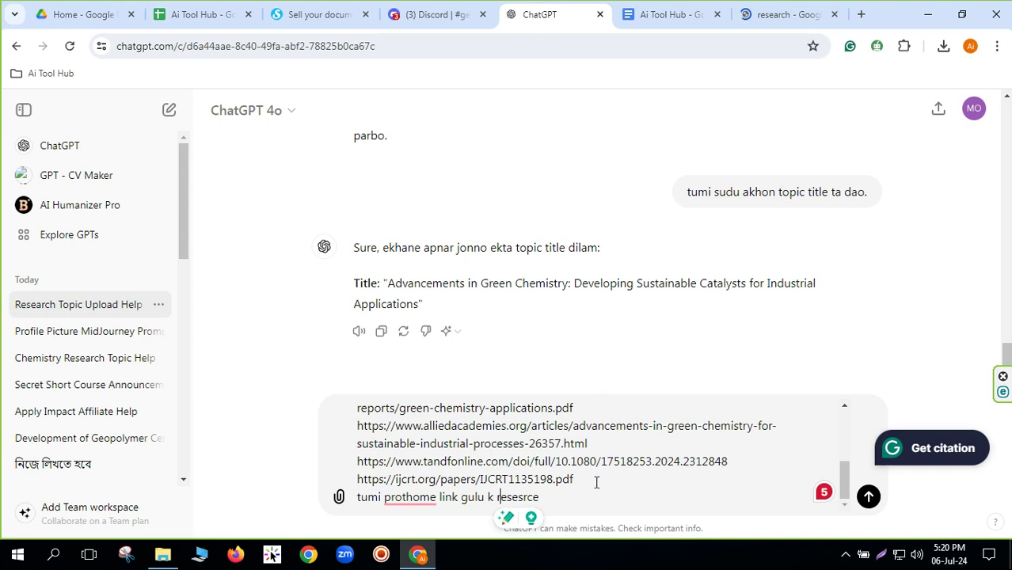
double_click(515, 497)
key("ctrl+v")
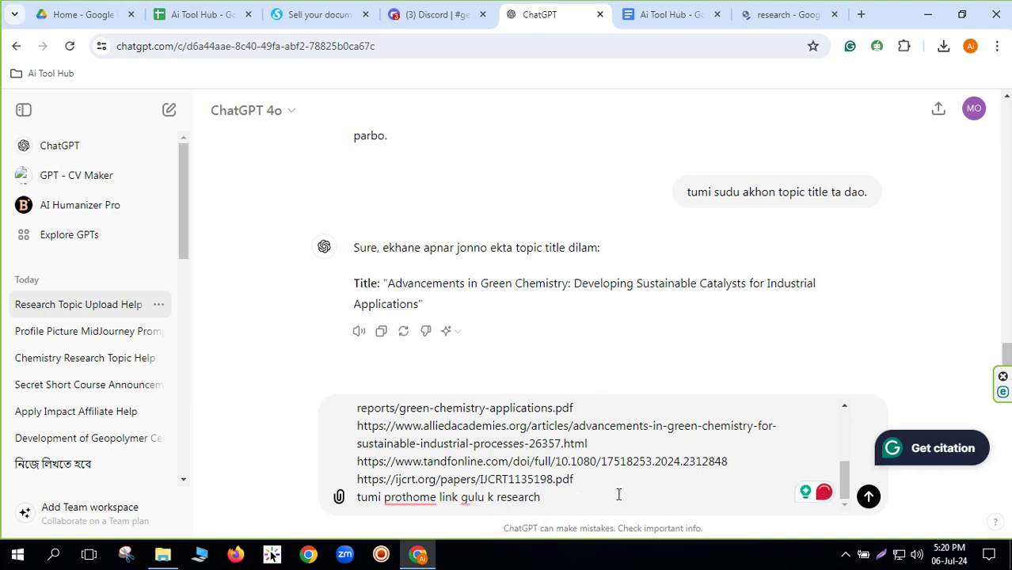
Step: Continue the draft's last line with the word "amake" after "research"
type("kore")
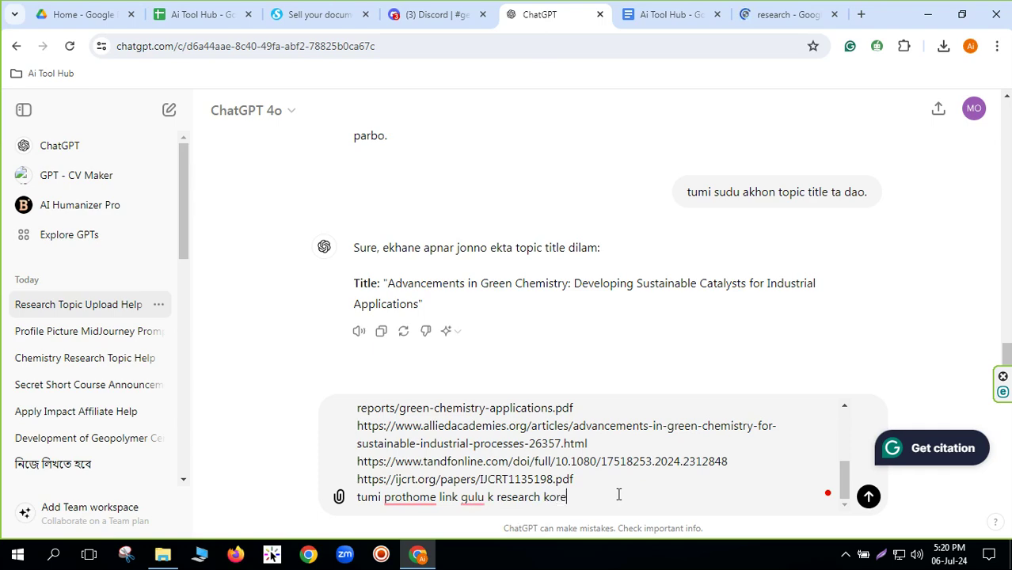
key("BackSpace")
key("BackSpace")
key("BackSpace")
key("BackSpace")
type("more ama")
key("BackSpace")
key("BackSpace")
key("BackSpace")
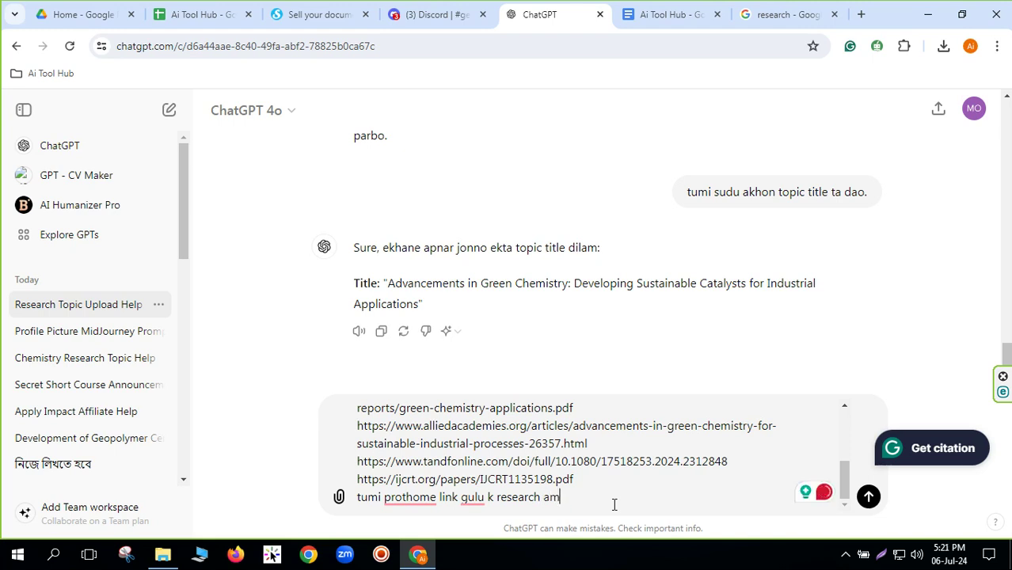
key("BackSpace")
key("BackSpace")
type("make")
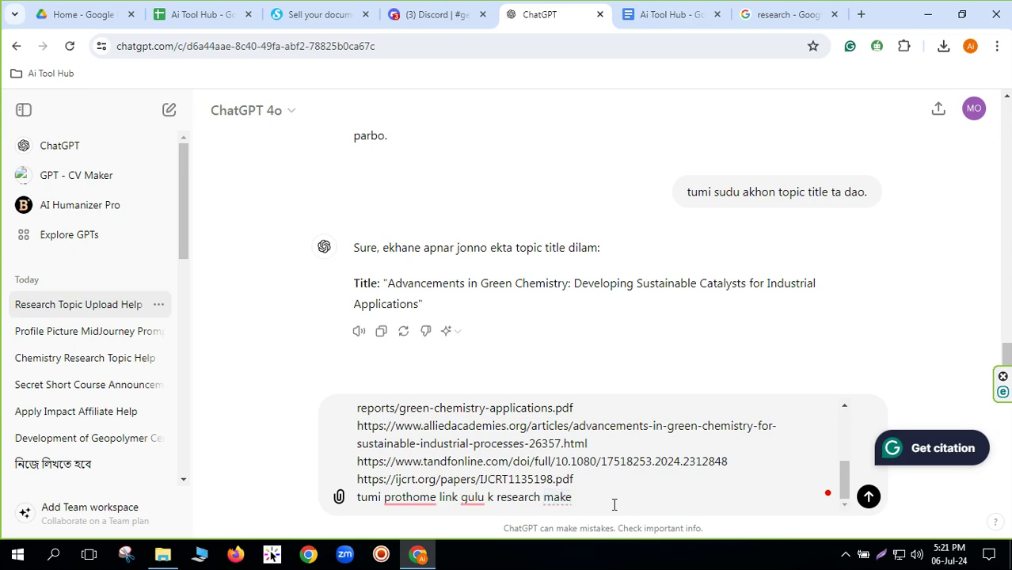
key("ctrl+z")
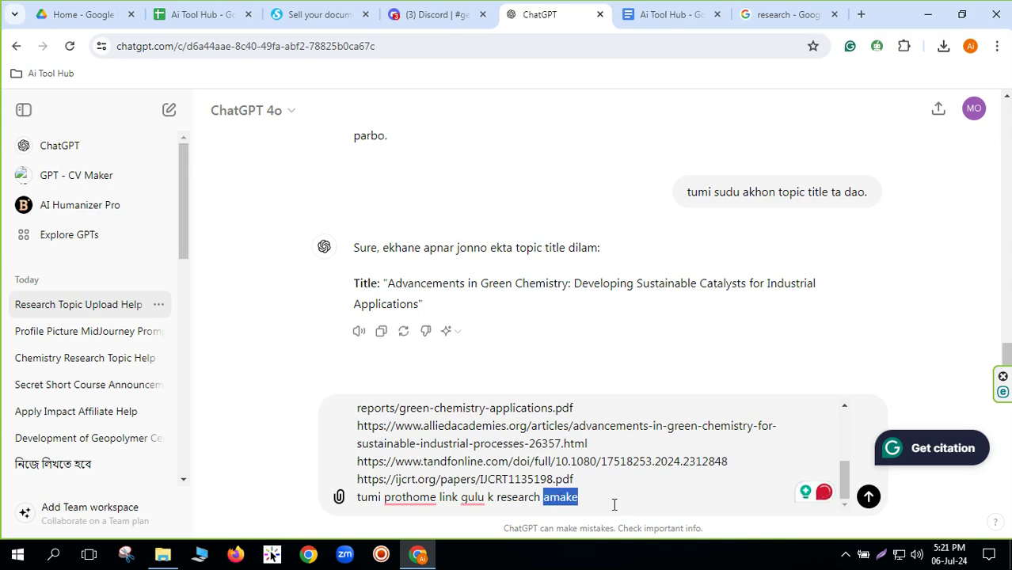
key("Right")
Step: End the message with "knock dao." and send it to ChatGPT
type("kbn")
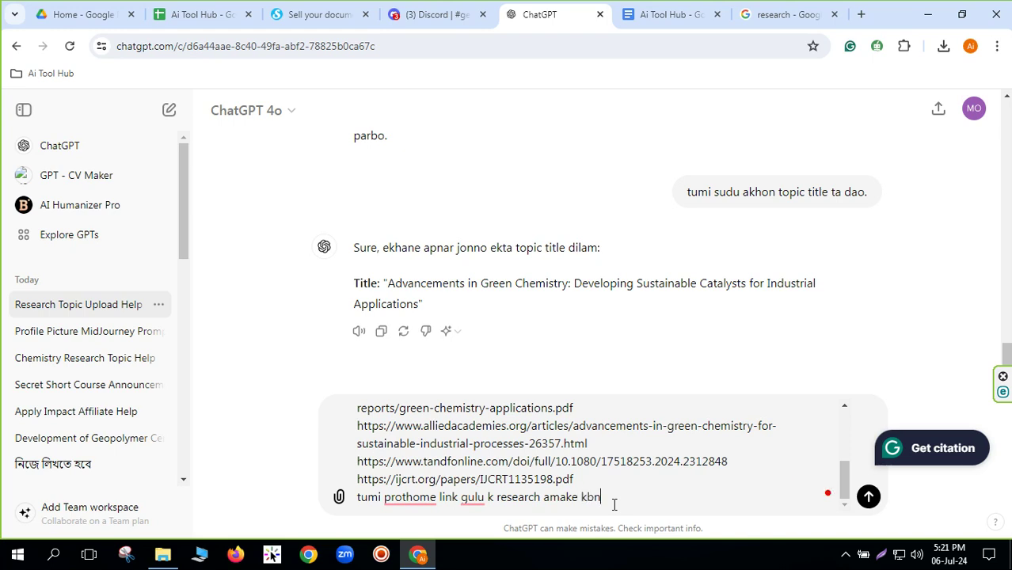
key("BackSpace")
key("BackSpace")
type("nock dao.")
key("Return")
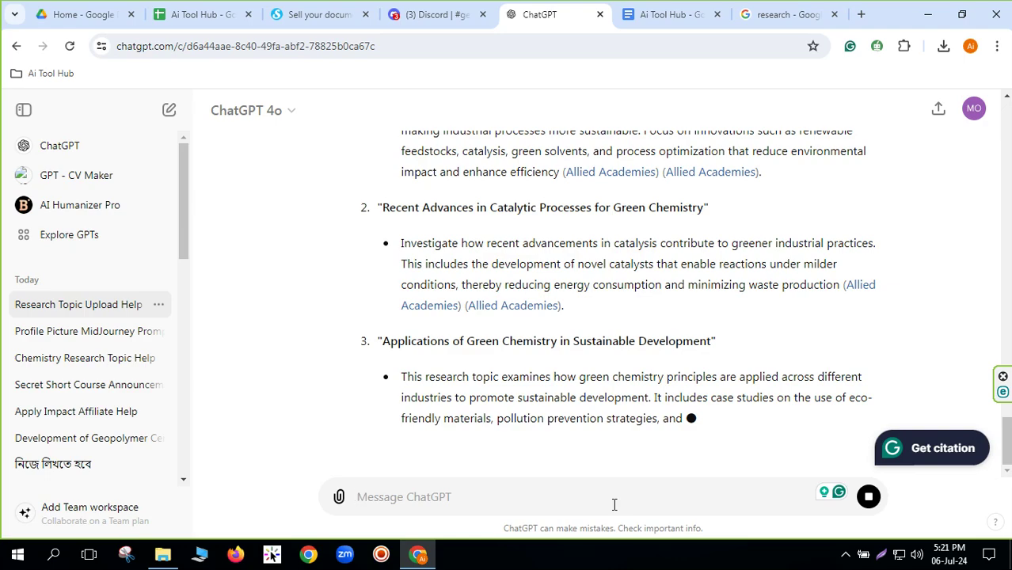
Step: Review ChatGPT's reply on the links together with the sent prompt and the earlier topic title
scroll(445, 353, "up", 5)
scroll(555, 356, "down", 5)
scroll(708, 414, "up", 1)
scroll(720, 423, "down", 1)
scroll(530, 360, "up", 4)
scroll(530, 361, "down", 4)
scroll(665, 382, "up", 5)
scroll(657, 379, "down", 10)
scroll(646, 375, "up", 10)
scroll(637, 373, "down", 6)
scroll(591, 411, "up", 10)
scroll(510, 373, "down", 15)
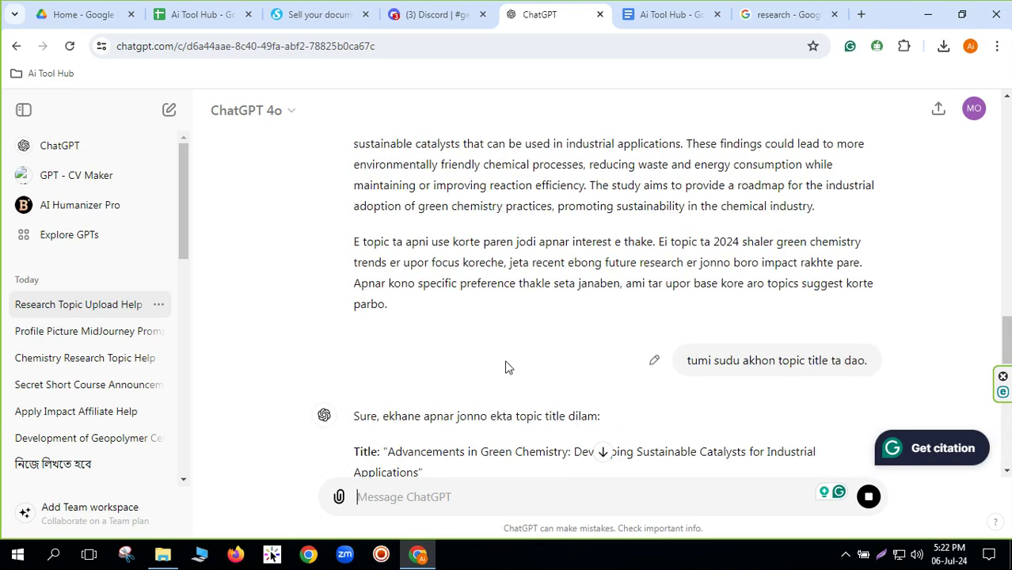
scroll(508, 367, "down", 4)
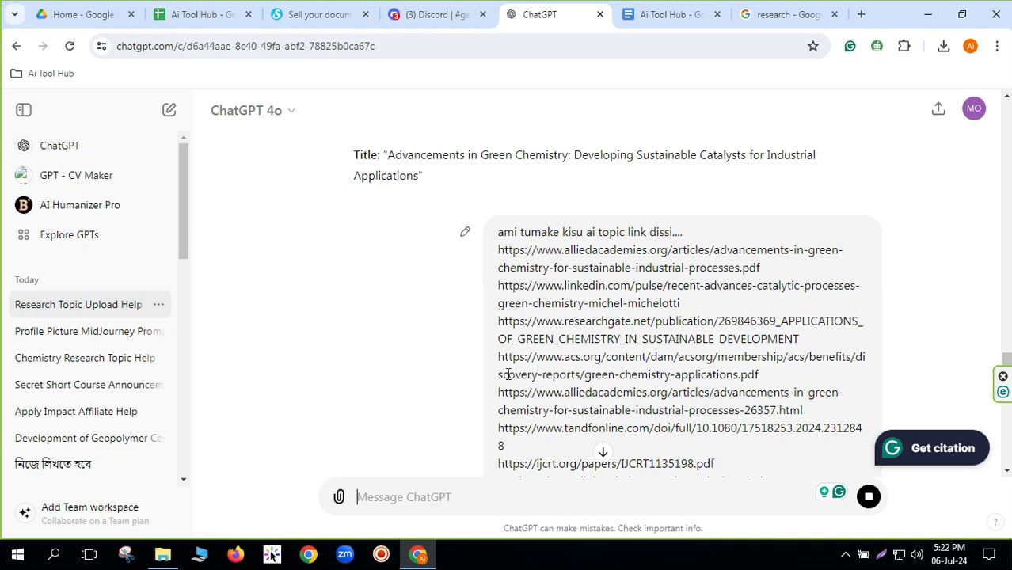
scroll(481, 357, "down", 10)
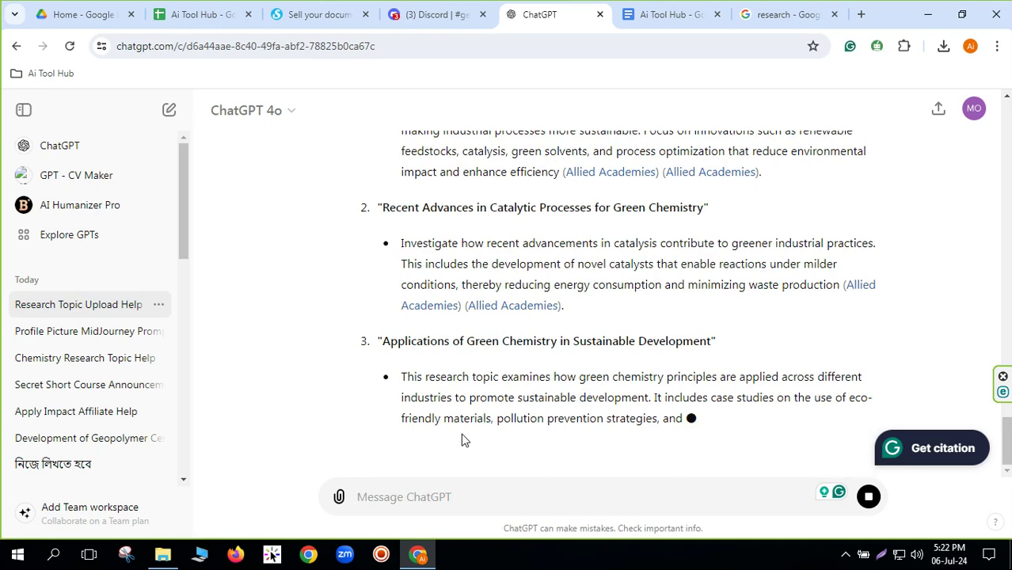
scroll(471, 436, "up", 12)
scroll(487, 392, "down", 4)
scroll(487, 392, "up", 5)
scroll(515, 404, "down", 15)
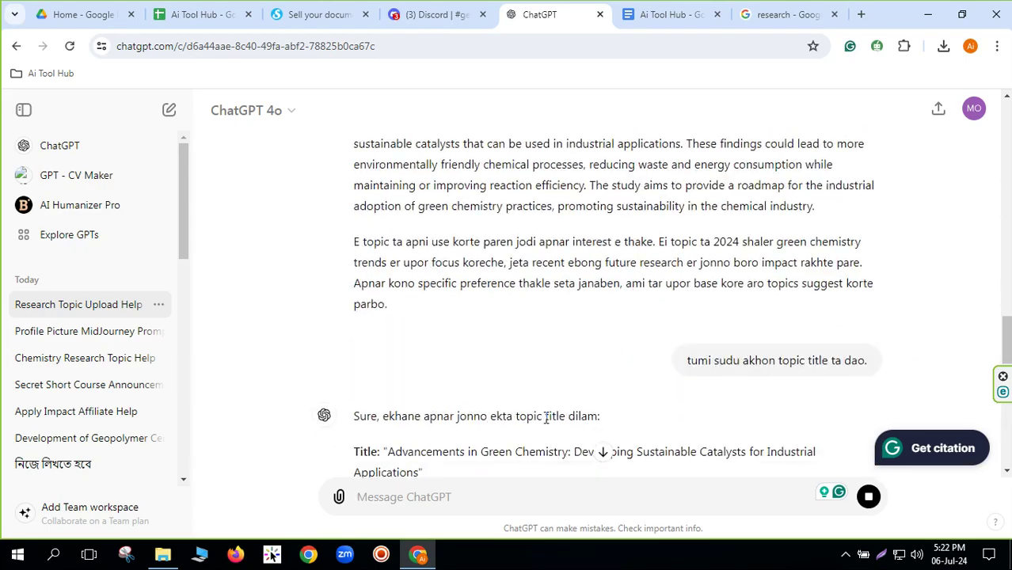
scroll(547, 418, "down", 4)
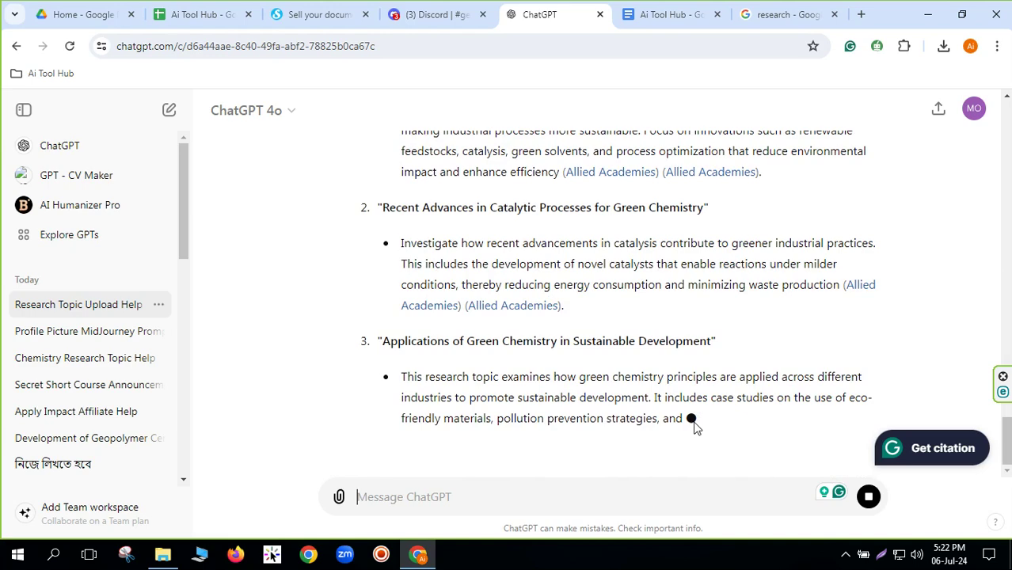
Step: Stop the reply being generated and copy the sent message, from its start through "research", into a new draft
left_click(869, 496)
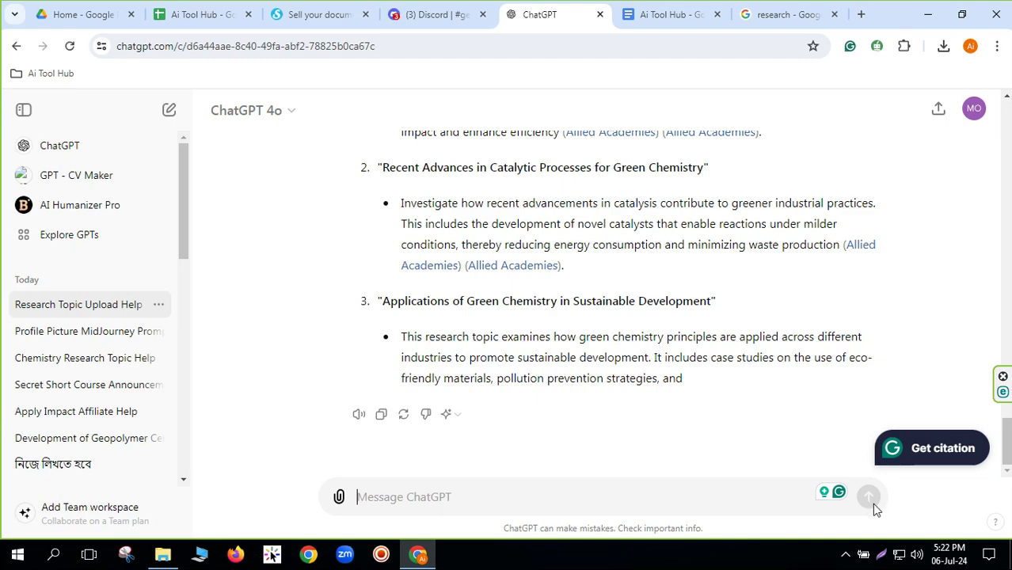
scroll(621, 372, "up", 1)
scroll(621, 372, "up", 1)
scroll(620, 372, "down", 2)
scroll(621, 372, "up", 9)
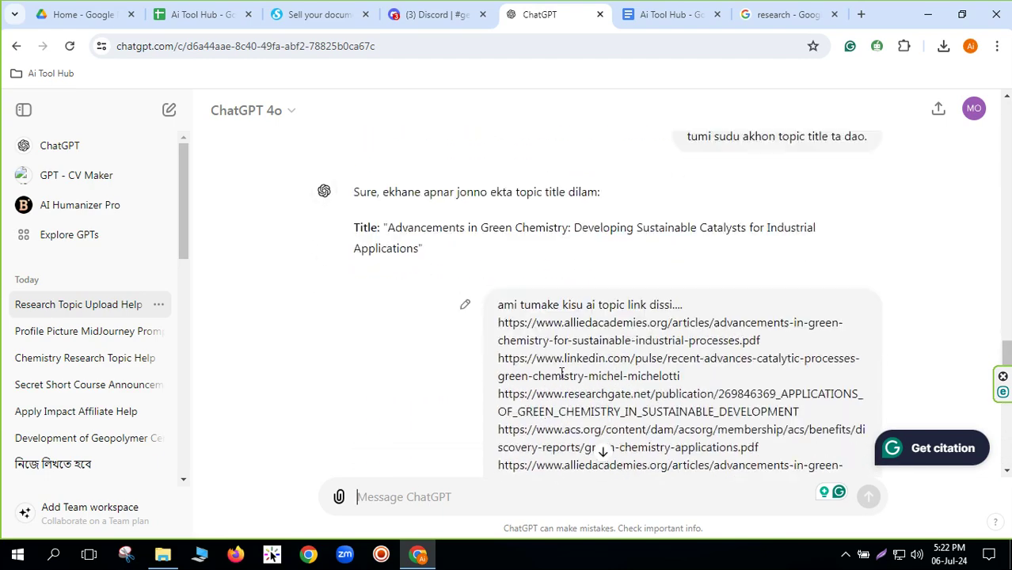
scroll(511, 451, "down", 3)
left_click_drag(500, 193, 673, 454)
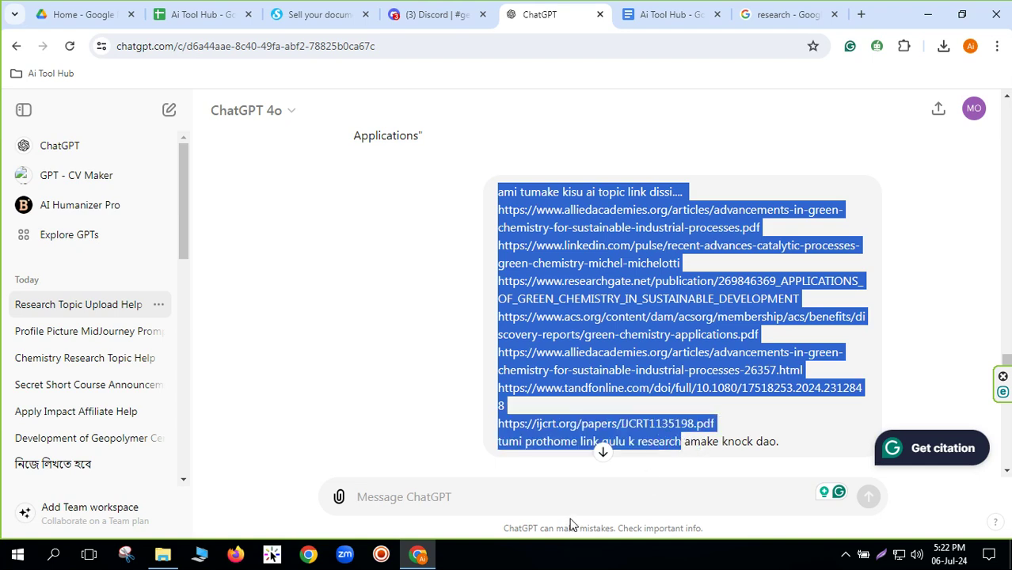
left_click(467, 503)
key("ctrl+v")
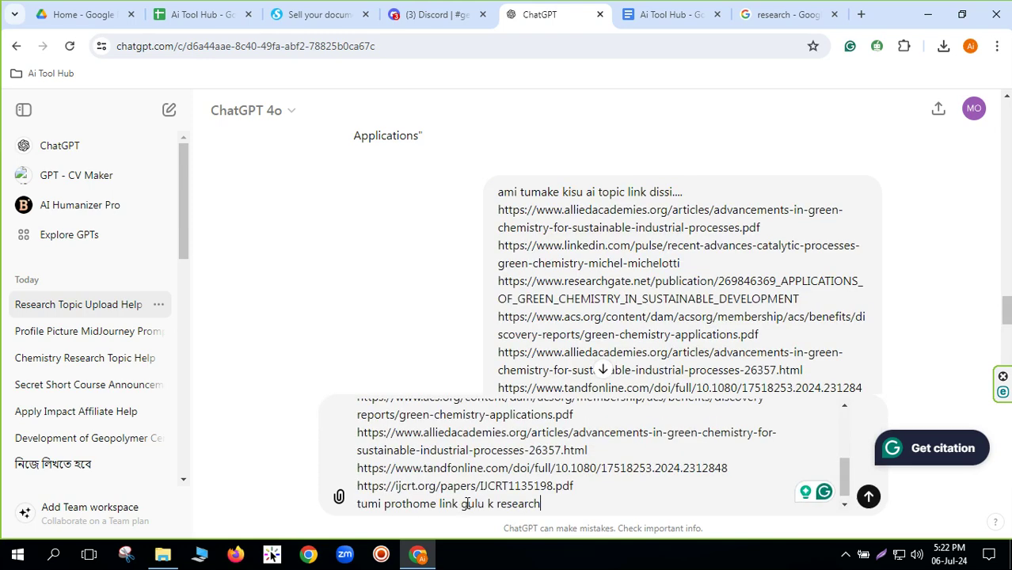
Step: Continue the draft's last line after "research" with "kore amake 2000 word er upore akta unique content"
type("k")
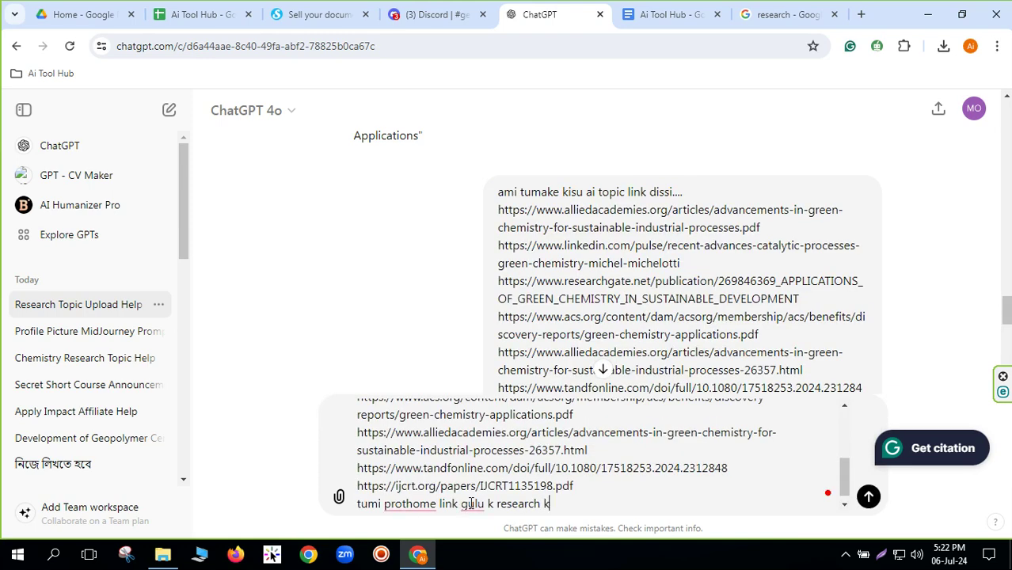
type("ore amake 200")
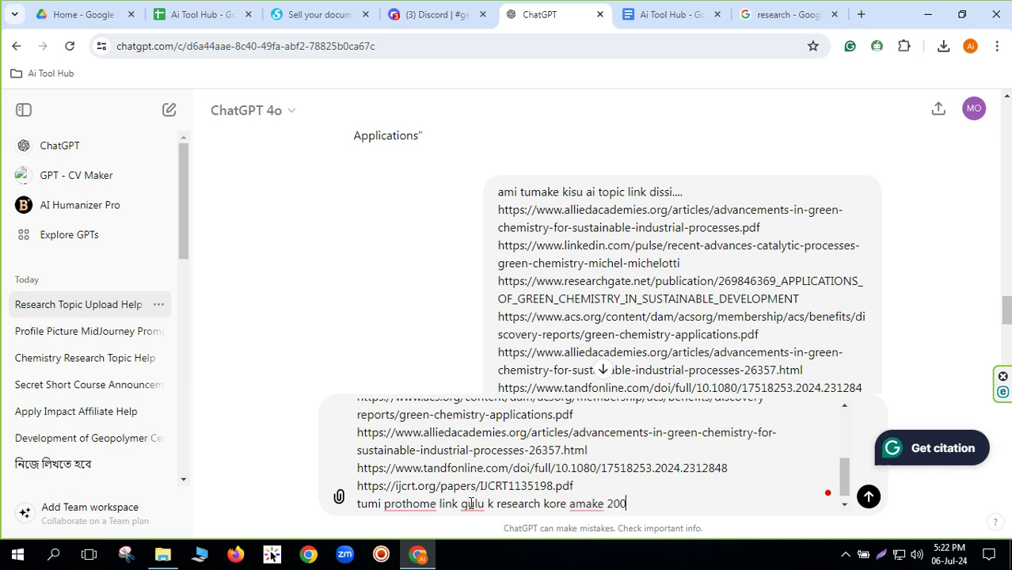
type("0 word er upore akta")
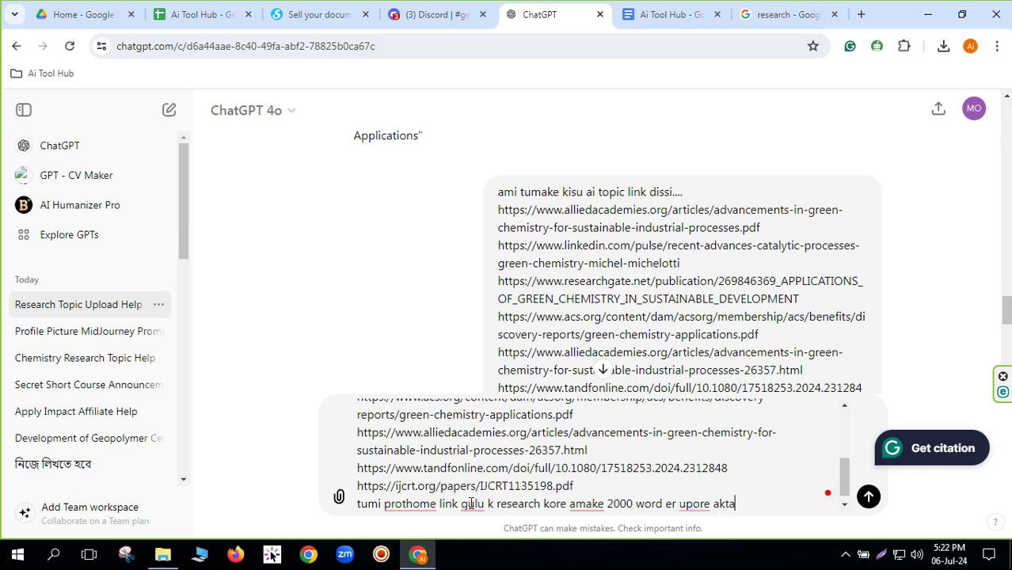
type(" unique ")
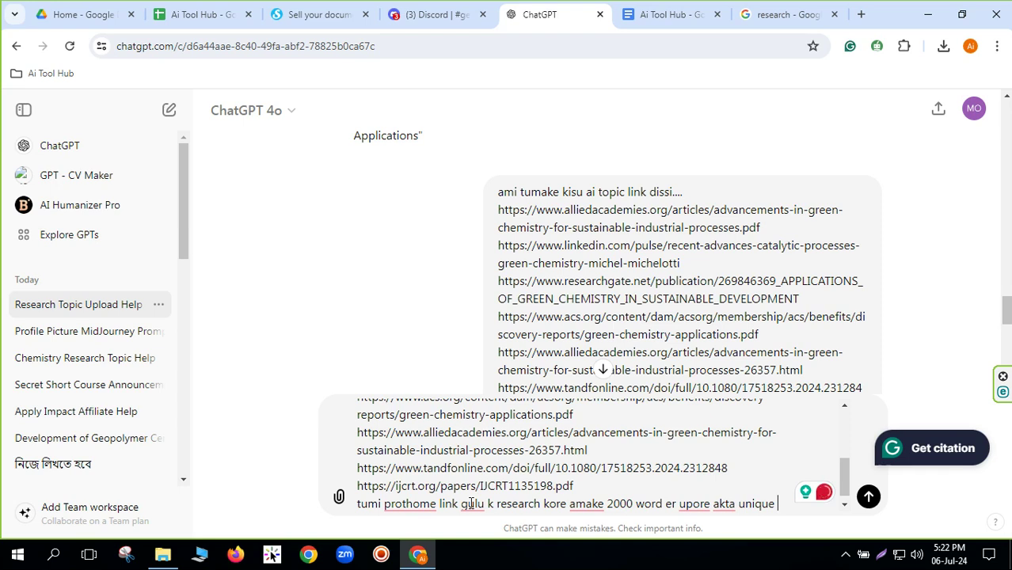
type("content")
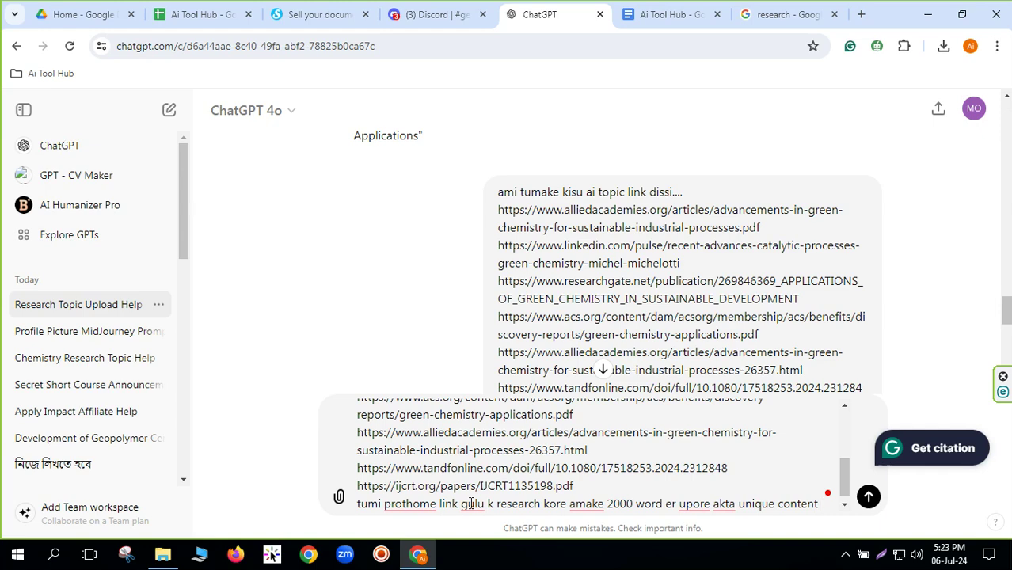
left_click(791, 14)
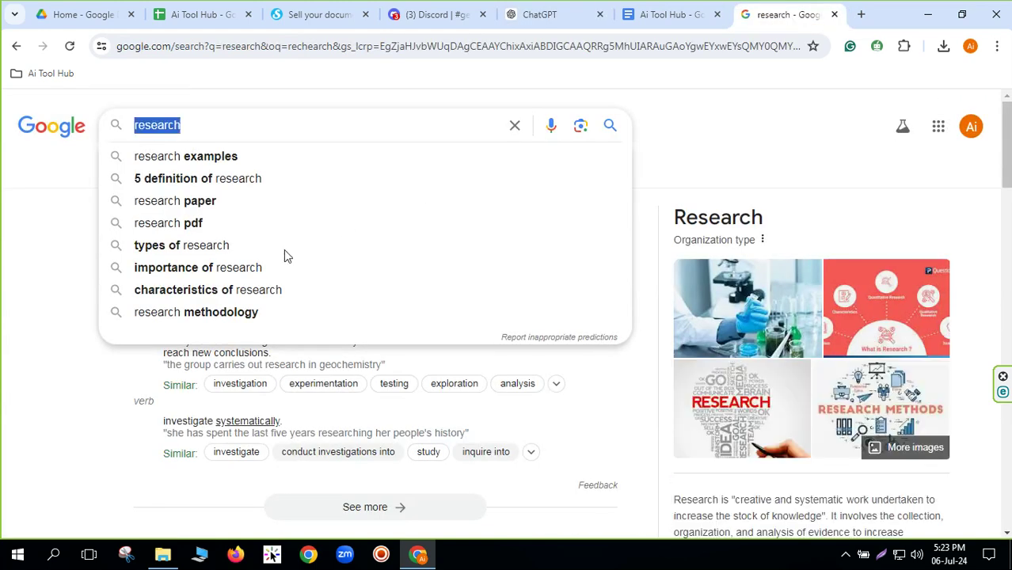
left_click(23, 285)
scroll(38, 308, "down", 5)
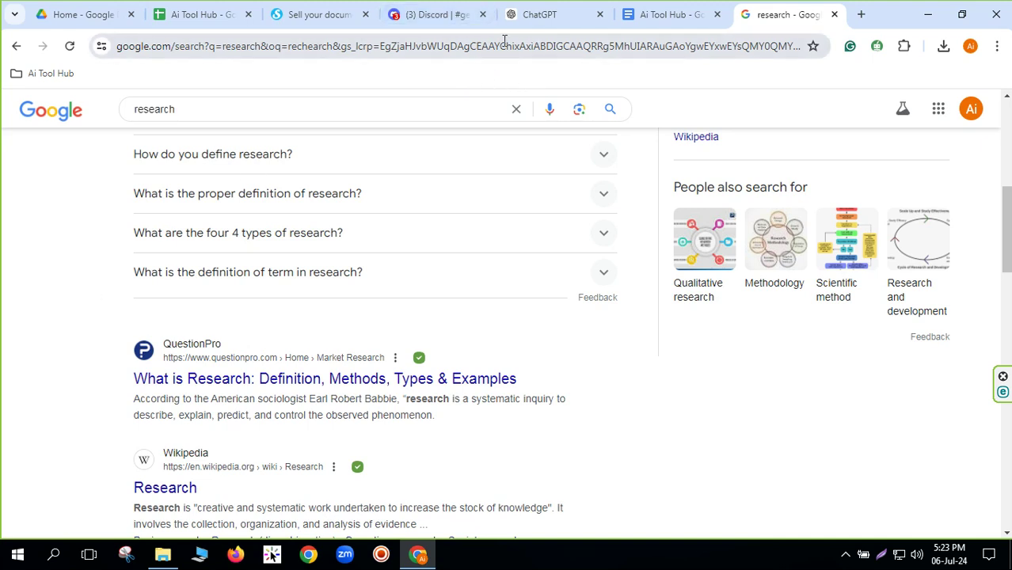
left_click(516, 16)
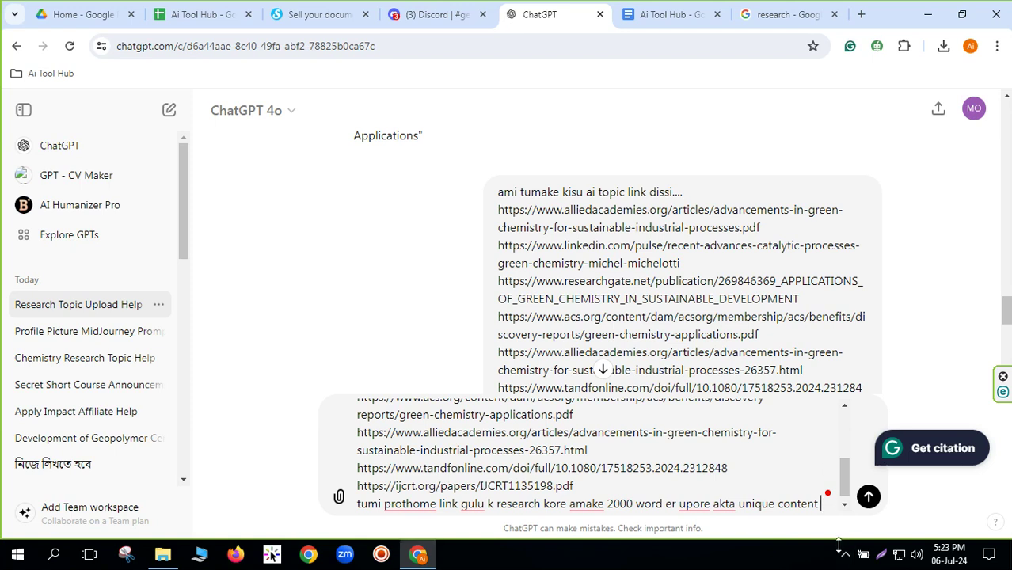
Step: Finish the draft message with "like dao, unique title soho."
type("like da")
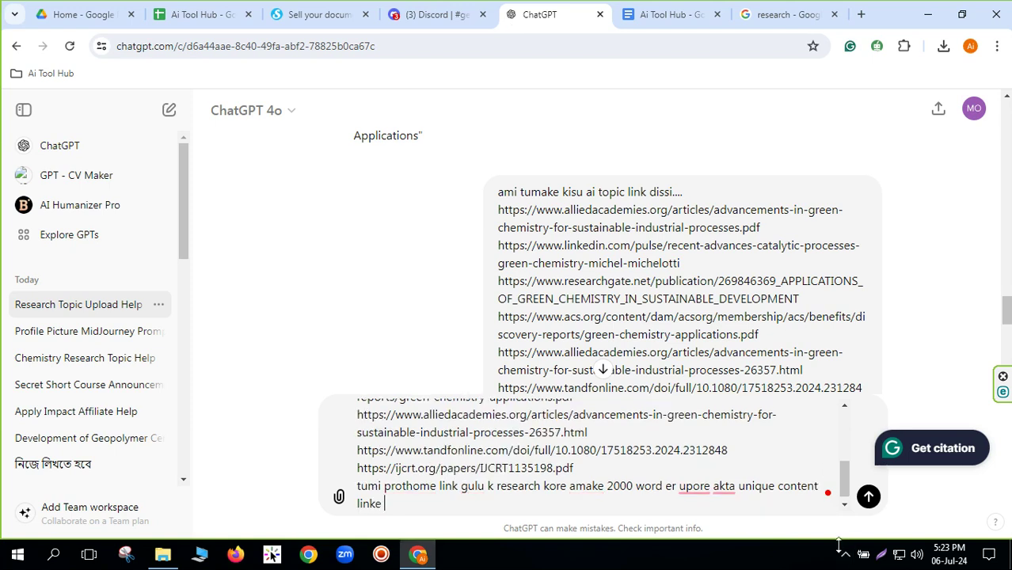
type("o, unique tit")
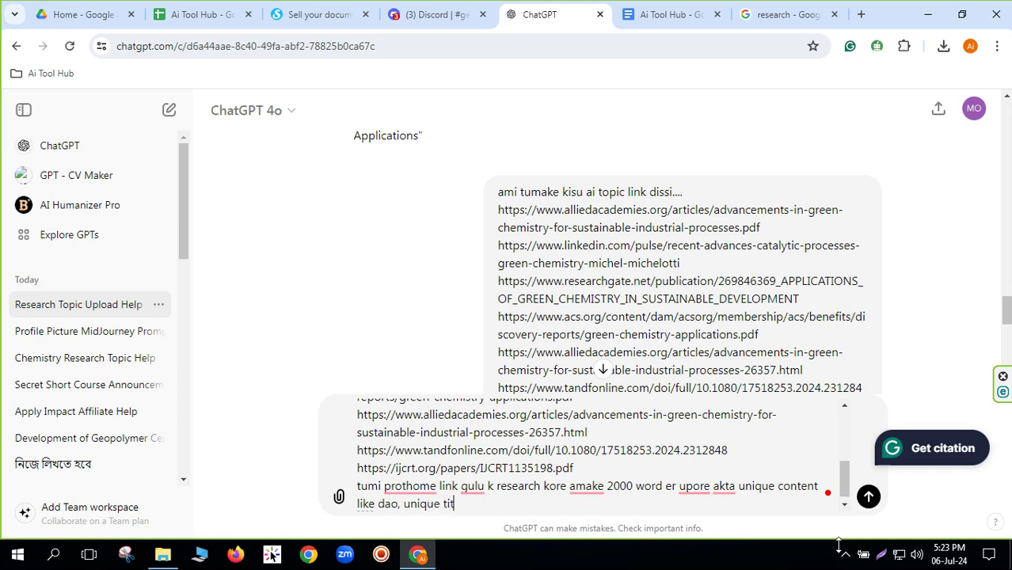
type("le soho.")
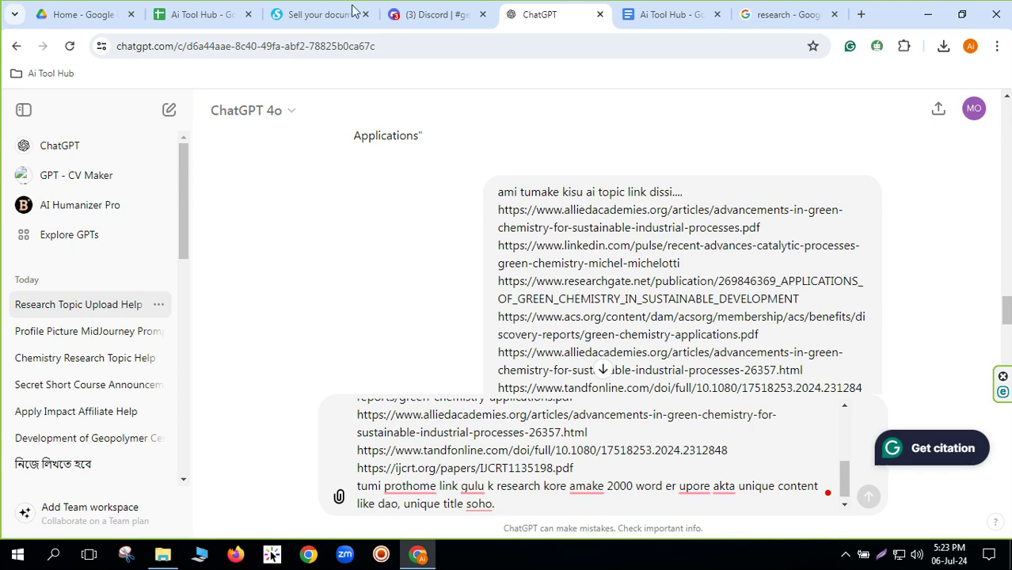
Step: Check the drafted prompt with its links and cut the entire text out of the message box
scroll(421, 300, "up", 6)
scroll(489, 339, "down", 1)
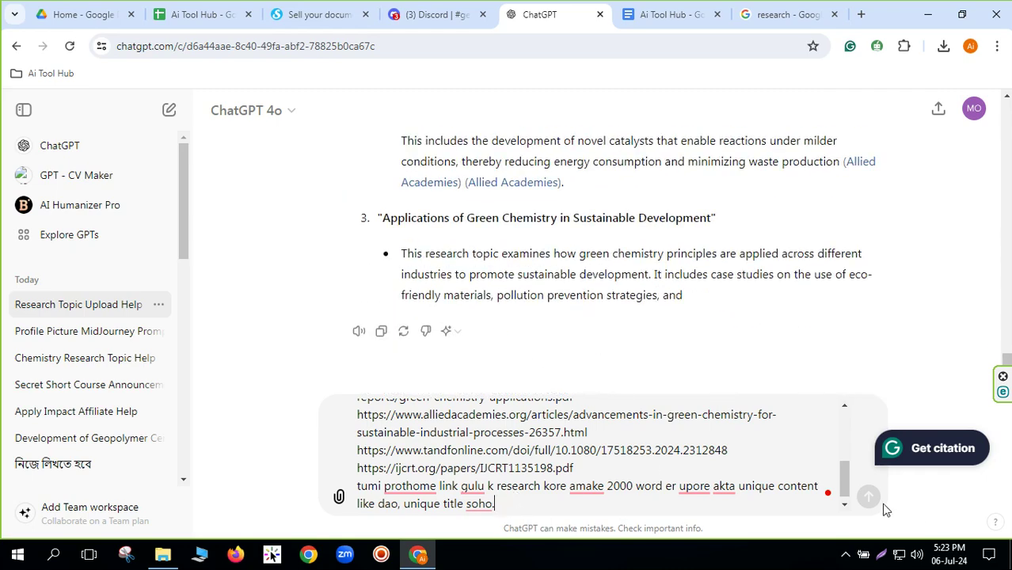
scroll(467, 419, "up", 3)
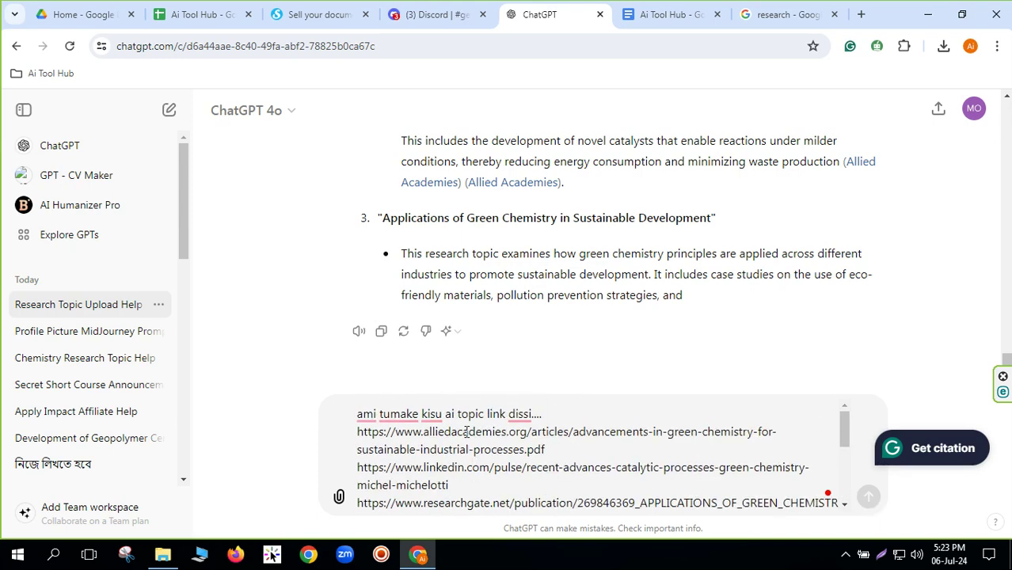
scroll(469, 436, "down", 4)
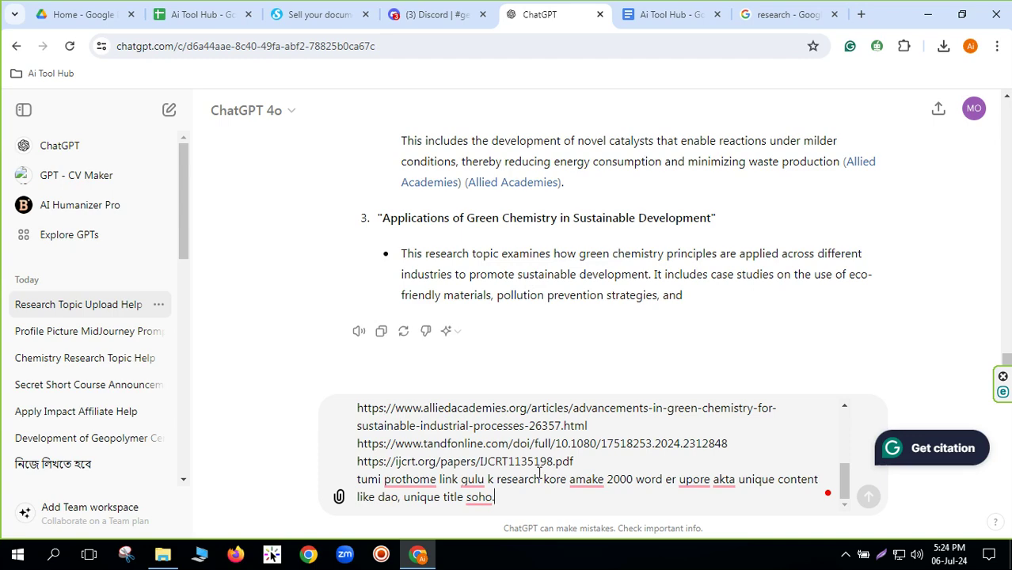
scroll(387, 428, "up", 5)
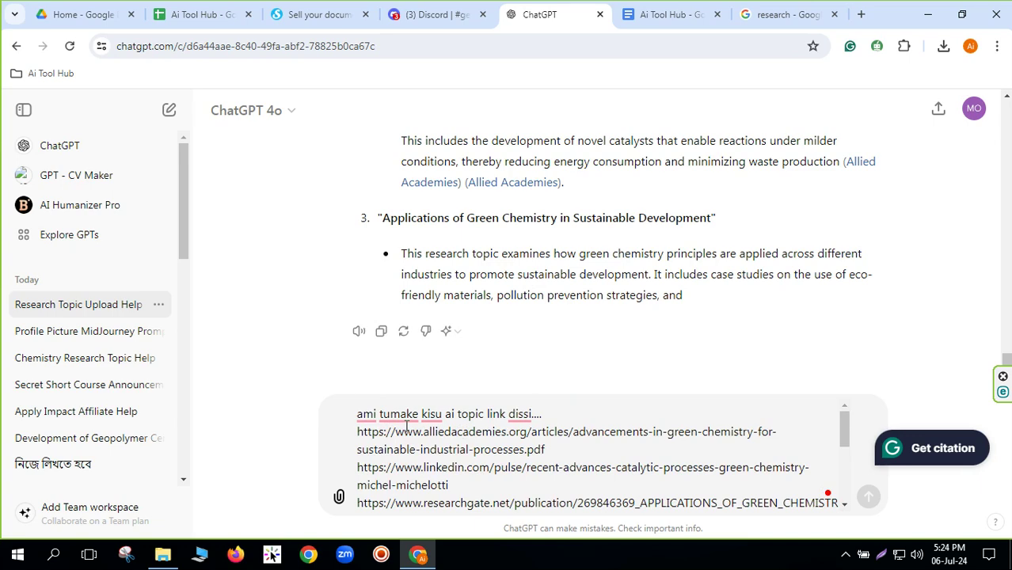
mouse_move(360, 415)
left_click_drag(358, 413, 522, 517)
right_click(451, 447)
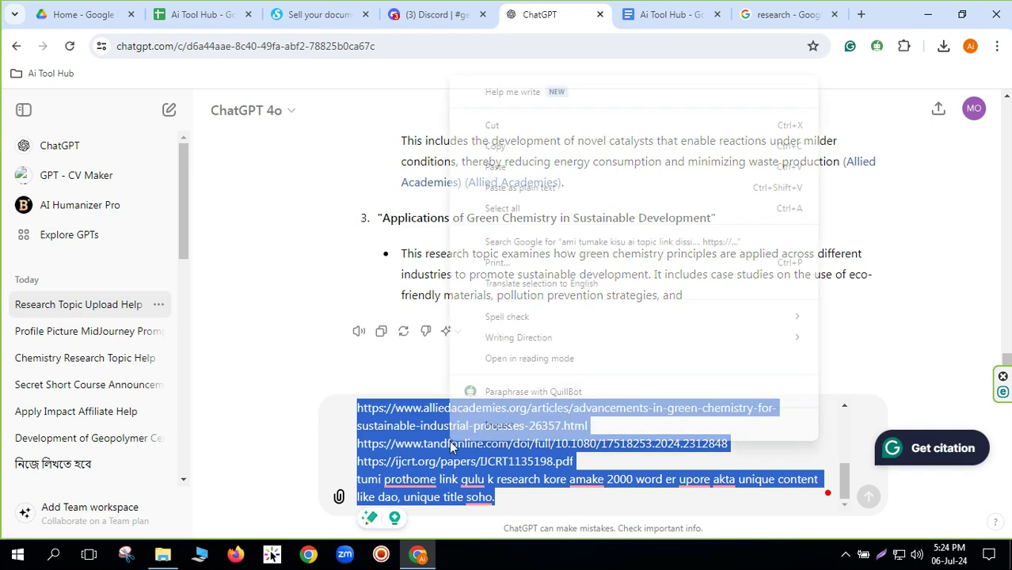
left_click(491, 125)
scroll(750, 474, "up", 4)
left_click(602, 451)
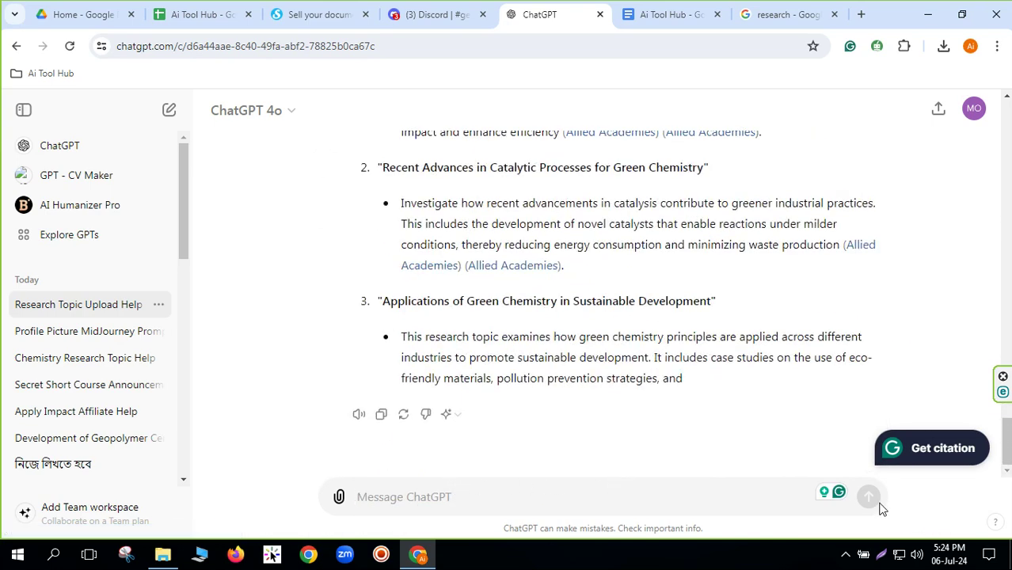
left_click(890, 448)
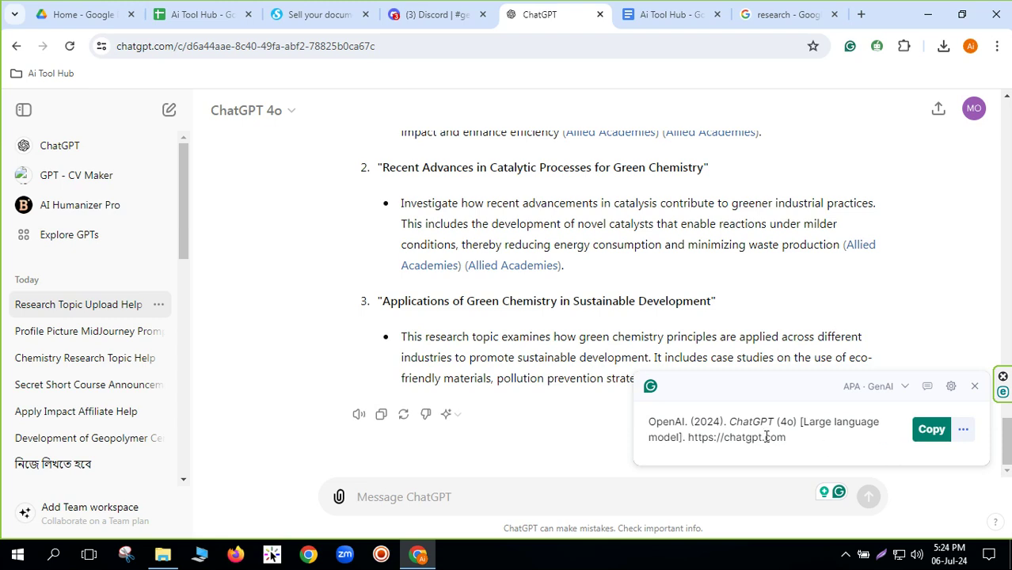
left_click(972, 387)
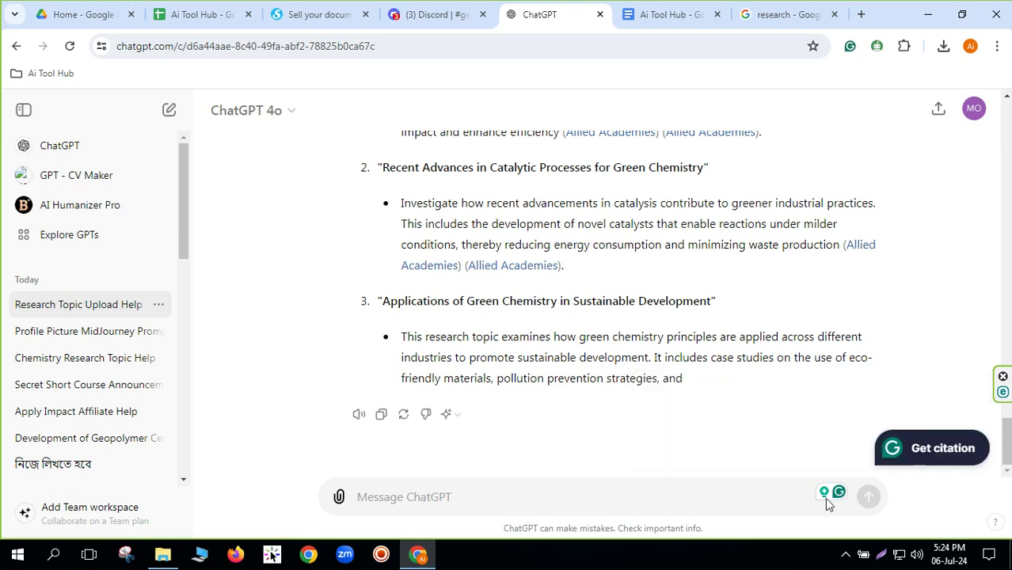
Step: Review the whole chat, from the first Studypool upload request through the suggested chemistry topics to the interrupted last reply
scroll(602, 443, "up", 10)
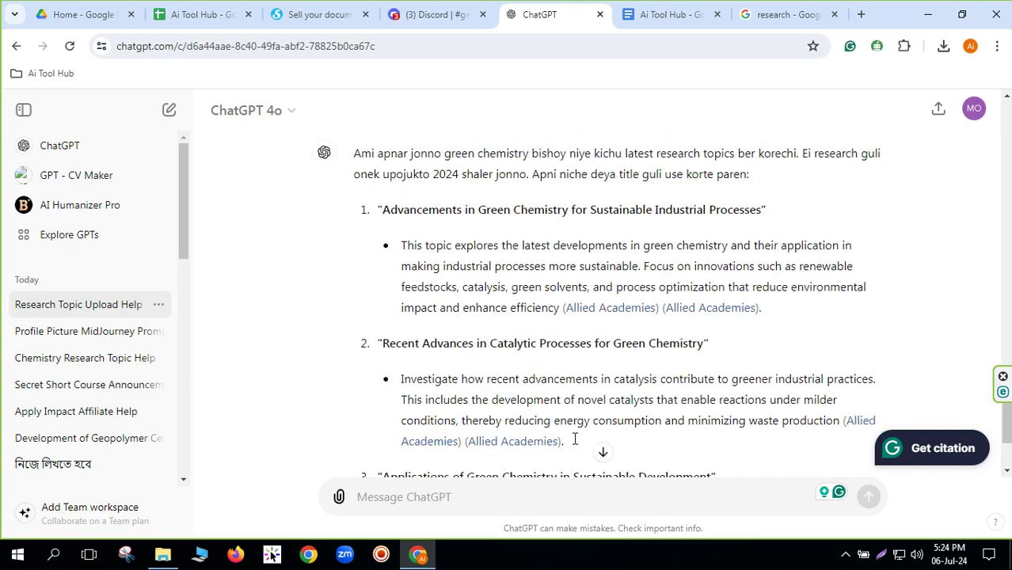
scroll(509, 412, "up", 15)
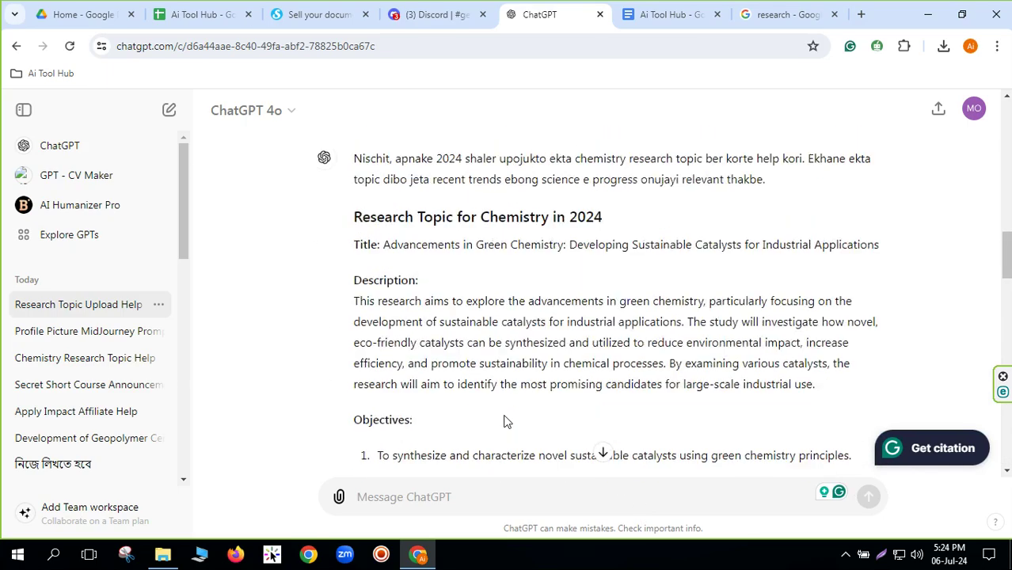
scroll(507, 418, "up", 3)
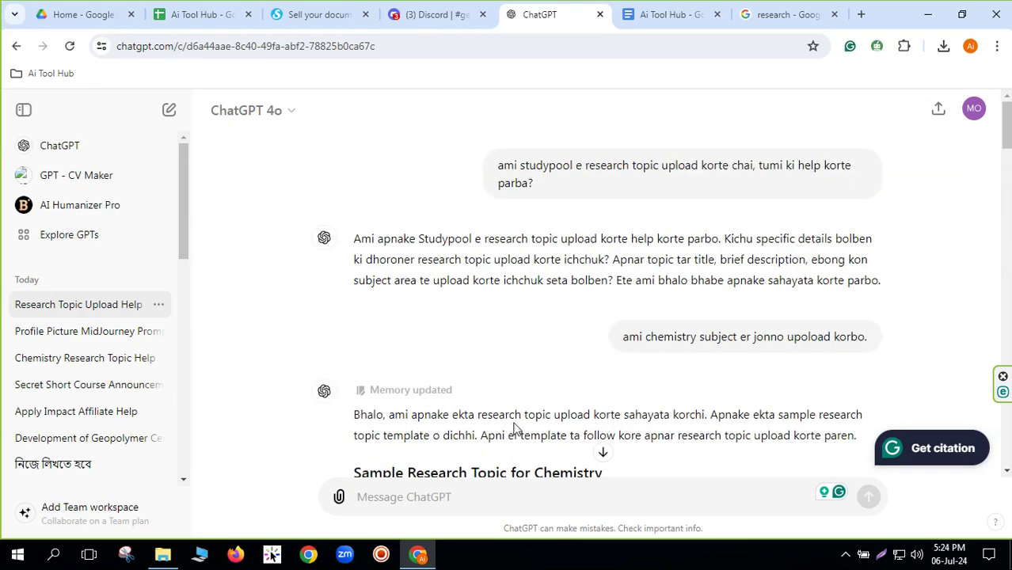
scroll(519, 425, "down", 10)
scroll(698, 482, "down", 1)
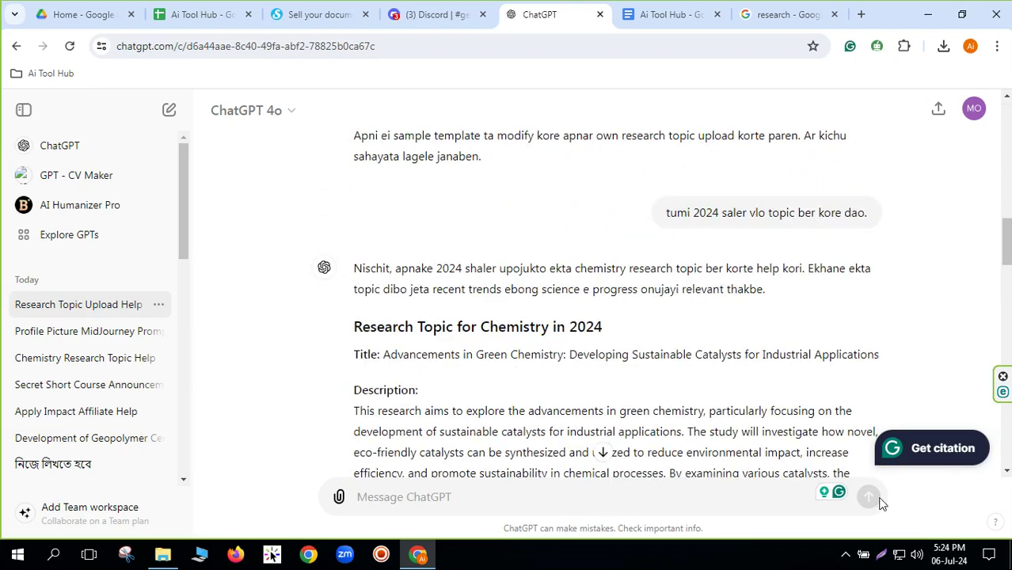
scroll(673, 467, "down", 8)
left_click(602, 452)
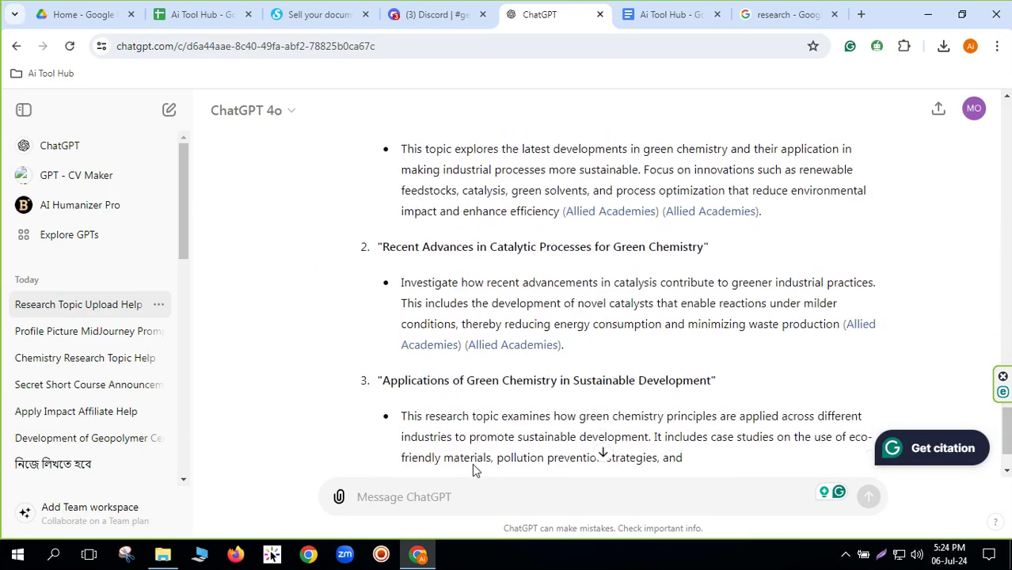
scroll(478, 448, "up", 10)
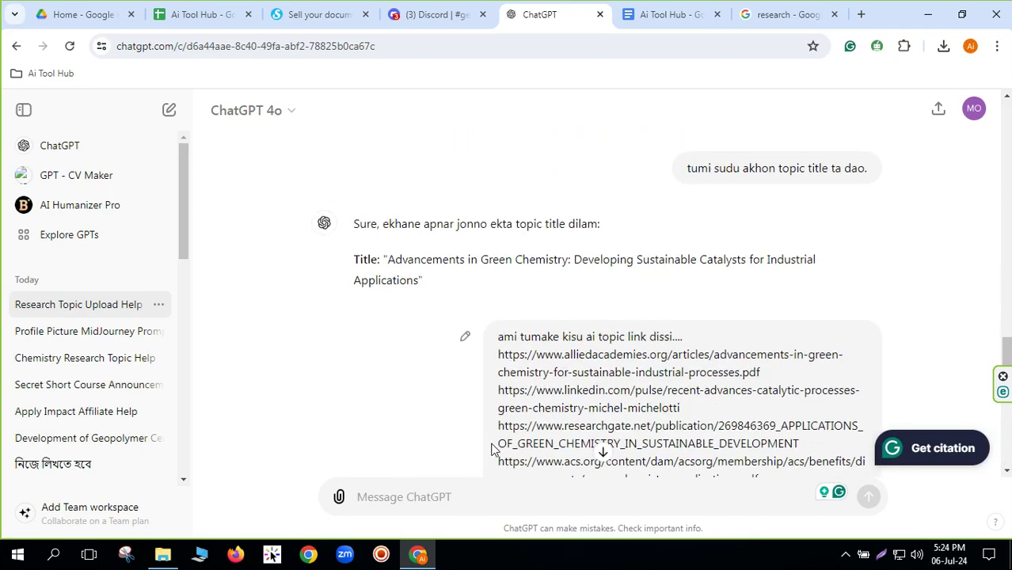
scroll(478, 448, "up", 15)
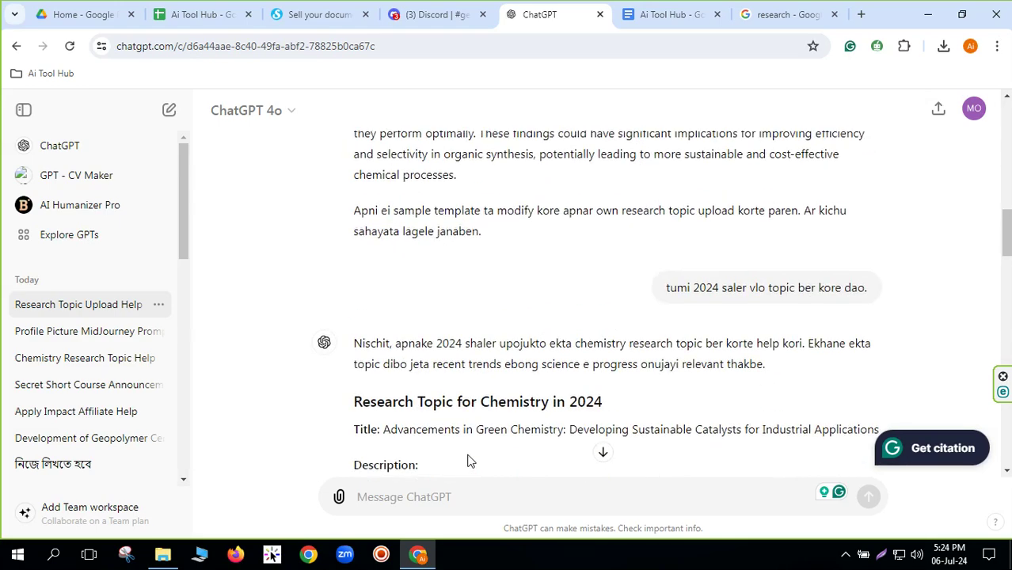
scroll(476, 457, "up", 4)
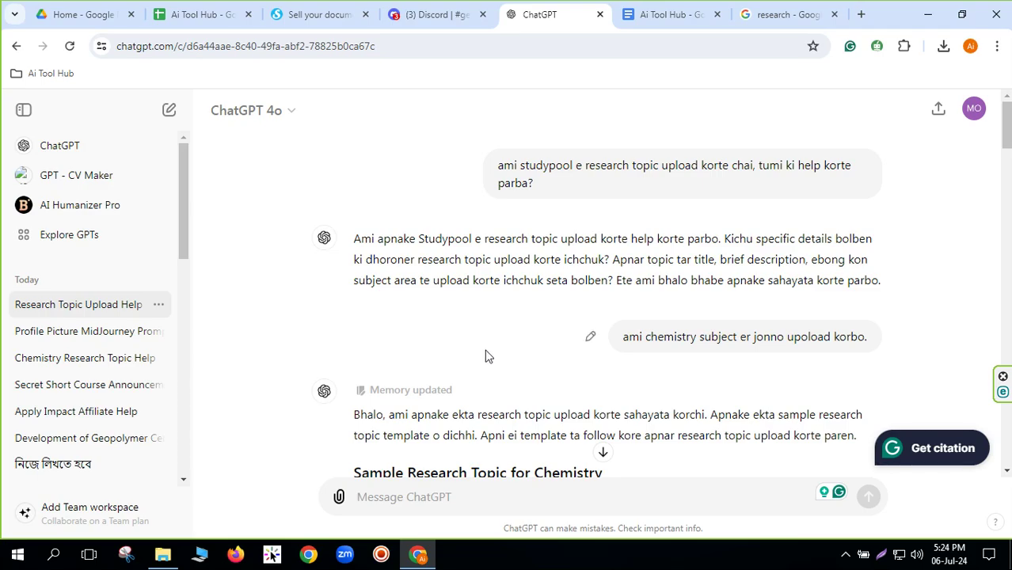
scroll(588, 408, "down", 5)
scroll(407, 407, "down", 15)
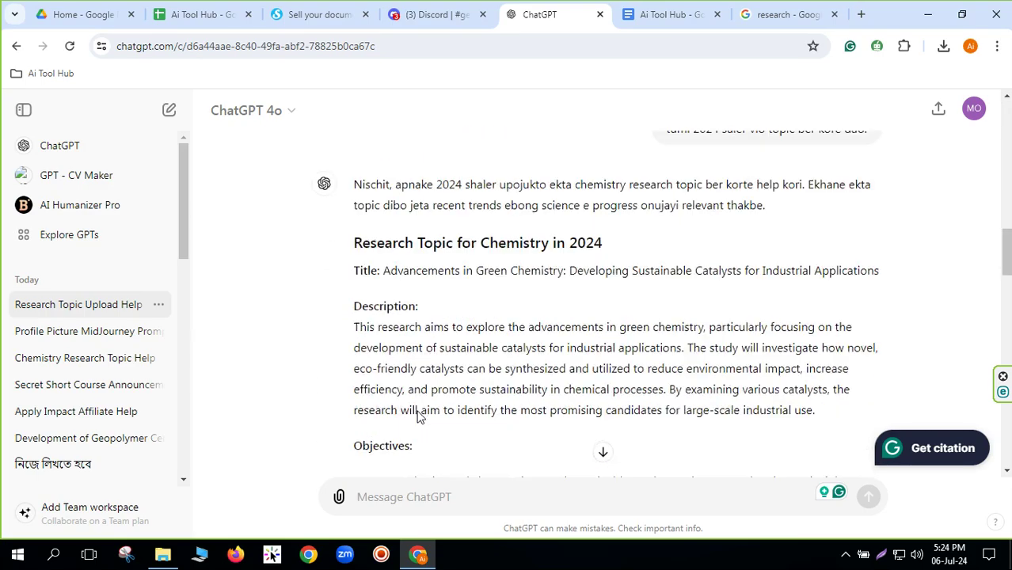
scroll(417, 413, "up", 15)
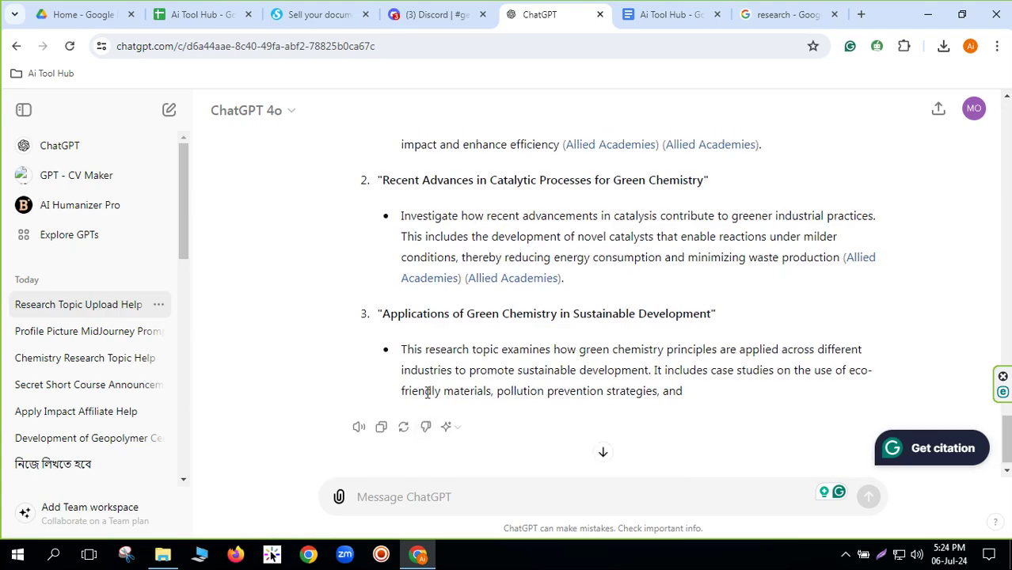
scroll(558, 360, "up", 10)
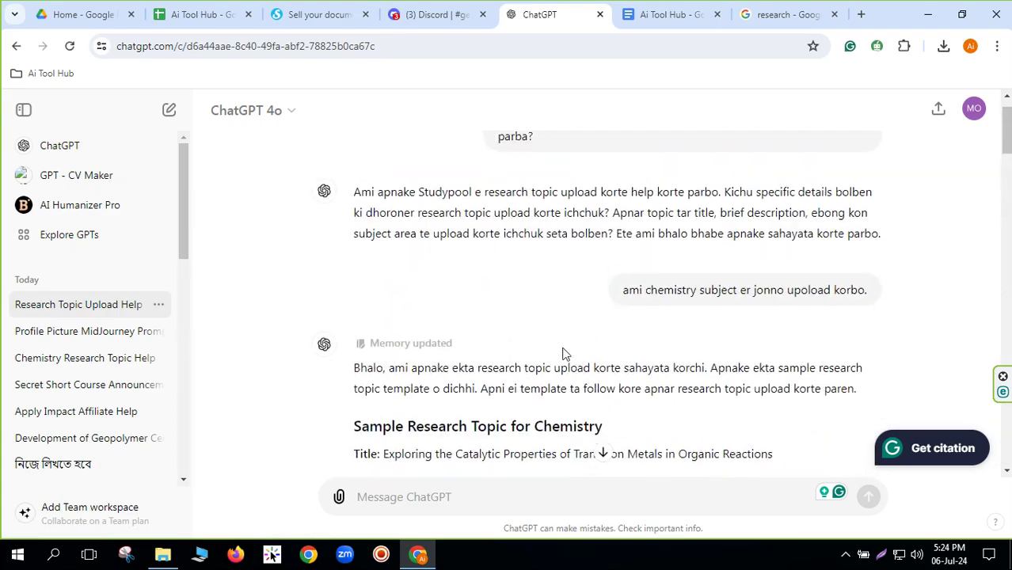
scroll(553, 315, "down", 4)
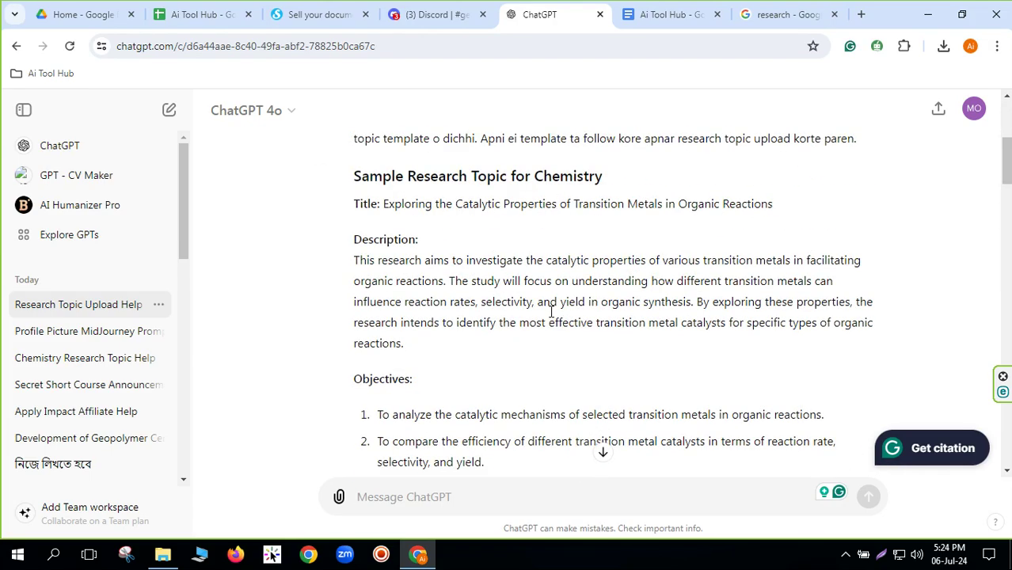
scroll(548, 332, "down", 15)
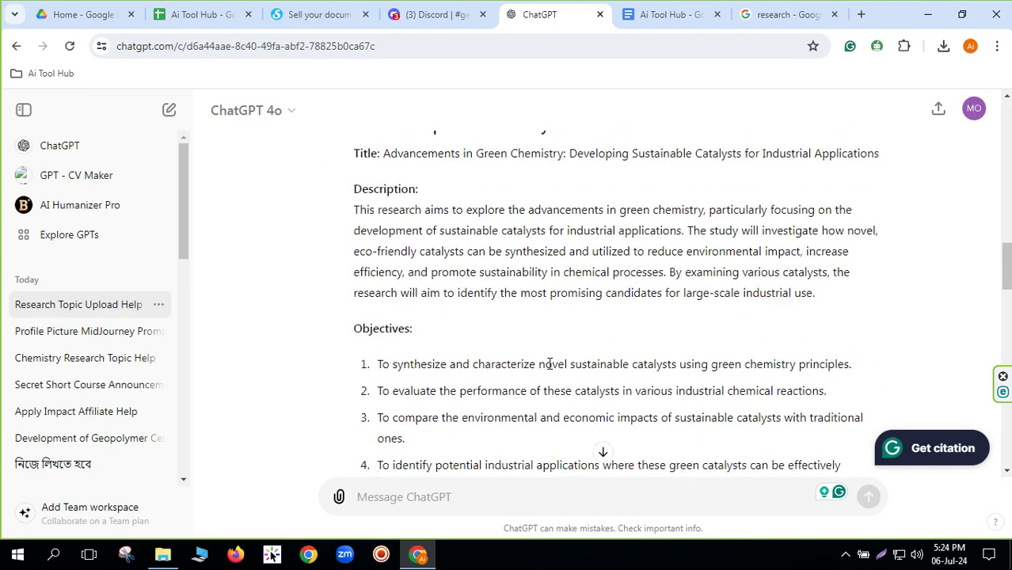
scroll(523, 360, "down", 3)
scroll(368, 348, "up", 4)
scroll(388, 333, "down", 4)
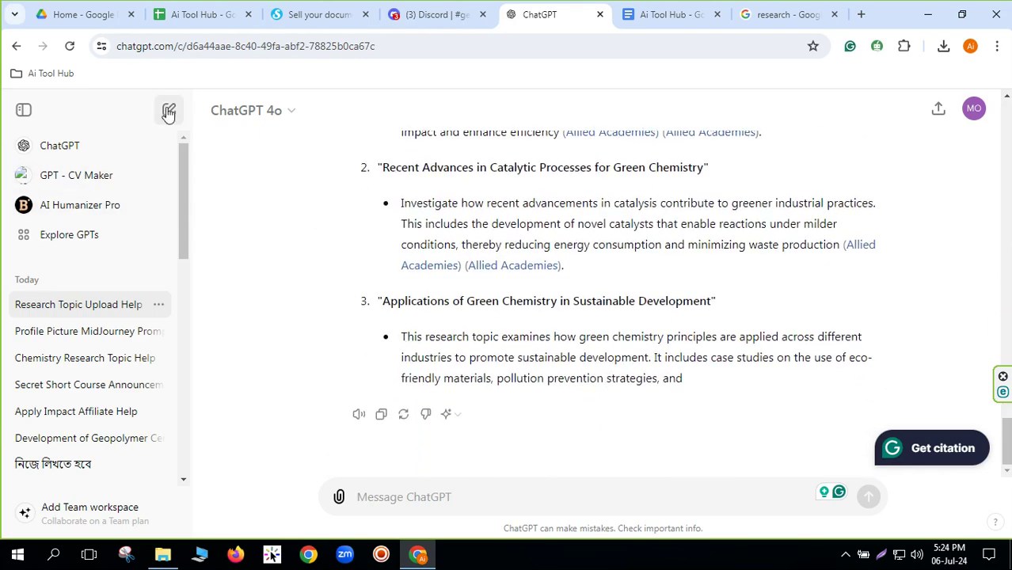
Step: Close the current ChatGPT session, reopen ChatGPT in a fresh browser tab and open the "Research Topic Upload Help" chat
left_click(168, 110)
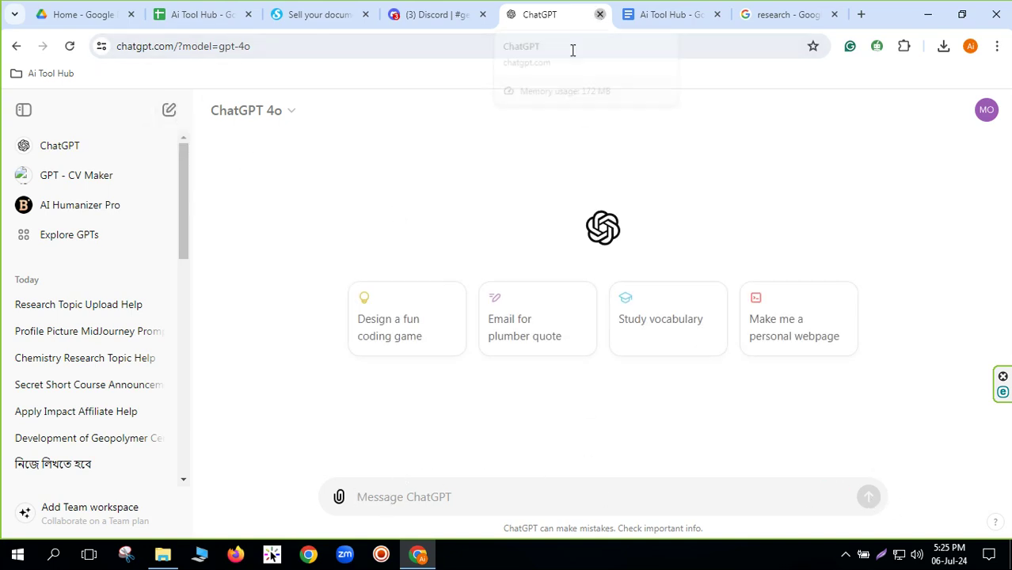
left_click(599, 14)
key("ctrl+t")
type("cha")
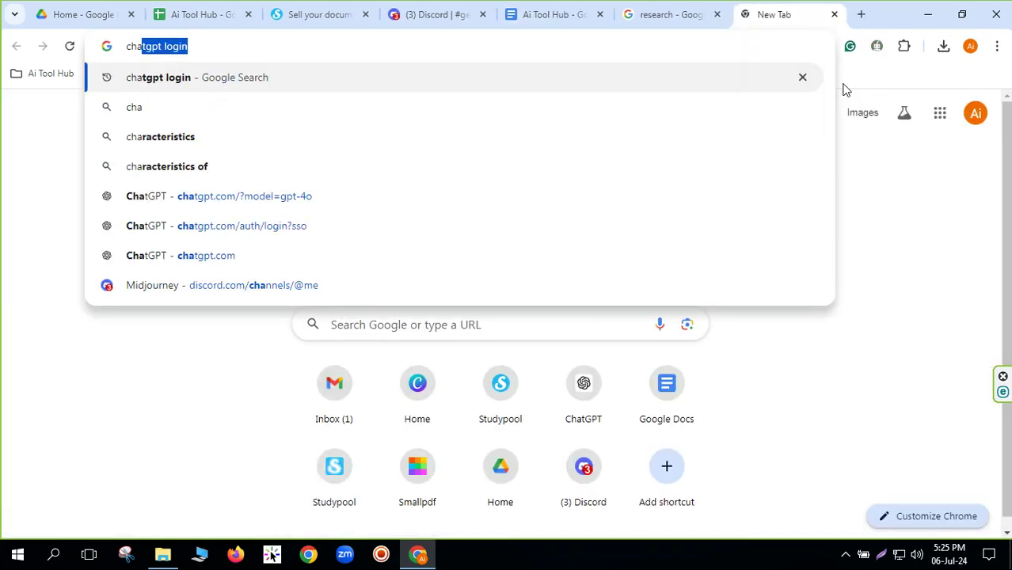
key("Return")
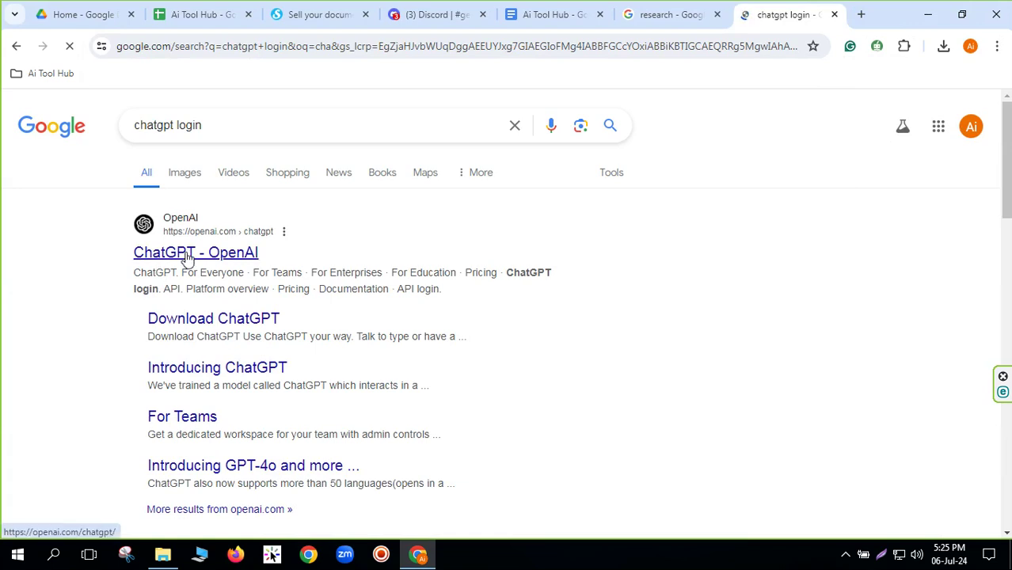
left_click(52, 75)
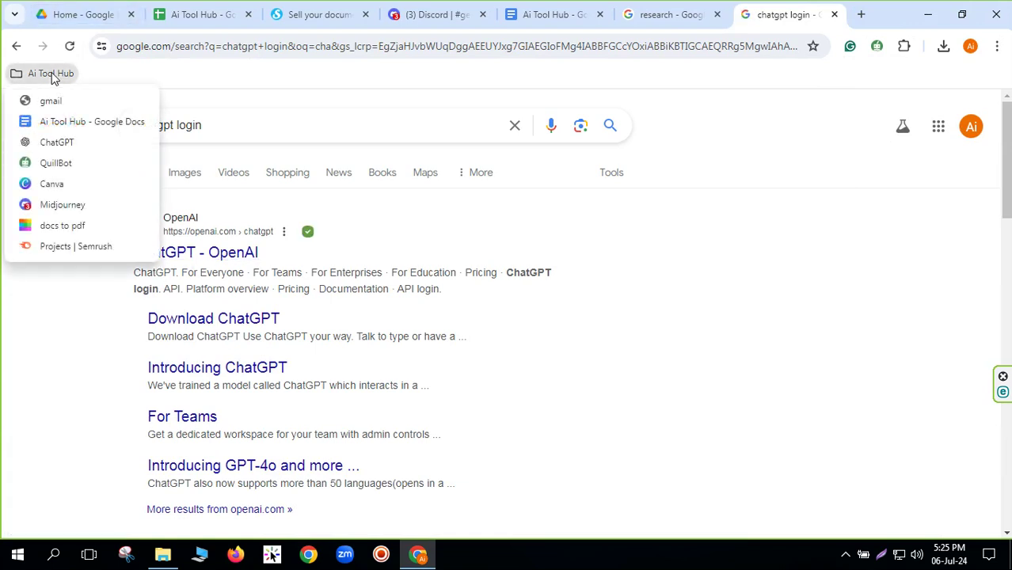
left_click(66, 146)
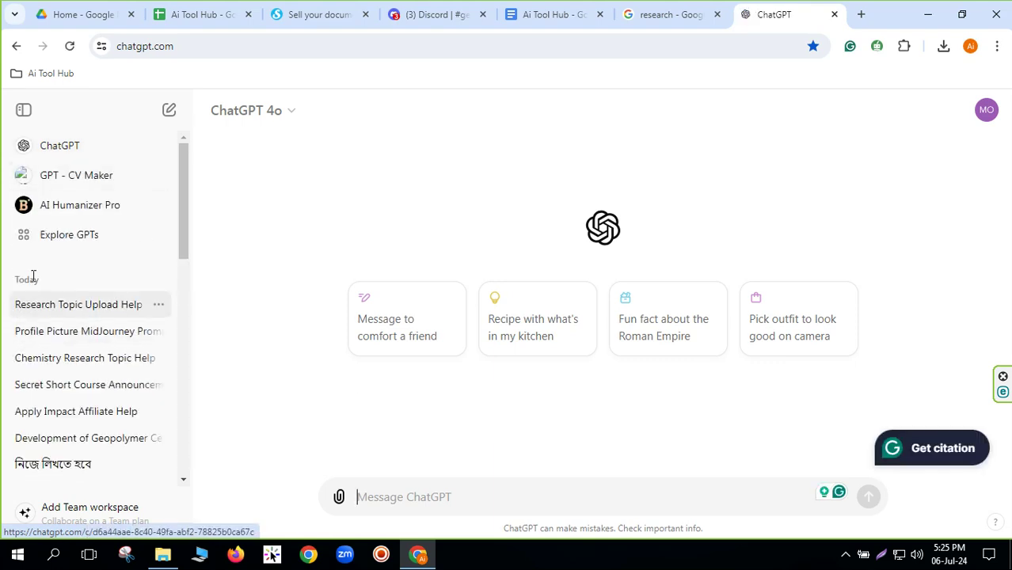
left_click(52, 308)
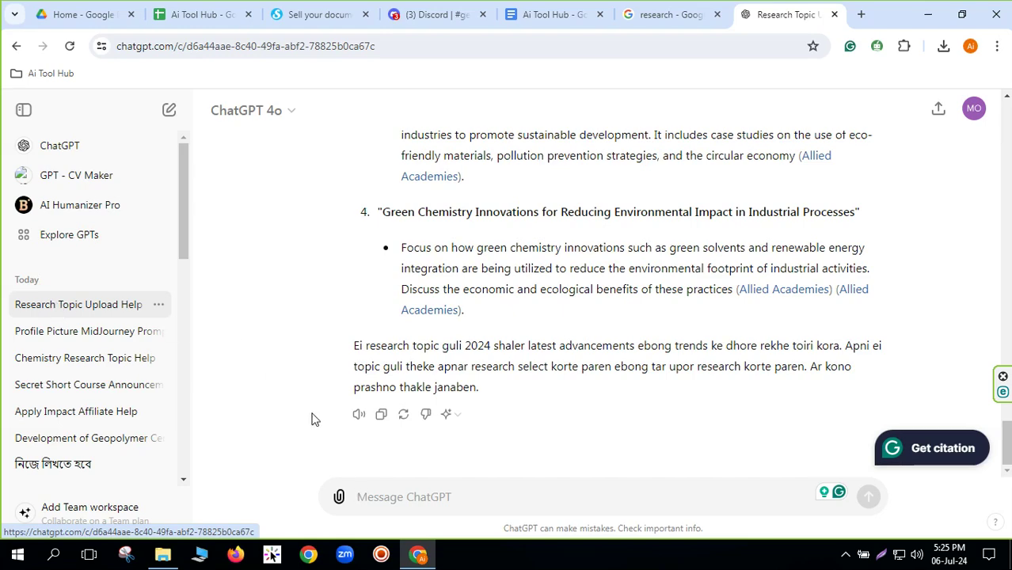
Step: Paste the cut prompt with its green chemistry links back into the chat and send it
scroll(314, 419, "up", 7)
scroll(851, 517, "down", 4)
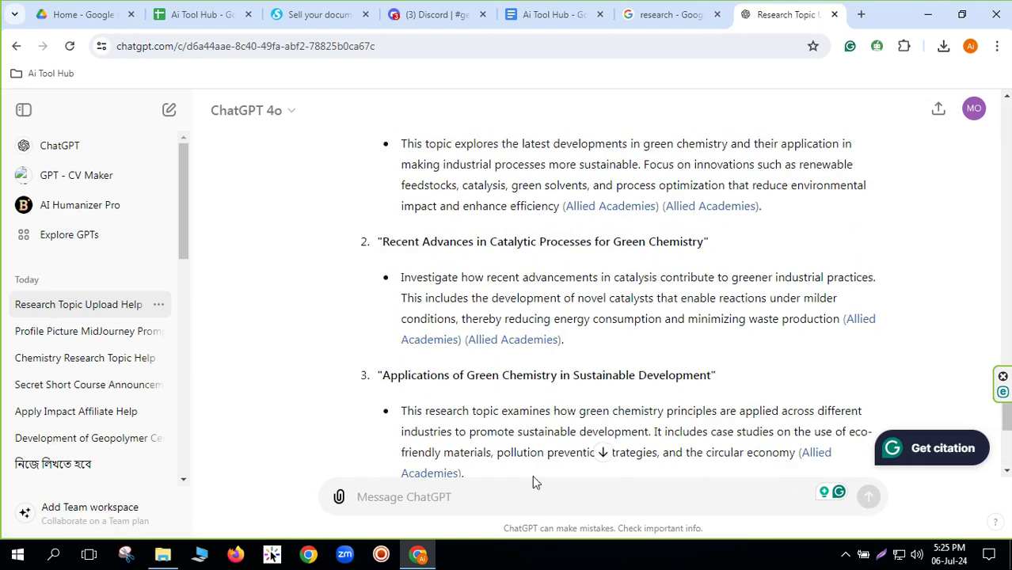
scroll(475, 474, "down", 3)
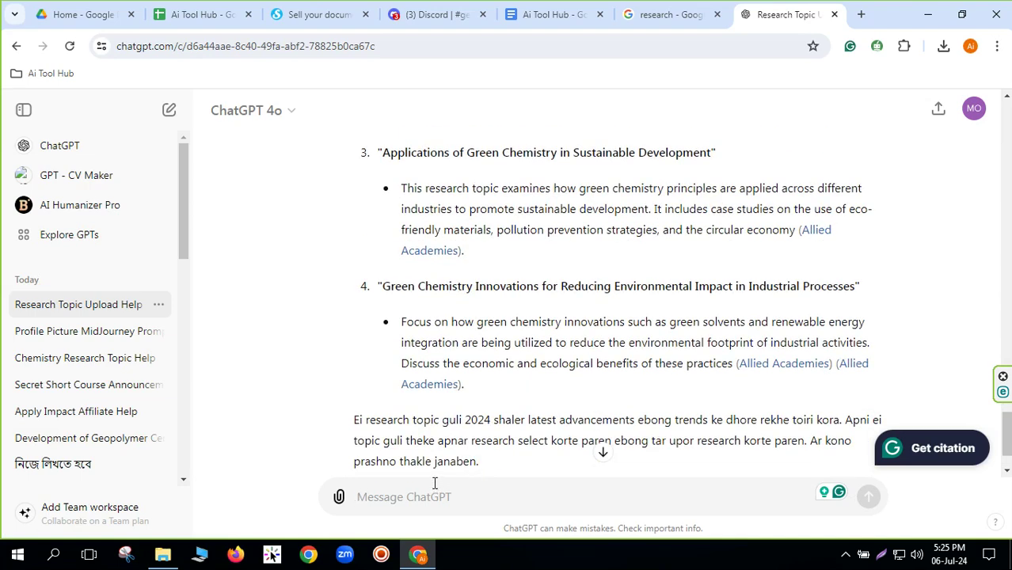
type("tumi")
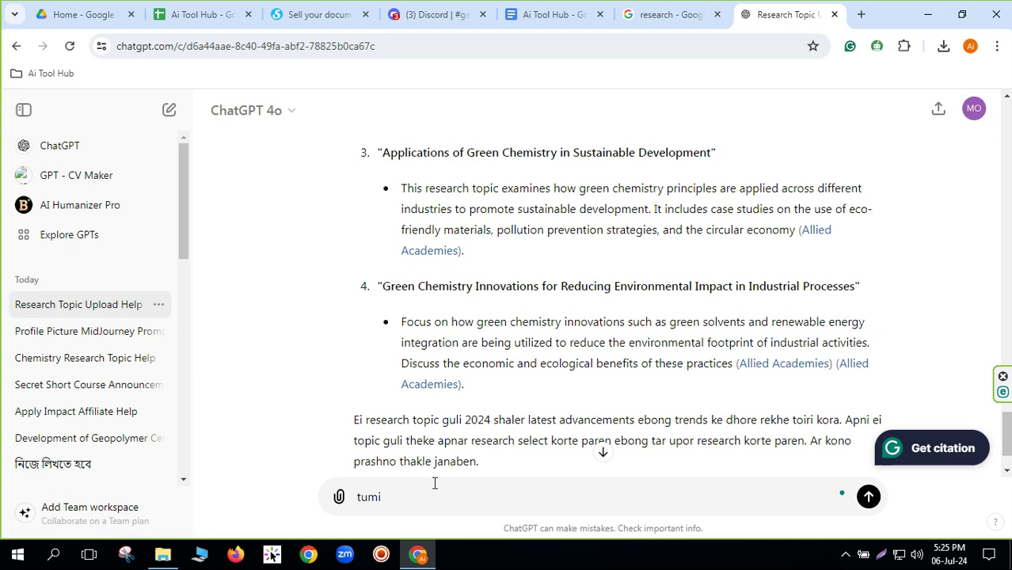
key("BackSpace")
key("BackSpace")
key("BackSpace")
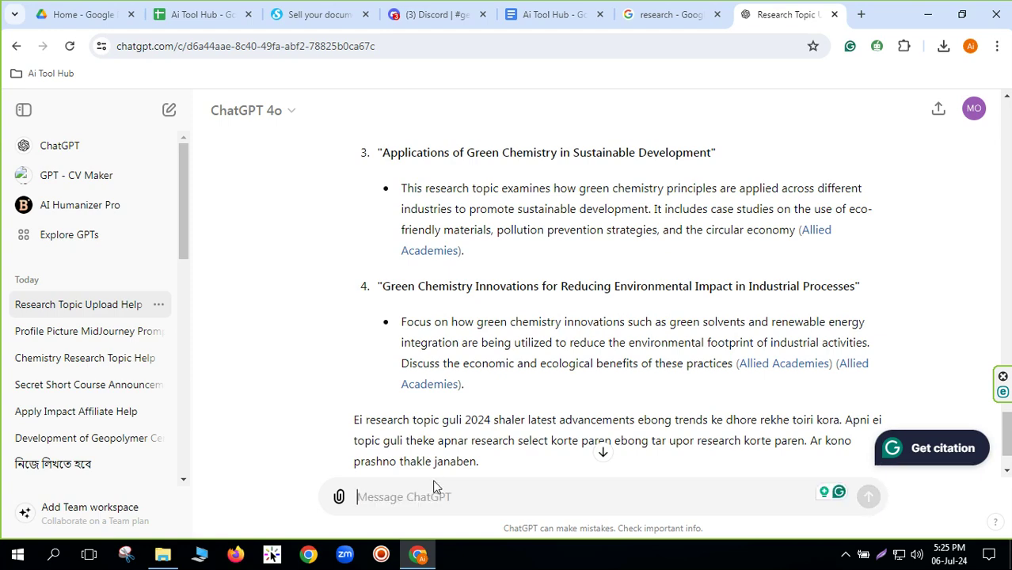
key("ctrl+v")
mouse_move(433, 485)
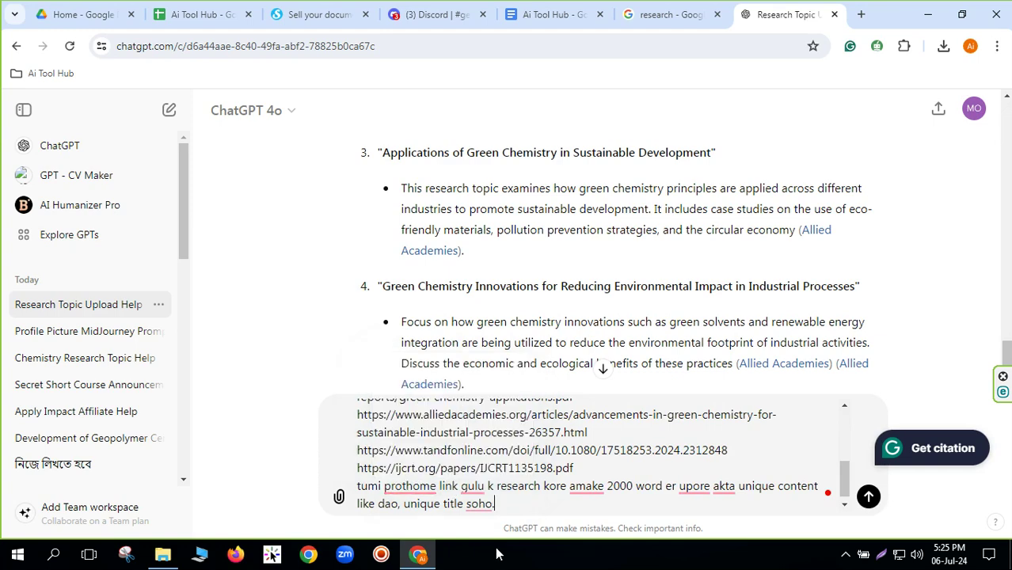
left_click(870, 497)
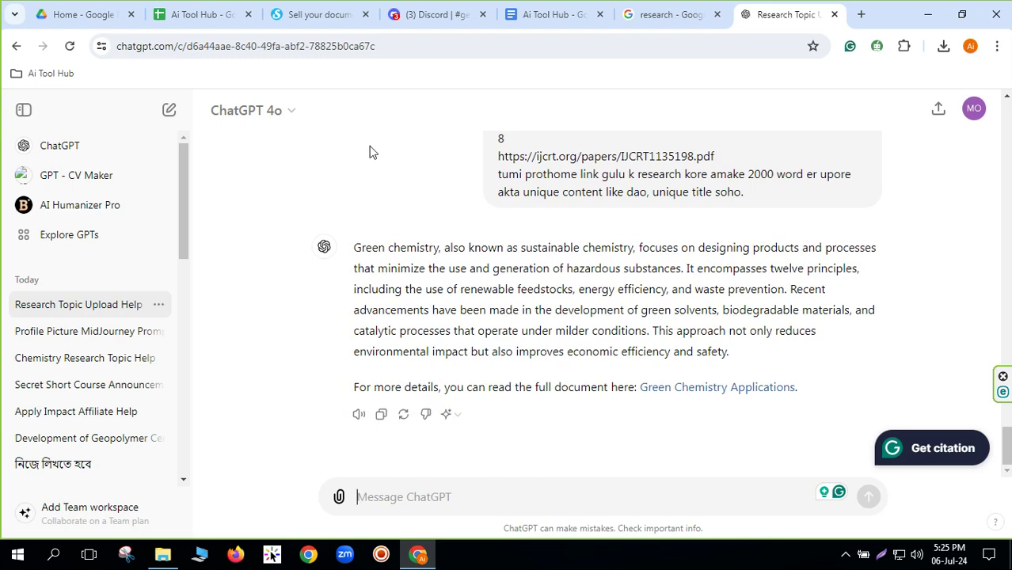
Step: Examine the new green chemistry reply against the sent request and the earlier suggested topics
scroll(610, 316, "up", 2)
scroll(617, 322, "down", 2)
left_click_drag(355, 247, 753, 333)
left_click(632, 311)
scroll(494, 294, "up", 8)
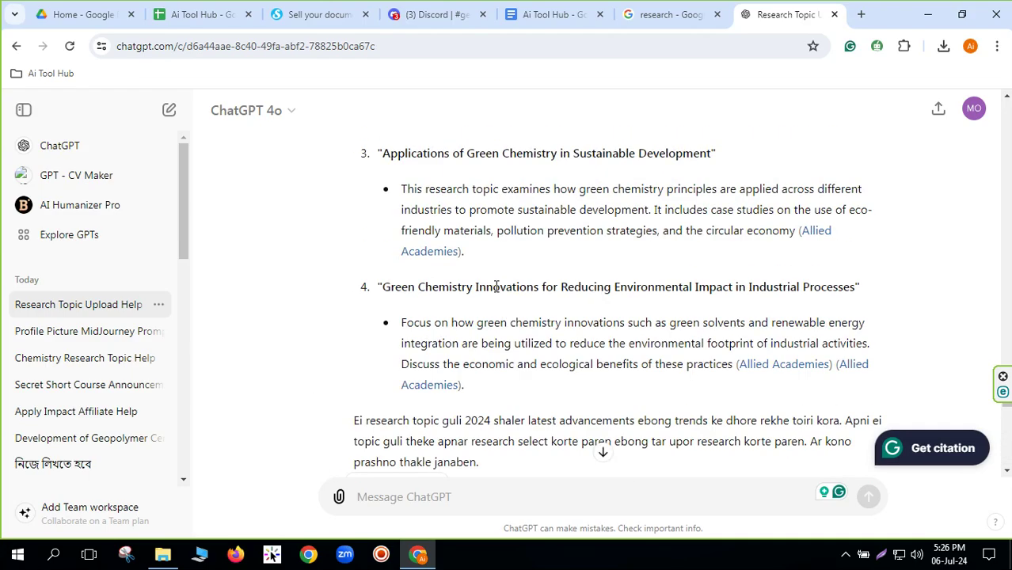
scroll(494, 290, "down", 8)
Step: Start a follow-up message with "ami atake published korbo. tai tumi"
left_click(425, 496)
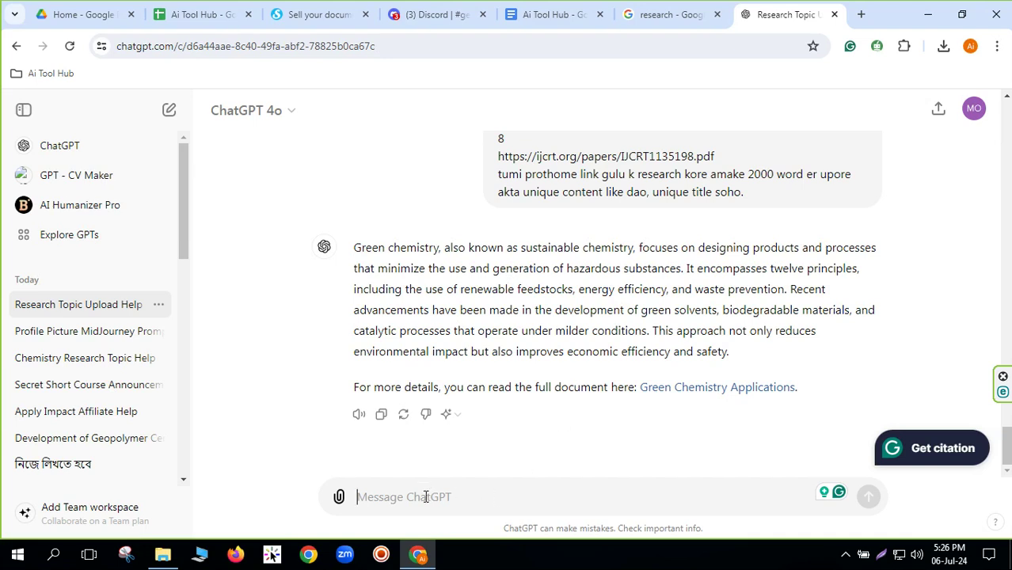
type("ami")
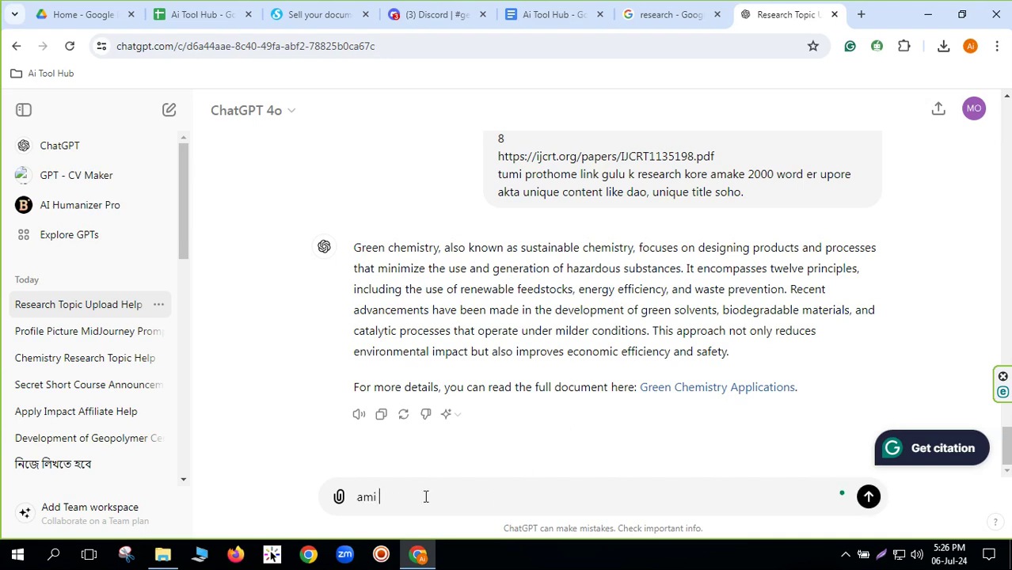
type(" atake publi")
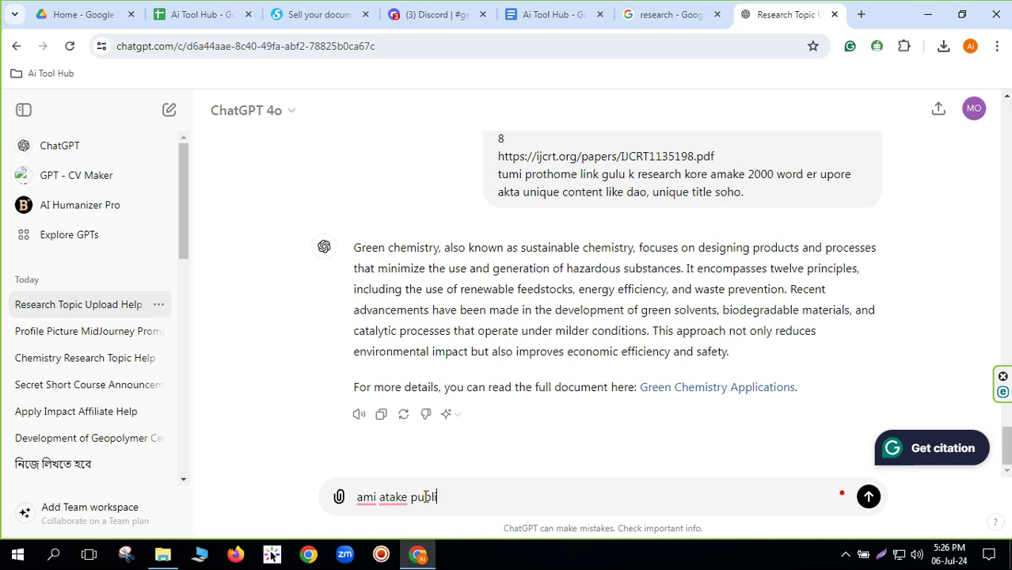
type("shed ")
type("korboo")
type(" ta")
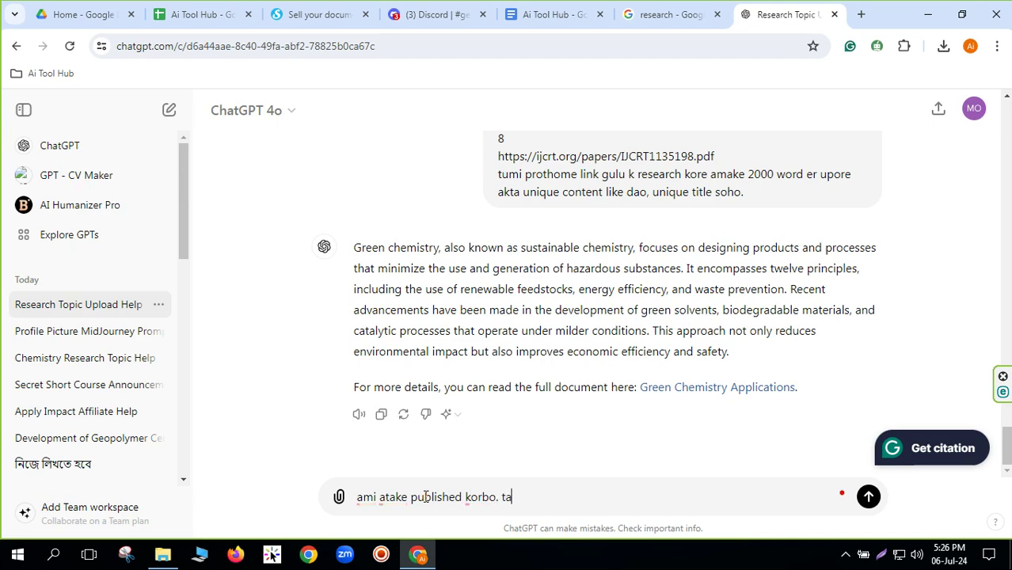
type("i tumi ")
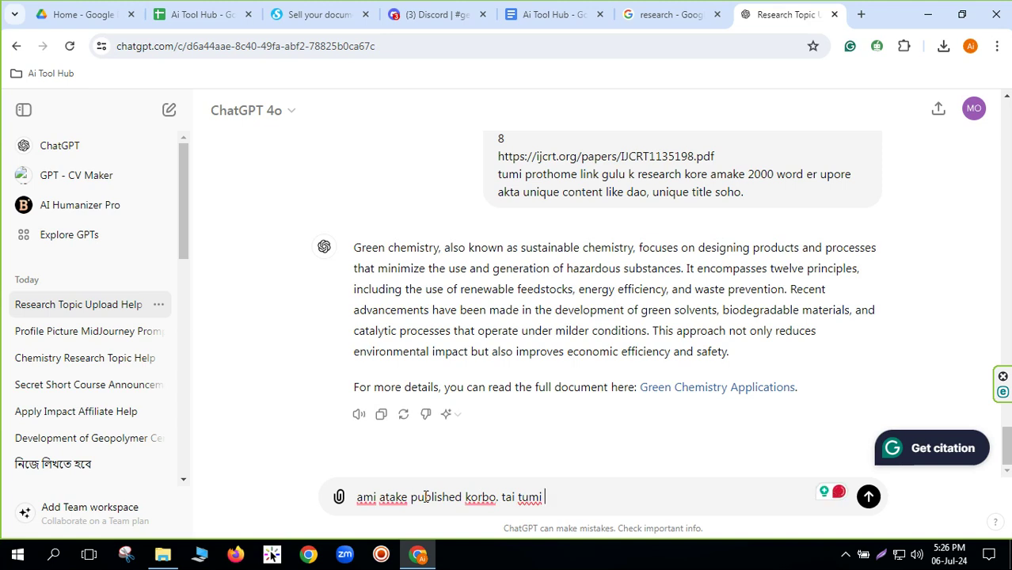
Step: Continue the follow-up message after "tumi" with "ai topic k akta full thesis"
type("pub")
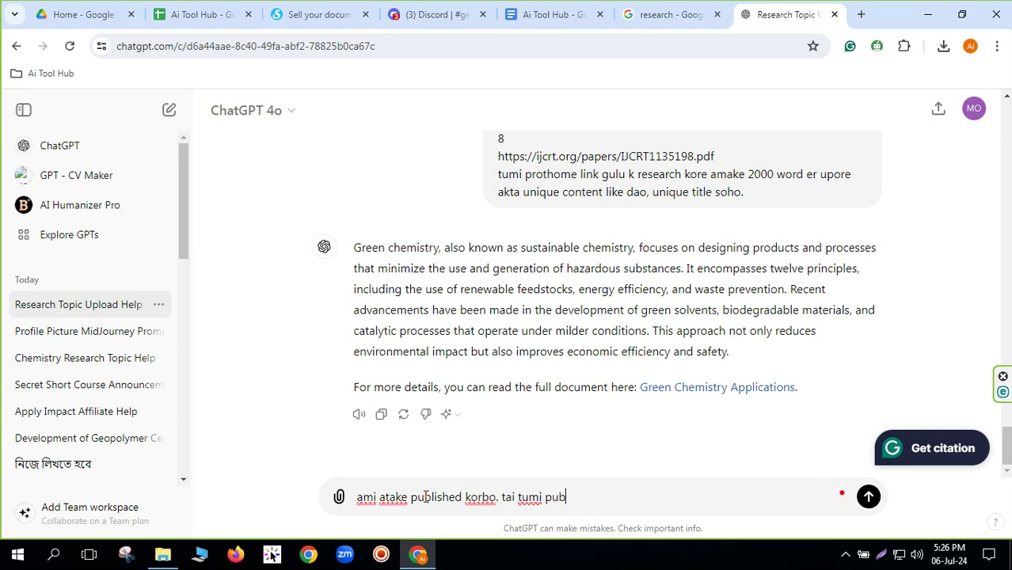
type("lished")
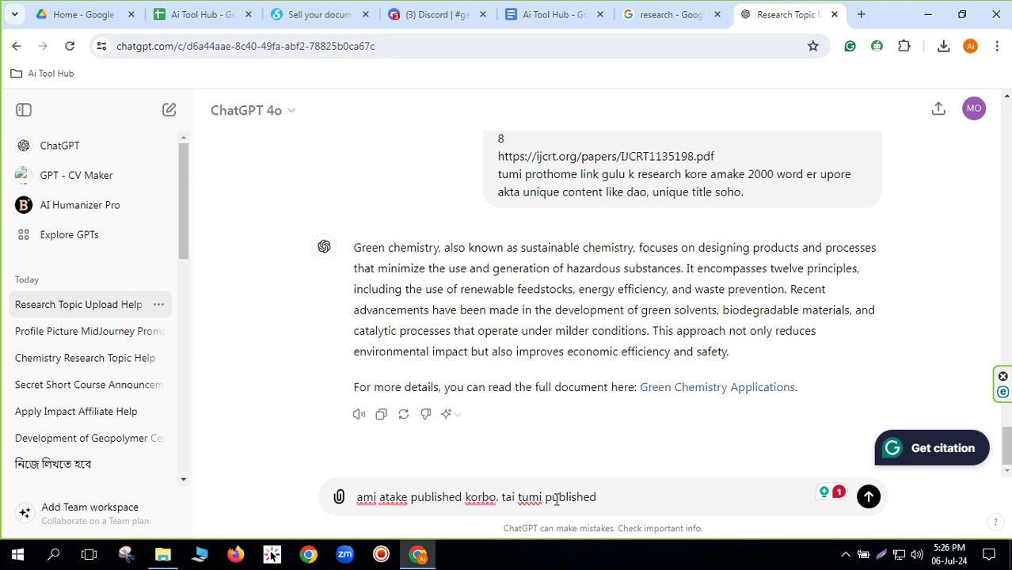
left_click_drag(545, 497, 657, 500)
type("ai")
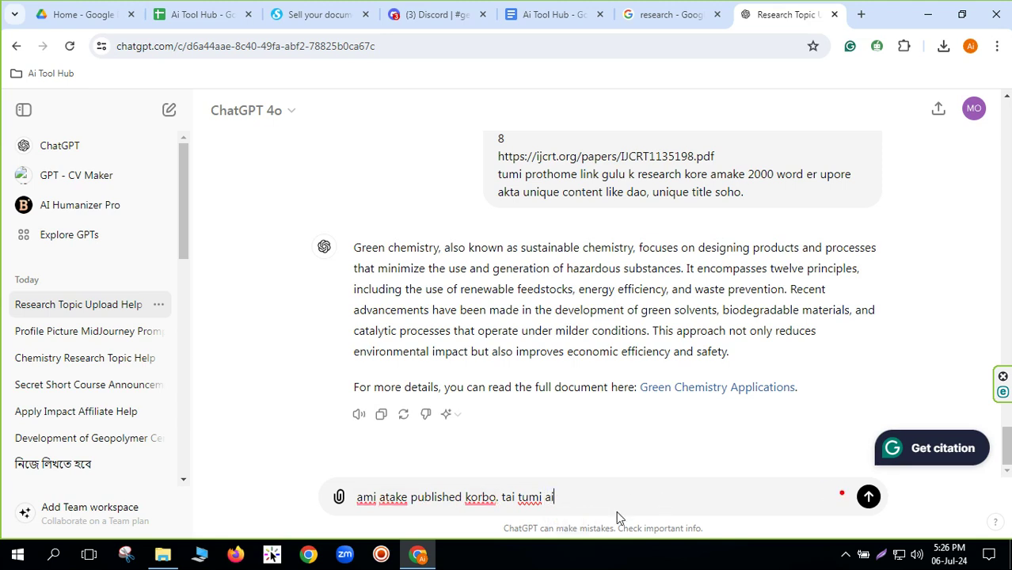
type(" to")
type("pic gu")
type("lu k")
key("BackSpace")
key("BackSpace")
key("BackSpace")
key("BackSpace")
key("BackSpace")
key("BackSpace")
key("BackSpace")
type("k akta full thesis")
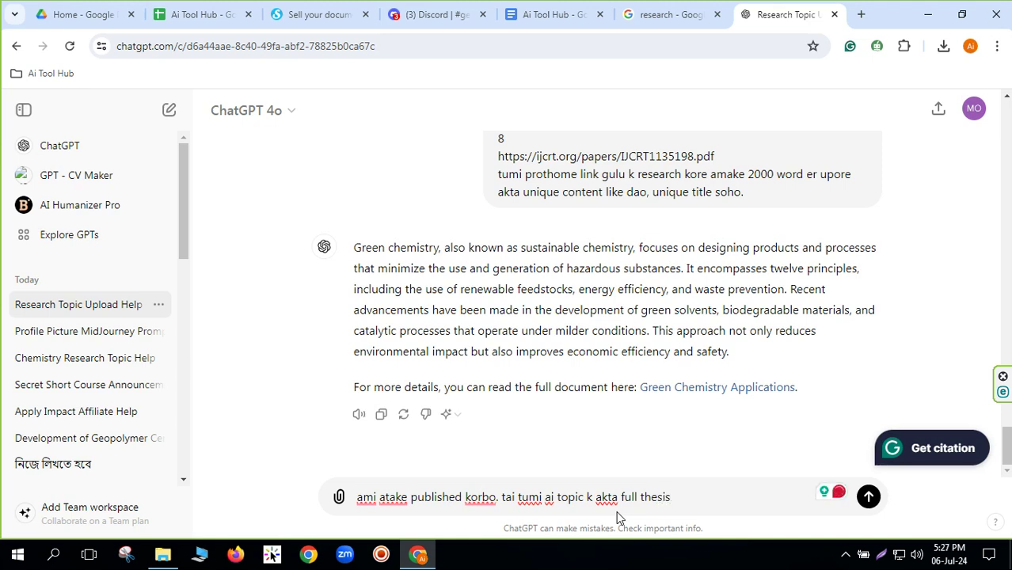
Step: Complete the message's request with "like dao, obossoi tumi amar link gulu follow korbe."
type(" like dao,")
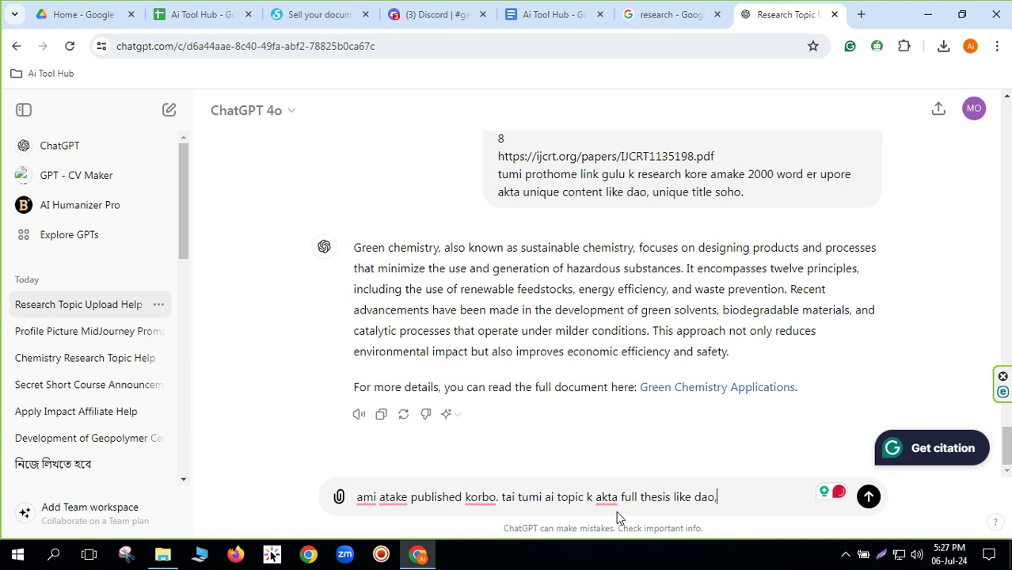
type(" obossoi tumi am")
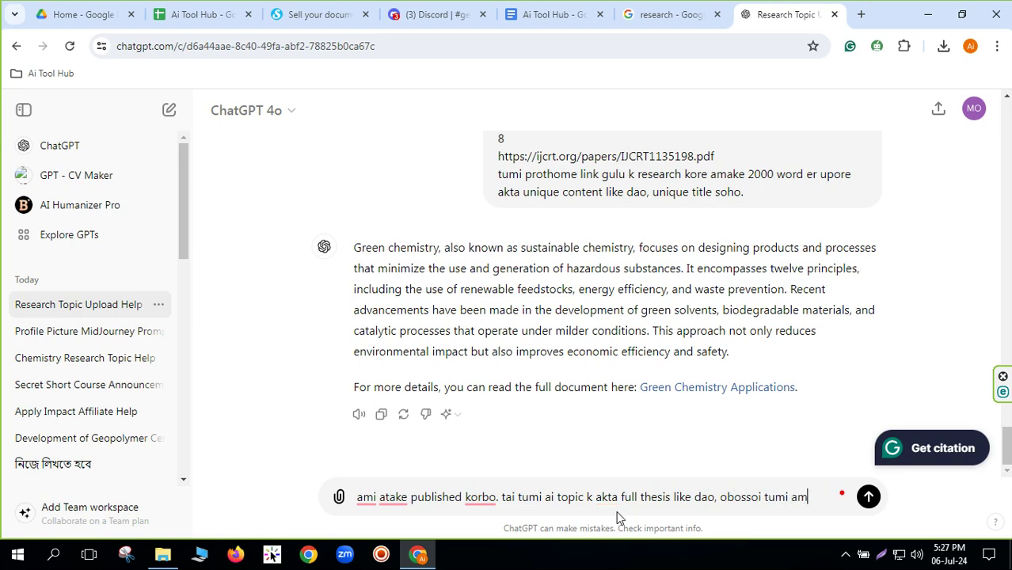
type("ar link")
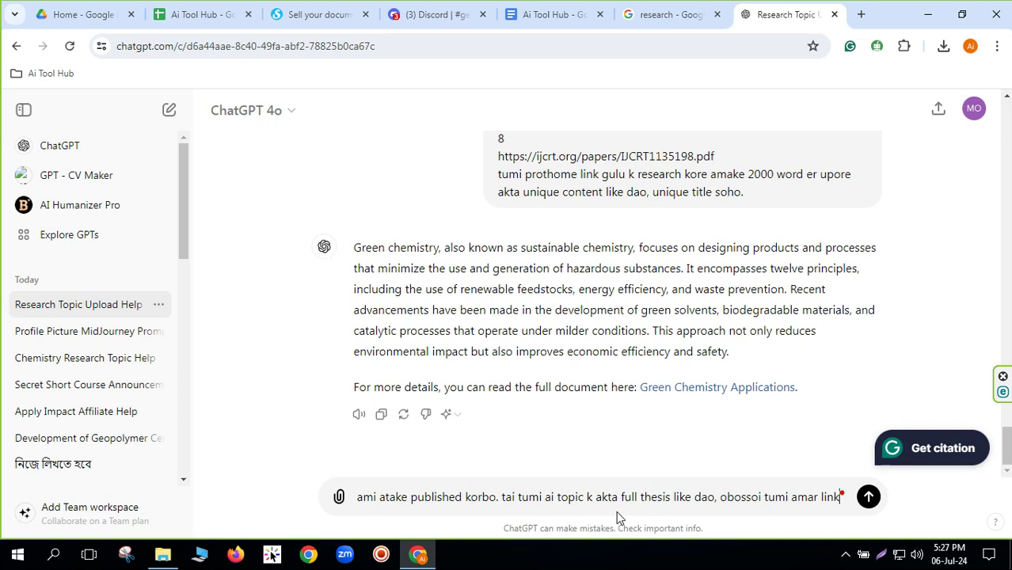
type(" gulu")
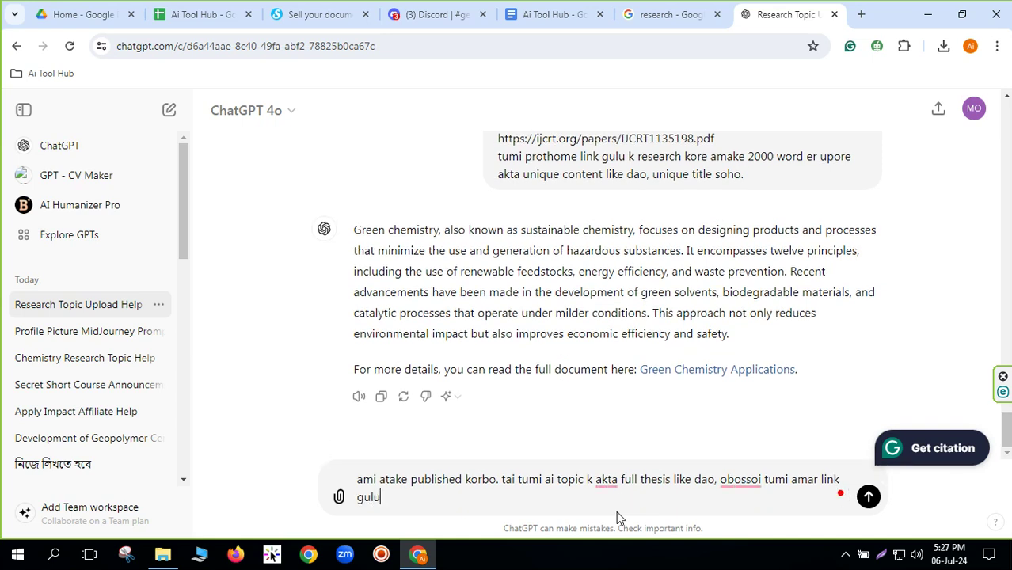
type(" follow")
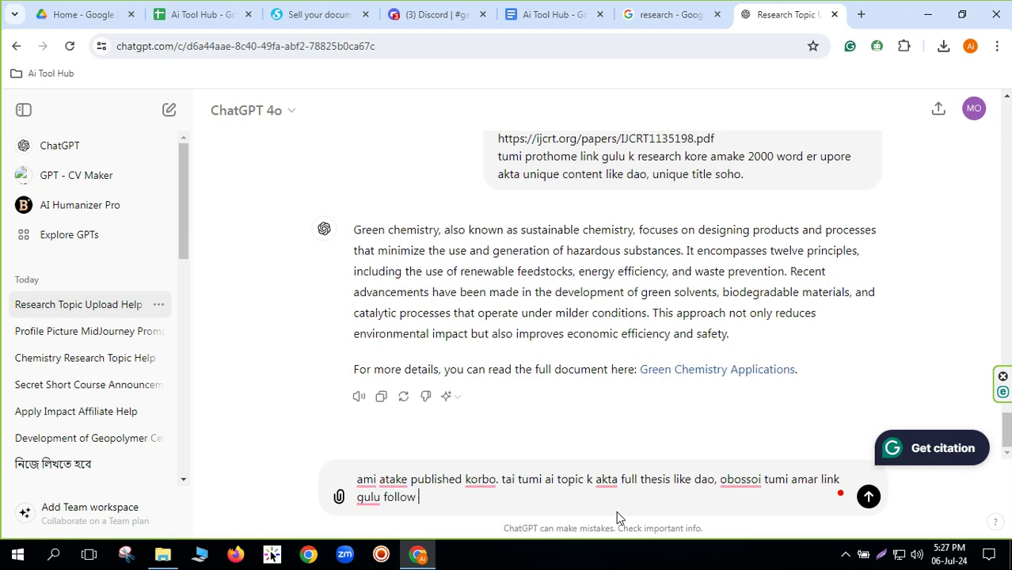
type(" korbe.")
Step: Copy the seven source links from the Ai Tool Hub Google Docs document, add them to the ChatGPT message and send it
left_click(643, 17)
left_click(559, 21)
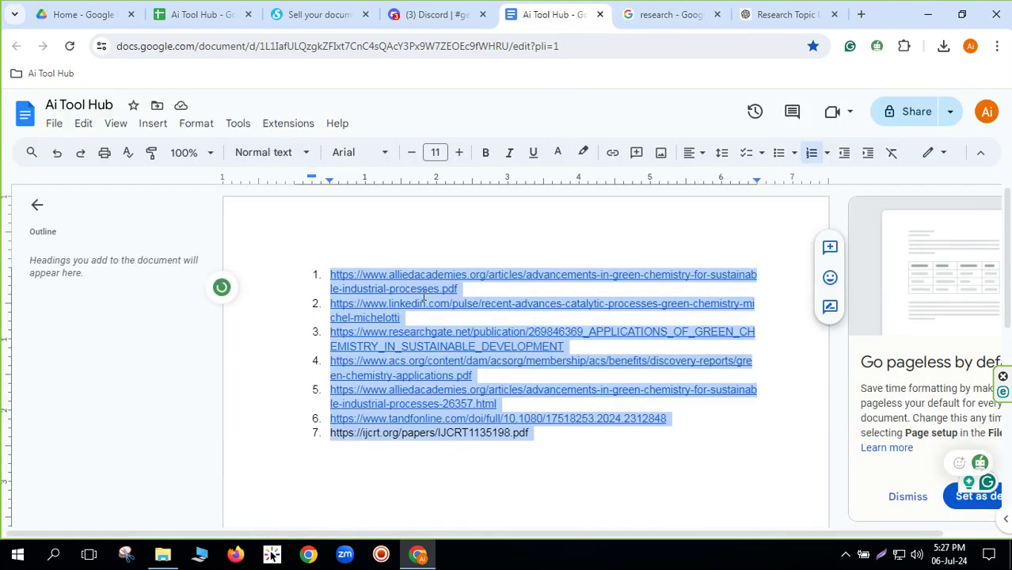
right_click(413, 279)
left_click(468, 188)
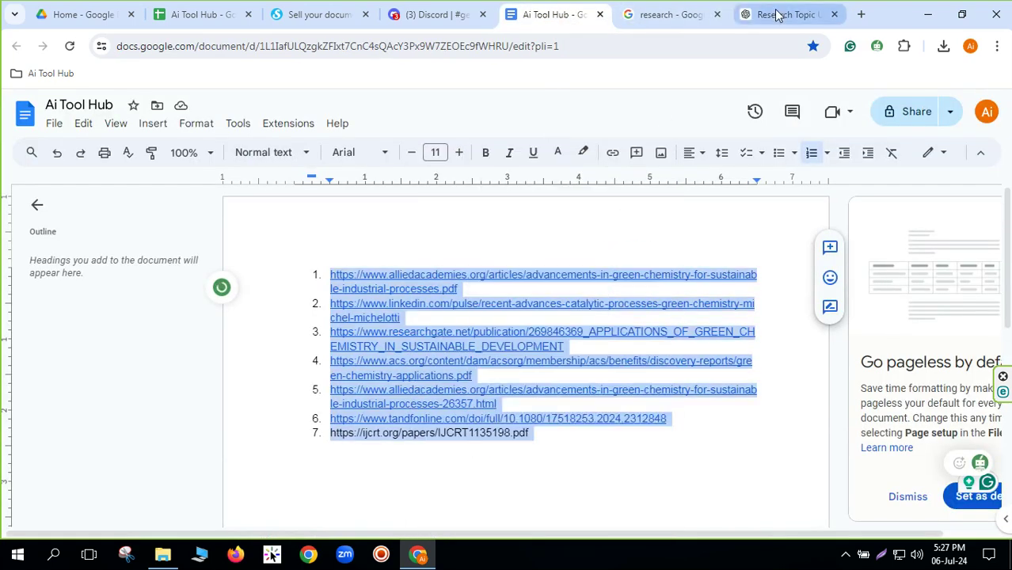
left_click(777, 14)
key("ctrl+v")
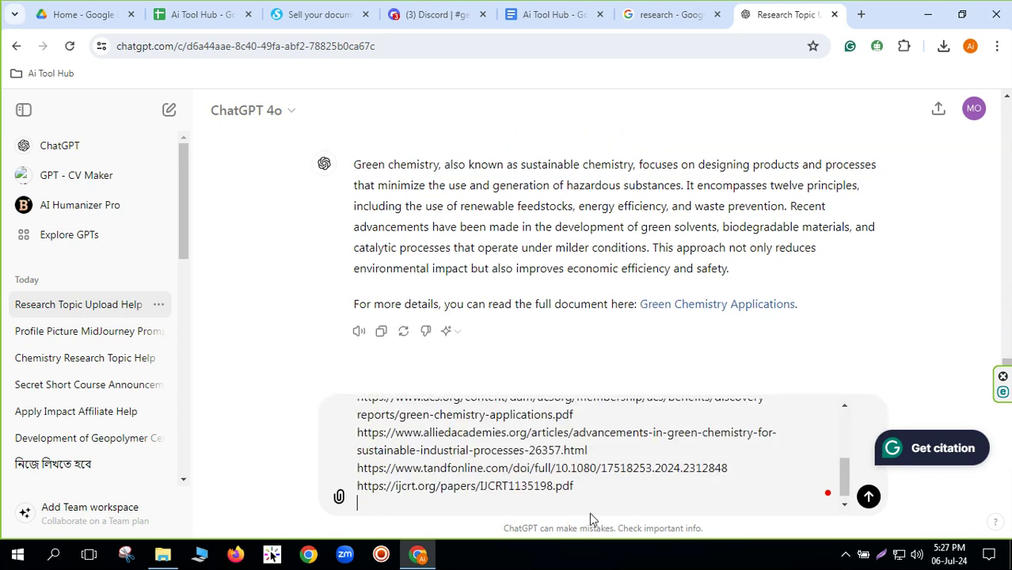
key("Return")
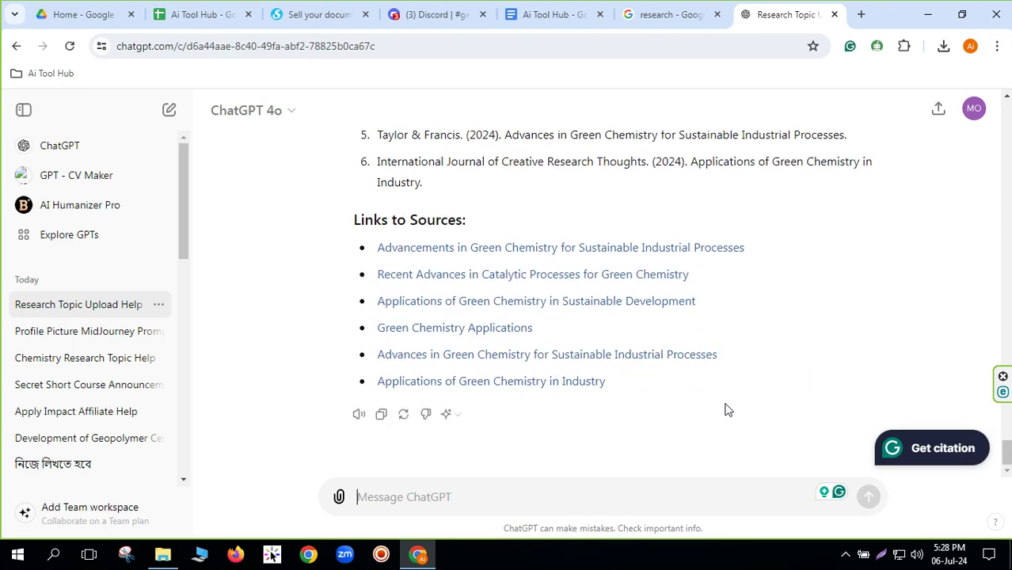
Step: Review the generated green chemistry thesis from its title to the source links, highlighting its full text to judge the length
scroll(482, 414, "up", 20)
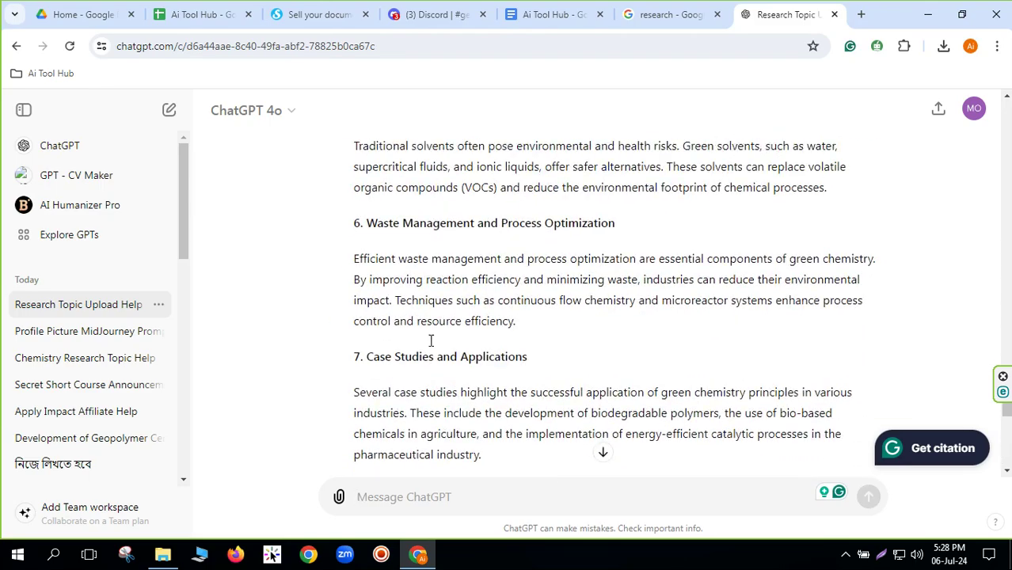
scroll(424, 333, "down", 4)
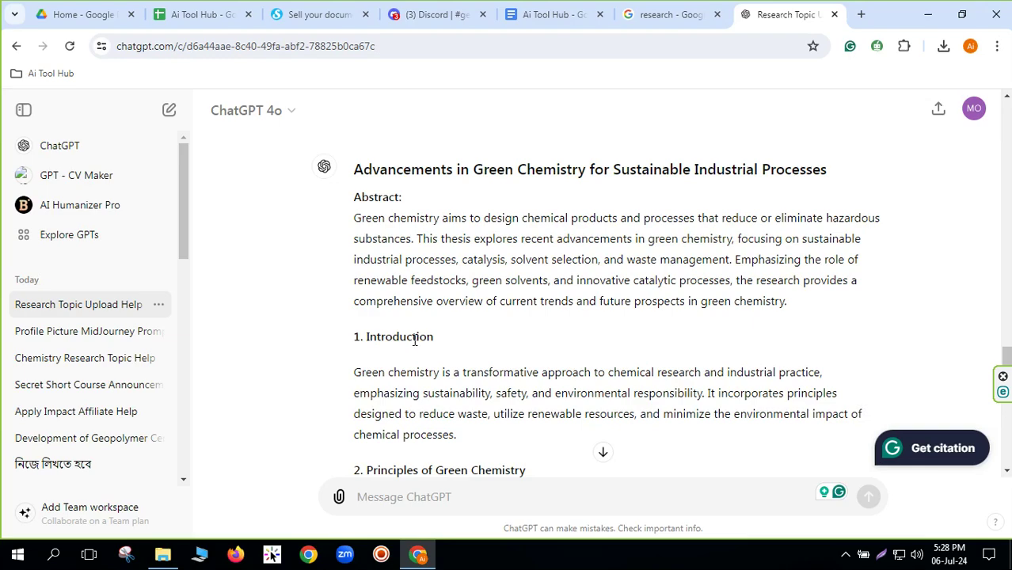
left_click_drag(454, 290, 633, 448)
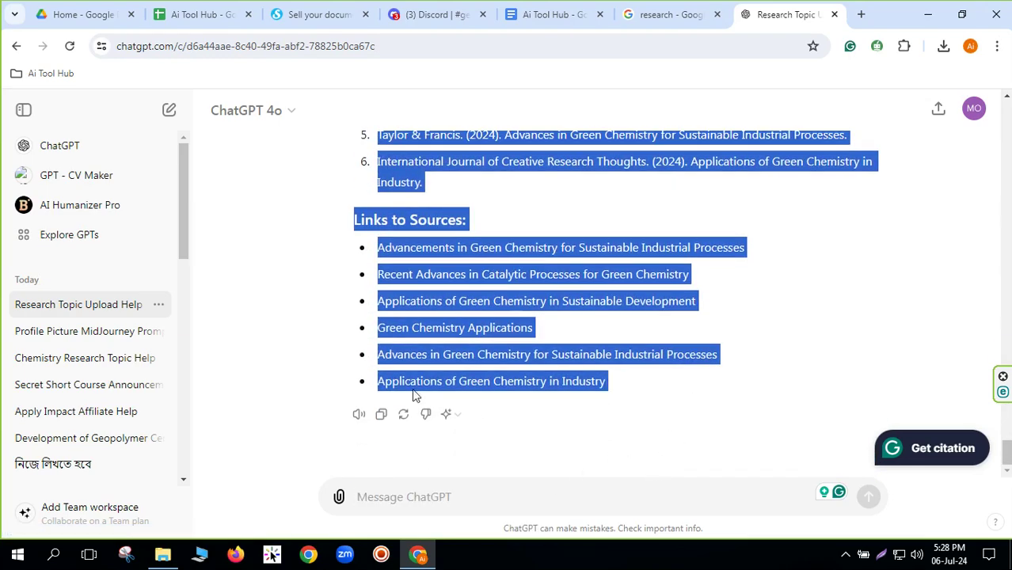
scroll(507, 392, "up", 10)
scroll(507, 402, "up", 10)
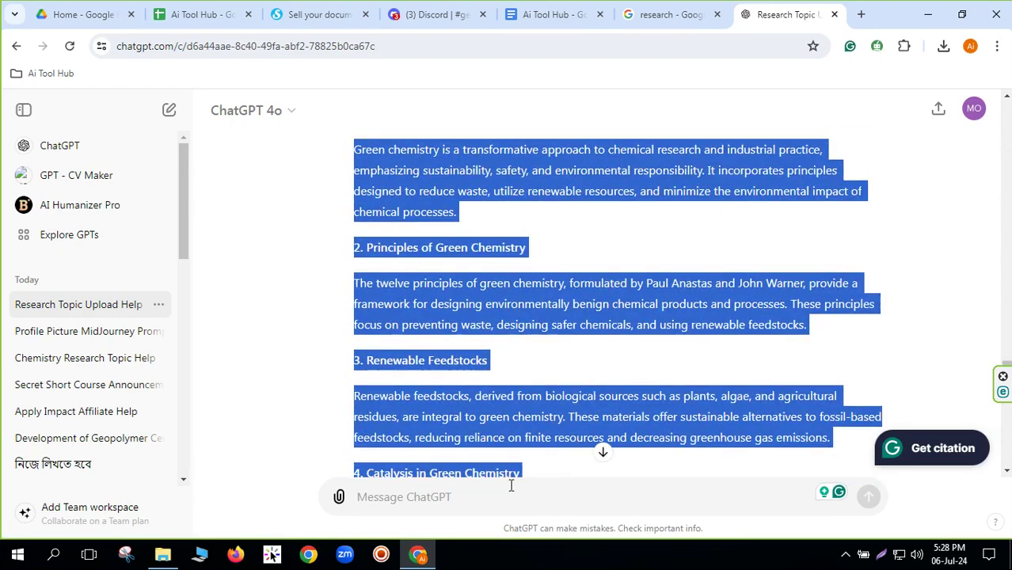
scroll(466, 454, "down", 1)
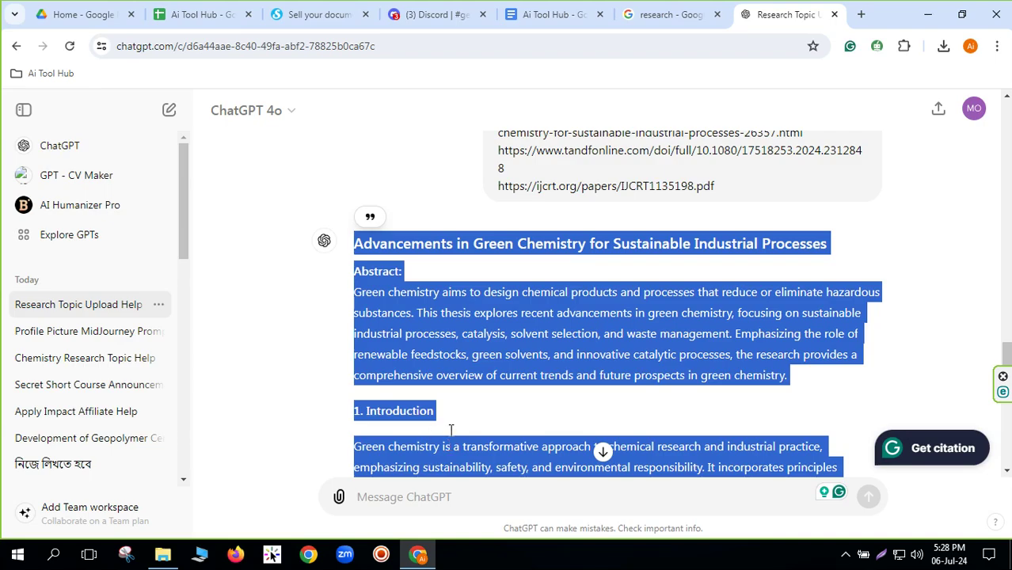
scroll(475, 436, "down", 15)
scroll(475, 435, "up", 8)
scroll(443, 414, "up", 12)
scroll(386, 306, "up", 4)
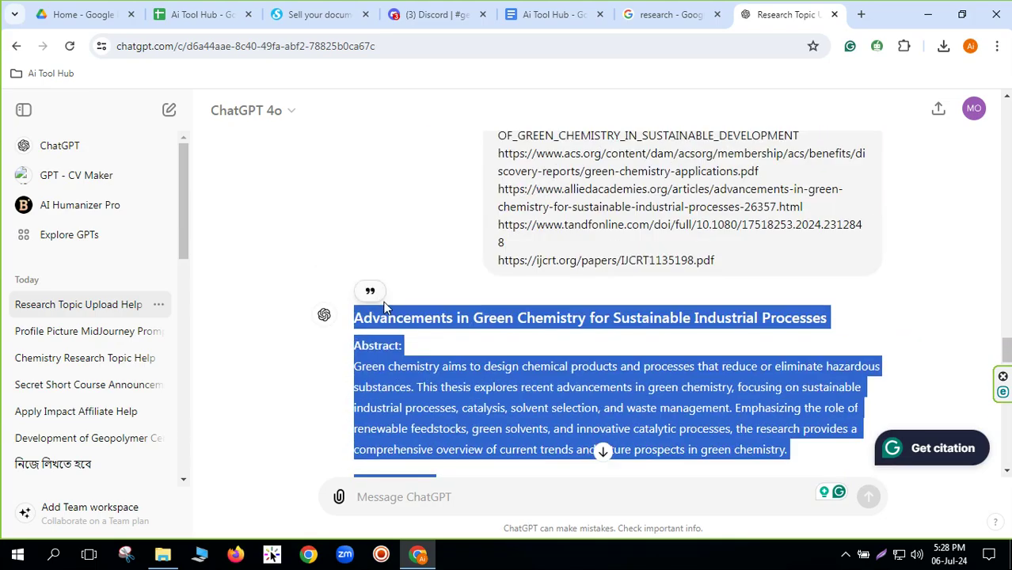
scroll(475, 380, "down", 16)
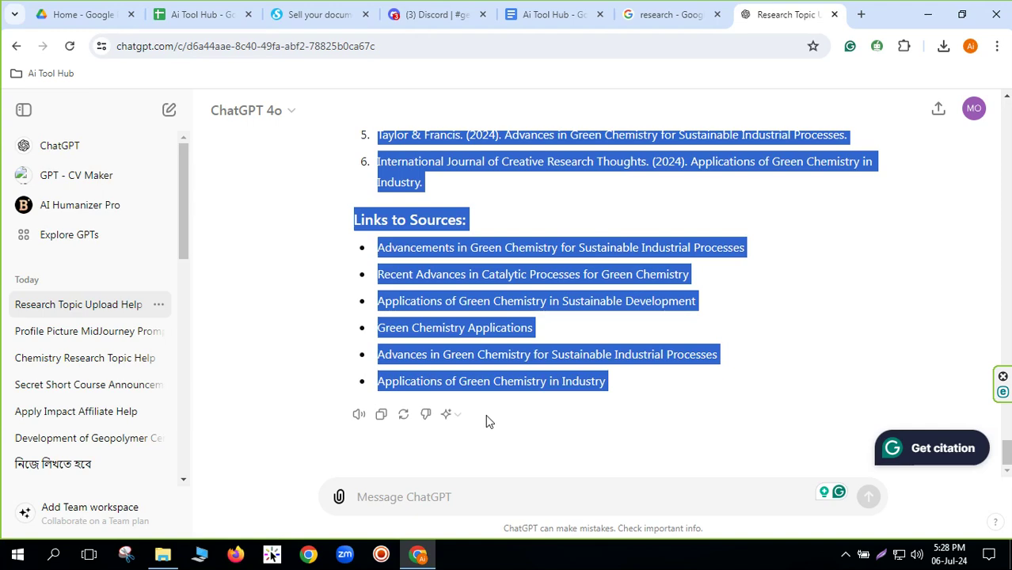
Step: Send ChatGPT the message "tumi aro at least 3000 word er upor likhe dao" and have it continue generating the cut-off reply
left_click(414, 495)
type("tumi ar")
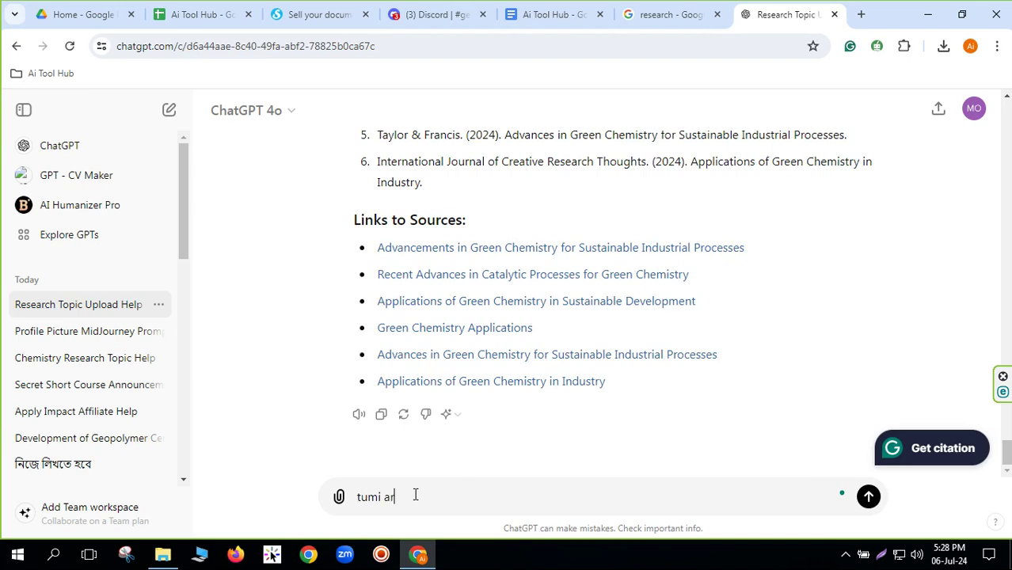
type("o ")
type("bor")
type("3")
type("000")
type(" w")
type("ord er upor l")
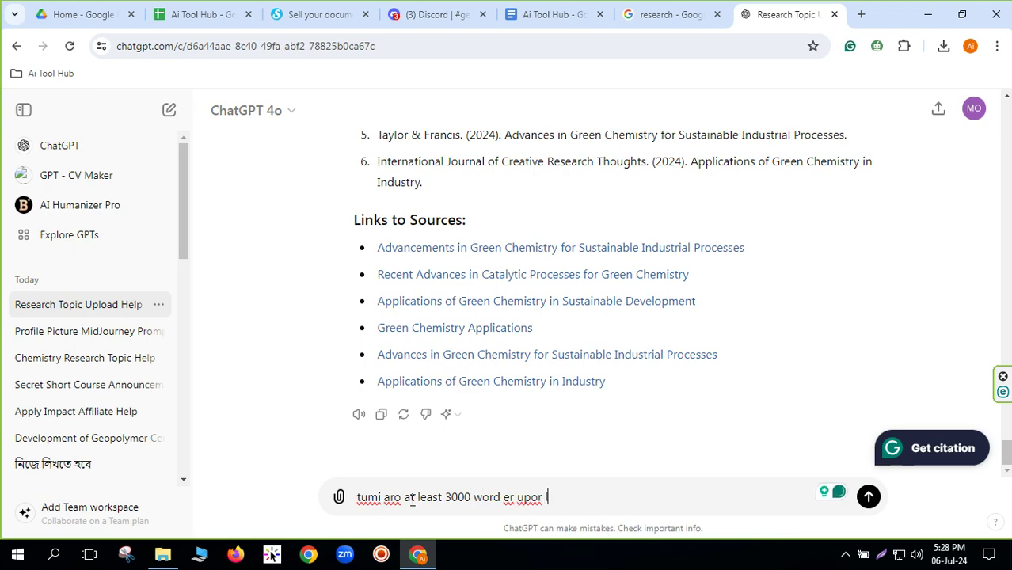
type("ikhe da")
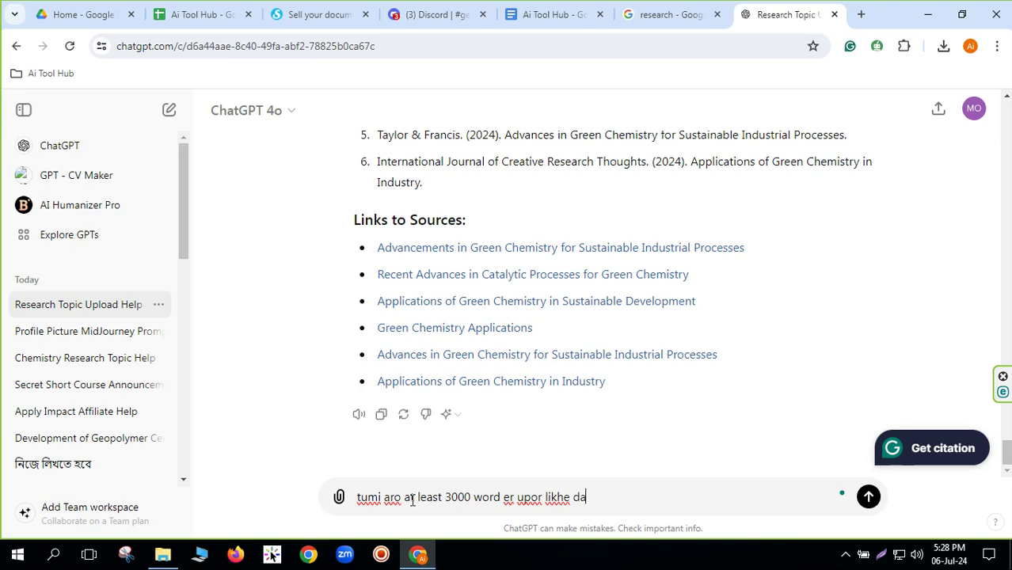
type("o")
key("Return")
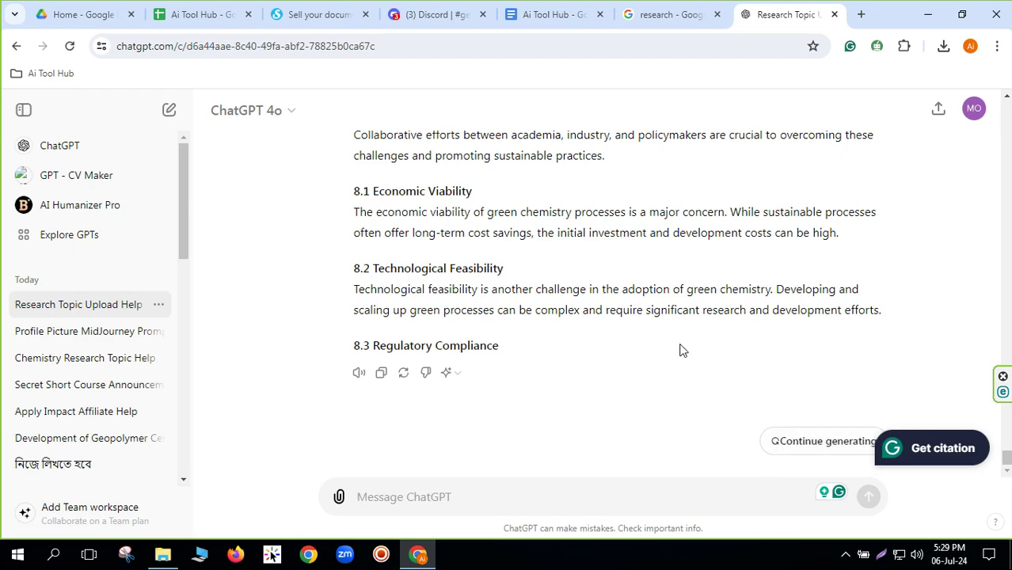
left_click(787, 441)
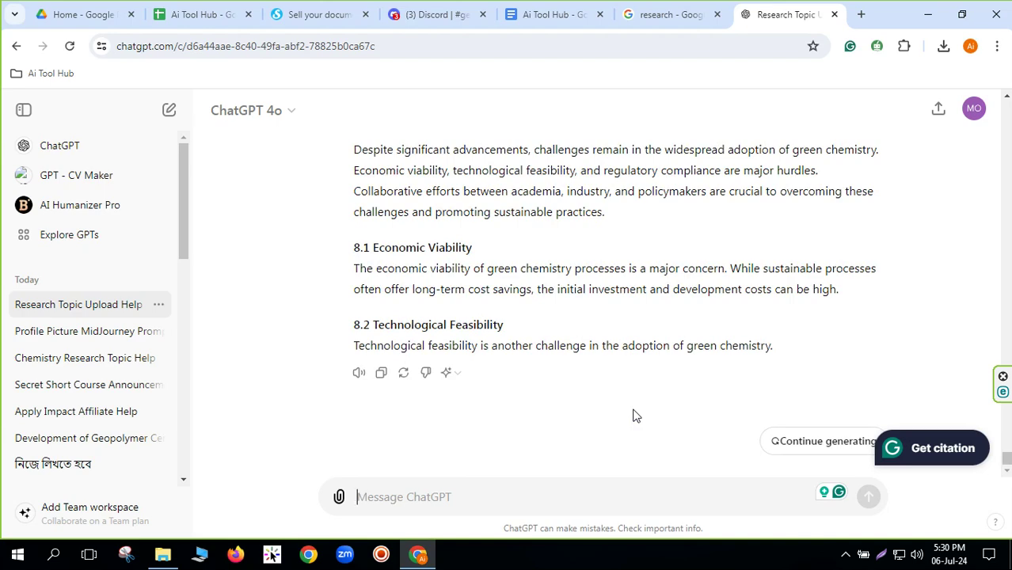
Step: Send ChatGPT the follow-up request "tumi 2000 er modhe likhe da" for a shorter version of the thesis
scroll(475, 293, "up", 4)
scroll(673, 396, "down", 4)
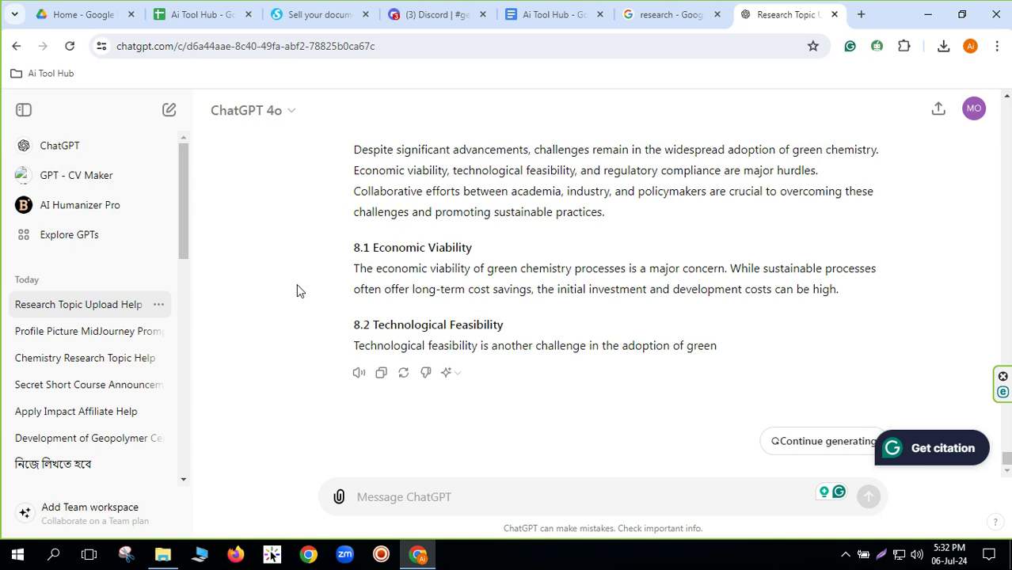
type("tumi 2000 er modhe likhe da")
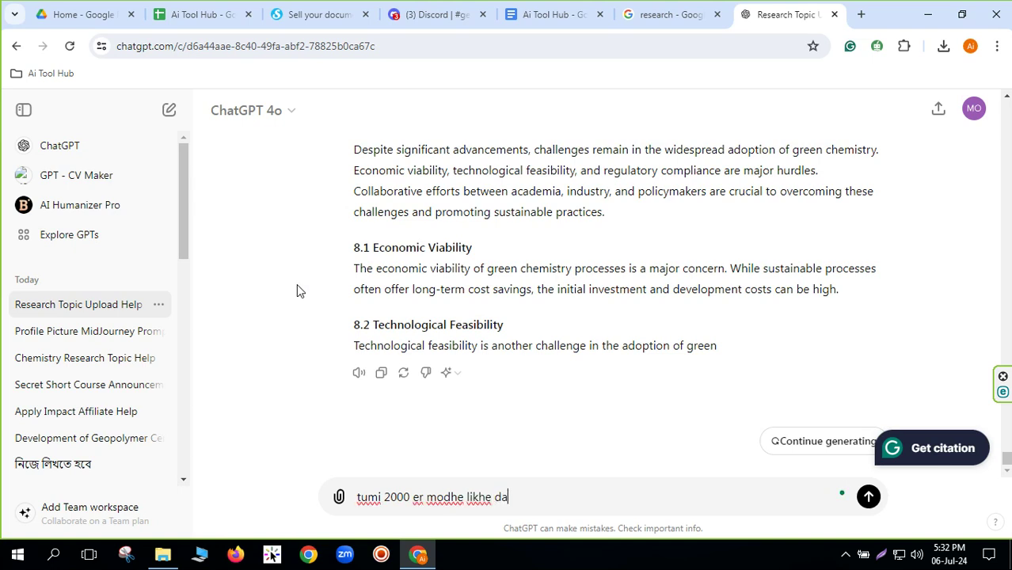
key("Return")
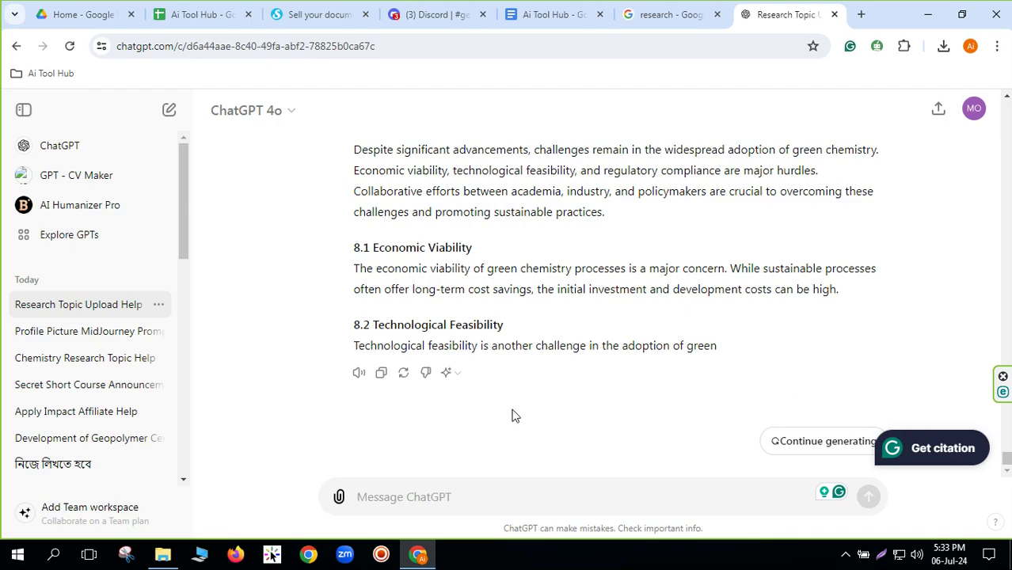
Step: Look through the thesis versions in the chat, going back to the first one below the message with the source links
scroll(508, 390, "up", 15)
scroll(479, 357, "up", 15)
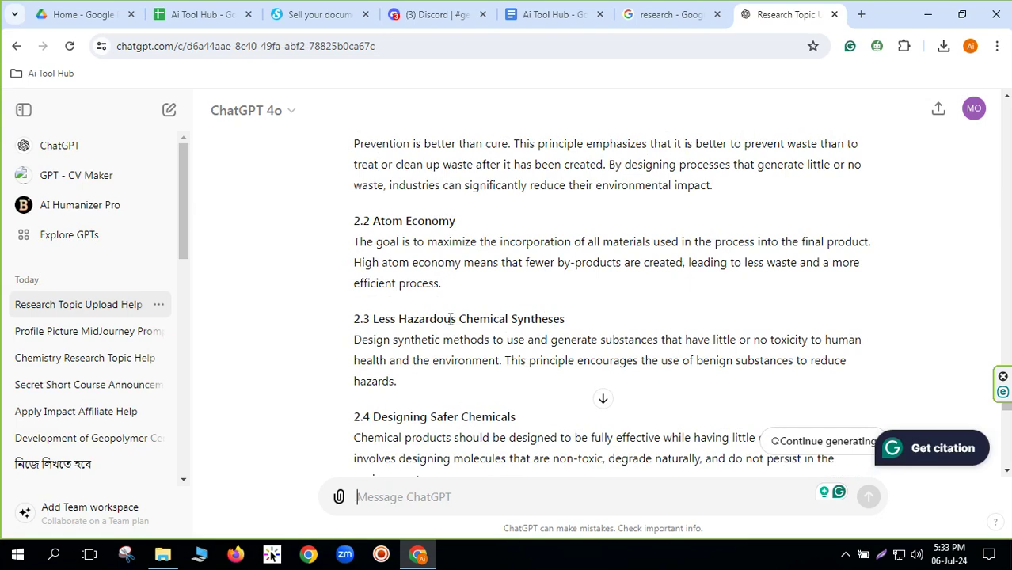
scroll(447, 318, "up", 10)
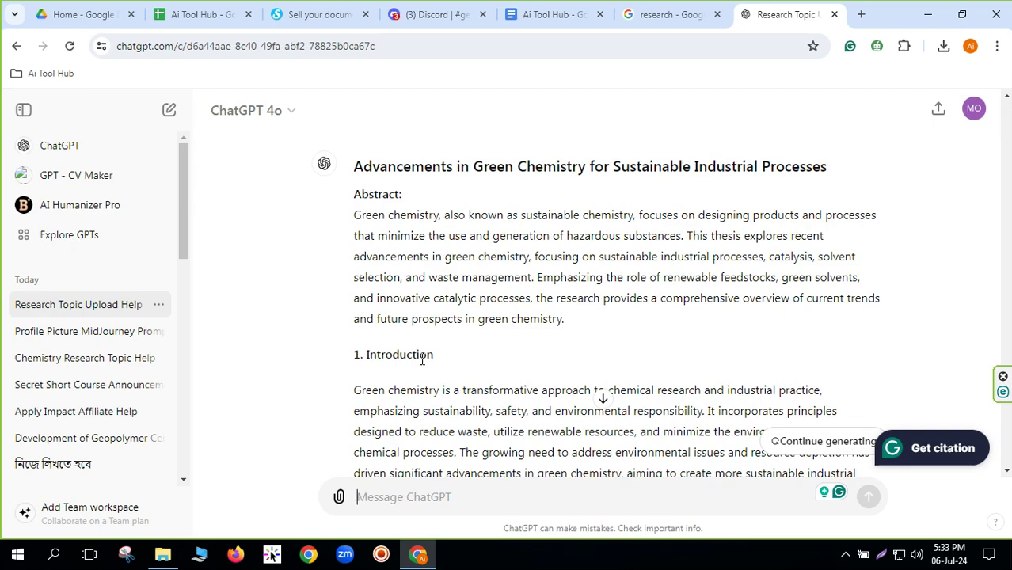
scroll(420, 357, "down", 15)
scroll(420, 395, "up", 8)
scroll(431, 411, "up", 4)
scroll(467, 424, "up", 5)
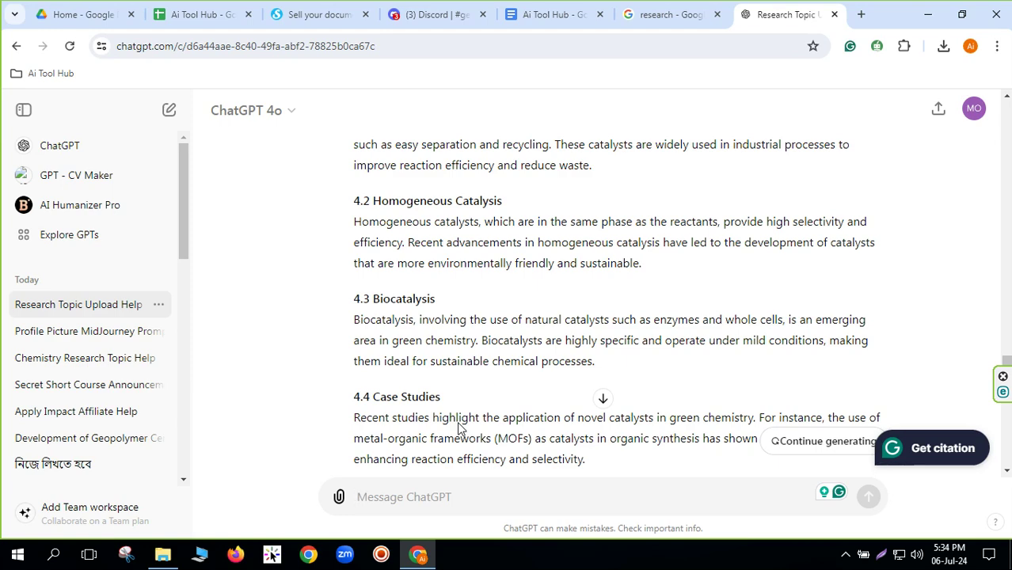
scroll(418, 383, "up", 20)
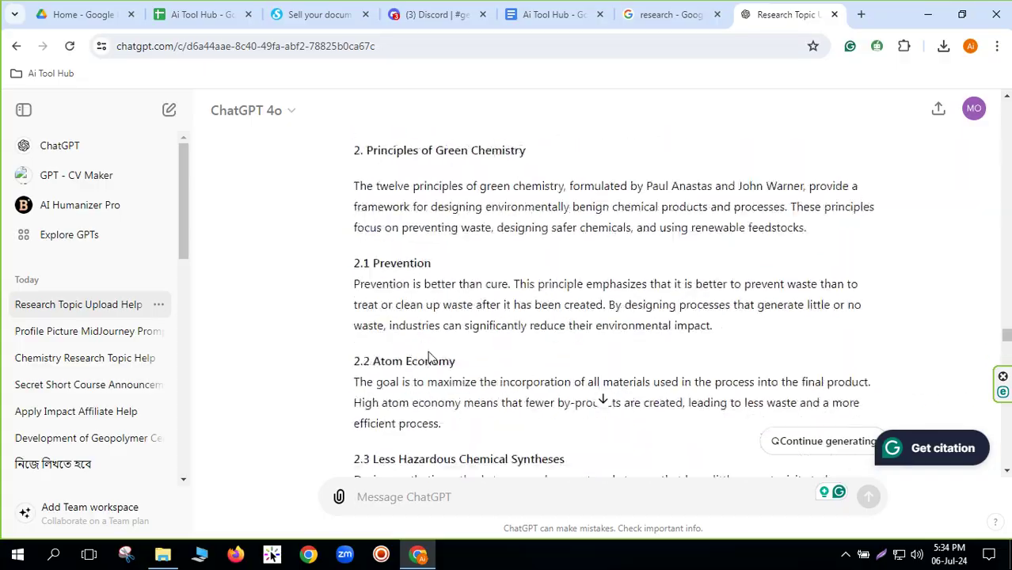
scroll(427, 338, "up", 20)
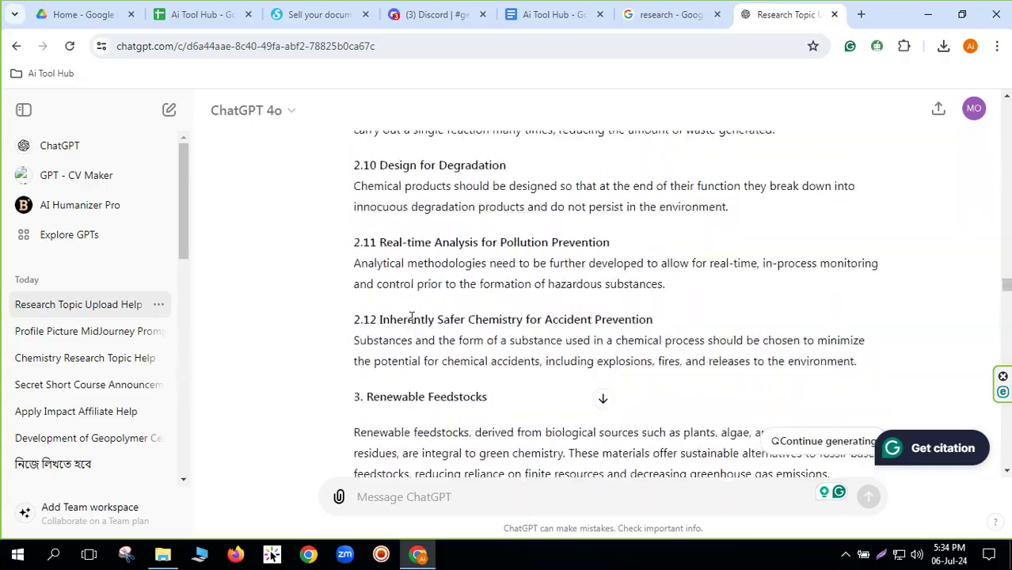
scroll(434, 321, "up", 20)
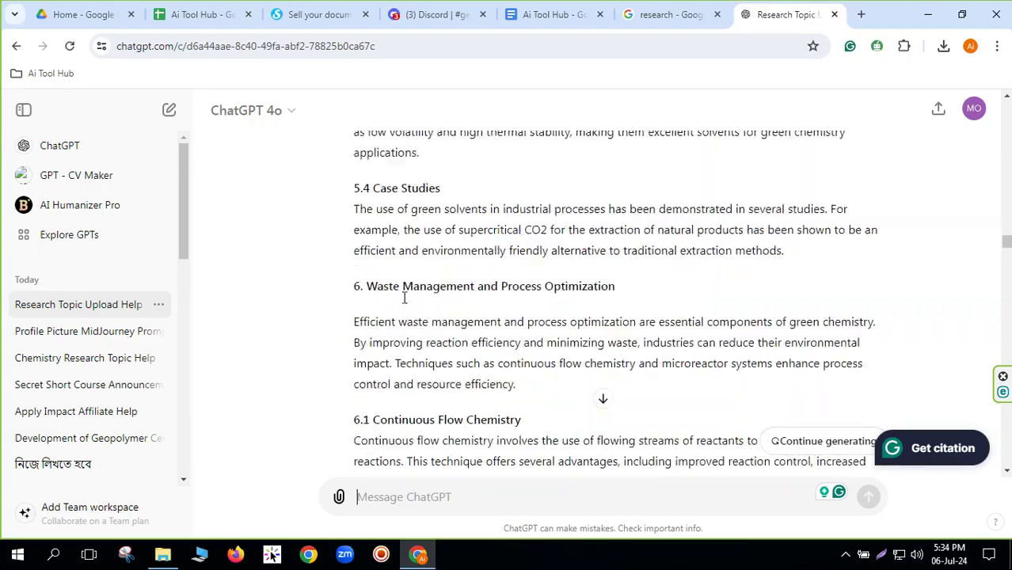
scroll(484, 352, "up", 20)
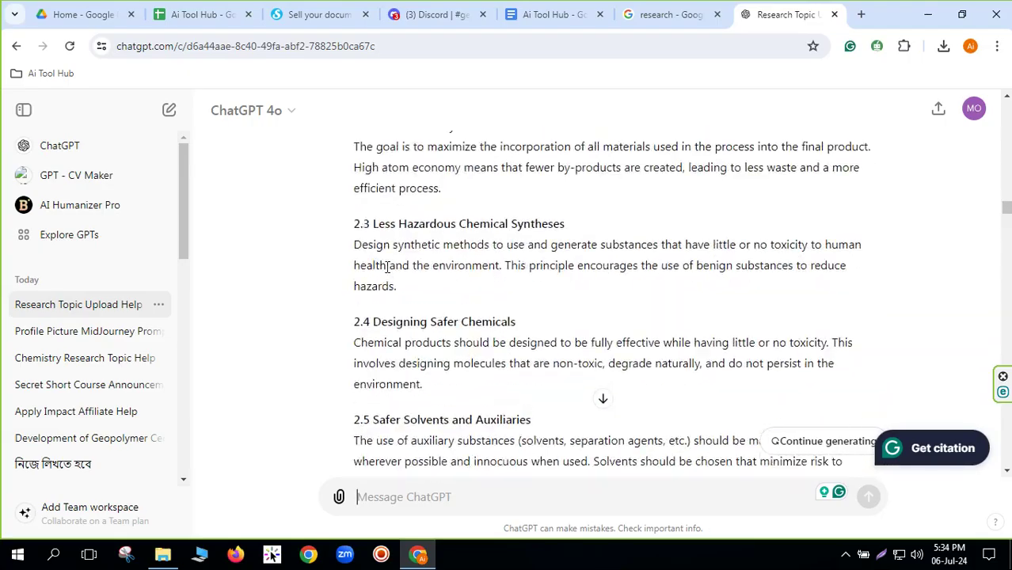
scroll(387, 271, "up", 1)
scroll(386, 273, "down", 15)
scroll(392, 273, "up", 12)
scroll(396, 273, "down", 2)
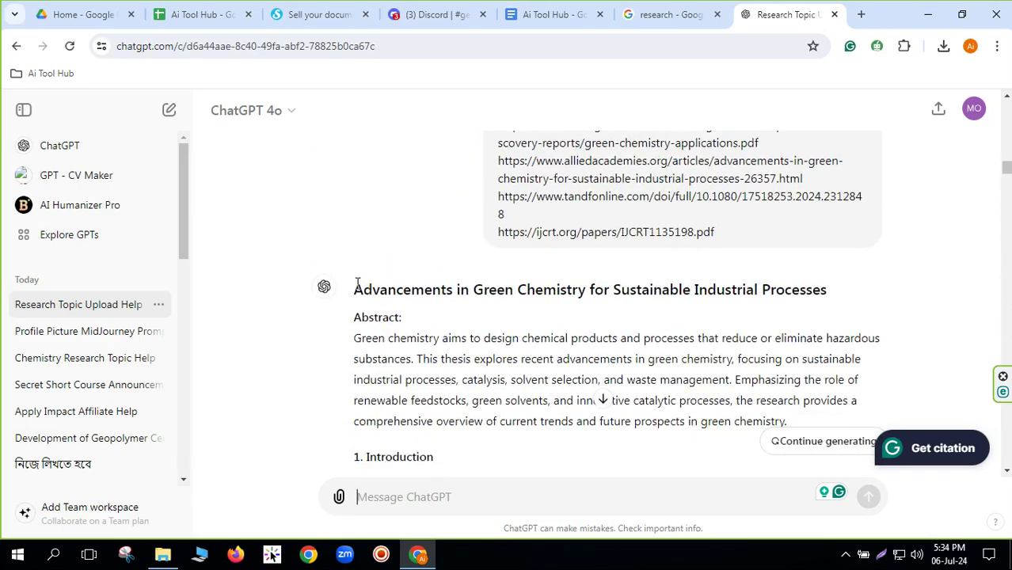
Step: Copy the text of the first thesis version, "Advancements in Green Chemistry for Sustainable Industrial Processes", and open a new browser tab
left_click_drag(393, 313, 707, 290)
scroll(706, 290, "up", 4)
right_click(465, 220)
left_click(507, 231)
left_click(860, 15)
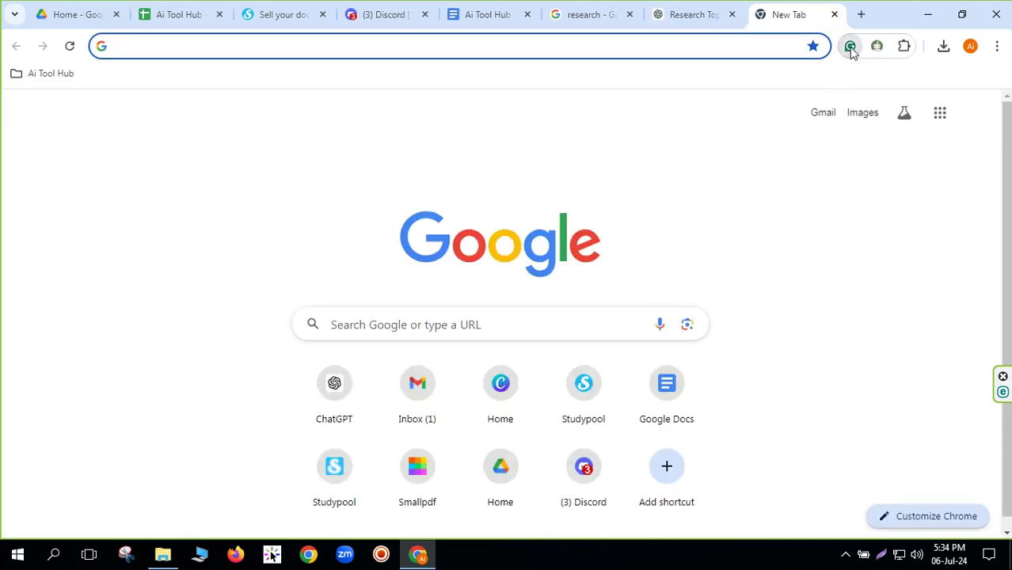
Step: Create a new Grammarly document, paste in the green chemistry thesis, and accept the General domain and Knowledgeable audience goals
left_click(850, 47)
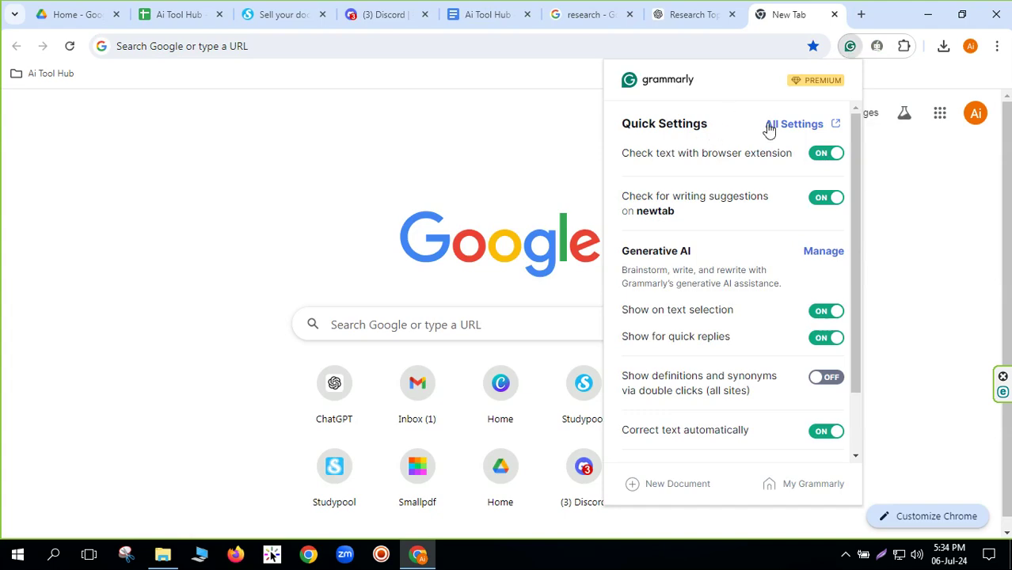
left_click(682, 483)
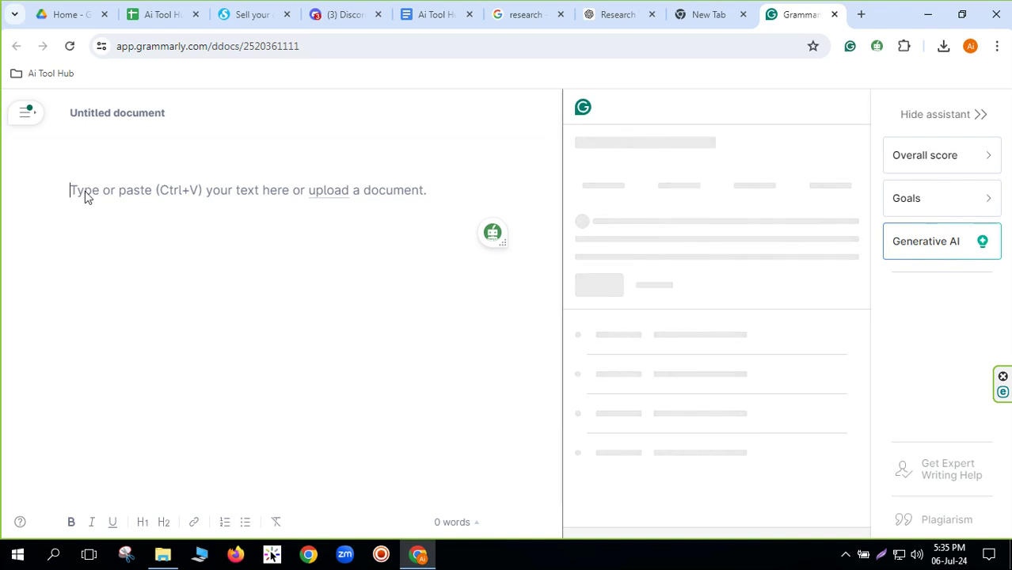
type("Links to Sources: Advancements in Green Chemistry for Sustainable Industrial Processes Recent Advances in Catalytic Processes for Green Chemistry Applications of Green Chemistry in Sustainable Development Green Chemistry Applications Advances in Green Chemistry for Sustainable Industrial Processes Applications of Green Chemistry in Industry")
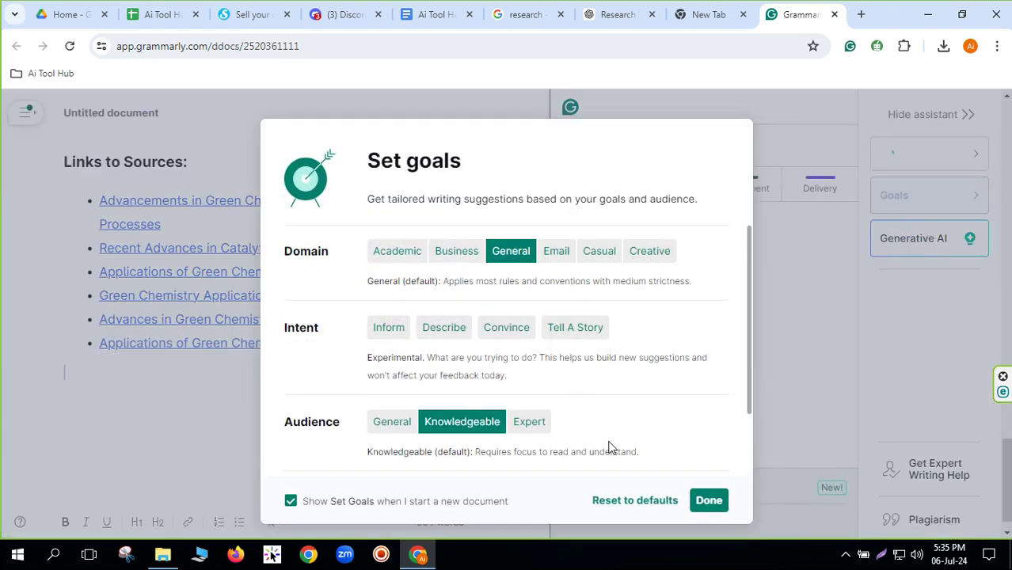
left_click(708, 500)
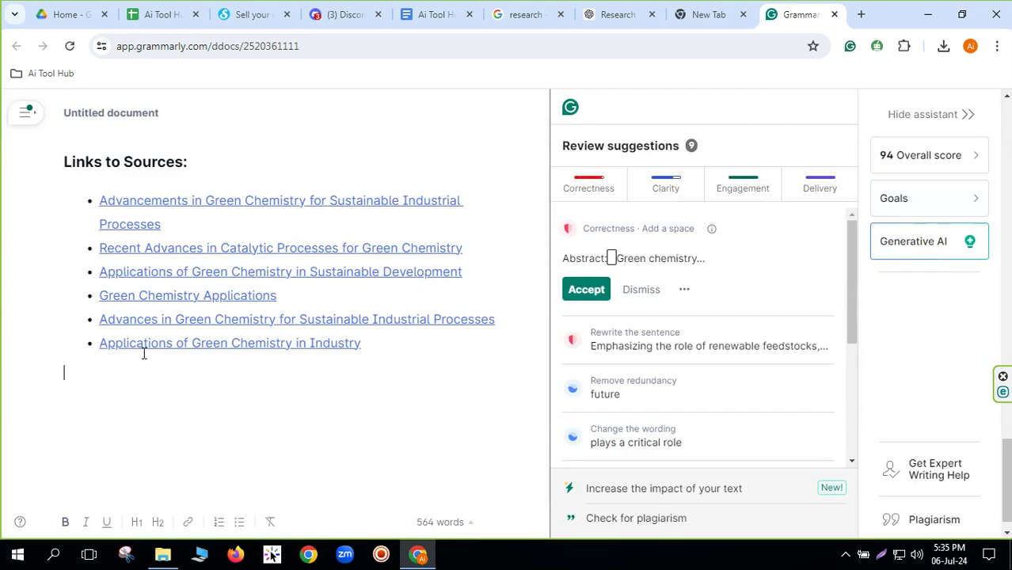
Step: Accept the suggestions to add a space after "Abstract:" and remove the redundant word "future" from the abstract
scroll(269, 245, "up", 20)
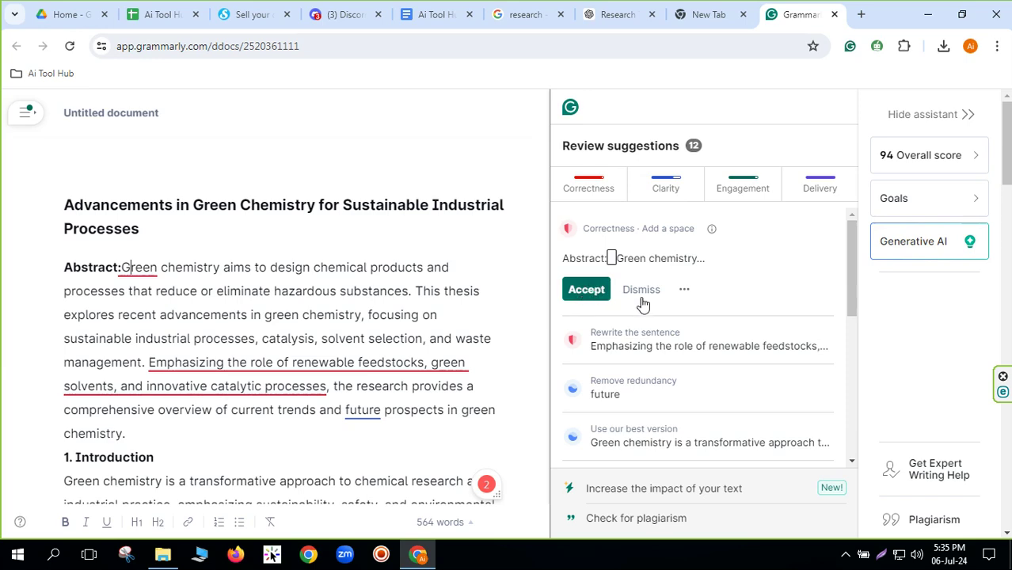
left_click(586, 290)
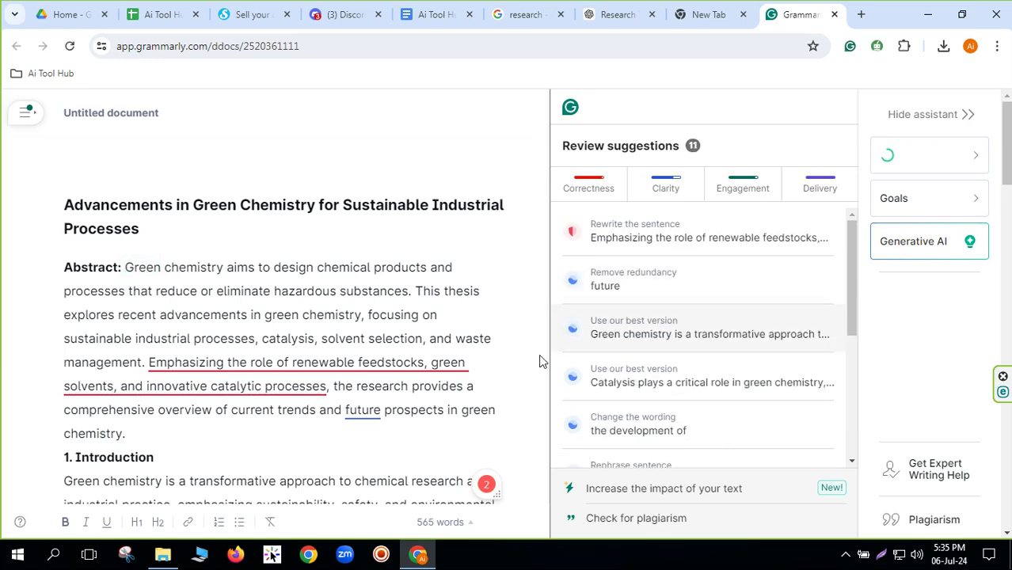
left_click(712, 305)
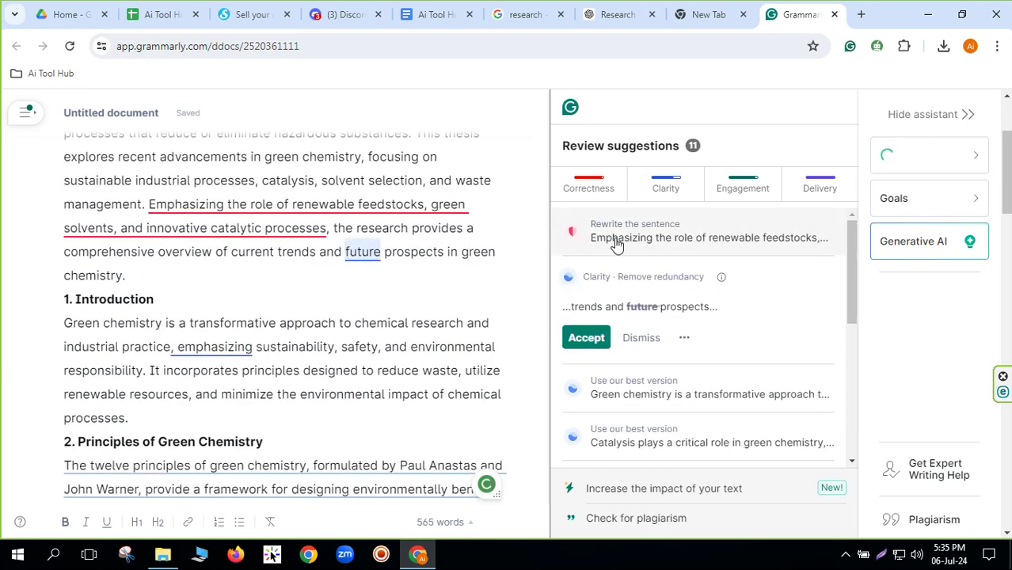
left_click(588, 337)
Step: Apply Grammarly's best version to the first sentence of the Introduction and of section 4, Catalysis in Green Chemistry
left_click(625, 283)
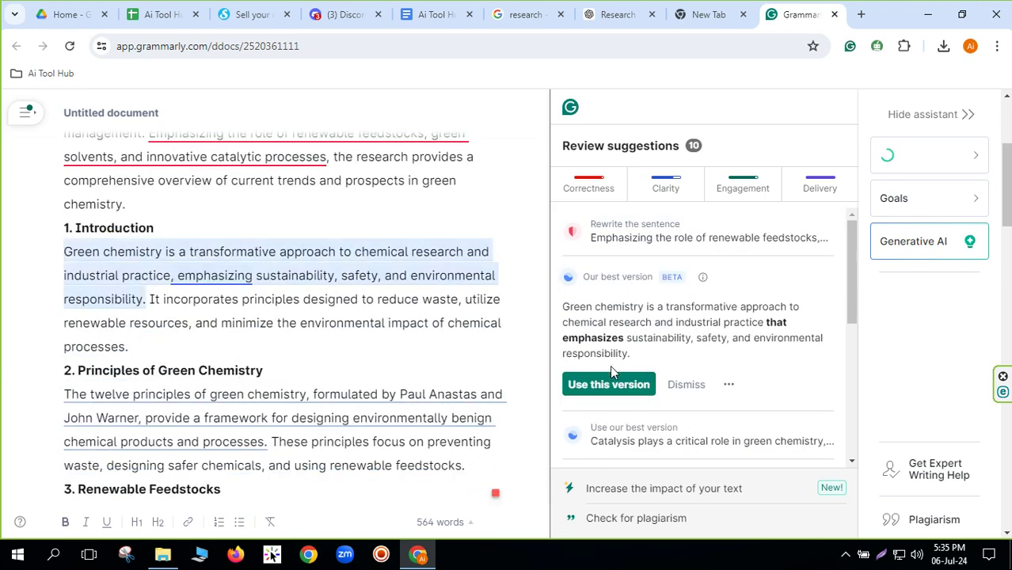
left_click(604, 386)
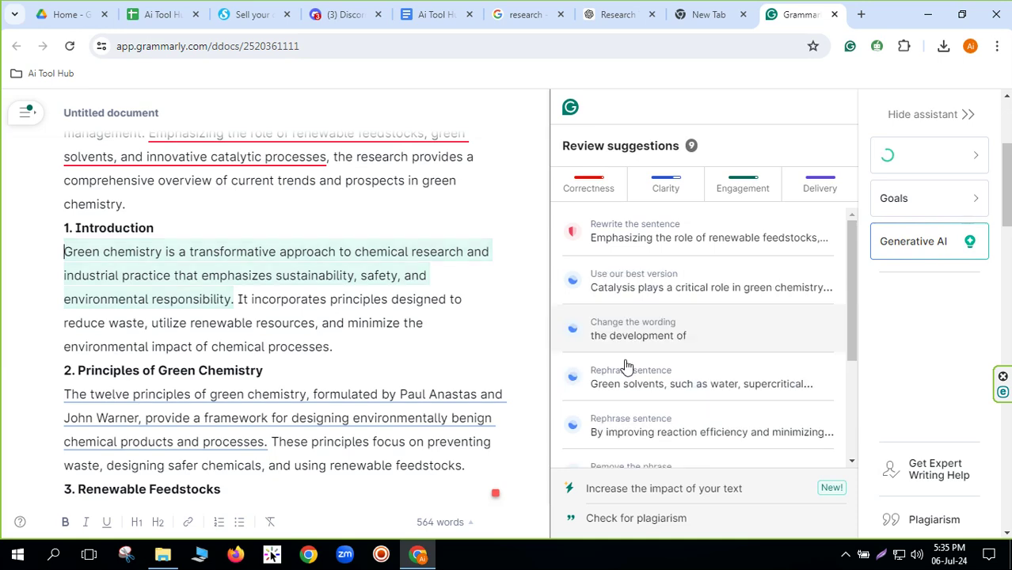
left_click(621, 287)
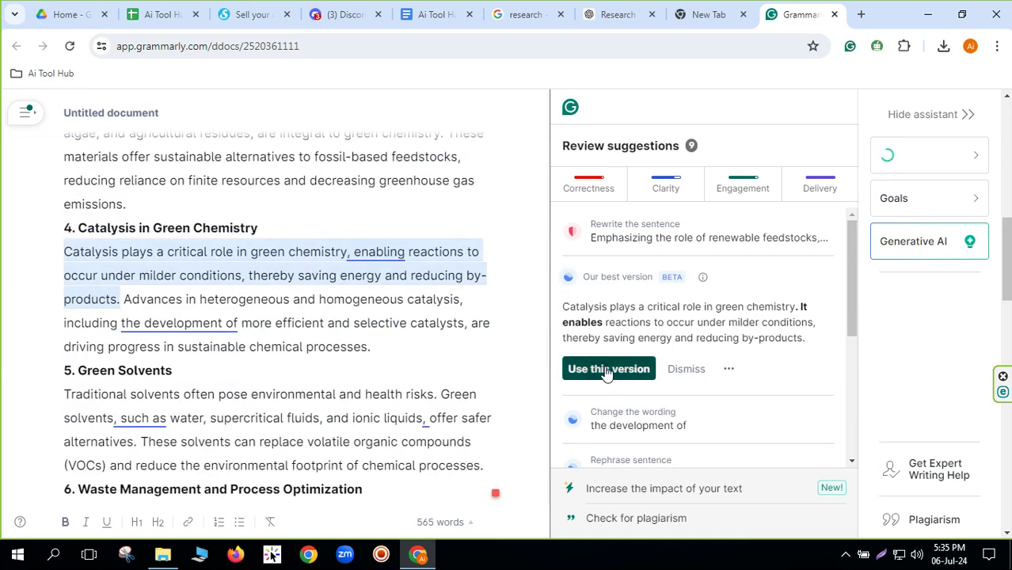
left_click(623, 367)
Step: Dismiss the dangling modifier suggestion in the abstract and the wording suggestion for "the development of"
left_click(607, 245)
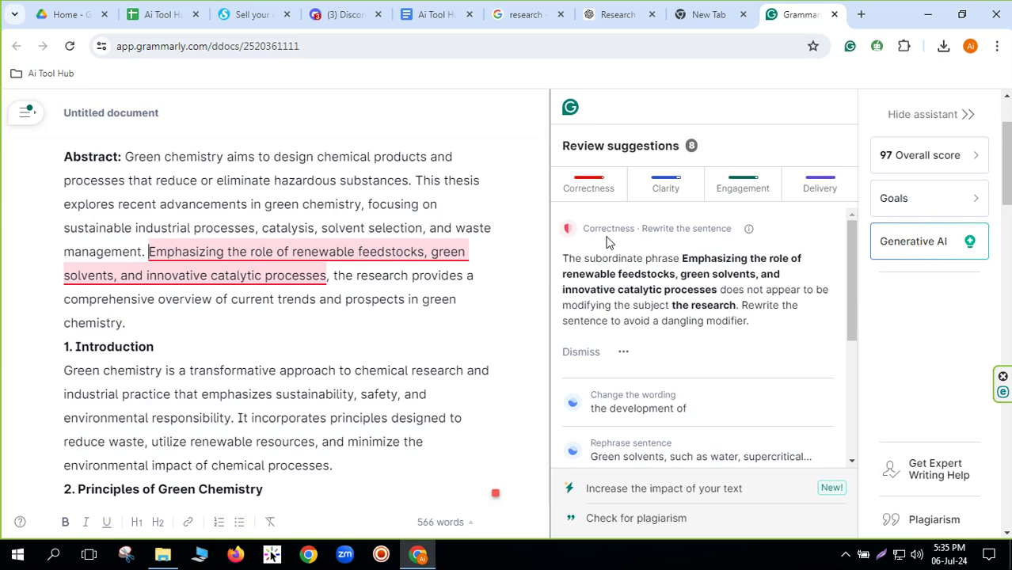
left_click(580, 351)
left_click(622, 297)
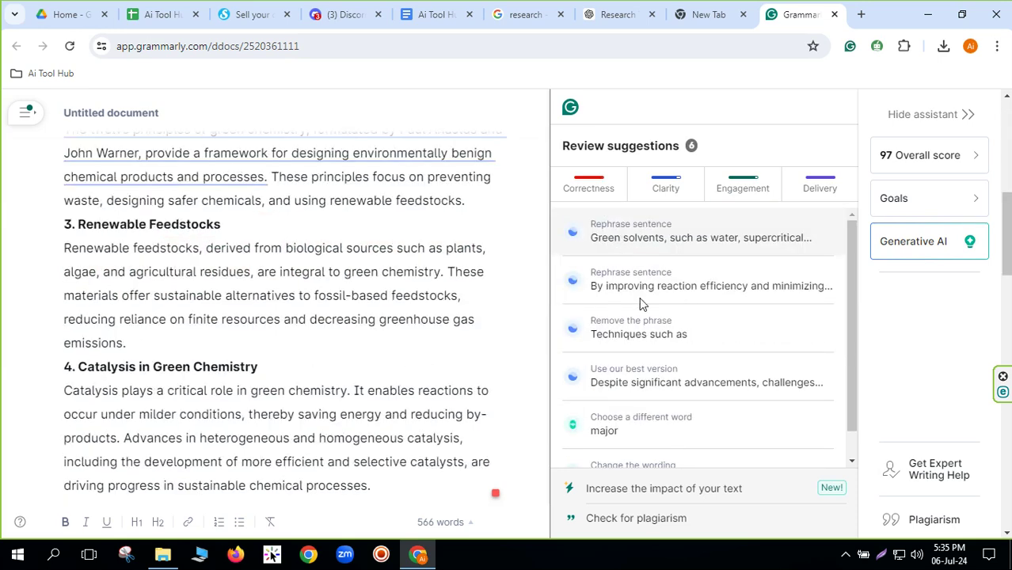
Step: Accept the suggested rephrasings of the "Green solvents, such as water" sentence and the "By improving reaction efficiency" sentence
left_click(643, 237)
left_click(606, 311)
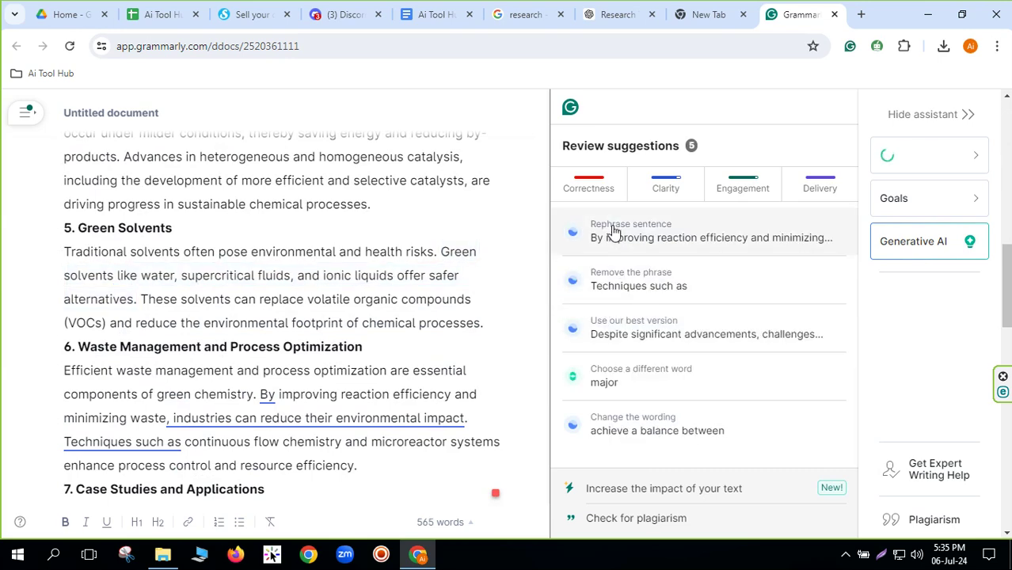
left_click(614, 233)
left_click(617, 320)
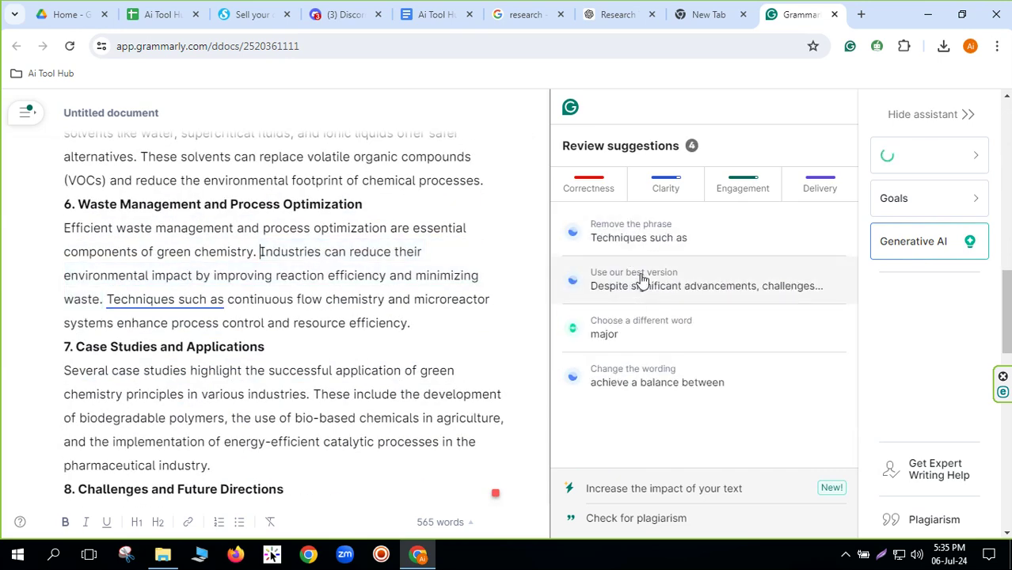
Step: Remove the phrase "Techniques such as" from section 6 and apply the best version to the opening sentence of section 8
left_click(629, 233)
left_click(587, 289)
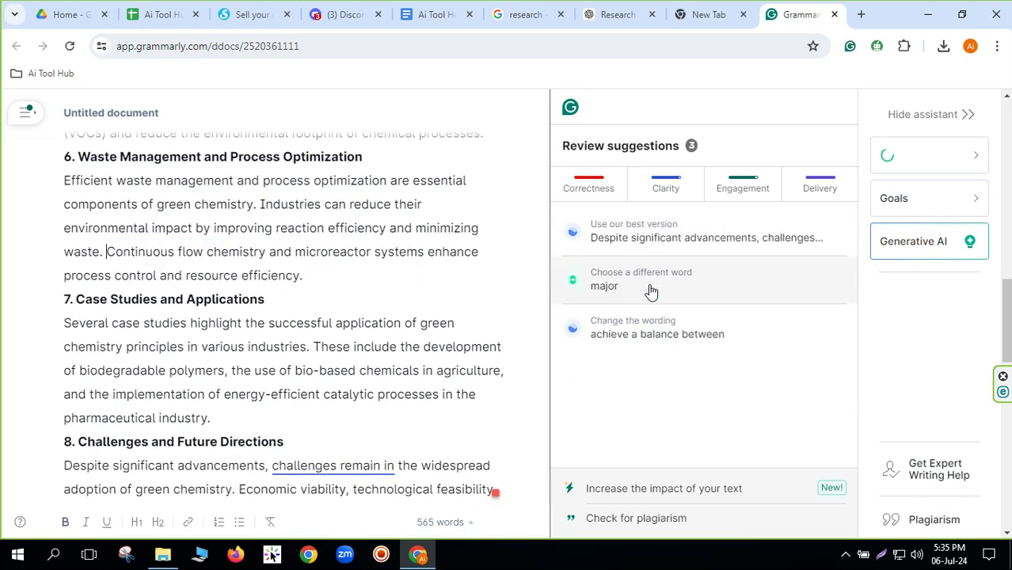
left_click(604, 236)
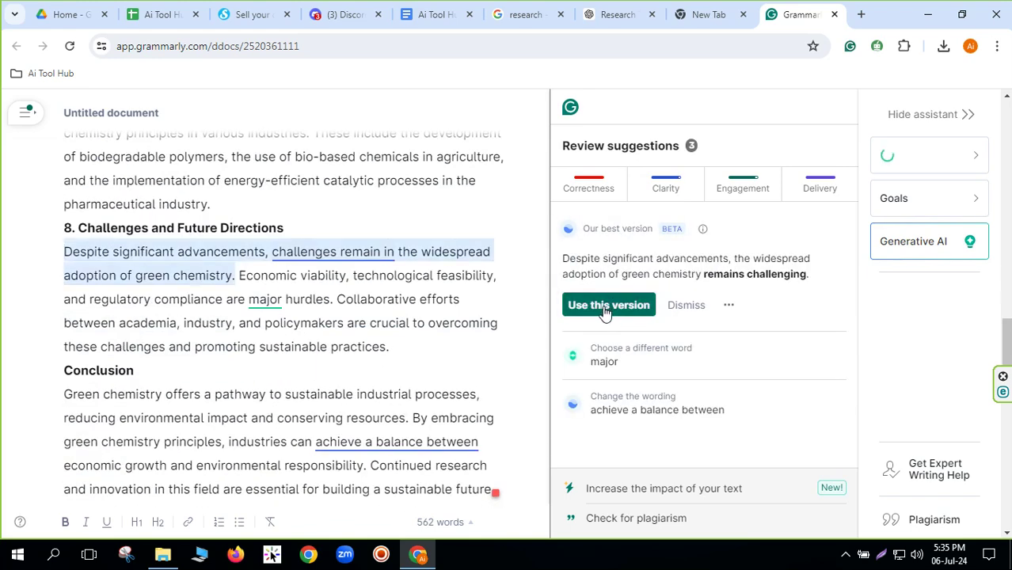
left_click(605, 306)
Step: Accept replacing "major" with "significant" in section 8 and "achieve a balance between" with "balance" in the Conclusion
left_click(602, 238)
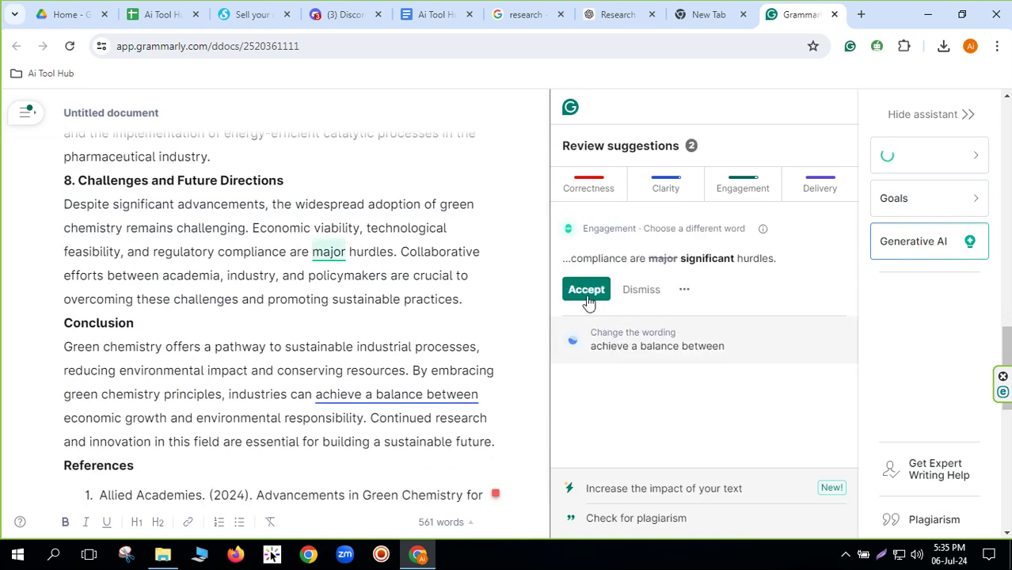
left_click(586, 290)
left_click(613, 241)
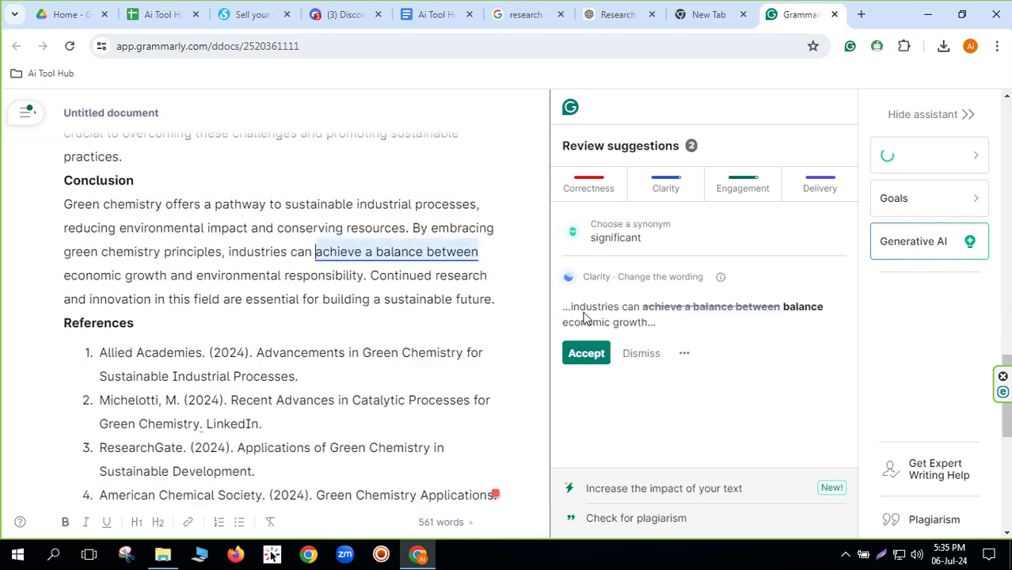
left_click(586, 353)
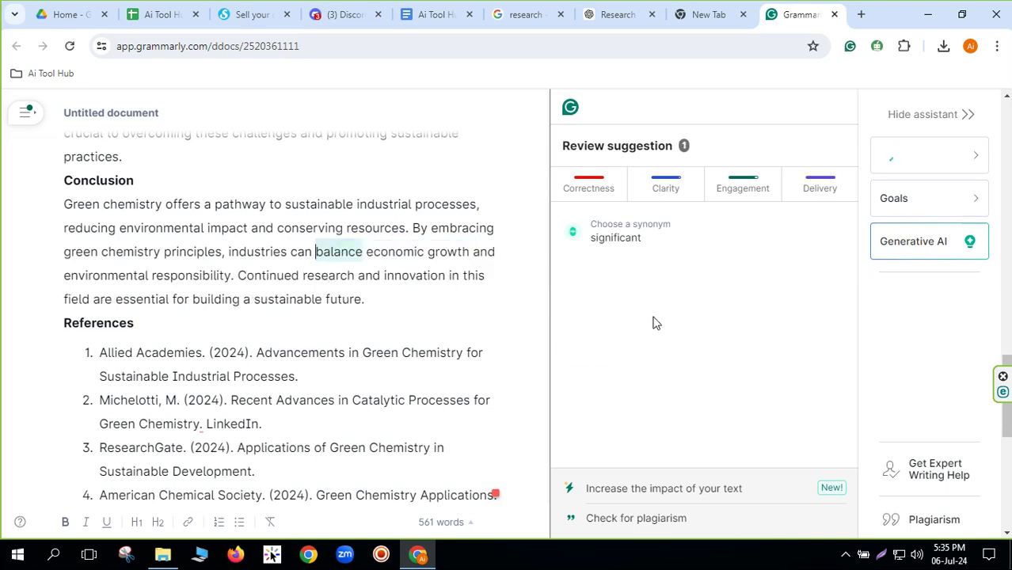
Step: Replace "significant" hurdles with "substantial" in section 8 and accept the Conclusion rewrite beginning "Industries can balance economic growth"
left_click(621, 229)
left_click(586, 287)
left_click(636, 237)
left_click(609, 340)
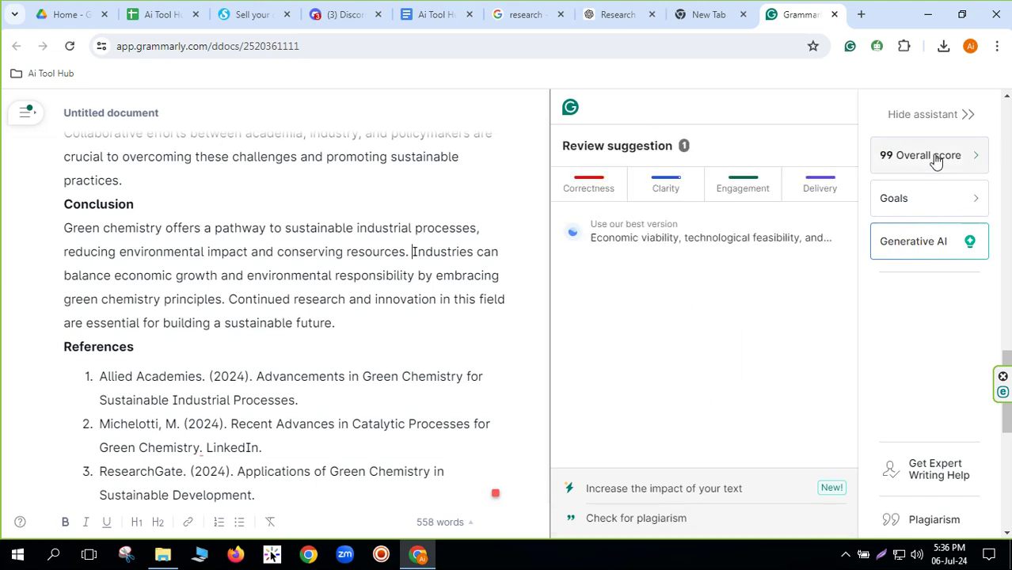
Step: Check the correctness category, return to all suggestions, and apply the version starting "Substantial hurdles include economic viability" in section 8
scroll(310, 321, "down", 7)
scroll(348, 348, "up", 3)
scroll(348, 349, "up", 20)
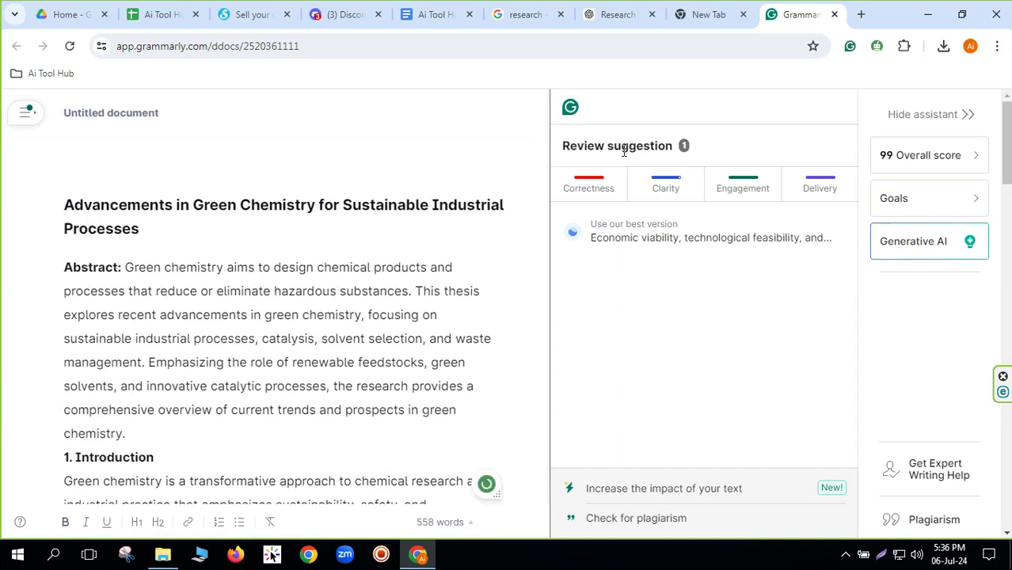
left_click(595, 187)
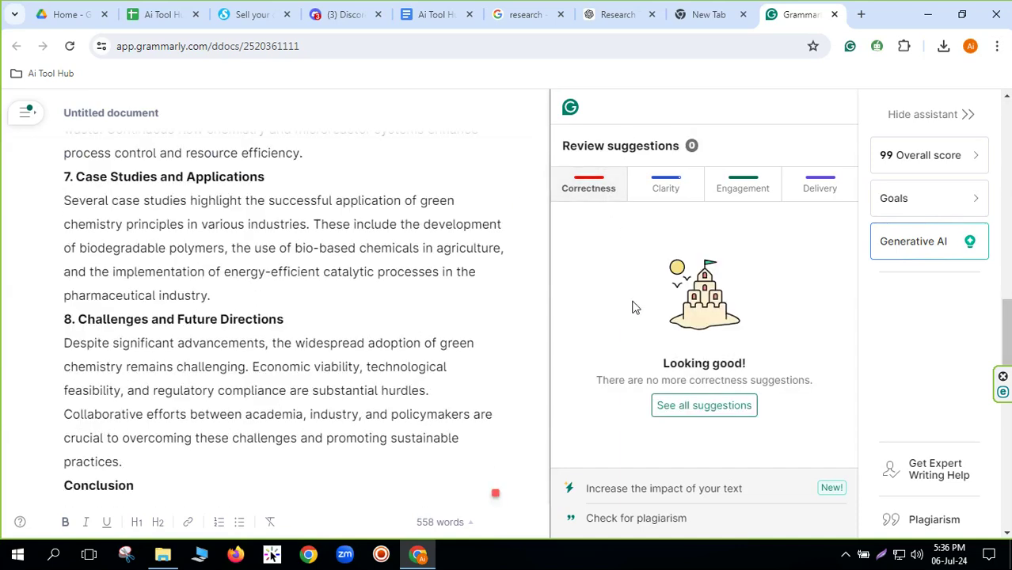
left_click(701, 405)
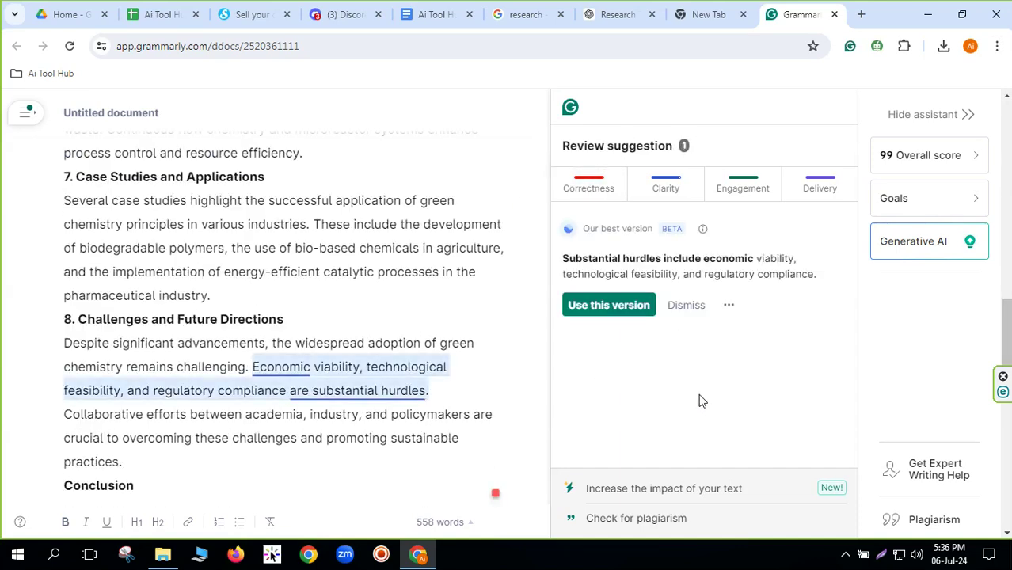
left_click(610, 307)
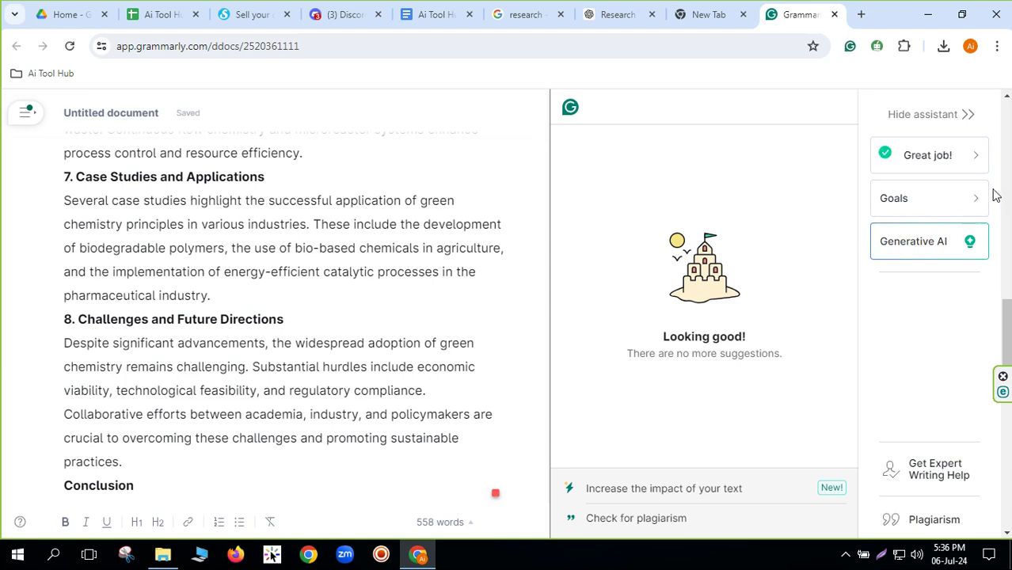
Step: Look over the corrected document from the references up to its title and view its writing goals without changing them
scroll(83, 380, "down", 15)
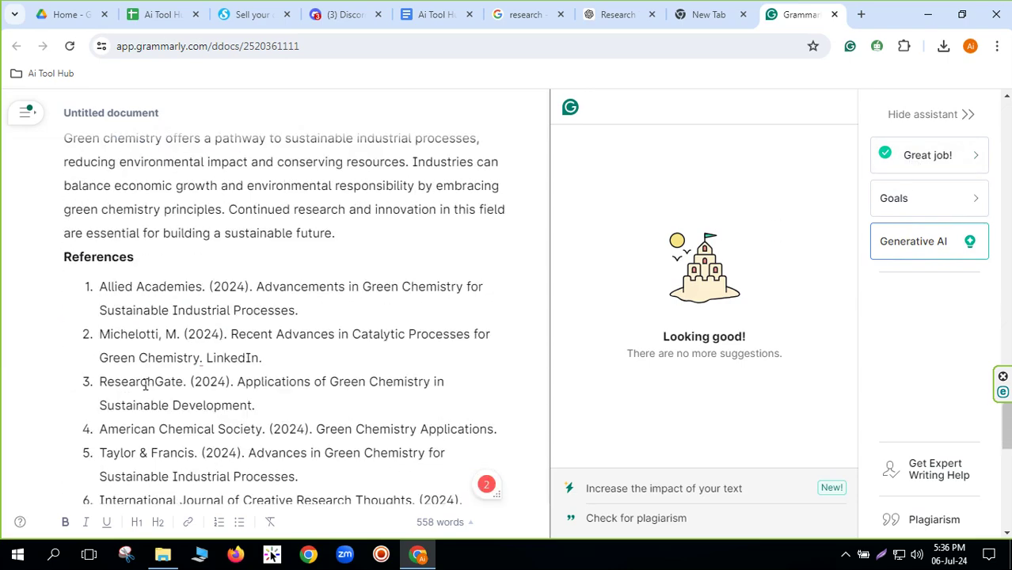
scroll(156, 396, "up", 20)
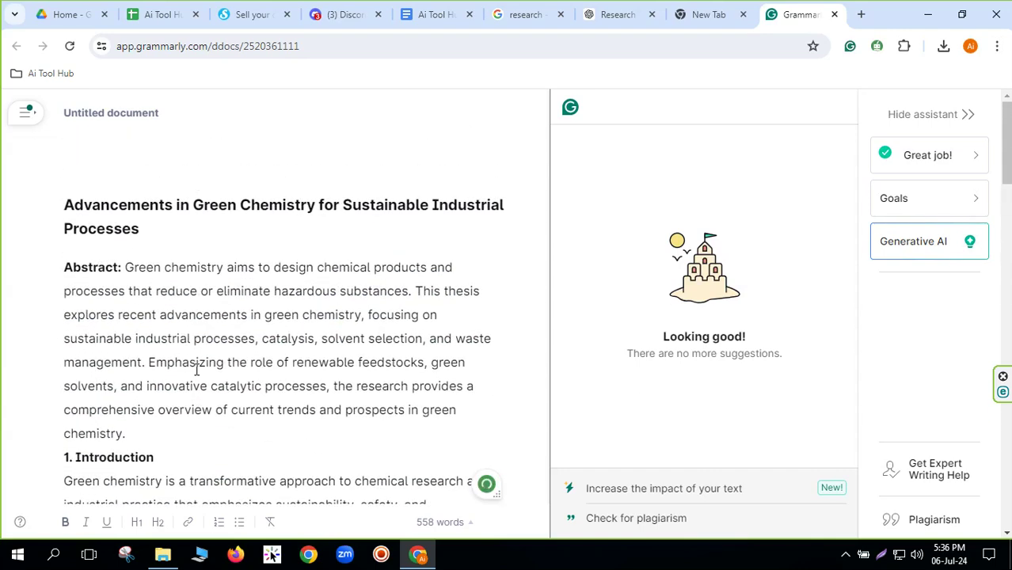
left_click(979, 204)
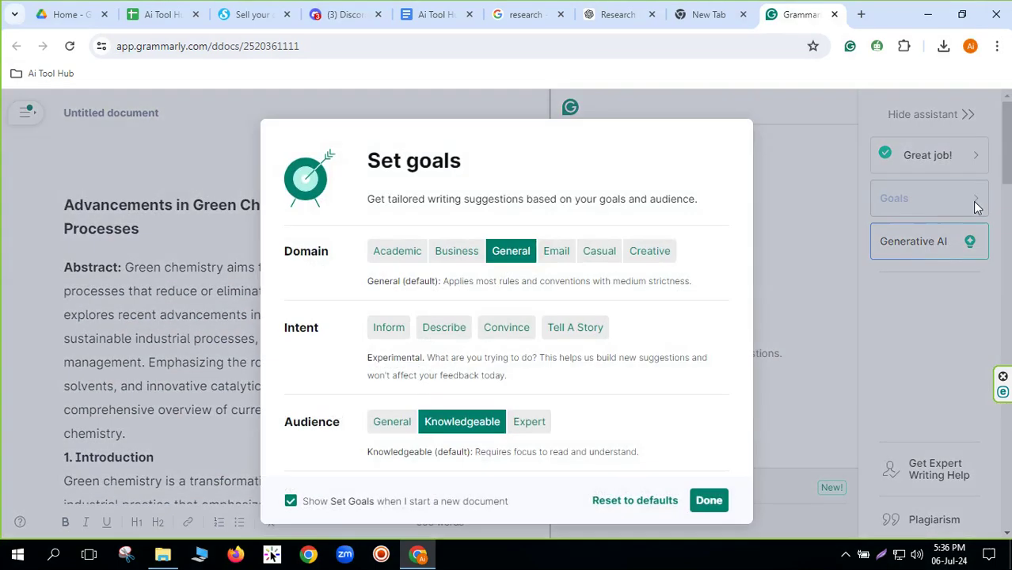
left_click(701, 502)
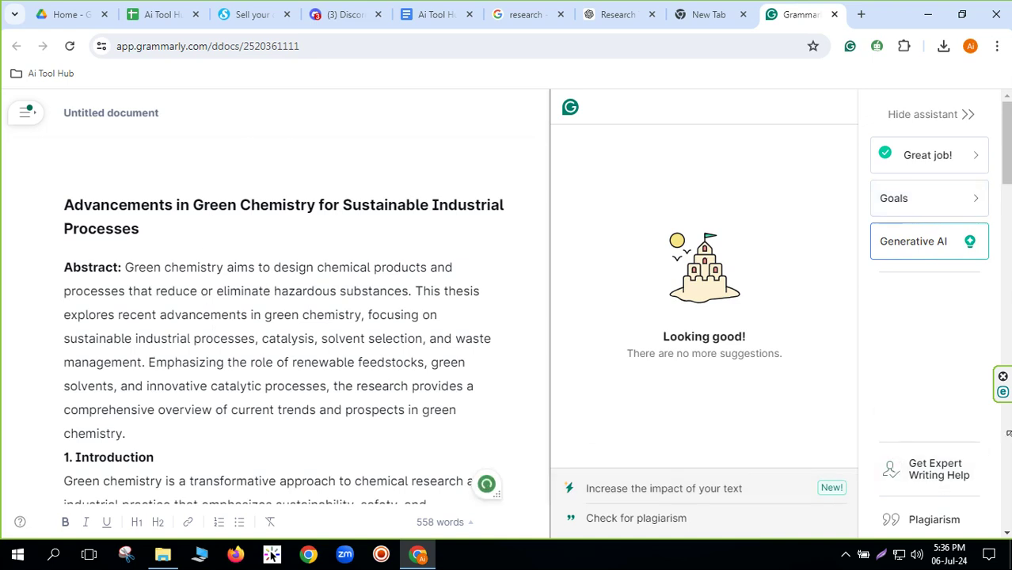
Step: Run a plagiarism check on the thesis and examine the passages it underlines throughout the document
left_click(931, 524)
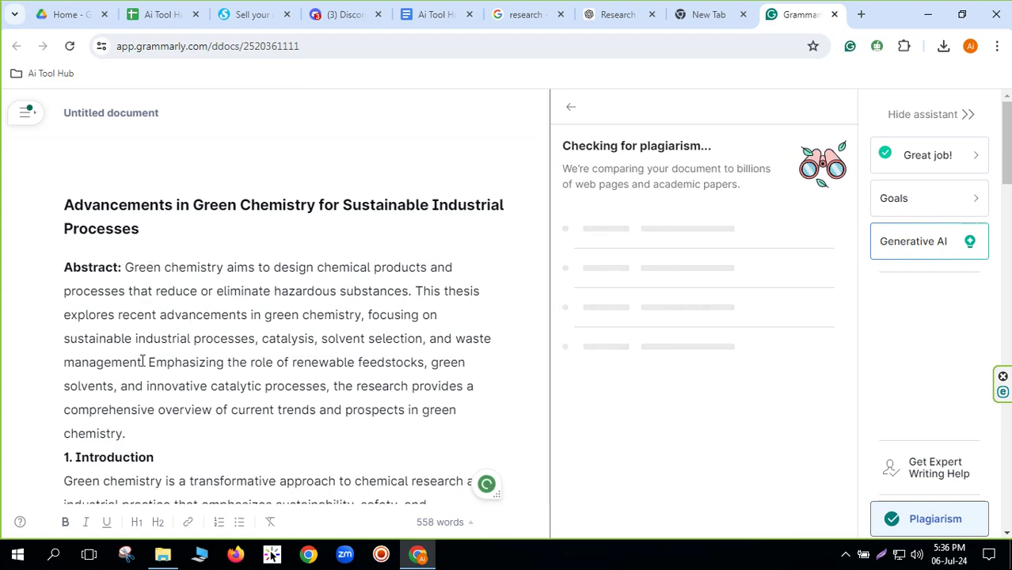
scroll(142, 362, "down", 15)
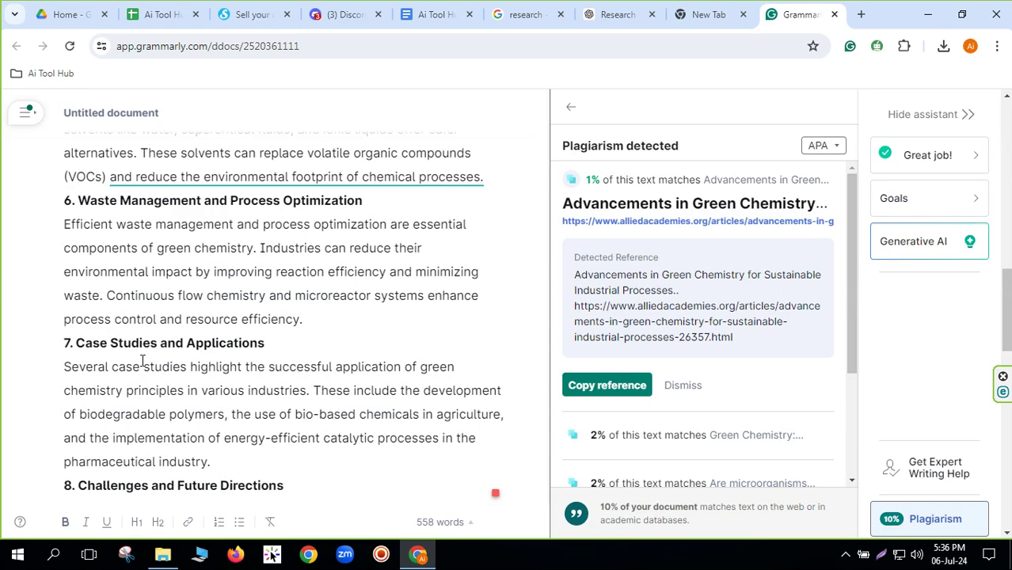
scroll(259, 411, "down", 10)
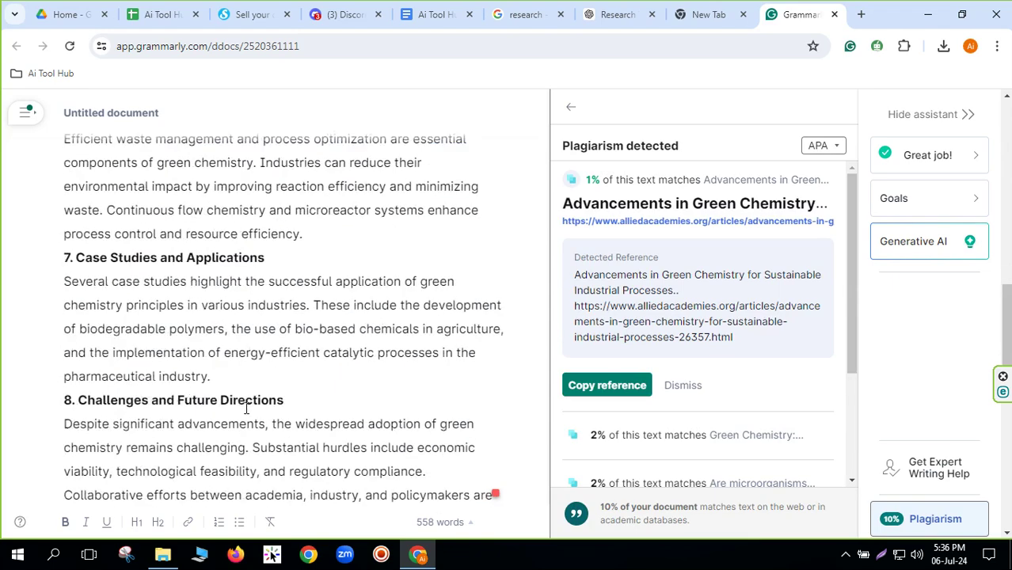
scroll(317, 430, "down", 2)
scroll(313, 431, "up", 15)
scroll(313, 431, "up", 6)
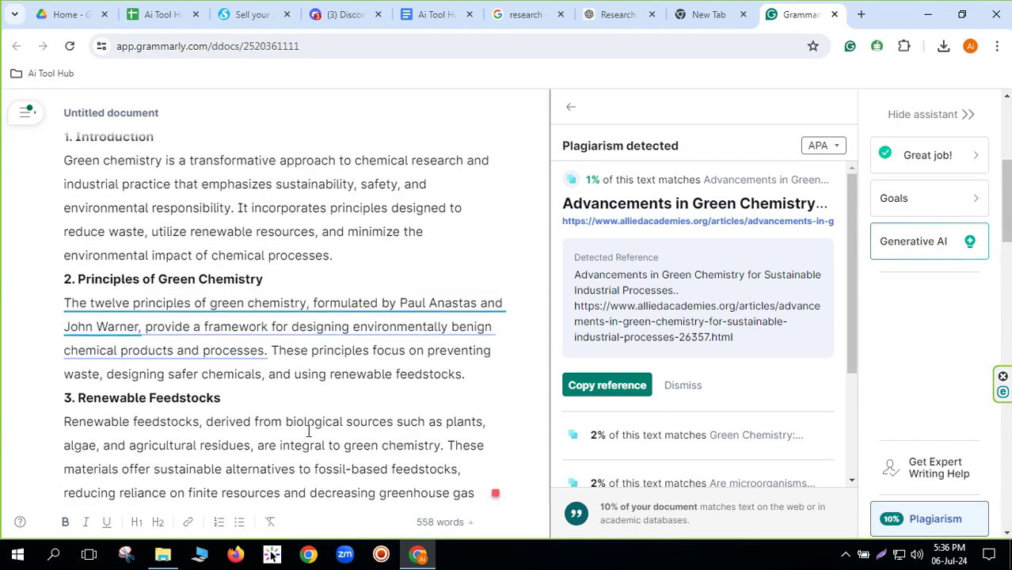
scroll(306, 429, "down", 3)
scroll(292, 427, "up", 3)
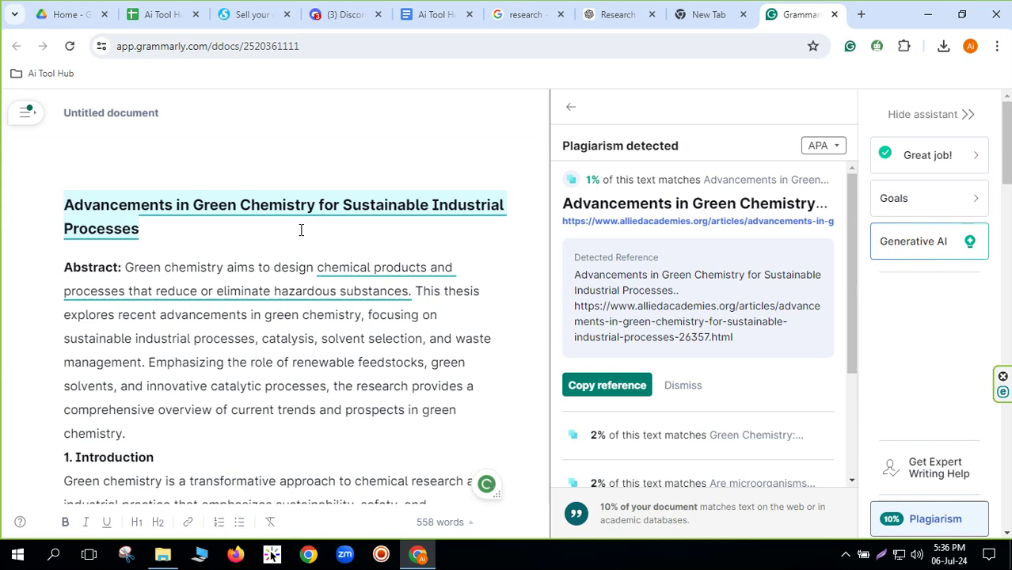
Step: Search Google for quillbot in a new tab
left_click(861, 15)
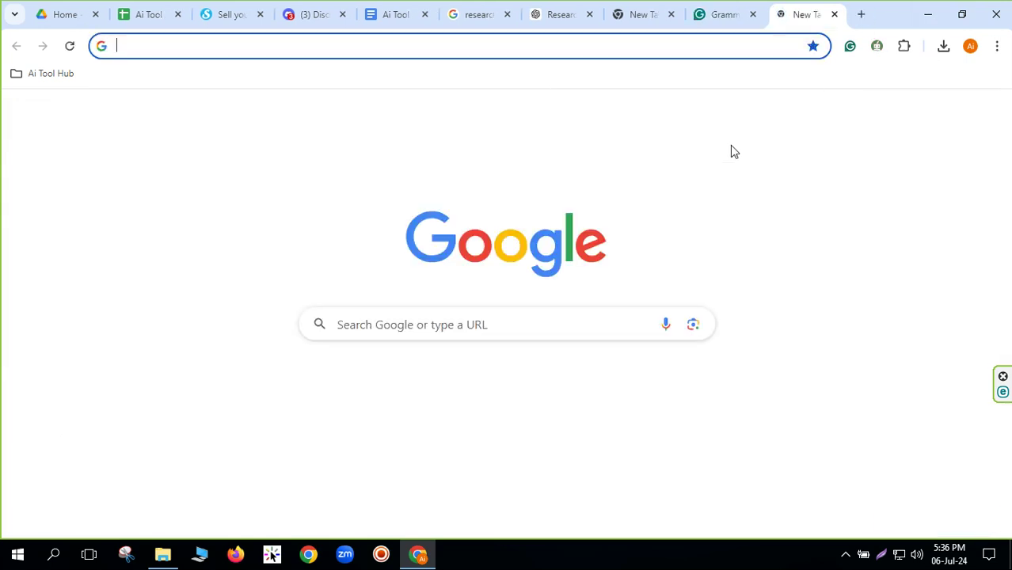
type("a")
key("BackSpace")
key("BackSpace")
type("q")
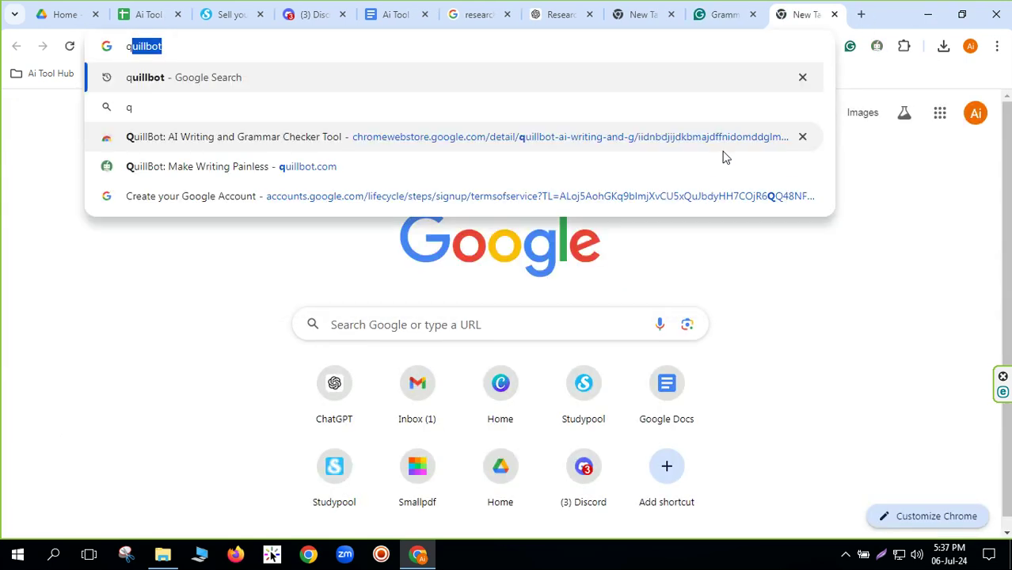
key("Return")
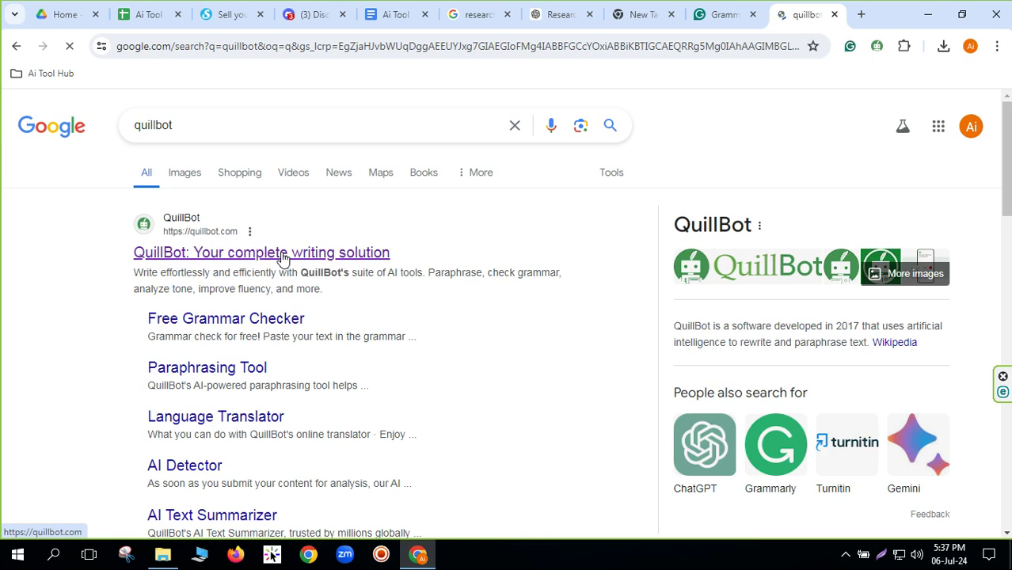
Step: Open the QuillBot extension's sidebar beside the Grammarly document and close the QuillBot search tab
left_click(721, 15)
left_click(876, 48)
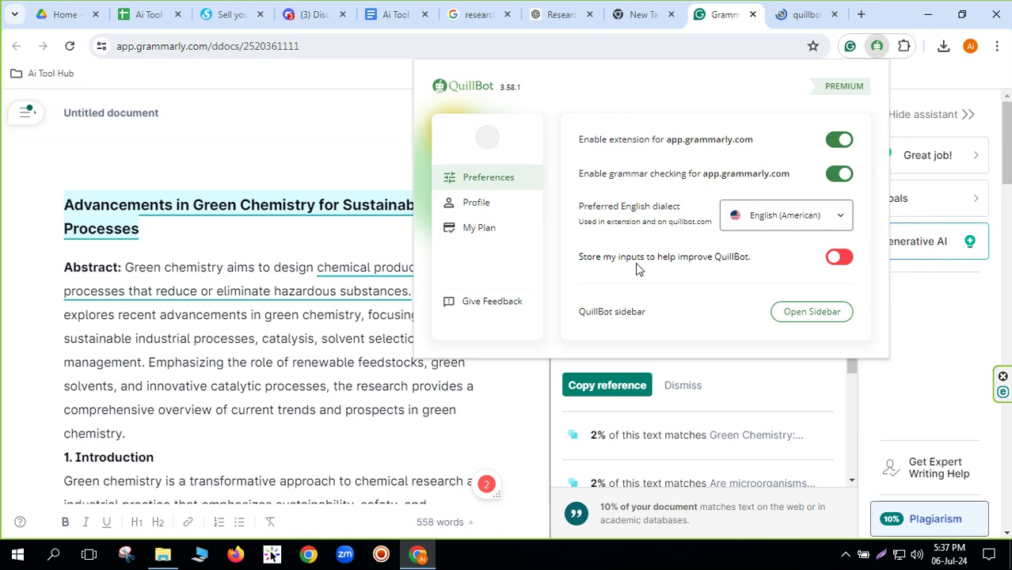
left_click(825, 313)
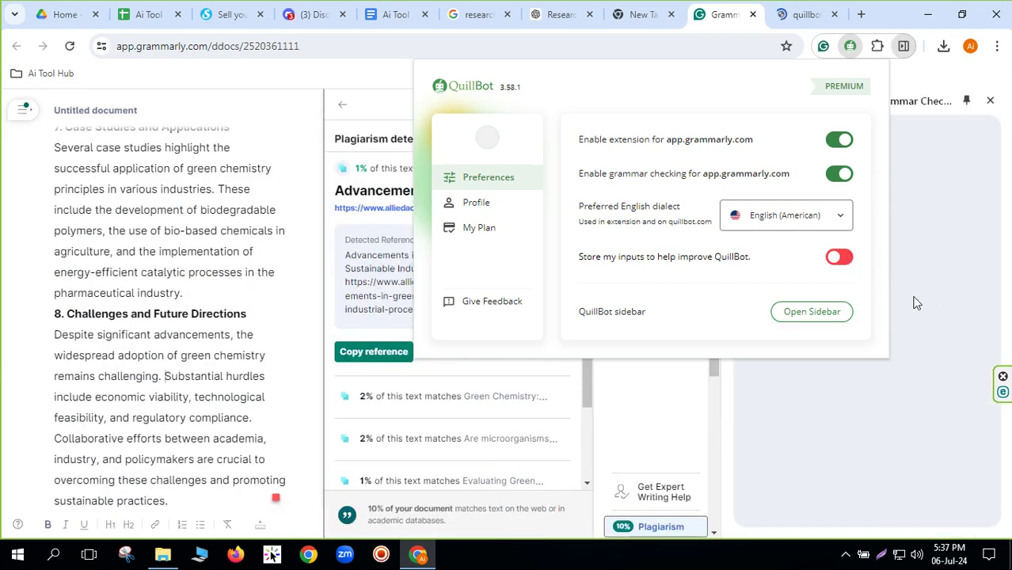
left_click(770, 312)
left_click(707, 419)
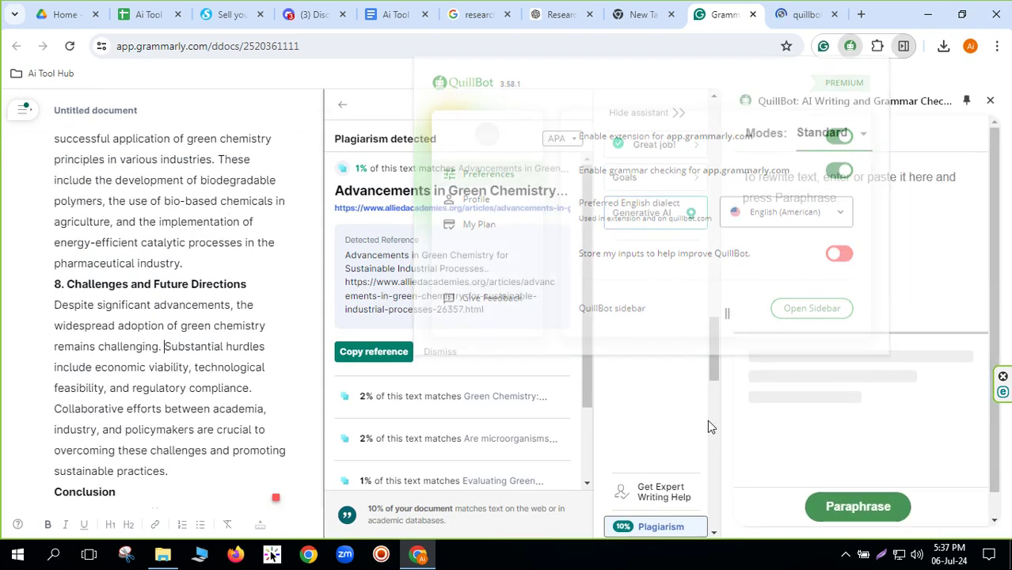
left_click(833, 14)
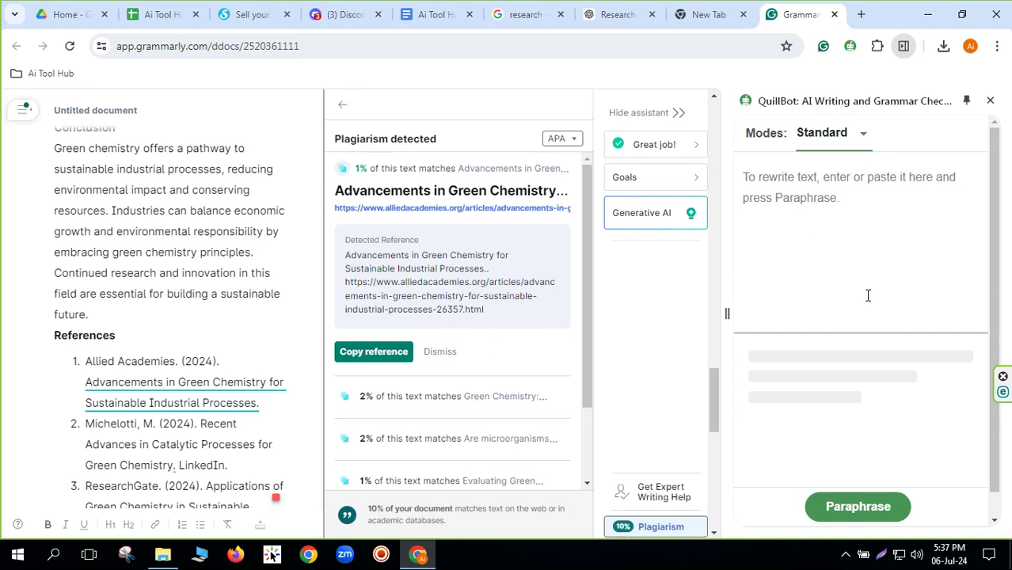
Step: Check the plagiarism matches and copy the underlined title "Advancements in Green Chemistry for Sustainable Industrial Processes" into QuillBot's text box
scroll(178, 247, "up", 12)
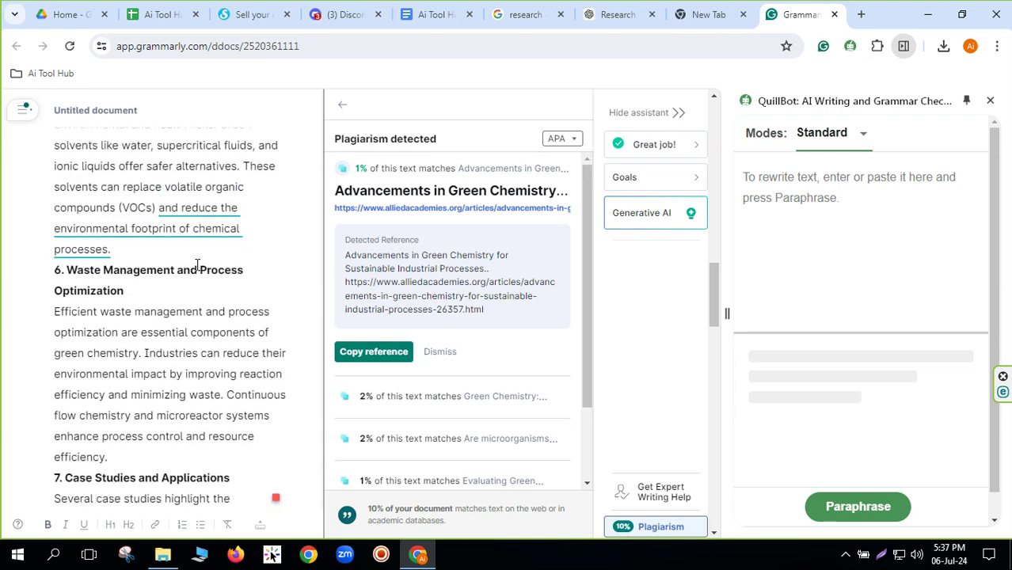
scroll(490, 273, "down", 1)
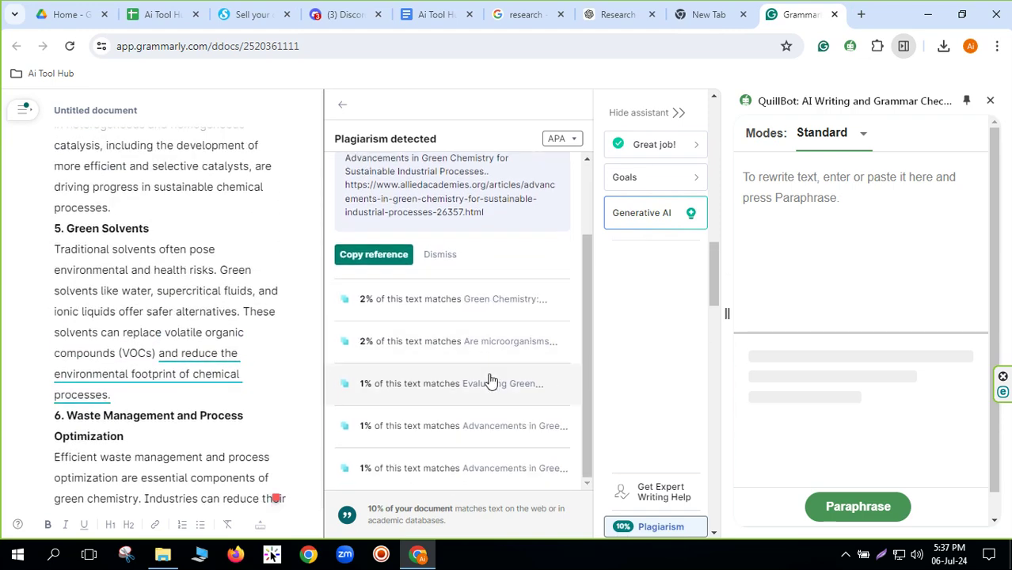
scroll(483, 372, "up", 1)
scroll(485, 345, "down", 1)
scroll(490, 335, "up", 1)
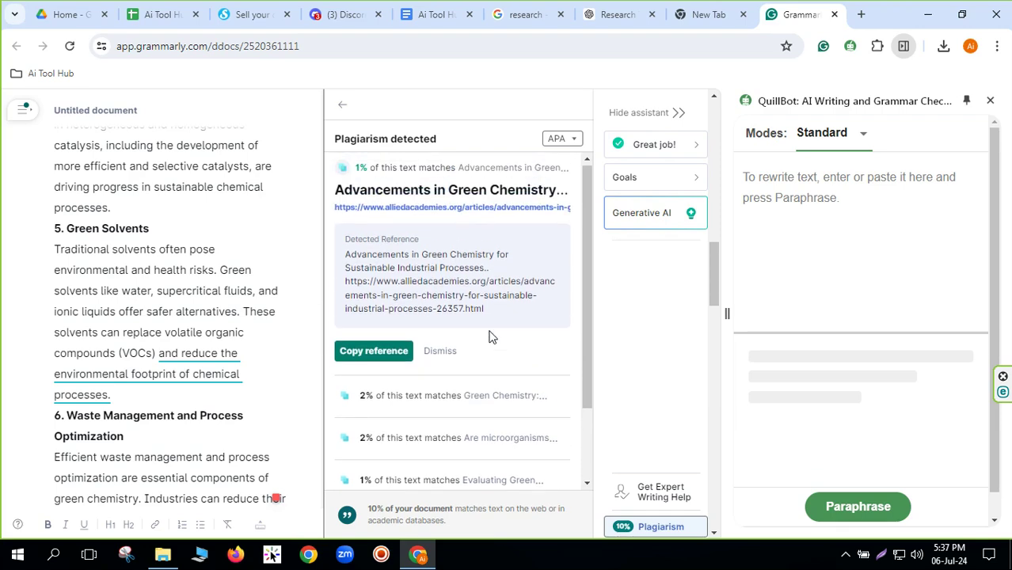
scroll(244, 311, "up", 10)
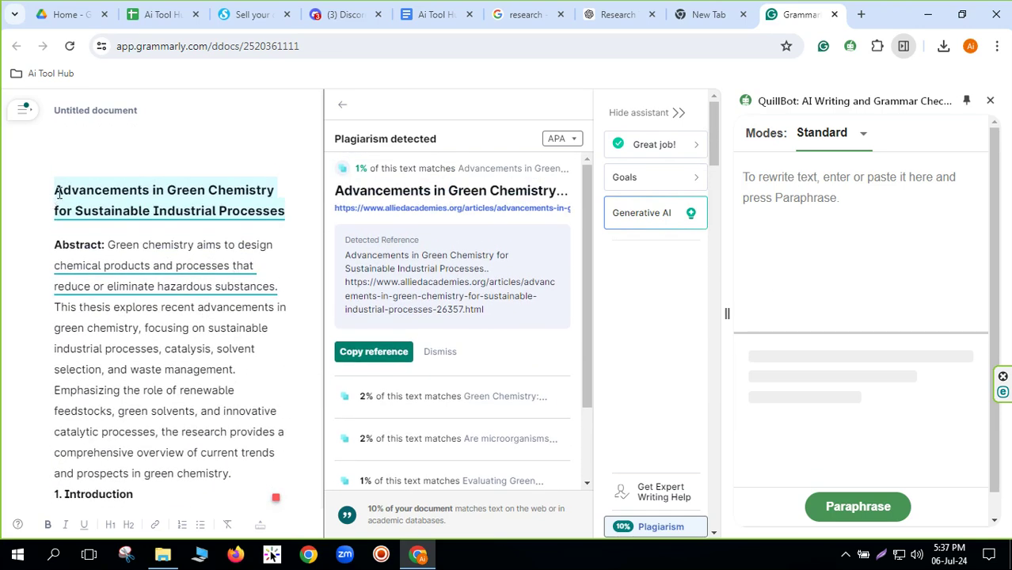
left_click_drag(55, 190, 119, 189)
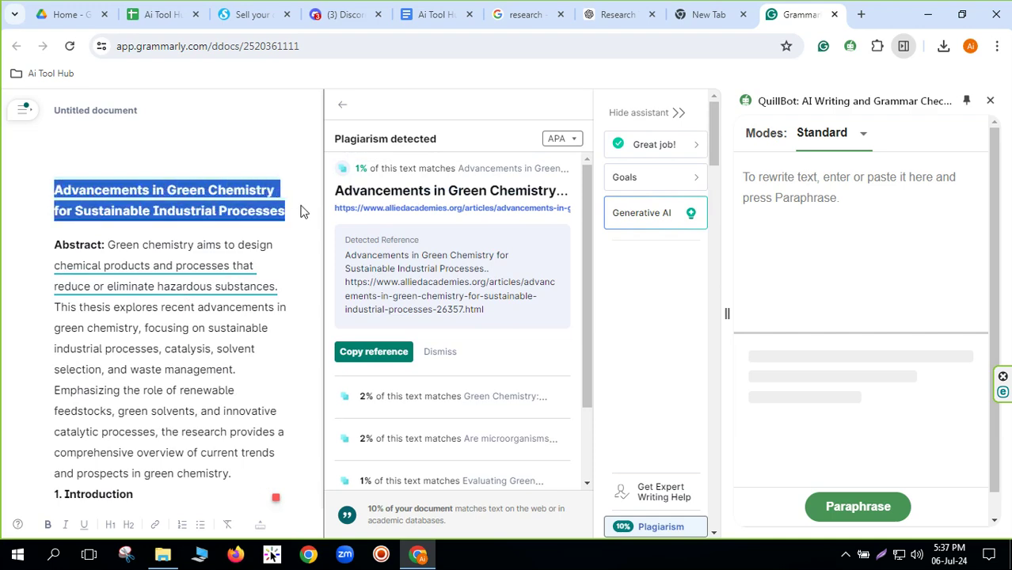
right_click(212, 196)
left_click(266, 266)
left_click(747, 177)
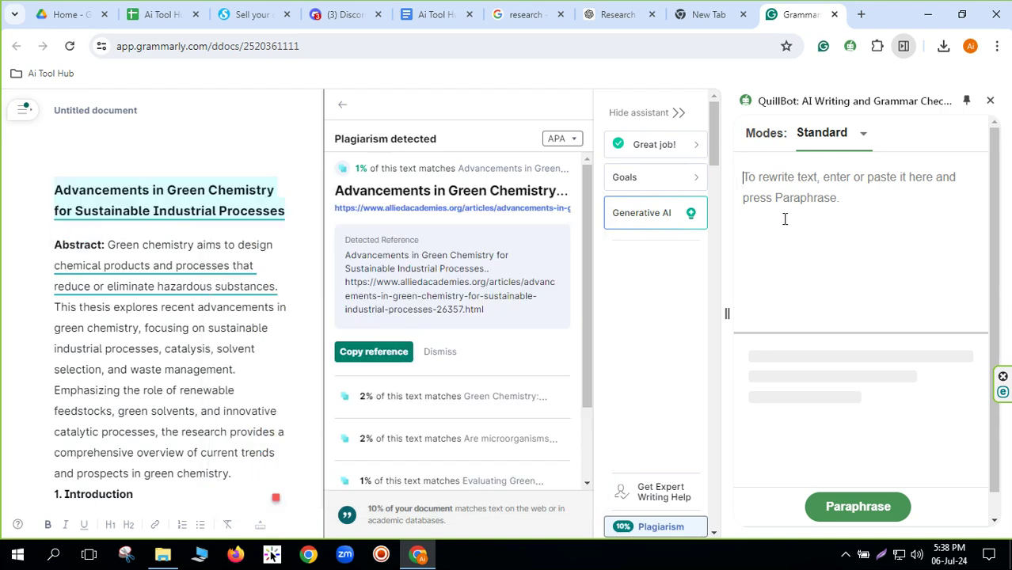
key("ctrl+v")
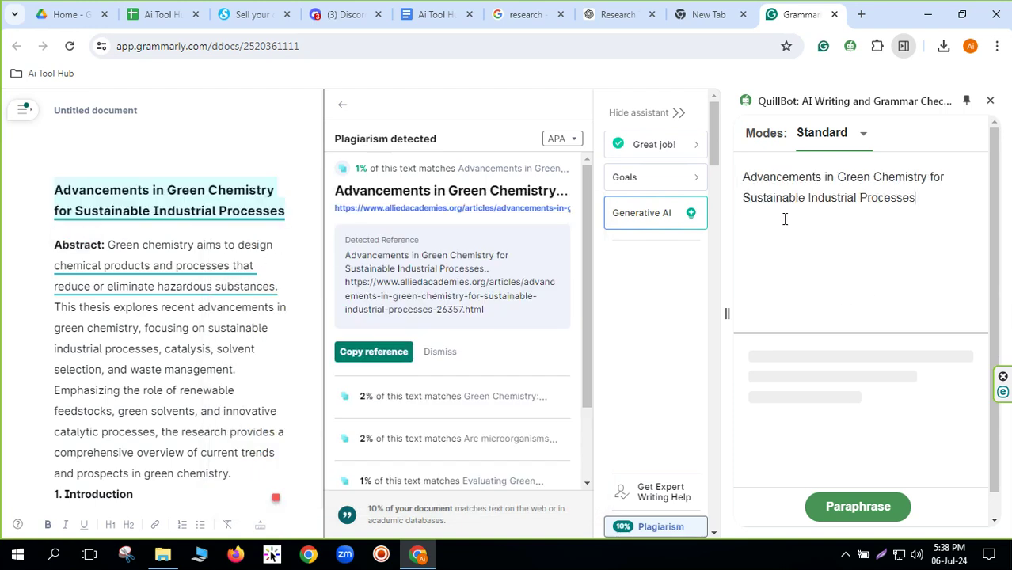
Step: Rephrase the title in Creative mode and replace the document's title with "Innovative Green Chemistry for Environmentally Friendly Manufacturing"
left_click(861, 131)
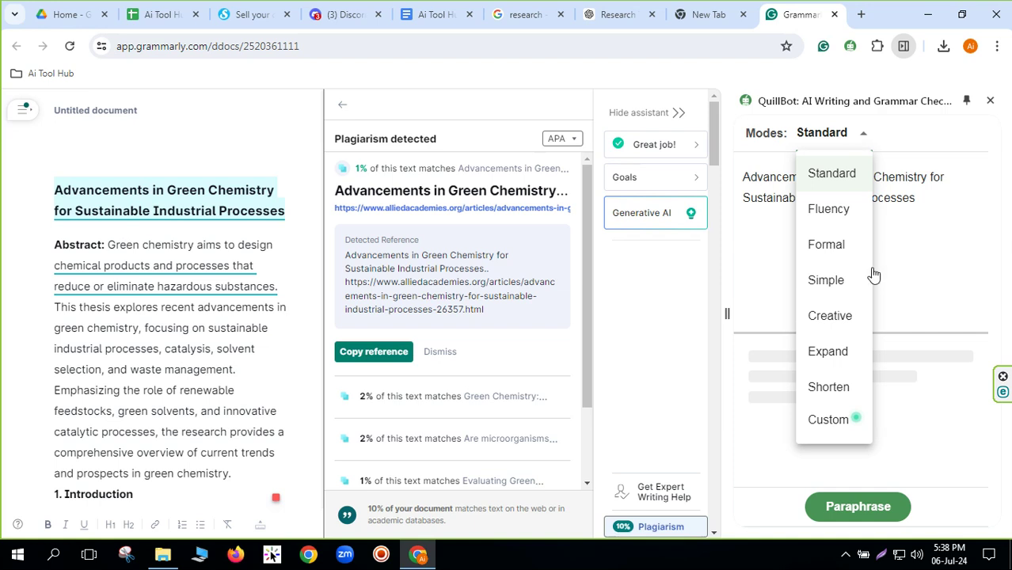
left_click(827, 318)
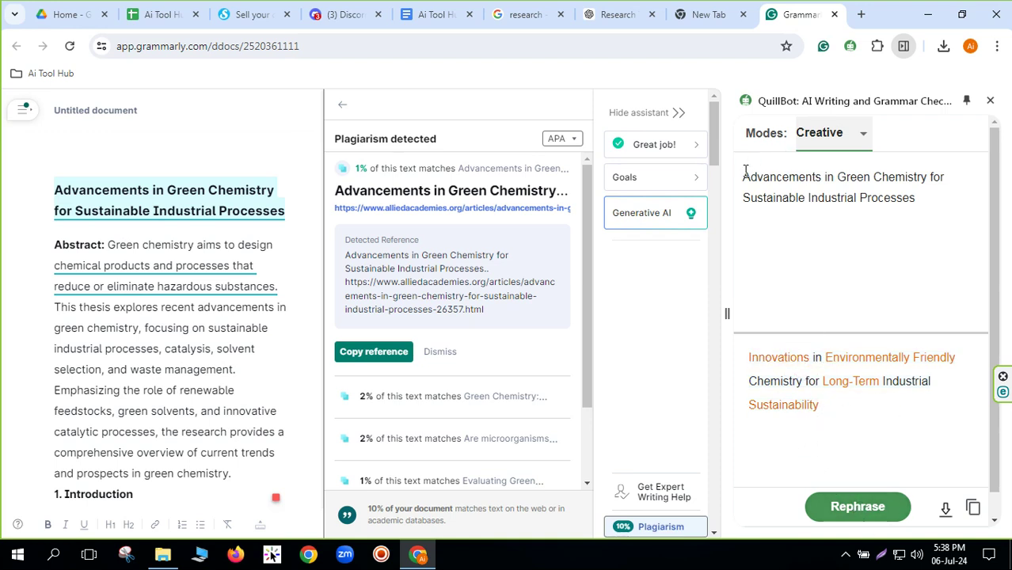
left_click(858, 506)
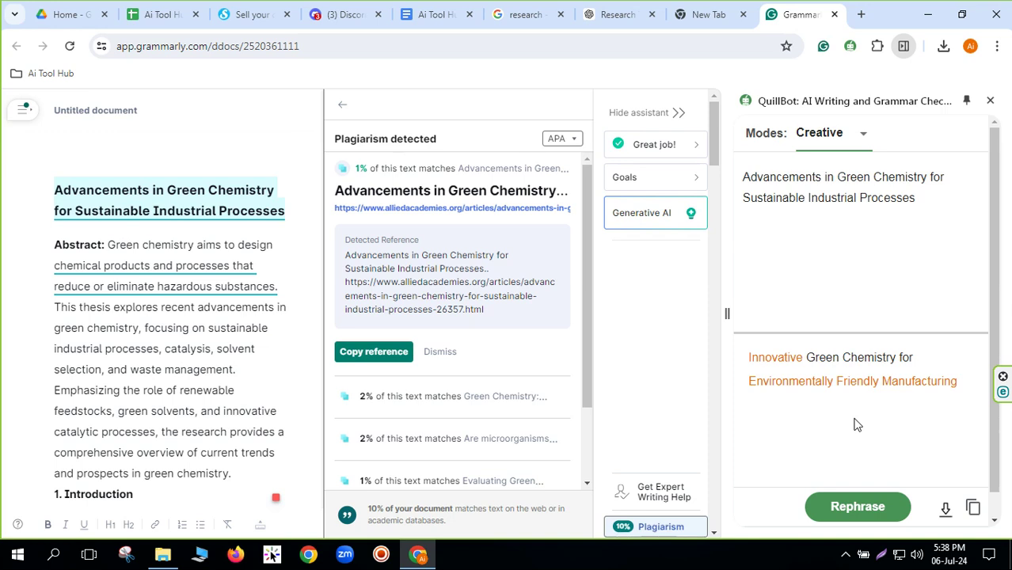
left_click(972, 508)
left_click_drag(55, 188, 288, 208)
key("BackSpace")
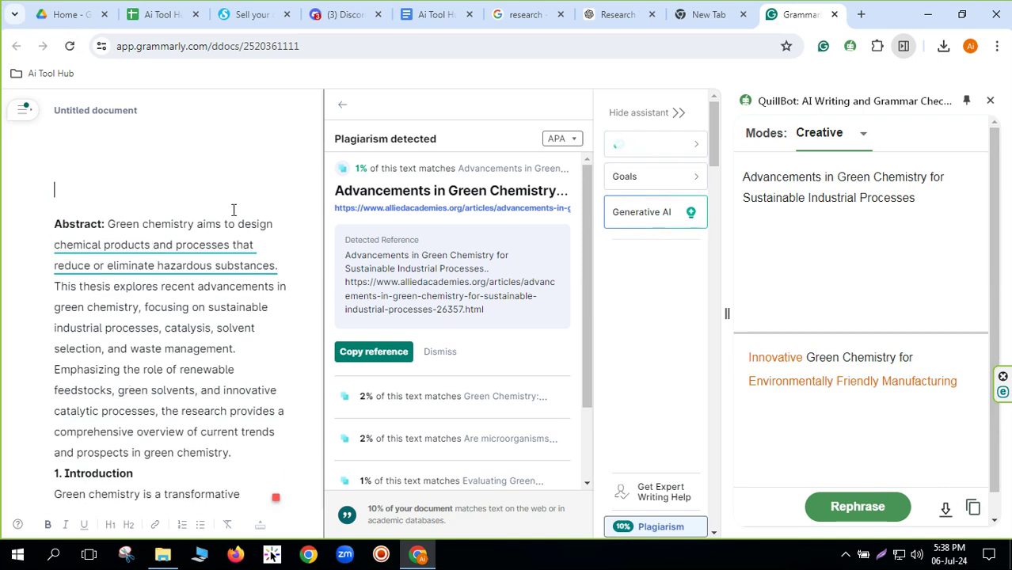
key("ctrl+v")
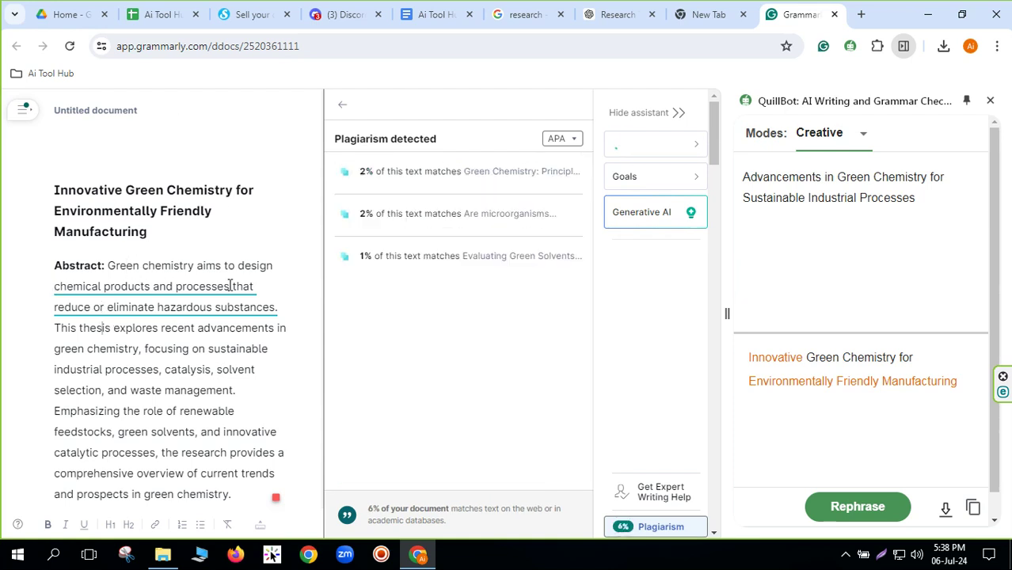
Step: Replace QuillBot's source text with the abstract's first sentence, "Green chemistry aims to design chemical products...", and paraphrase it in Creative mode
left_click_drag(109, 263, 284, 305)
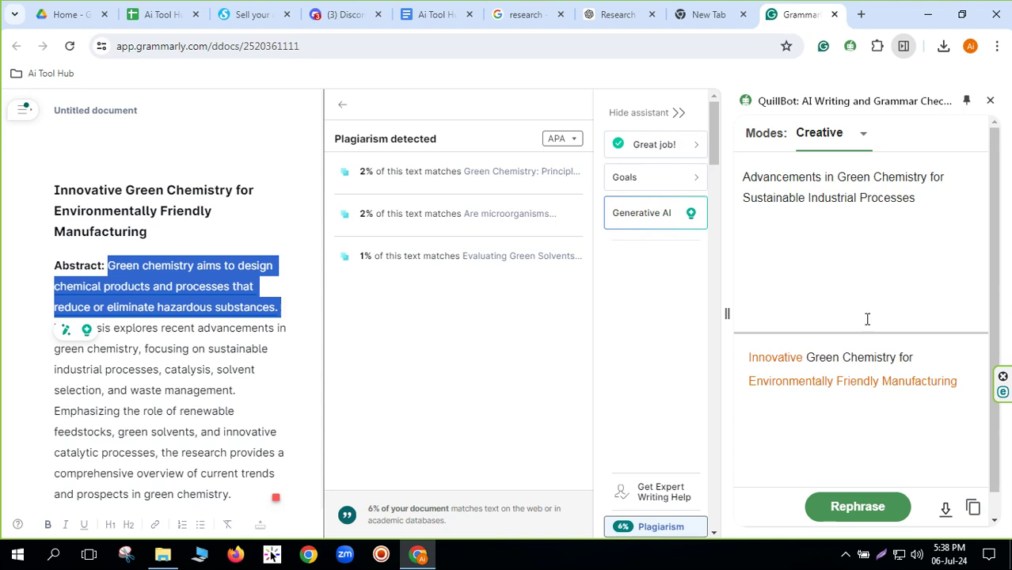
left_click_drag(922, 198, 735, 172)
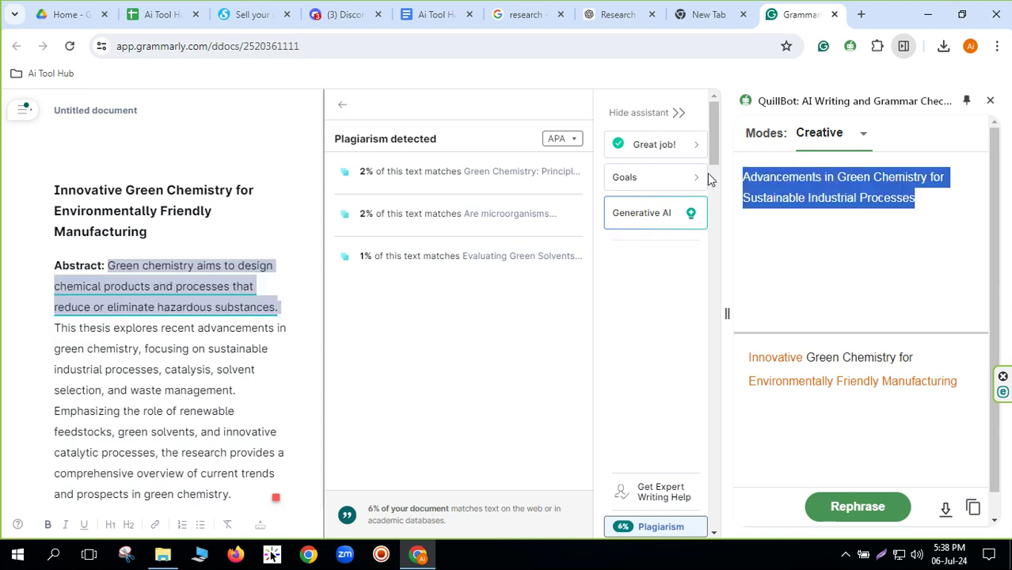
key("BackSpace")
key("ctrl+v")
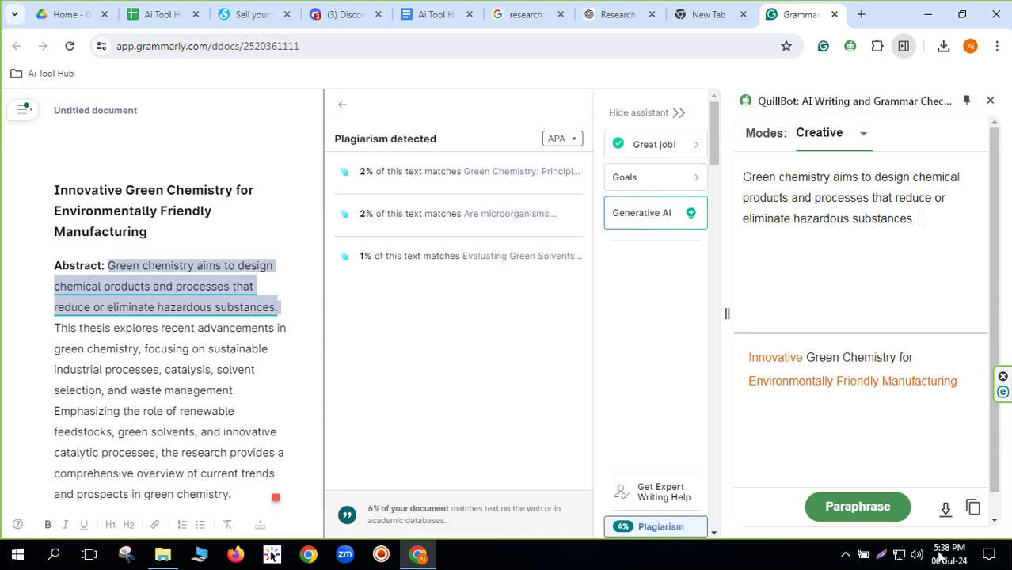
left_click(855, 508)
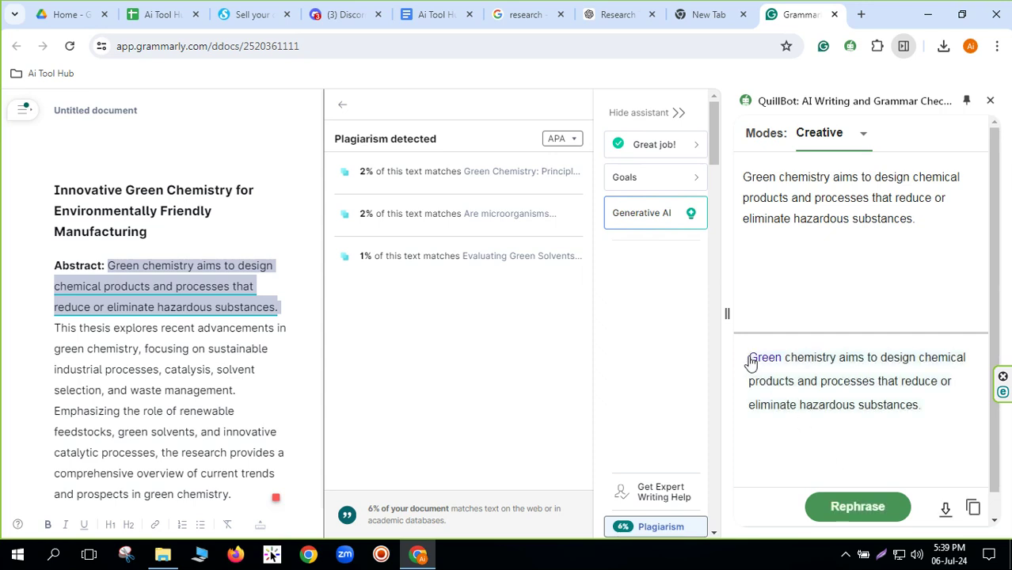
Step: Replace the abstract's first sentence with QuillBot's output text and check its plagiarism match
left_click_drag(740, 357, 928, 415)
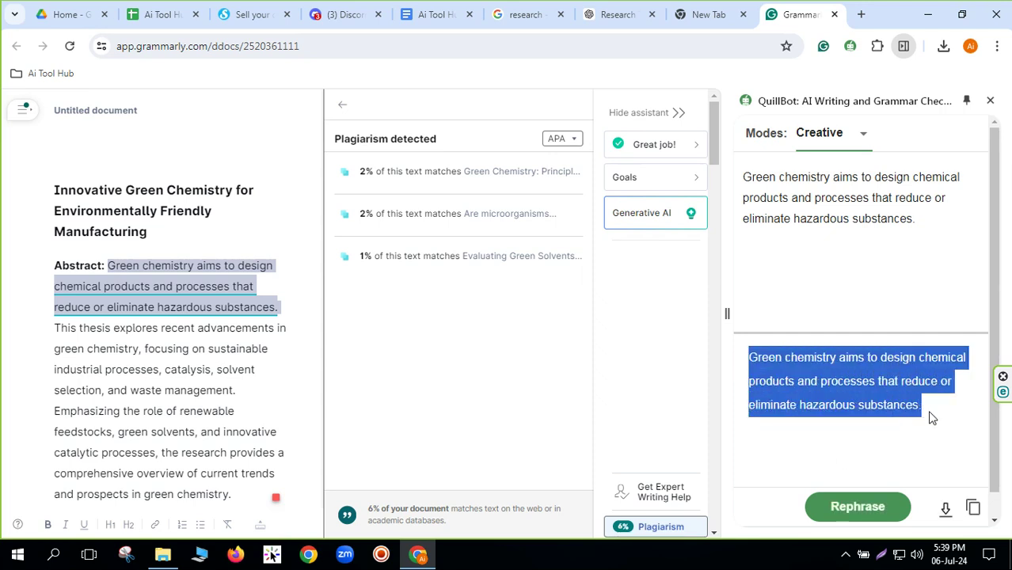
right_click(845, 390)
left_click(475, 258)
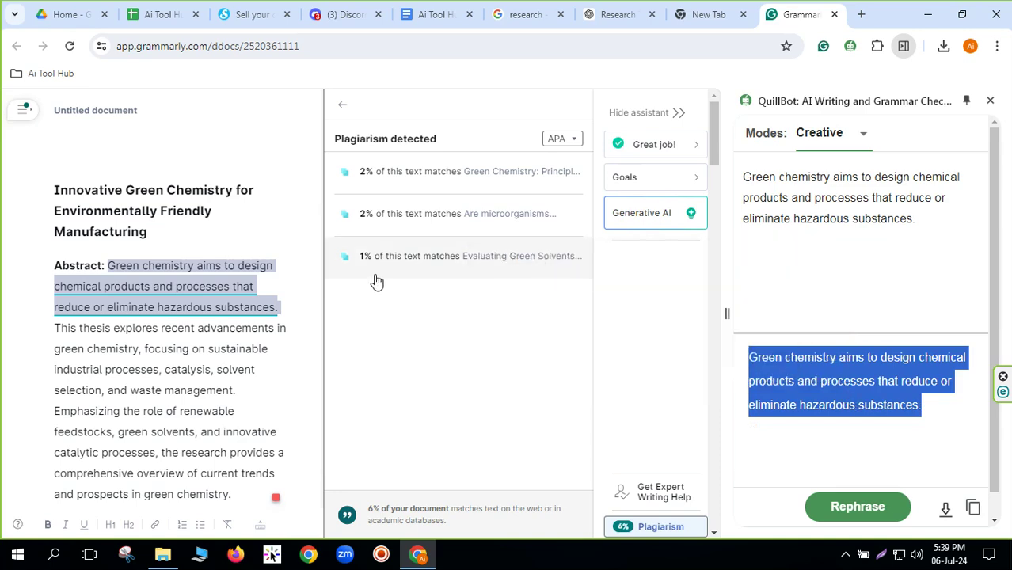
left_click_drag(109, 261, 288, 307)
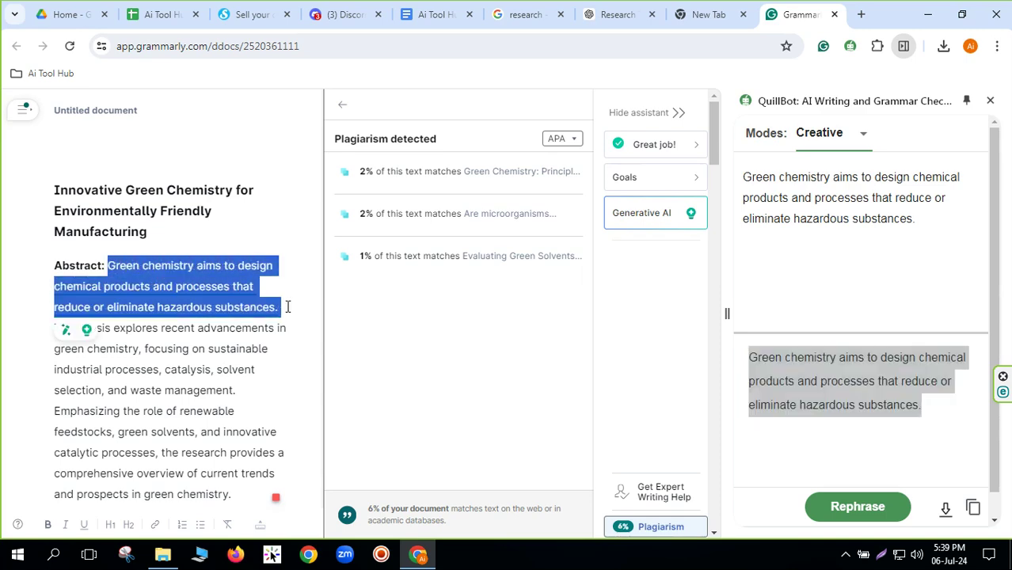
key("BackSpace")
key("ctrl+v")
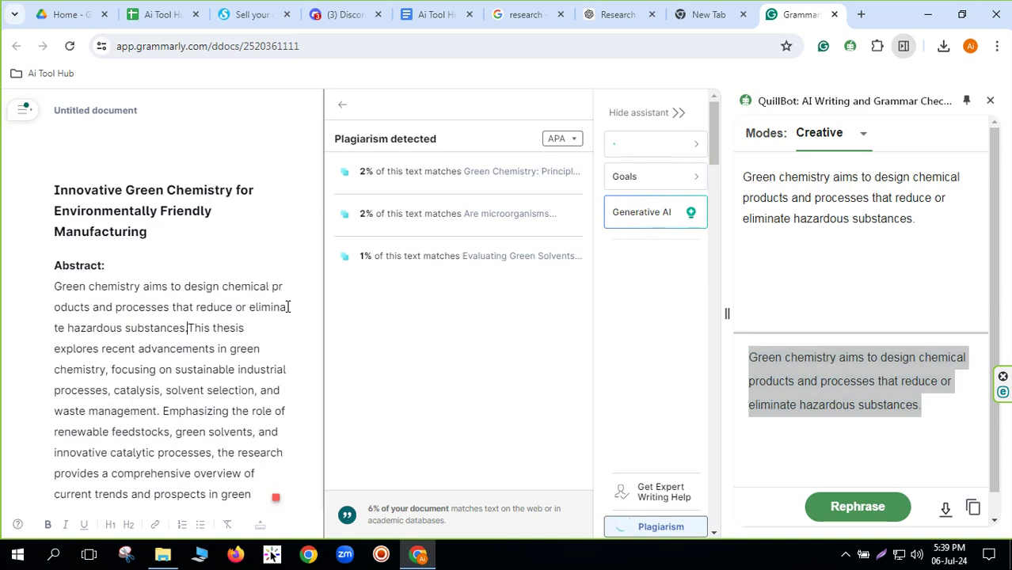
left_click(244, 291)
scroll(252, 369, "down", 2)
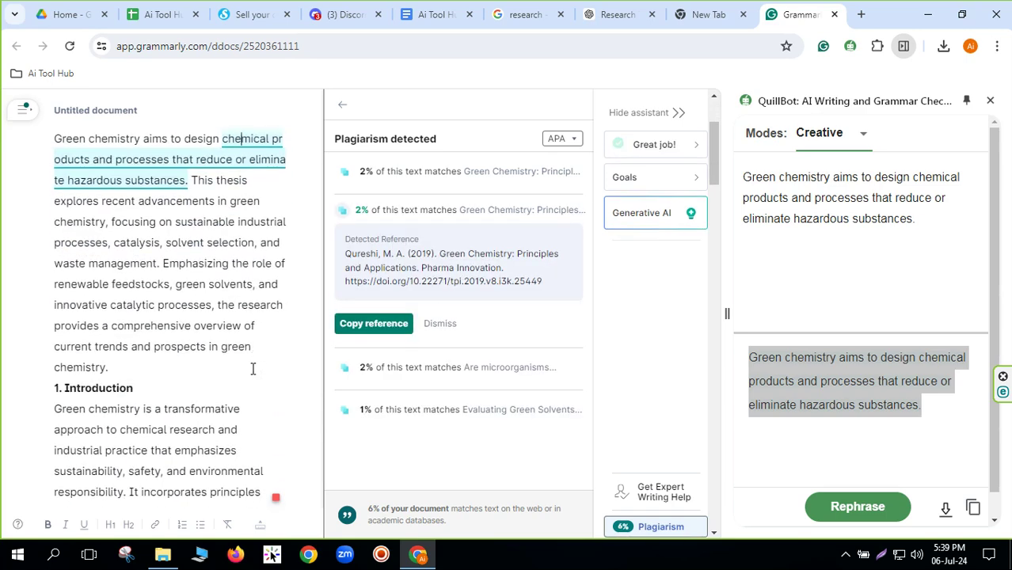
scroll(252, 369, "up", 2)
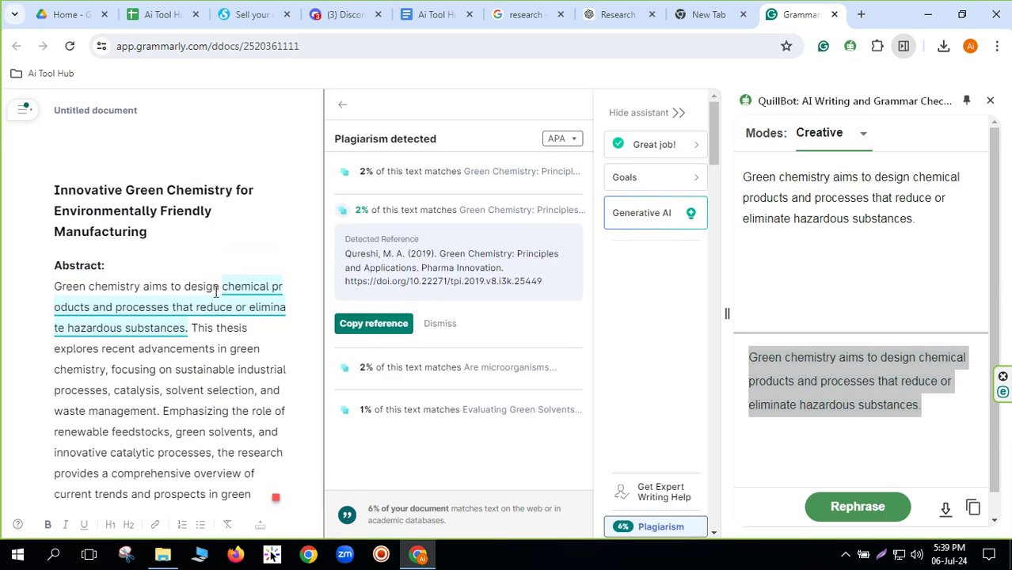
Step: Paraphrase only the abstract's underlined passage "chemical products and processes that reduce or eliminate hazardous substances." in QuillBot and look through the document to its end
left_click_drag(223, 287, 188, 328)
key("ctrl+c")
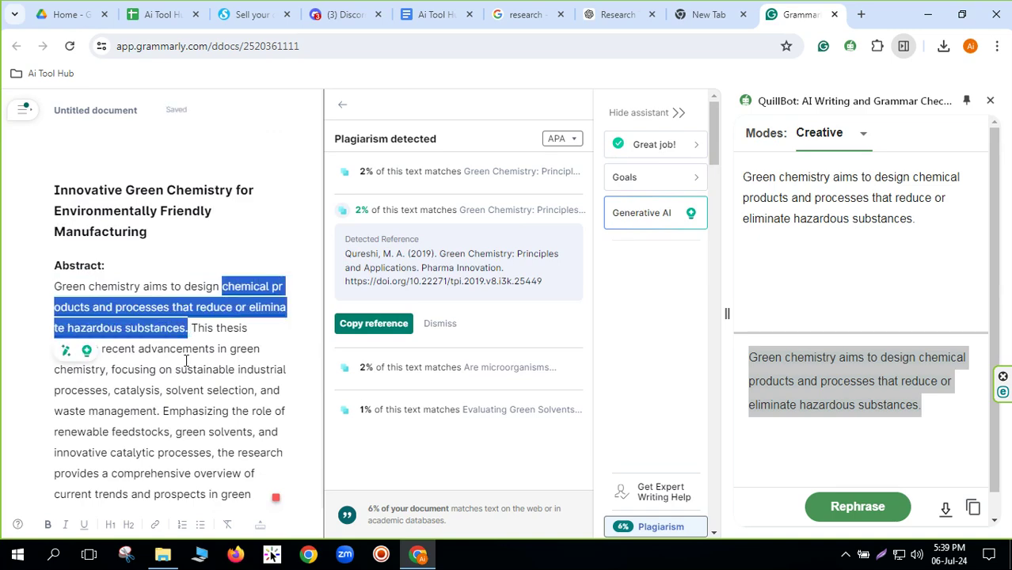
left_click(924, 223)
left_click_drag(925, 223, 741, 178)
key("BackSpace")
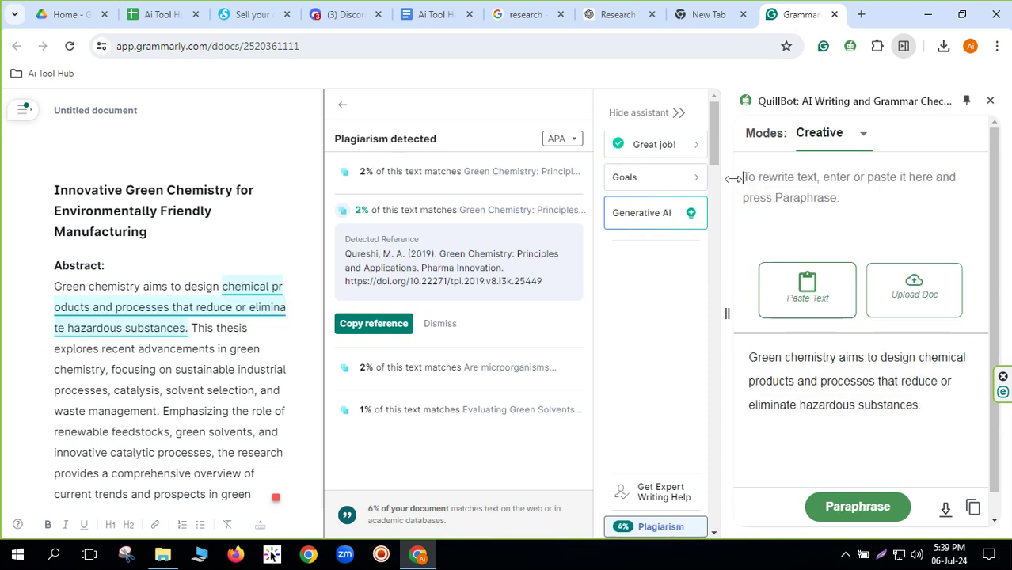
key("ctrl+v")
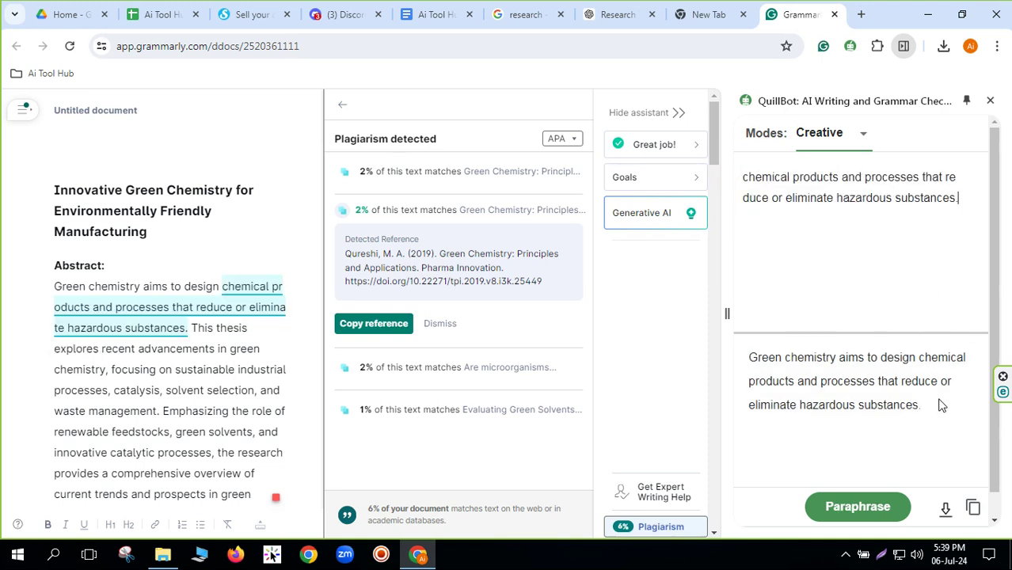
left_click(846, 506)
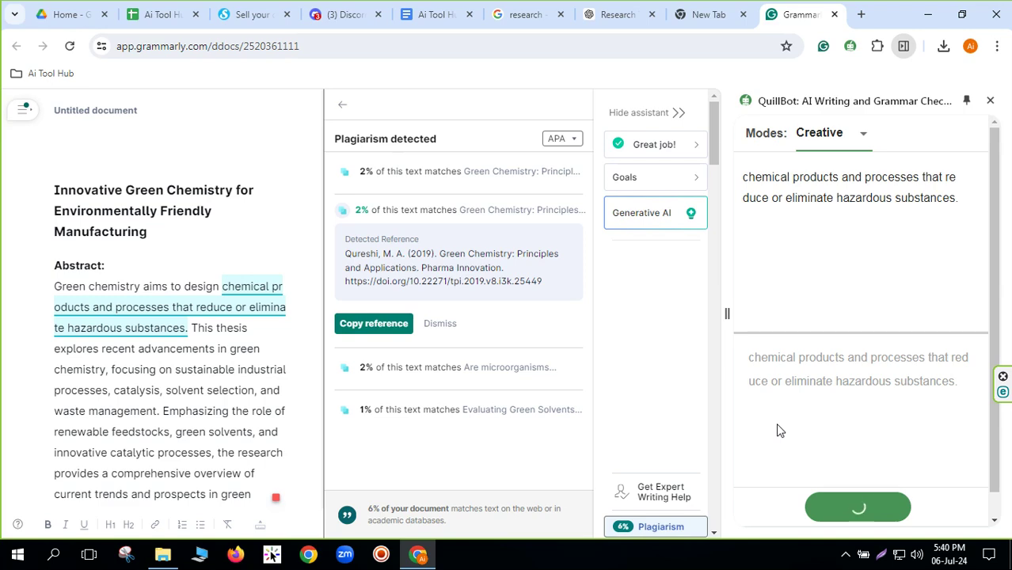
scroll(166, 406, "down", 10)
scroll(165, 406, "down", 15)
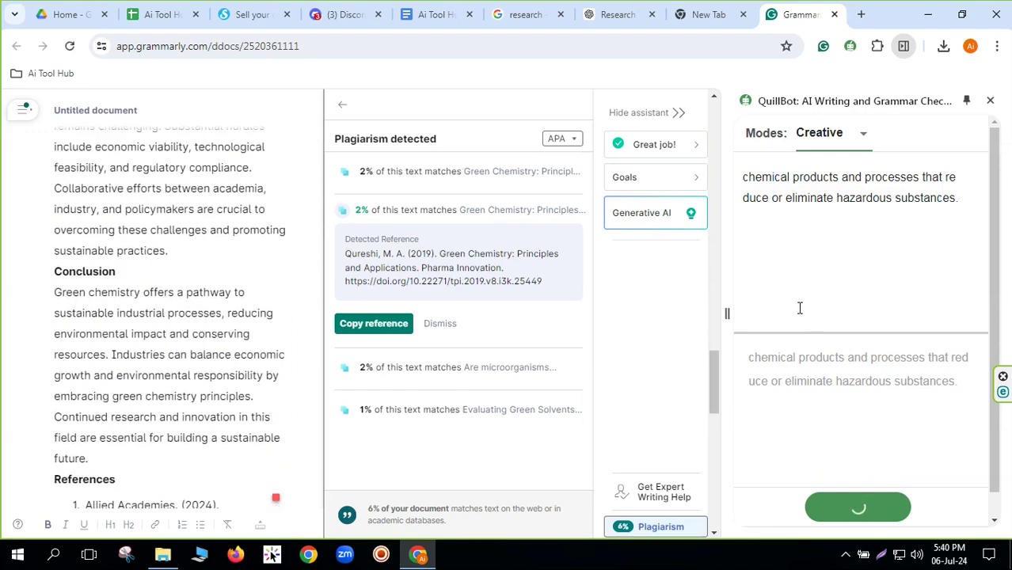
scroll(194, 404, "down", 10)
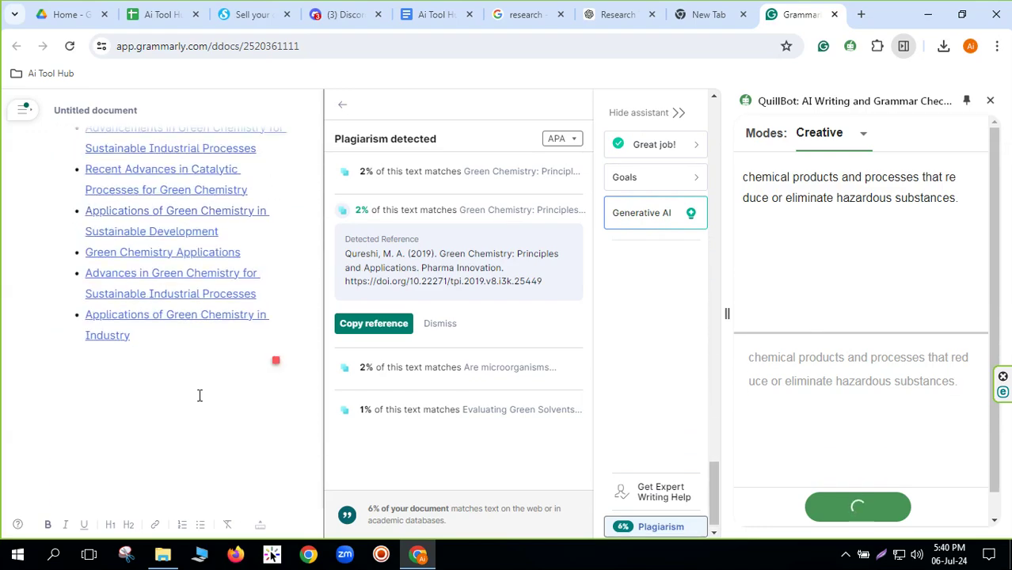
Step: Copy QuillBot's output and paste it over the abstract's underlined passage "chemical products and processes that reduce or eliminate hazardous substances."
scroll(200, 395, "up", 20)
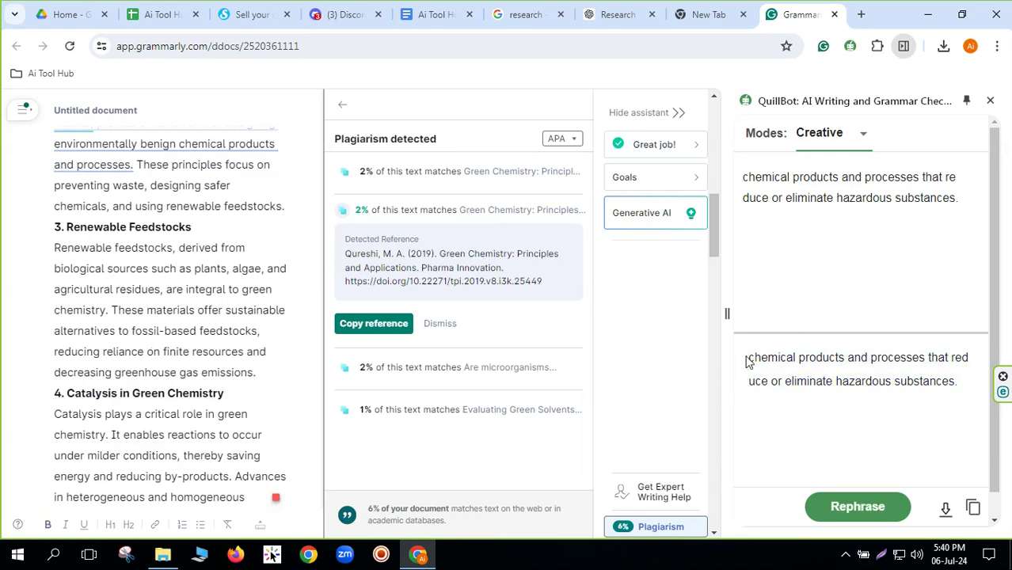
left_click(972, 508)
scroll(182, 320, "up", 7)
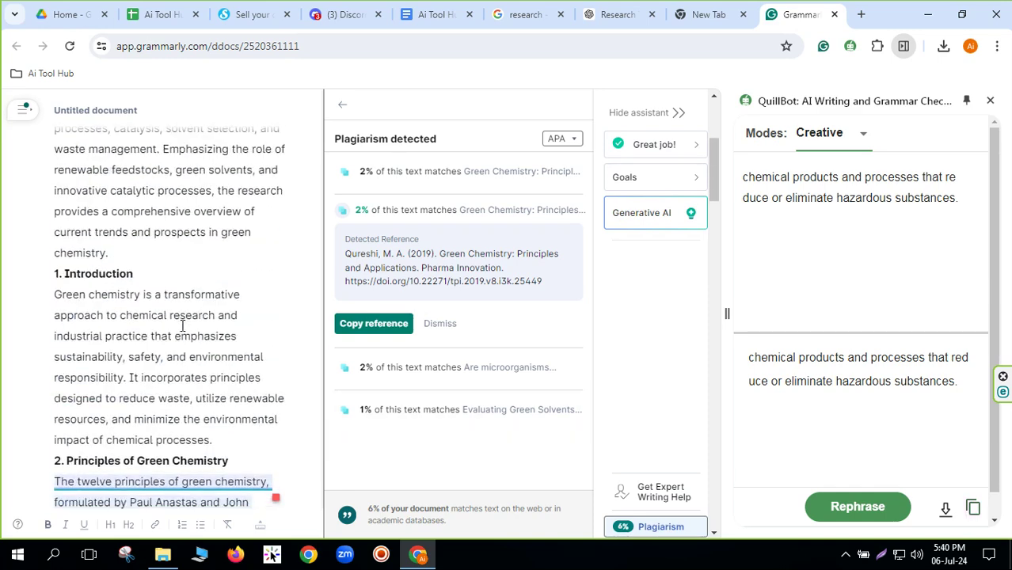
scroll(182, 319, "up", 2)
left_click_drag(226, 286, 187, 334)
key("ctrl+v")
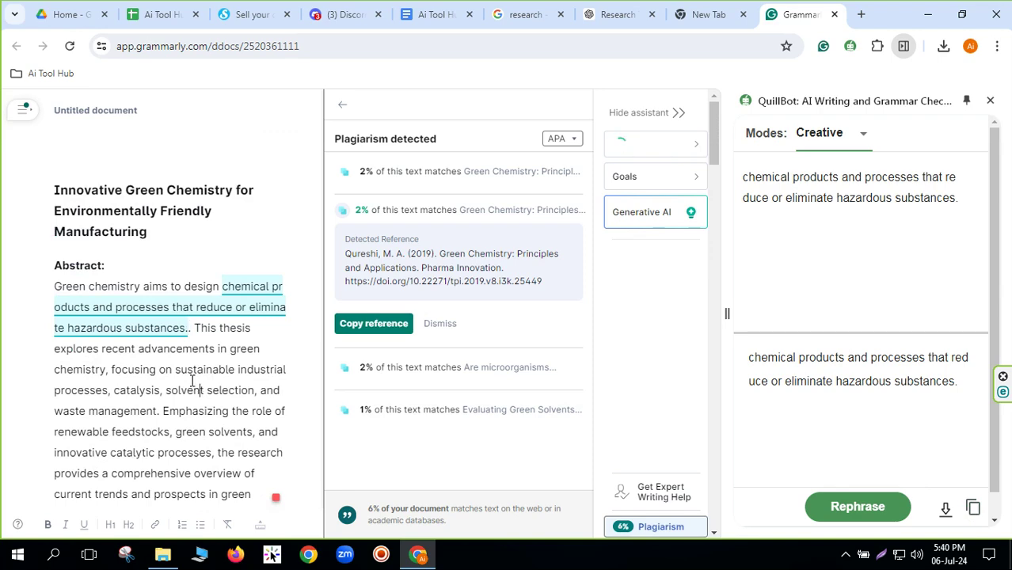
Step: Replace QuillBot's source text with section 2's underlined first sentence, "The twelve principles of green chemistry...", and paraphrase it in Creative and Standard modes
scroll(191, 381, "down", 5)
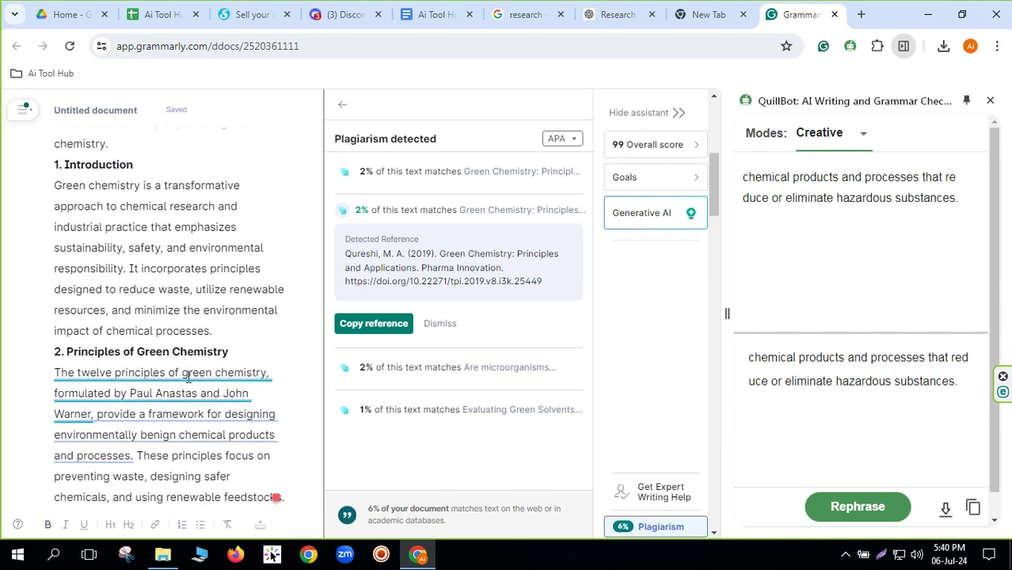
scroll(78, 340, "down", 2)
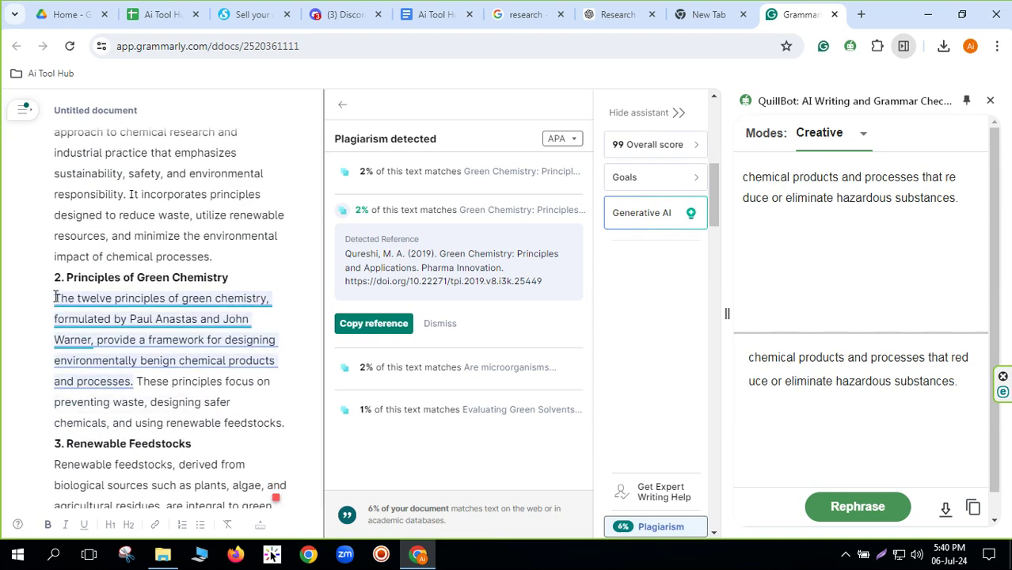
left_click_drag(56, 297, 137, 381)
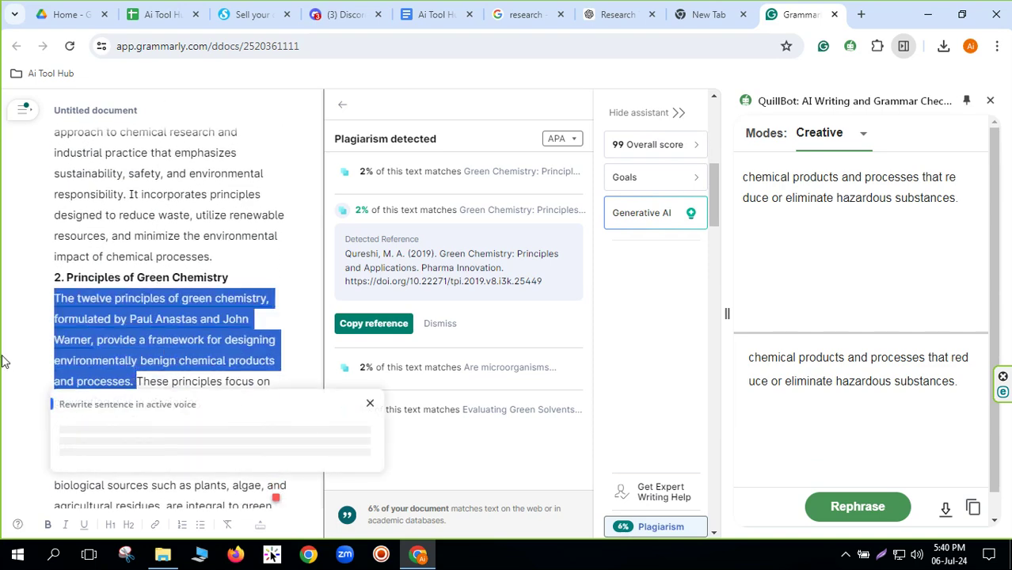
left_click(961, 201)
key("ctrl+a")
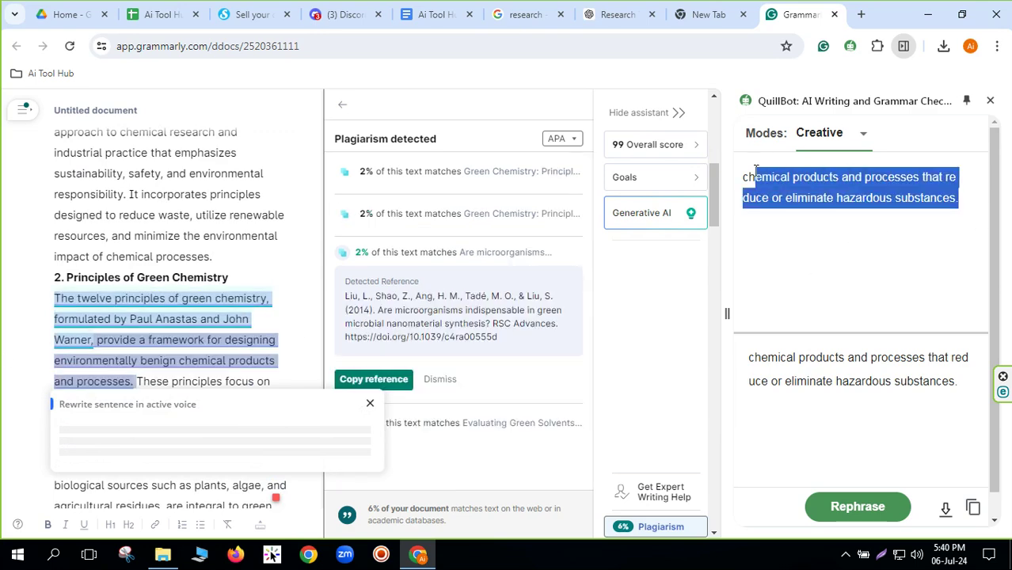
key("BackSpace")
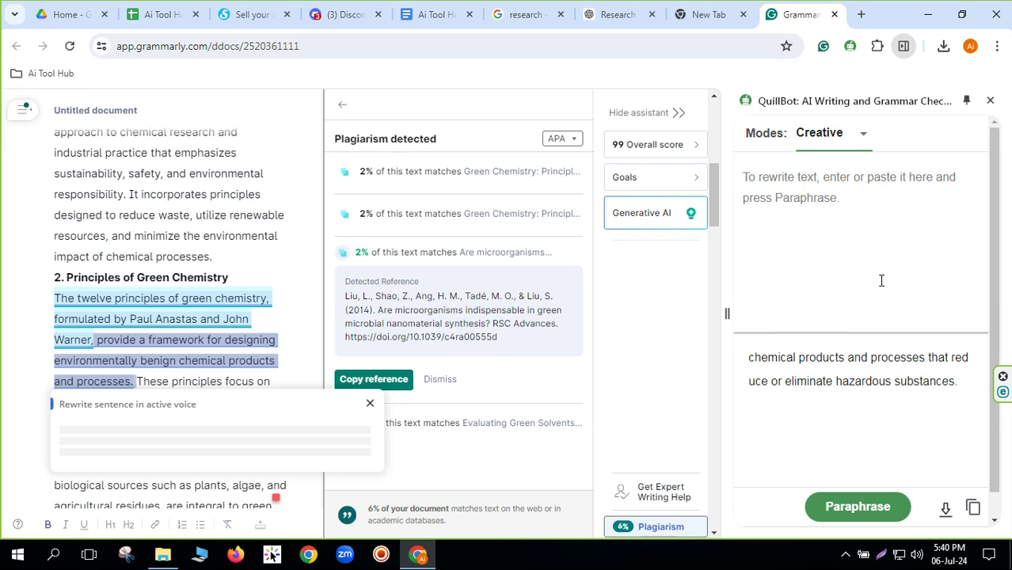
key("ctrl+v")
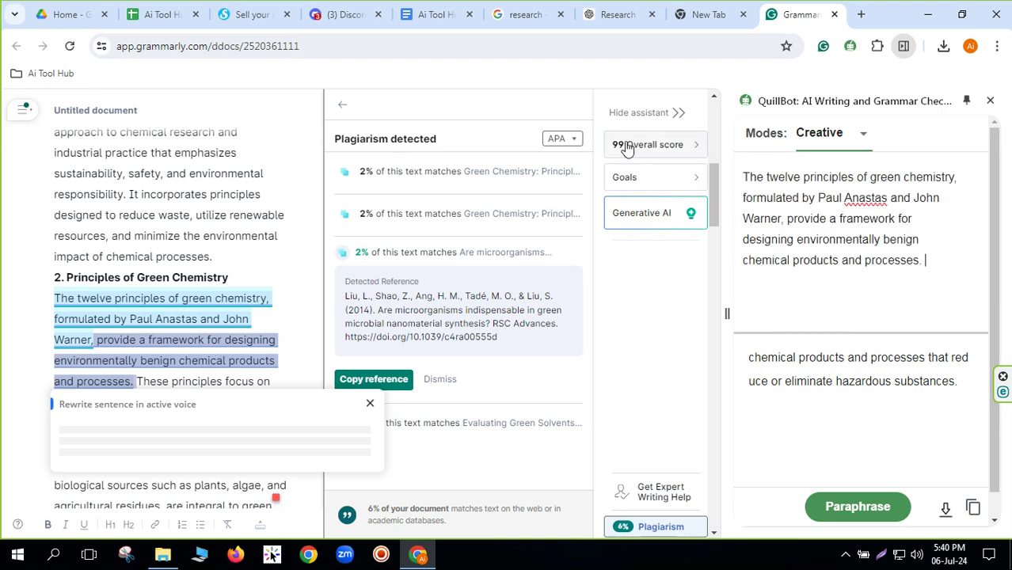
left_click(846, 508)
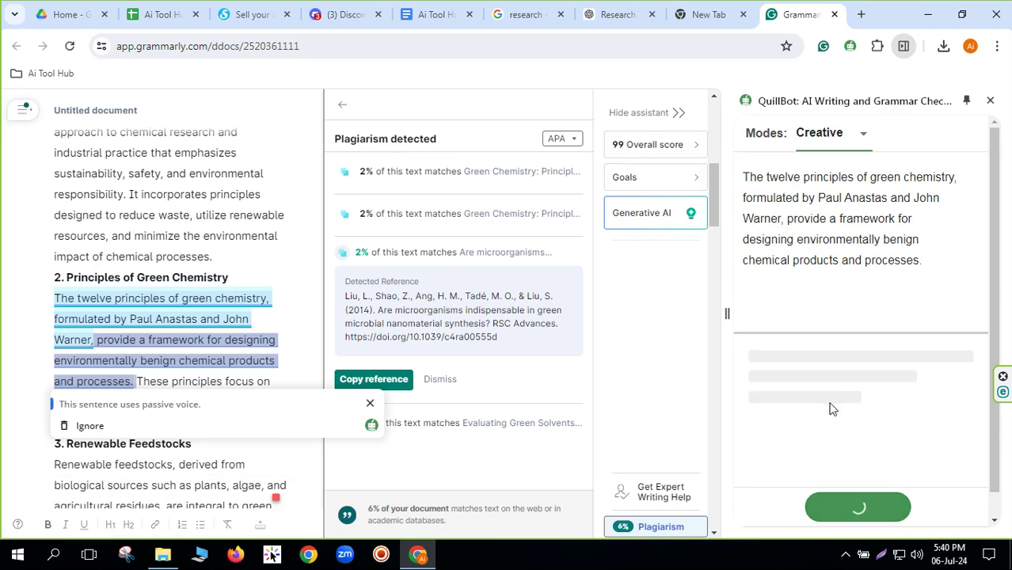
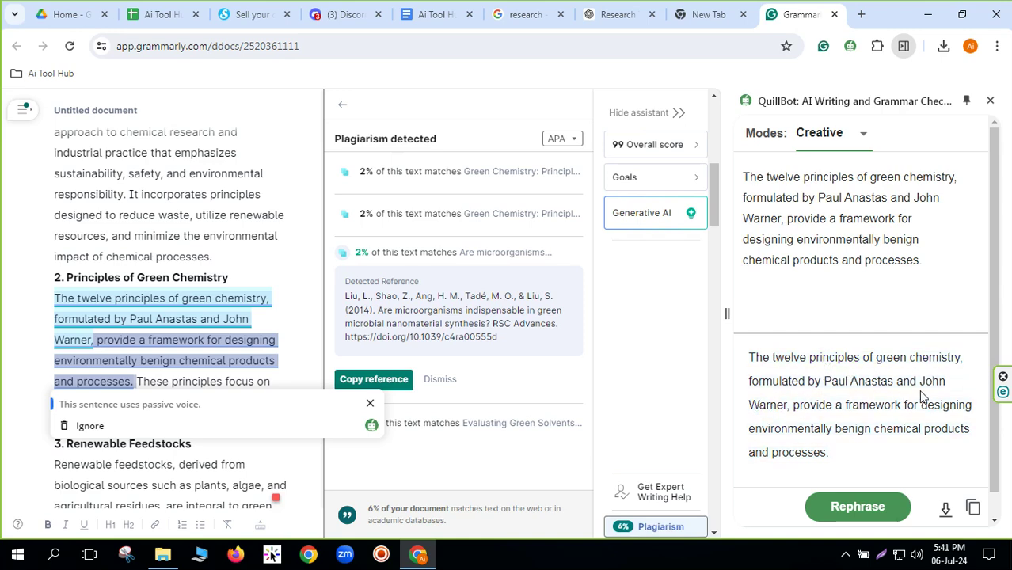
left_click(861, 133)
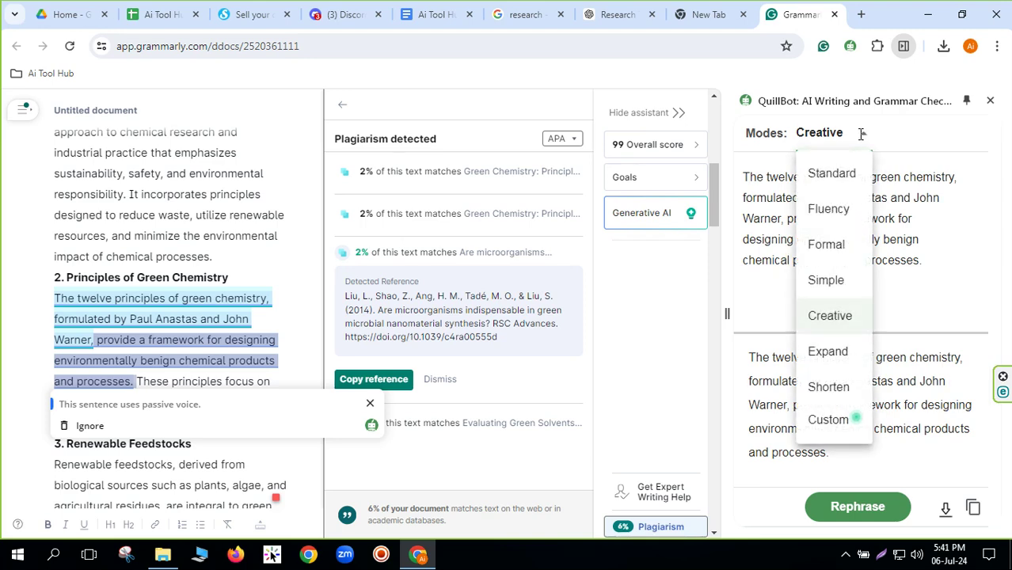
left_click(832, 173)
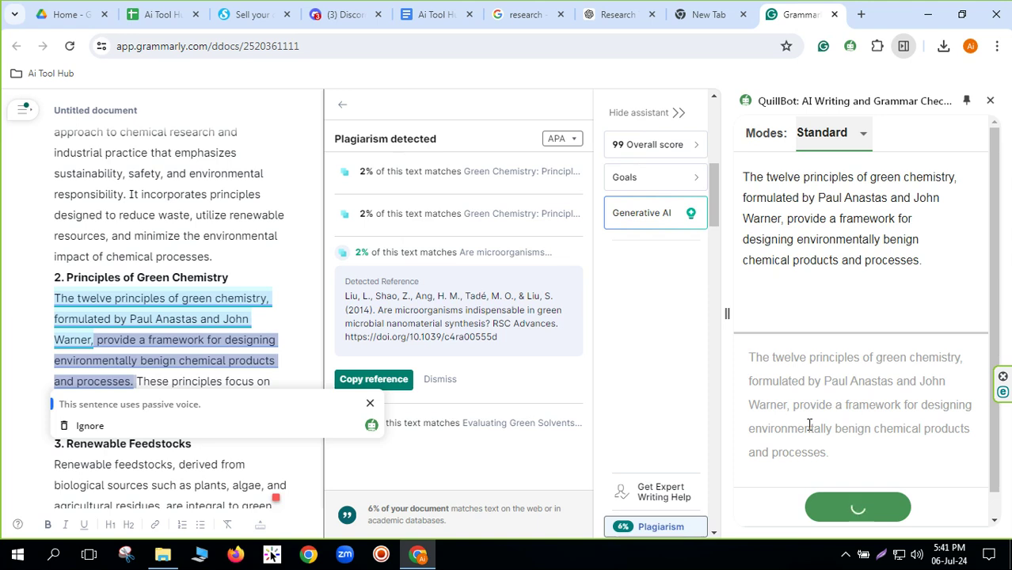
Step: View the QuillBot extension's preferences and its plan badge
left_click(850, 47)
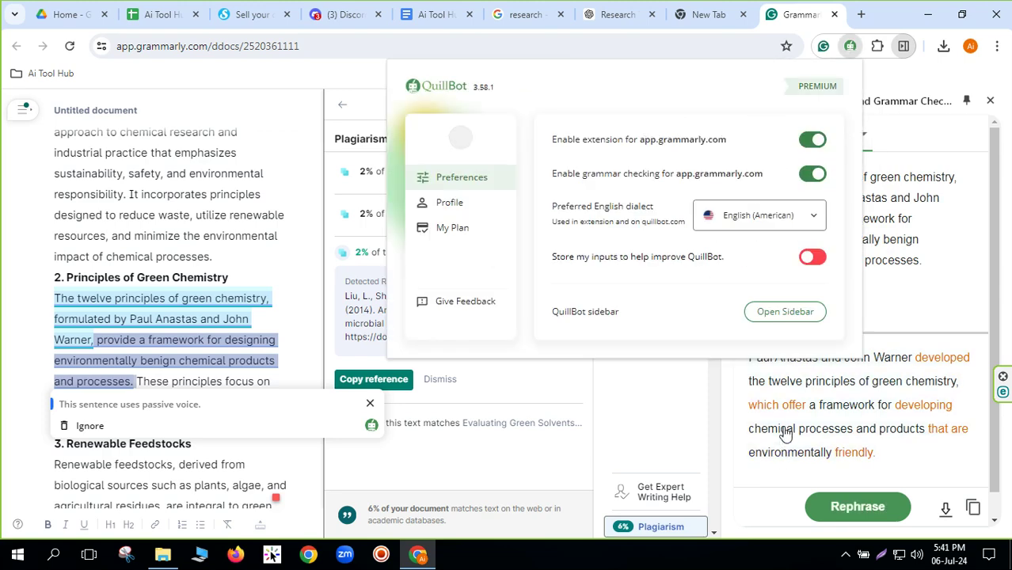
left_click(950, 474)
left_click(849, 48)
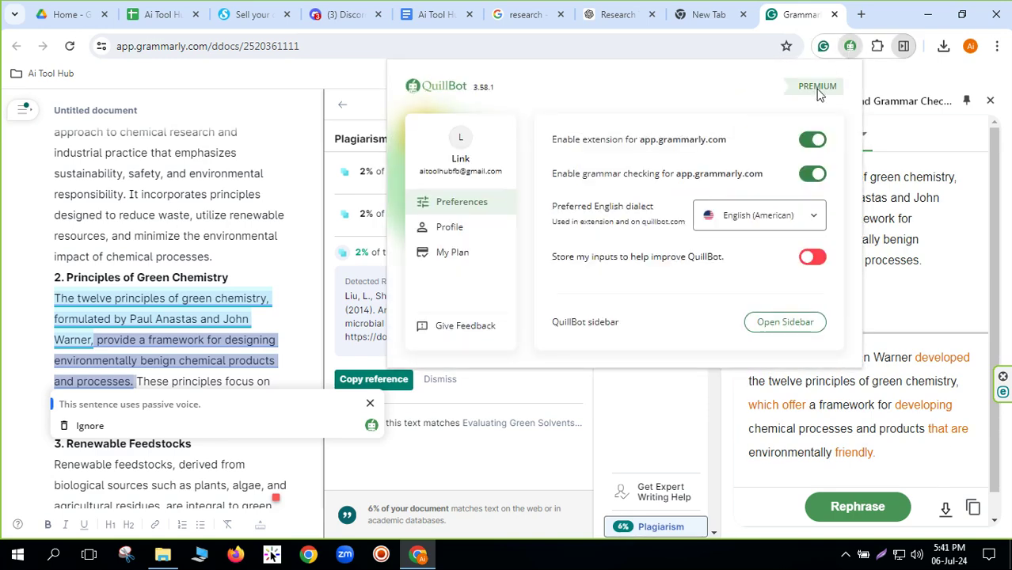
left_click(713, 454)
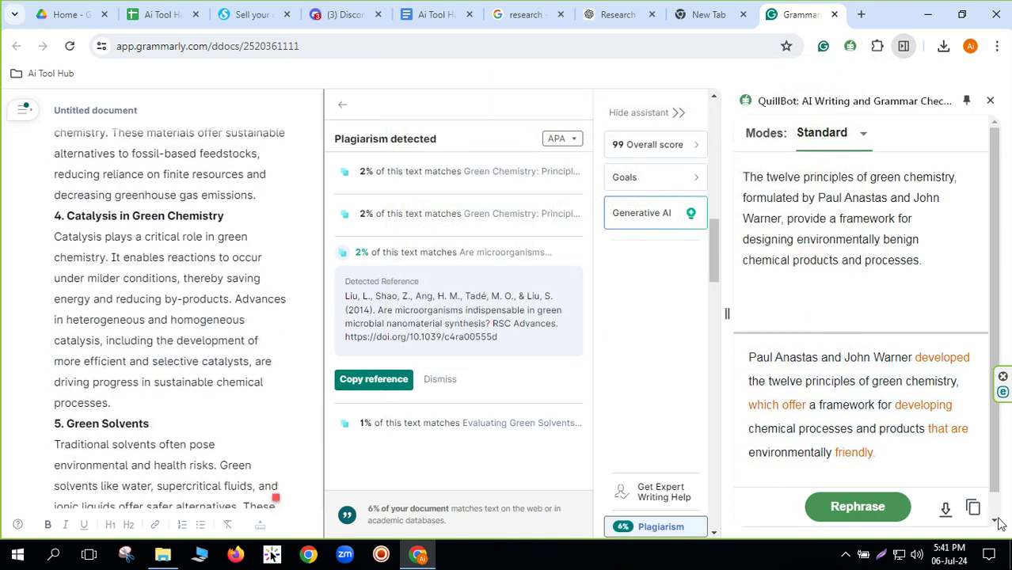
Step: Copy QuillBot's Standard-mode paraphrase and replace the underlined first sentence of "2. Principles of Green Chemistry" with it
left_click_drag(744, 355, 877, 453)
right_click(827, 407)
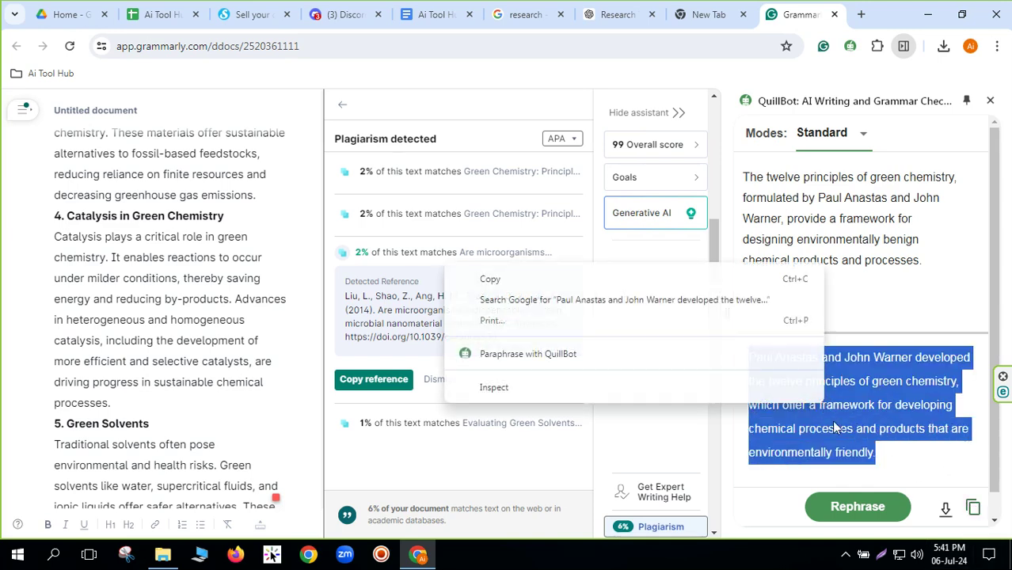
left_click(478, 282)
scroll(115, 420, "down", 5)
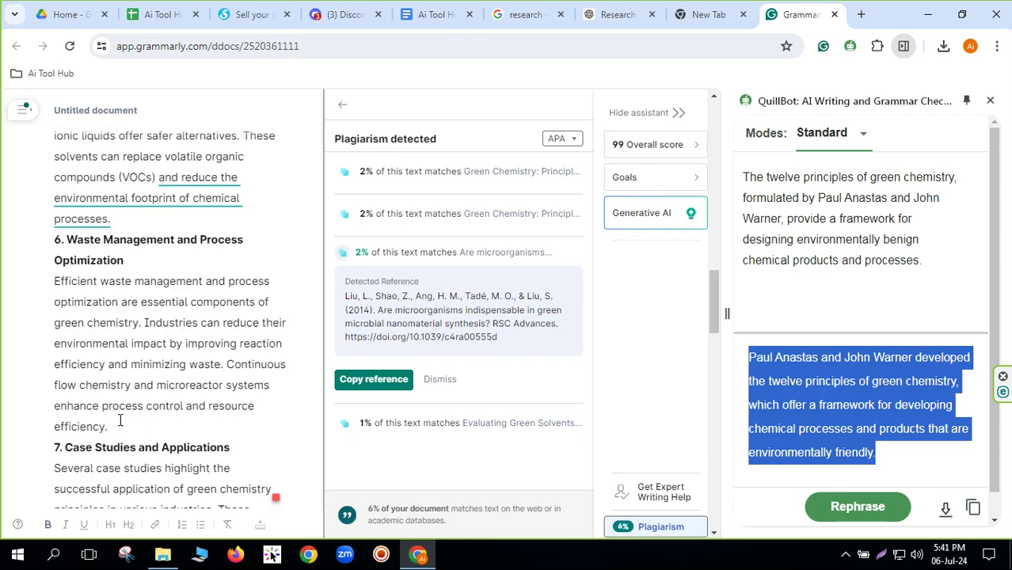
scroll(119, 414, "up", 2)
scroll(118, 414, "up", 2)
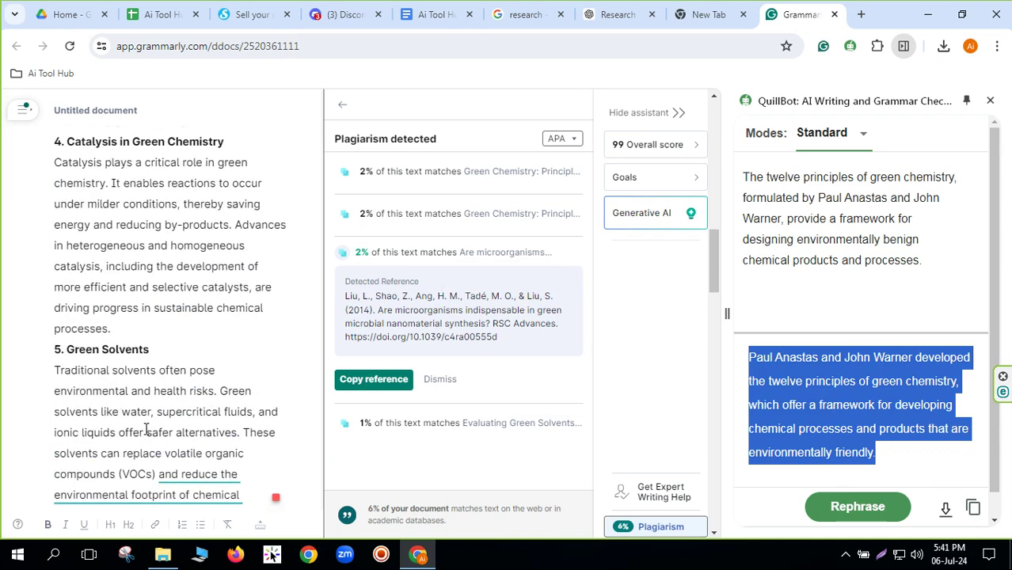
scroll(148, 429, "up", 4)
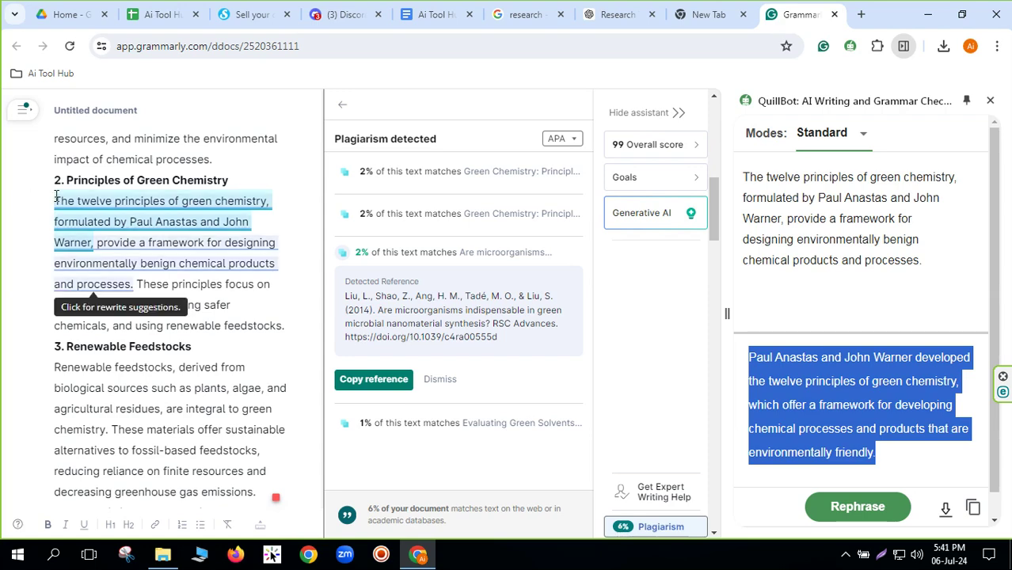
left_click_drag(56, 198, 129, 285)
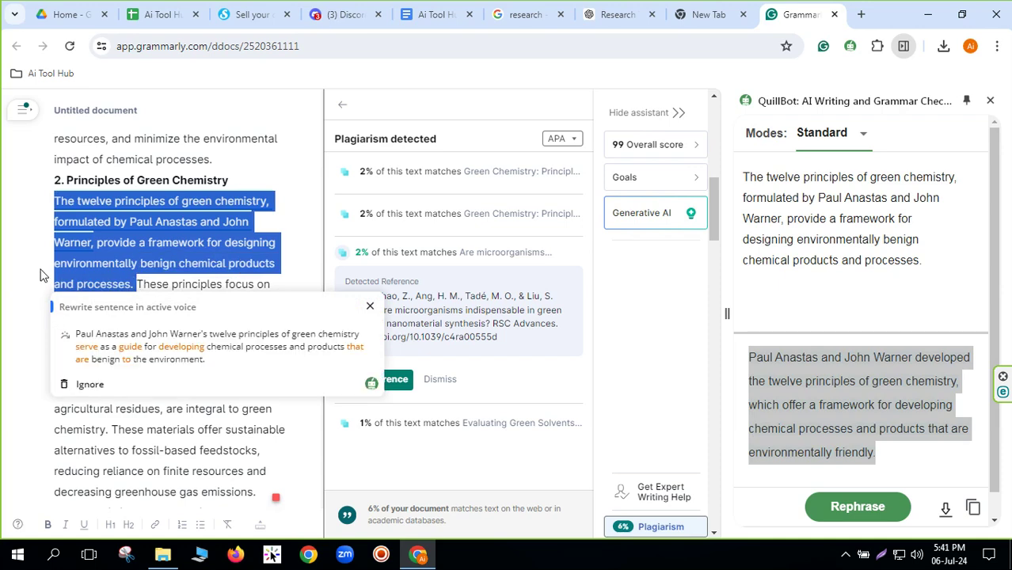
key("ctrl+v")
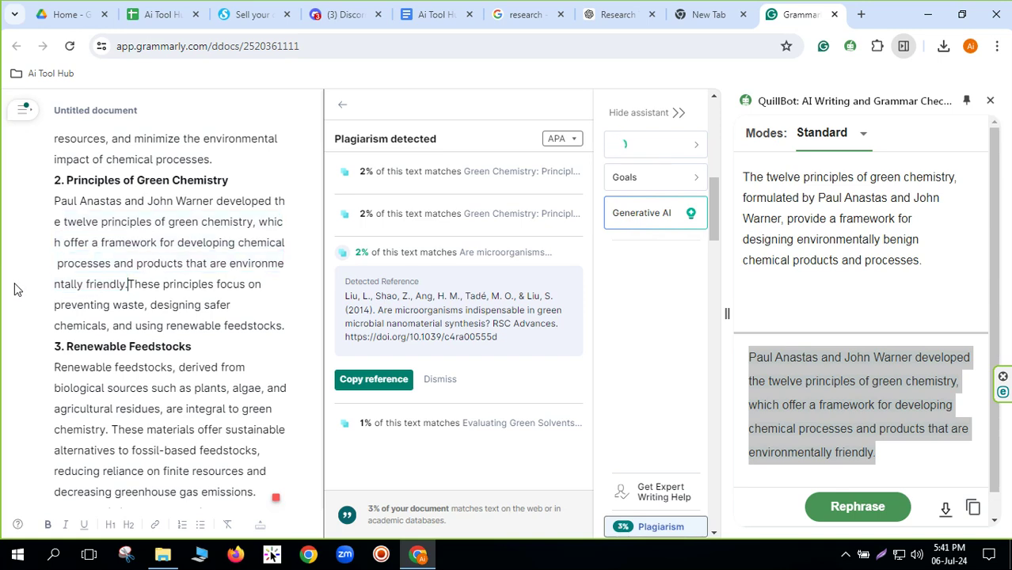
Step: Delete the duplicate period at the end of the abstract's first sentence
scroll(111, 283, "up", 10)
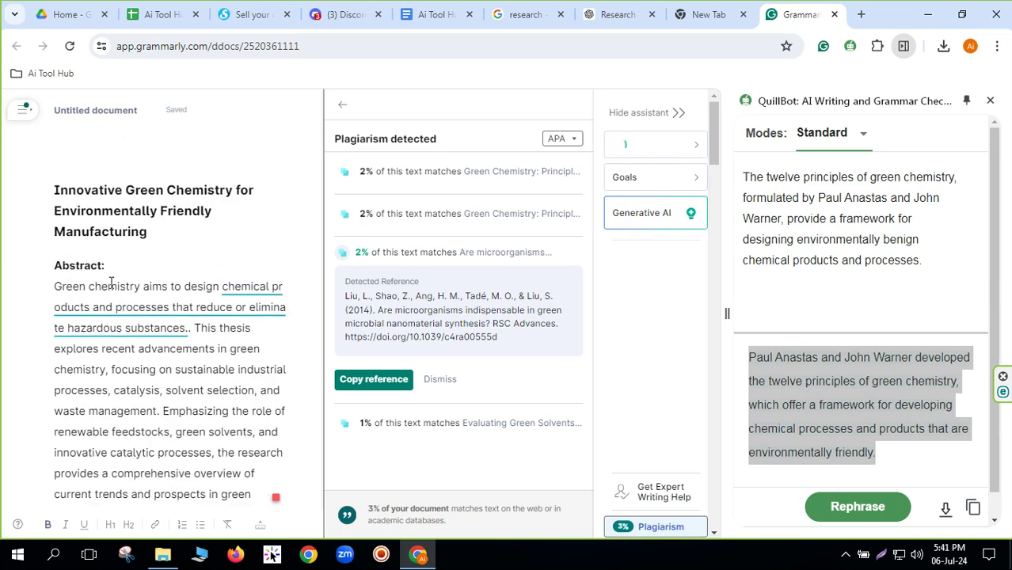
left_click_drag(54, 286, 190, 332)
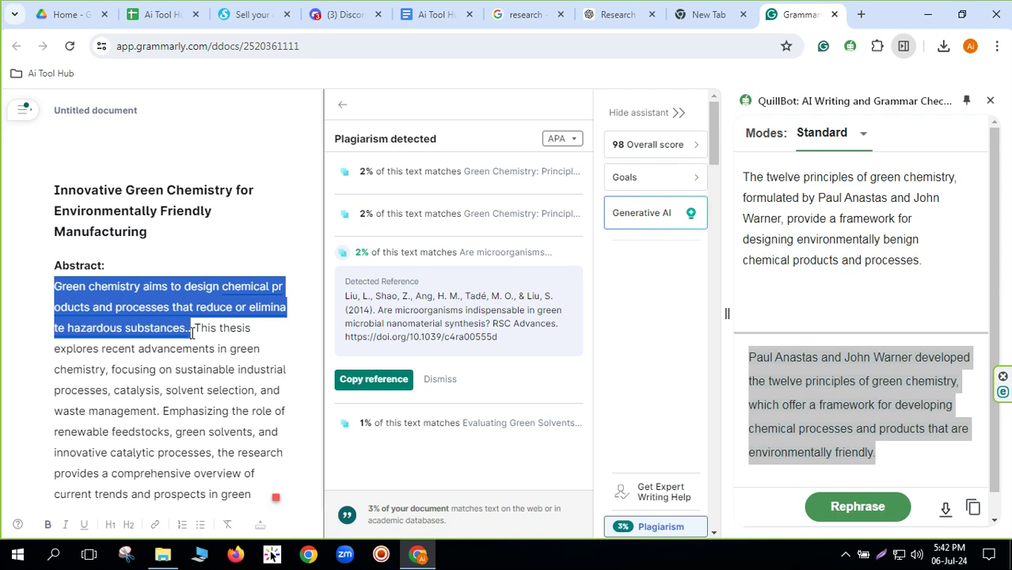
left_click(191, 333)
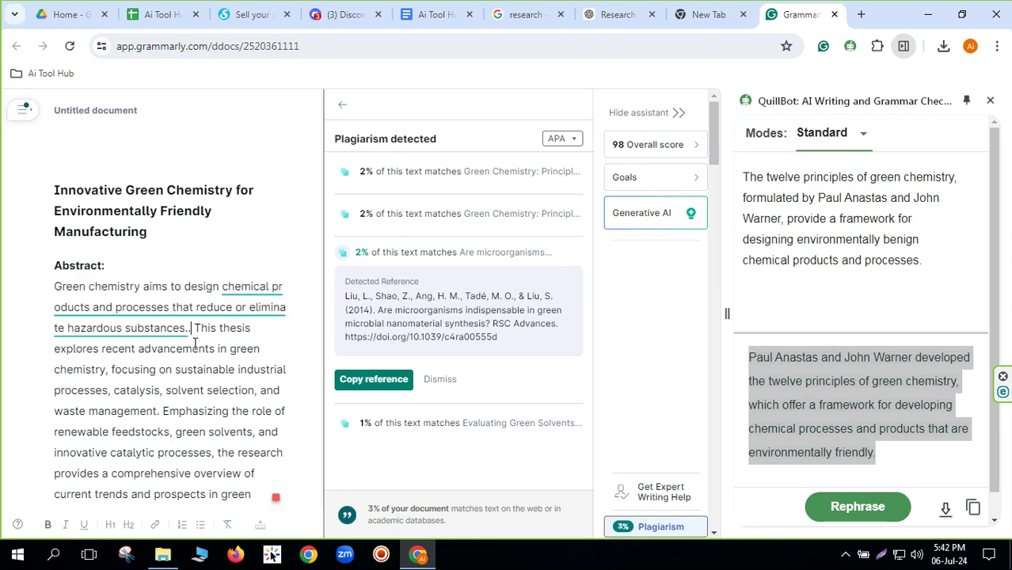
key("BackSpace")
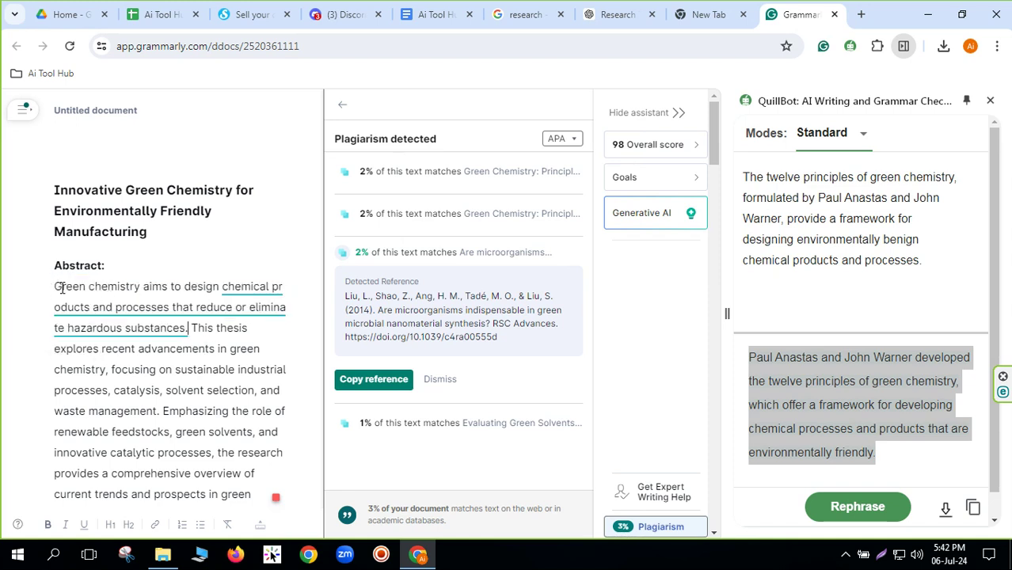
Step: Paraphrase the abstract's first sentence in Standard mode and replace it with "The goal of green chemistry is to create chemical products and procedures..."
left_click_drag(55, 286, 191, 328)
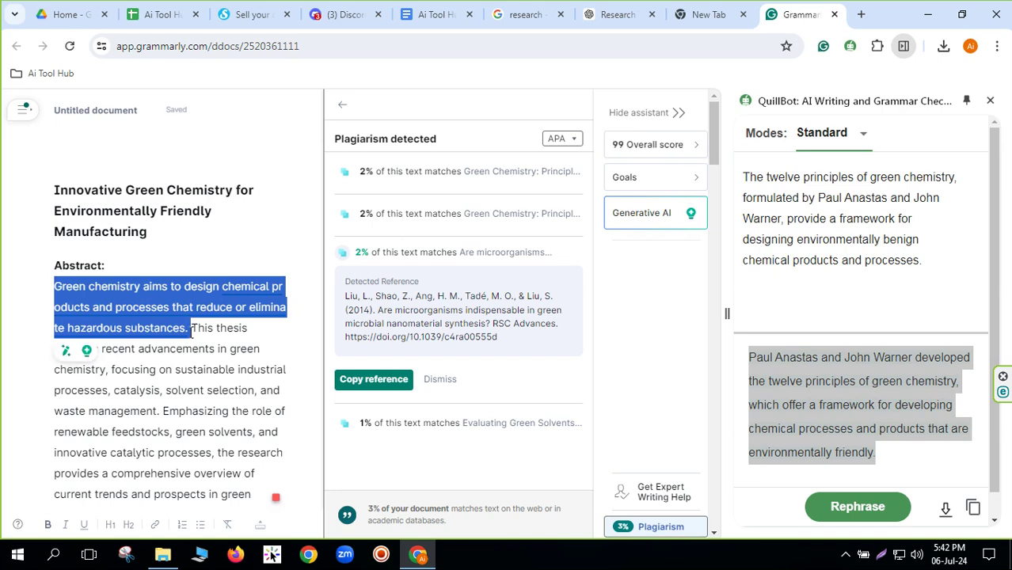
left_click_drag(942, 264, 730, 190)
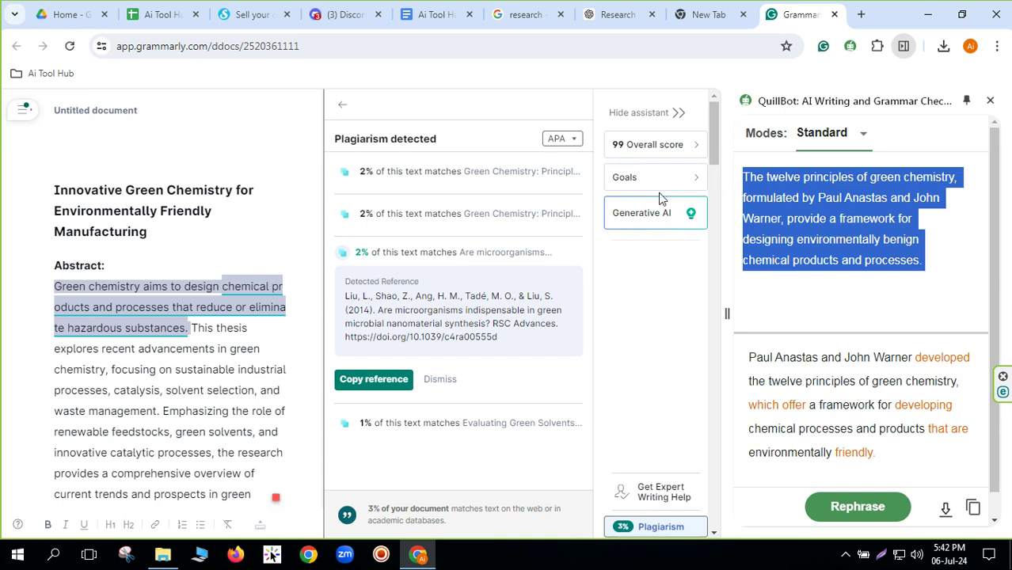
key("ctrl+v")
left_click(859, 509)
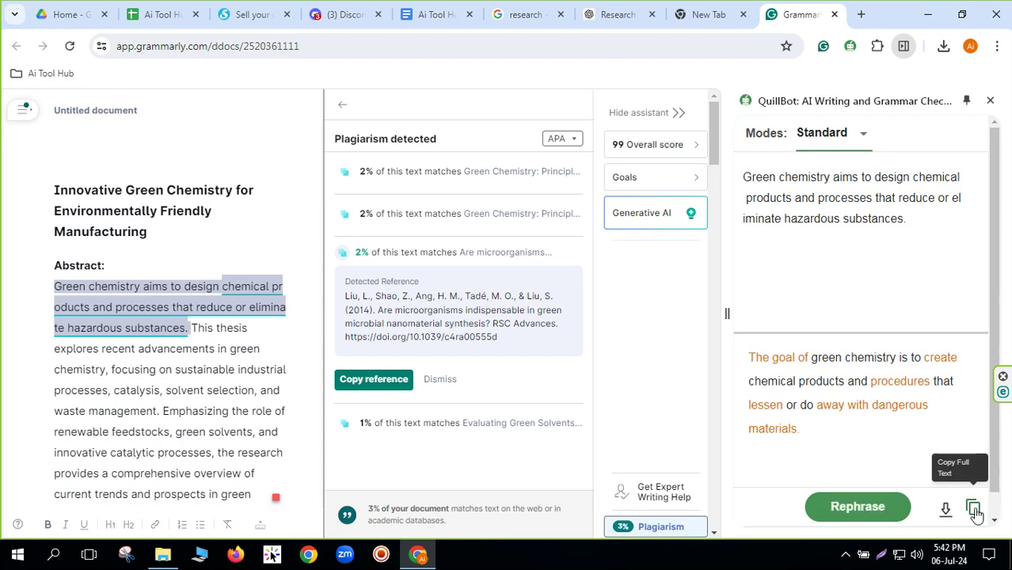
left_click_drag(57, 290, 190, 327)
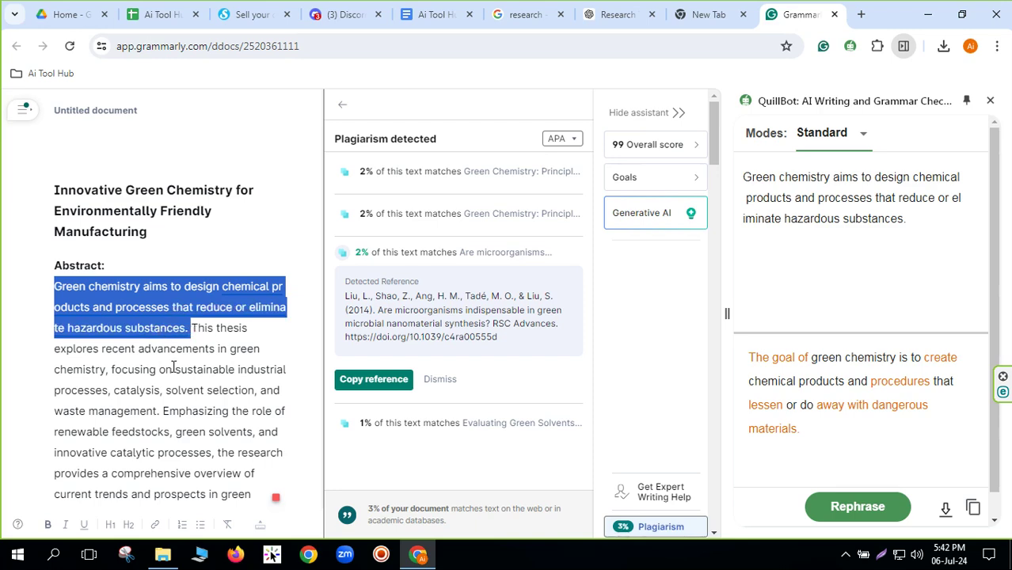
type("The goal of green chemistry is to create chemical products and procedures that lessen or do away with dangerous materials.")
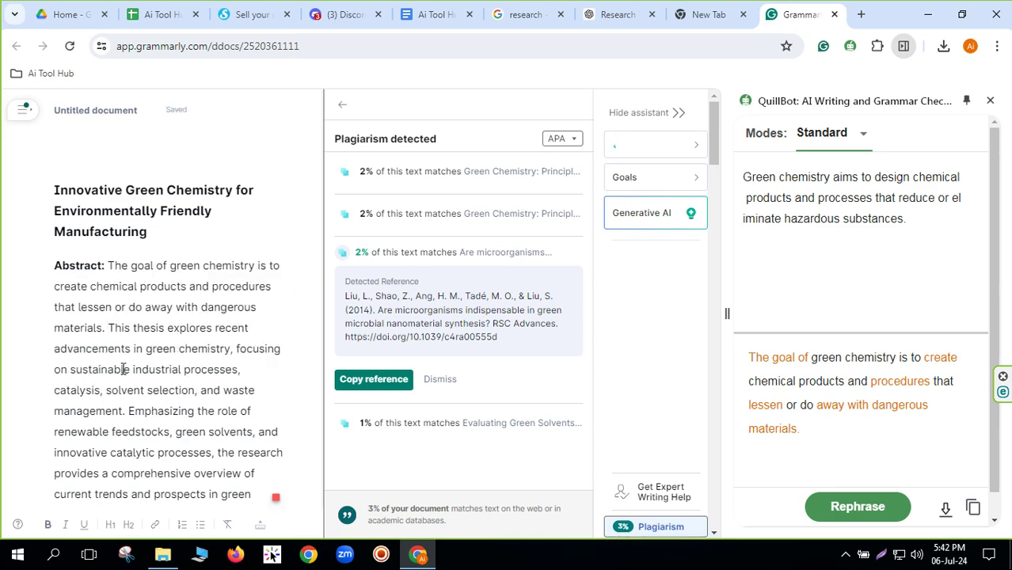
Step: Copy the underlined closing clause of "5. Green Solvents" into QuillBot and paraphrase it in Standard mode
scroll(127, 370, "down", 5)
scroll(132, 371, "up", 2)
scroll(135, 377, "down", 8)
scroll(153, 380, "down", 4)
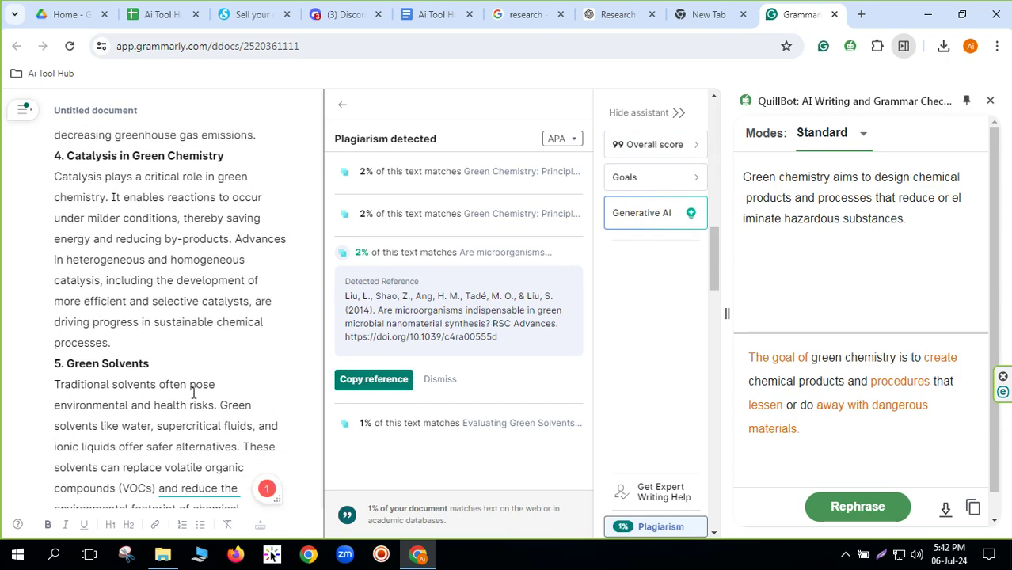
left_click_drag(161, 267, 195, 311)
key("ctrl+c")
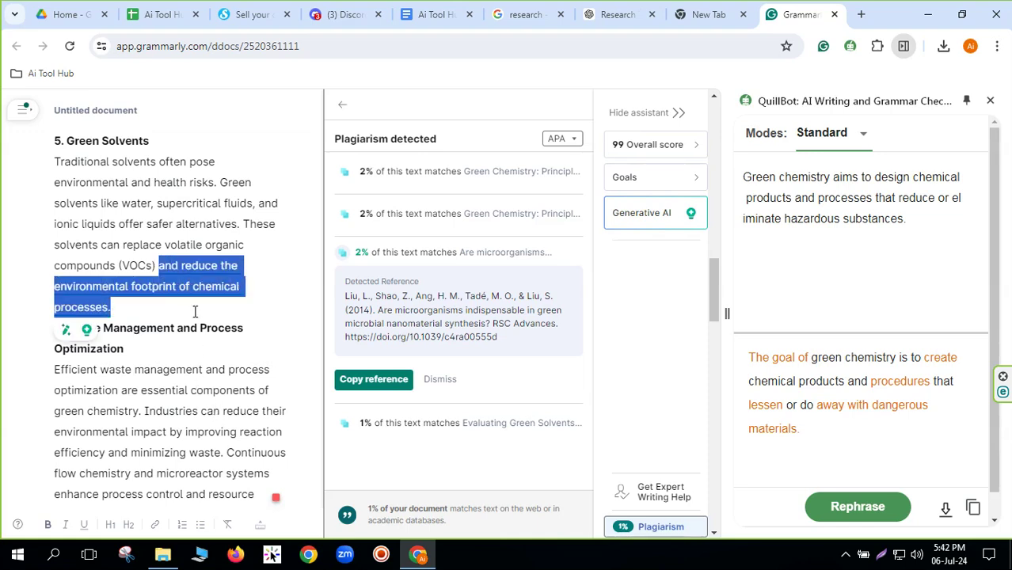
left_click_drag(910, 222, 744, 178)
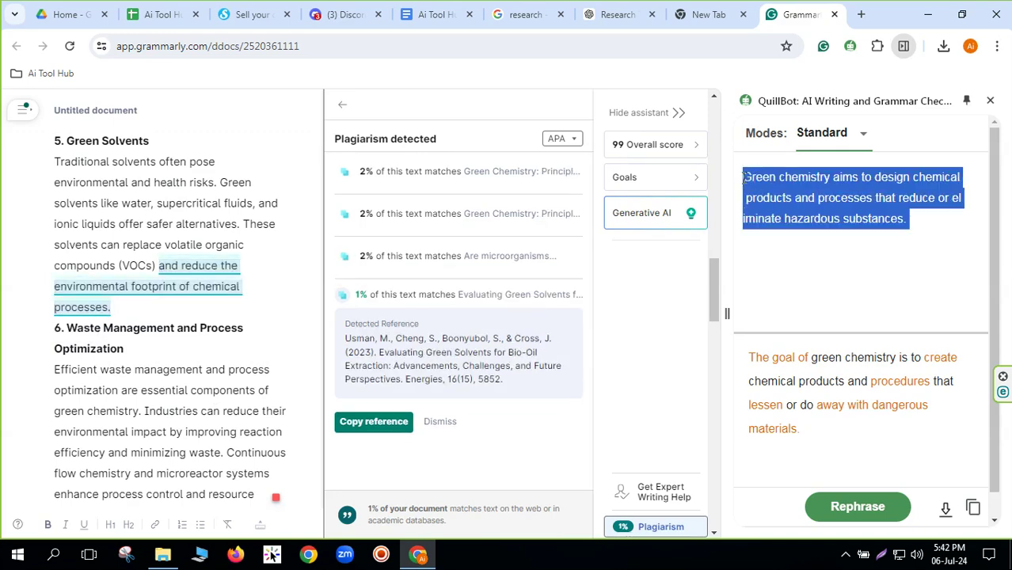
key("ctrl+v")
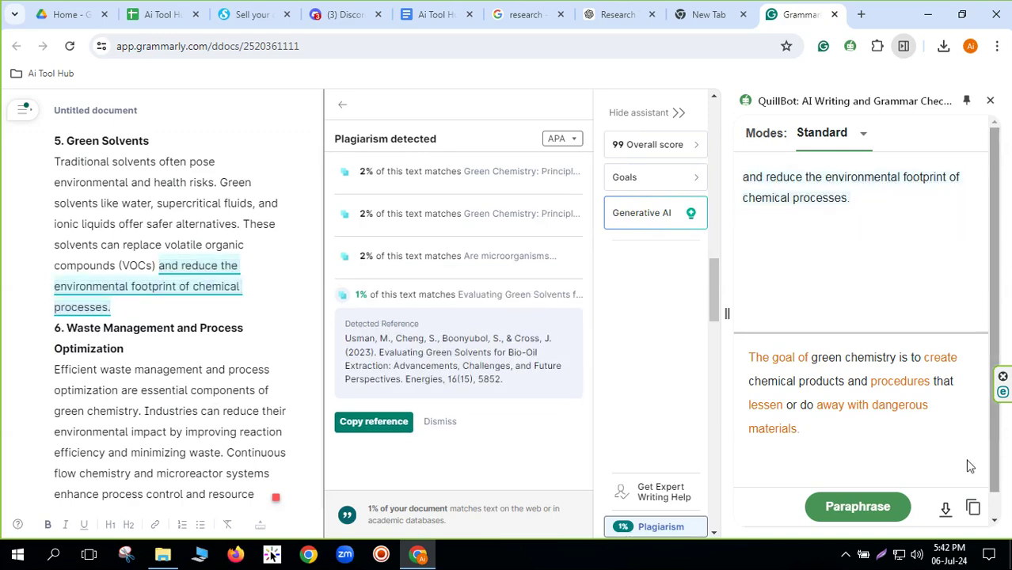
left_click(863, 507)
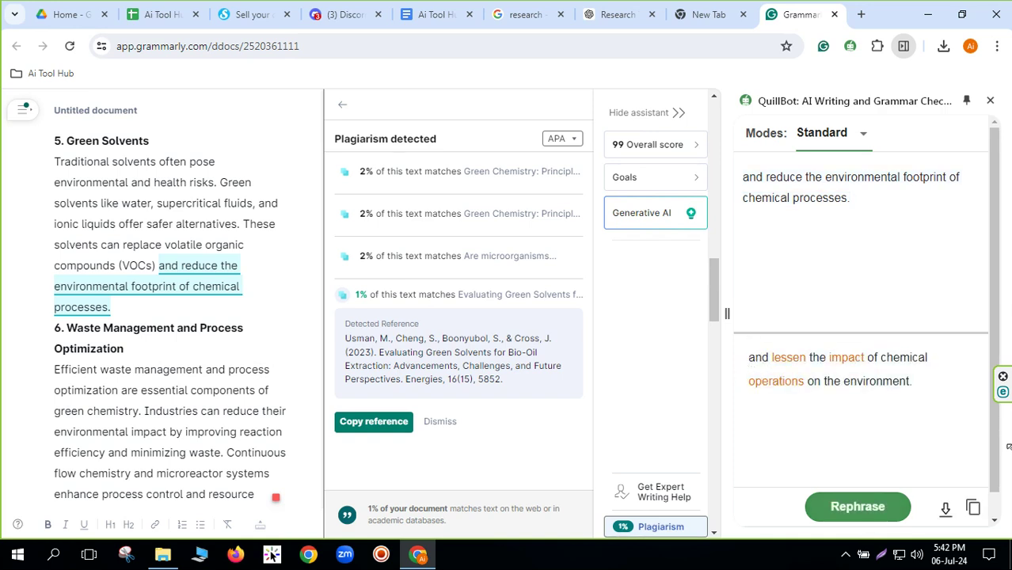
Step: Replace the underlined Green Solvents clause with the paraphrase "and lessen the impact of chemical operations on the environment."
left_click(972, 510)
left_click_drag(162, 267, 198, 307)
key("ctrl+v")
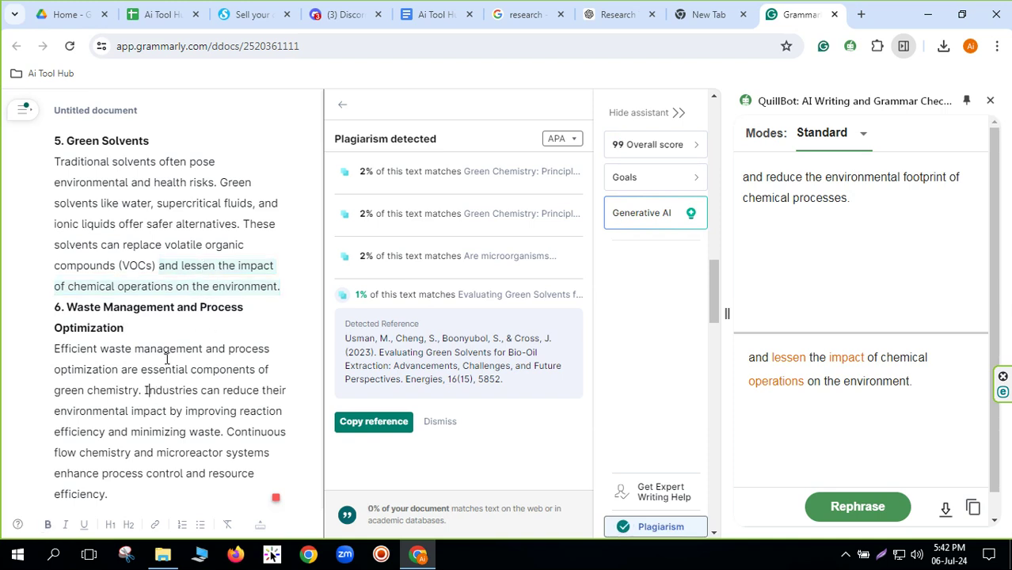
Step: Paraphrase the new Green Solvents clause in Simple mode and replace it with "lessen the damage that chemical activities do to the environment."
left_click_drag(159, 266, 287, 289)
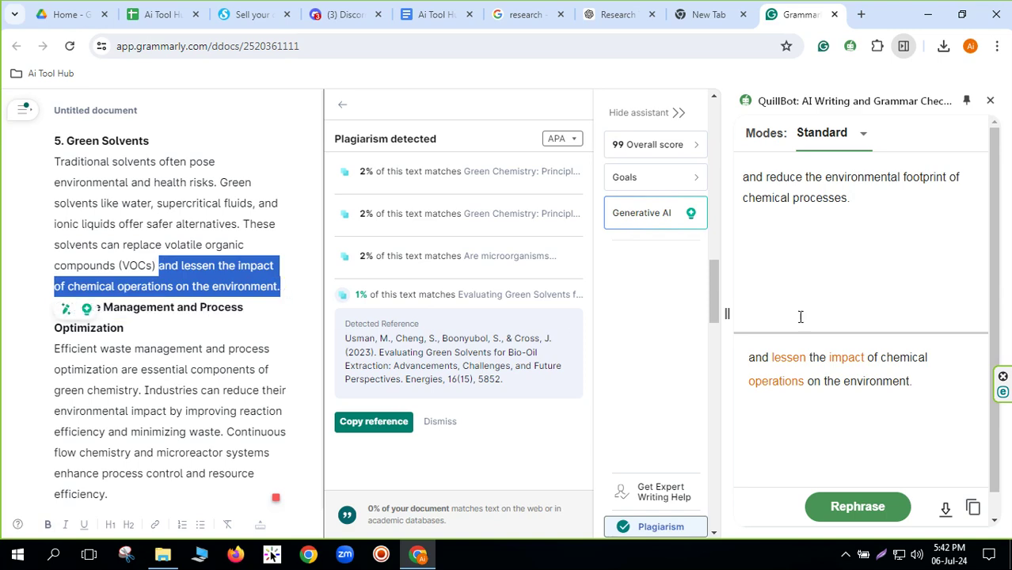
left_click_drag(874, 215, 722, 171)
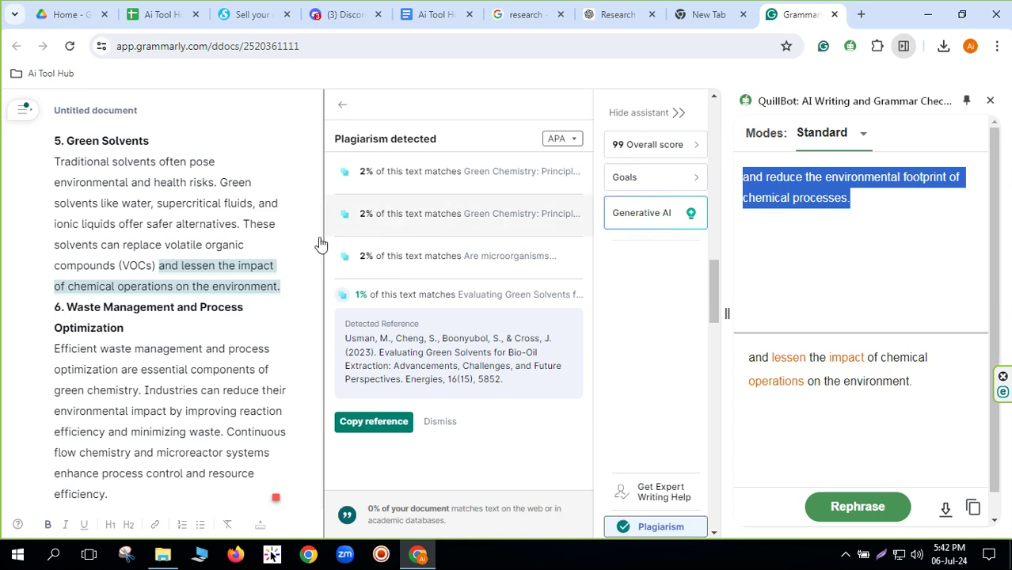
left_click_drag(161, 272, 292, 293)
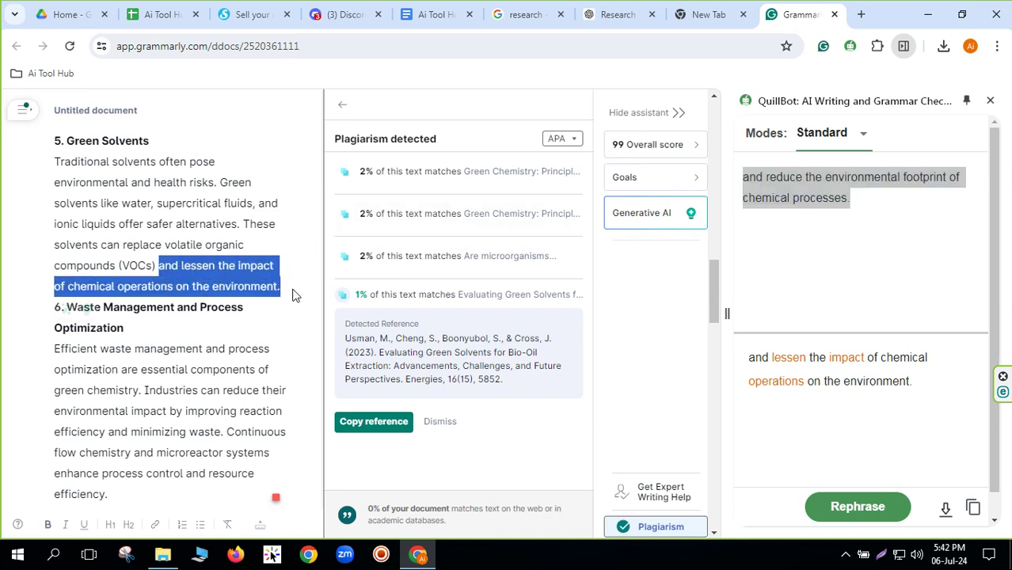
left_click_drag(858, 208, 742, 198)
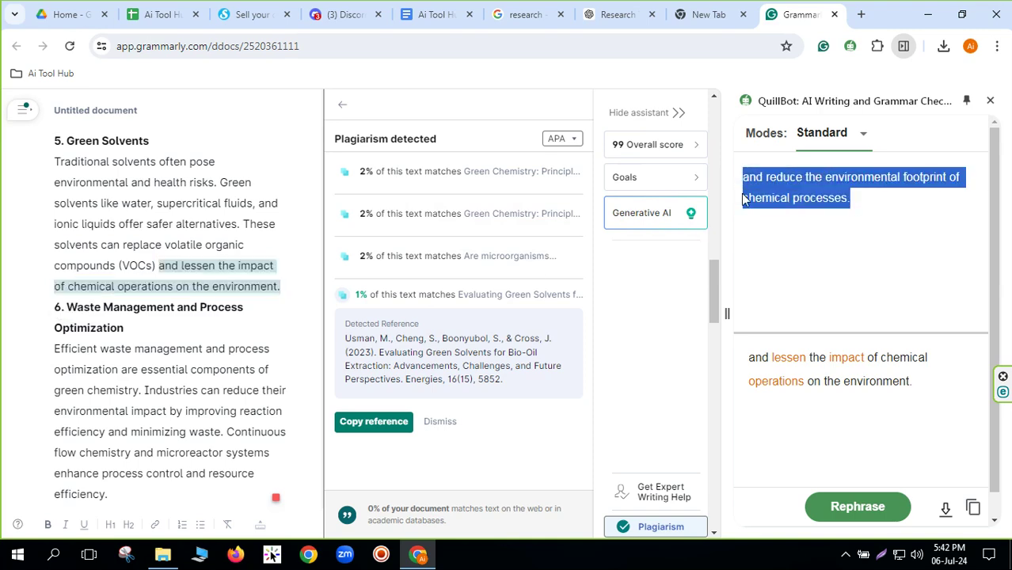
key("ctrl+v")
left_click(862, 135)
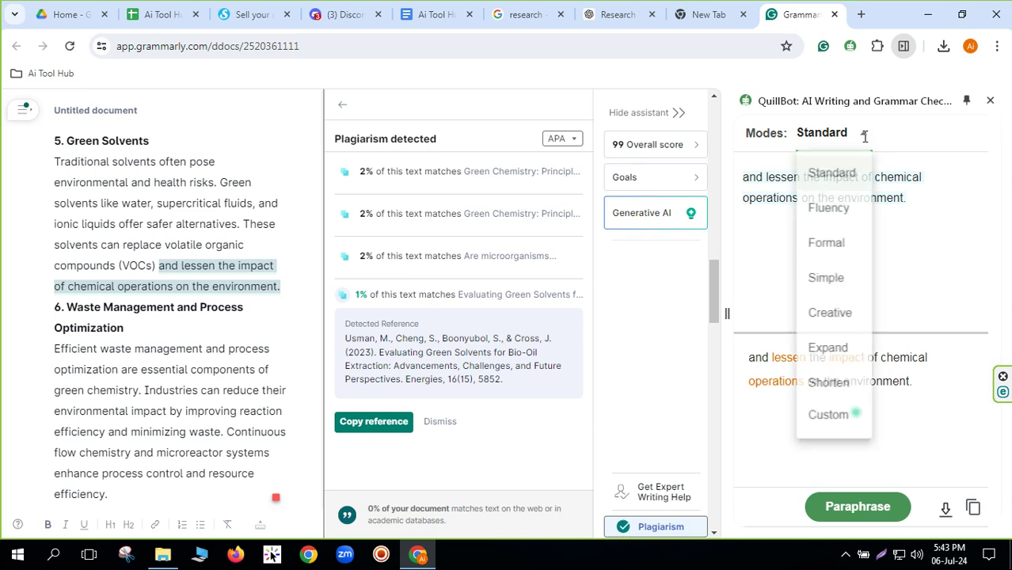
left_click(861, 290)
left_click(839, 507)
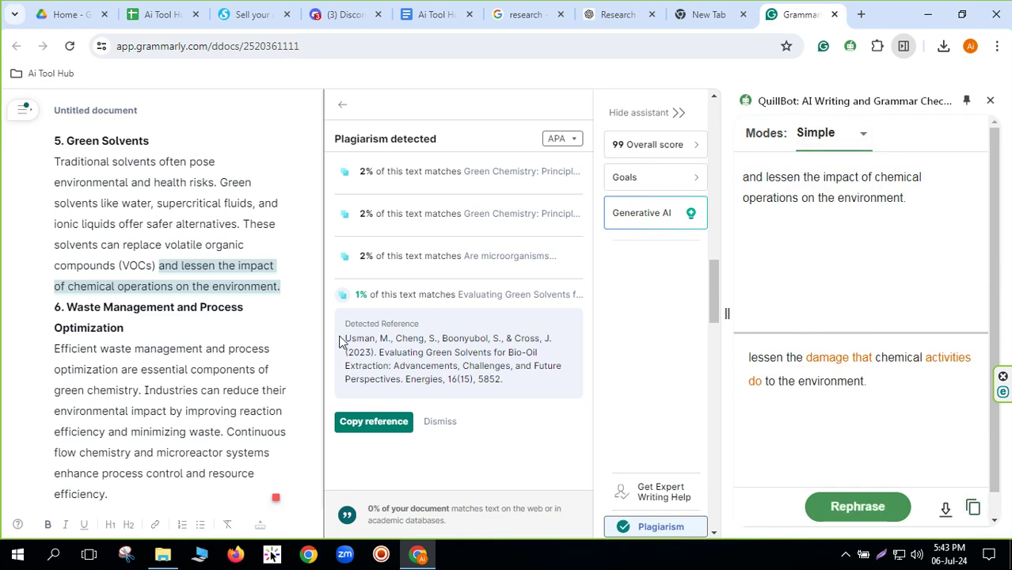
left_click_drag(159, 268, 288, 294)
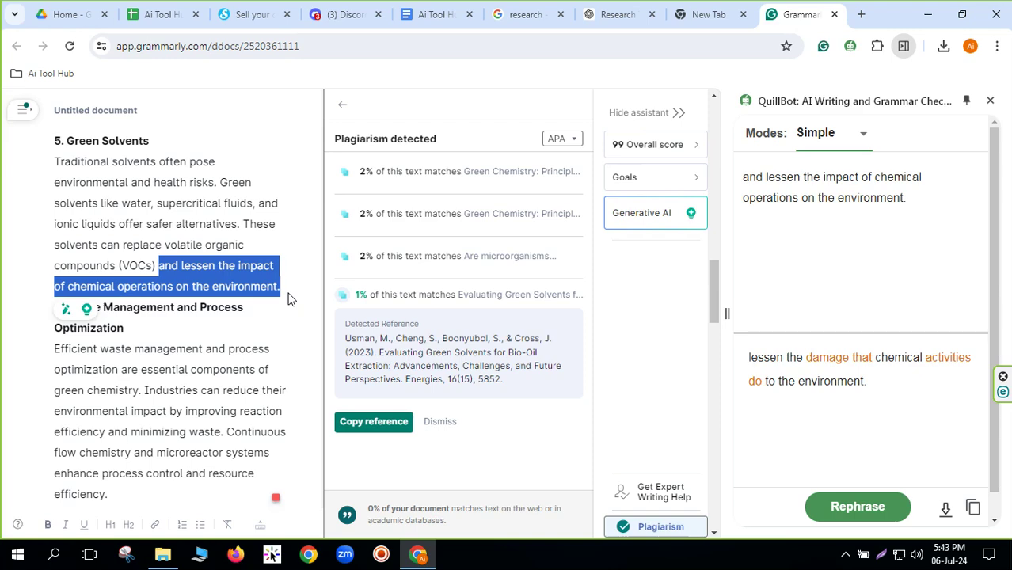
key("ctrl+v")
Step: Look through the document for remaining underlined passages and close the QuillBot sidebar
scroll(119, 360, "down", 10)
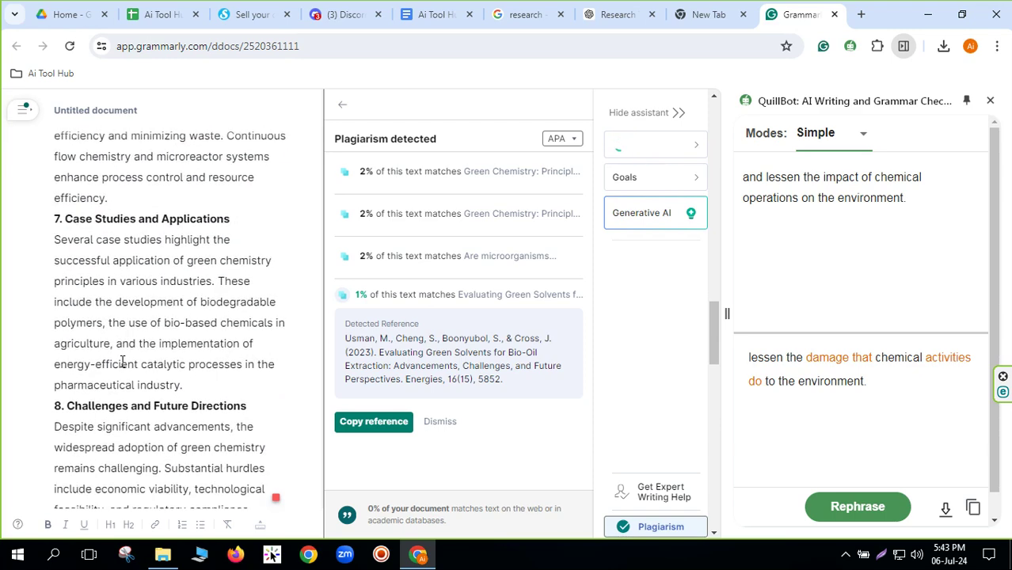
scroll(133, 366, "down", 10)
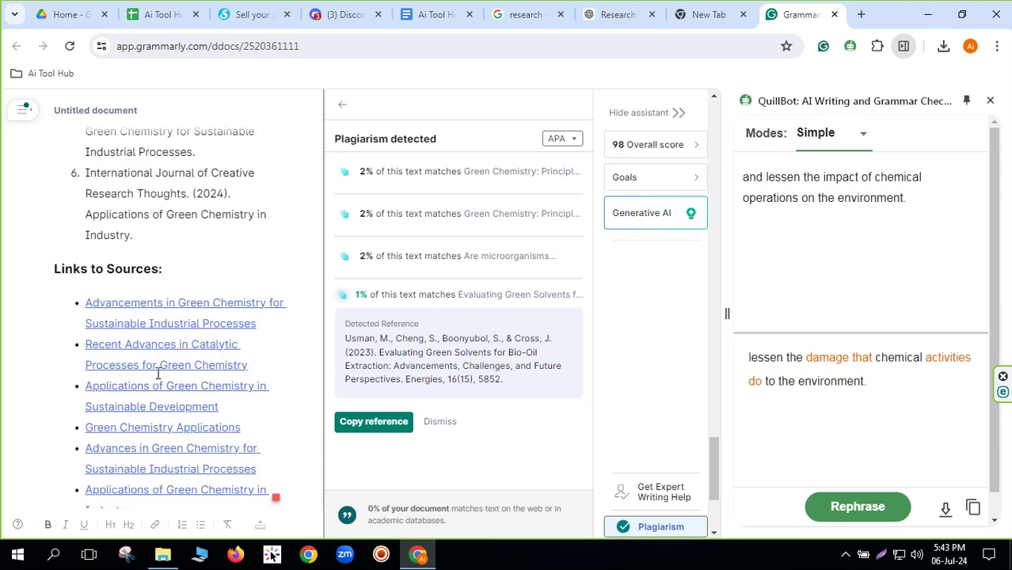
scroll(119, 404, "up", 20)
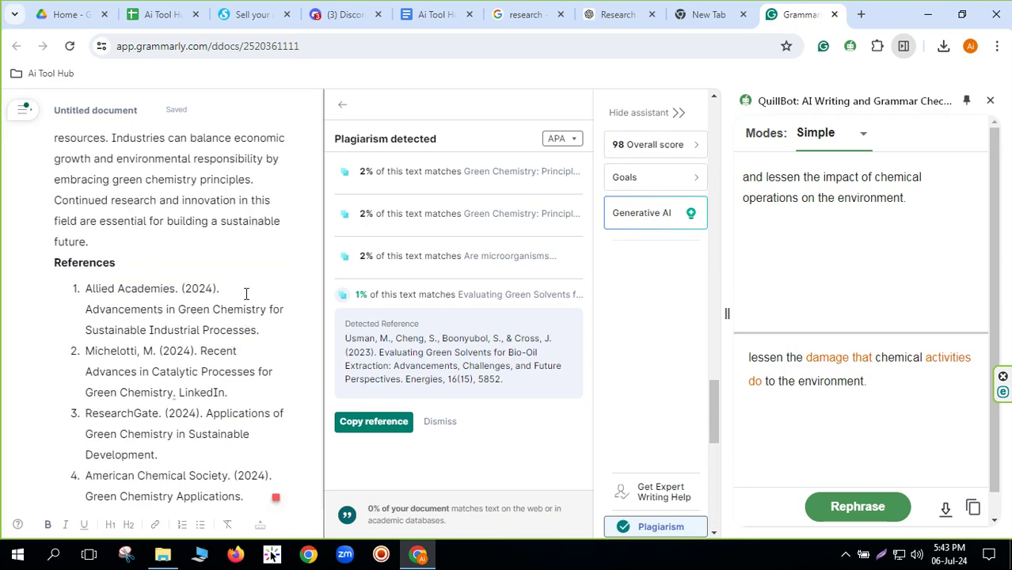
scroll(133, 268, "up", 15)
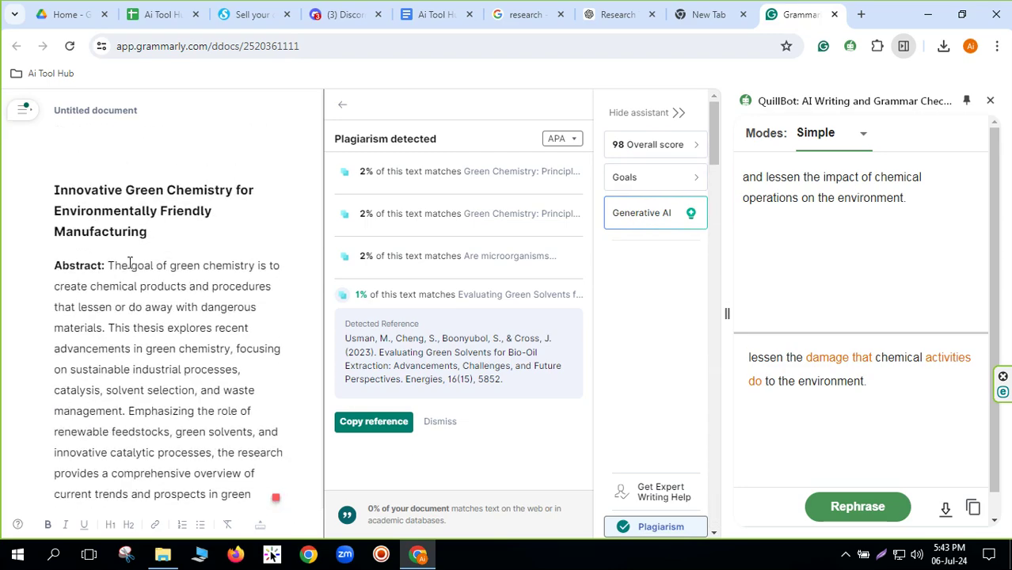
scroll(135, 269, "down", 3)
scroll(139, 271, "up", 3)
left_click(989, 101)
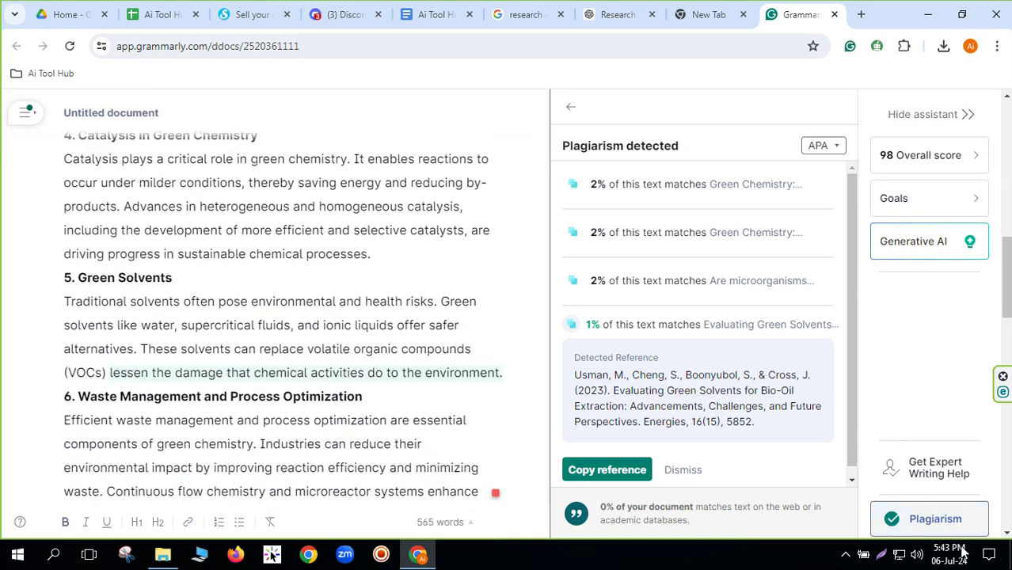
Step: Toggle the plagiarism check and inspect the abstract and first sections for remaining matches
left_click(933, 522)
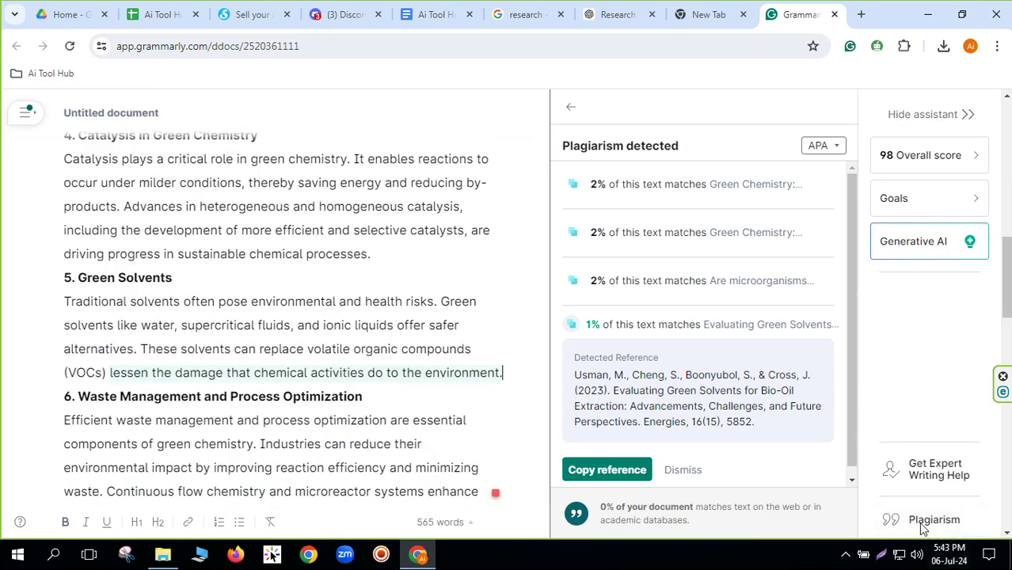
scroll(689, 376, "down", 1)
scroll(589, 403, "up", 1)
scroll(294, 356, "up", 10)
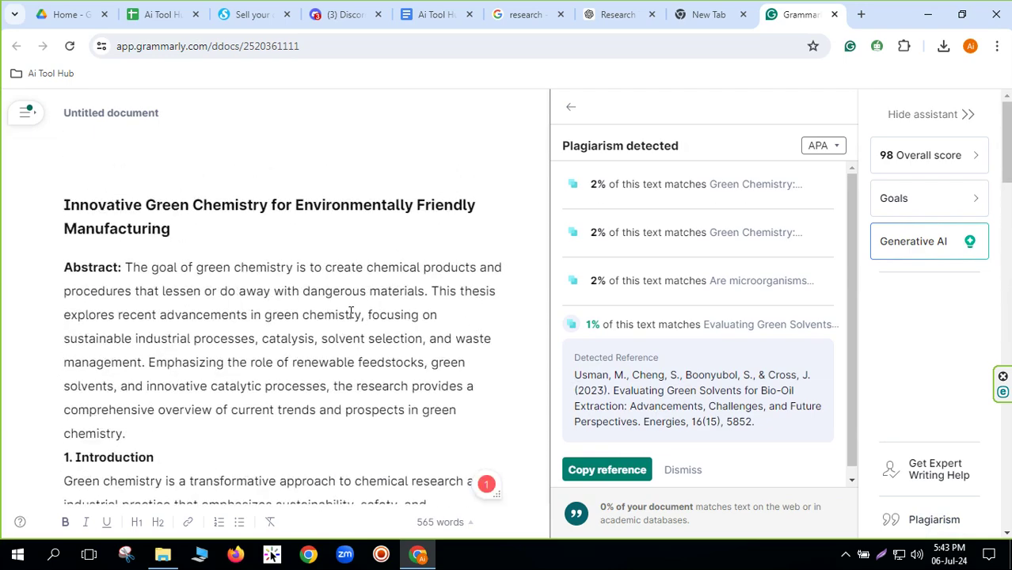
scroll(413, 312, "down", 9)
scroll(365, 248, "up", 3)
scroll(167, 245, "up", 3)
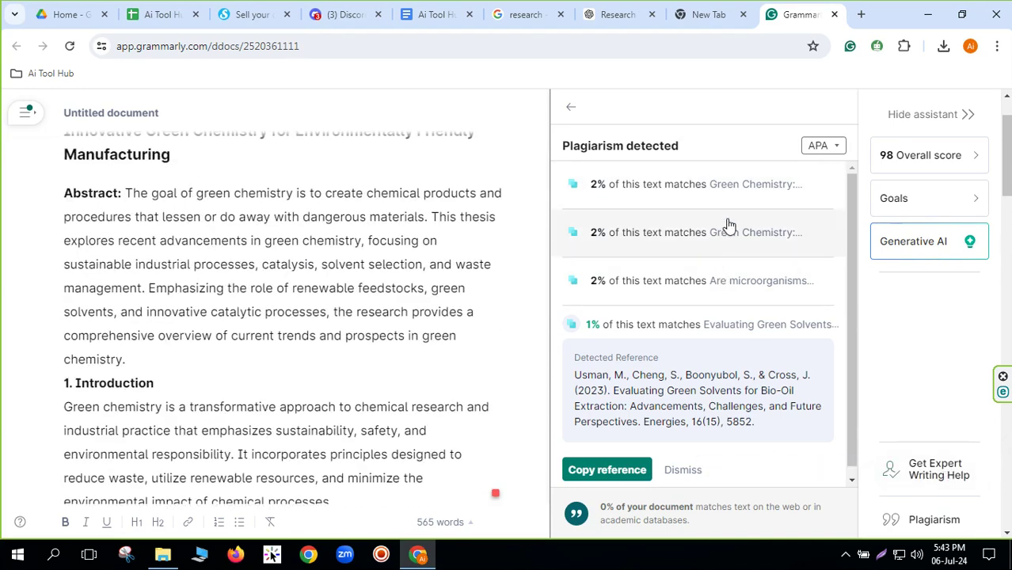
Step: Return to the writing suggestions and view the proposed rewrite of the abstract's first sentence
left_click(570, 106)
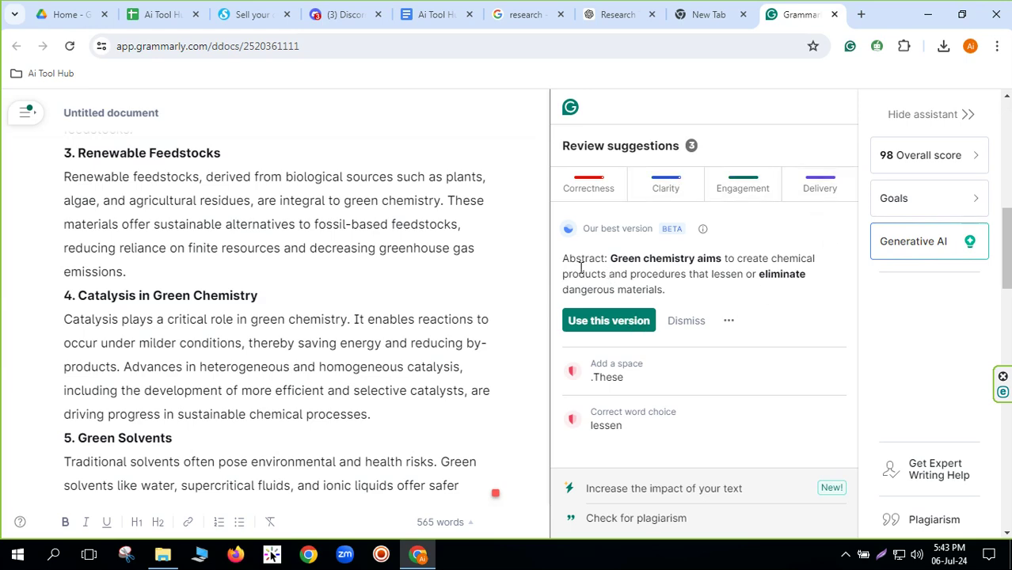
scroll(209, 282, "up", 5)
scroll(230, 287, "up", 3)
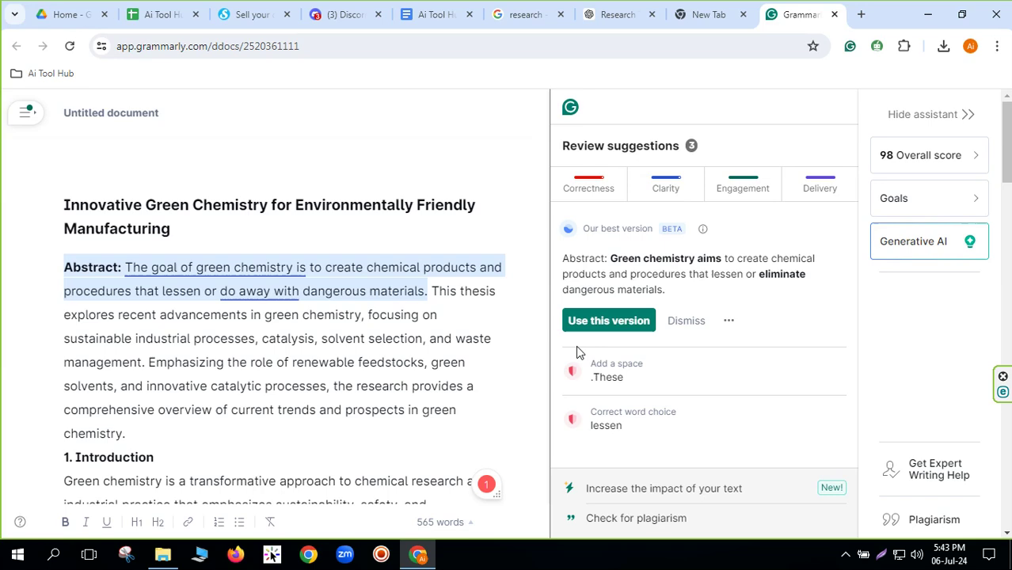
Step: Reopen the plagiarism results and examine the document for passages that are still flagged
left_click(933, 524)
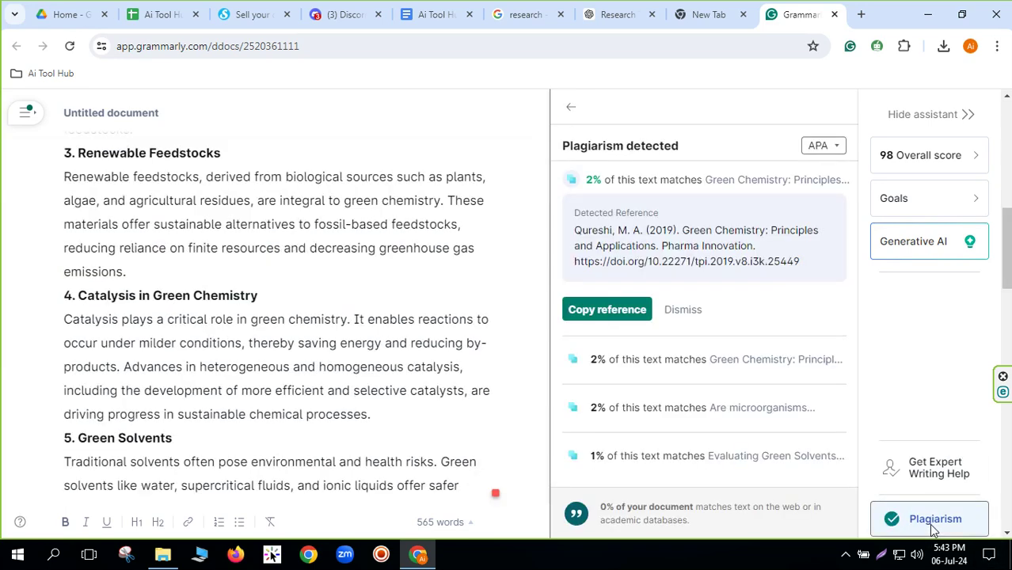
scroll(309, 416, "up", 10)
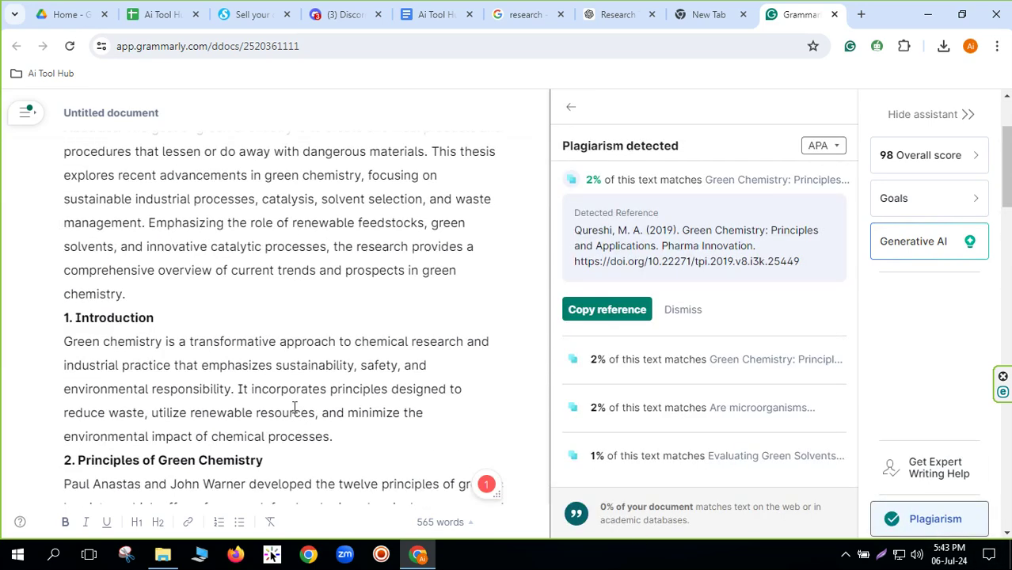
scroll(286, 393, "down", 2)
scroll(262, 354, "up", 2)
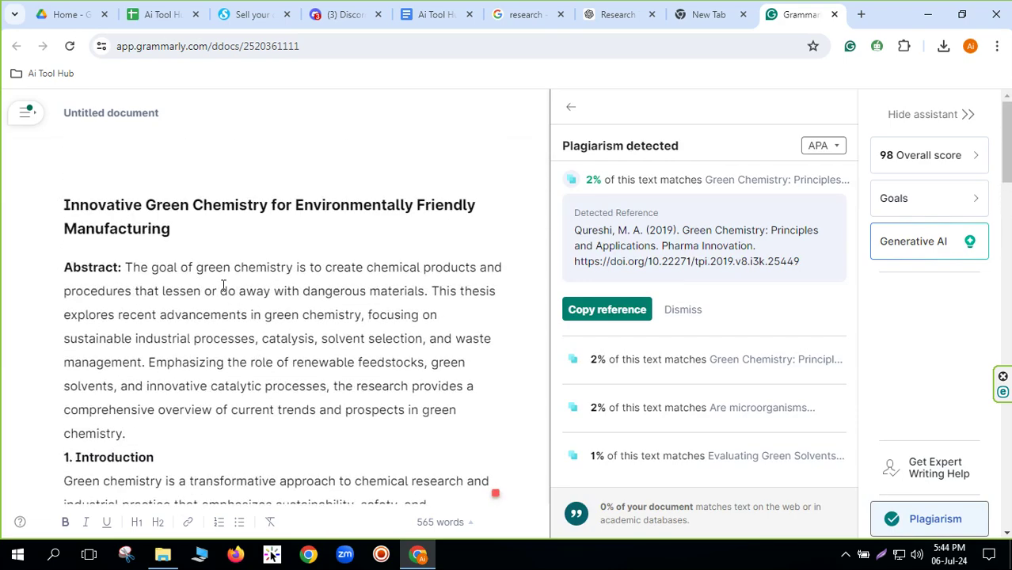
scroll(226, 297, "down", 20)
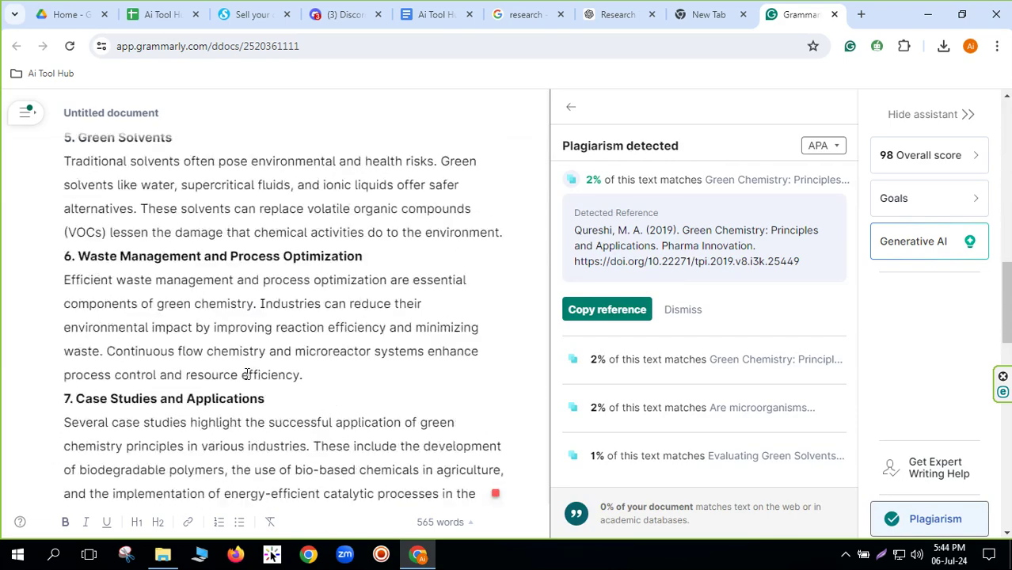
scroll(234, 383, "down", 5)
scroll(294, 411, "up", 20)
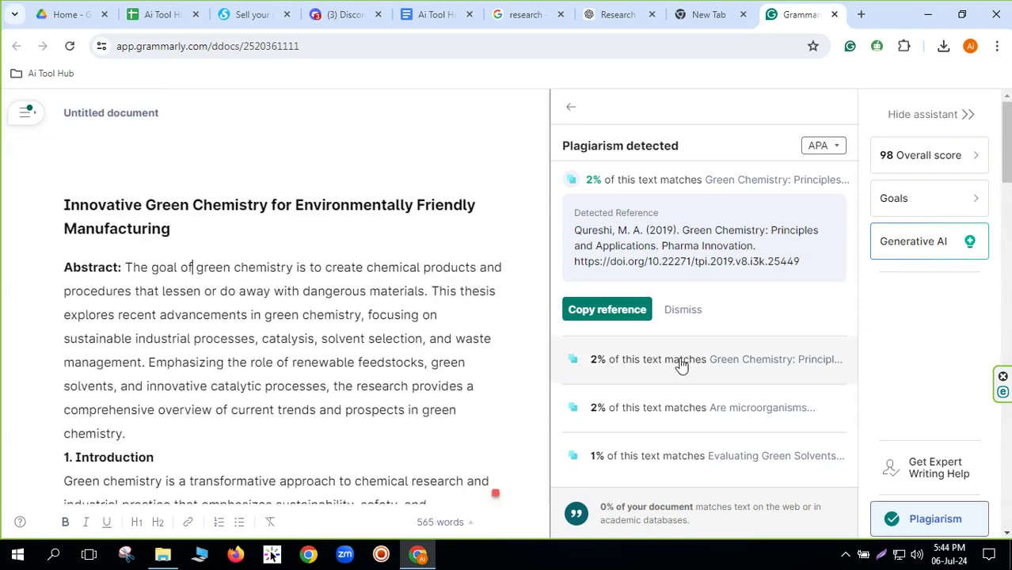
Step: Copy the APA reference of the second match, "Green Chemistry: Principles and Applications" (2019), and add it as item 7 under References
left_click(770, 361)
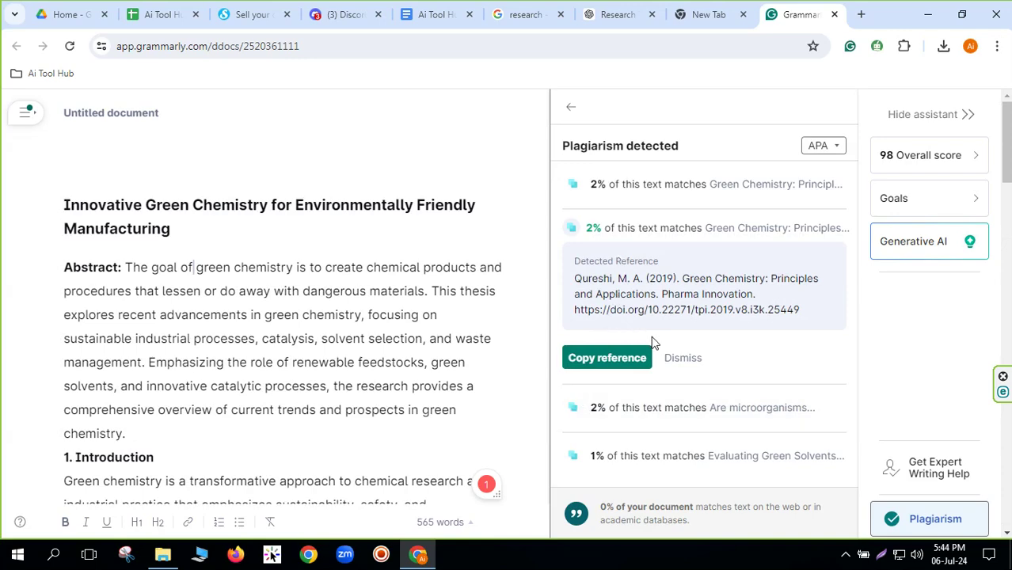
left_click(603, 360)
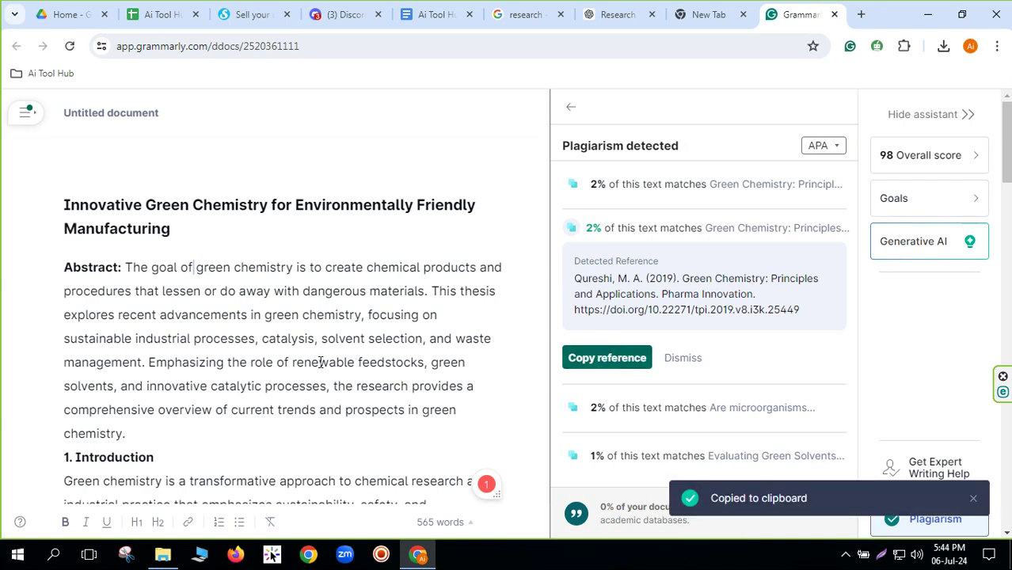
scroll(269, 354, "down", 20)
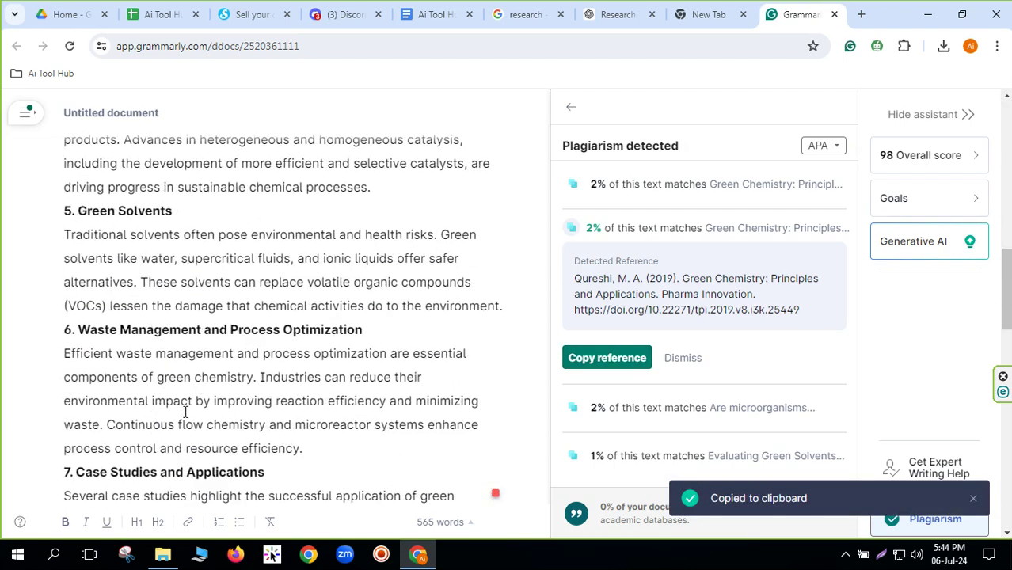
scroll(202, 441, "down", 5)
scroll(204, 440, "up", 4)
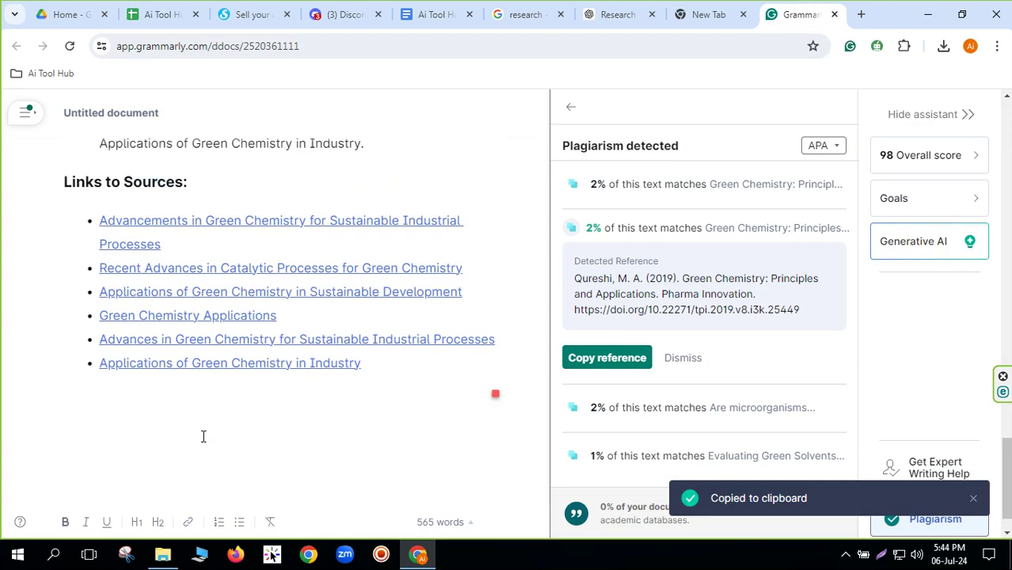
scroll(203, 436, "up", 3)
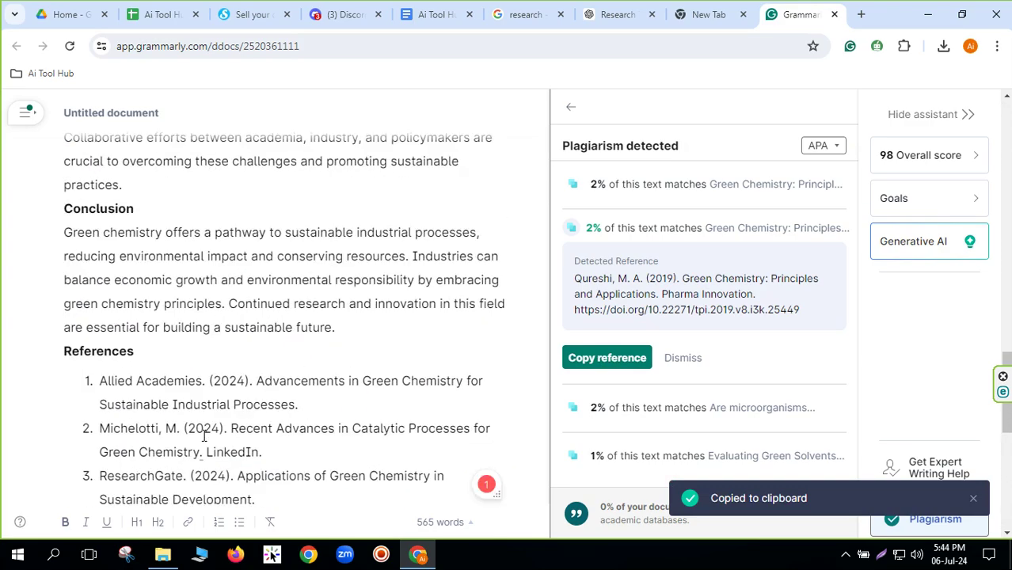
scroll(203, 436, "down", 3)
left_click(390, 395)
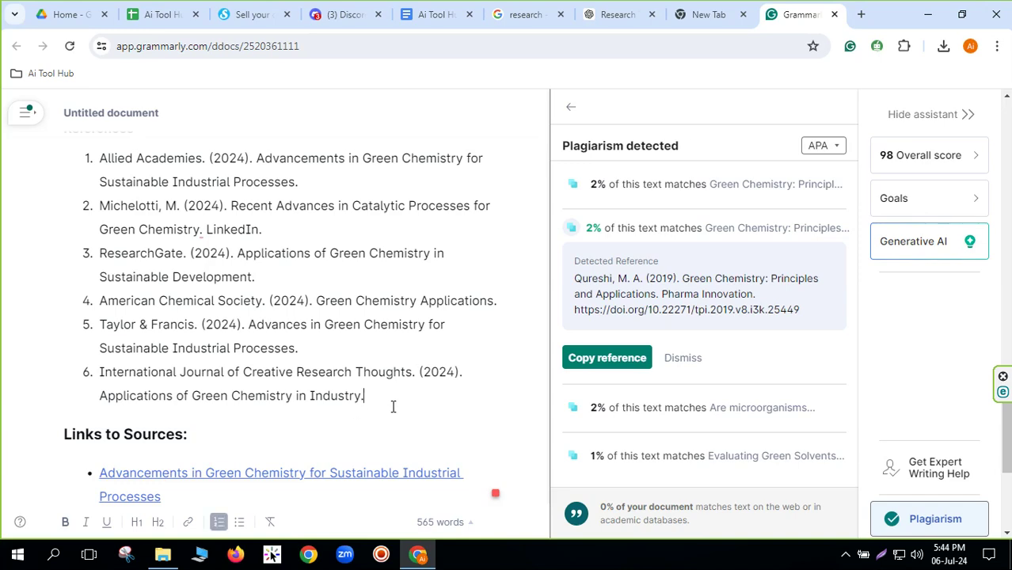
key("Return")
key("ctrl+v")
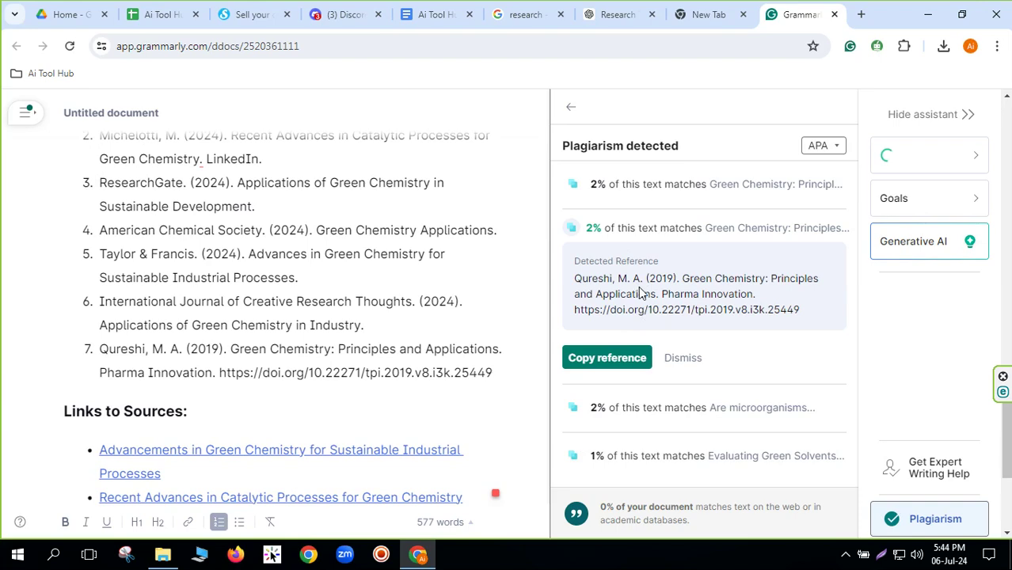
Step: Copy the APA reference of the first plagiarism match, "Green Chemistry: Principles and Applications" (2019), and add it as item 8 under References
left_click(643, 194)
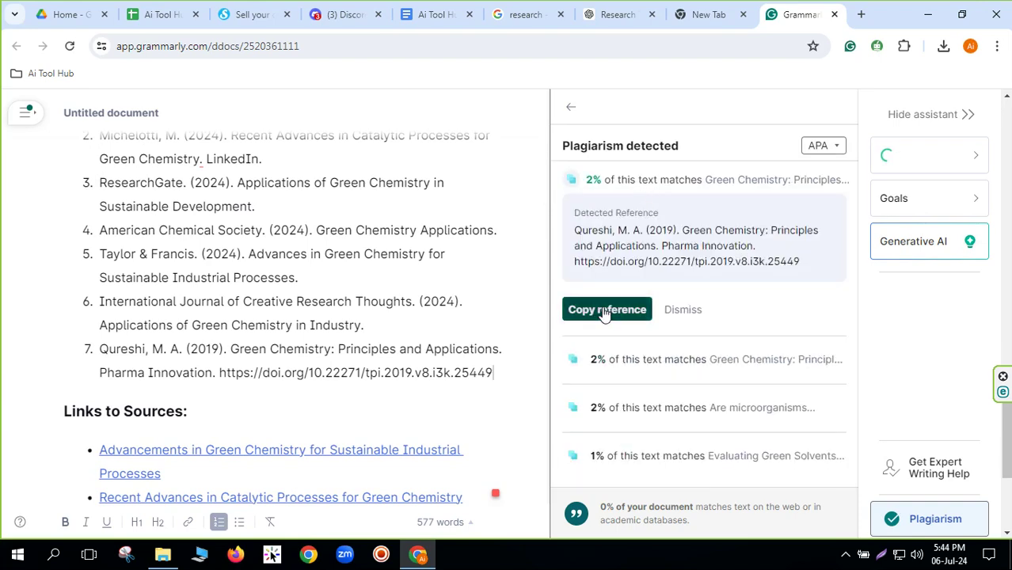
left_click(607, 310)
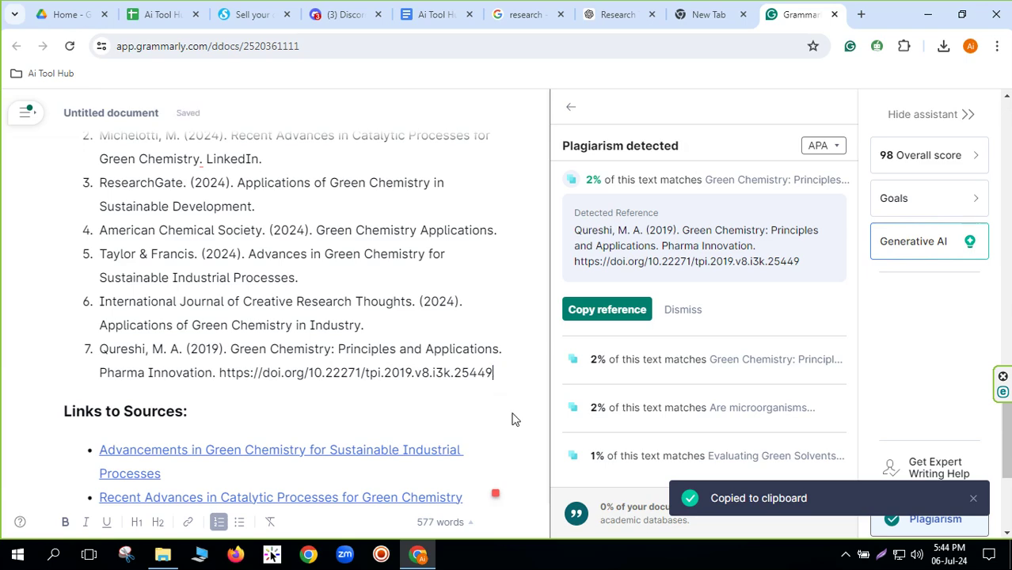
key("Return")
key("ctrl+v")
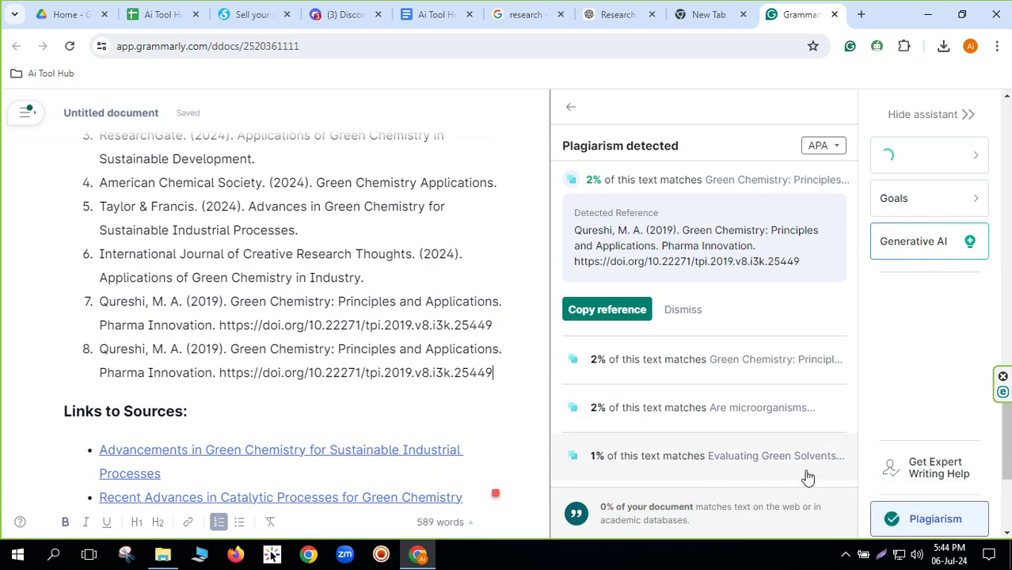
Step: Copy the reference "Are microorganisms indispensable in green microbial nanomaterial synthesis?" (2014) and add it as item 9 under References
left_click(724, 408)
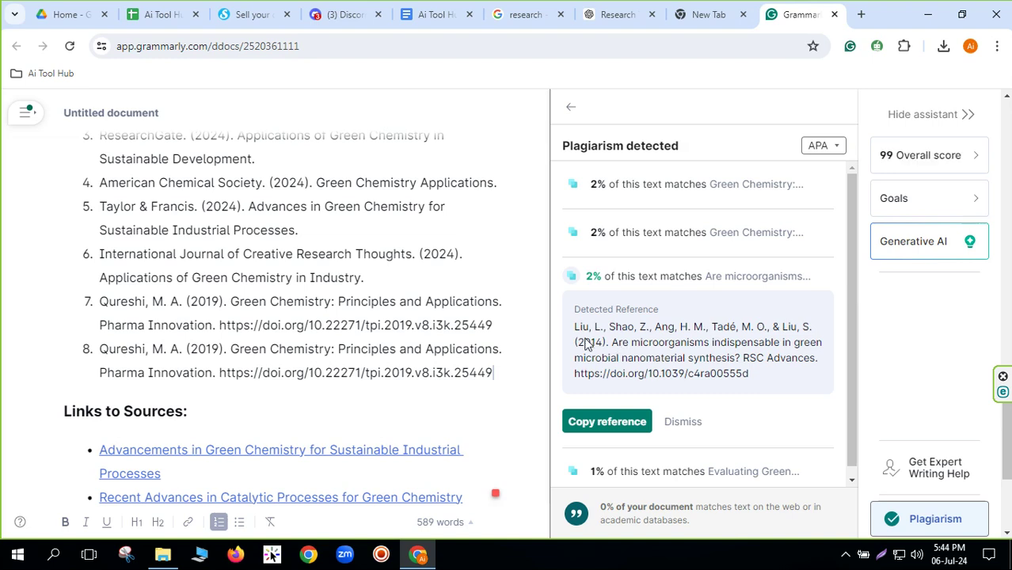
left_click(566, 424)
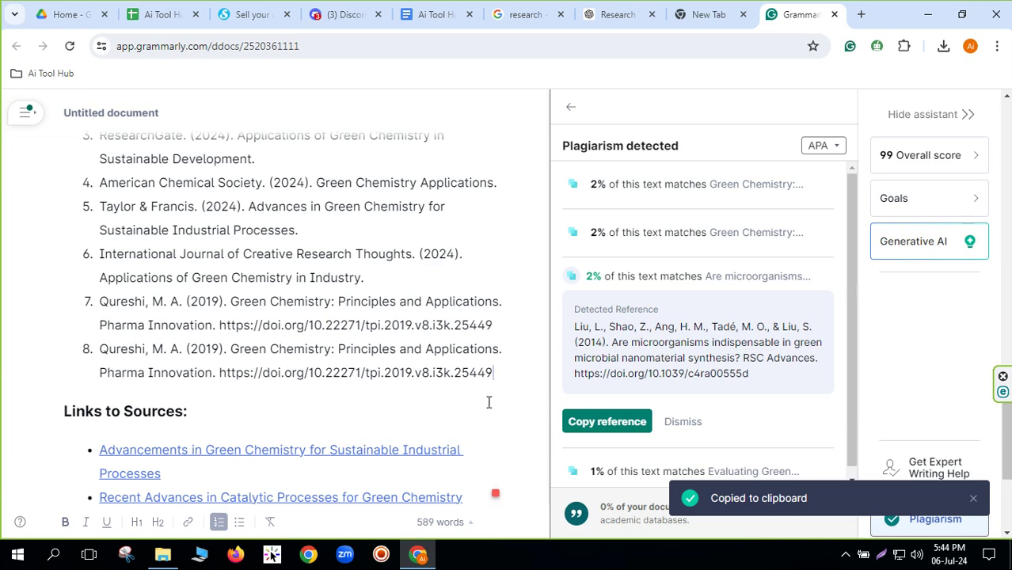
scroll(489, 402, "down", 2)
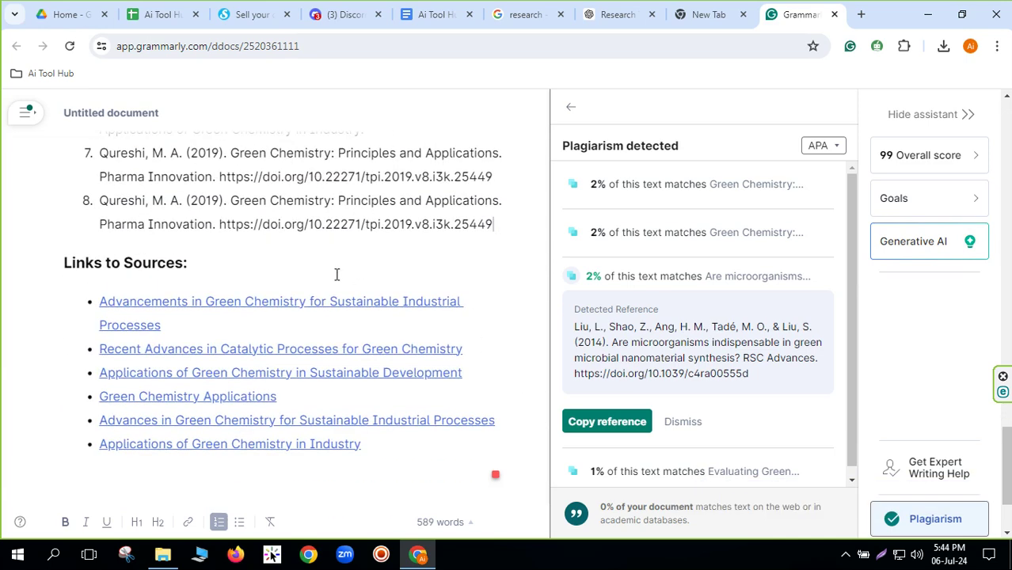
left_click(507, 248)
key("Return")
key("ctrl+v")
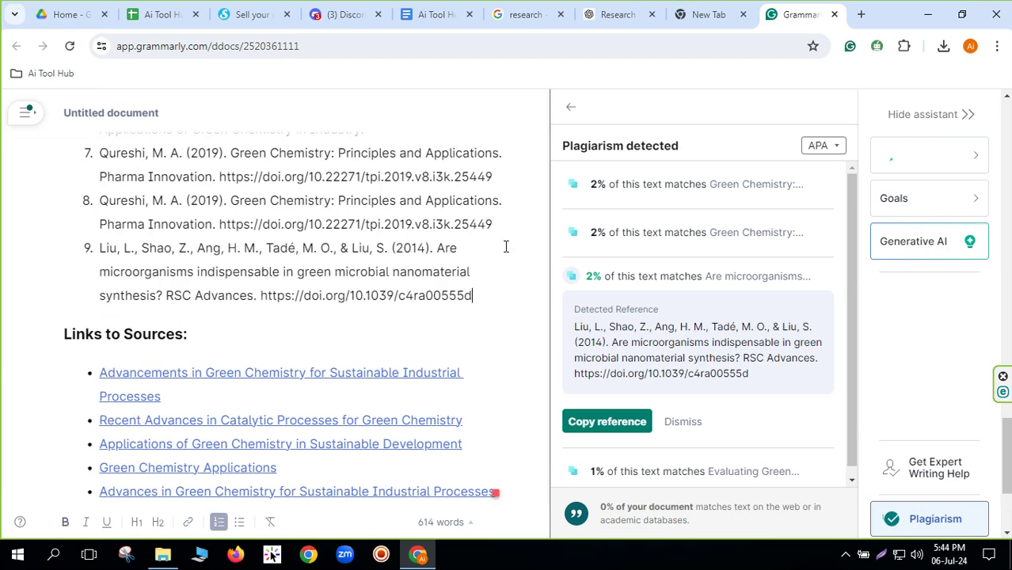
Step: Copy the reference of the match "Evaluating Green Solvents for Bio-Oil Extraction" (2023) and add it as item 10 under References
left_click(736, 469)
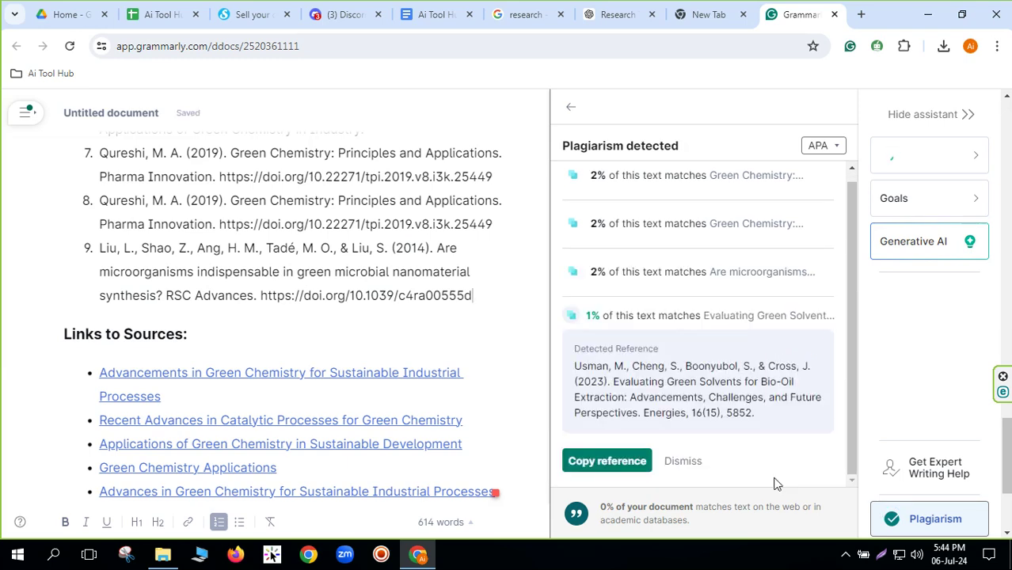
left_click(601, 462)
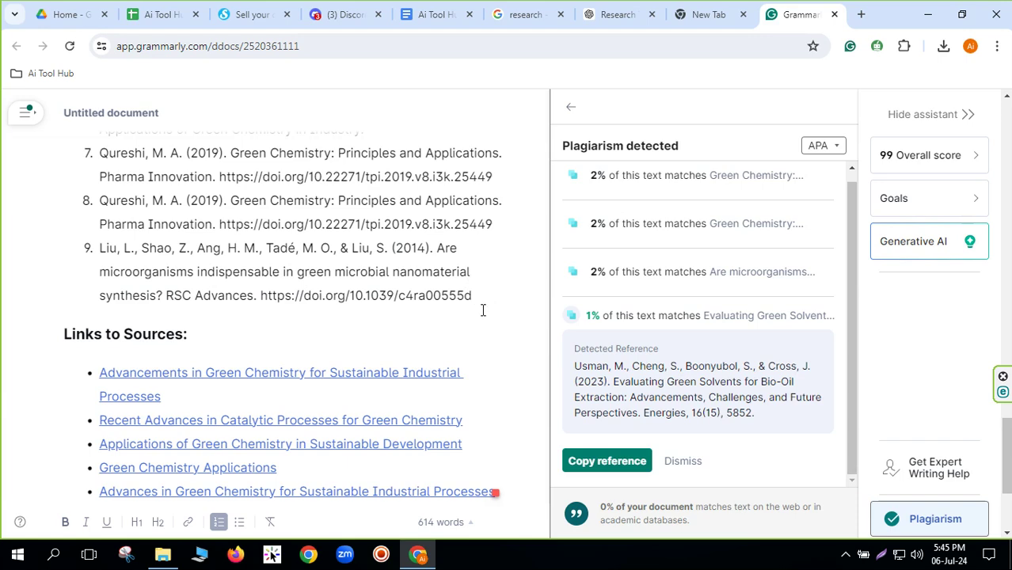
key("Return")
key("ctrl+v")
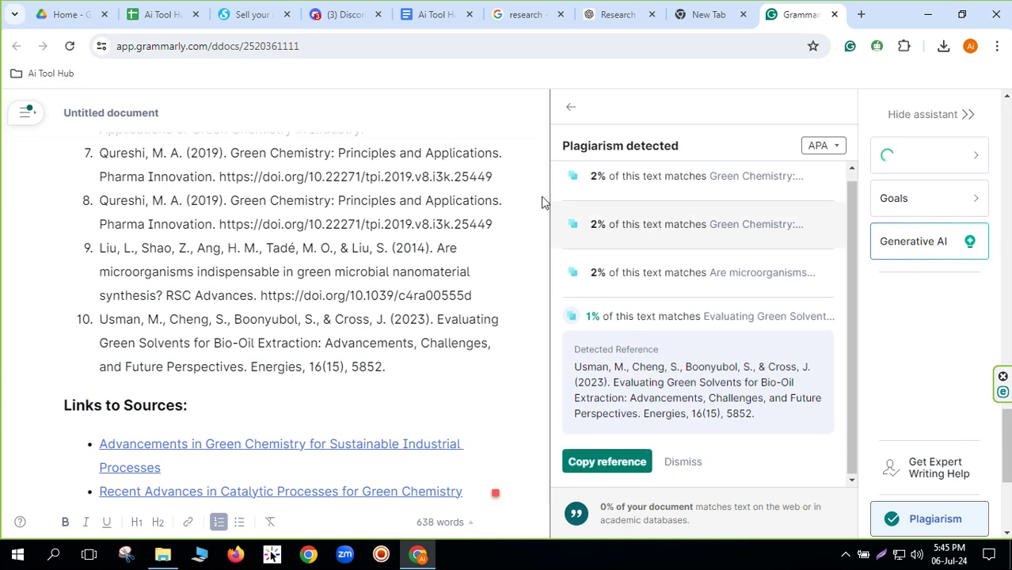
Step: Return to the writing suggestions and view the document's overall performance report
left_click(570, 107)
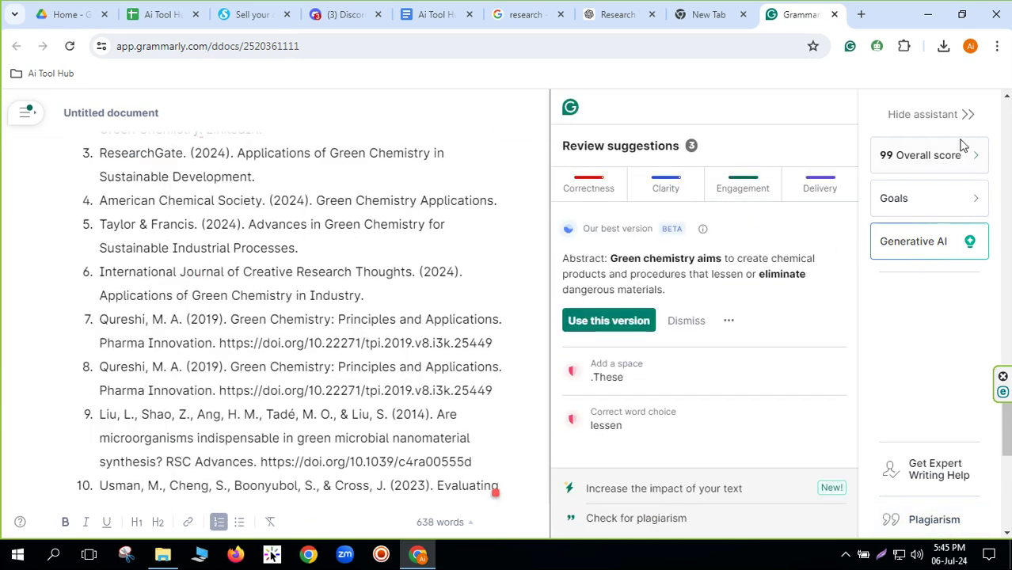
left_click(942, 156)
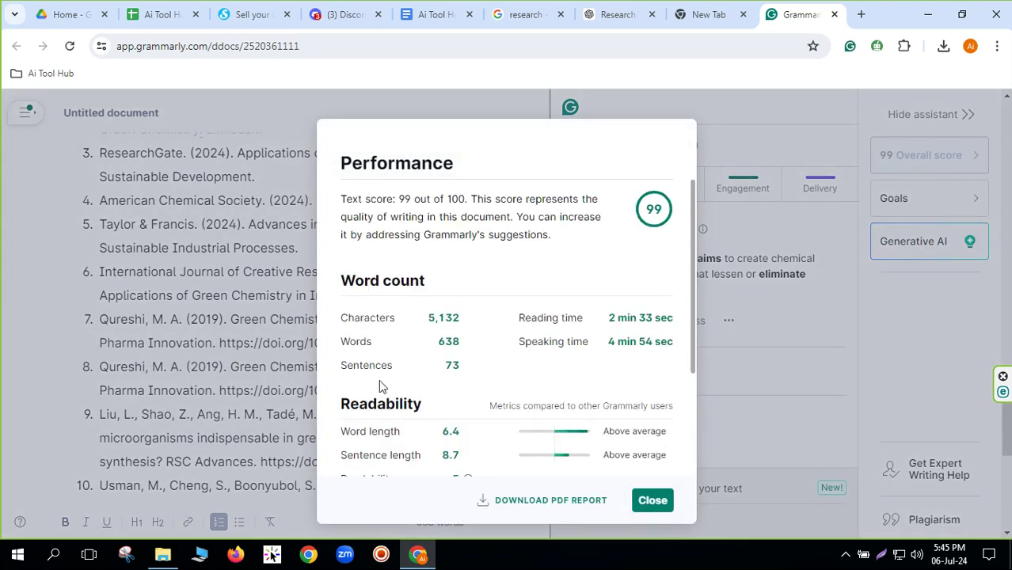
left_click(652, 501)
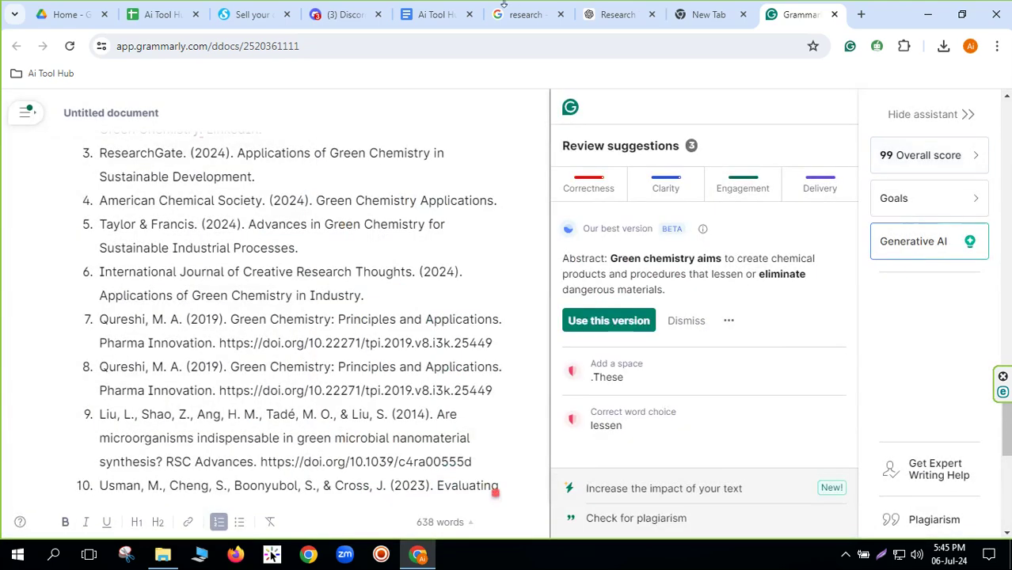
Step: Accept the correctness suggestions that add a space before "These" in section 2 and correct the word choice to "lessen" in Green Solvents
scroll(145, 293, "up", 20)
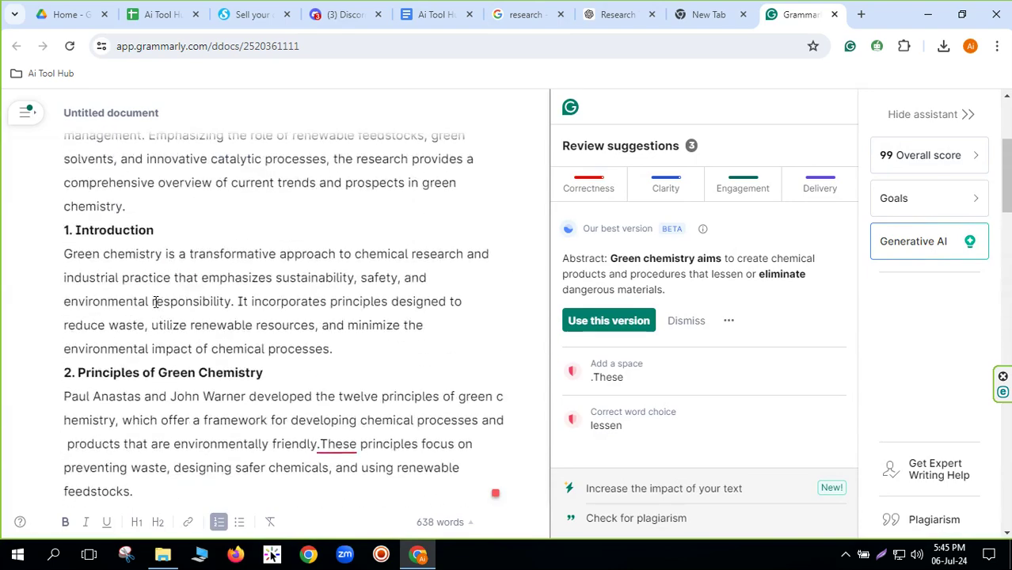
left_click(165, 267)
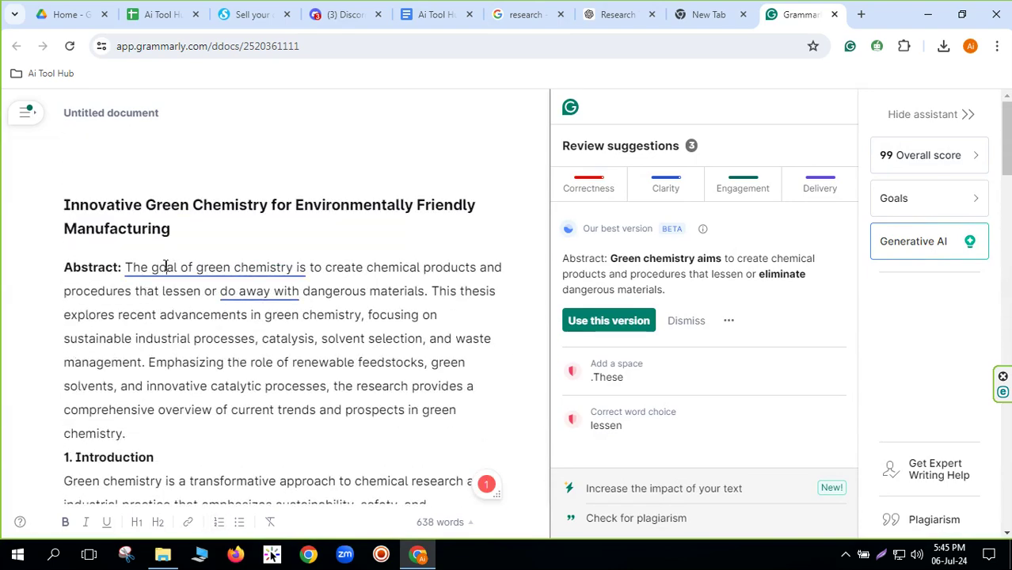
left_click(604, 182)
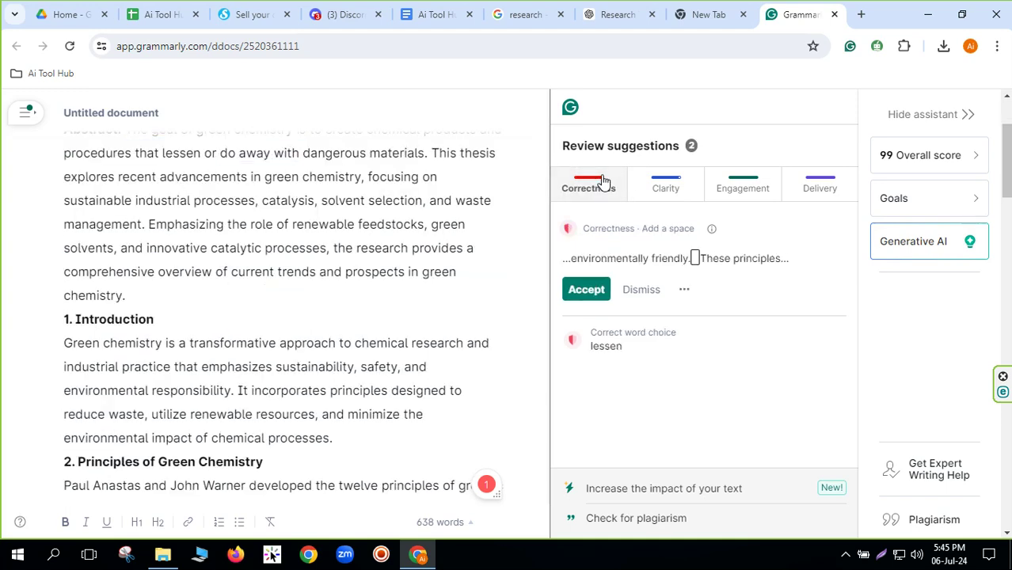
left_click(586, 290)
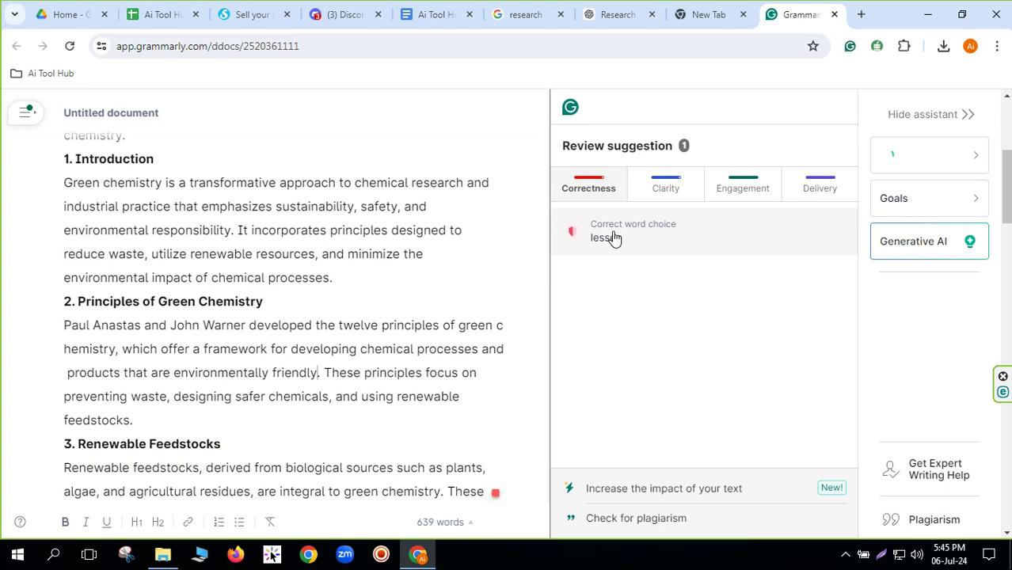
left_click(609, 235)
left_click(583, 289)
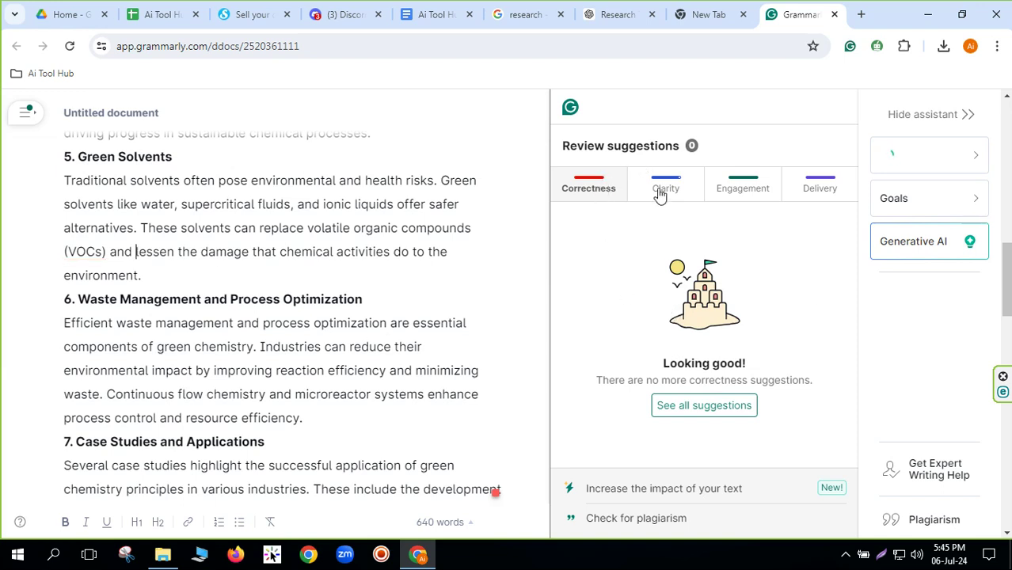
Step: Check the remaining suggestion categories and apply the proposed rewrite of the abstract's first sentence, "Green chemistry aims to create chemical products…"
left_click(752, 198)
left_click(817, 198)
left_click(585, 185)
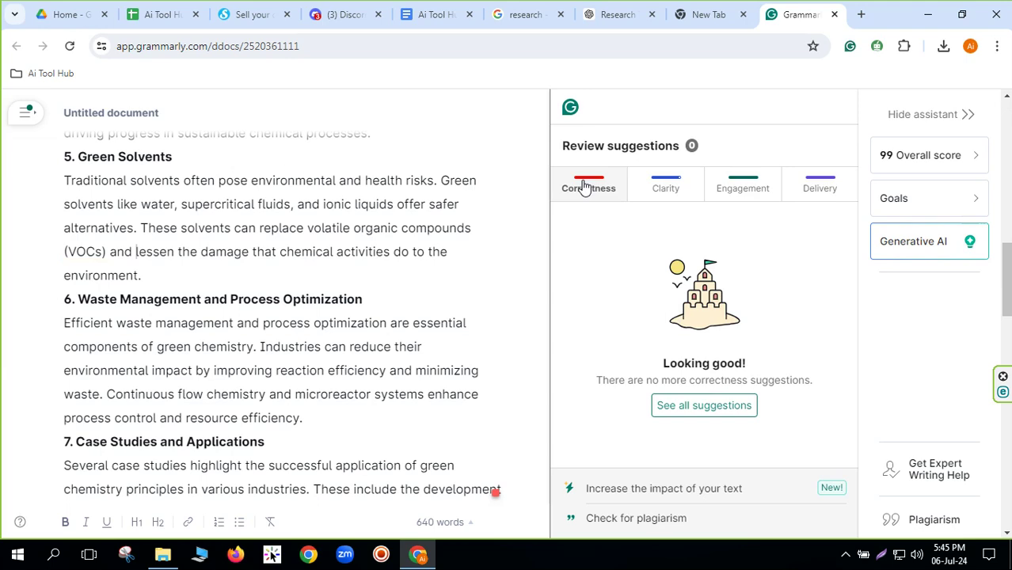
left_click(681, 405)
left_click(606, 323)
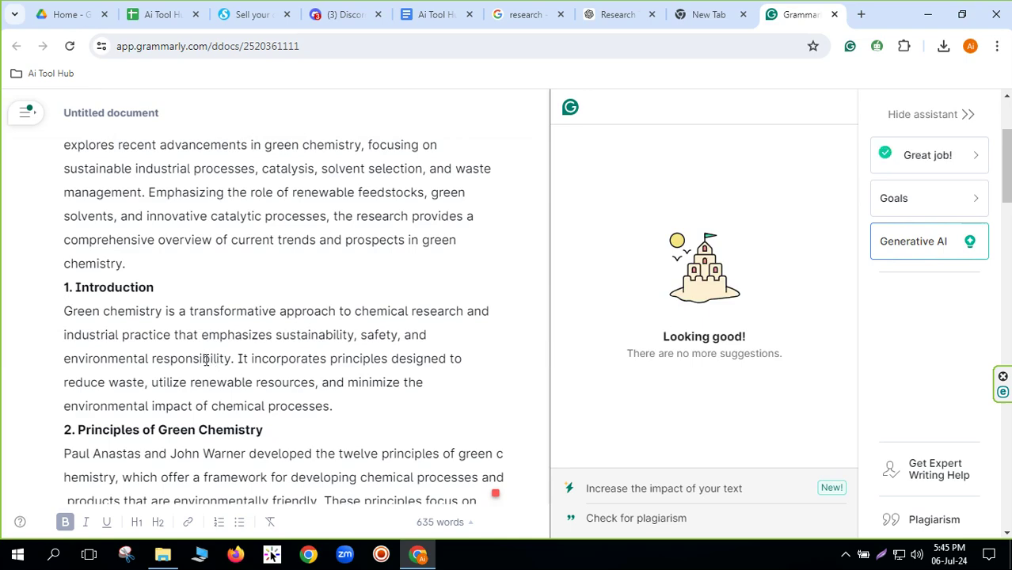
Step: Rerun the plagiarism check and examine the whole document from the abstract to the references for flagged passages
left_click(912, 519)
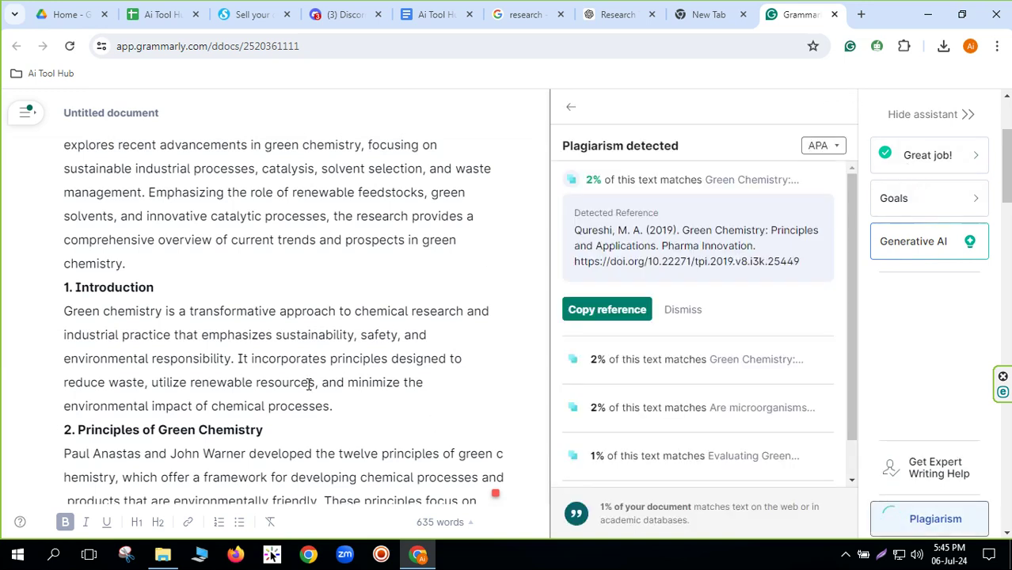
scroll(309, 384, "up", 3)
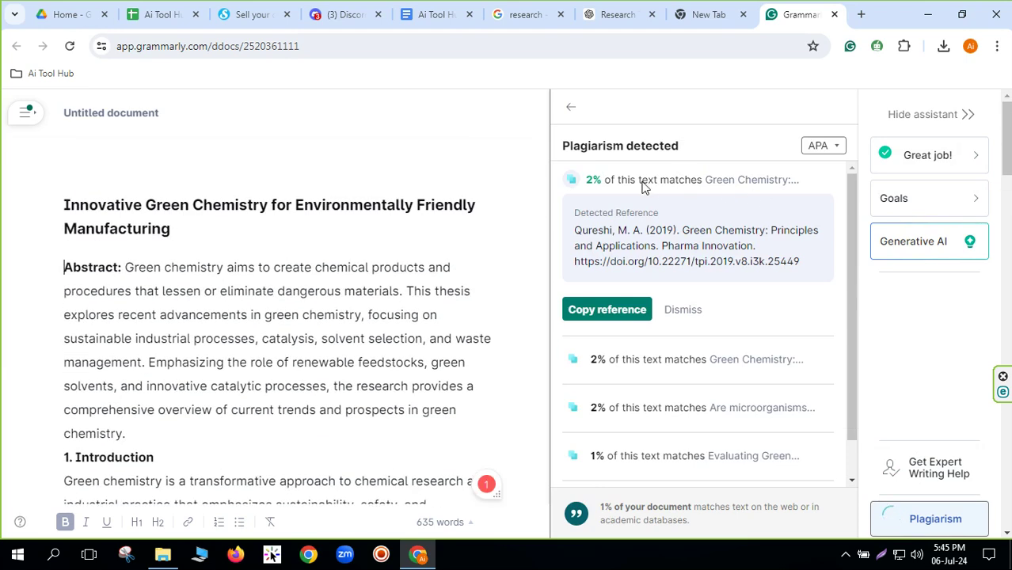
scroll(639, 260, "down", 1)
scroll(639, 261, "up", 1)
scroll(188, 325, "down", 1)
scroll(188, 325, "up", 1)
scroll(188, 324, "down", 5)
scroll(190, 325, "down", 15)
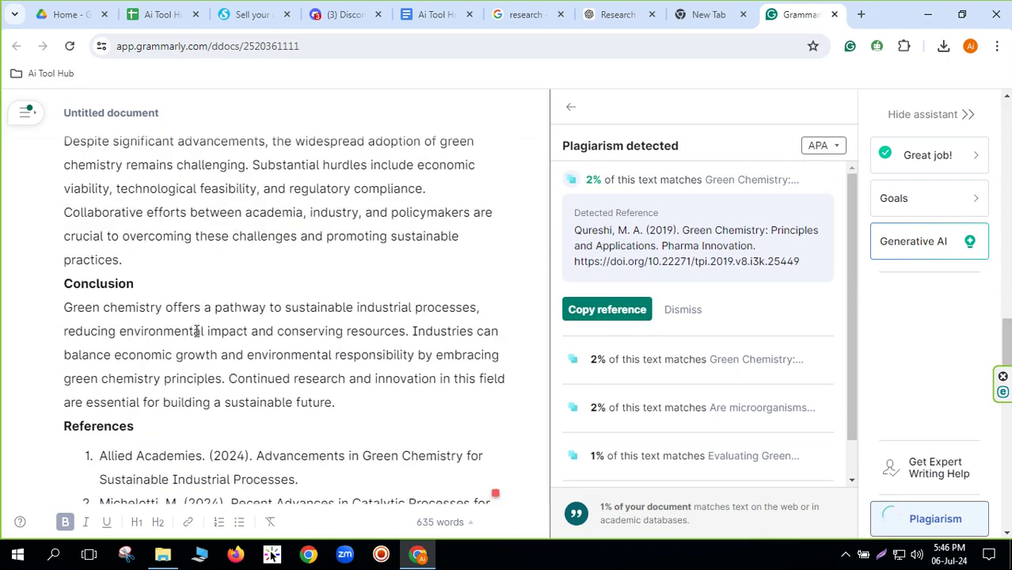
scroll(206, 336, "up", 3)
scroll(205, 336, "up", 15)
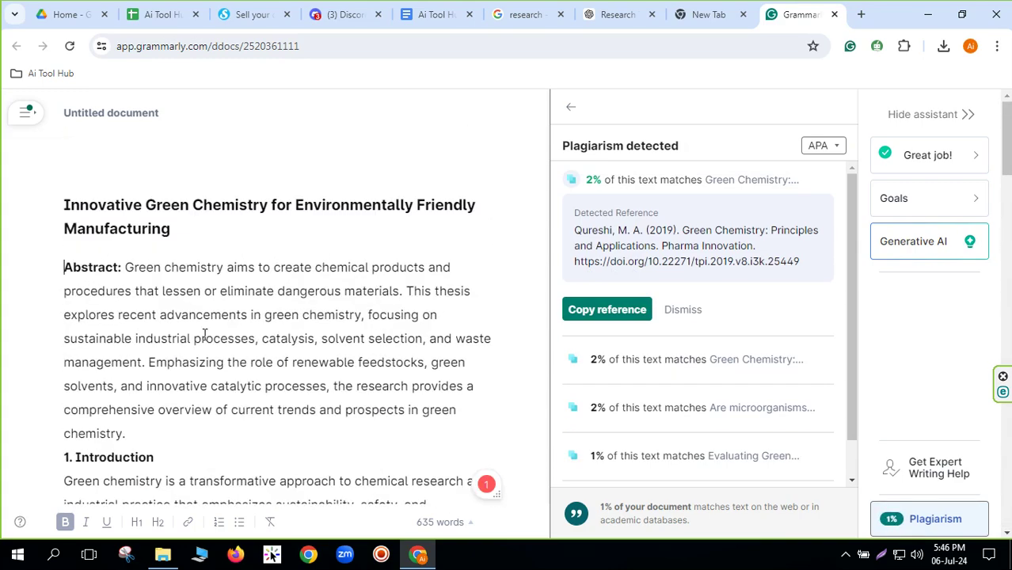
Step: Select the entire thesis from the title through the last source link and copy it
left_click_drag(68, 206, 362, 389)
left_click_drag(389, 457, 404, 546)
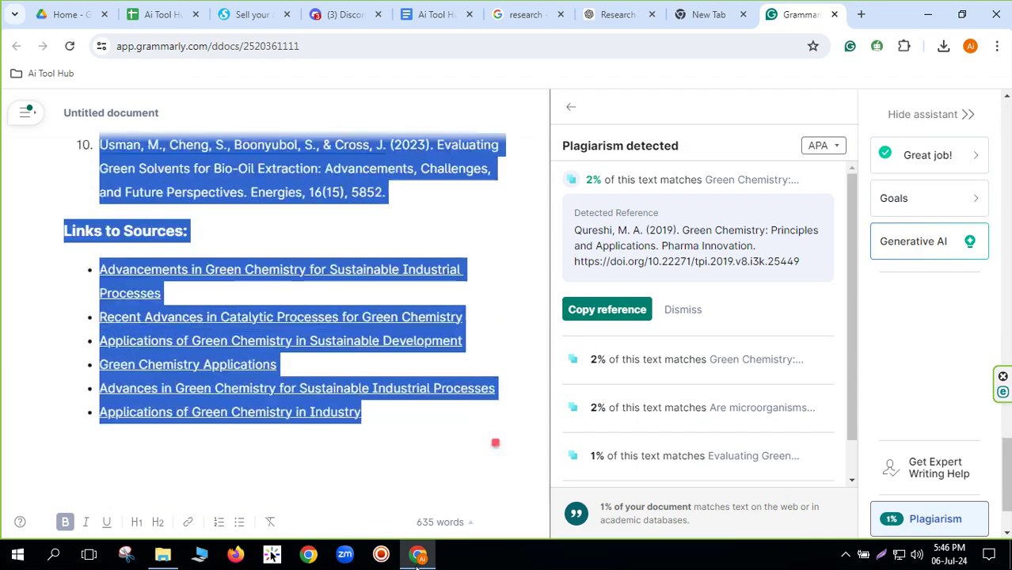
scroll(212, 396, "up", 3)
scroll(212, 396, "up", 15)
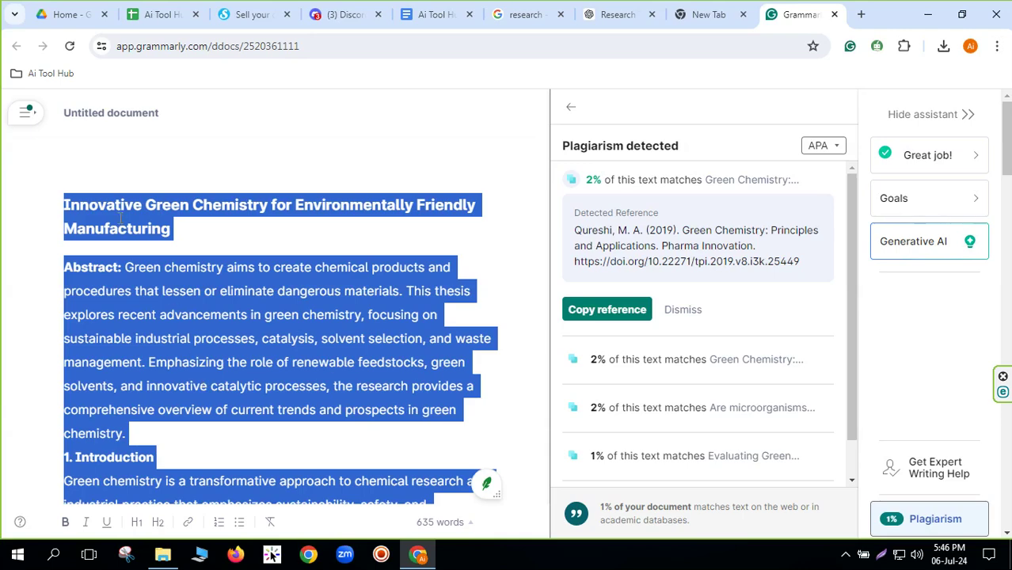
right_click(123, 224)
left_click(180, 287)
Step: Switch to the Ai Tool Hub document in Google Docs, clear the numbered link list and paste the copied thesis in its place
left_click(432, 14)
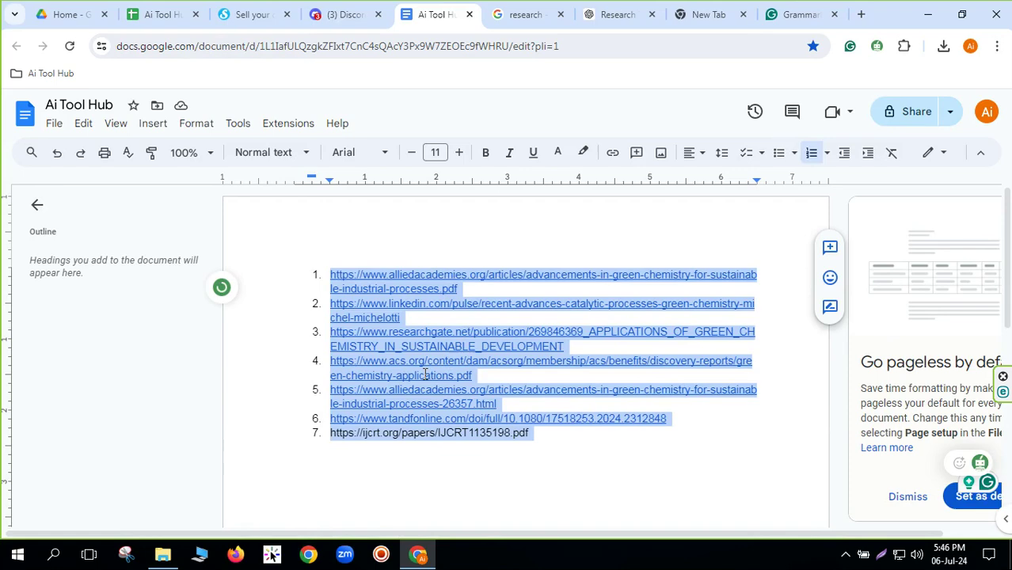
key("BackSpace")
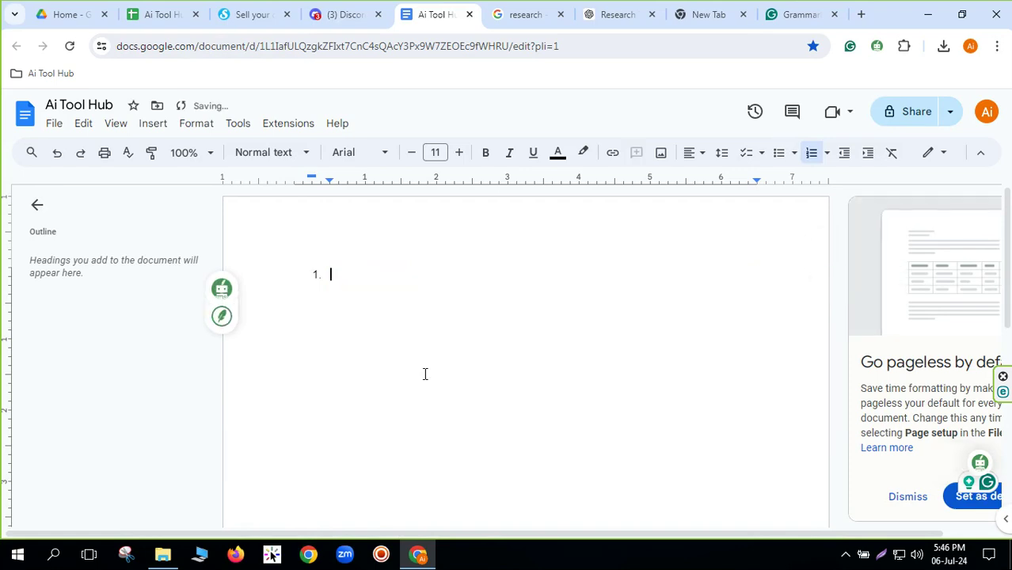
key("BackSpace")
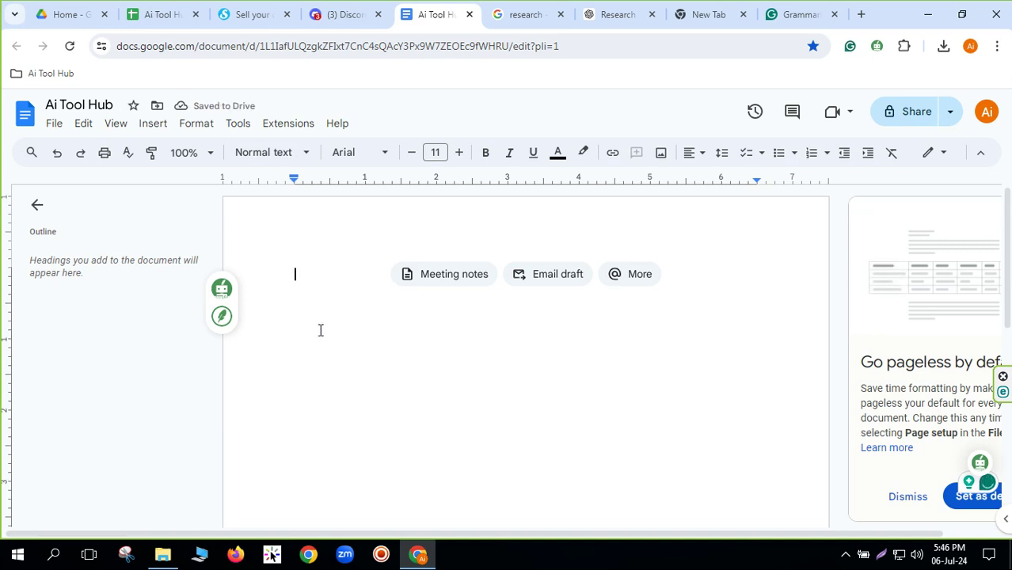
key("ctrl+z")
key("ctrl+z")
key("ctrl+z")
key("ctrl+z")
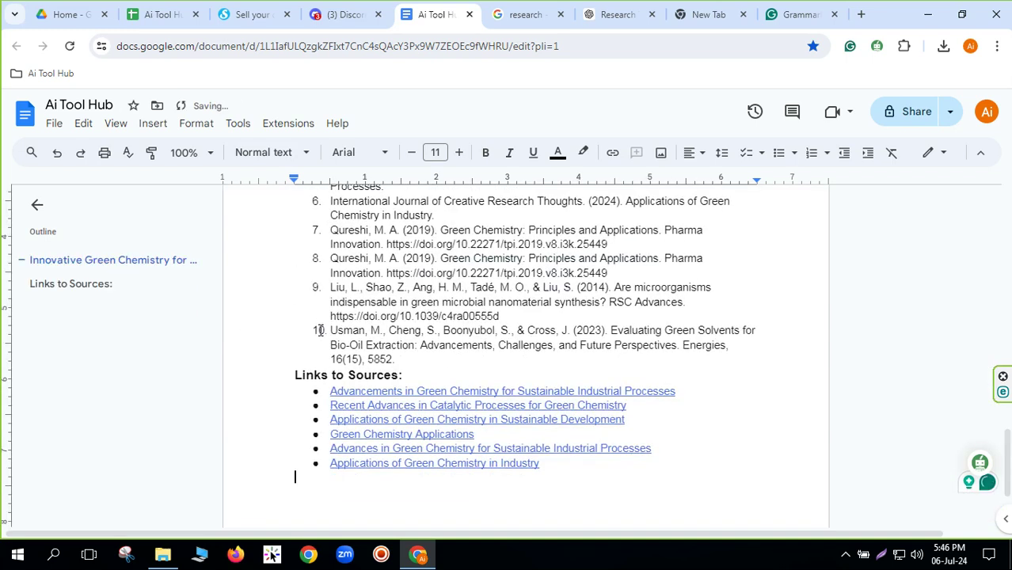
Step: Add a blank line after the thesis title, after the abstract and after the Introduction section
scroll(362, 334, "up", 7)
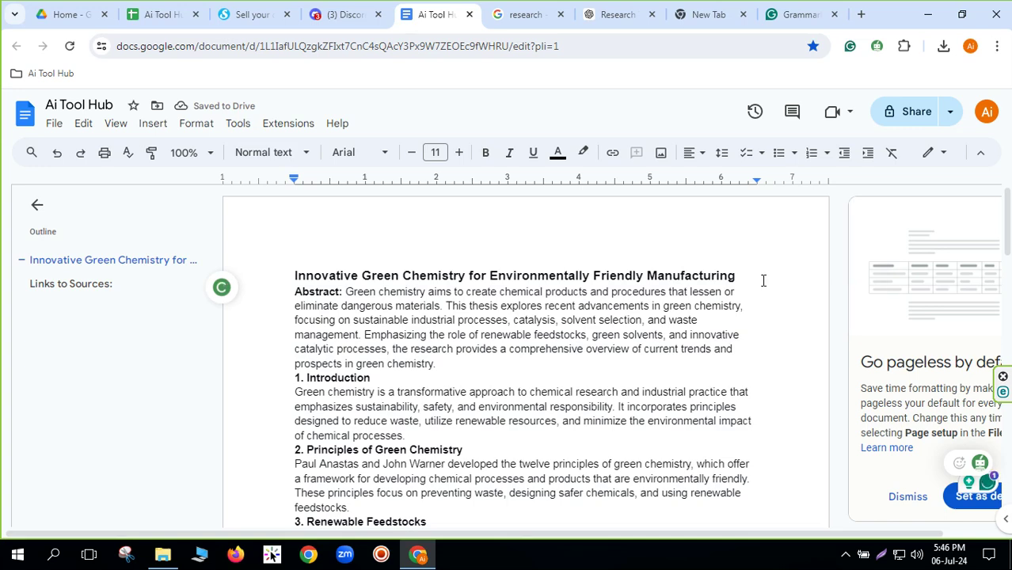
left_click(759, 280)
key("Return")
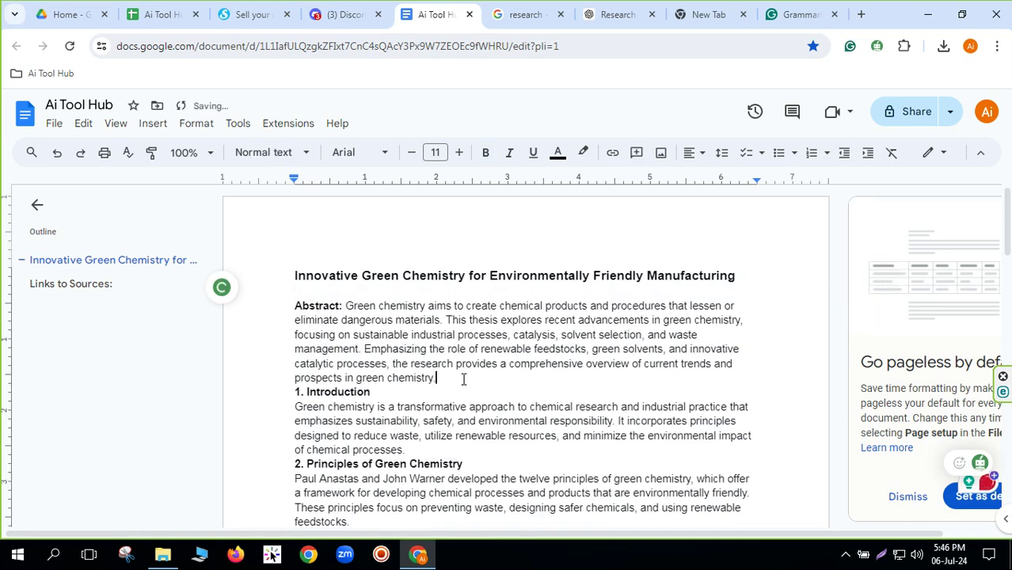
key("Return")
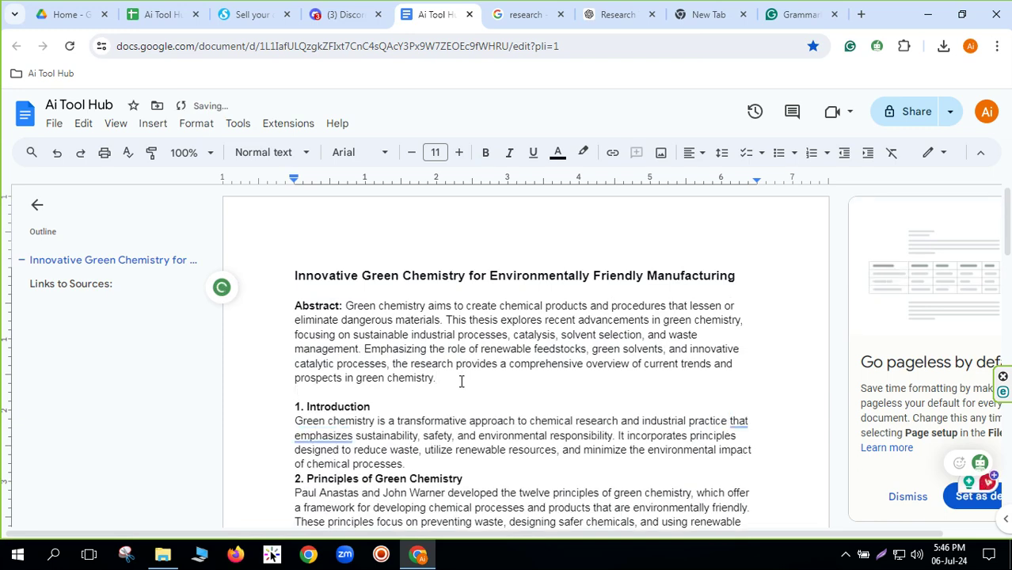
scroll(461, 382, "down", 1)
left_click(429, 394)
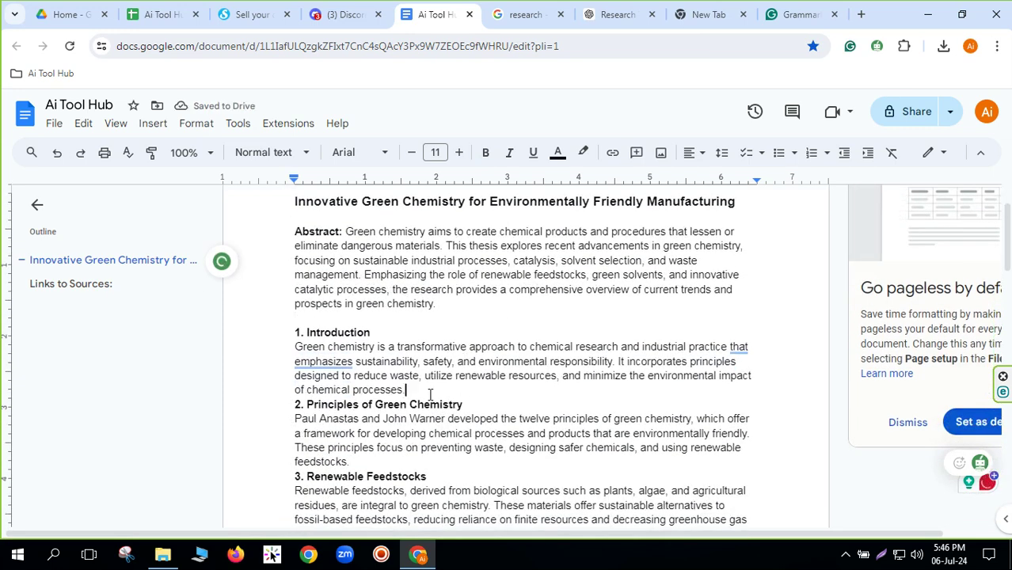
key("Return")
Step: Add a blank line after the Principles of Green Chemistry, Renewable Feedstocks and Catalysis in Green Chemistry sections
scroll(448, 407, "down", 1)
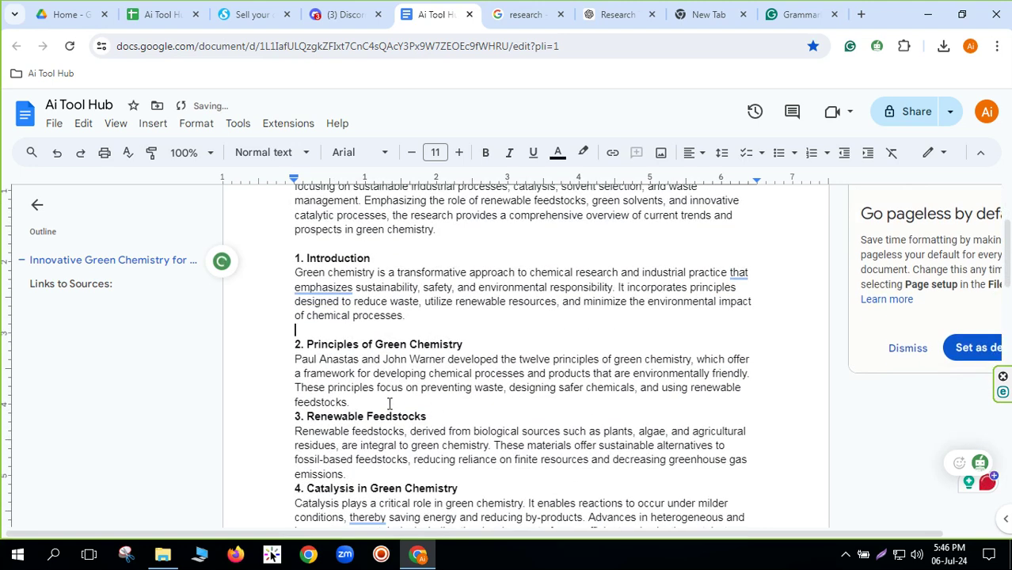
key("Return")
scroll(463, 359, "down", 2)
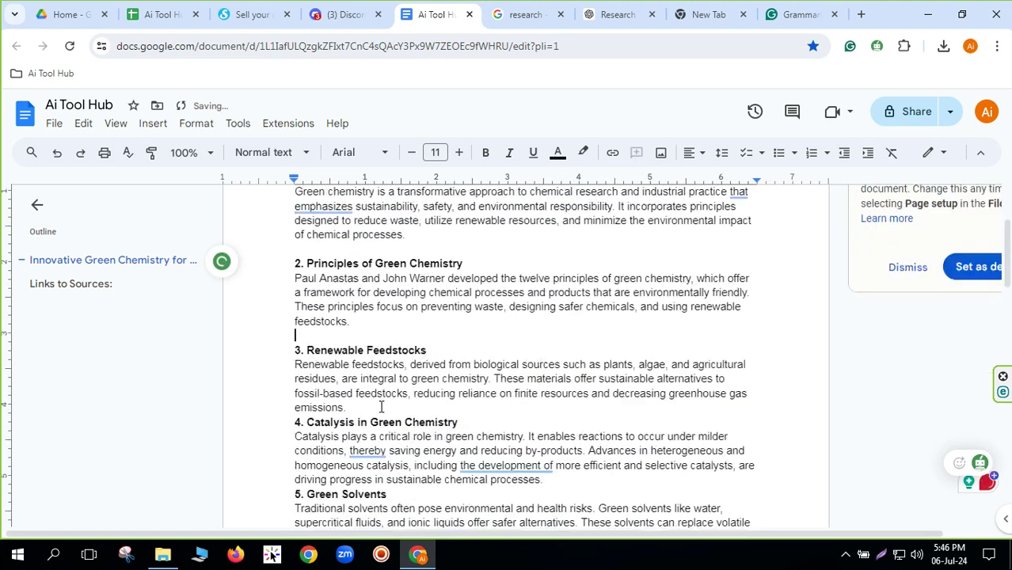
left_click(388, 341)
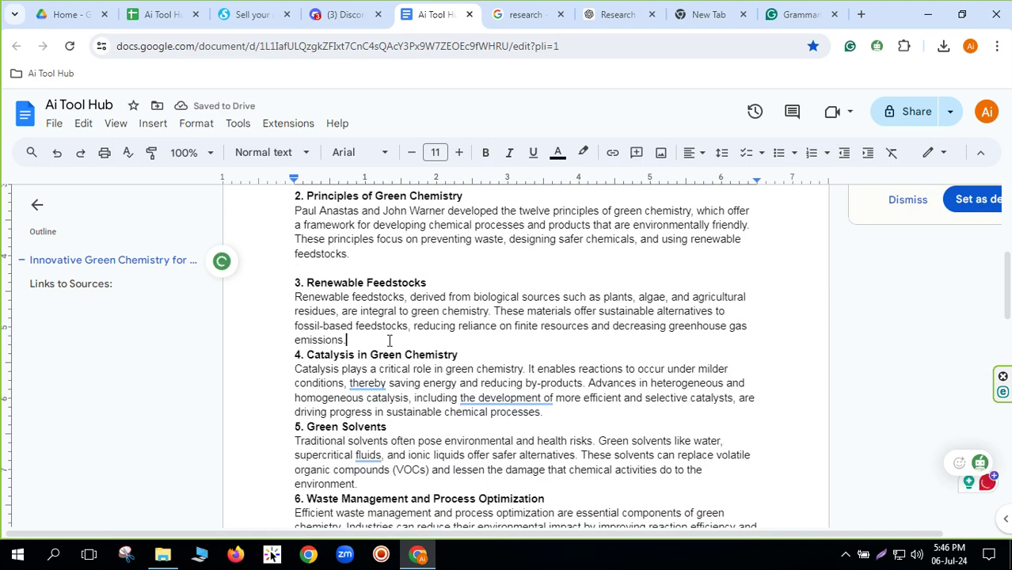
key("Return")
scroll(415, 380, "down", 1)
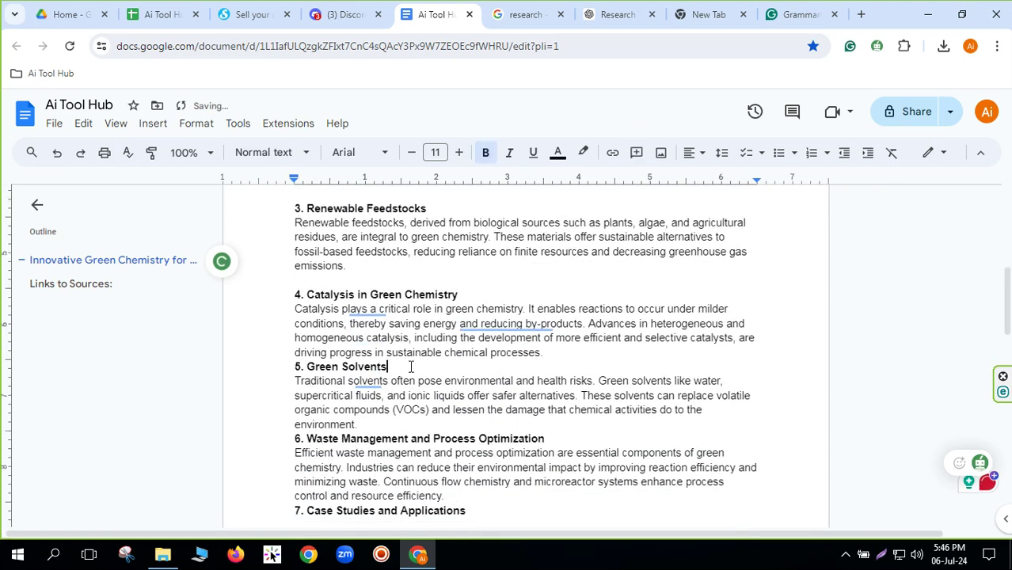
left_click(559, 352)
key("Return")
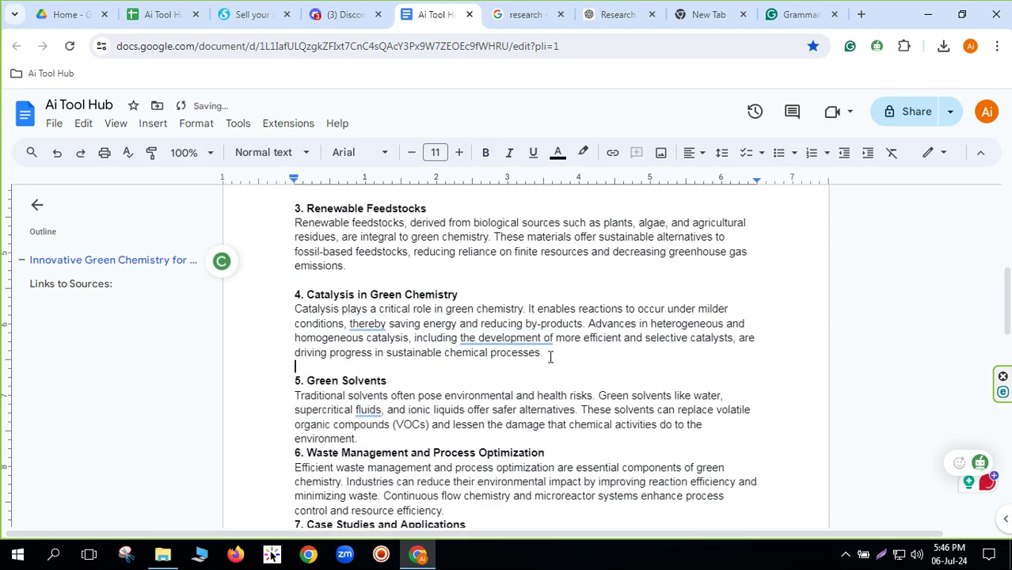
Step: Add a blank line after the Green Solvents, Case Studies and Applications, and Challenges and Future Directions sections
scroll(538, 358, "down", 2)
left_click(383, 293)
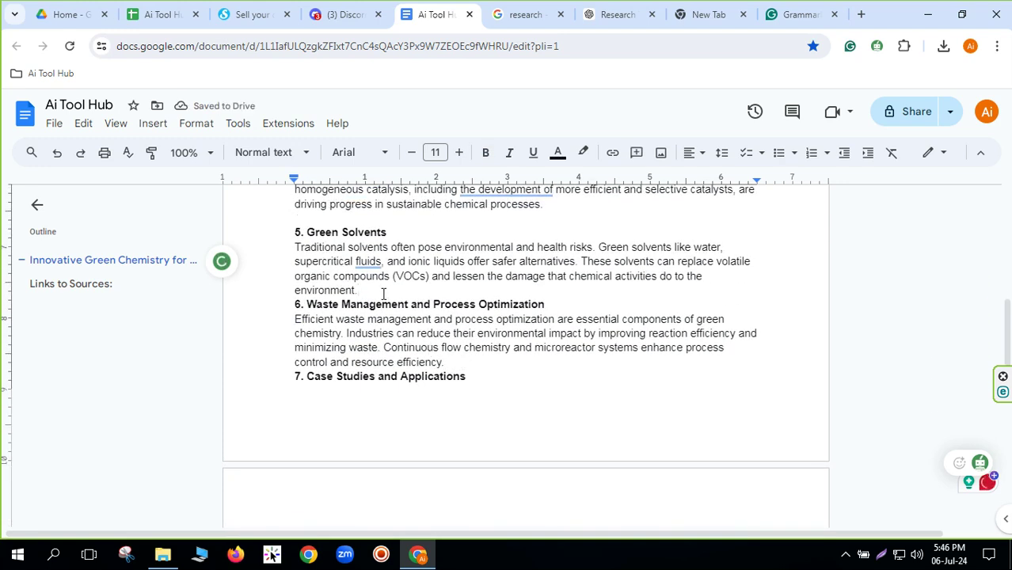
key("Return")
scroll(438, 370, "down", 3)
scroll(470, 377, "up", 1)
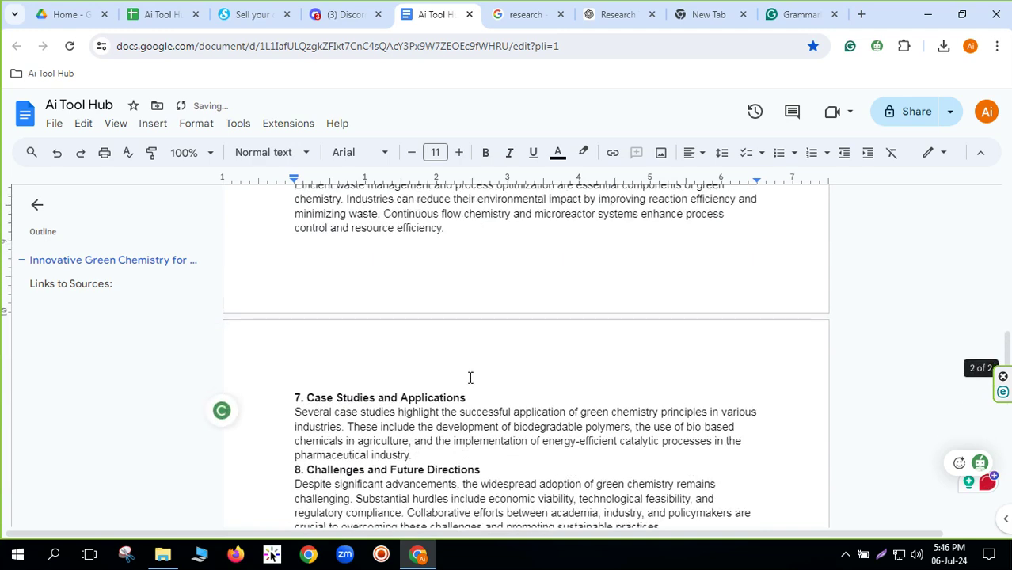
scroll(469, 377, "down", 2)
left_click(421, 309)
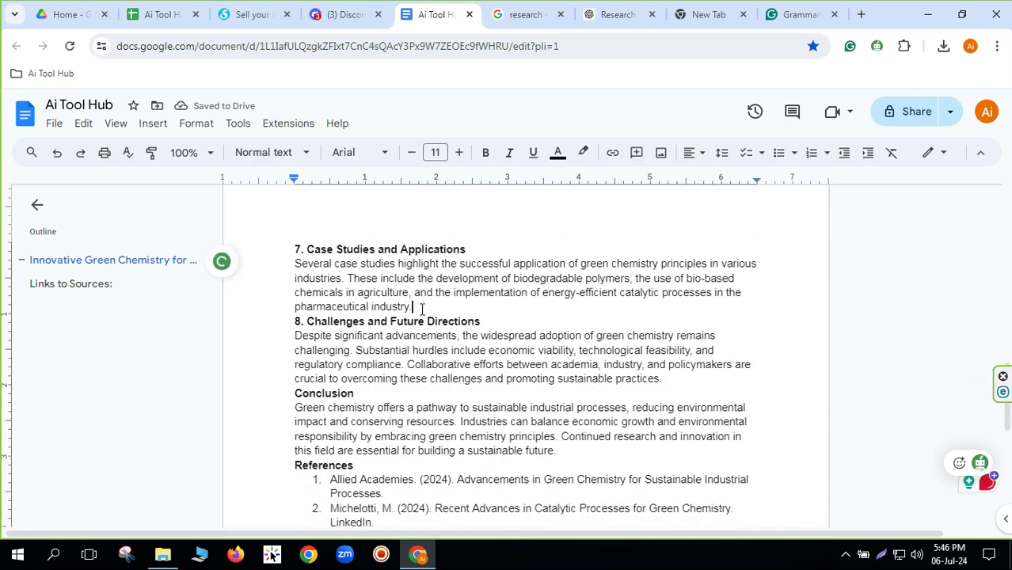
key("Return")
scroll(451, 334, "down", 1)
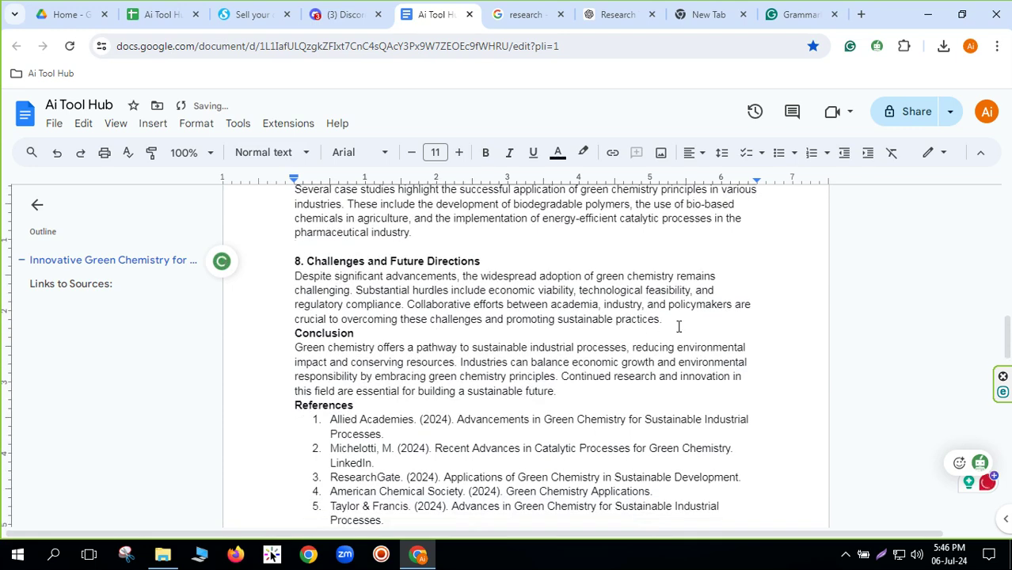
key("Return")
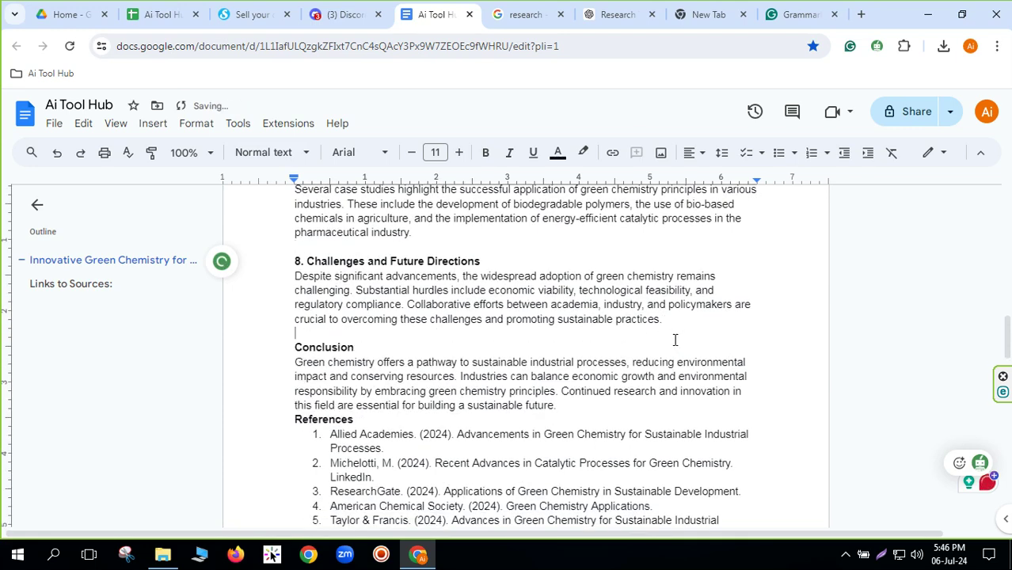
Step: Add a blank line before the References heading and an unnumbered blank line between the last reference and Links to Sources
scroll(432, 392, "down", 5)
scroll(396, 356, "up", 4)
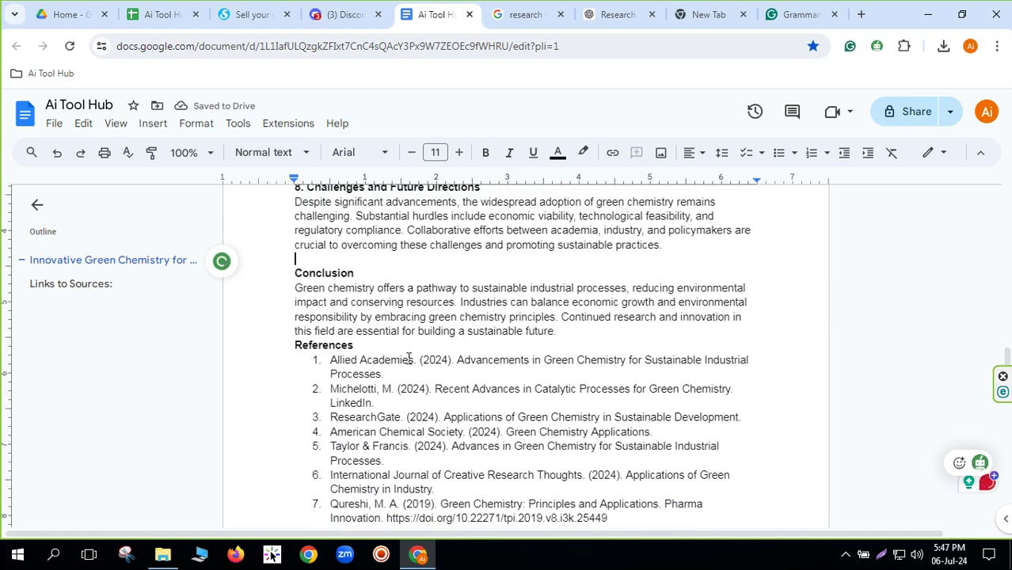
left_click(570, 334)
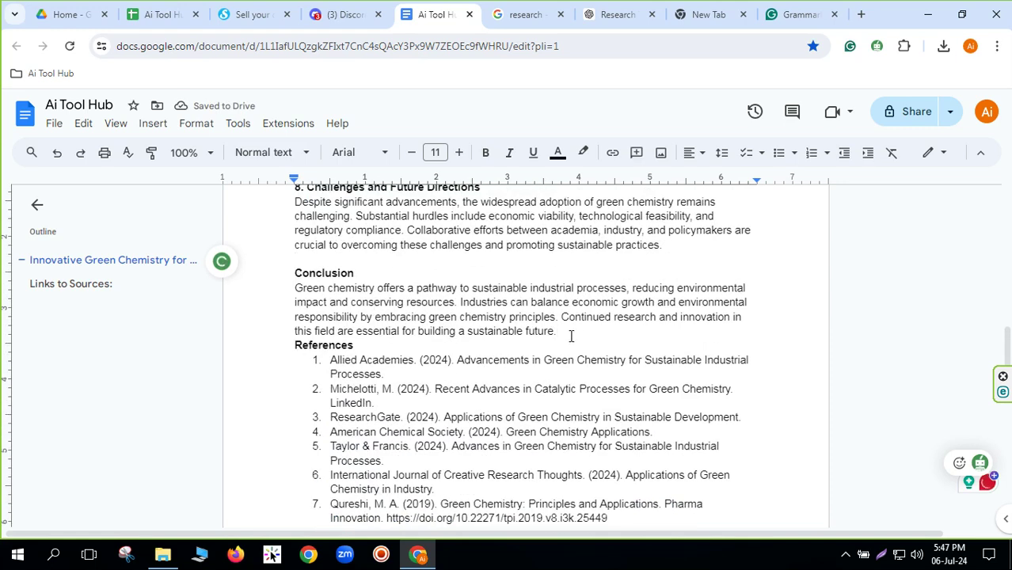
key("Return")
scroll(507, 364, "down", 4)
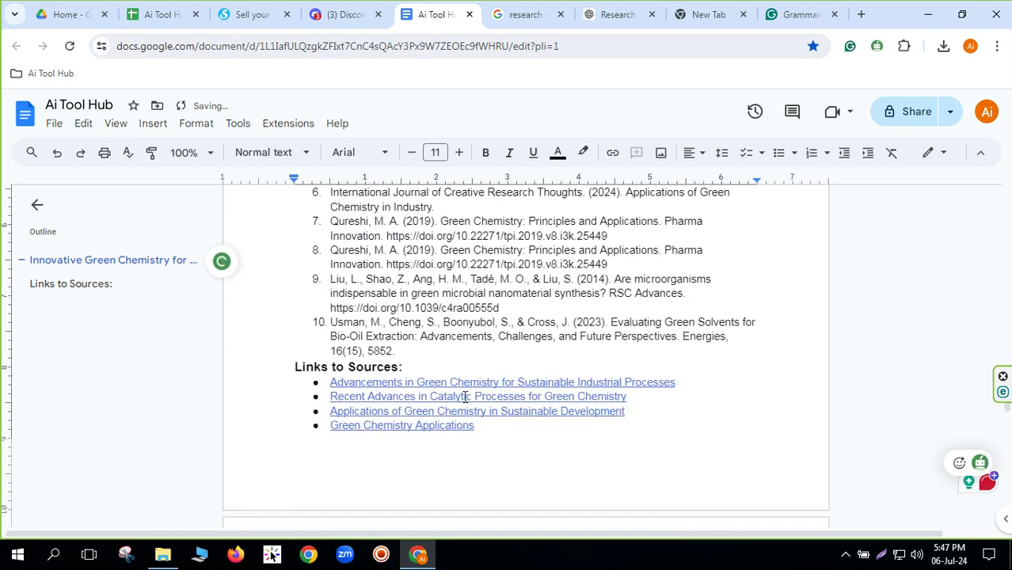
left_click(406, 350)
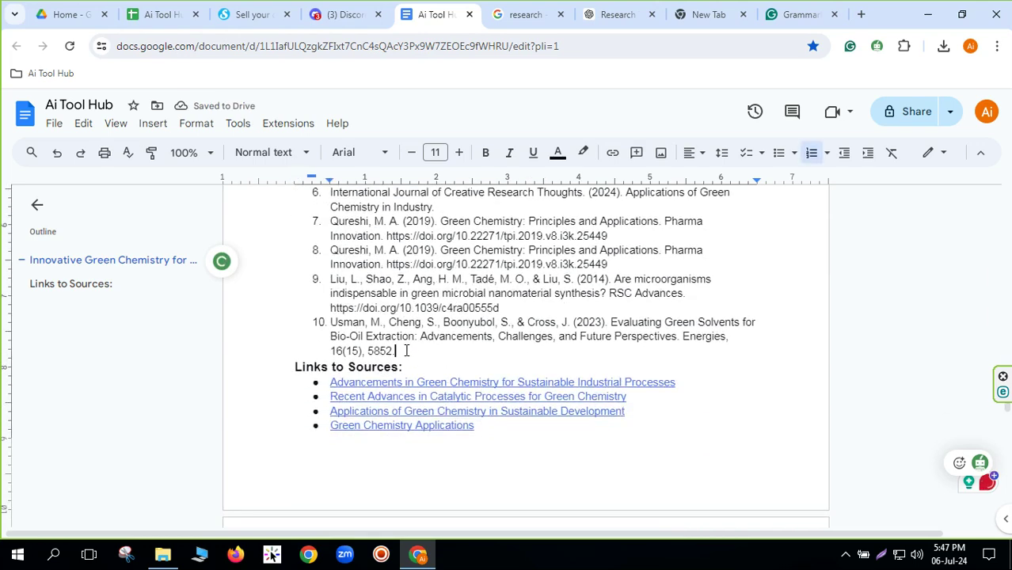
key("Return")
key("BackSpace")
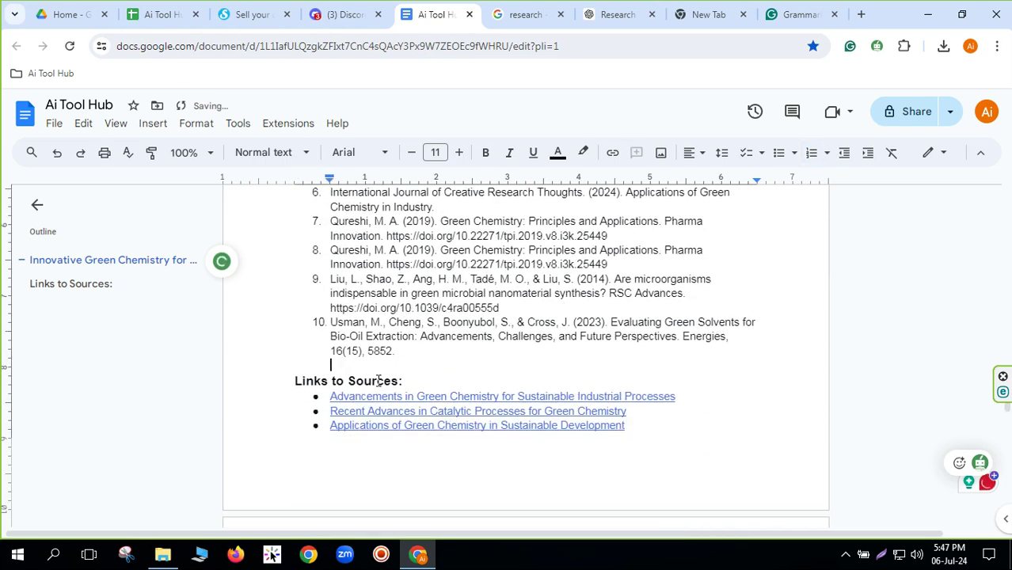
Step: Check the section spacing across the whole document, from the title to the last source link
scroll(378, 379, "down", 3)
scroll(380, 384, "up", 10)
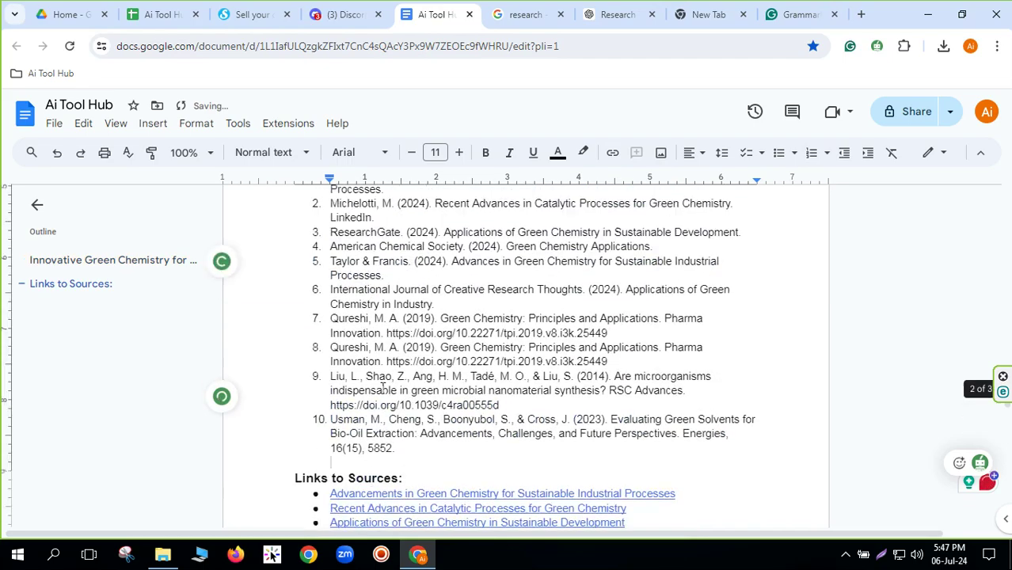
scroll(382, 388, "up", 10)
scroll(383, 386, "down", 12)
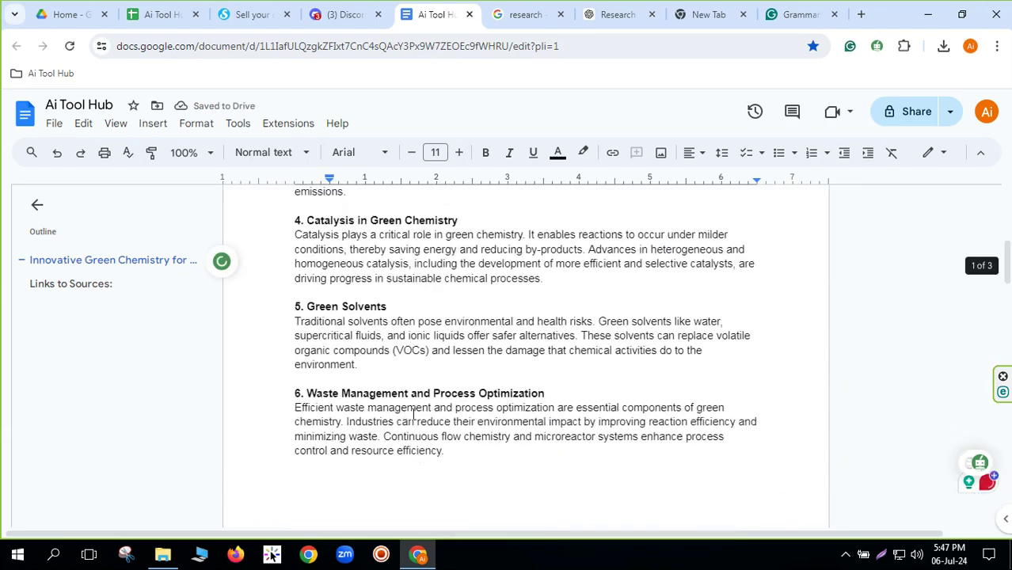
scroll(467, 372, "down", 10)
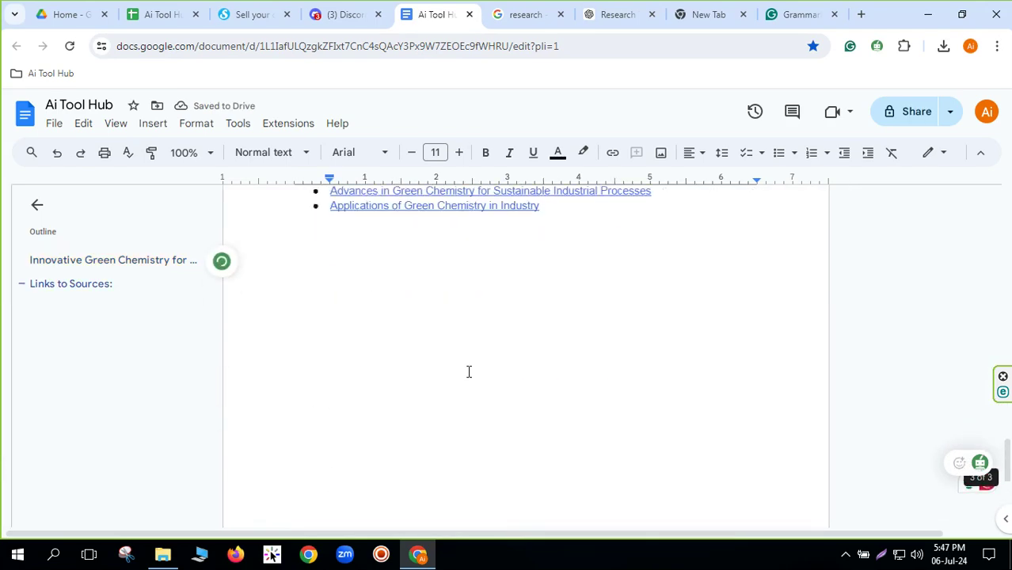
scroll(468, 372, "up", 8)
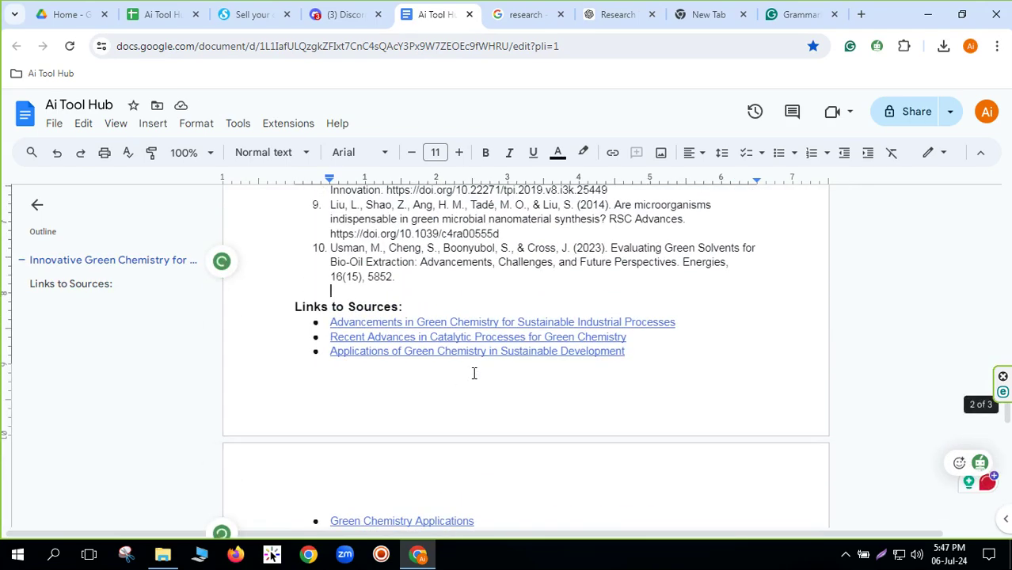
scroll(473, 372, "up", 15)
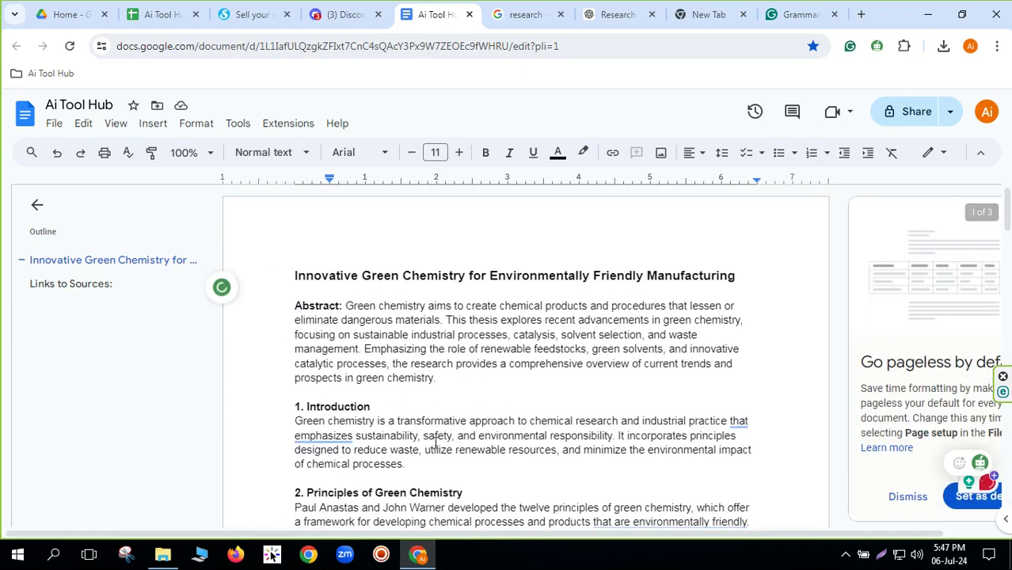
Step: Accept the suggested wording "emphasizing" in the Introduction and "developing environmentally friendly chemical processes and products" in section 2
left_click(738, 422)
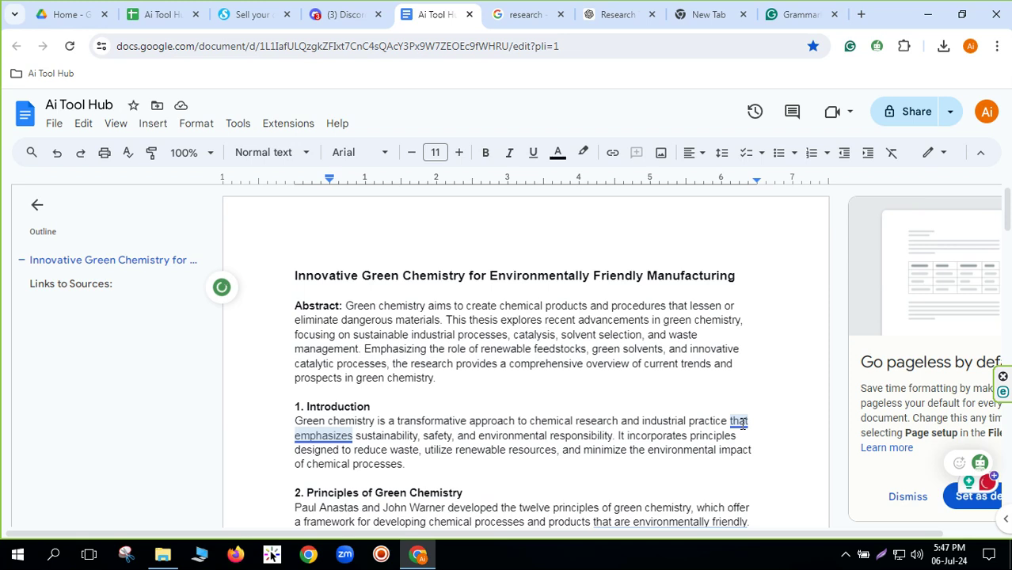
left_click(738, 422)
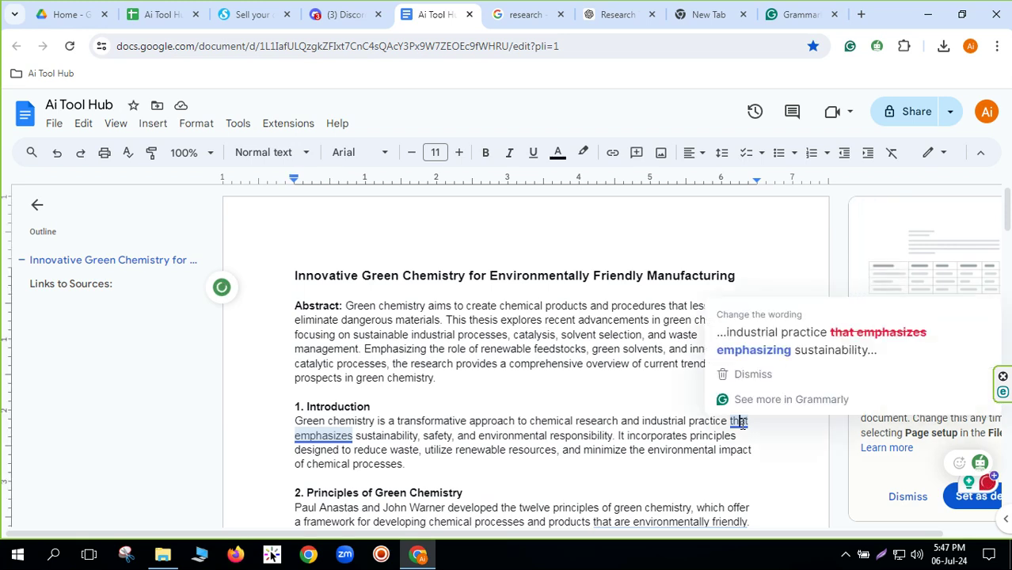
left_click(850, 336)
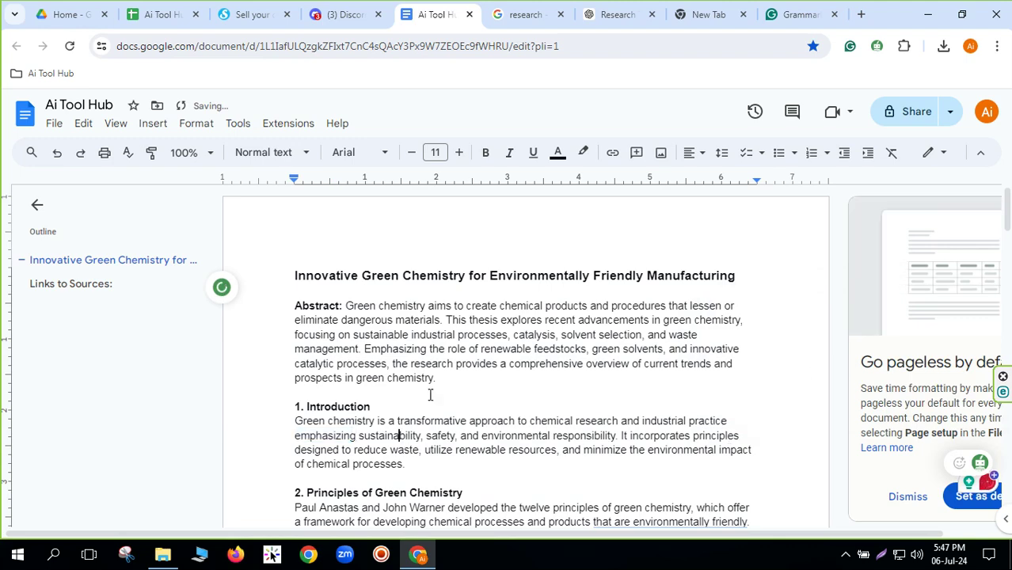
scroll(460, 400, "down", 3)
left_click(651, 301)
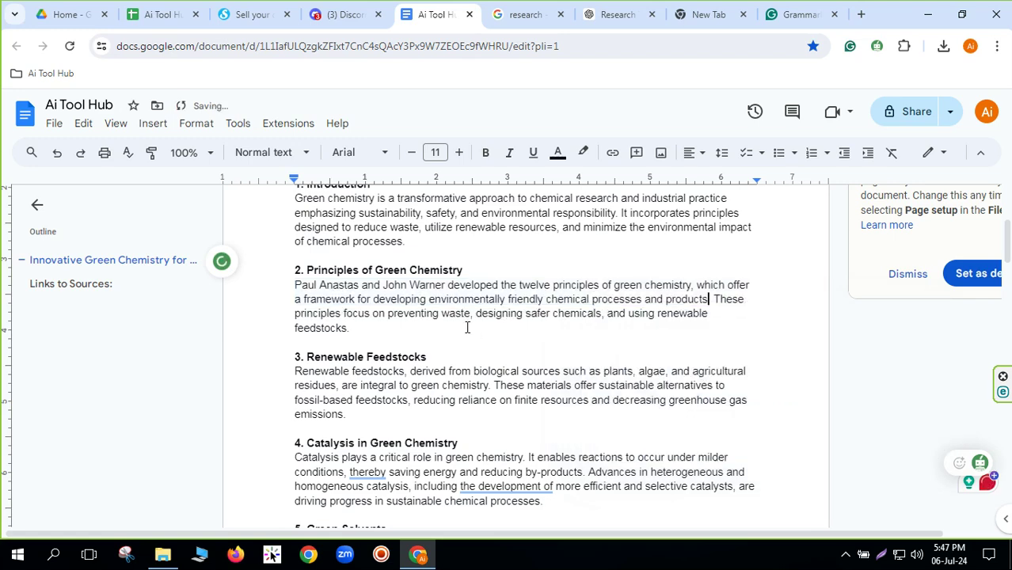
Step: In the Catalysis section, accept the suggestions to remove "thereby" and to replace "the development of" with "developing"
scroll(473, 339, "down", 2)
left_click(368, 320)
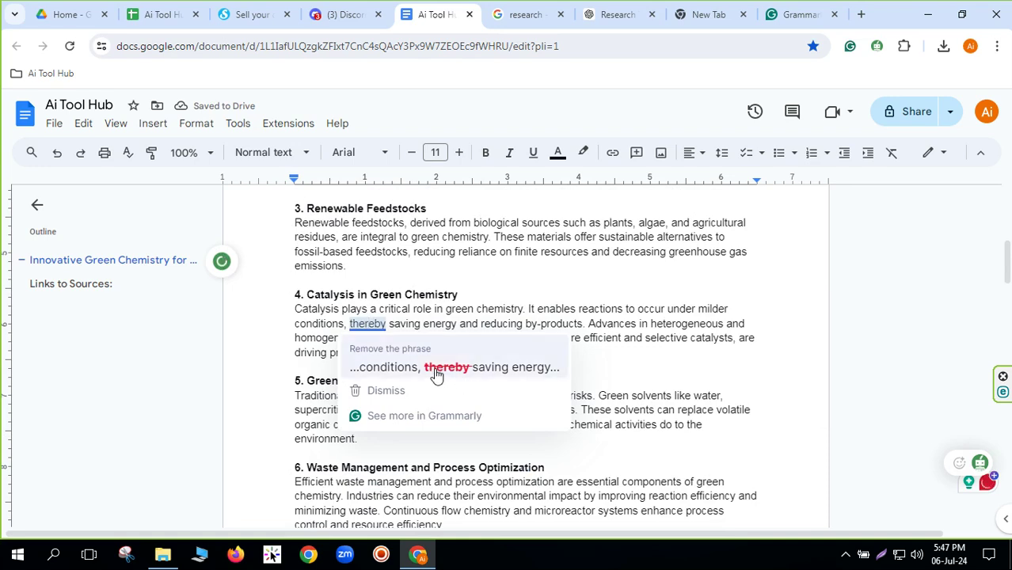
left_click(436, 369)
left_click(500, 332)
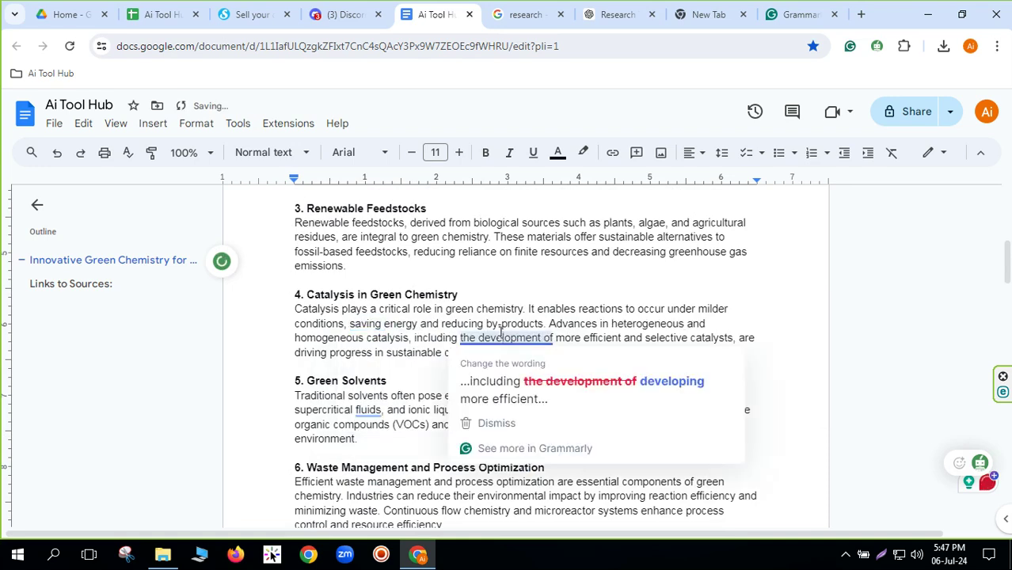
left_click(511, 378)
Step: Accept the suggestion to remove "fluids" after "supercritical" in the Green Solvents section
scroll(388, 346, "down", 2)
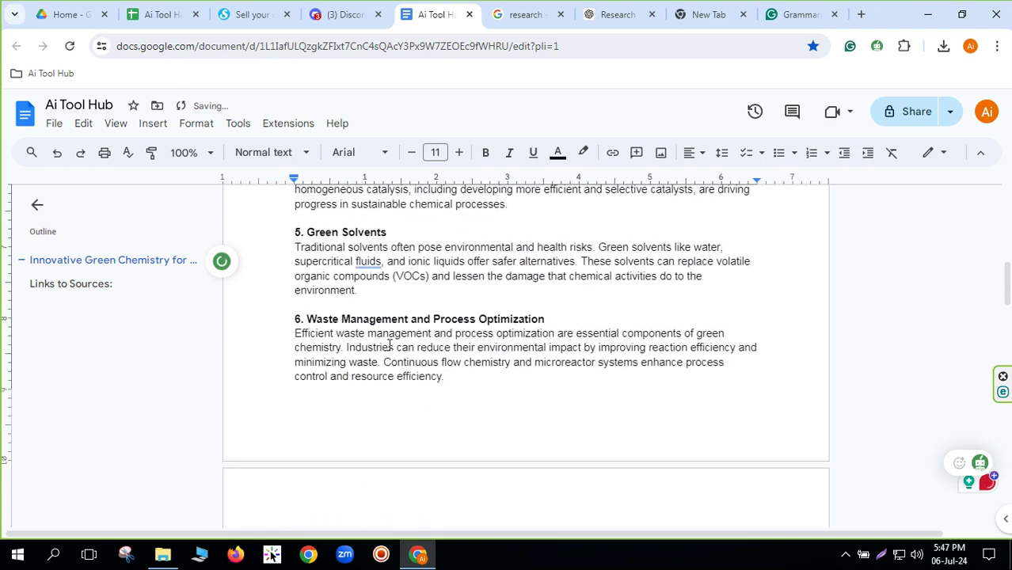
left_click(370, 264)
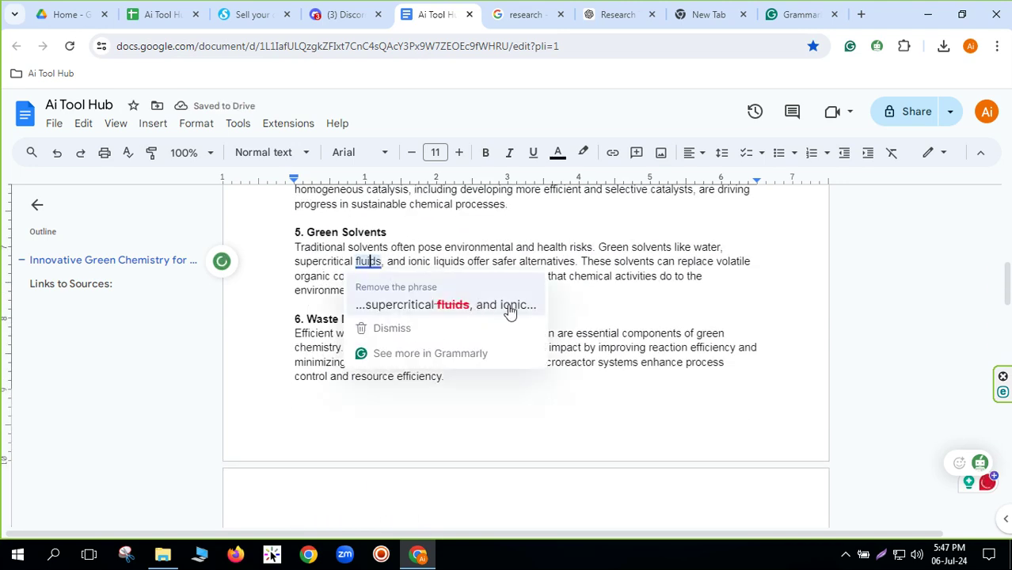
left_click(507, 309)
Step: Review the whole document from the source links back to the title for any remaining underlined suggestions
scroll(588, 346, "down", 3)
scroll(456, 350, "up", 4)
scroll(456, 361, "down", 2)
scroll(456, 360, "down", 15)
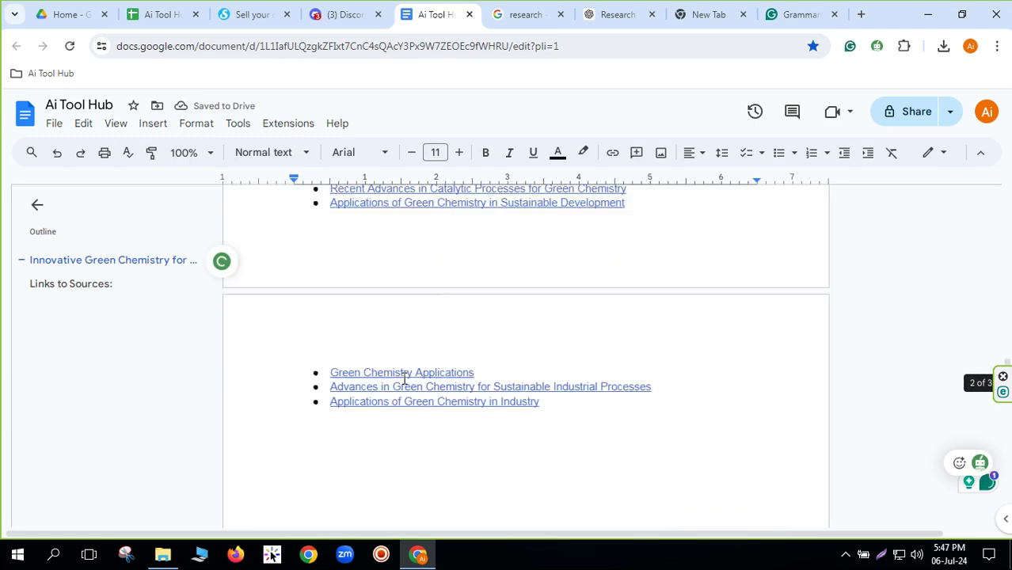
scroll(427, 403, "up", 20)
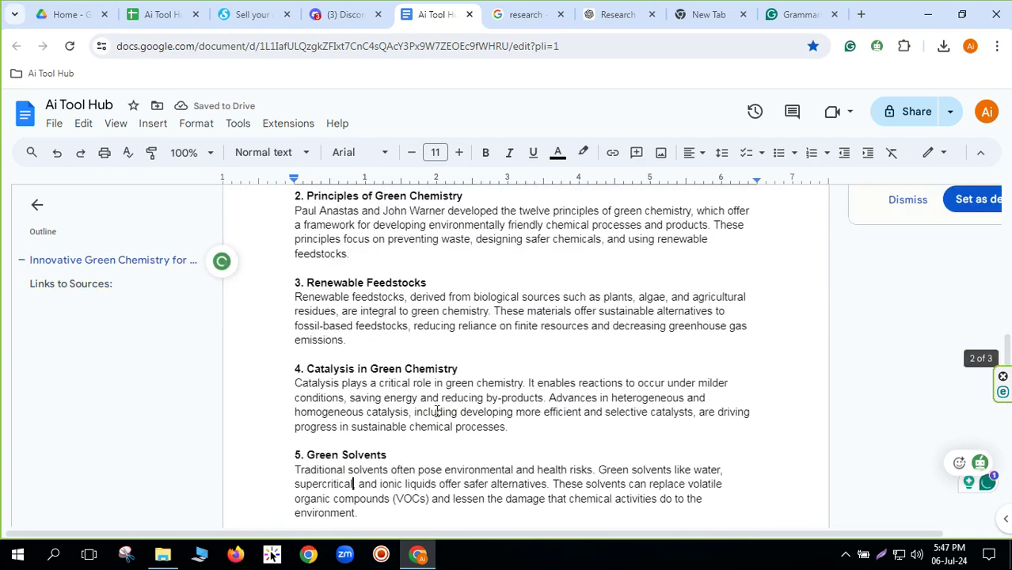
scroll(437, 405, "up", 5)
scroll(445, 379, "down", 2)
scroll(444, 379, "up", 2)
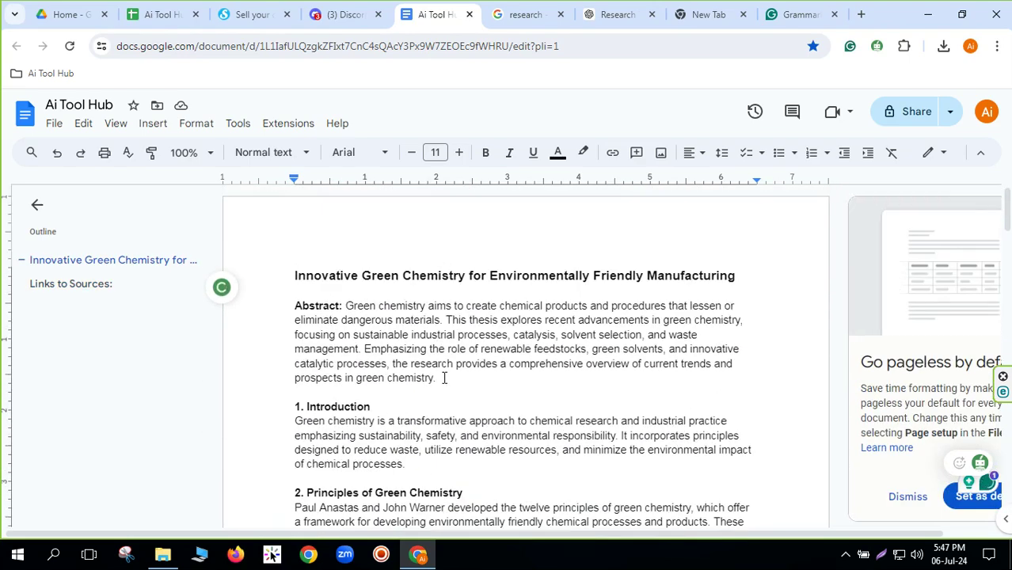
Step: Look over the finished thesis once more, from its title and abstract down to the source links
scroll(444, 380, "down", 12)
scroll(442, 394, "down", 15)
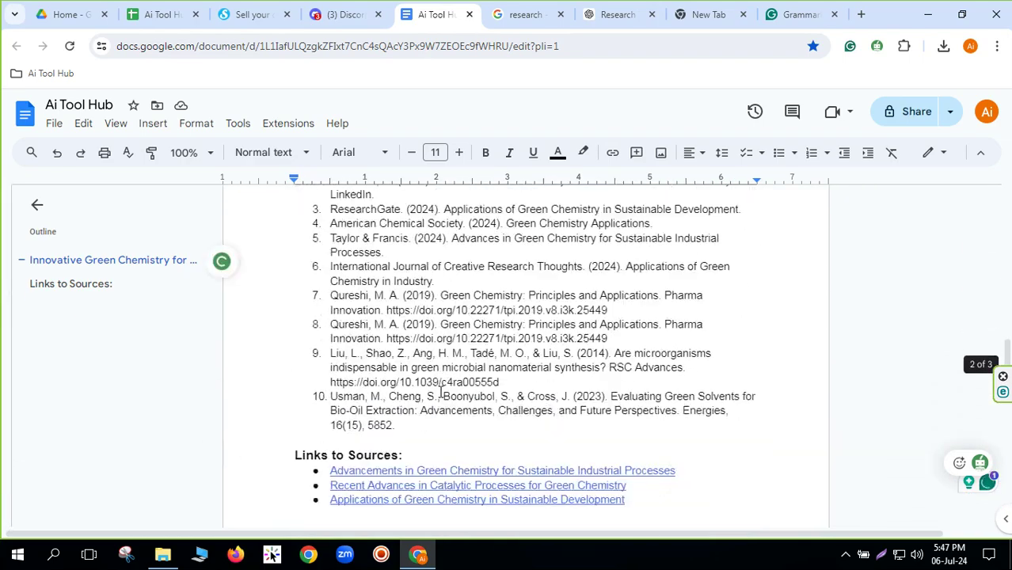
scroll(443, 398, "up", 6)
scroll(446, 396, "up", 20)
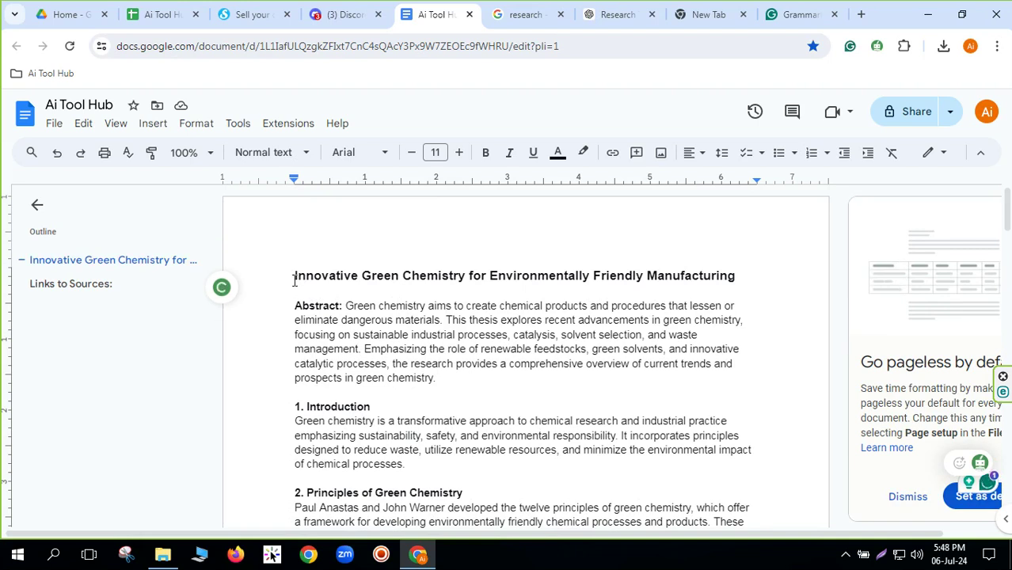
left_click_drag(294, 275, 754, 280)
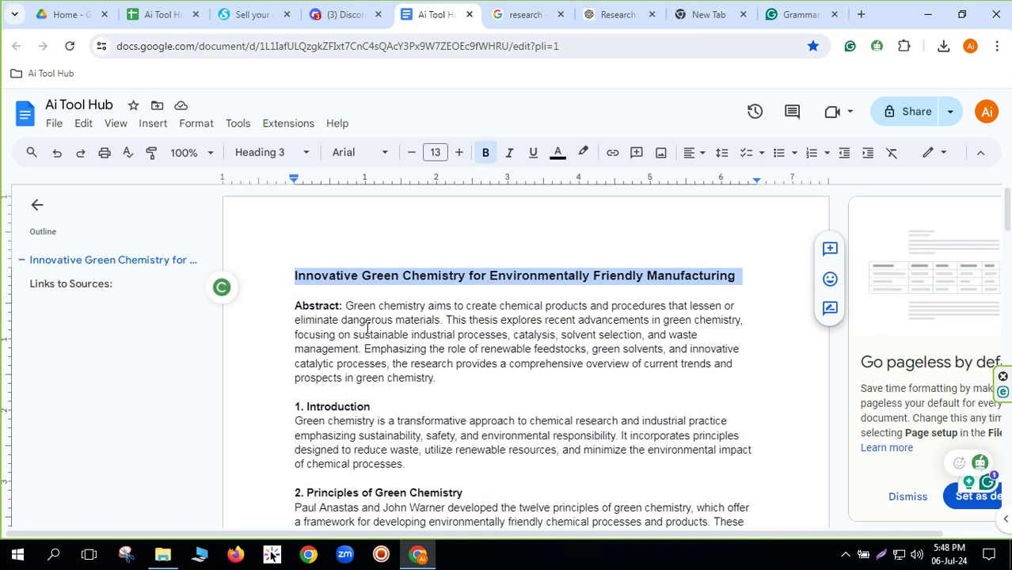
left_click(457, 377)
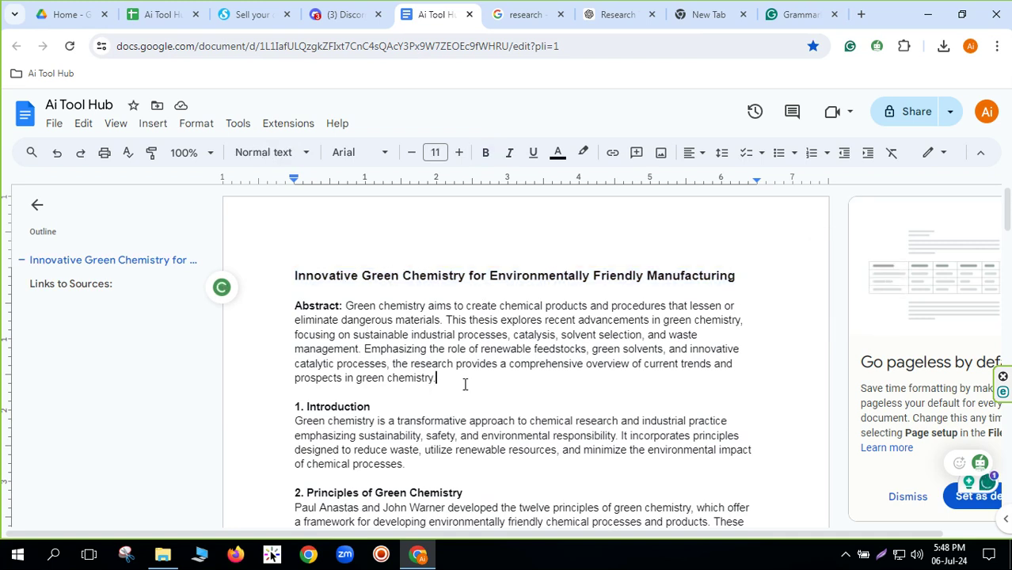
Step: Download the thesis document as a PDF file
left_click(54, 125)
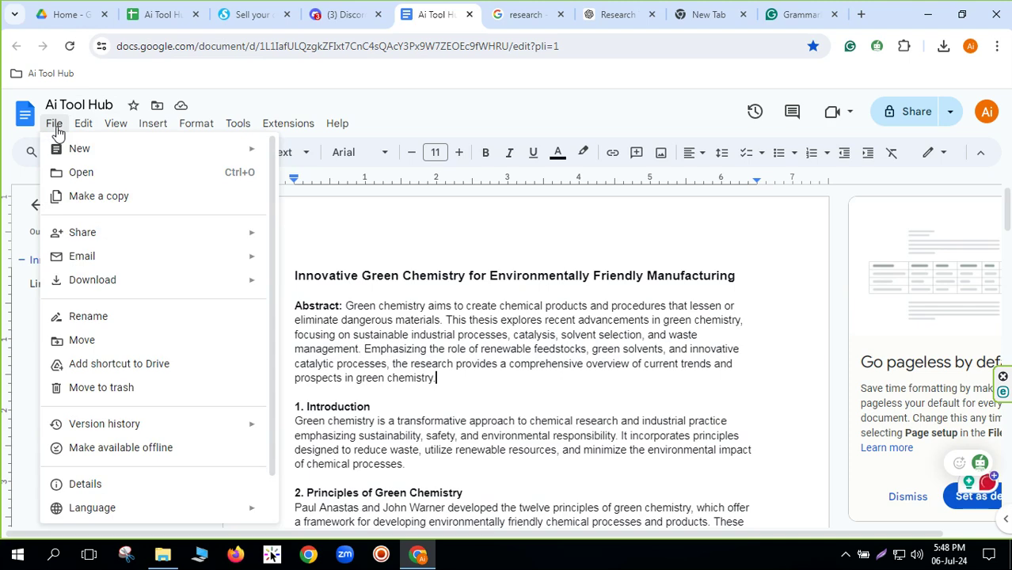
mouse_move(163, 243)
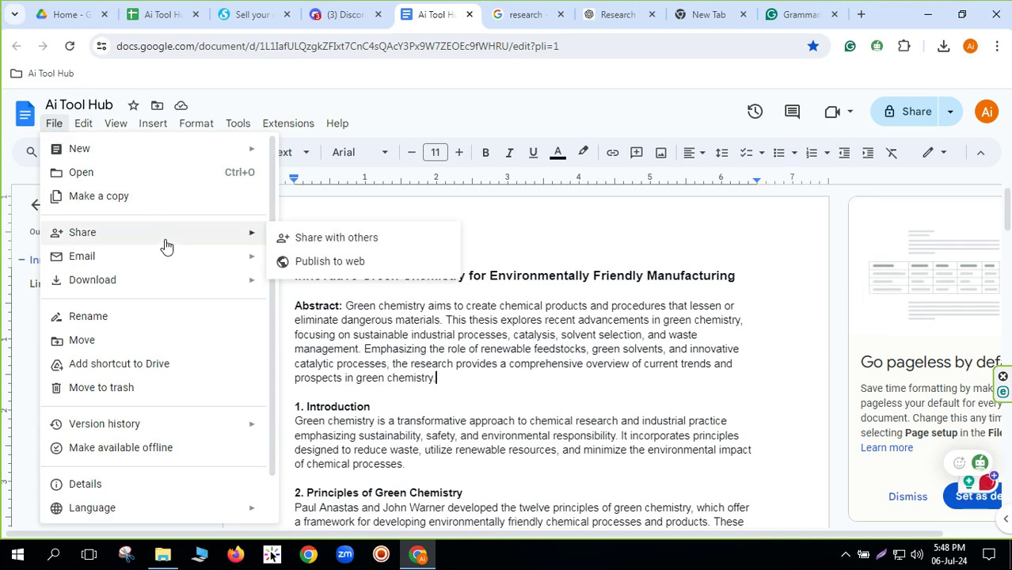
mouse_move(149, 289)
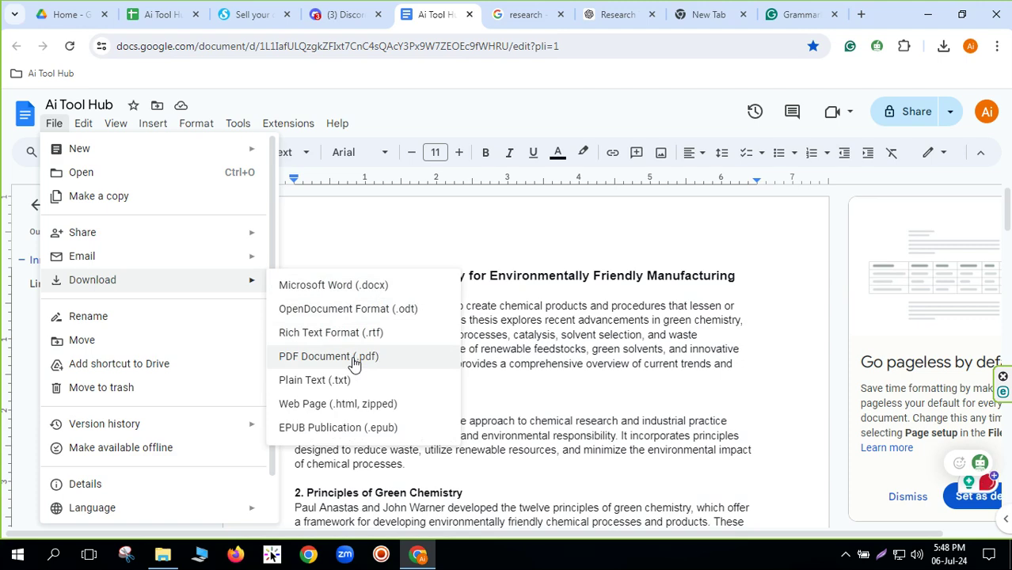
left_click(548, 348)
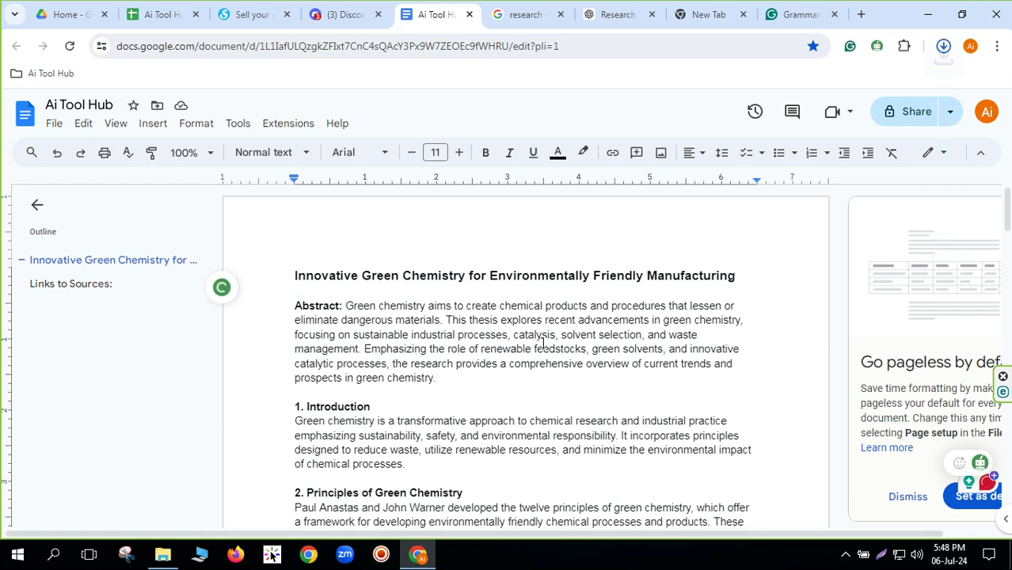
Step: Locate the downloaded Ai Tool Hub (1).pdf in its folder and put it on the desktop
left_click(943, 50)
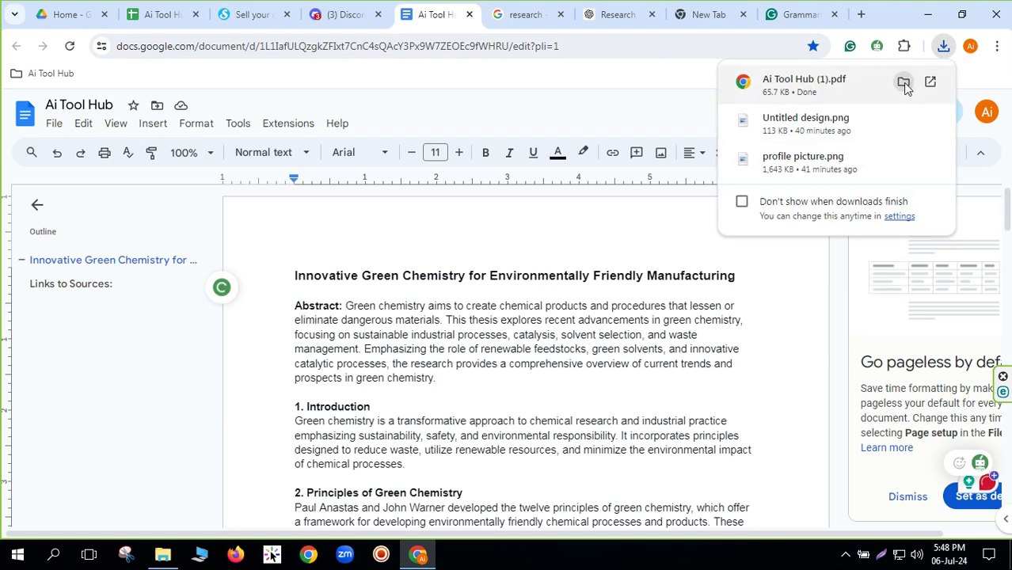
left_click(902, 82)
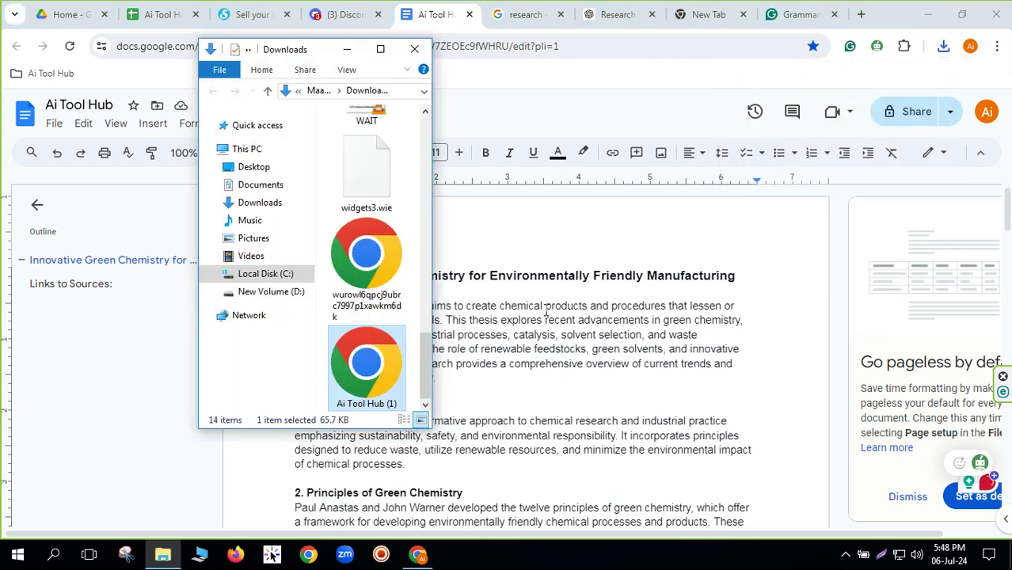
left_click(346, 50)
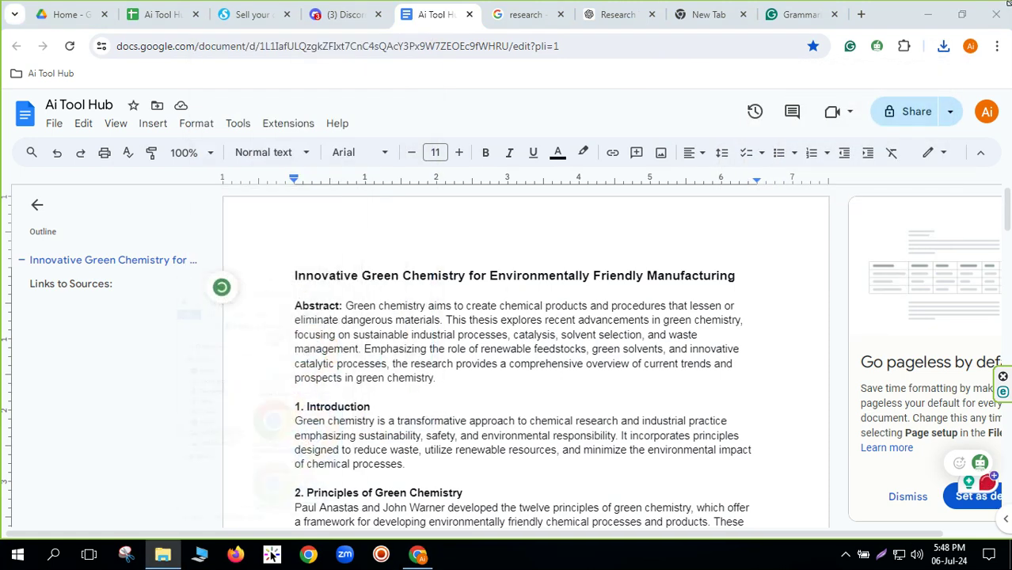
left_click(927, 14)
right_click(180, 150)
left_click(232, 217)
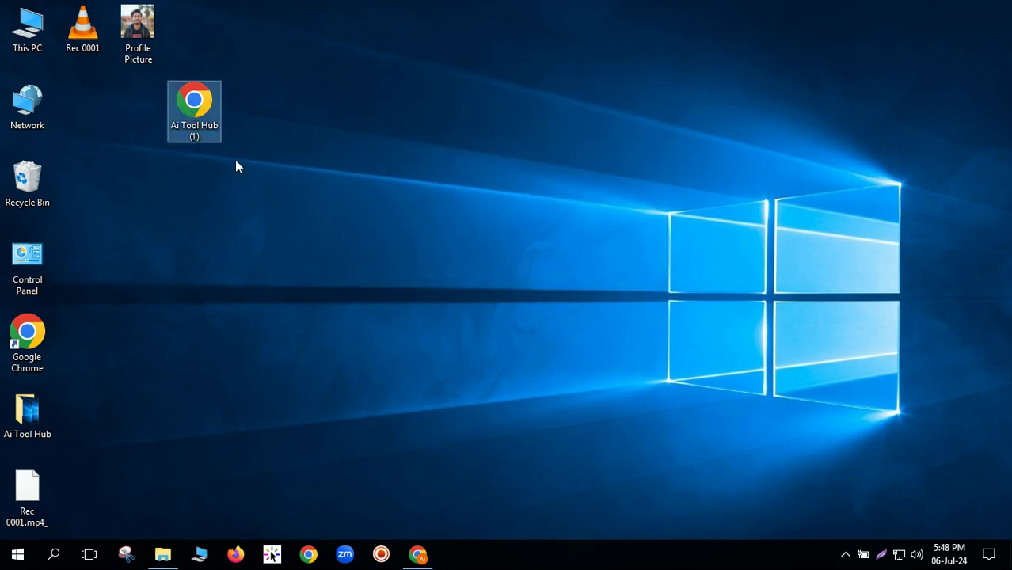
Step: Open Ai Tool Hub (1).pdf from the desktop, check its pages from the title to the last links, and close the browser
double_click(210, 119)
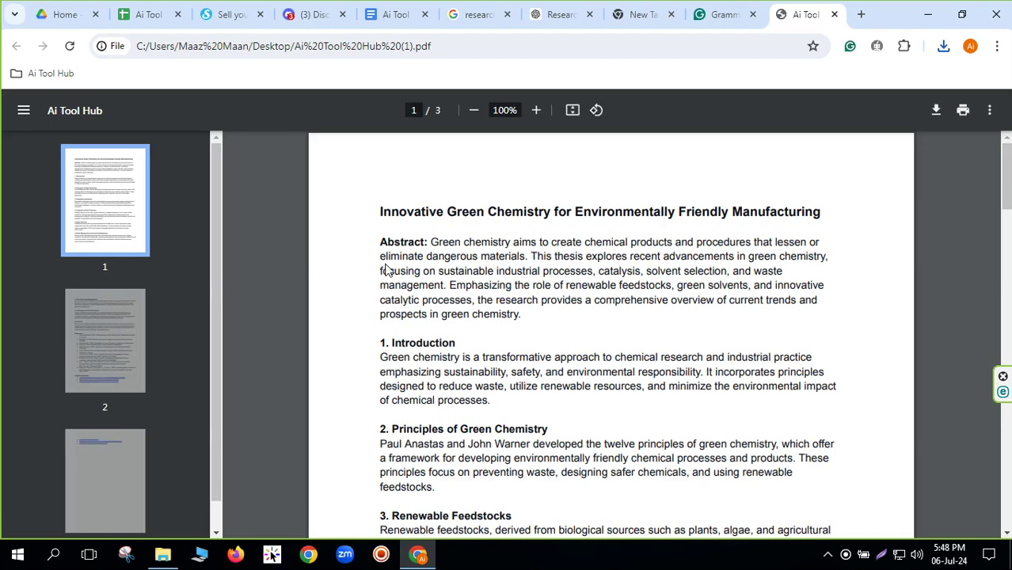
scroll(463, 241, "down", 12)
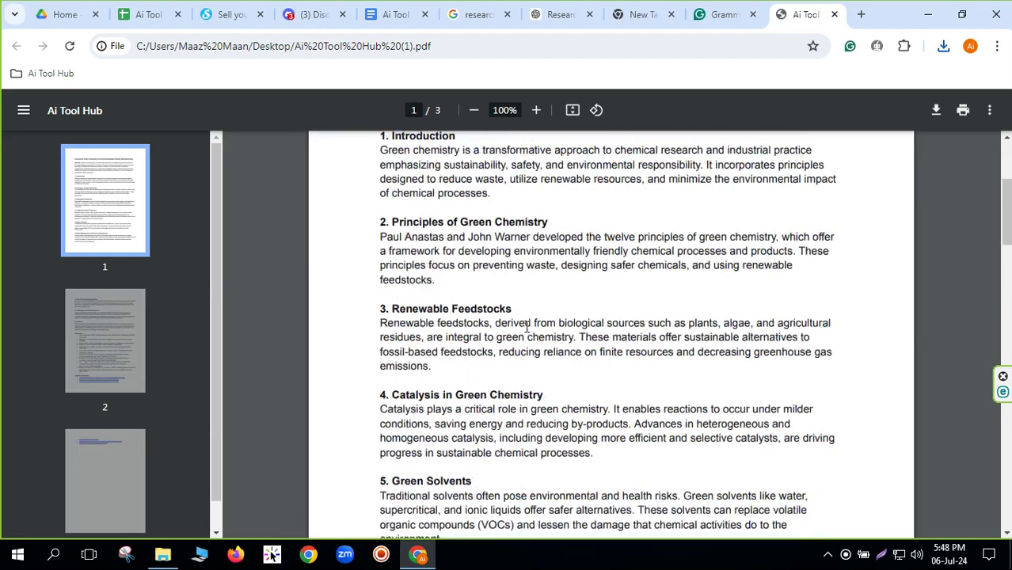
scroll(528, 319, "down", 15)
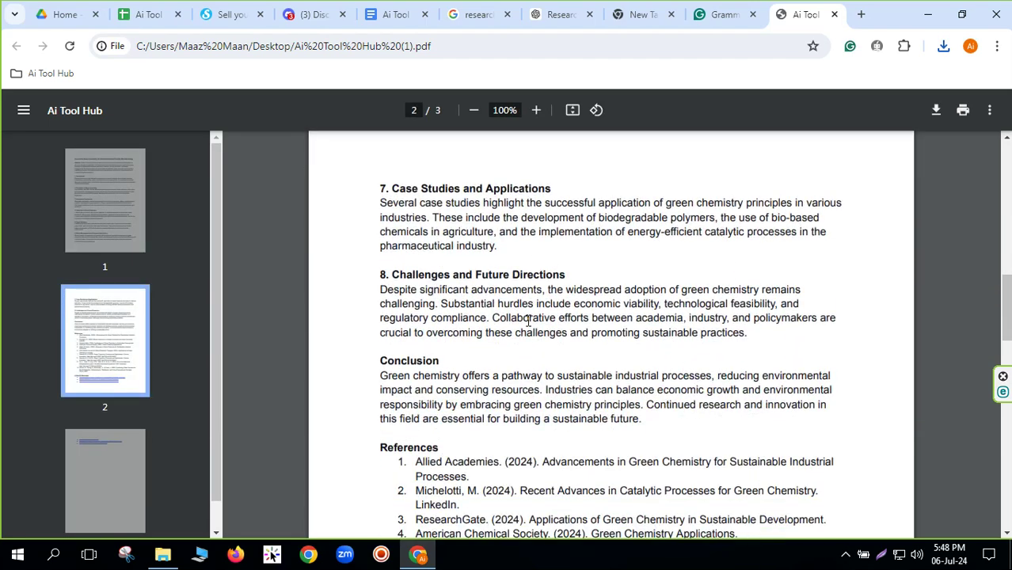
scroll(566, 352, "up", 20)
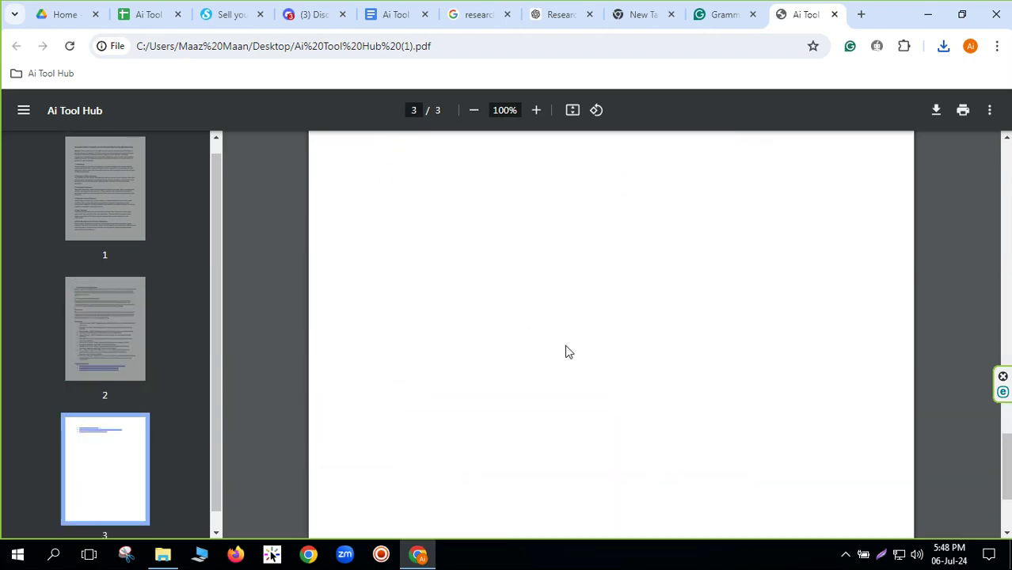
scroll(546, 333, "up", 3)
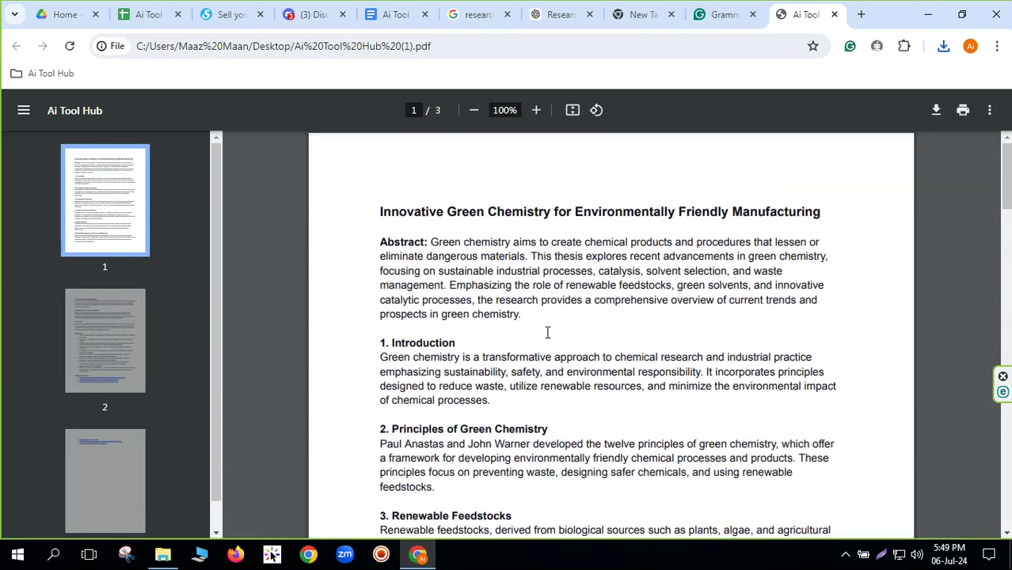
left_click_drag(380, 211, 688, 475)
left_click(488, 347)
scroll(498, 367, "down", 4)
scroll(498, 366, "down", 18)
scroll(533, 399, "up", 15)
scroll(531, 373, "up", 6)
left_click(835, 16)
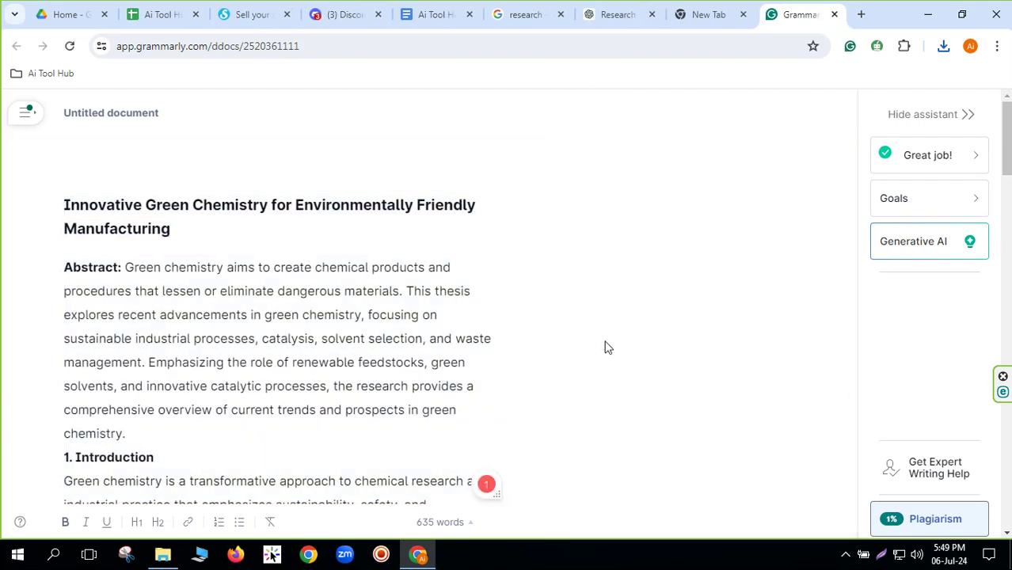
key("alt+F4")
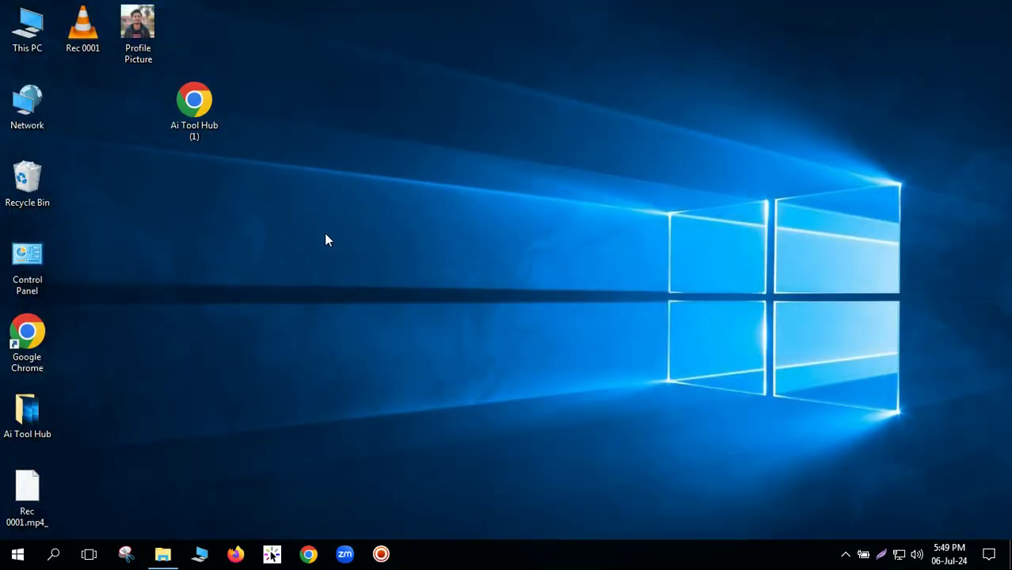
Step: Start Google Chrome from the desktop and maximize its profile chooser window
left_click(202, 113)
double_click(36, 337)
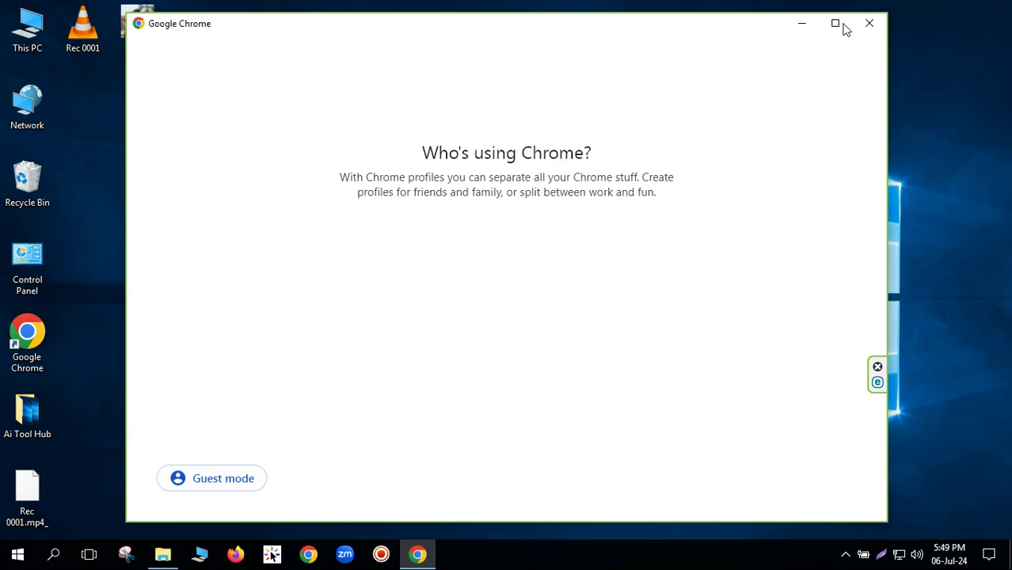
left_click(834, 23)
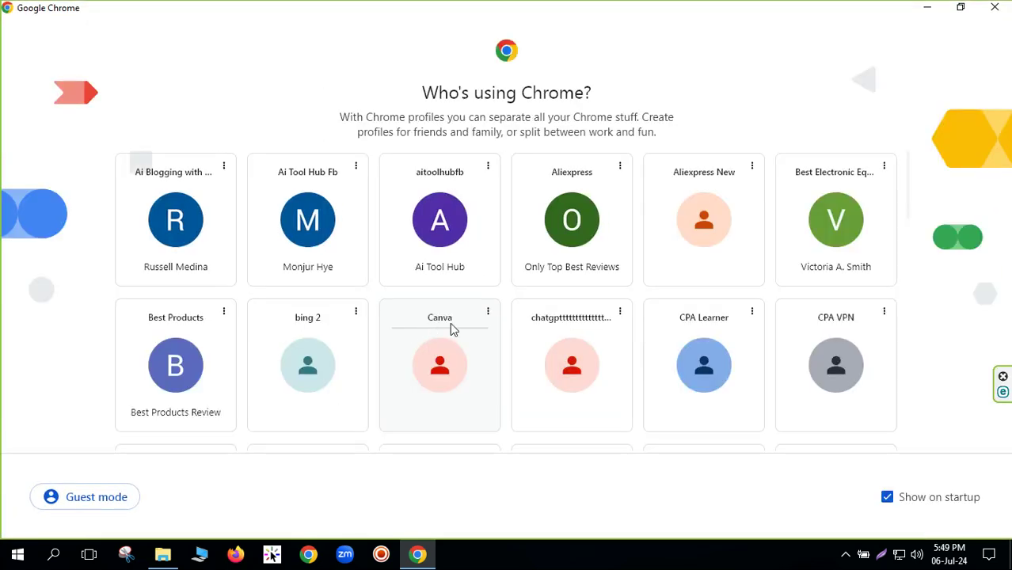
Step: Look through the whole list of profiles in the Chrome profile chooser
scroll(732, 340, "down", 1)
scroll(727, 342, "down", 2)
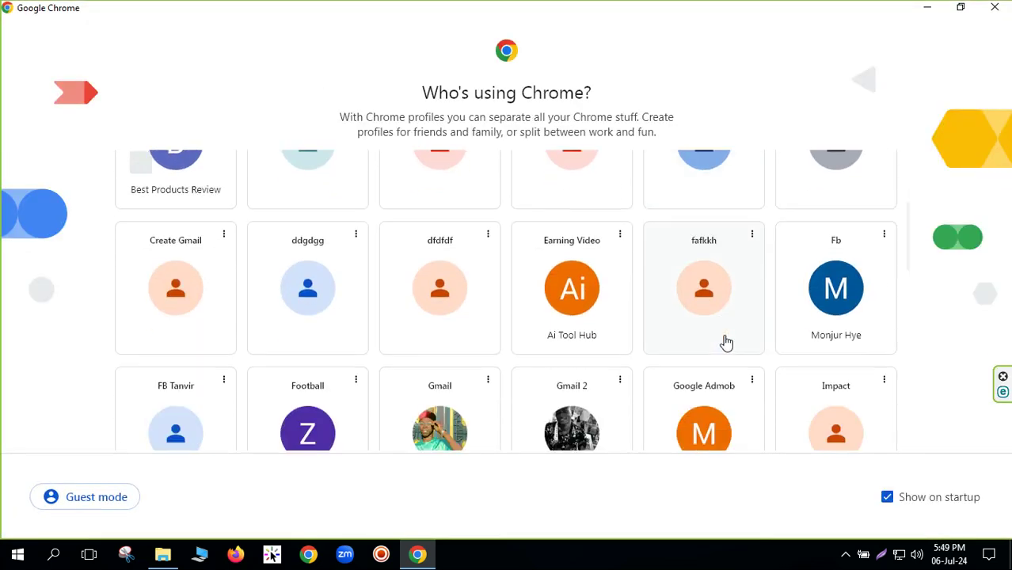
scroll(724, 341, "down", 3)
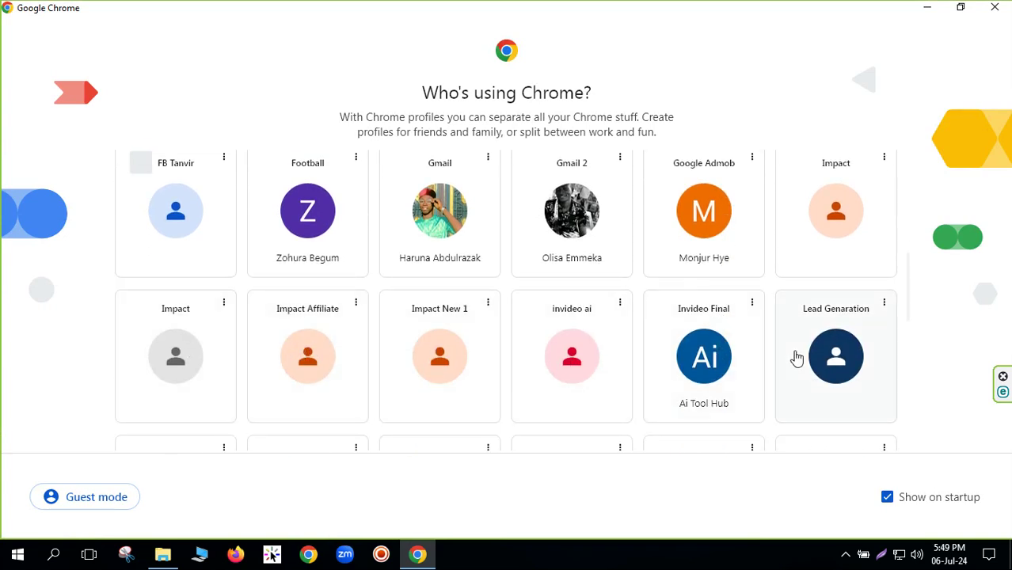
scroll(723, 358, "down", 4)
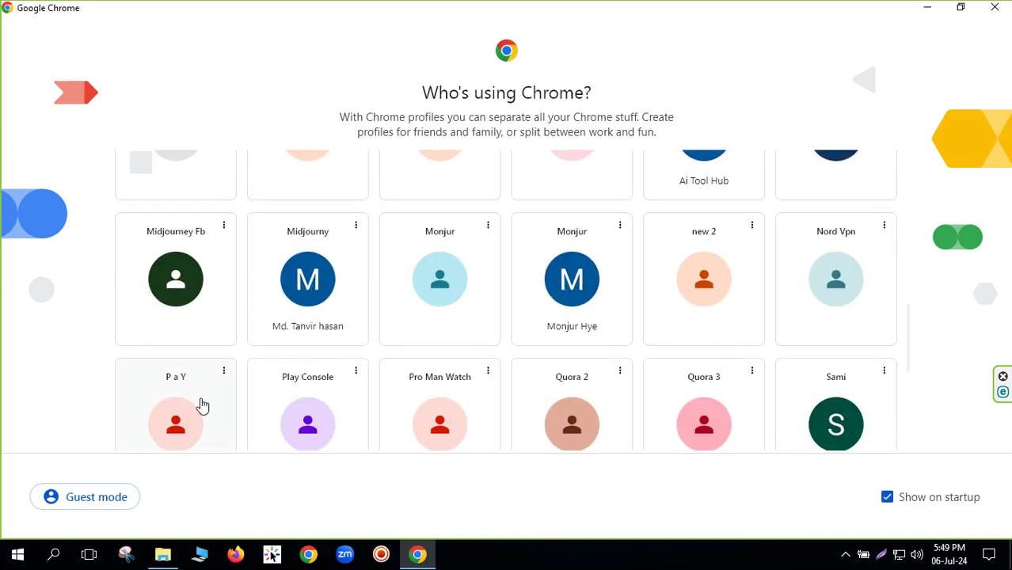
scroll(228, 369, "down", 3)
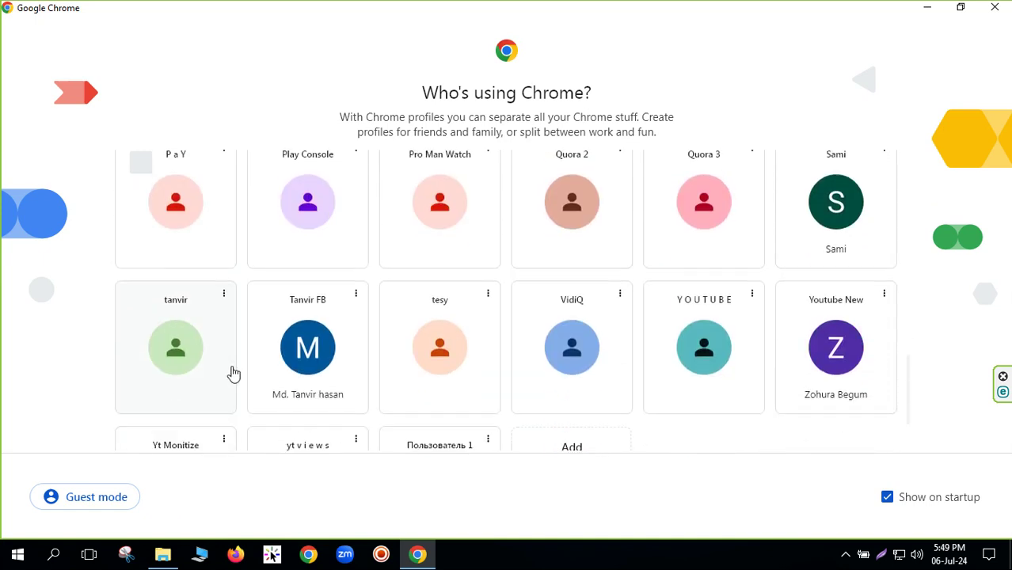
scroll(752, 357, "down", 2)
scroll(563, 358, "up", 2)
scroll(566, 358, "up", 2)
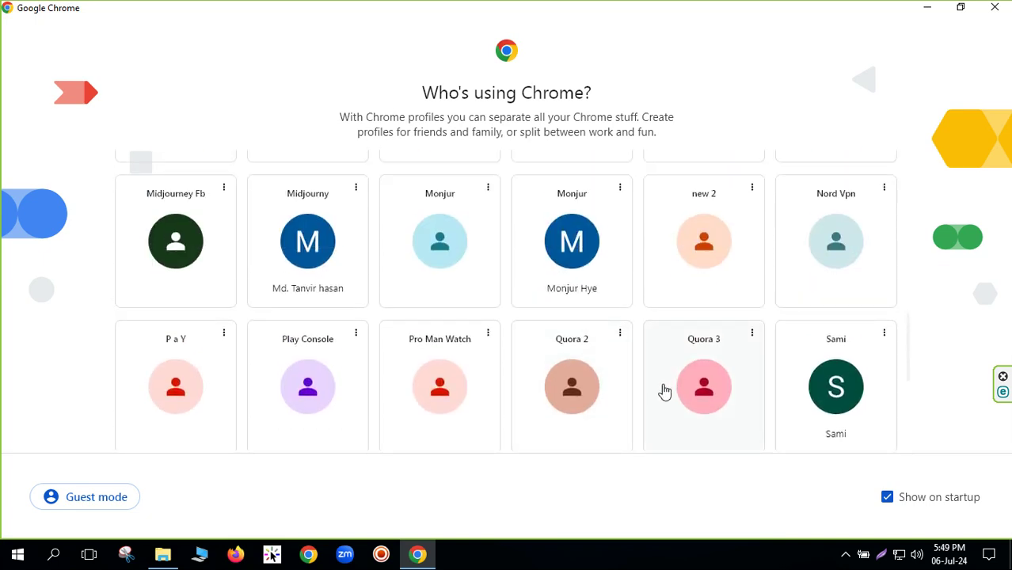
scroll(519, 398, "up", 3)
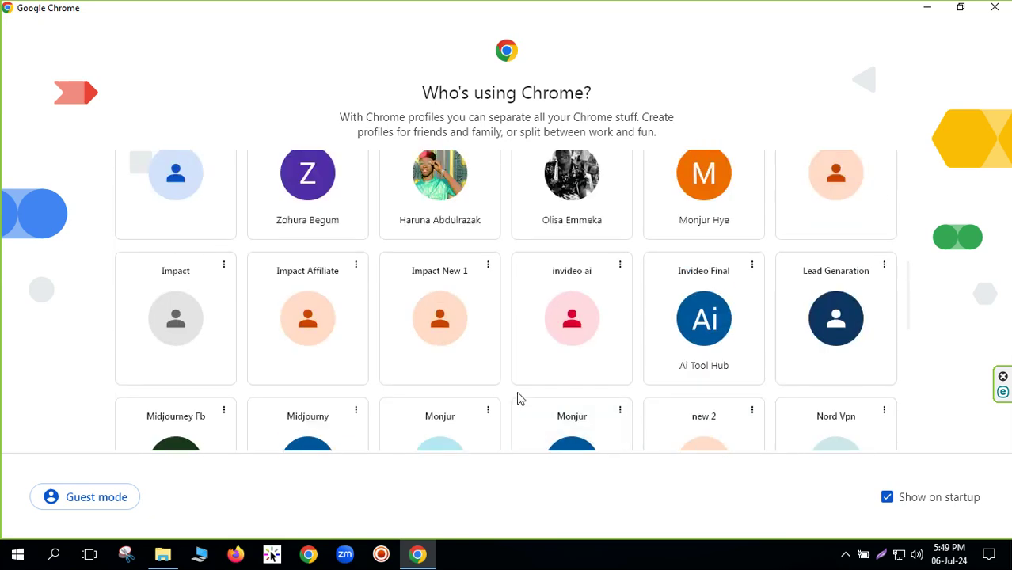
scroll(572, 379, "up", 6)
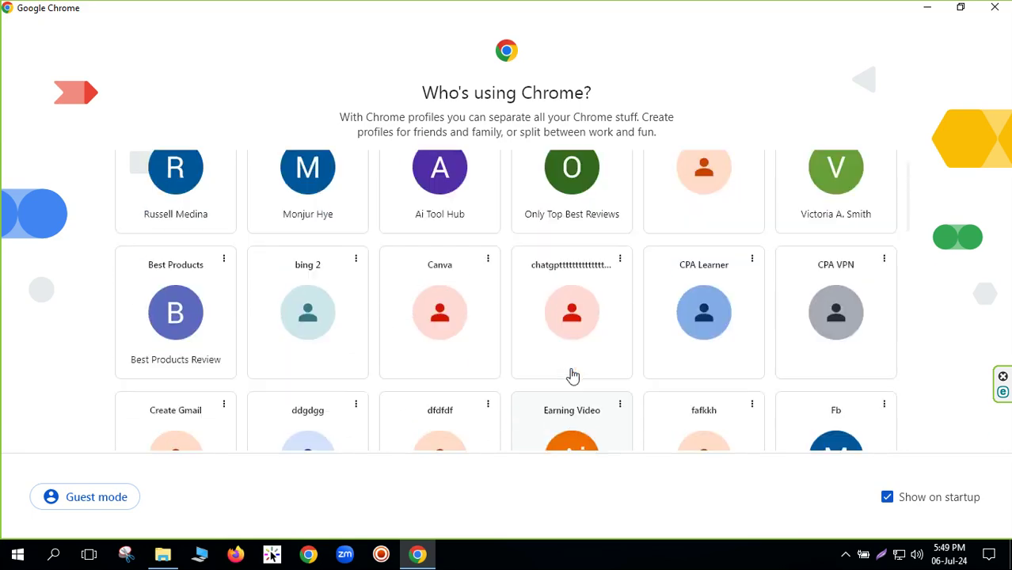
scroll(567, 373, "down", 2)
scroll(163, 383, "down", 1)
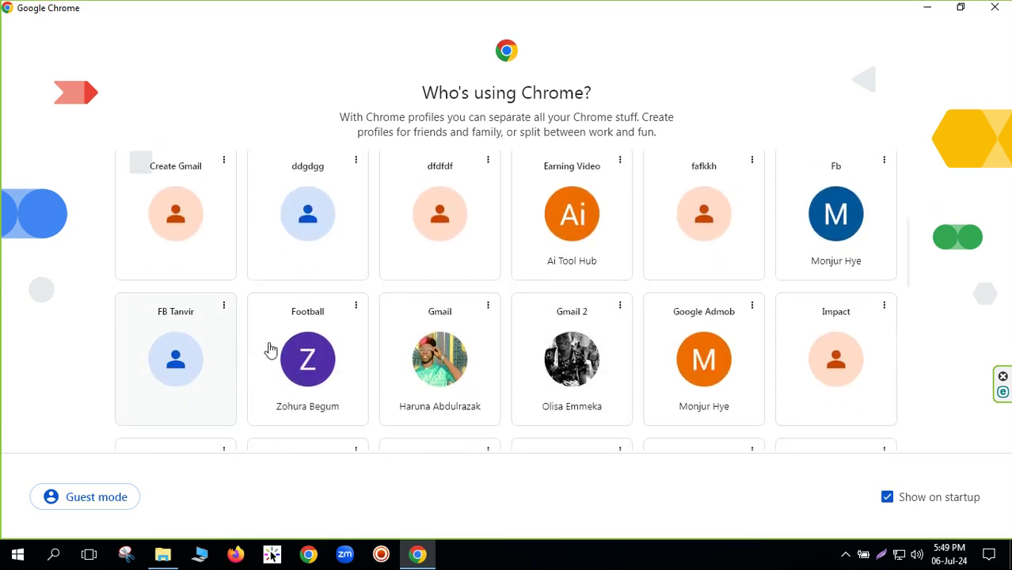
scroll(860, 372, "down", 1)
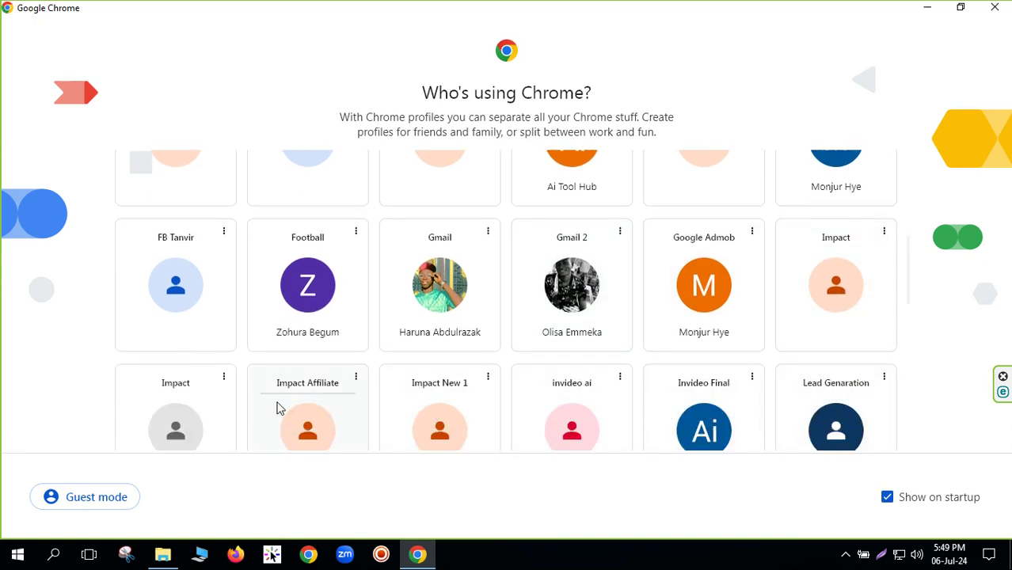
scroll(179, 412, "down", 3)
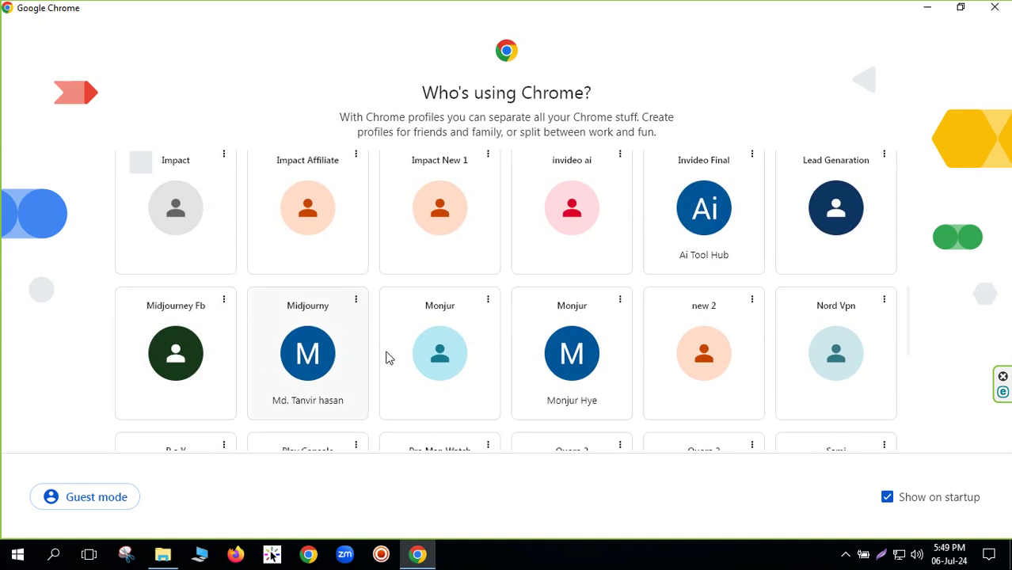
scroll(756, 379, "down", 3)
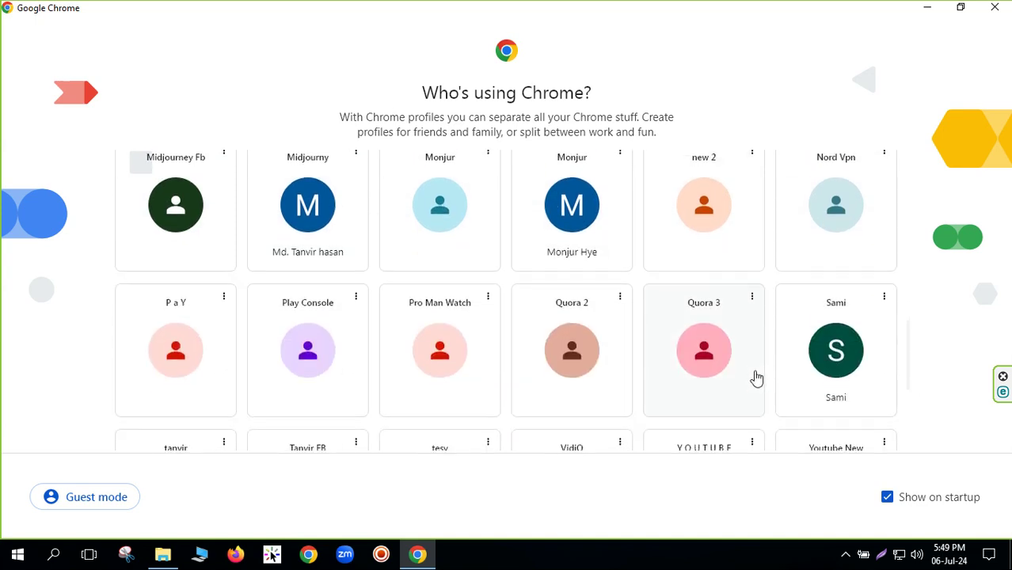
scroll(179, 367, "down", 4)
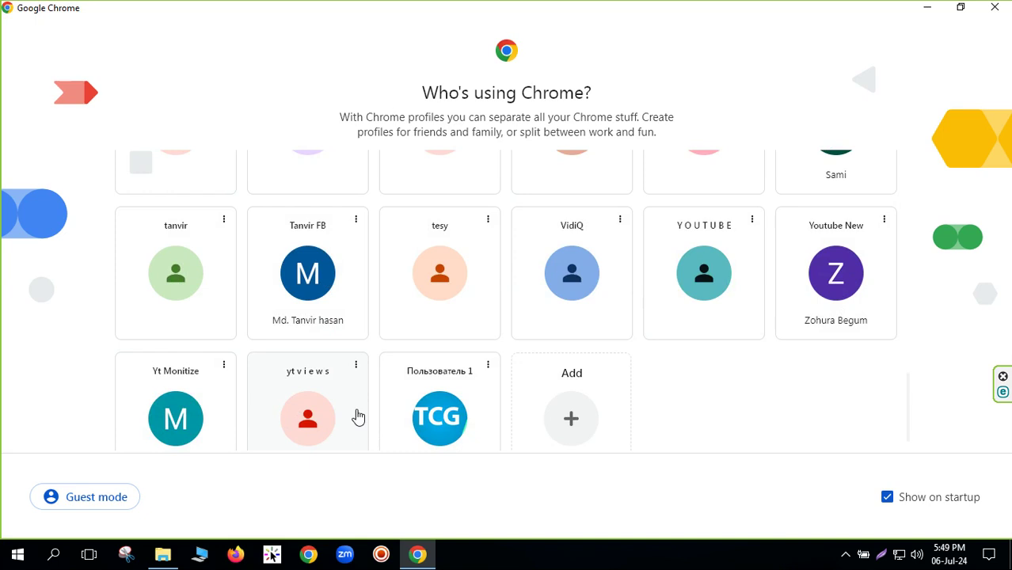
scroll(744, 411, "up", 4)
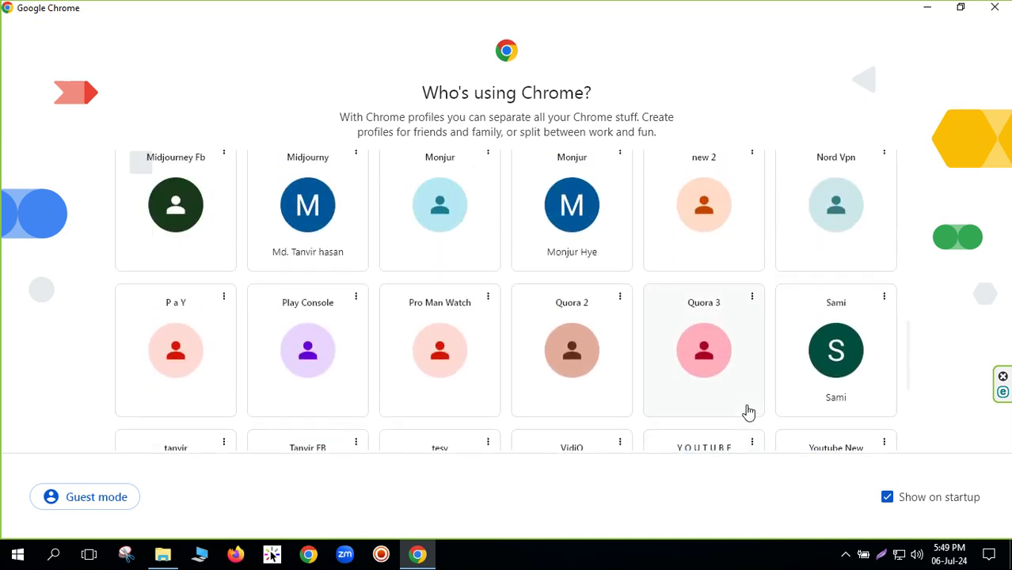
scroll(748, 412, "up", 1)
scroll(749, 412, "up", 1)
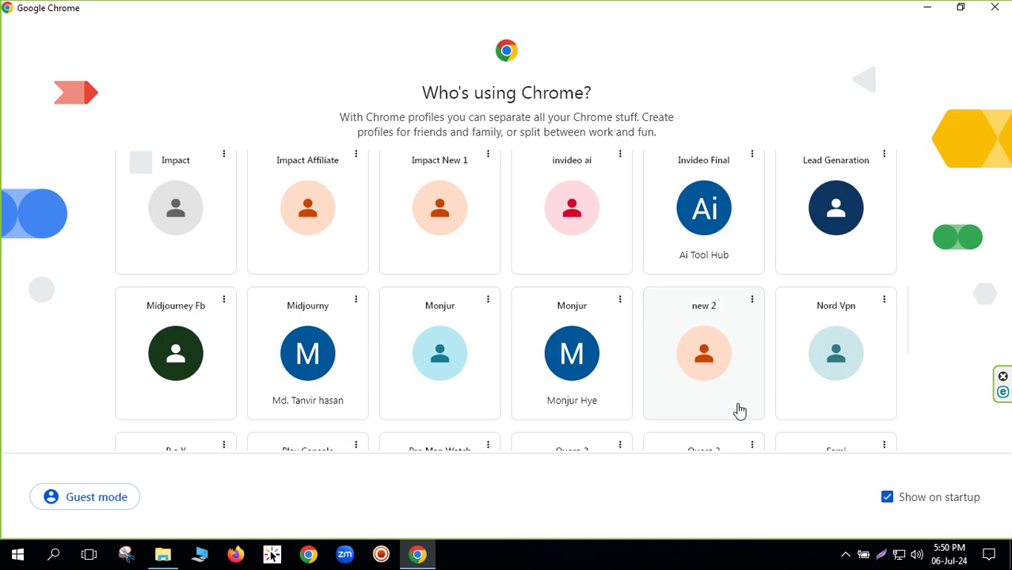
Step: Find the "Earning Video" profile in the Chrome profile chooser and open it
scroll(713, 380, "up", 5)
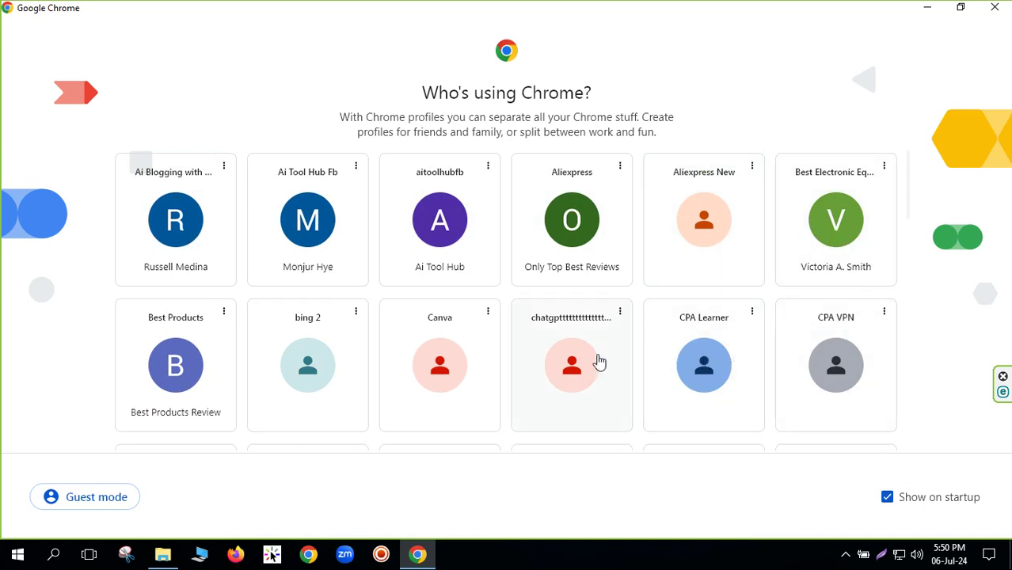
scroll(187, 355, "down", 1)
scroll(214, 351, "down", 1)
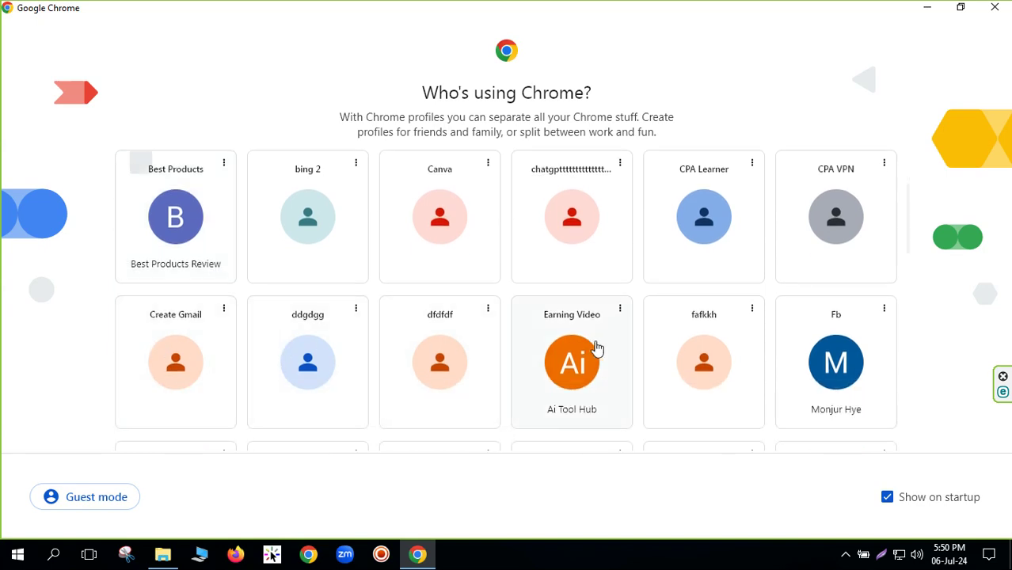
left_click(568, 361)
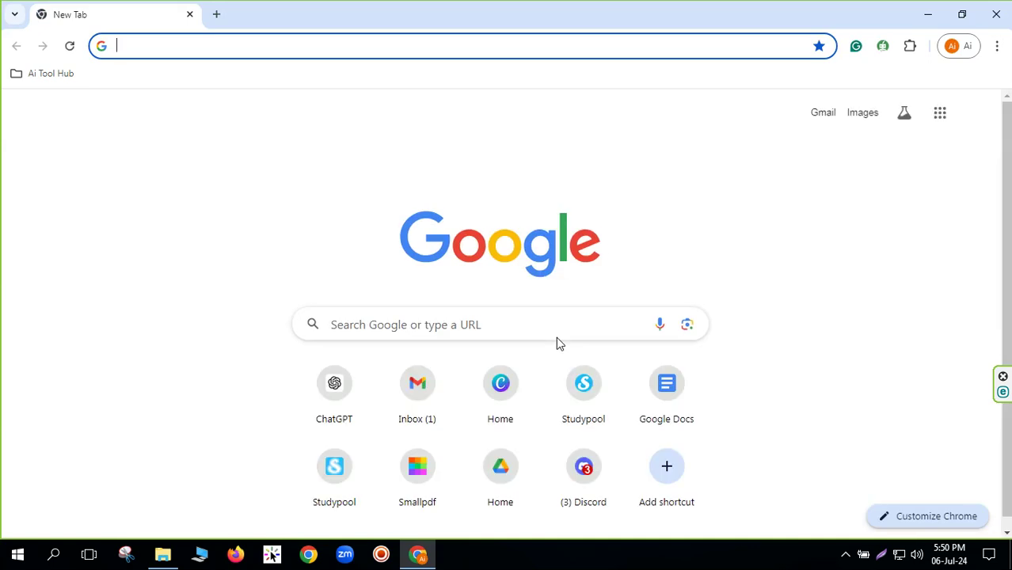
Step: Go to Google Drive from the new tab page and open the Ai Tool Hub spreadsheet
left_click(50, 77)
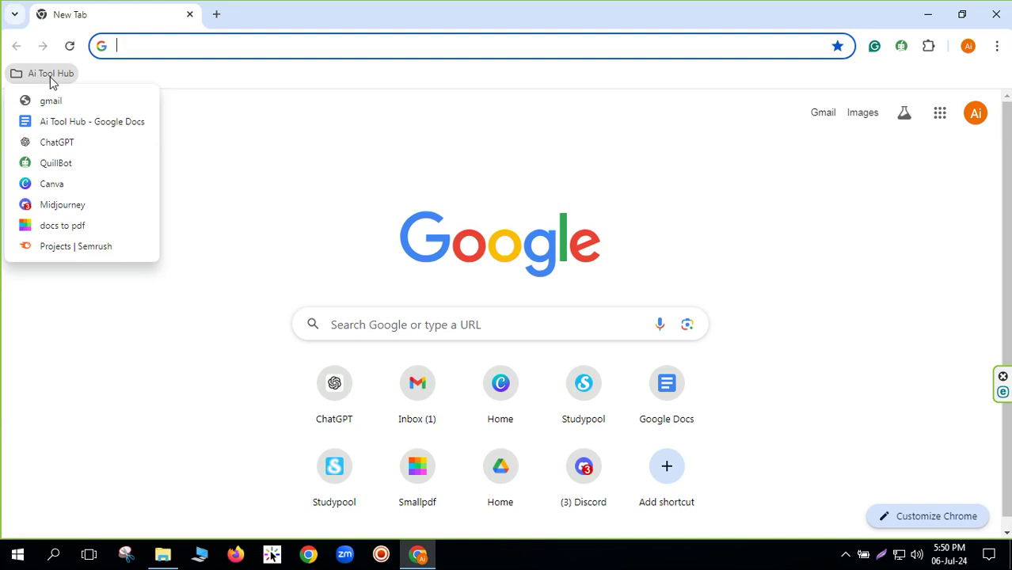
left_click(145, 49)
left_click(940, 113)
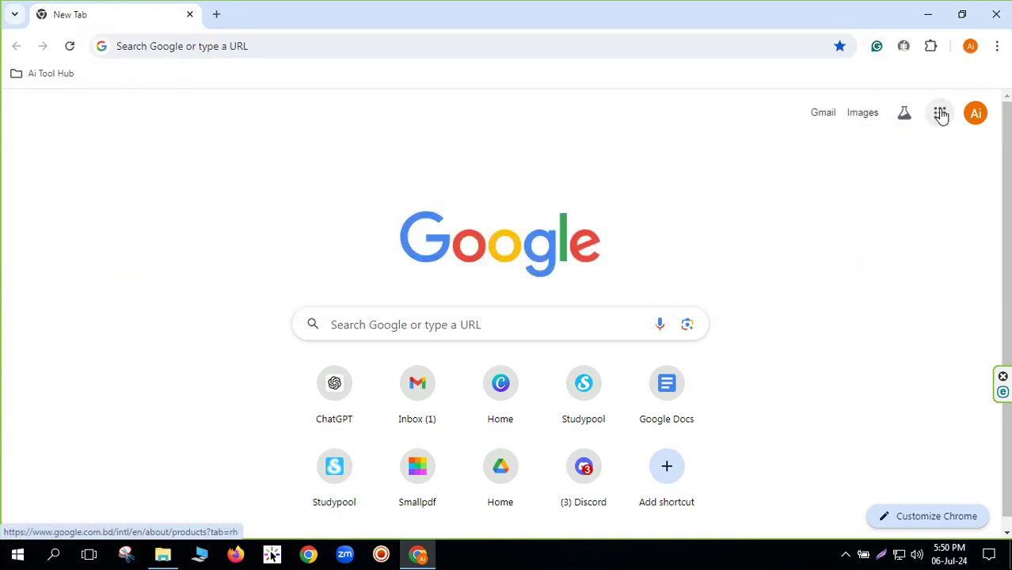
left_click(794, 412)
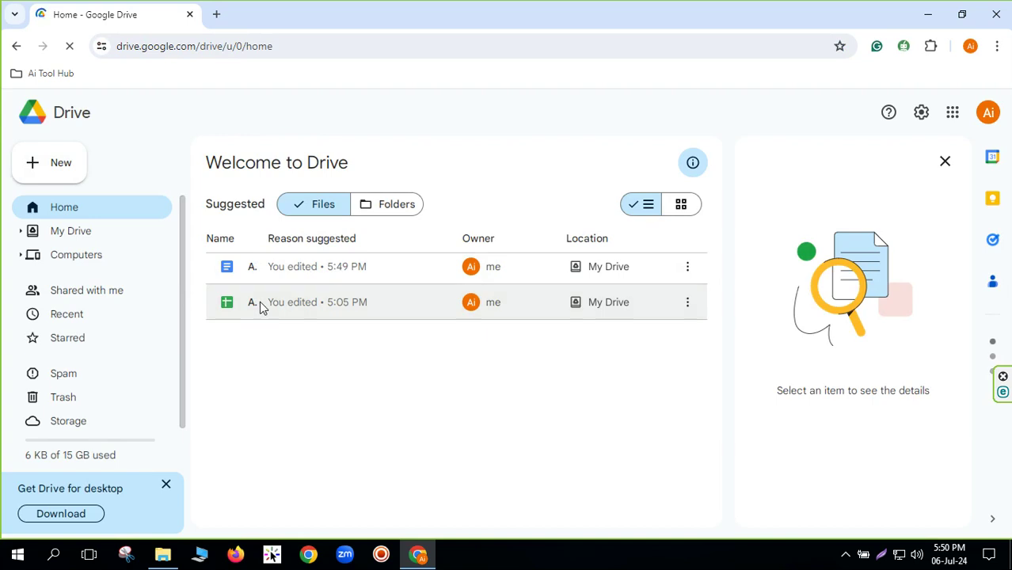
double_click(261, 307)
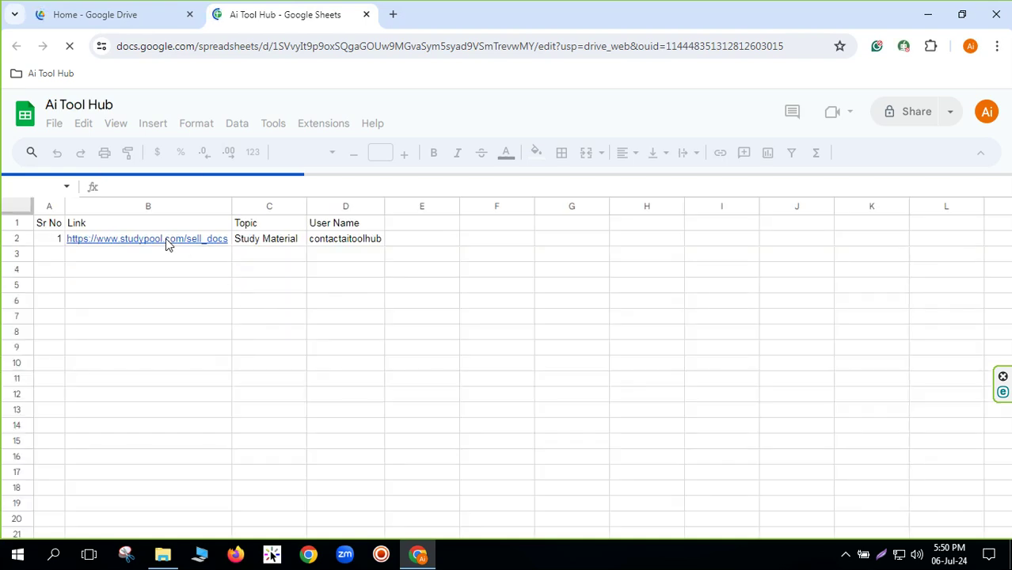
Step: Copy the Studypool sell_docs link from cell B2 and open it in a new browser tab
triple_click(165, 245)
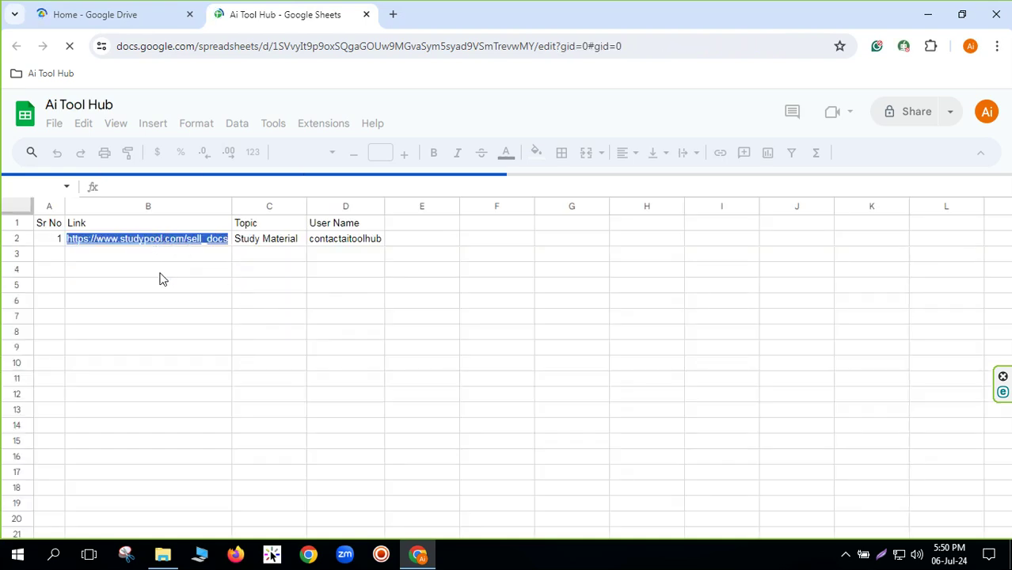
triple_click(156, 239)
key("ctrl+c")
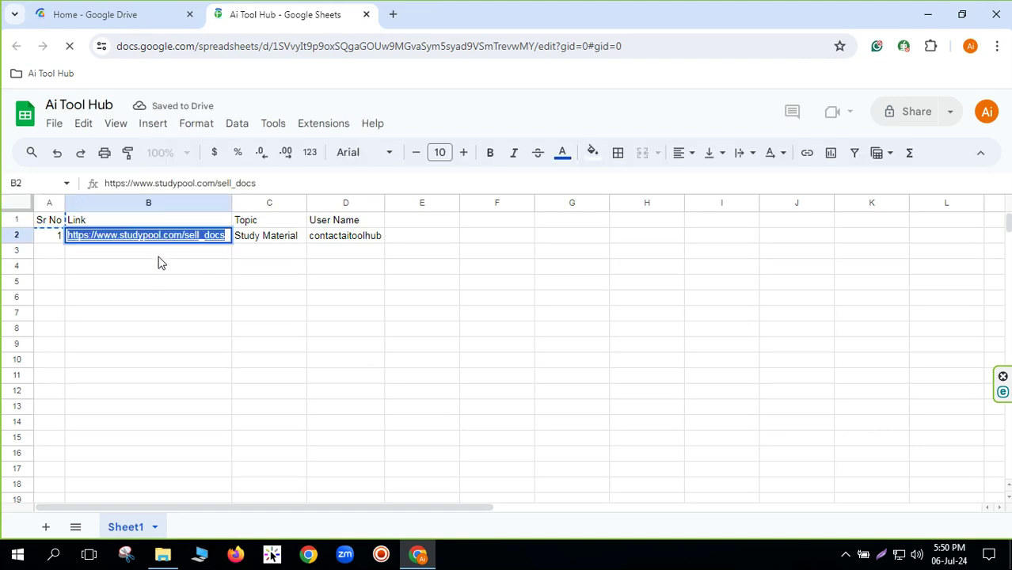
left_click(392, 14)
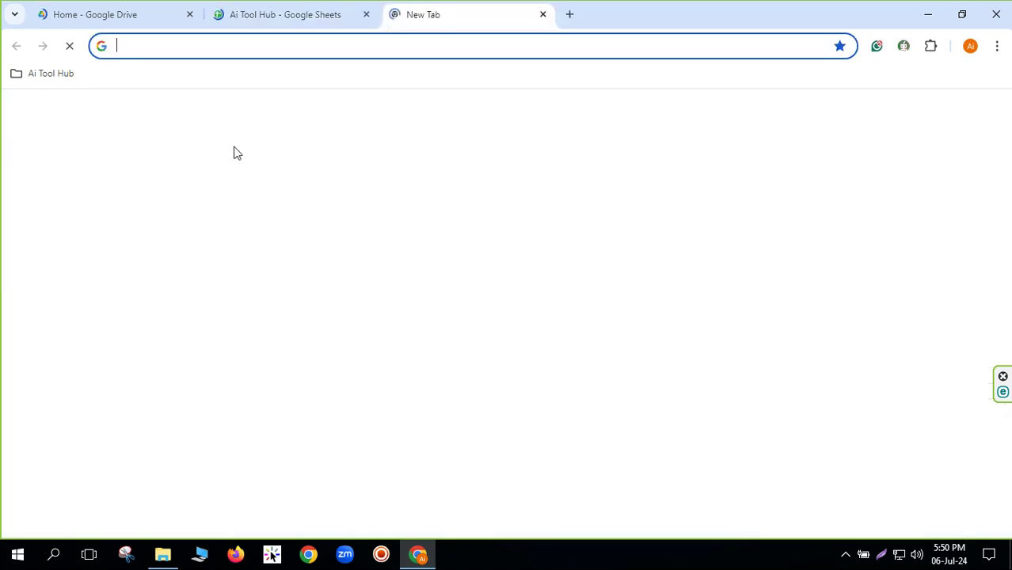
key("ctrl+v")
key("Return")
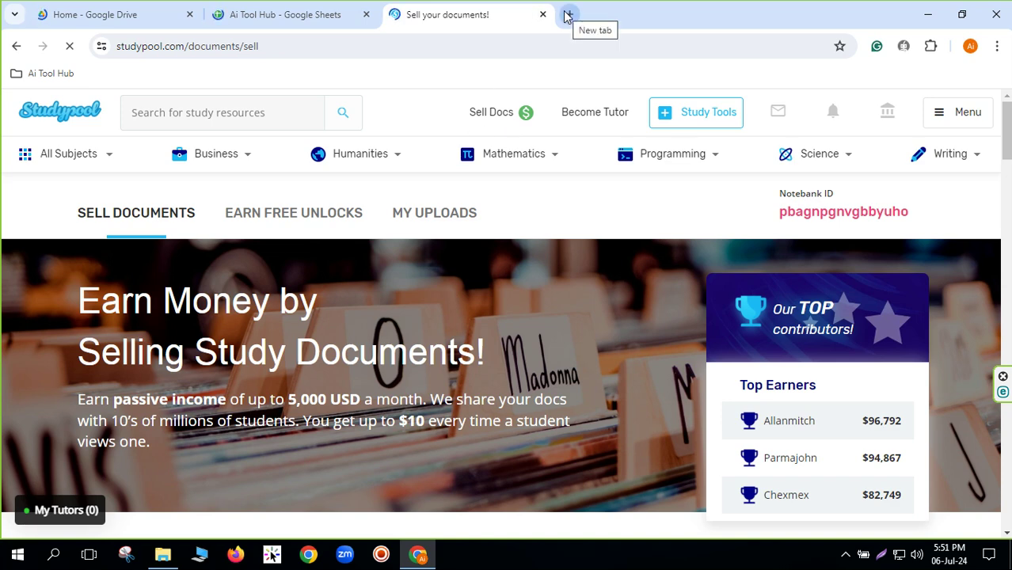
Step: Open the Ai Tool Hub document from Drive in its own tab and return to the Studypool page
left_click(120, 24)
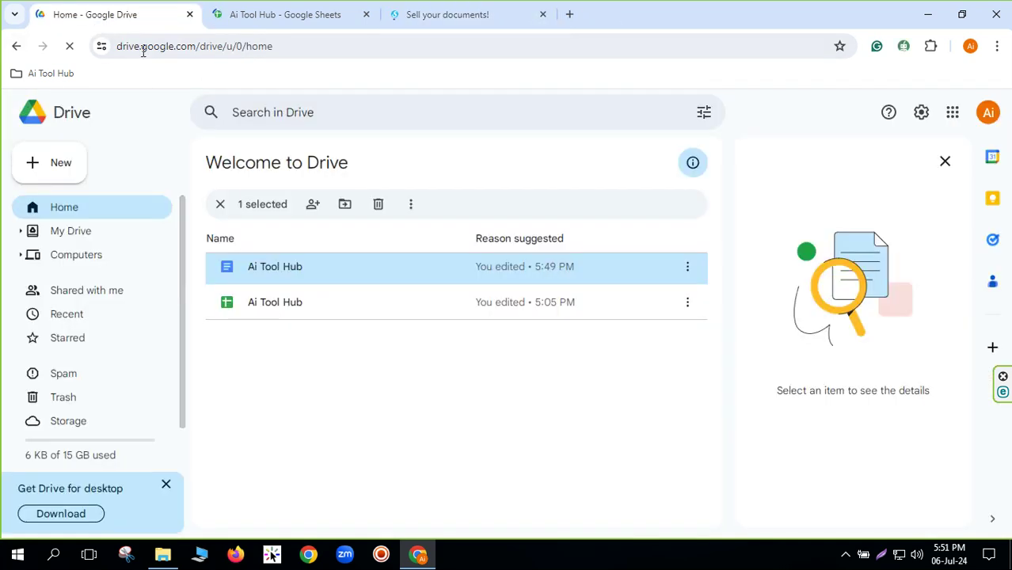
double_click(255, 267)
left_click(646, 19)
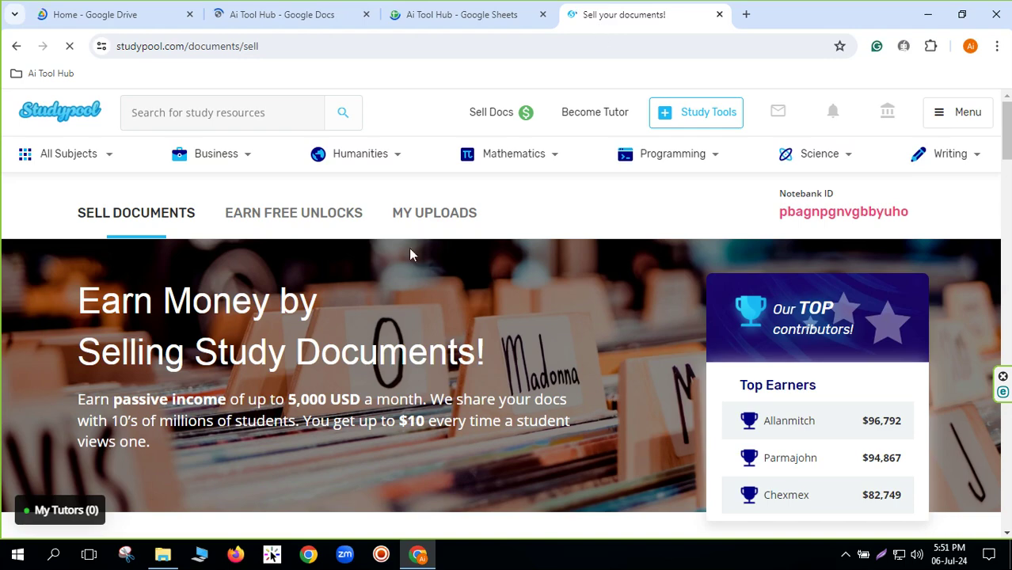
Step: Look through Studypool's sell documents page, including the Writing and Science subject lists and the file upload area
scroll(499, 306, "down", 2)
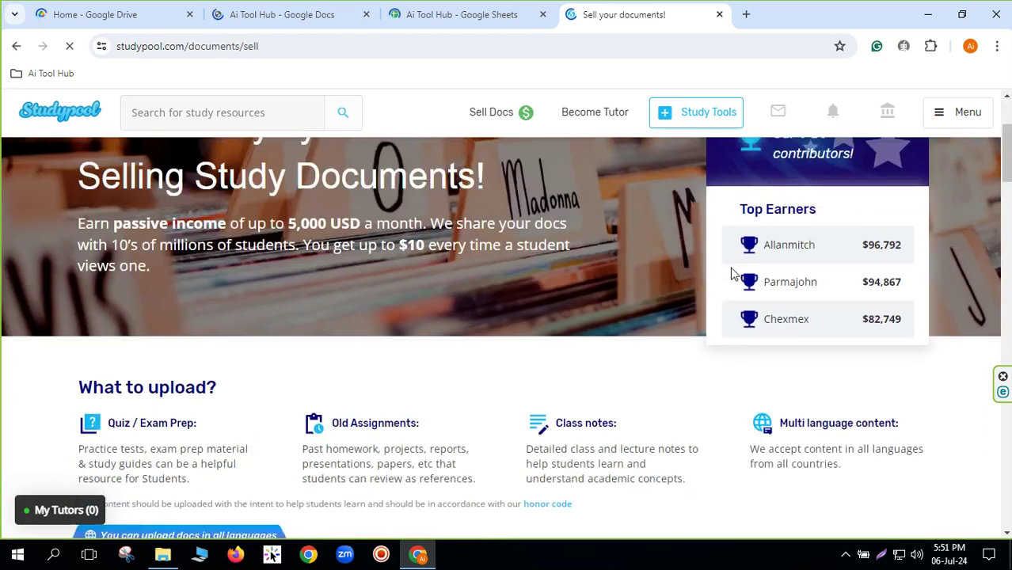
scroll(730, 267, "up", 2)
mouse_move(979, 158)
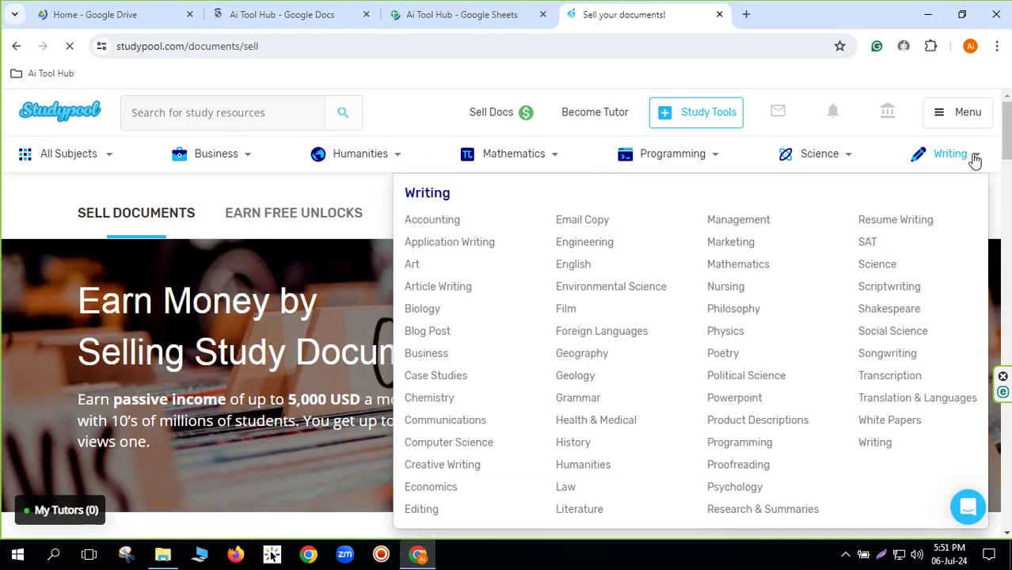
mouse_move(847, 157)
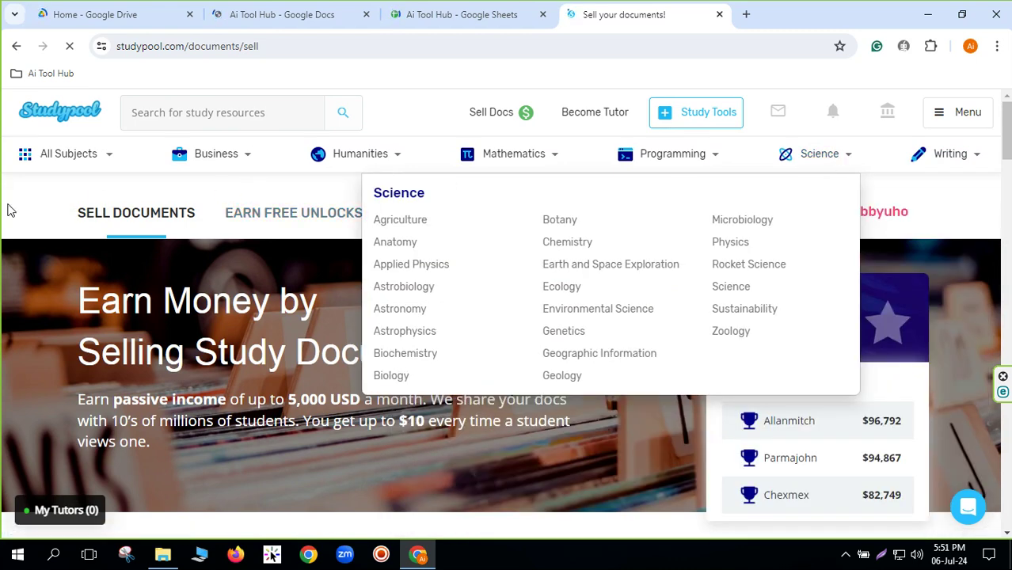
scroll(331, 358, "down", 4)
scroll(384, 413, "down", 5)
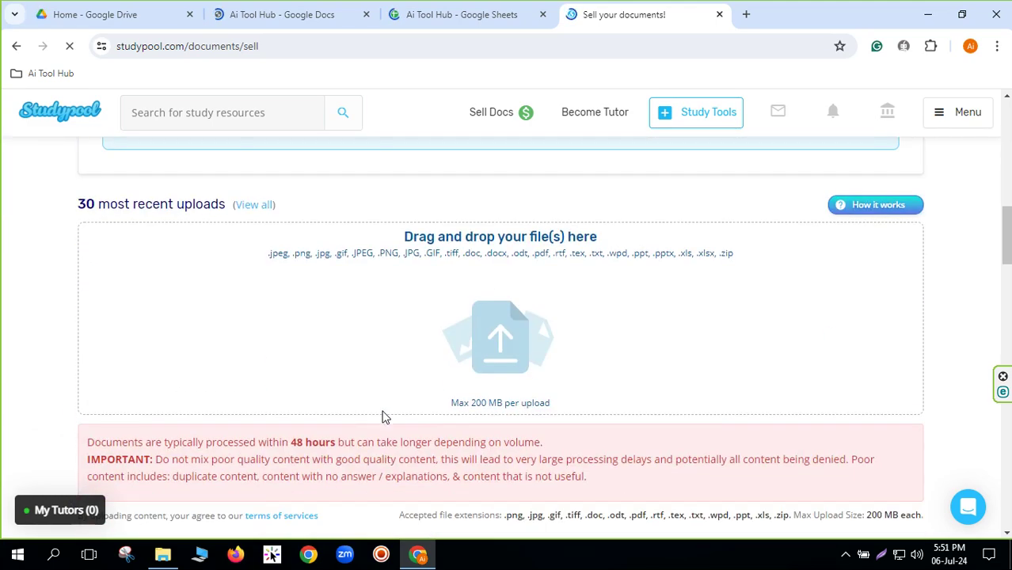
scroll(384, 413, "up", 10)
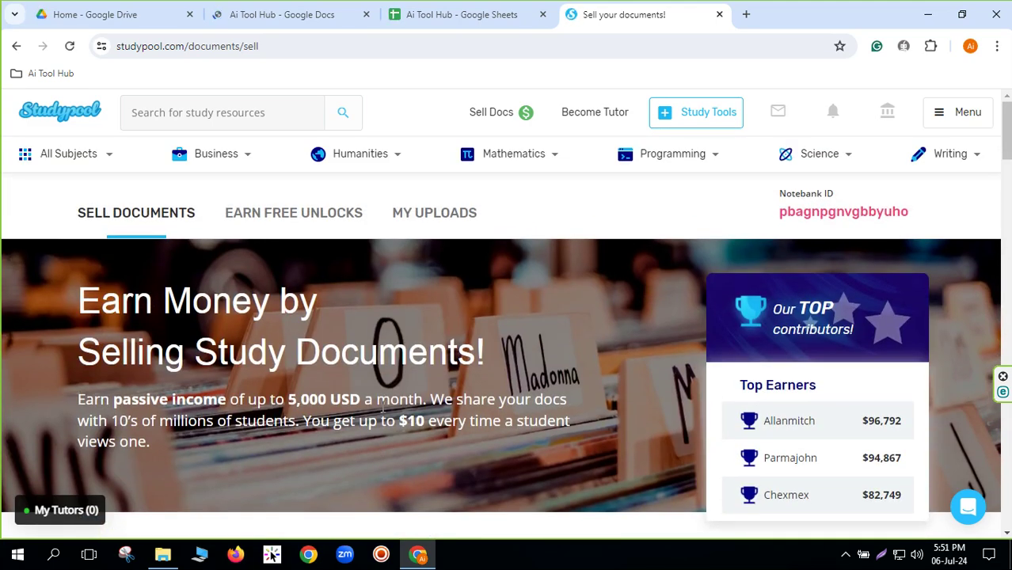
Step: Try to copy the title "Innovative Green Chemistry for Environmentally Friendly Manufacturing" from the Ai Tool Hub document
left_click(285, 16)
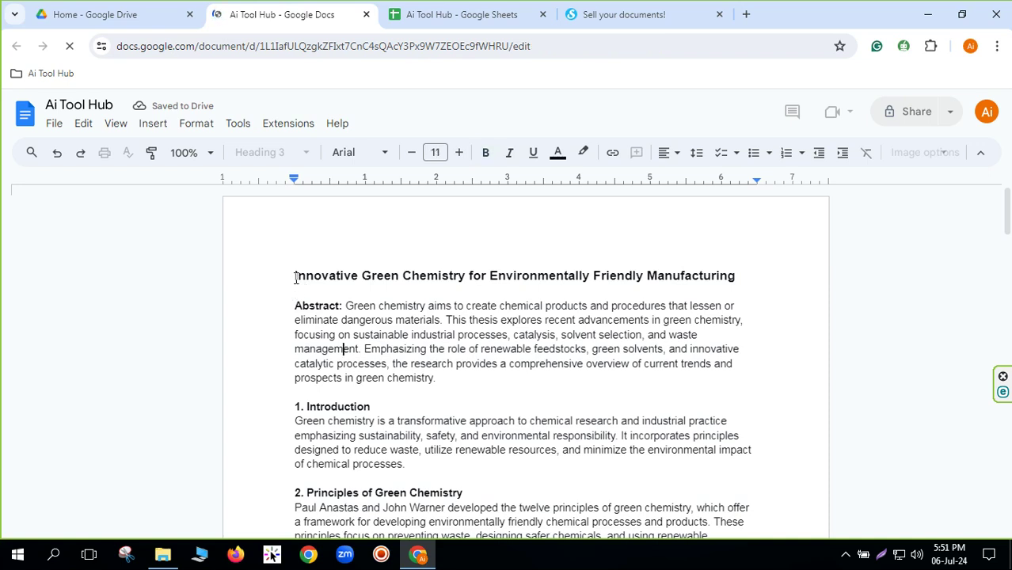
left_click_drag(294, 276, 497, 276)
left_click_drag(582, 276, 744, 273)
right_click(691, 282)
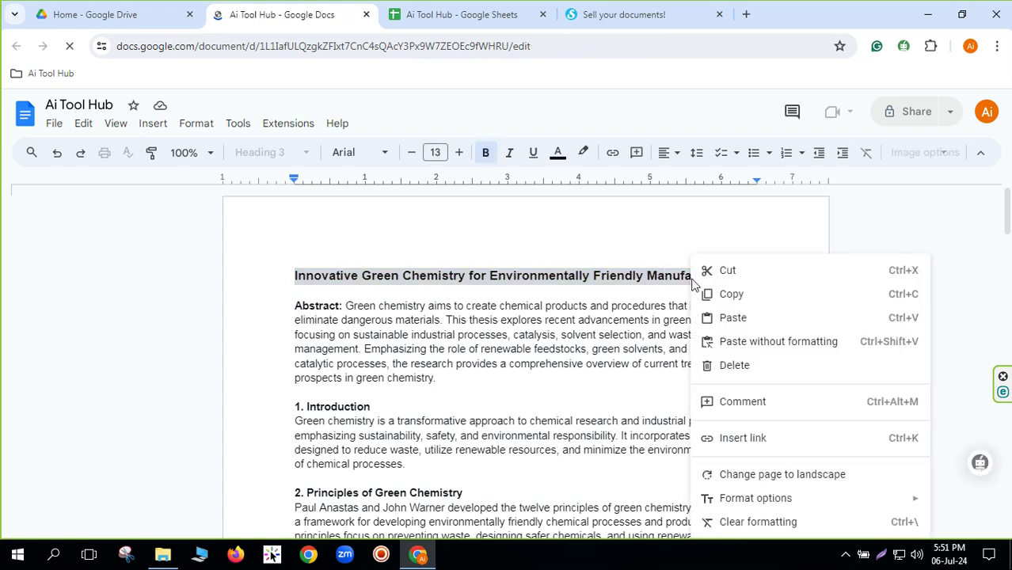
left_click(715, 292)
Step: Try to rename the desktop file Ai Tool Hub (1) with the thesis title from the clipboard
left_click(938, 15)
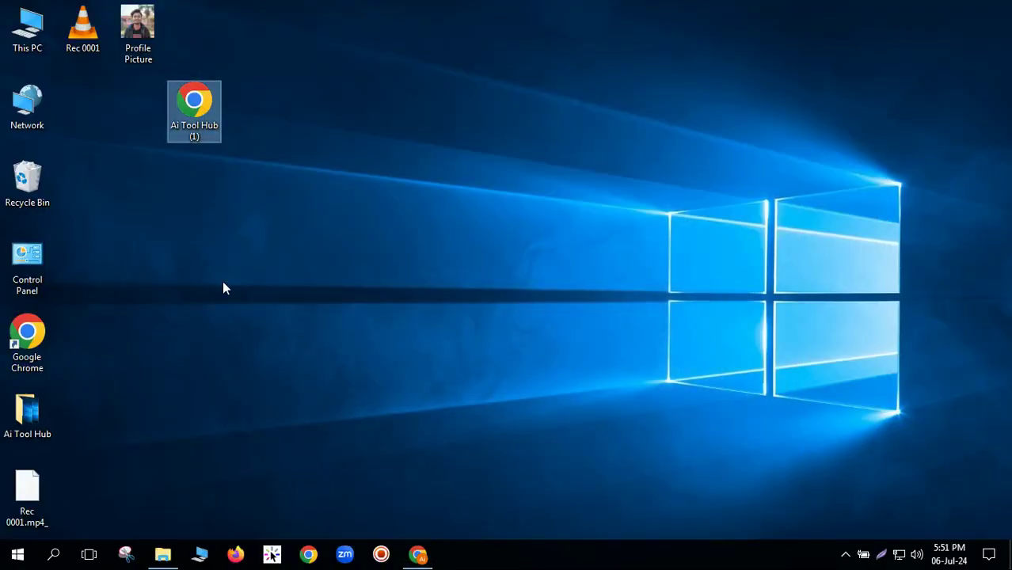
key("F2")
key("ctrl+v")
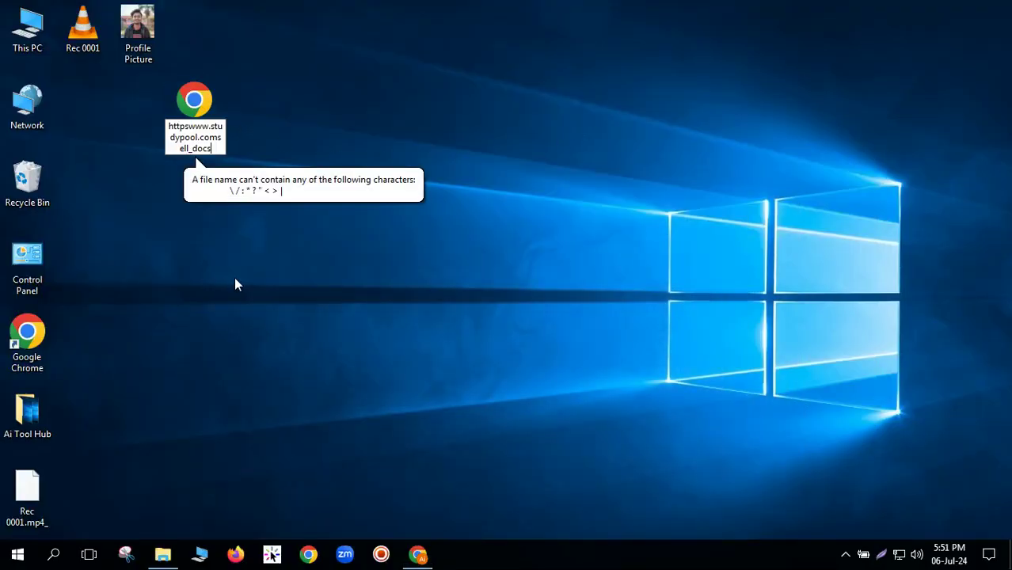
key("Return")
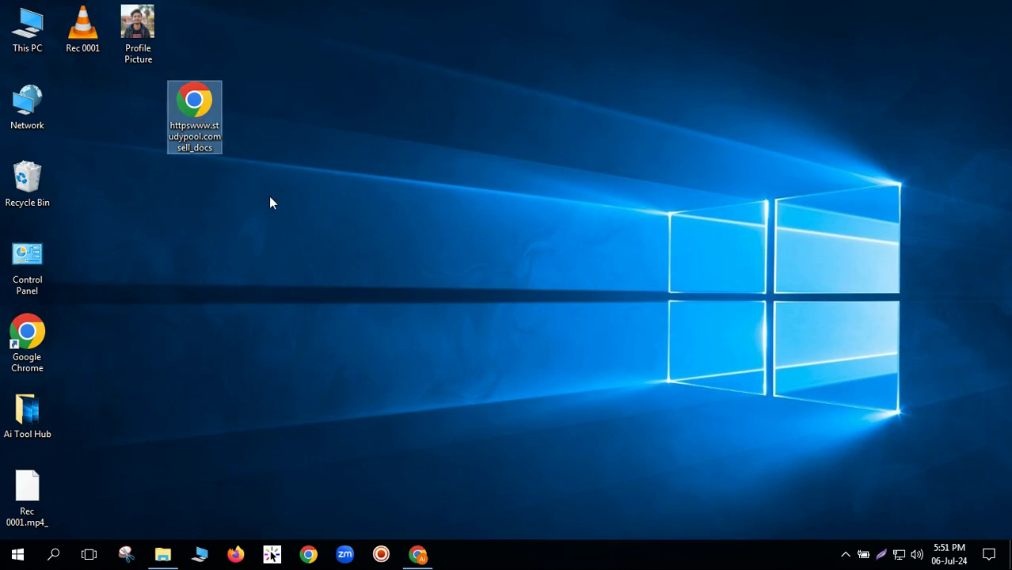
left_click(323, 227)
Step: Return to the Ai Tool Hub document, select the whole thesis title again and copy it
left_click(419, 553)
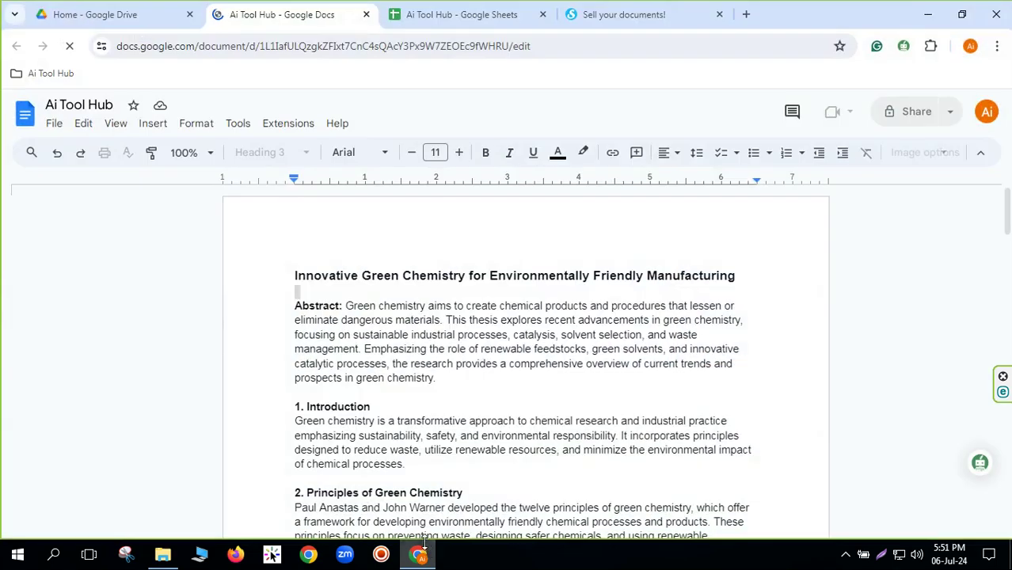
left_click(314, 275)
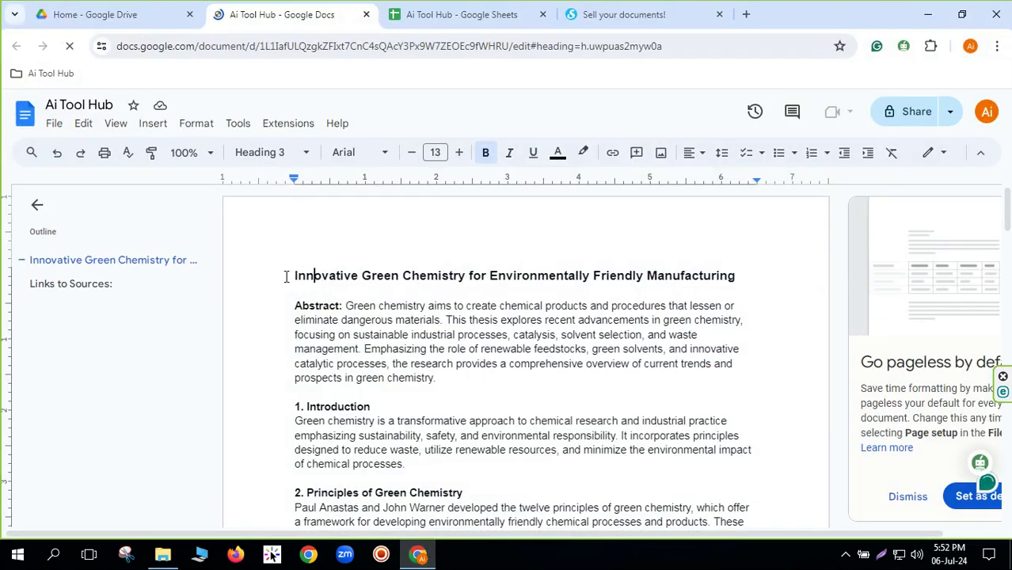
left_click_drag(426, 276, 295, 276)
left_click(333, 306)
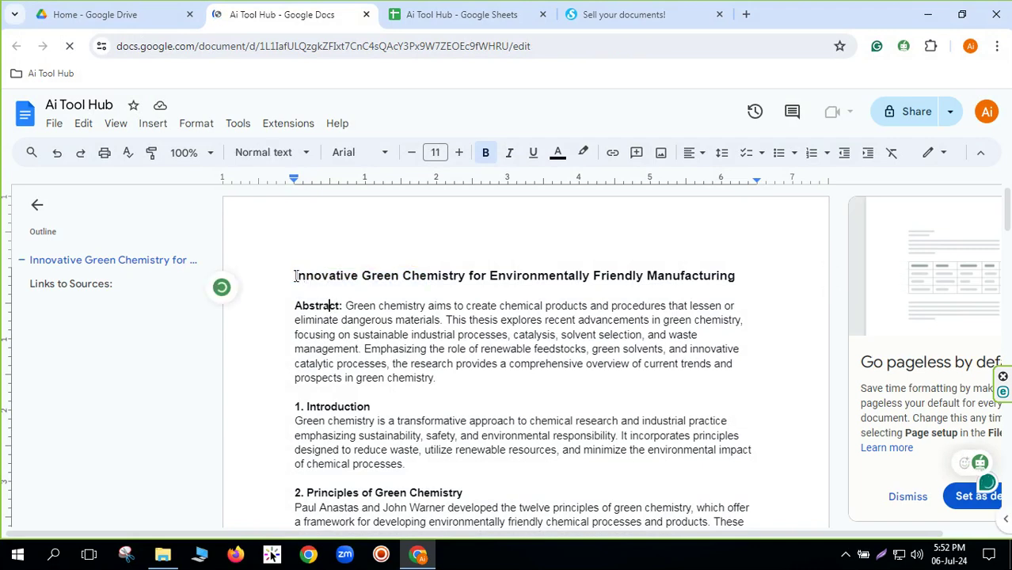
left_click(488, 277, "shift")
left_click(749, 274, "shift")
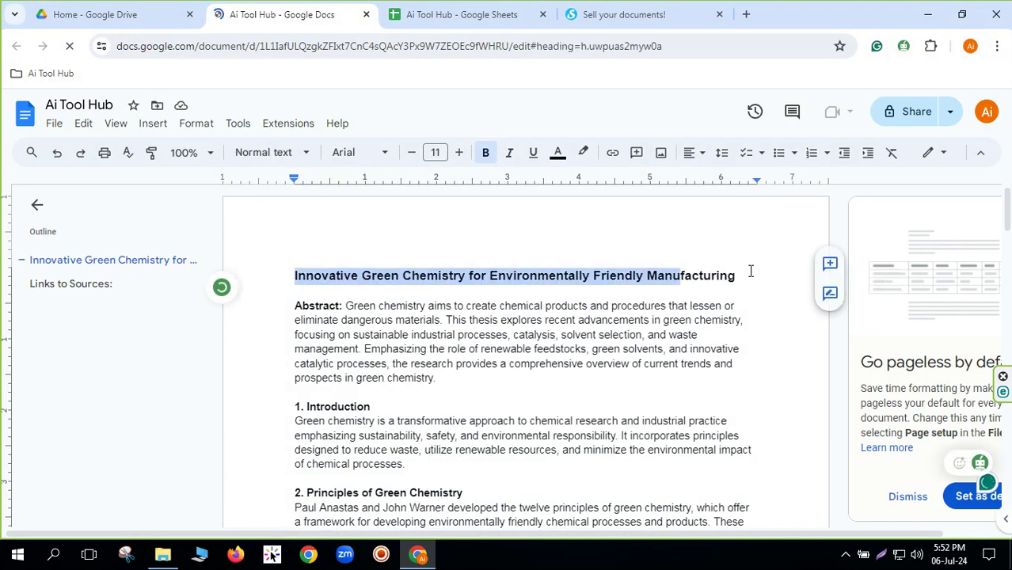
right_click(677, 277)
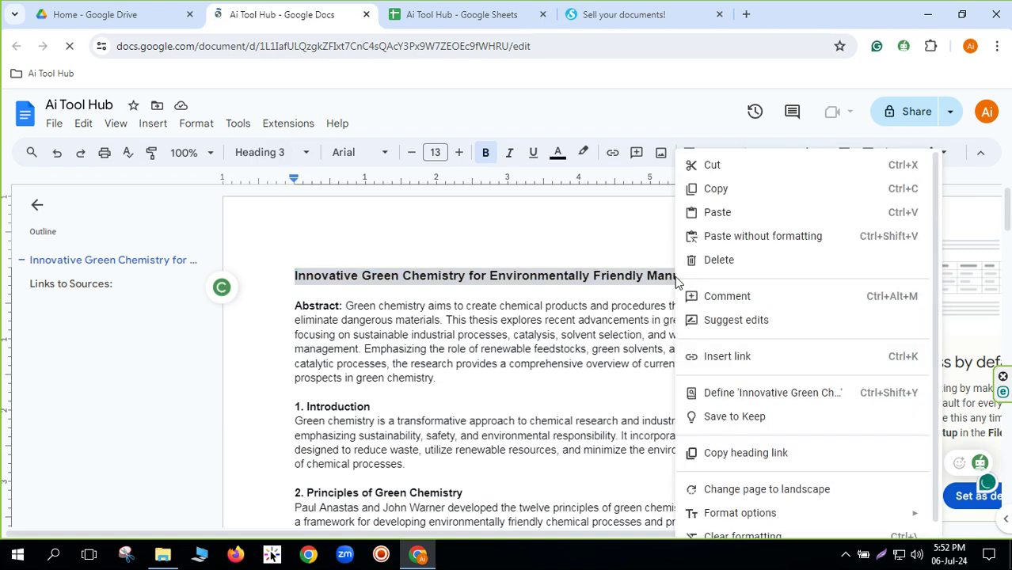
left_click(691, 214)
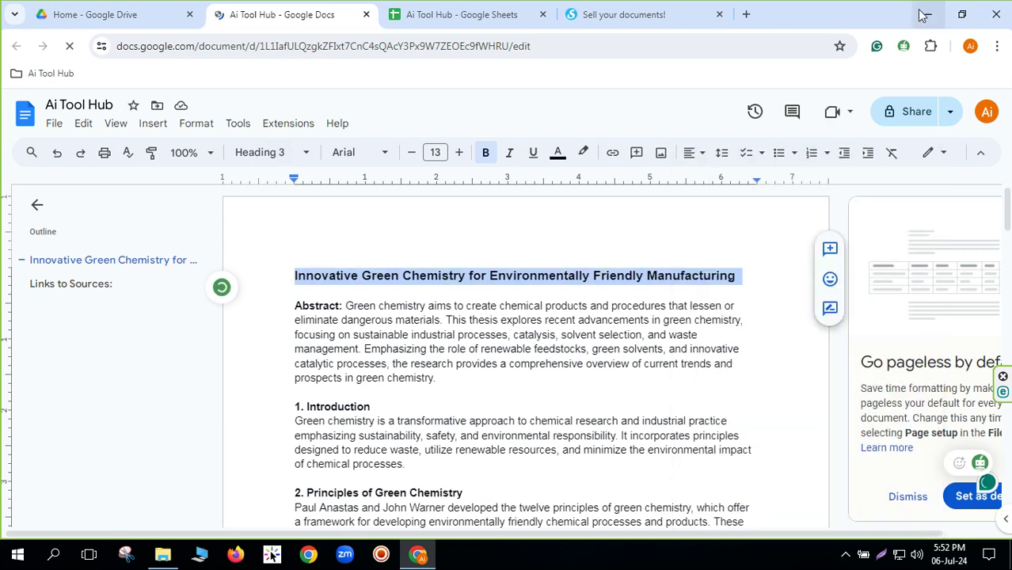
Step: Try to rename the desktop file httpswww.studypool.comsell_docs with the copied full thesis title
left_click(927, 15)
left_click(198, 127)
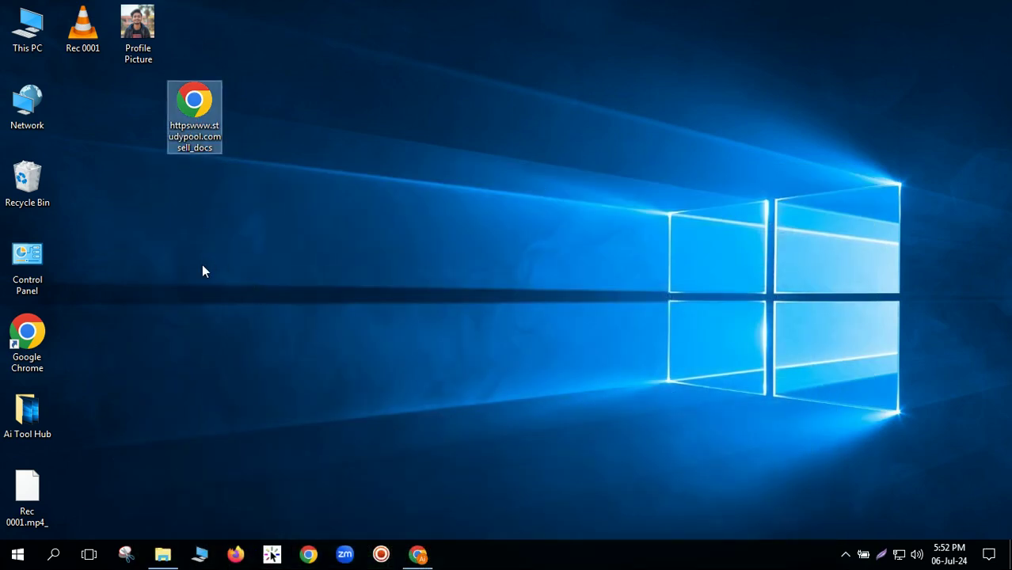
key("F2")
key("ctrl+v")
key("Return")
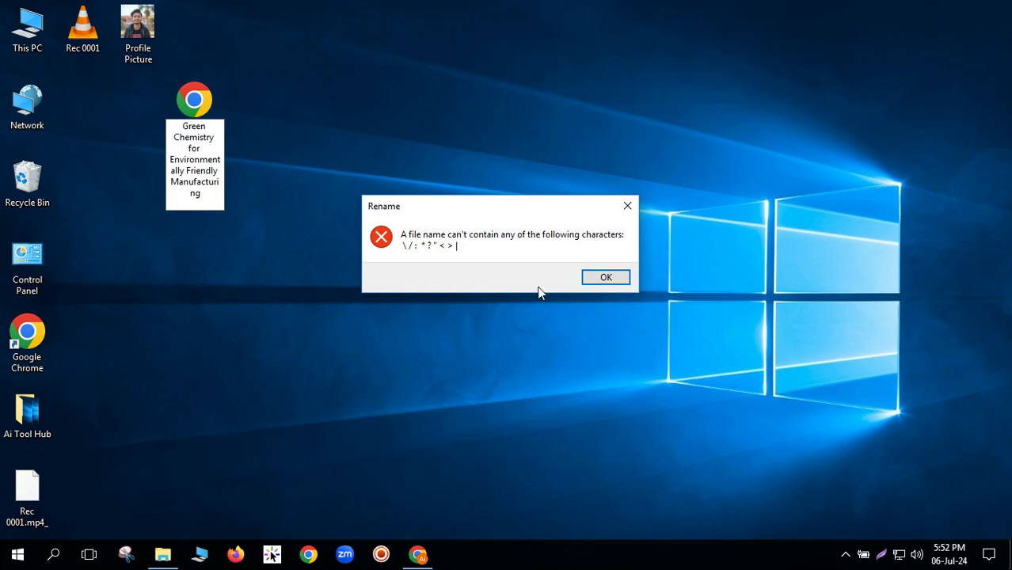
left_click(616, 278)
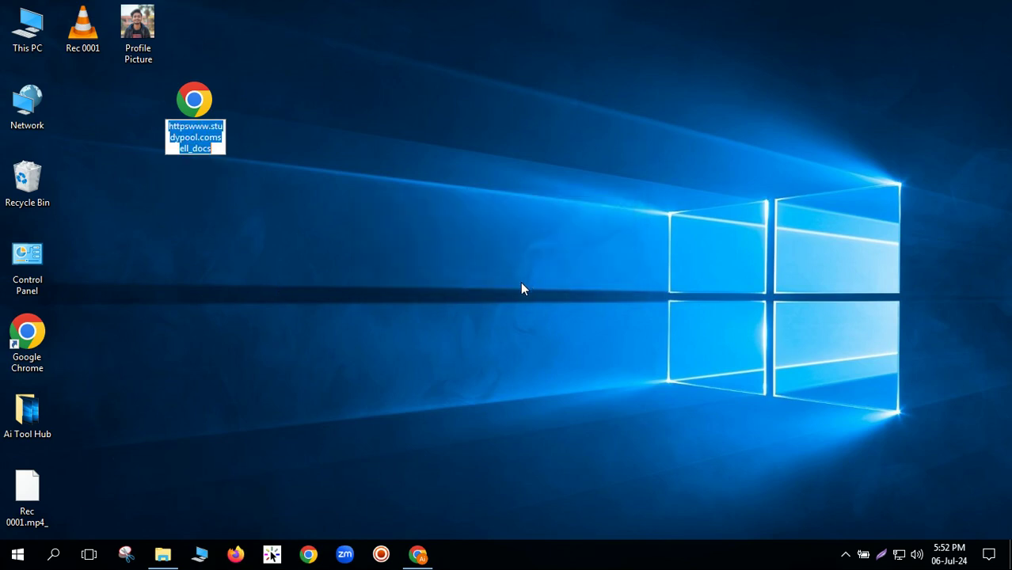
Step: Return to the Ai Tool Hub document and copy only the words "Innovative Green Chemistry" from the thesis title
left_click(418, 554)
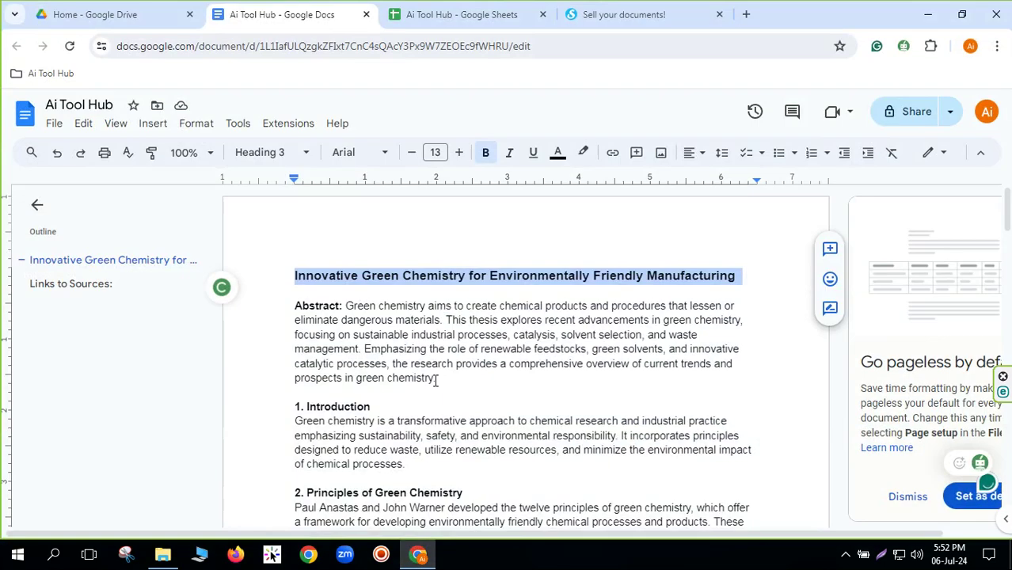
left_click(364, 279)
left_click(465, 277)
key("shift+Left")
key("shift+Left")
key("shift+Left")
key("shift+Left")
key("shift+Left")
key("shift+Left")
key("shift+Left")
key("shift+Left")
key("shift+Left")
key("shift+Left")
key("shift+Left")
key("shift+Left")
key("shift+Left")
key("shift+Left")
key("shift+Left")
key("shift+Left")
key("shift+Left")
key("shift+Left")
key("shift+Left")
key("shift+Left")
key("shift+Left")
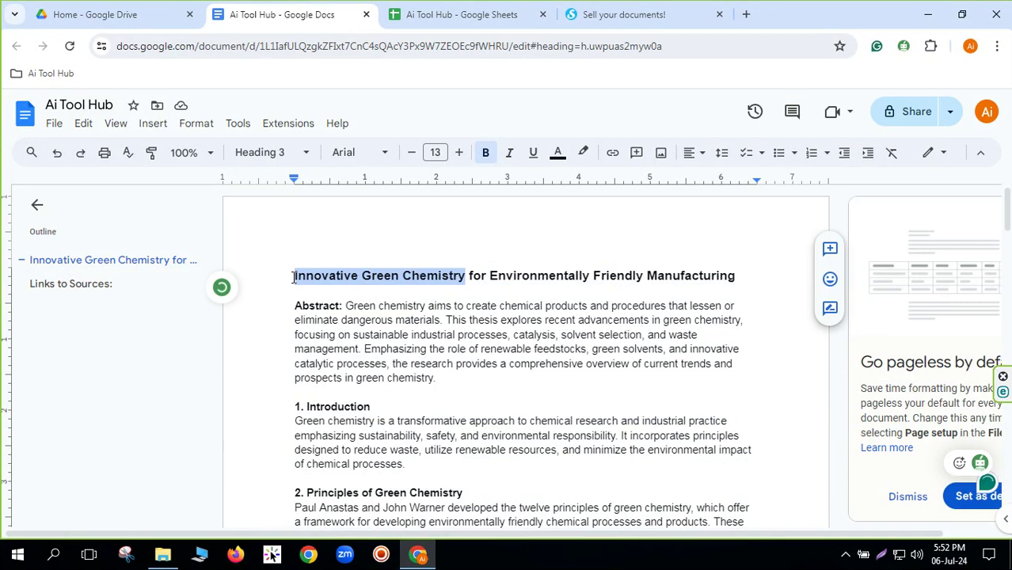
right_click(313, 281)
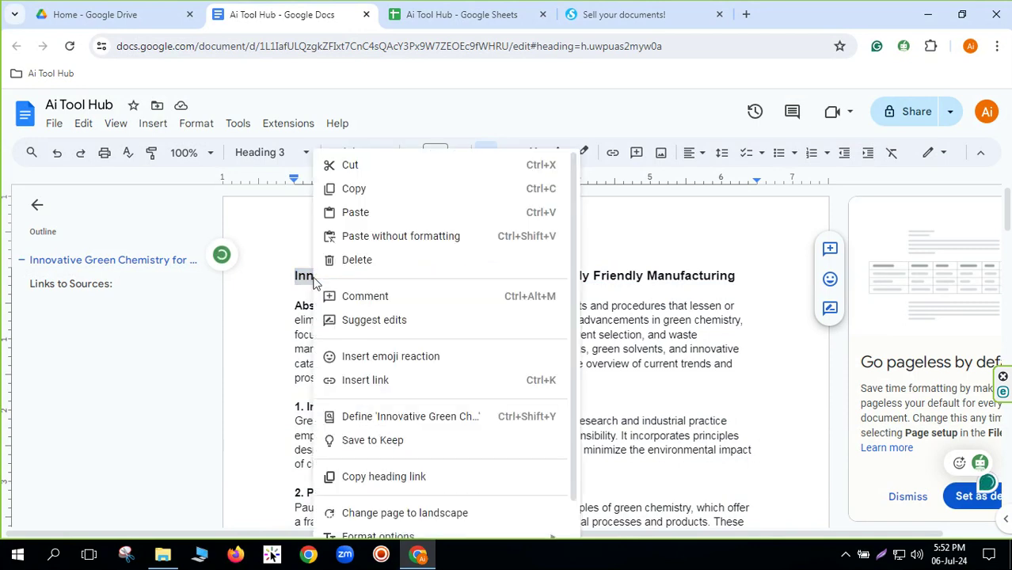
left_click(348, 190)
Step: Rename the desktop file httpswww.studypool.comsell_docs to "Innovative Green Chemistry" using the copied text
left_click(928, 14)
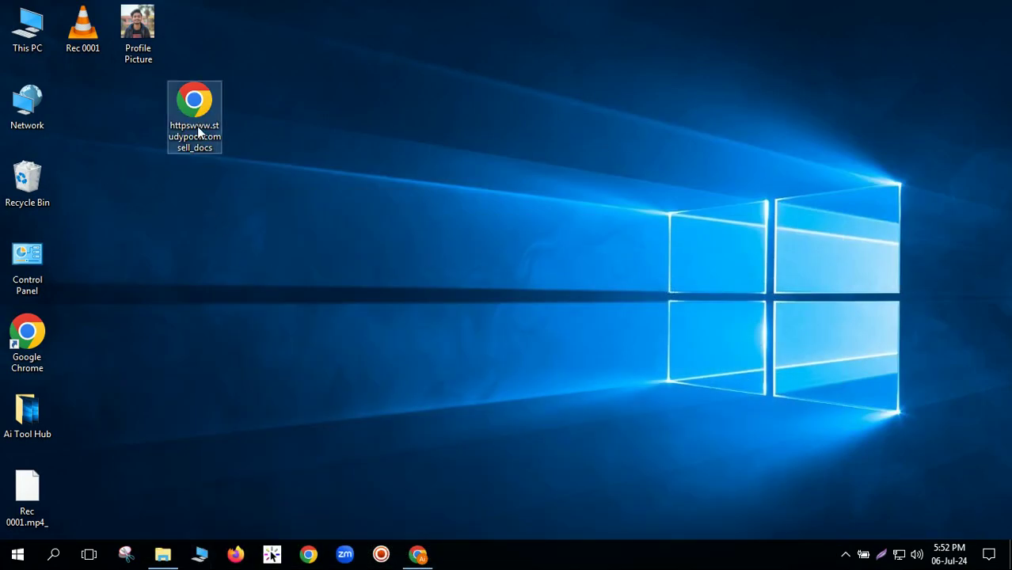
left_click(418, 554)
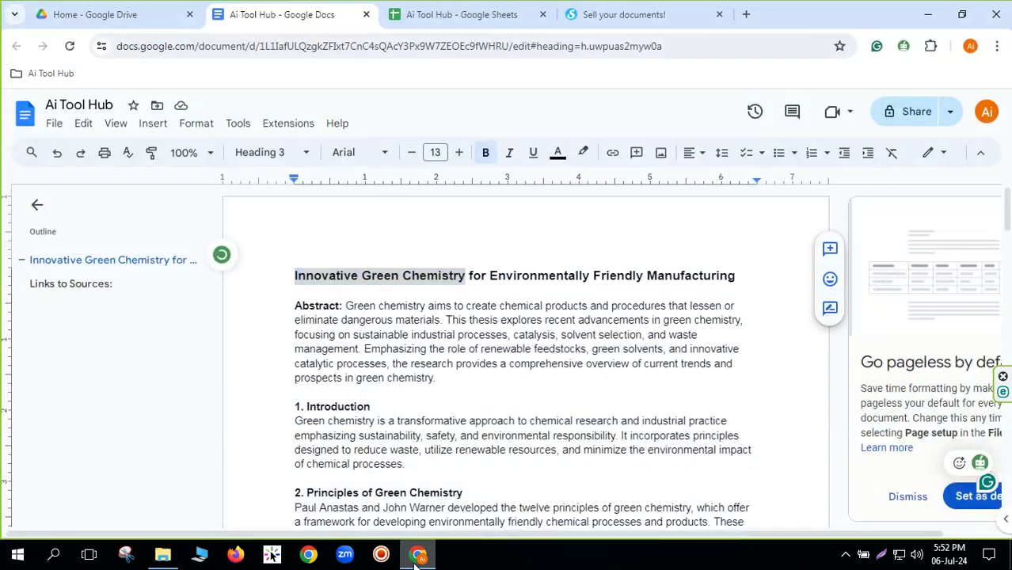
left_click(418, 554)
left_click(191, 151)
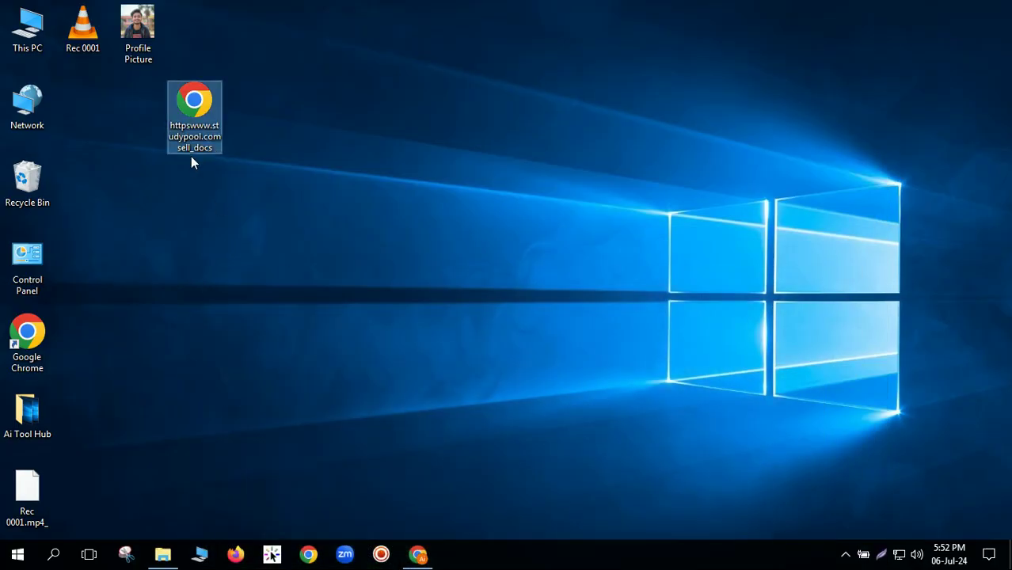
key("F2")
key("ctrl+v")
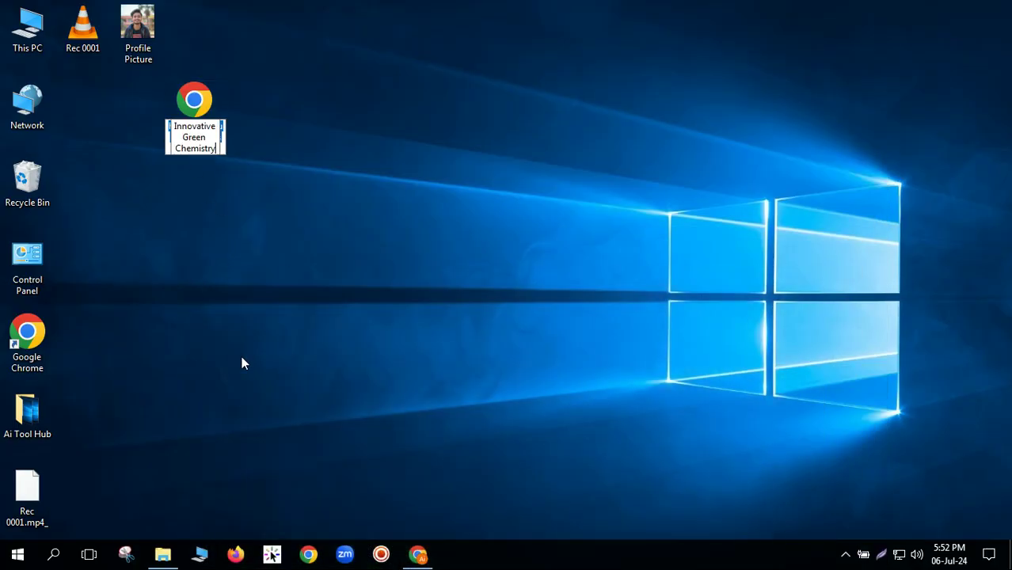
key("Return")
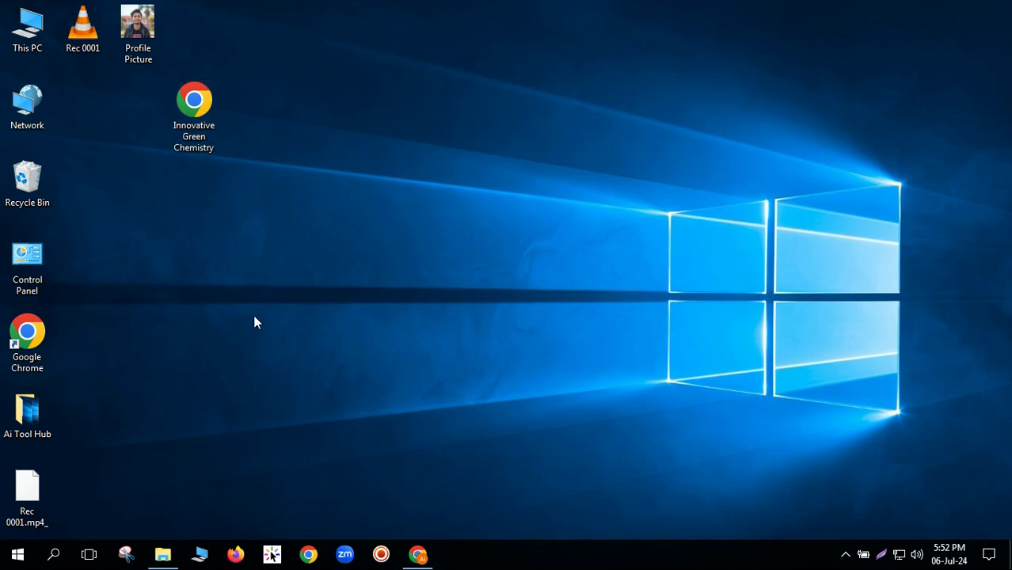
Step: Open the renamed Innovative Green Chemistry PDF, look through its pages and close it again
key("Return")
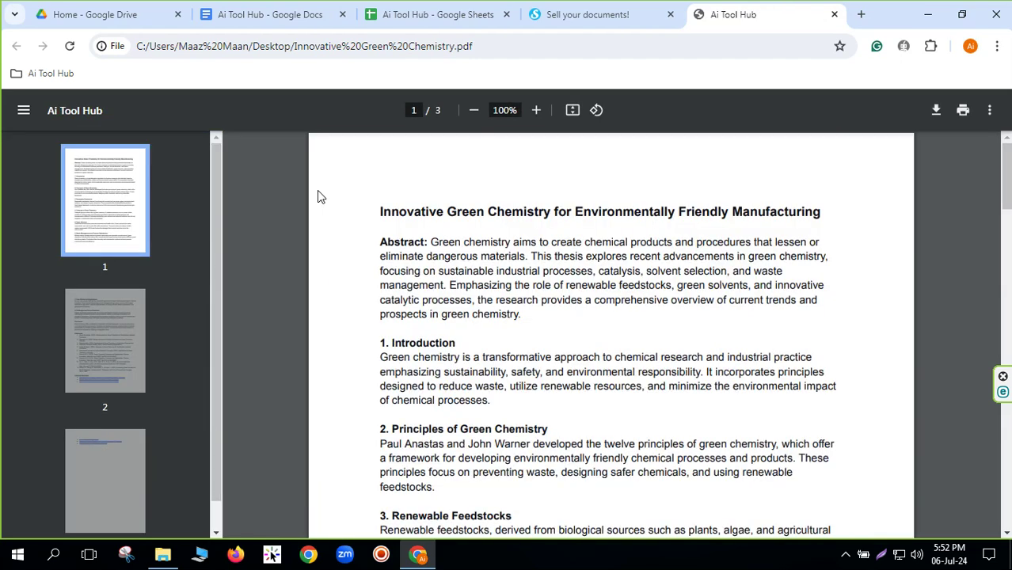
scroll(320, 196, "down", 20)
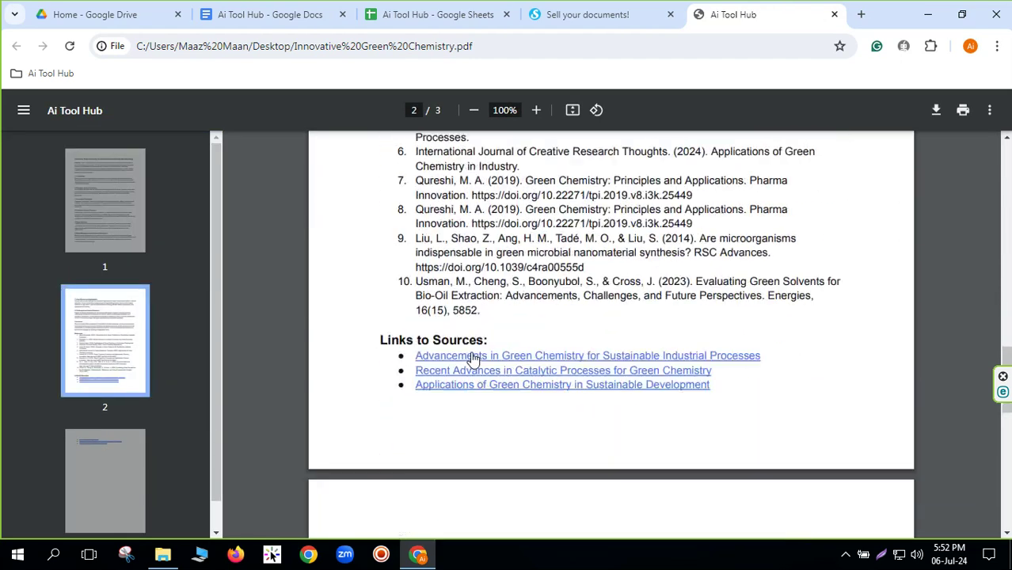
scroll(487, 372, "down", 3)
scroll(464, 341, "up", 15)
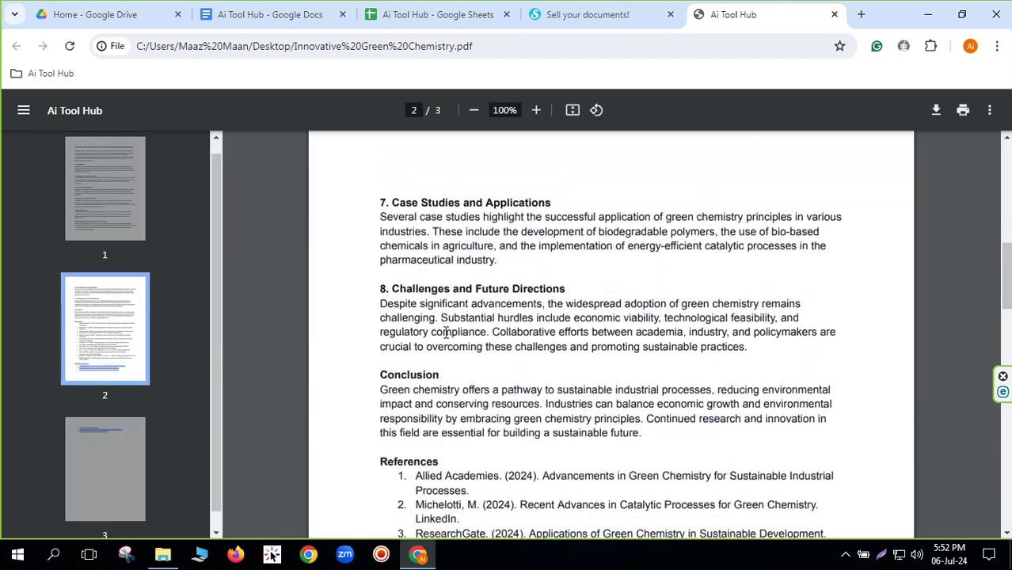
scroll(445, 333, "up", 5)
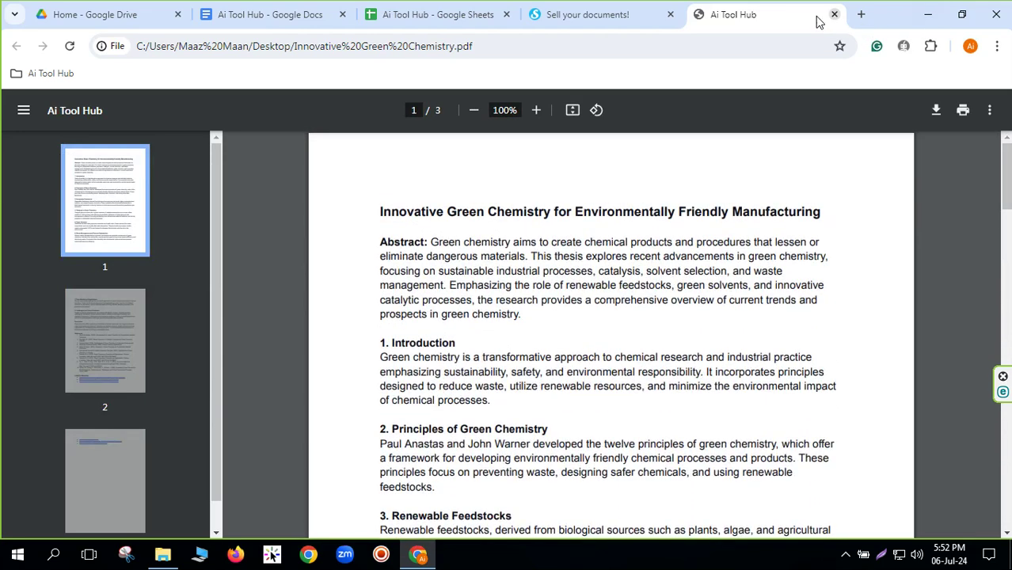
left_click(835, 14)
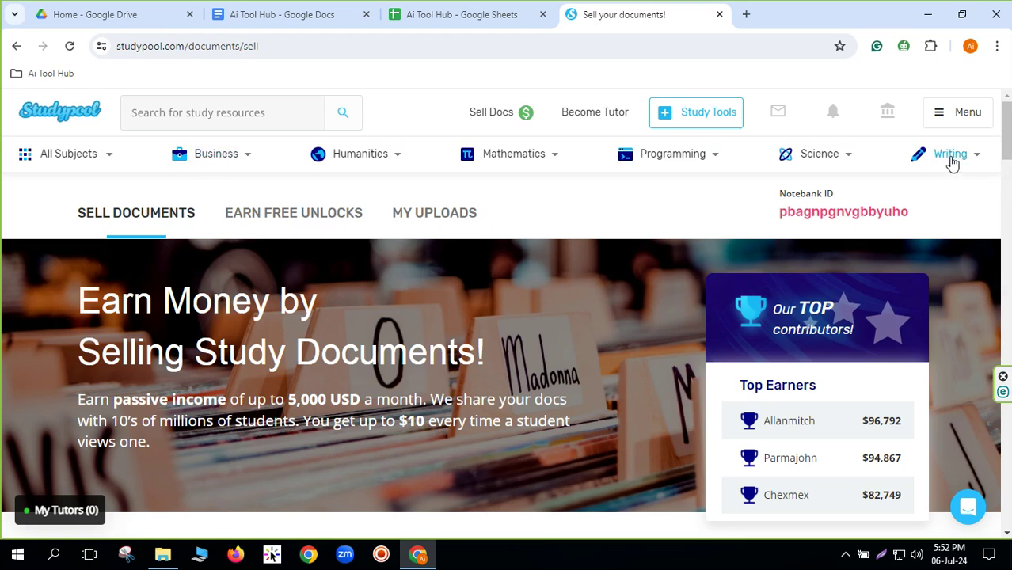
Step: Open the My Uploads section on Studypool and look through its notes and document list
left_click(695, 117)
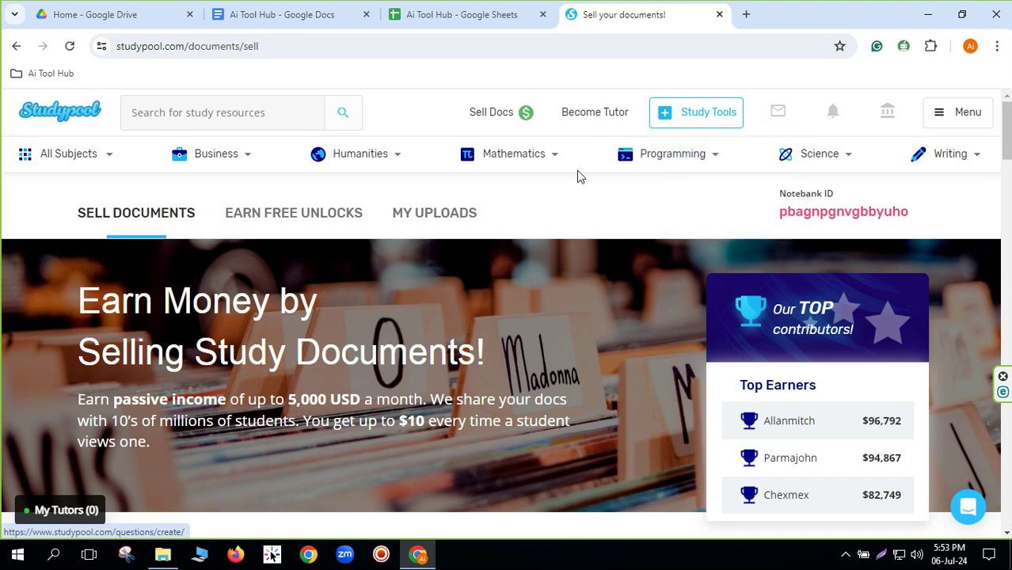
left_click(495, 117)
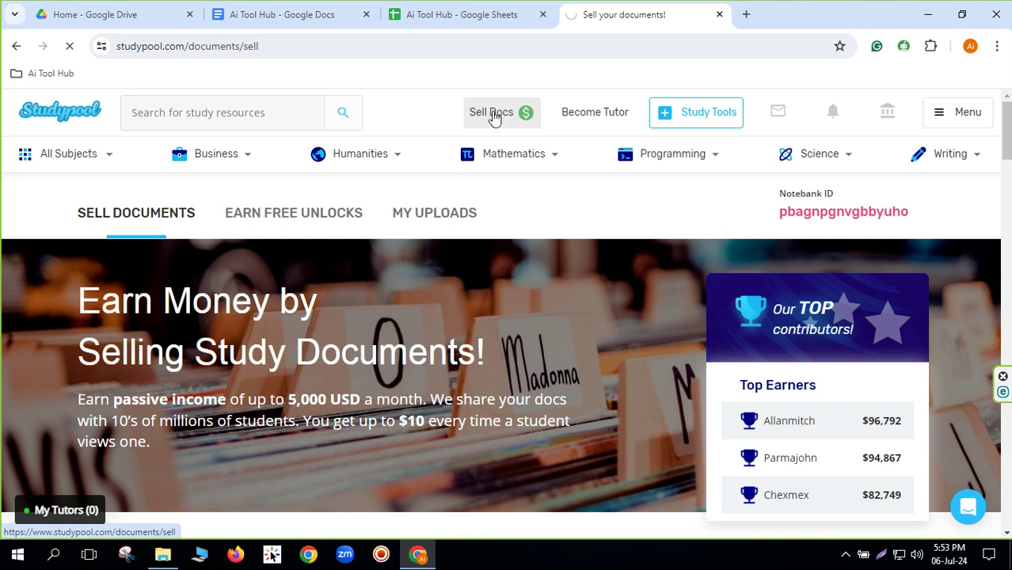
left_click(431, 216)
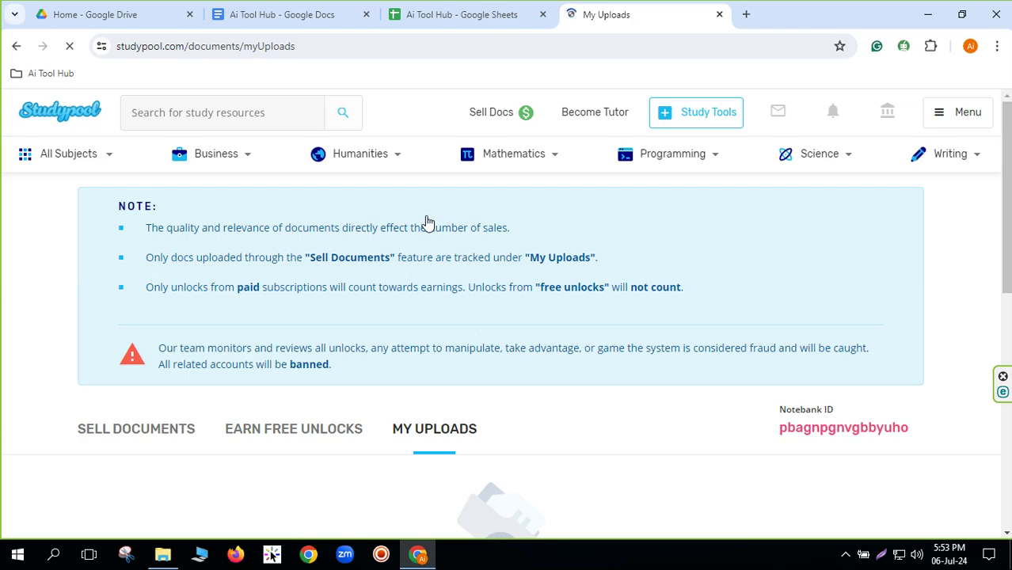
scroll(496, 457, "down", 5)
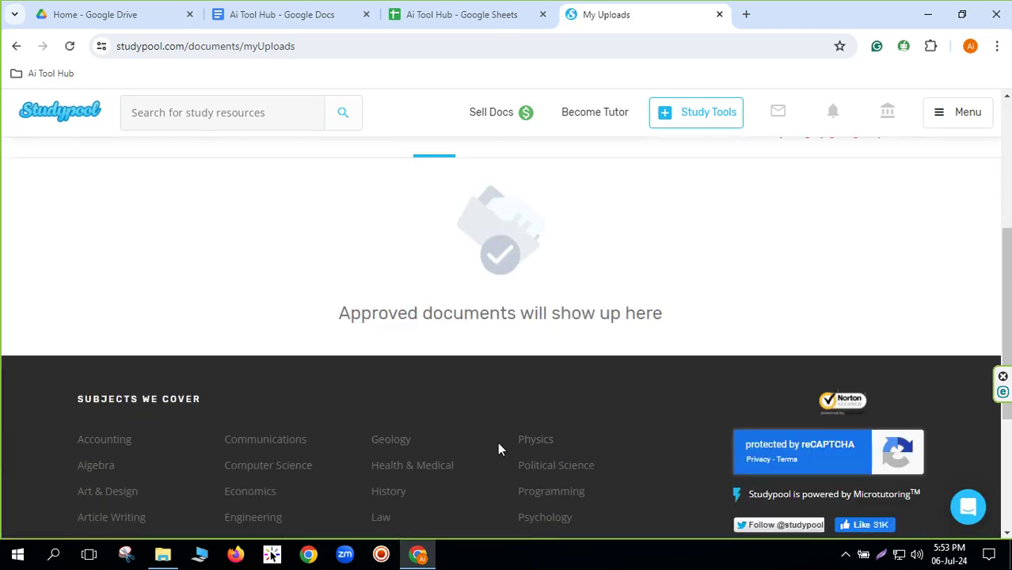
scroll(502, 455, "up", 5)
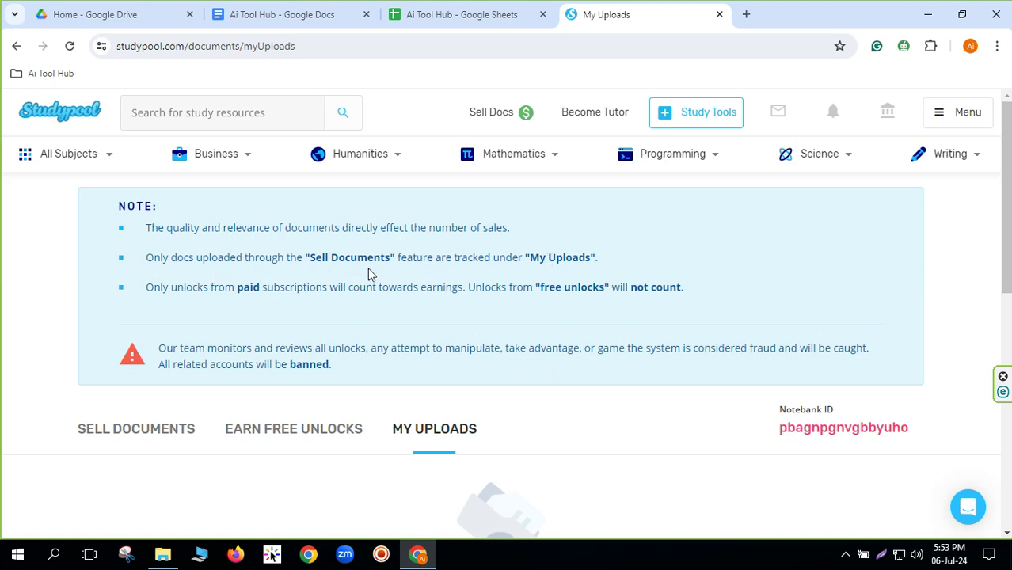
Step: Return to the Sell Docs page and review what to upload, the earnings per viewed document and the file upload area
left_click(500, 128)
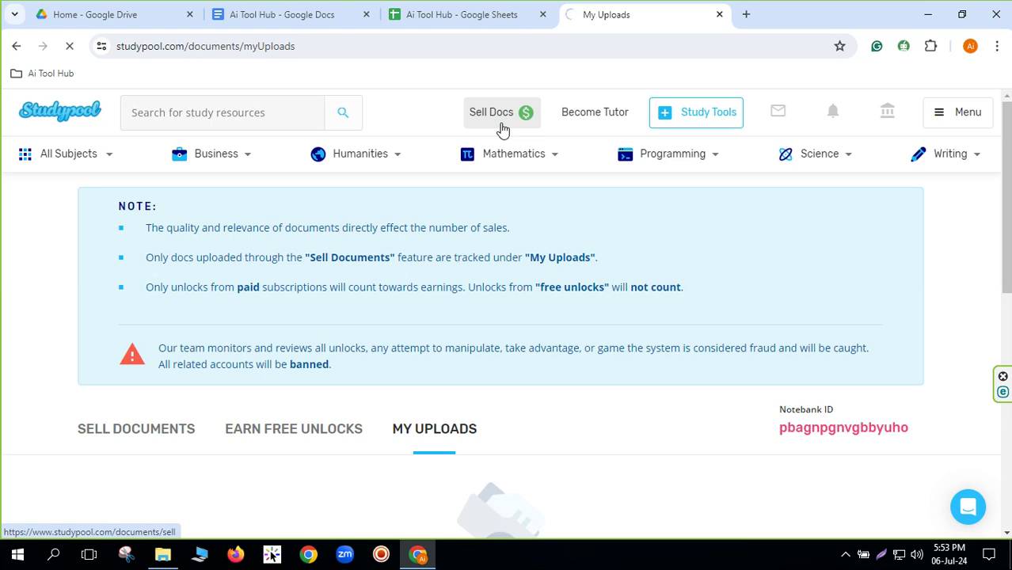
left_click(497, 113)
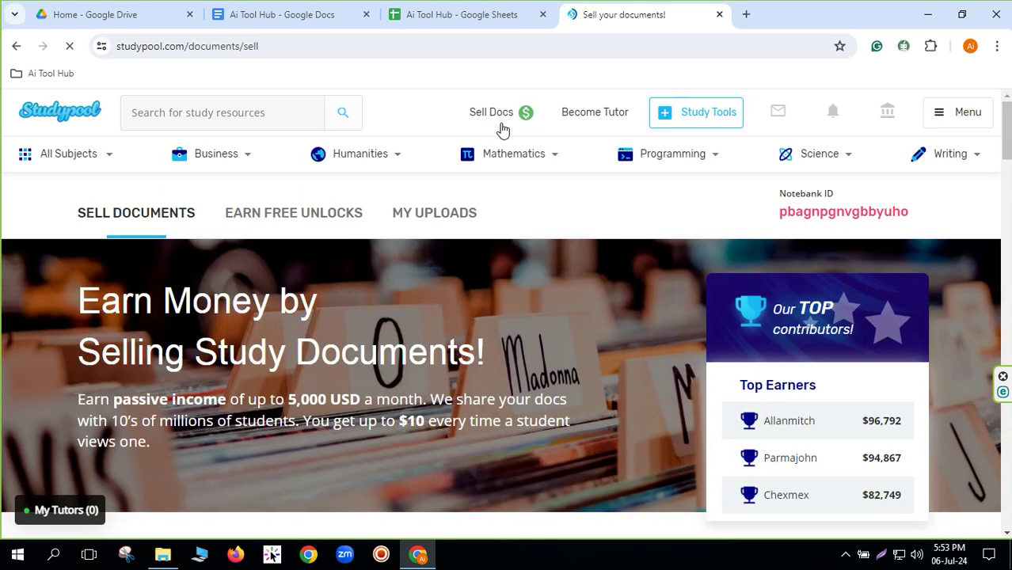
scroll(475, 380, "down", 3)
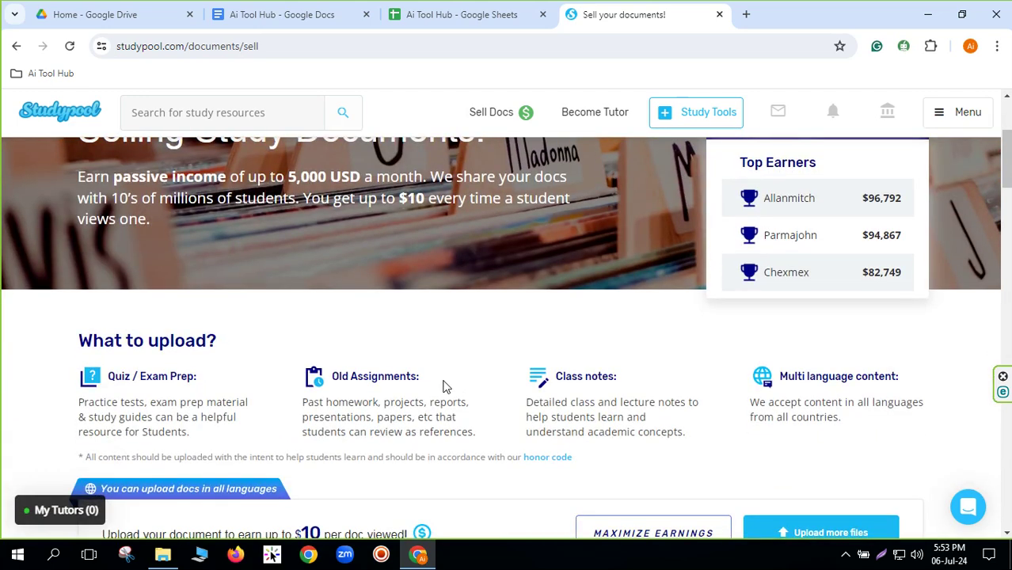
scroll(444, 388, "down", 5)
scroll(444, 404, "up", 2)
scroll(447, 402, "down", 6)
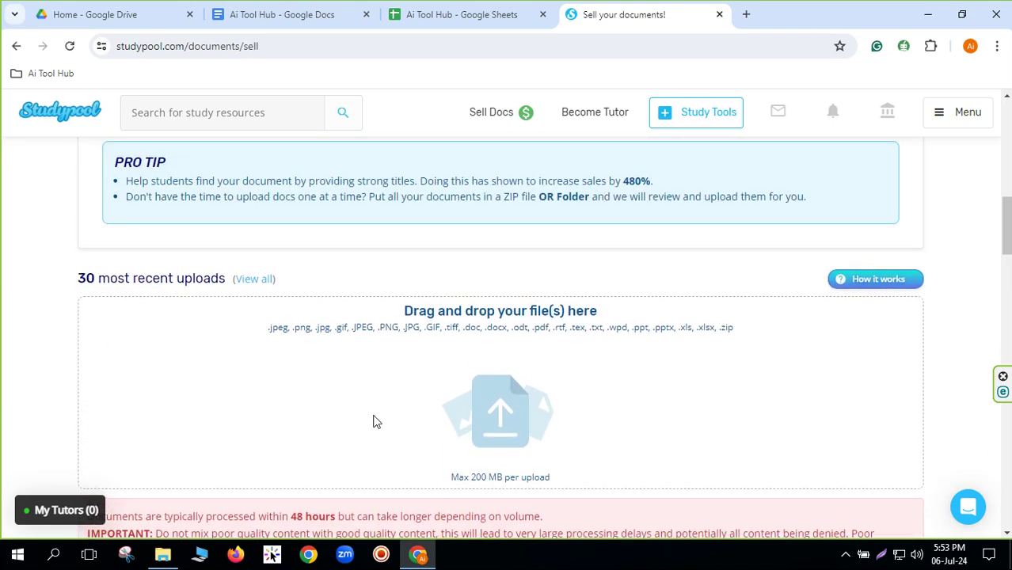
scroll(317, 431, "up", 3)
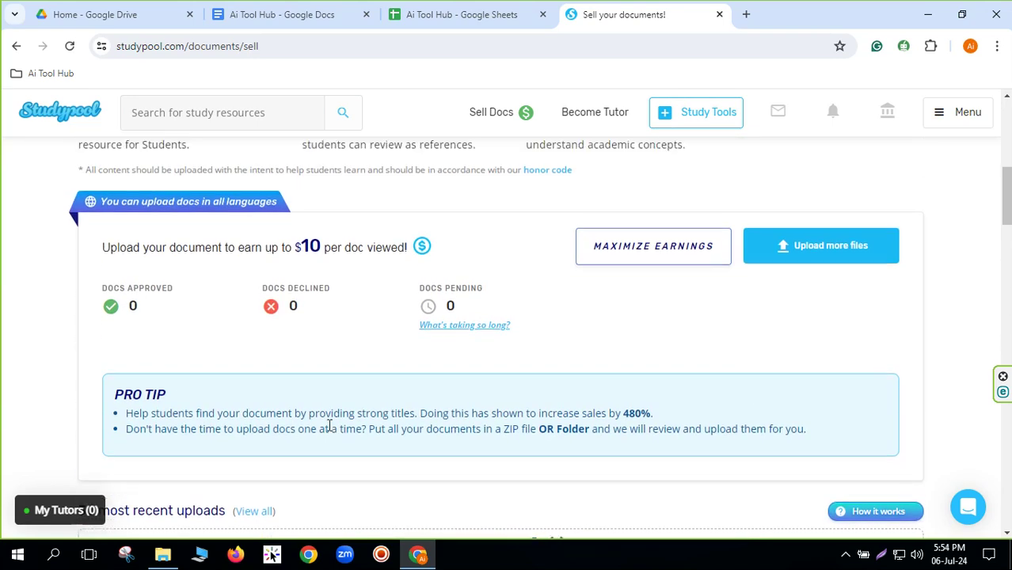
scroll(329, 426, "up", 1)
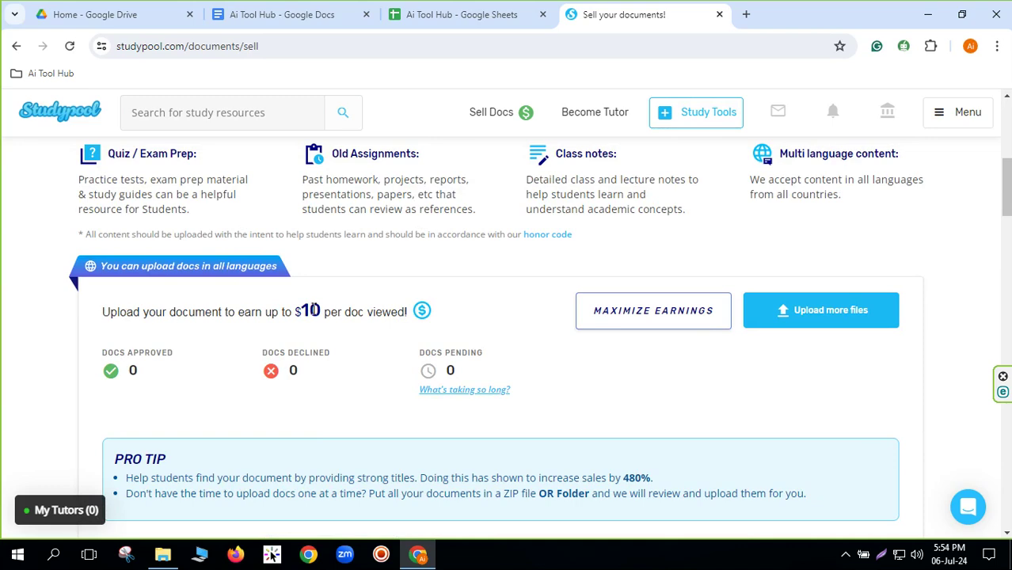
left_click_drag(319, 311, 295, 311)
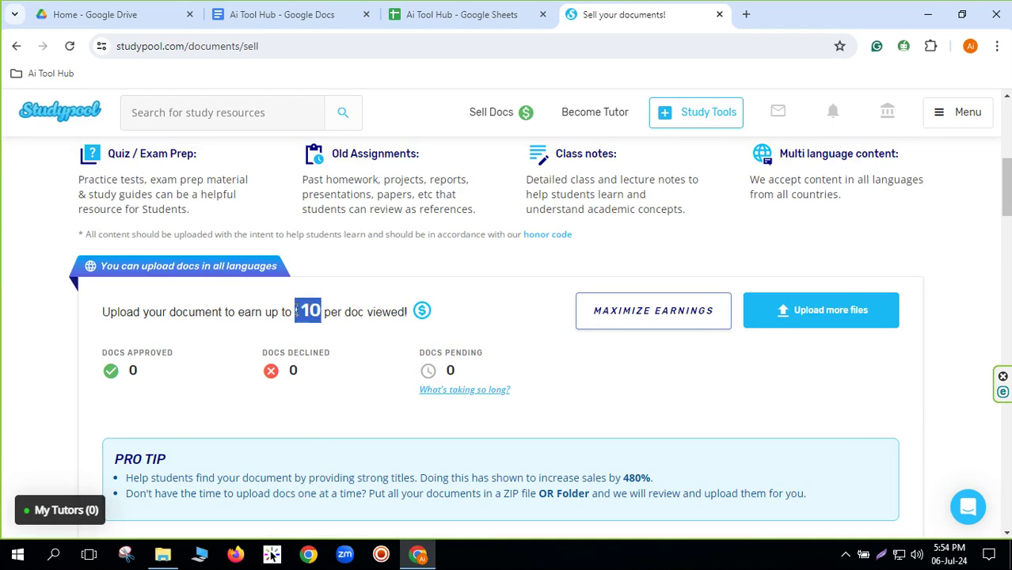
left_click(646, 397)
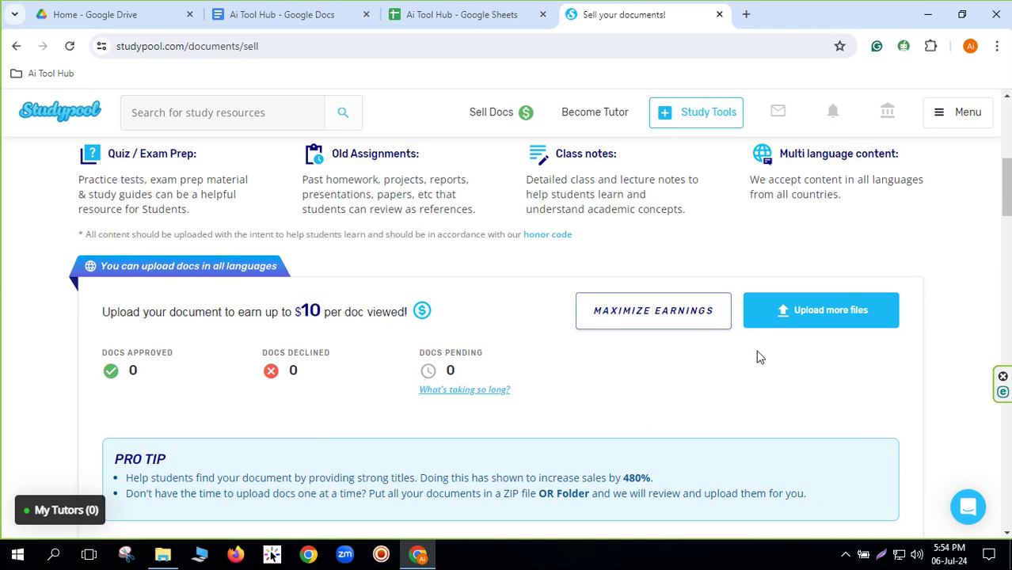
Step: Choose the Innovative Green Chemistry file from the Desktop as the document to upload for sale
left_click(804, 314)
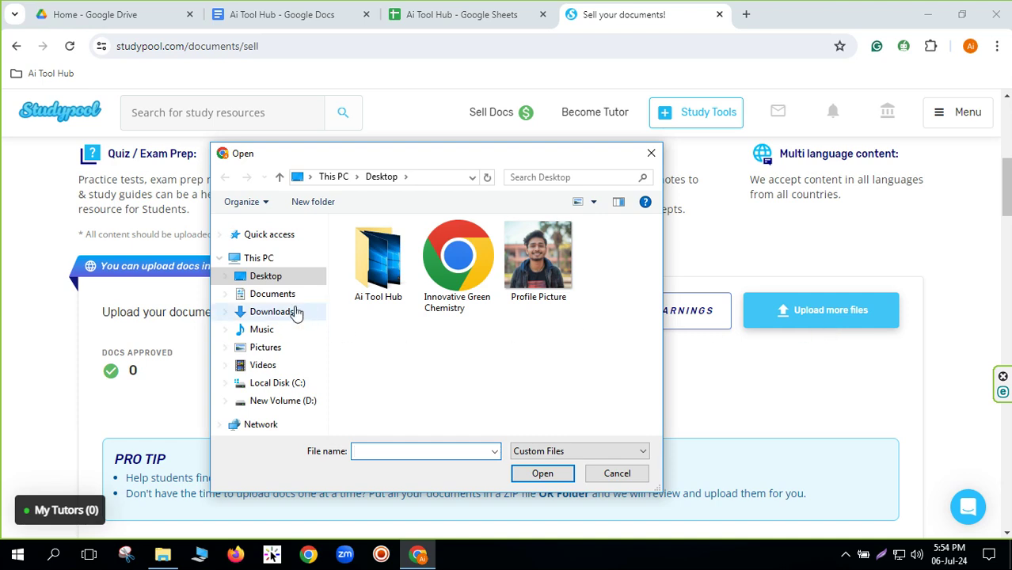
left_click(271, 278)
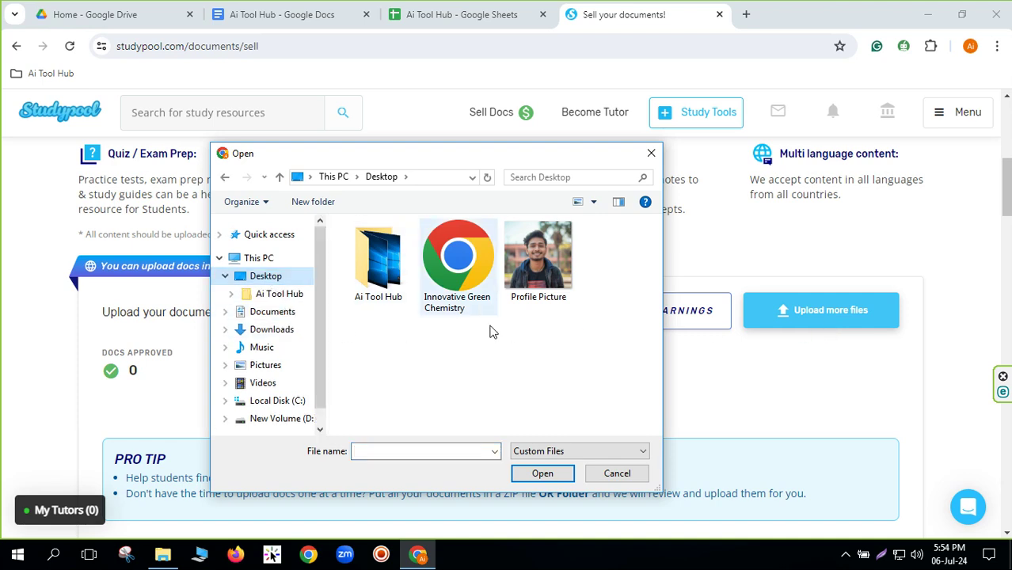
double_click(467, 282)
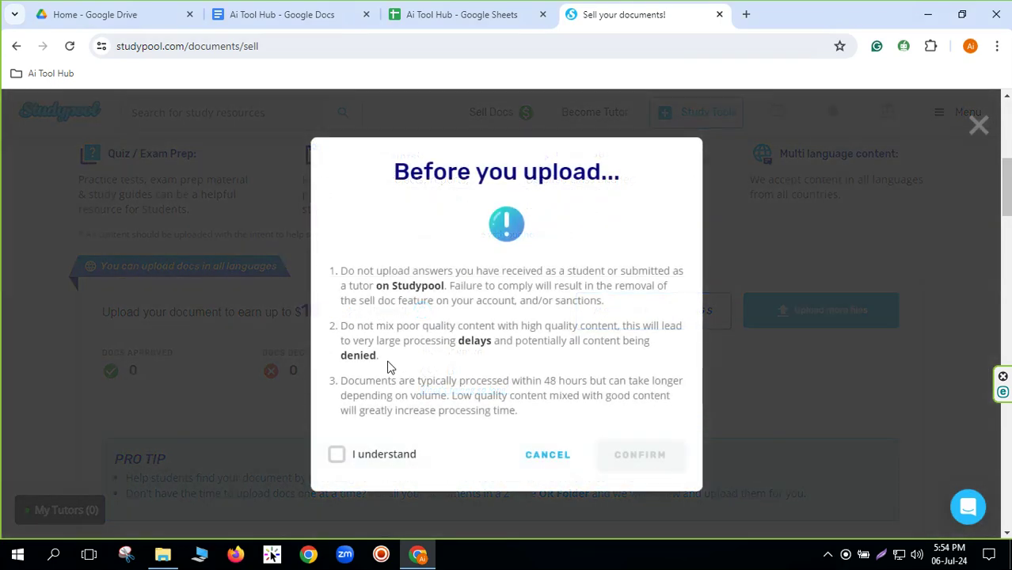
Step: Accept the rules shown before uploading, confirm the upload and close the completion and receipt messages
scroll(468, 315, "down", 1)
left_click(336, 454)
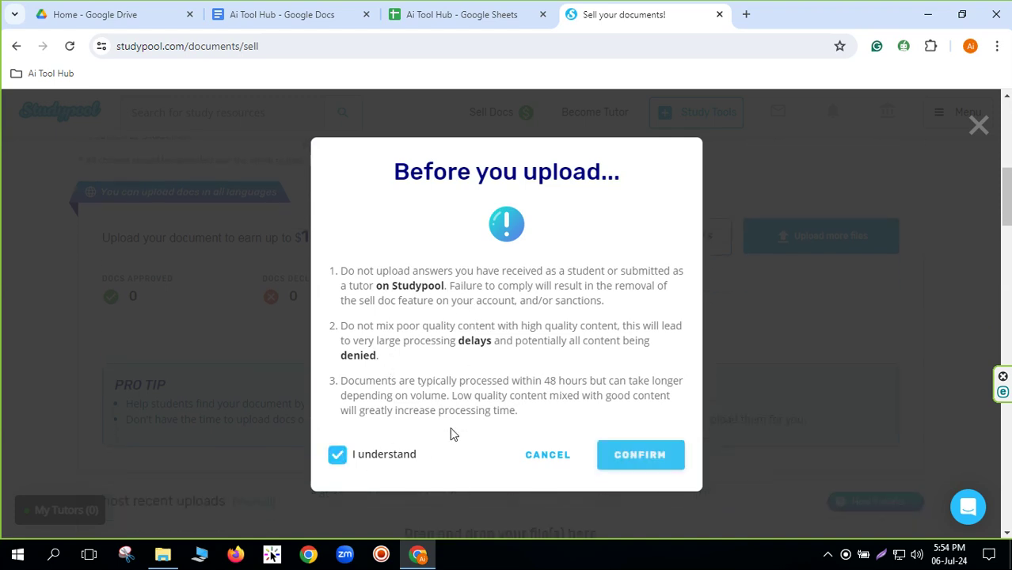
left_click(649, 456)
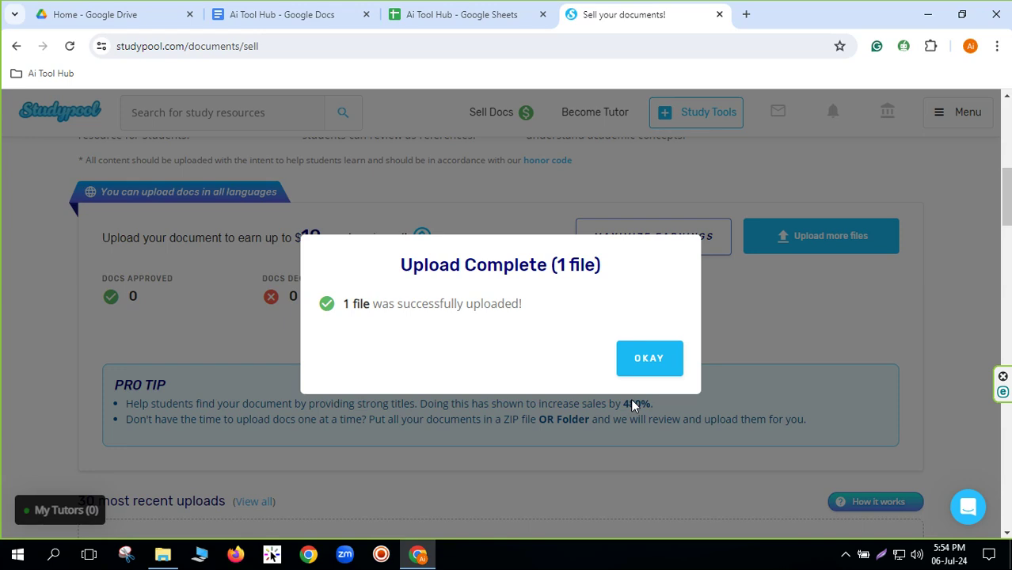
left_click(637, 366)
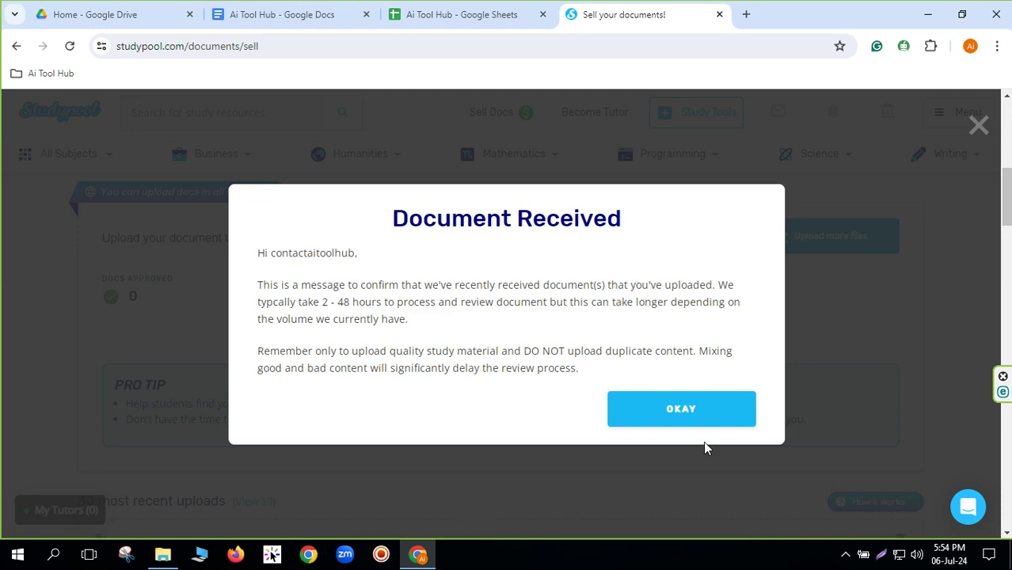
left_click(672, 406)
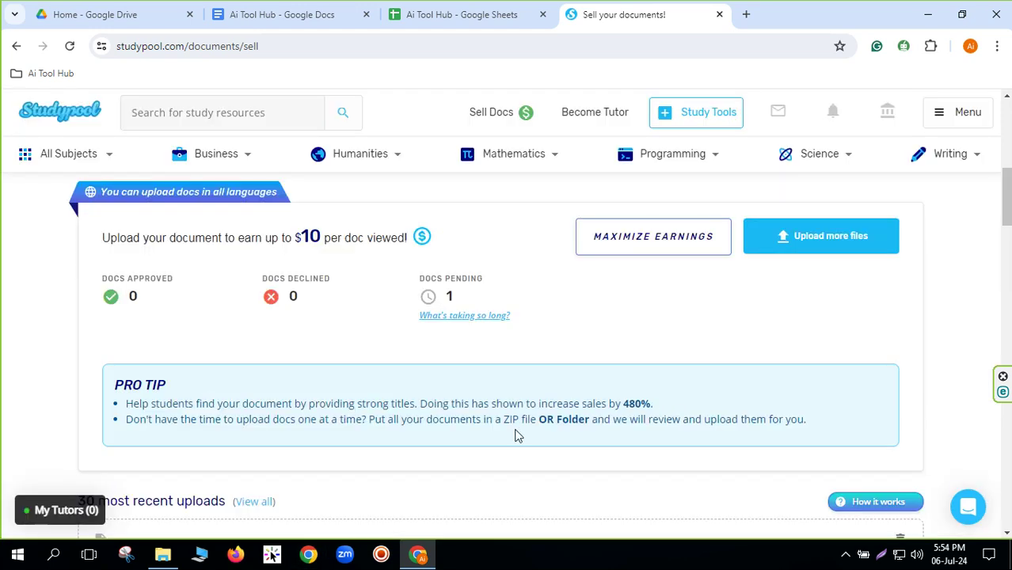
Step: Check the document approval counters and the uploaded PDF's status in the most recent uploads list
double_click(134, 295)
scroll(332, 432, "down", 3)
scroll(331, 433, "up", 2)
scroll(332, 433, "down", 2)
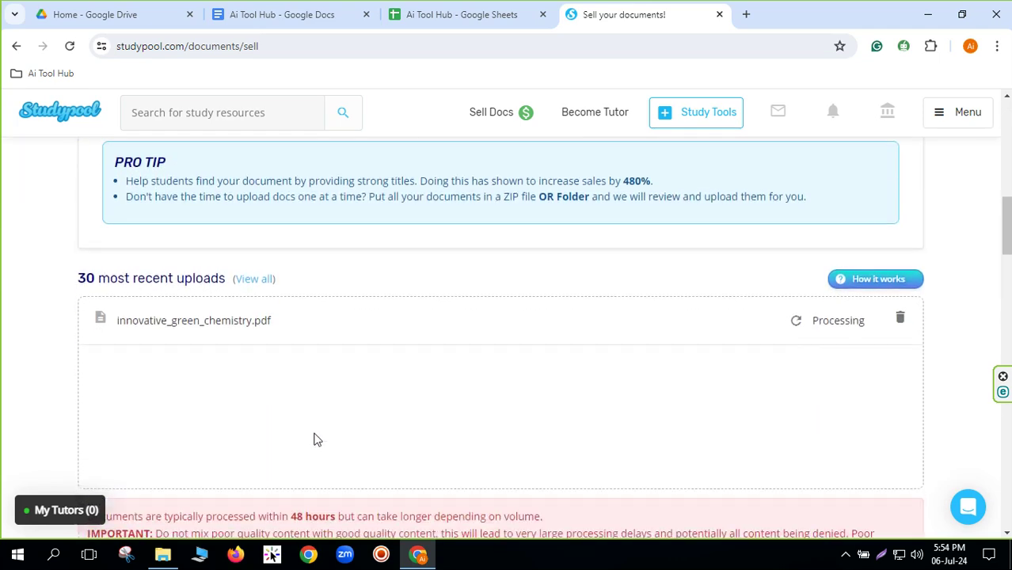
scroll(409, 463, "up", 3)
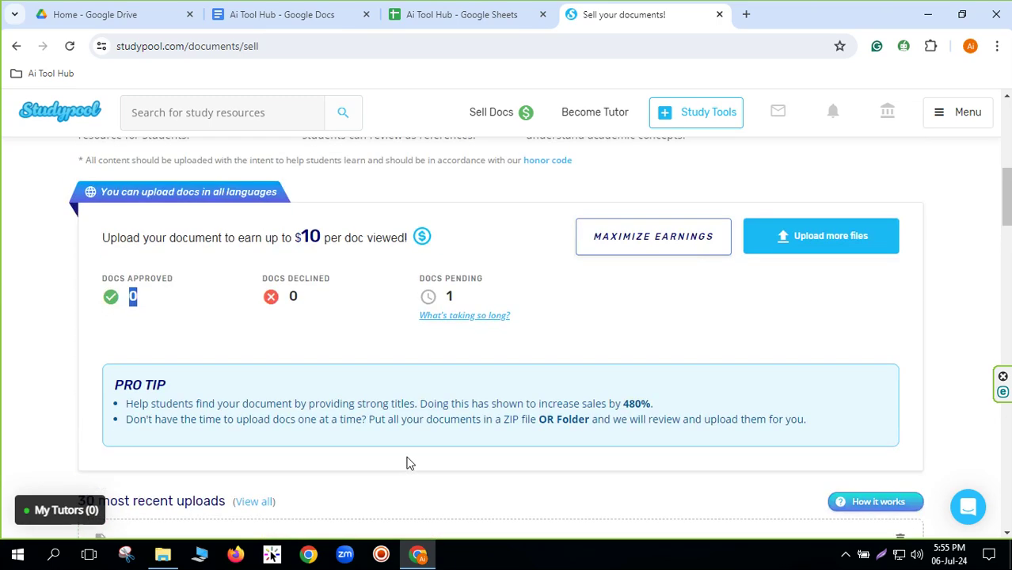
Step: Review the Sell Docs page's earnings promise, top earners, accepted content types and document status counters
scroll(408, 463, "up", 6)
scroll(408, 465, "down", 2)
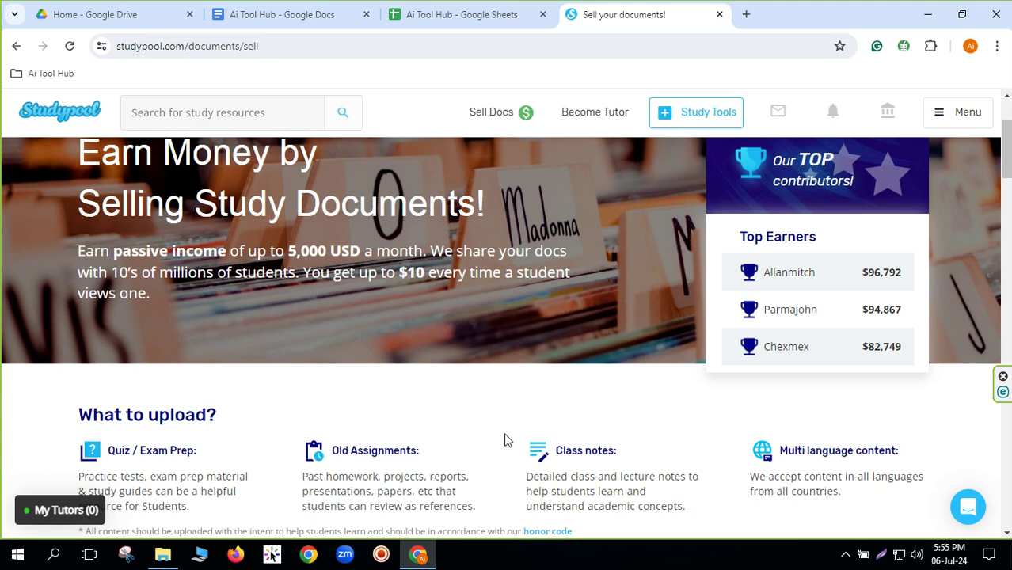
scroll(499, 433, "up", 2)
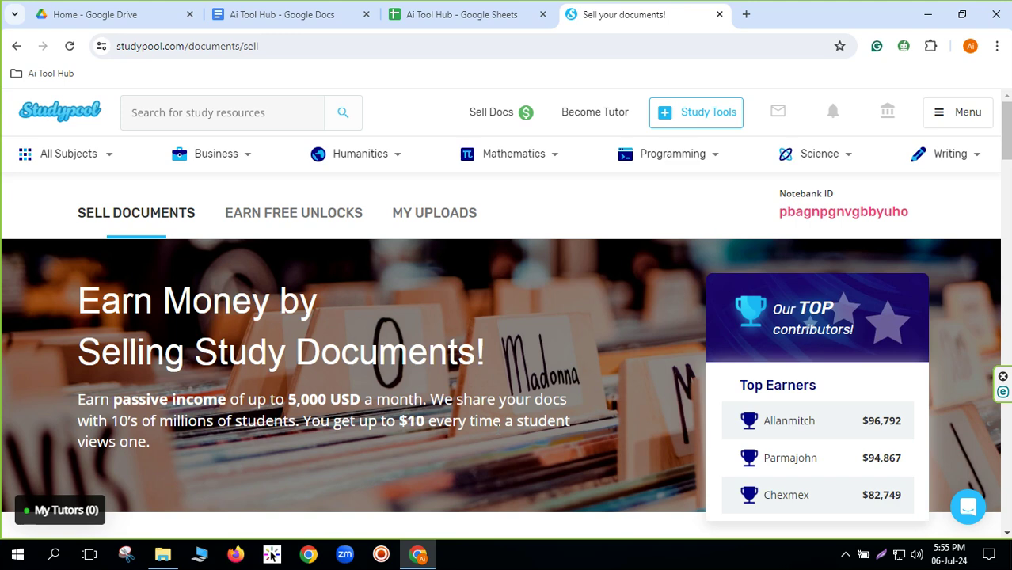
scroll(494, 444, "down", 4)
scroll(494, 443, "up", 3)
scroll(494, 444, "up", 1)
scroll(493, 446, "down", 7)
left_click_drag(95, 379, 134, 377)
scroll(506, 452, "up", 7)
Step: Open the My Balance page and review the total, pending and available balances and the withdrawal notes
left_click(946, 123)
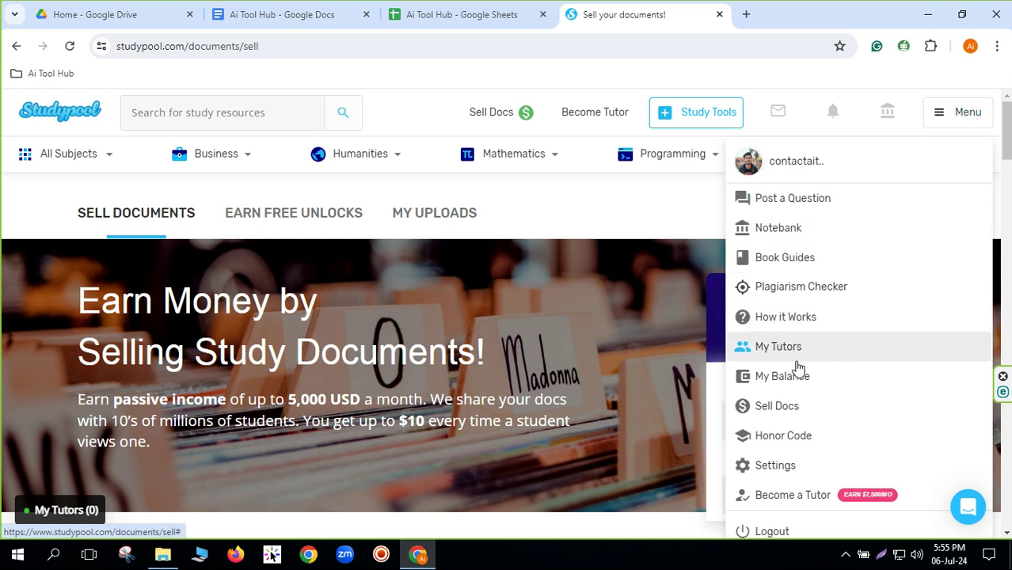
scroll(795, 368, "down", 1)
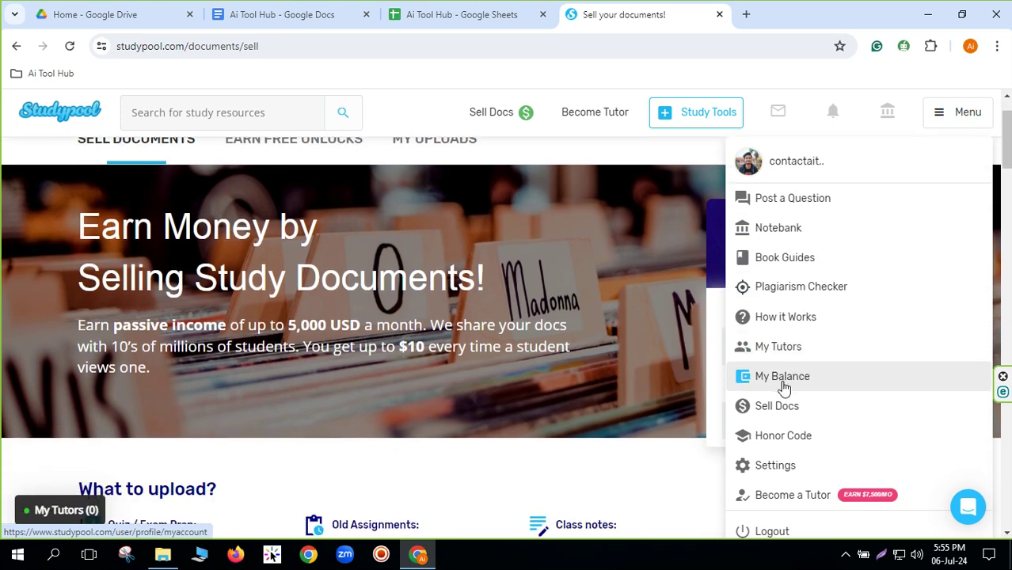
left_click(782, 383)
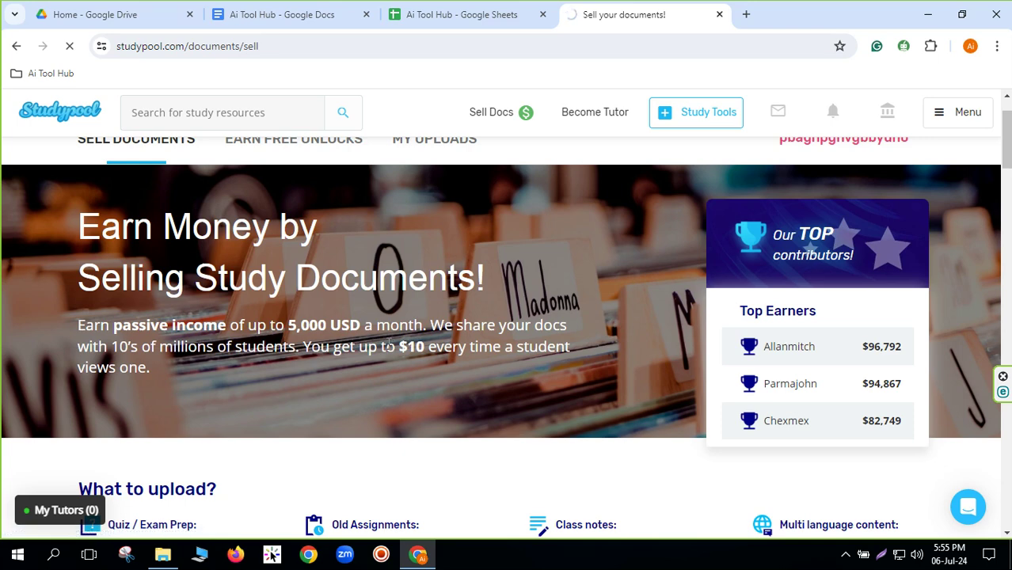
scroll(366, 328, "down", 5)
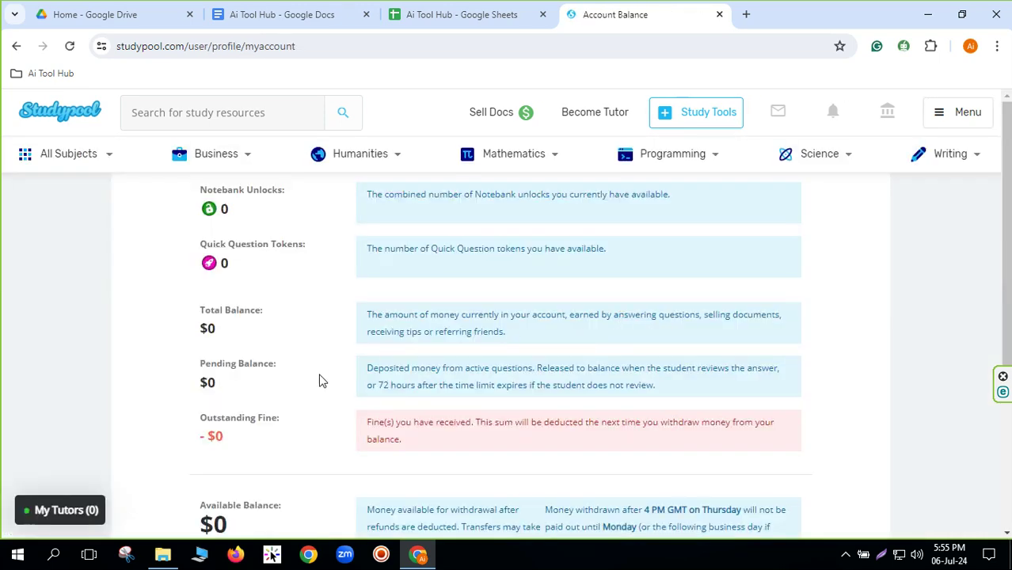
scroll(575, 376, "down", 2)
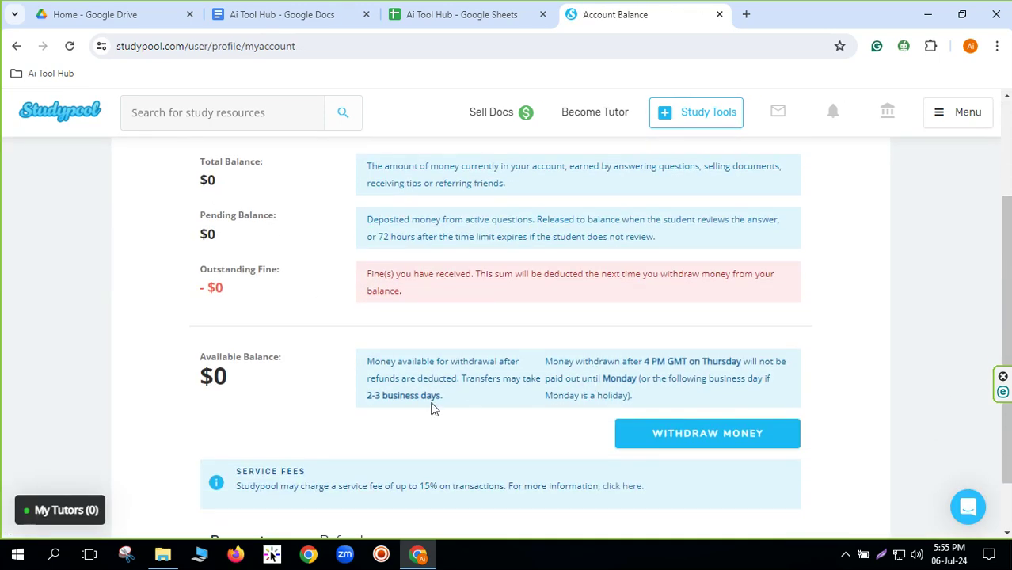
scroll(380, 408, "up", 2)
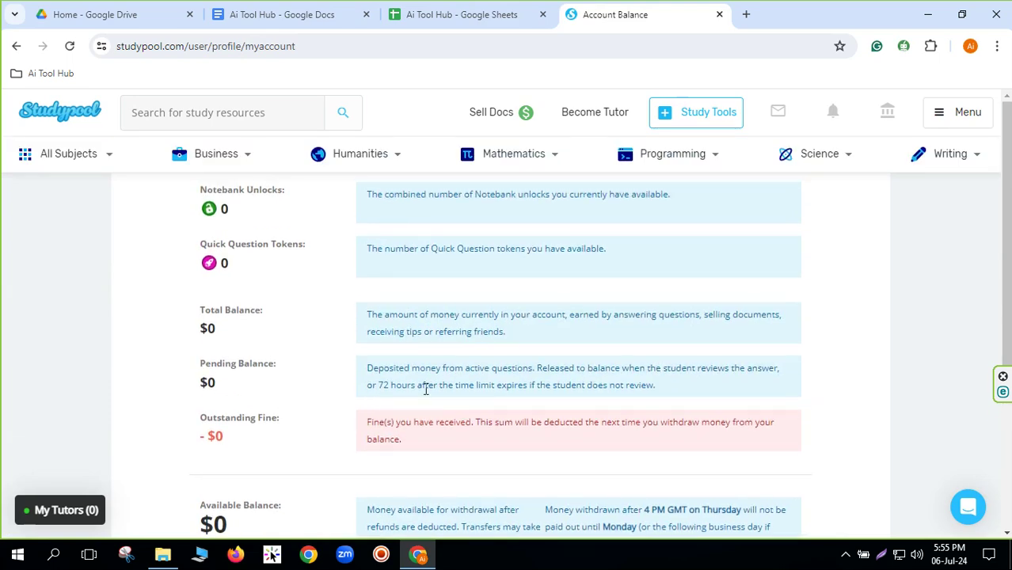
scroll(712, 428, "down", 3)
Step: Open the Withdraw Money page and examine the minimum withdrawal and each transfer method's fee, time and availability
left_click(679, 374)
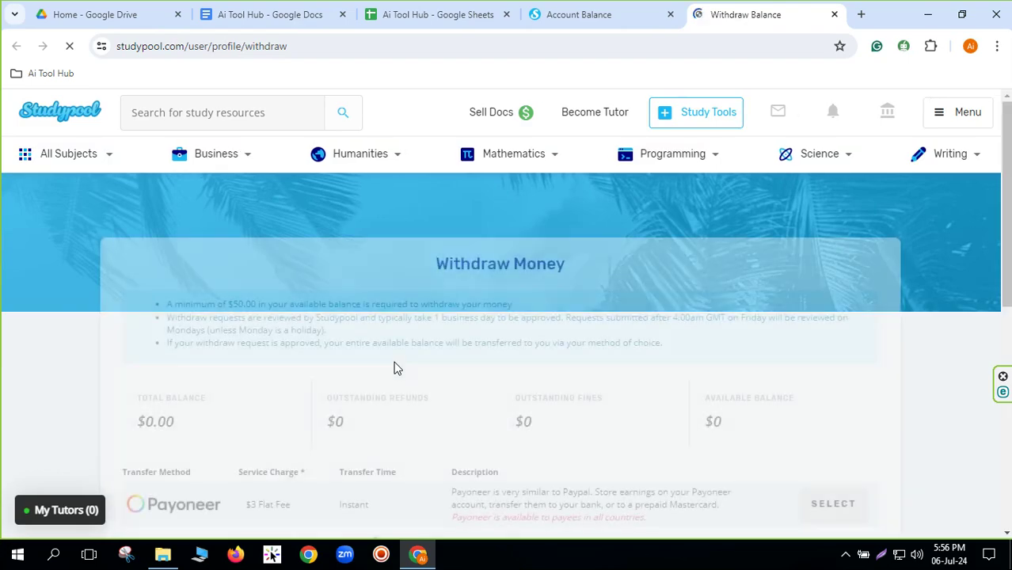
scroll(406, 361, "down", 4)
scroll(424, 371, "up", 4)
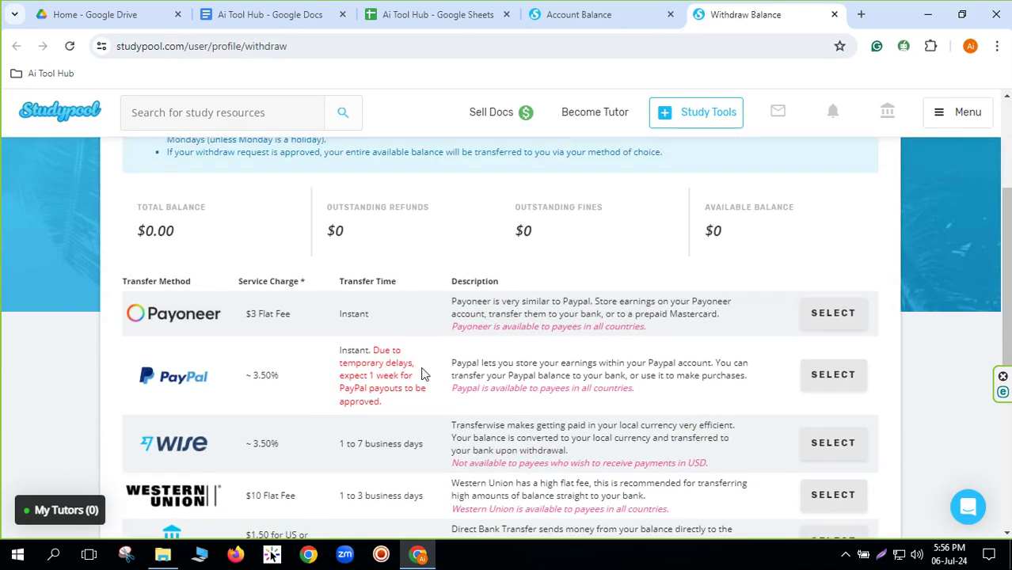
scroll(423, 371, "down", 1)
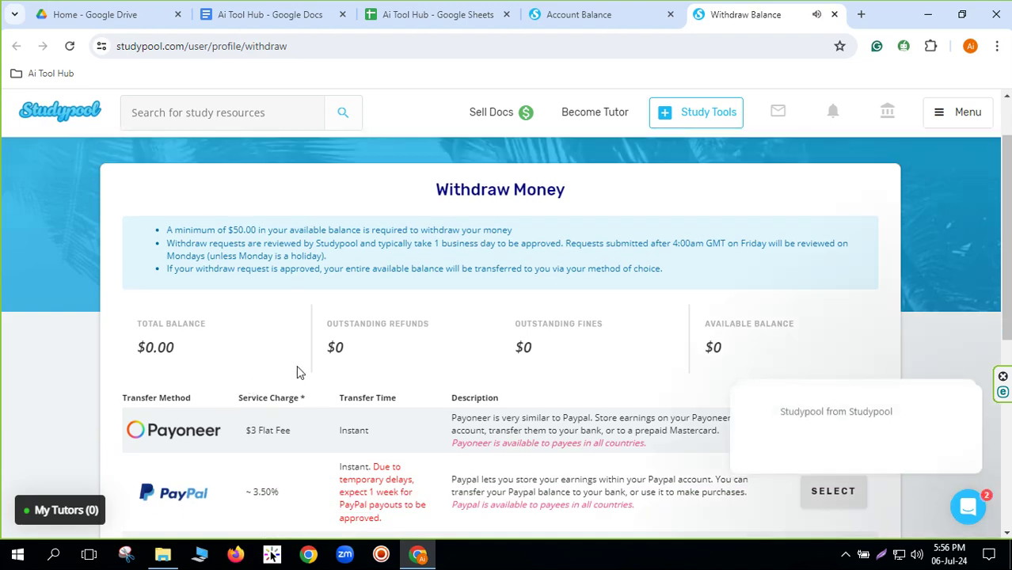
scroll(304, 377, "down", 2)
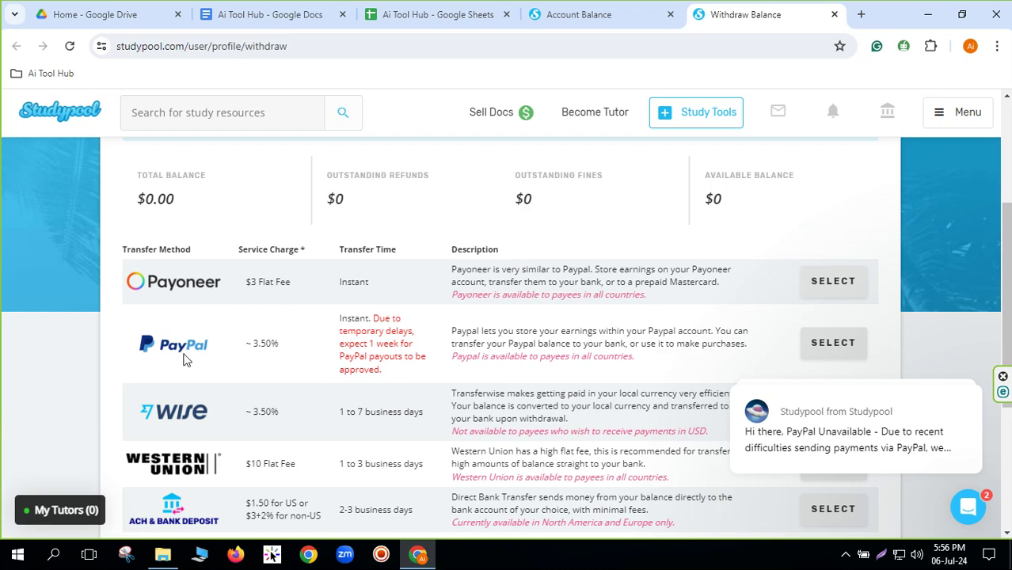
scroll(218, 386, "down", 1)
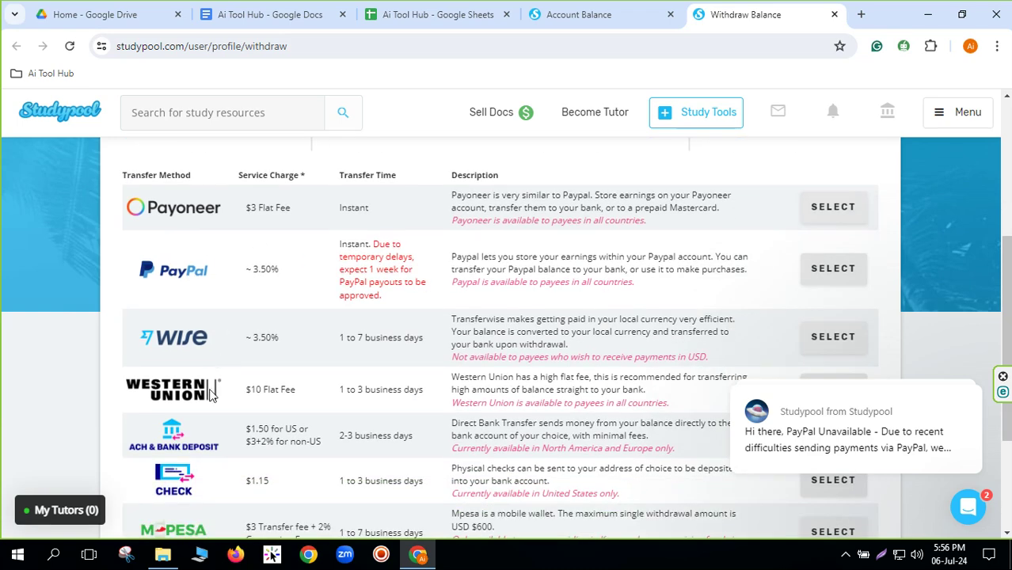
scroll(213, 392, "down", 1)
scroll(194, 388, "down", 2)
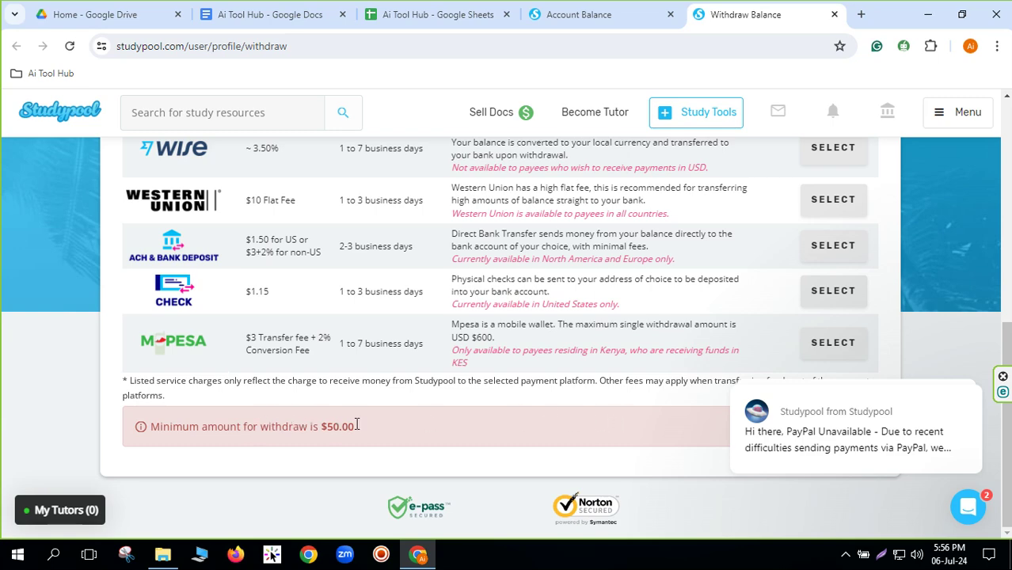
scroll(375, 428, "up", 3)
scroll(372, 410, "up", 3)
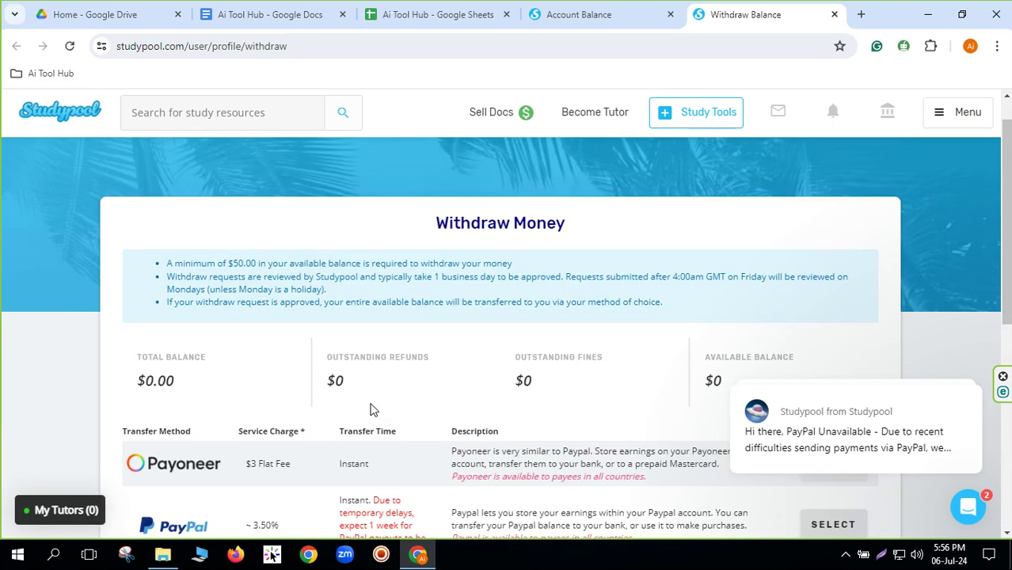
scroll(372, 410, "down", 2)
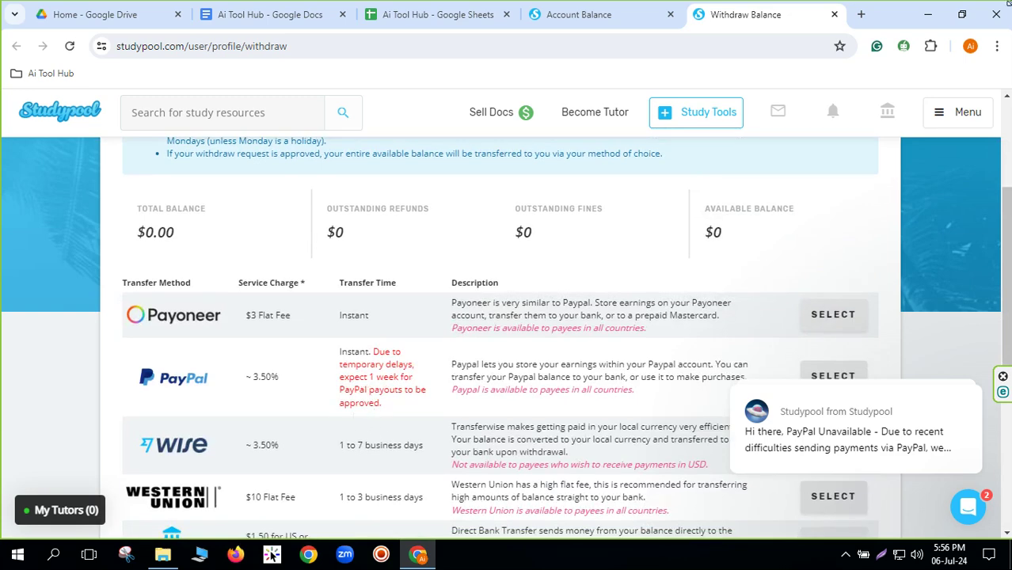
Step: Minimize the current browser window and open a maximized Google Chrome window with the Ai Tool Hub Fb profile
left_click(927, 14)
right_click(415, 161)
left_click(479, 204)
double_click(43, 331)
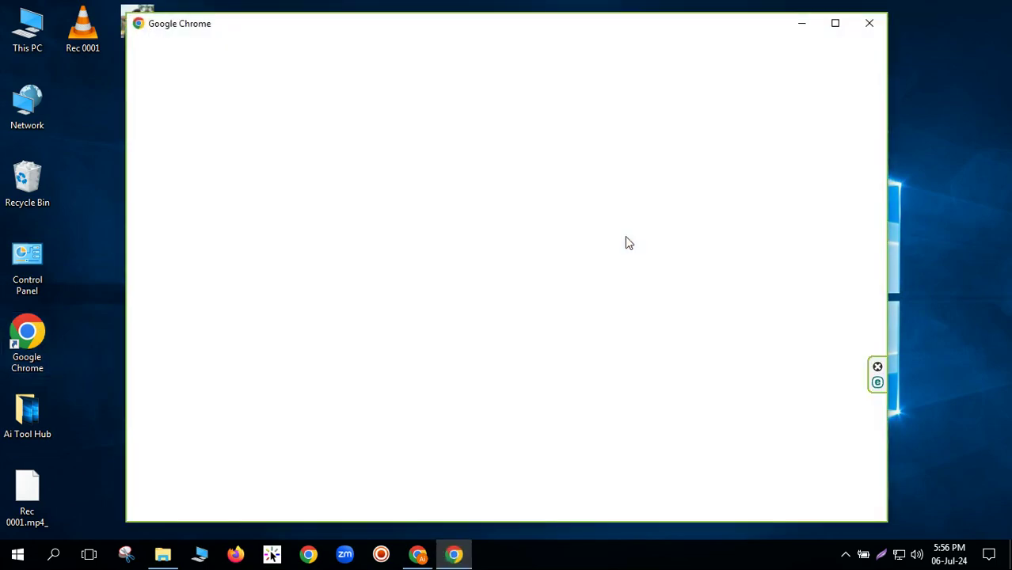
left_click(834, 24)
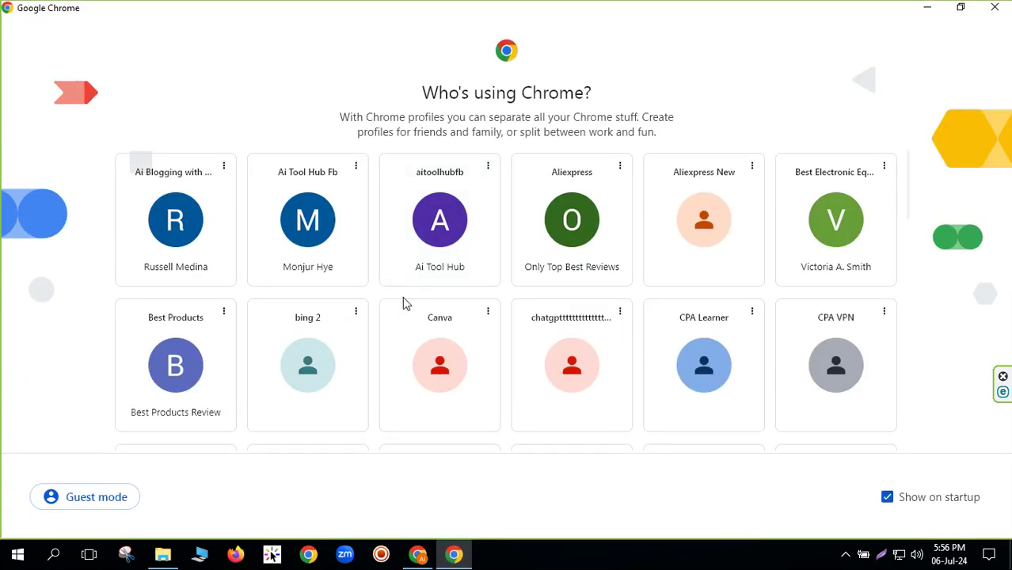
left_click(300, 209)
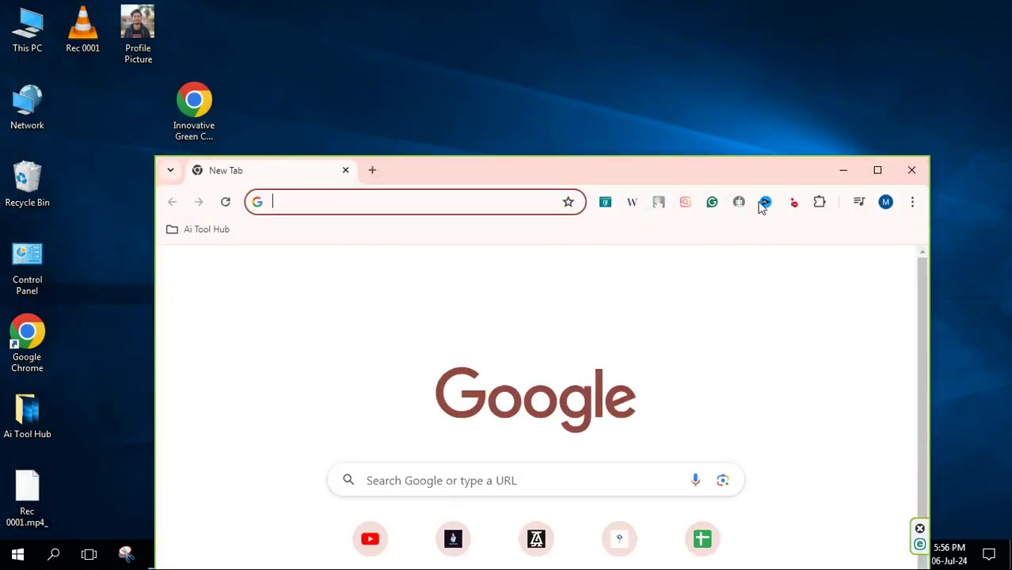
left_click(878, 169)
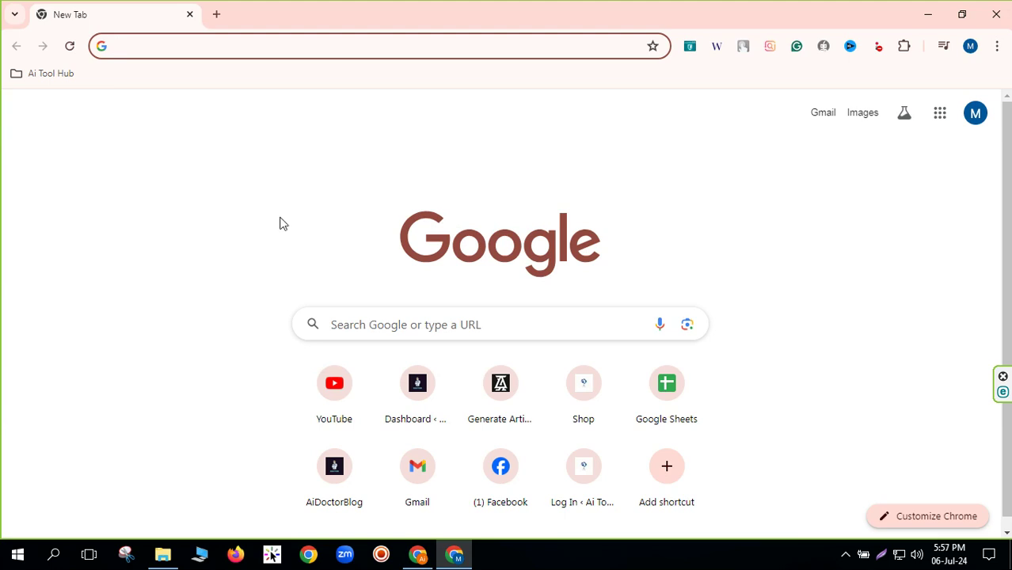
Step: Open the Payoneer login page and sign in with the saved credentials
type("pay")
key("Return")
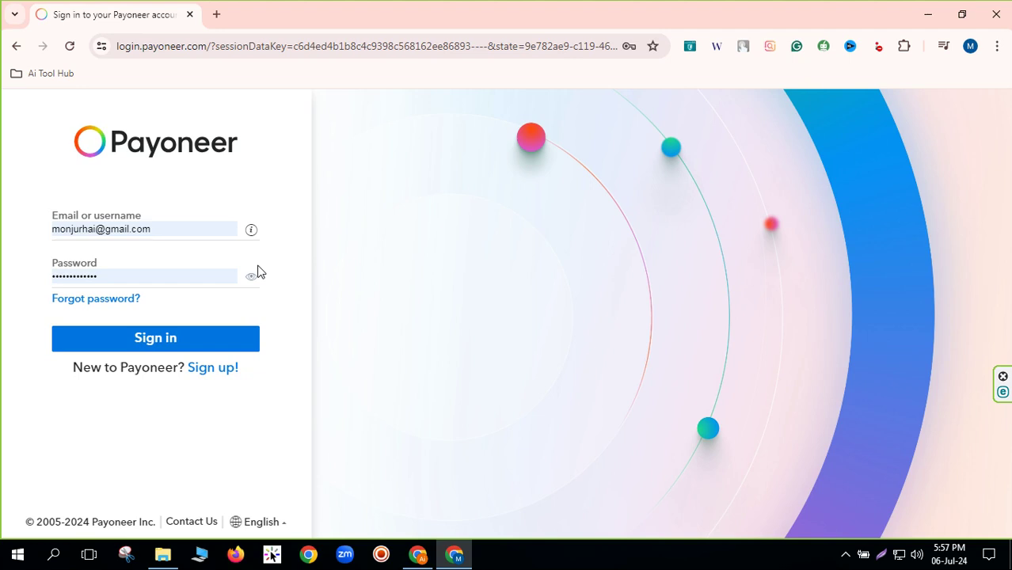
left_click(174, 338)
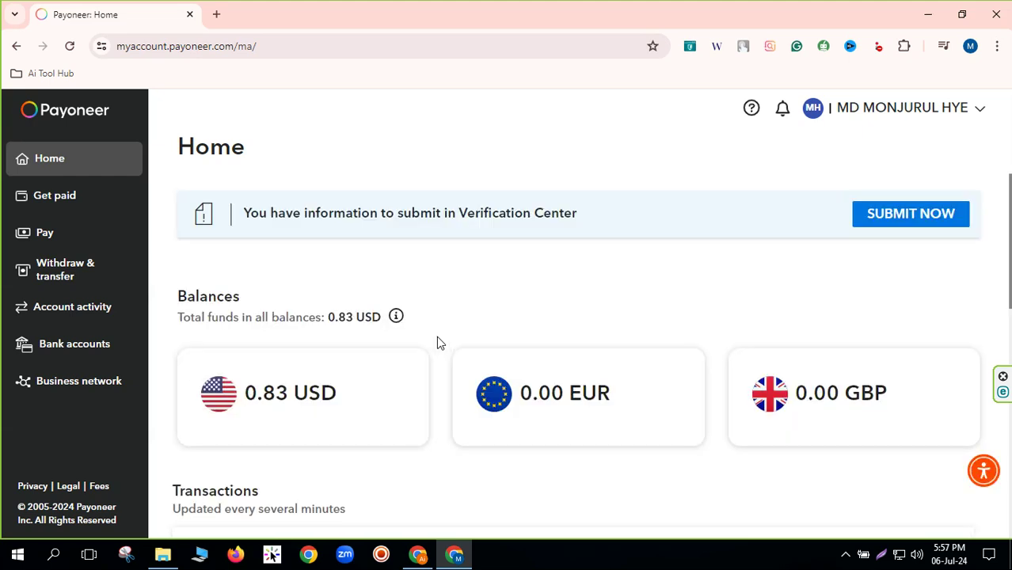
Step: Review the Payoneer balances and latest transactions, including the USD balance details
scroll(567, 310, "down", 3)
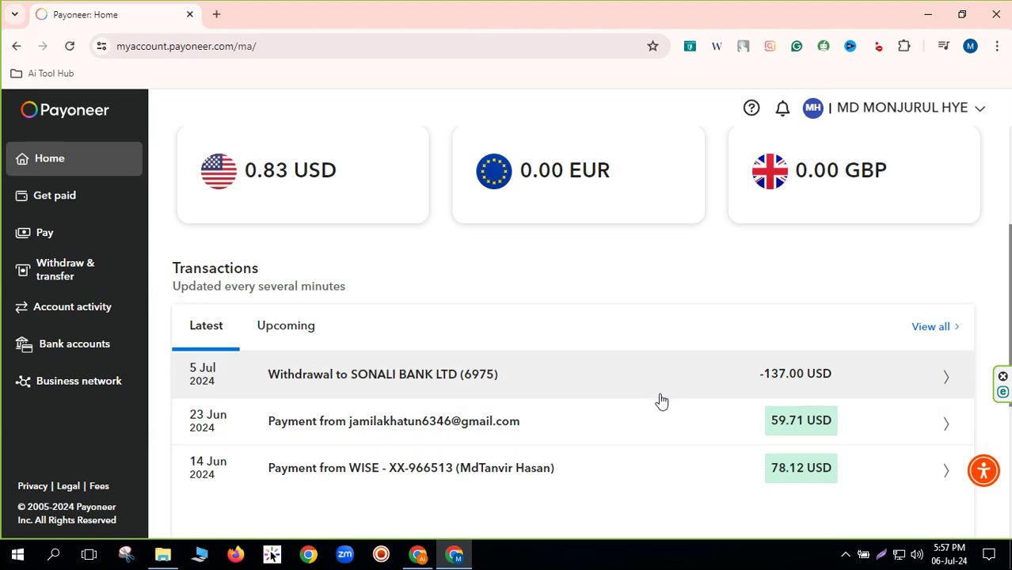
scroll(661, 401, "up", 3)
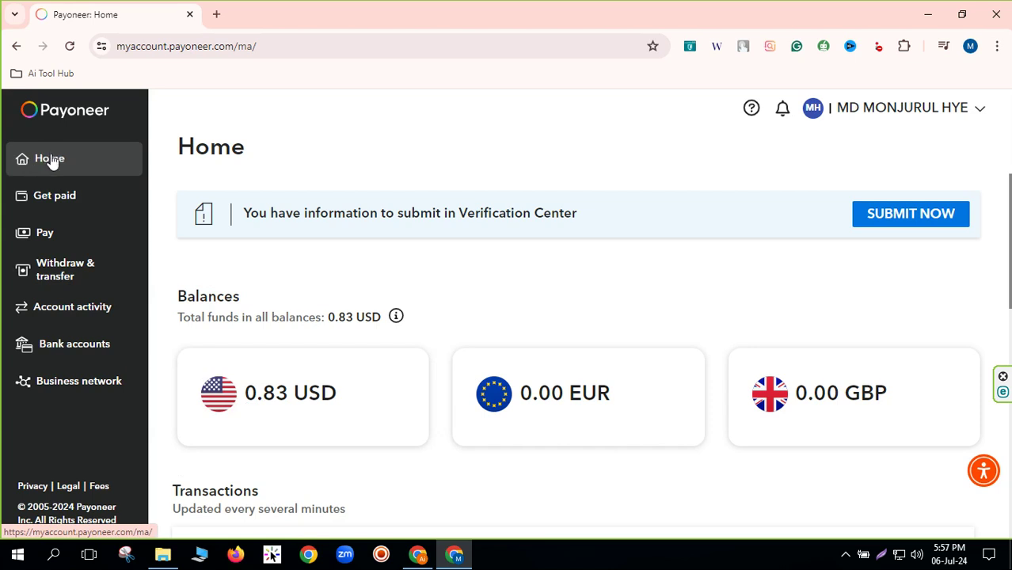
left_click(297, 395)
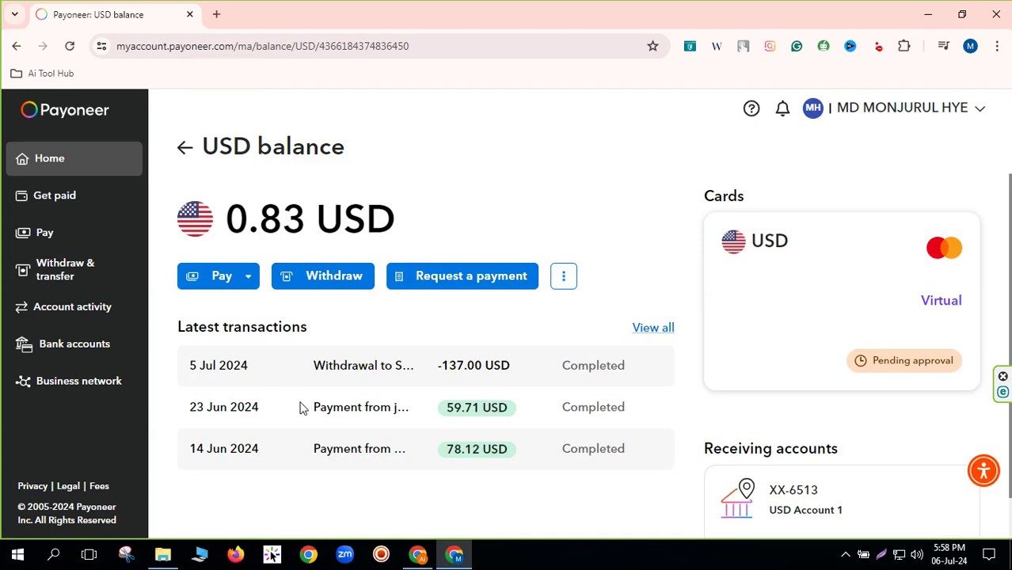
scroll(305, 410, "down", 1)
scroll(310, 411, "up", 1)
Step: View the Get paid options, the Request a Payment page and the Withdraw to bank form, leaving the form unfilled
left_click(61, 205)
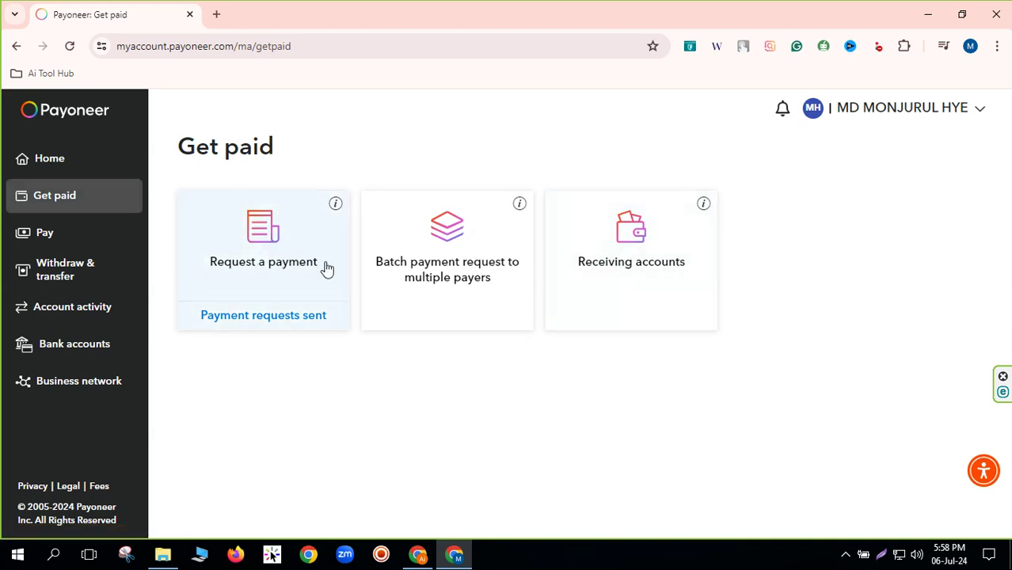
left_click(267, 256)
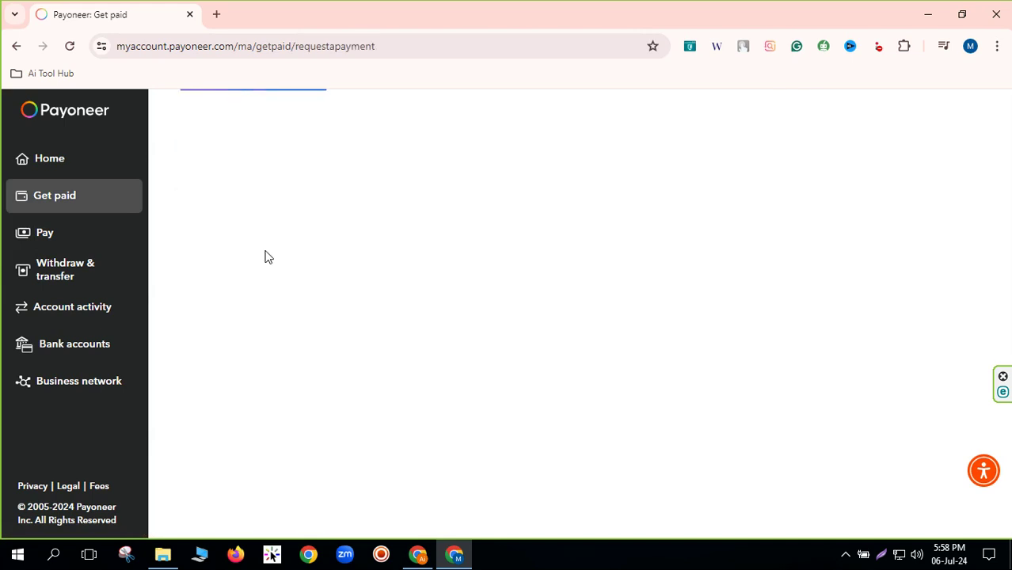
left_click(70, 278)
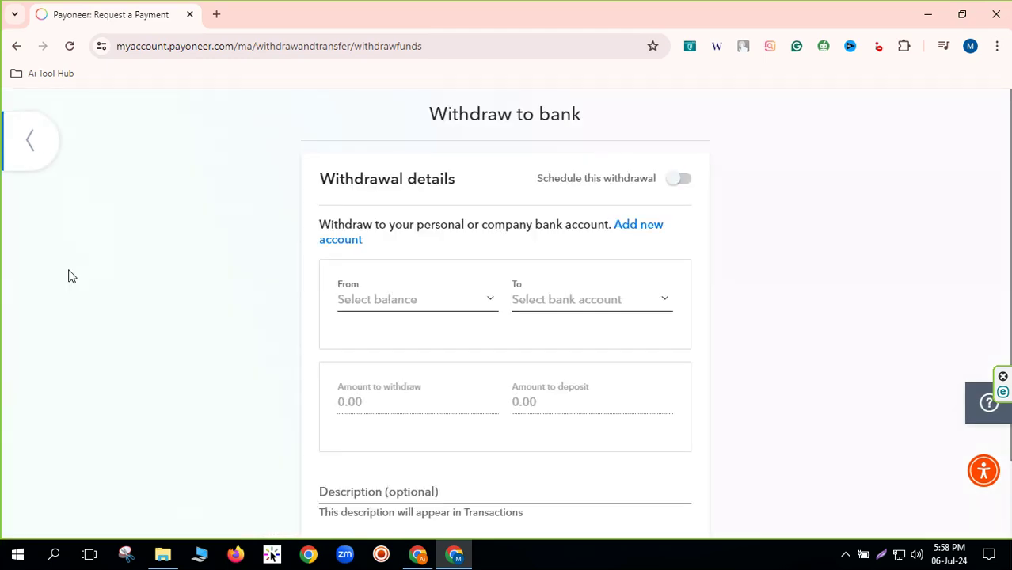
left_click(32, 141)
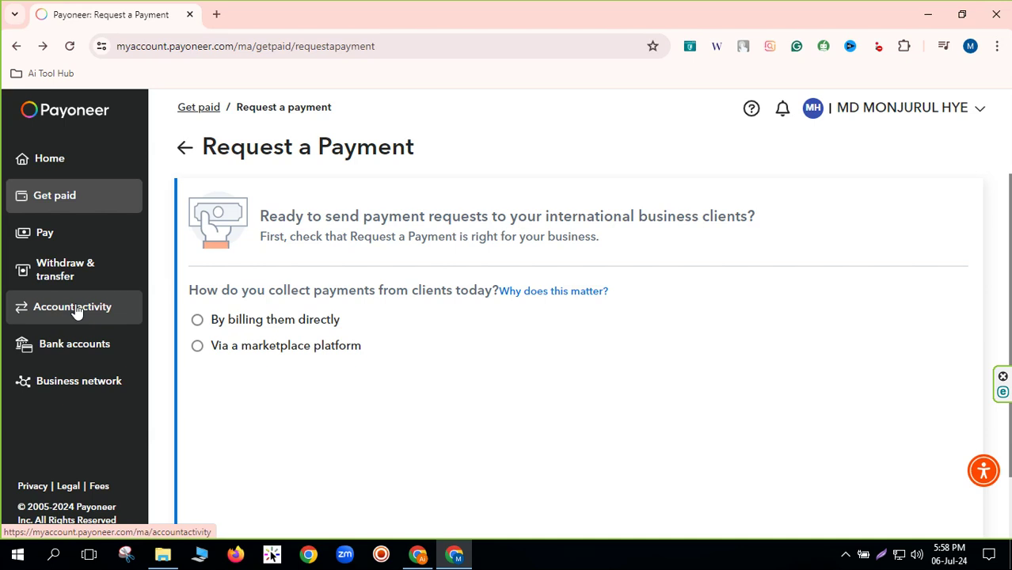
Step: View the account activity and bank account options, and check the approved USD account under Receiving accounts
left_click(76, 312)
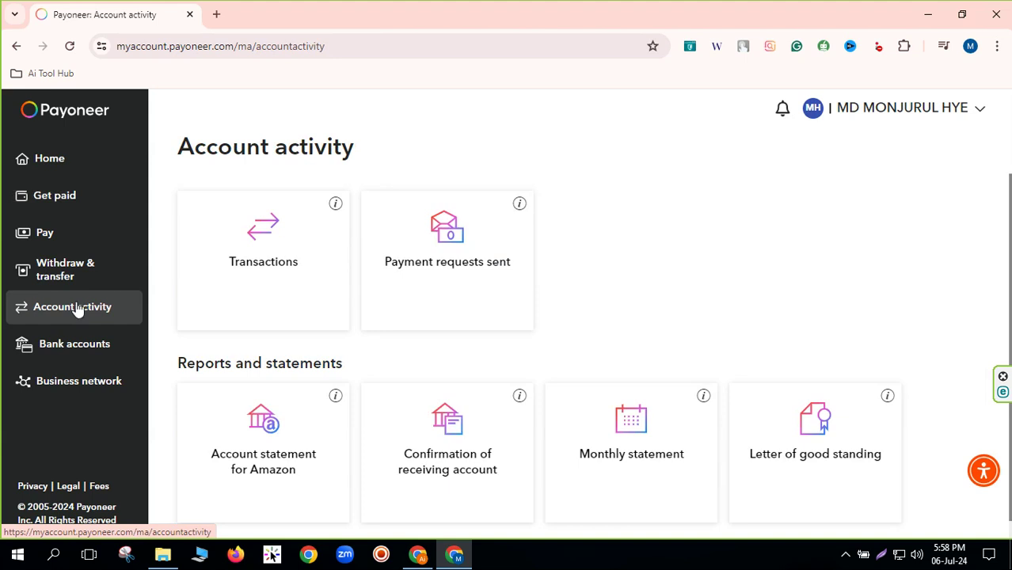
left_click(55, 352)
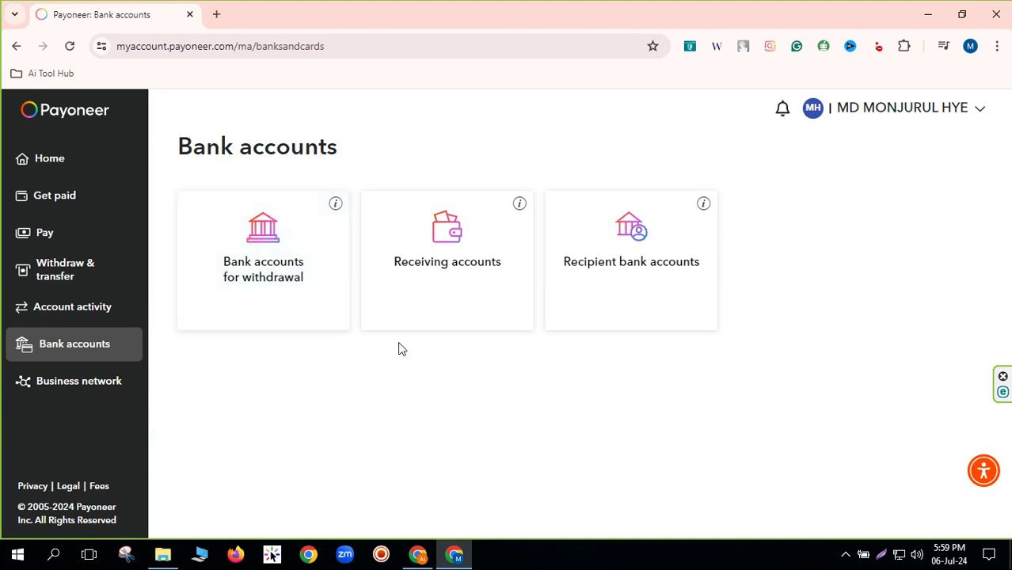
left_click(448, 262)
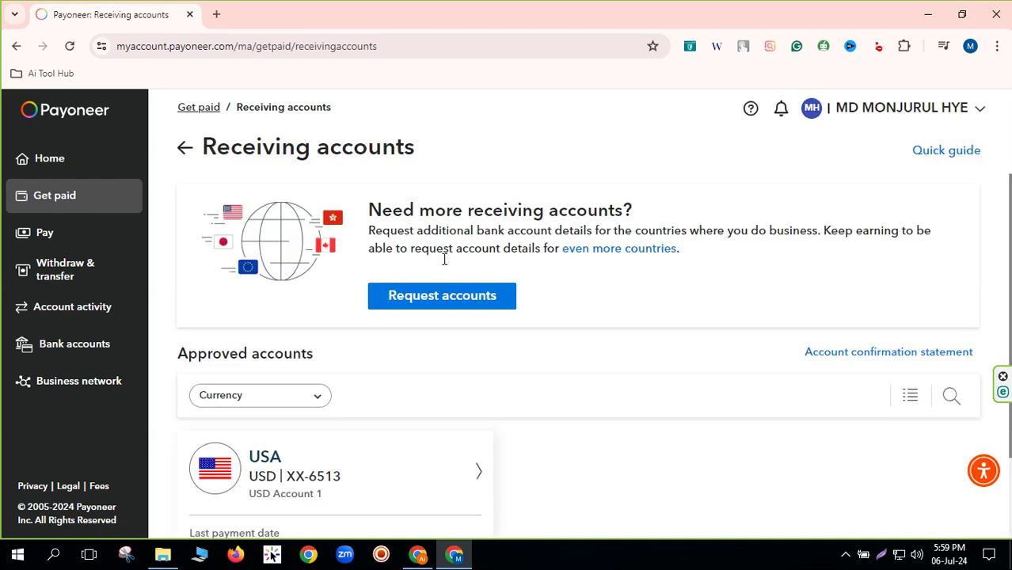
scroll(506, 341, "down", 2)
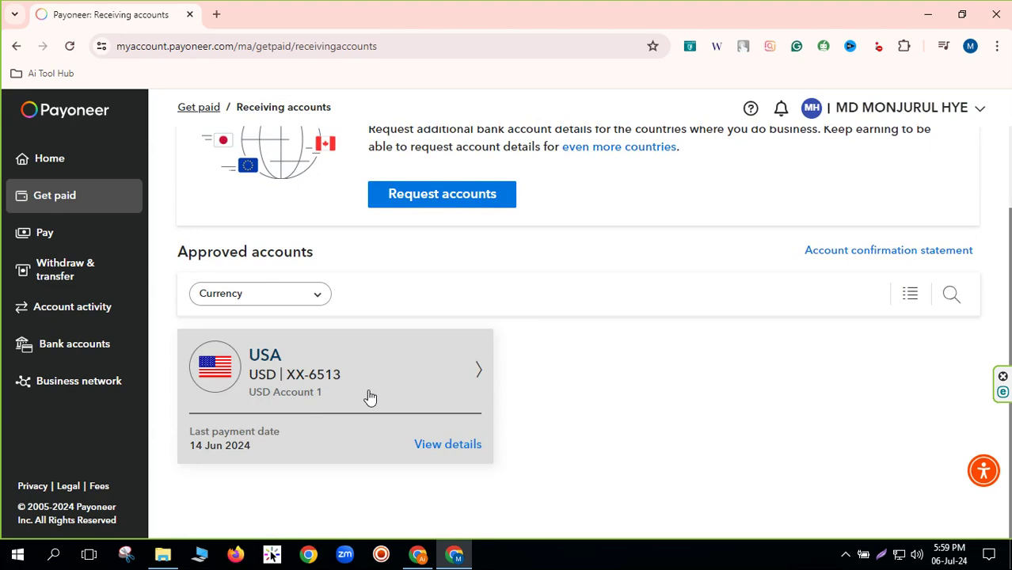
left_click(80, 342)
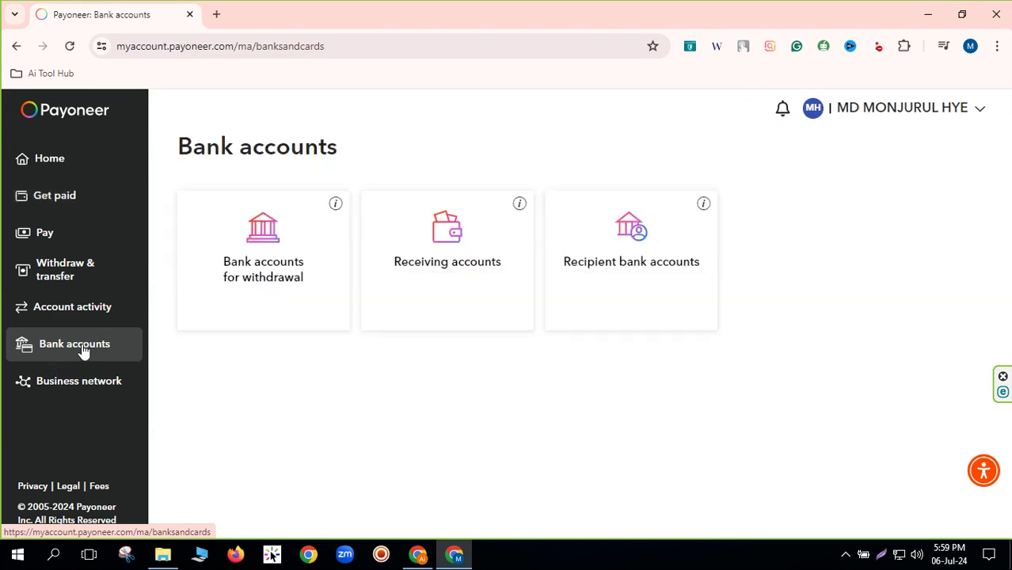
left_click(438, 282)
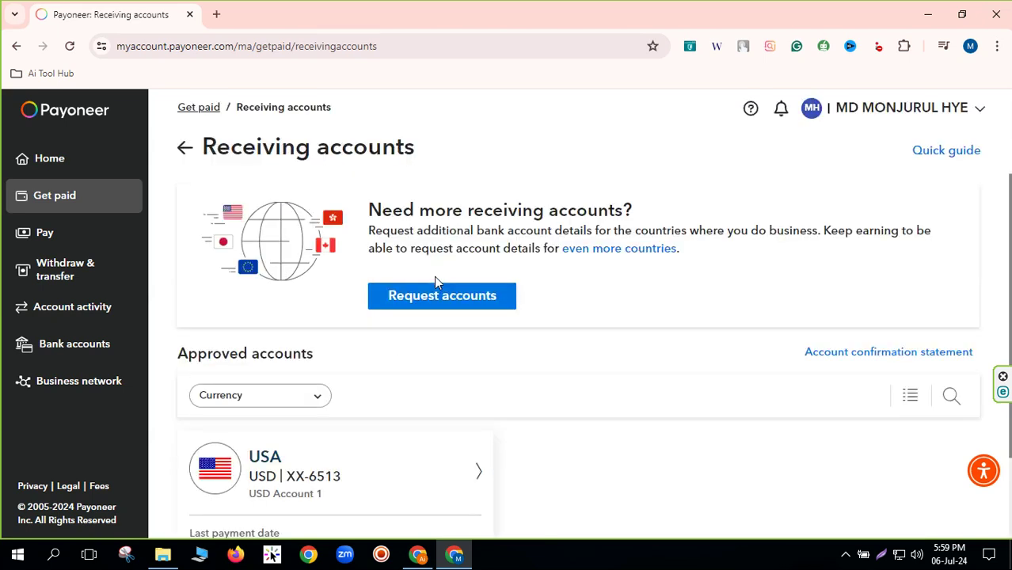
Step: Open the USD receiving account in Payoneer and review its bank account details
scroll(456, 425, "down", 2)
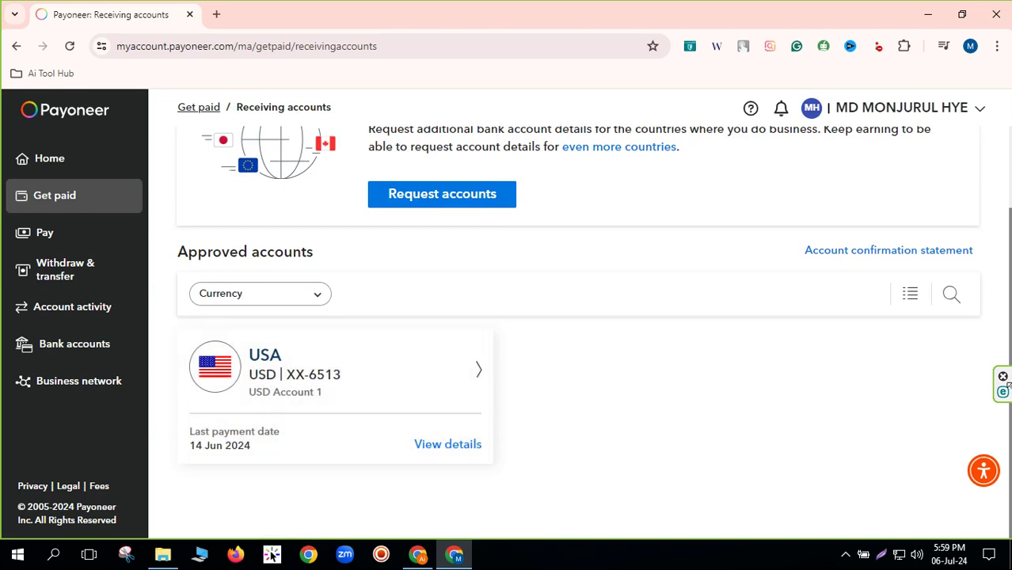
left_click(355, 391)
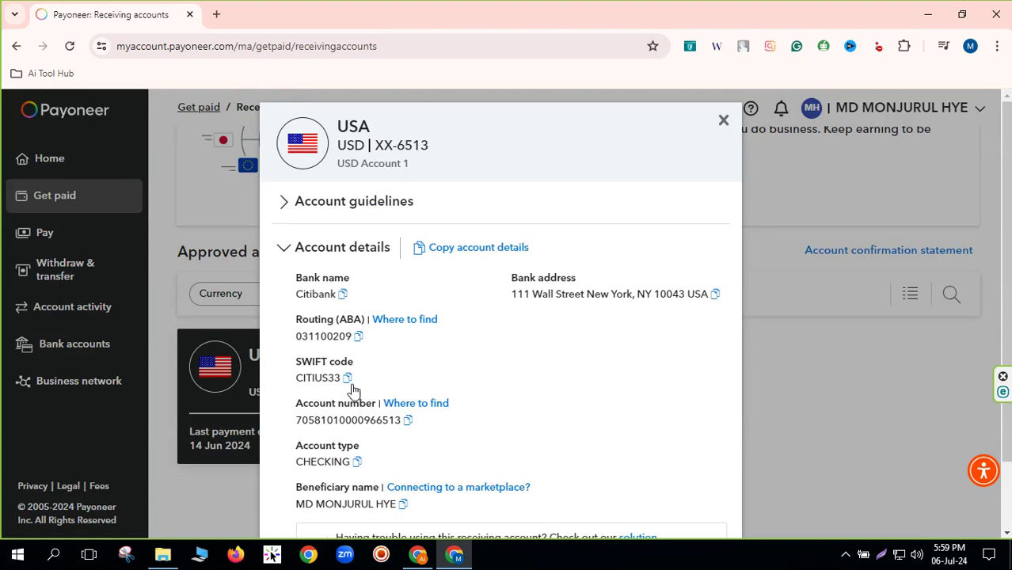
scroll(515, 436, "down", 1)
scroll(542, 455, "up", 1)
scroll(452, 242, "down", 1)
scroll(367, 127, "up", 1)
scroll(429, 258, "down", 1)
Step: Switch to the Studypool Withdraw Balance page and clear all the support message pop-ups
left_click(417, 557)
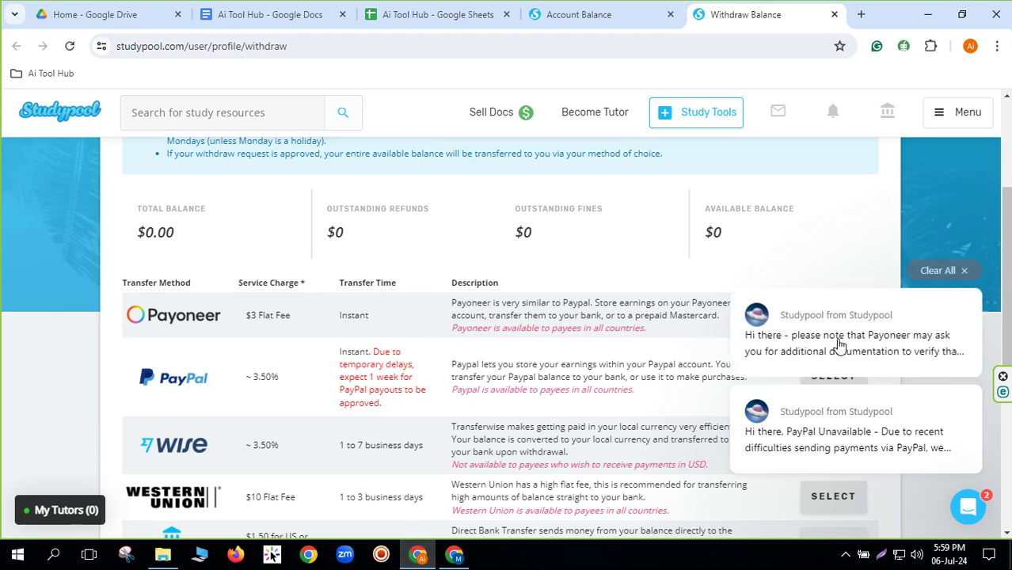
left_click(734, 280)
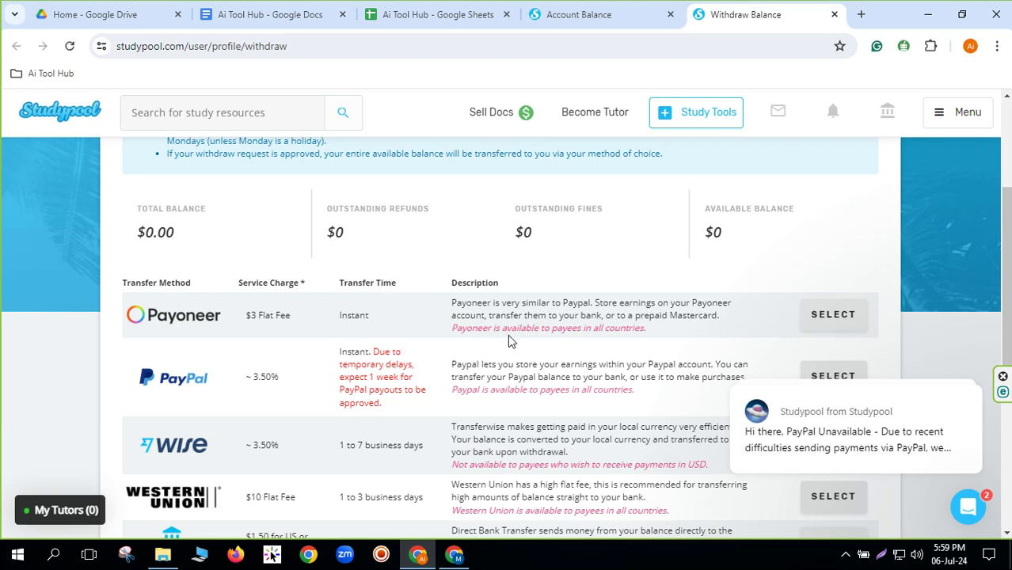
mouse_move(974, 413)
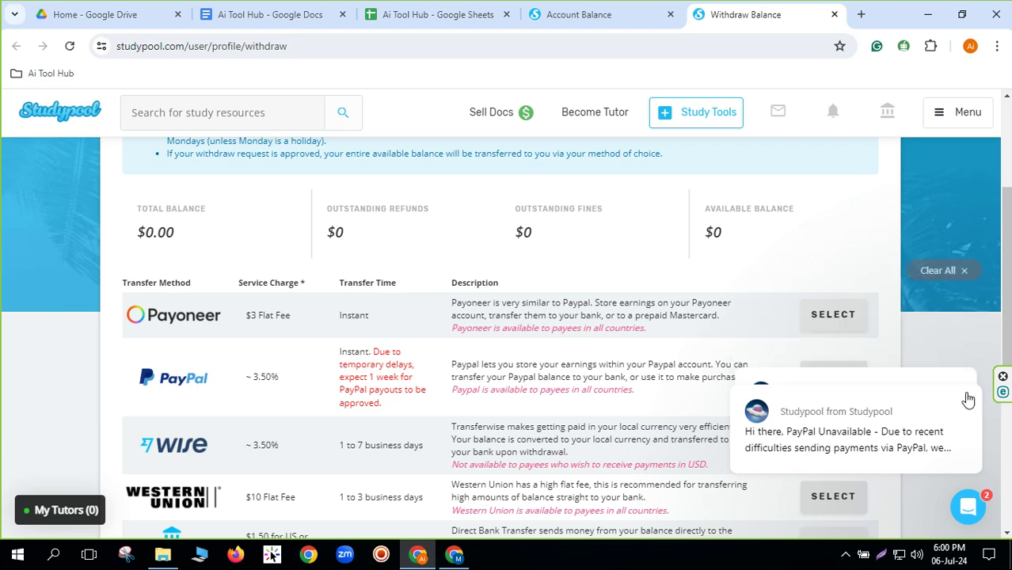
left_click(963, 271)
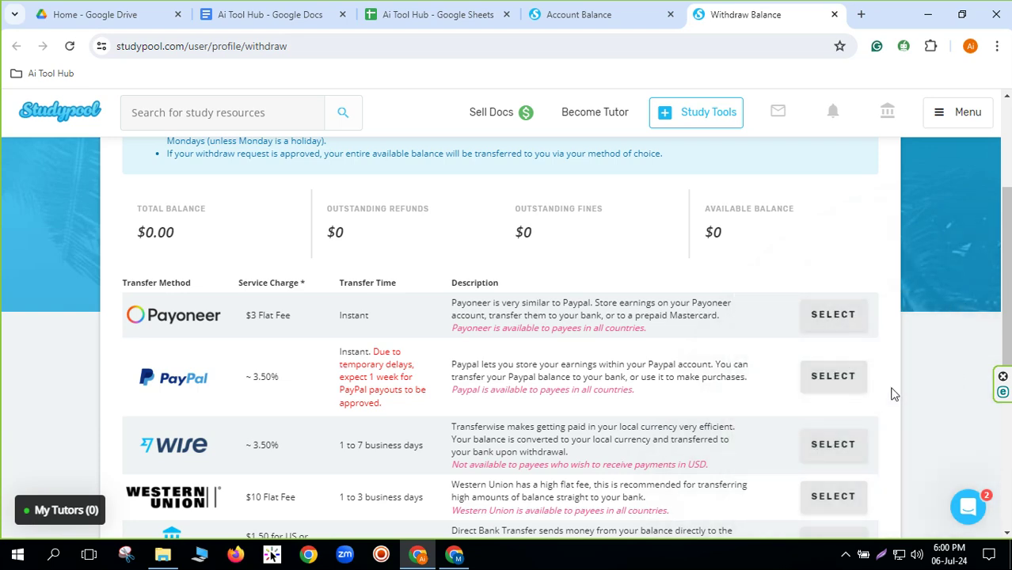
Step: Review the withdrawal rules and the Payoneer fee and transfer time, and try to select Payoneer as the transfer method
double_click(831, 320)
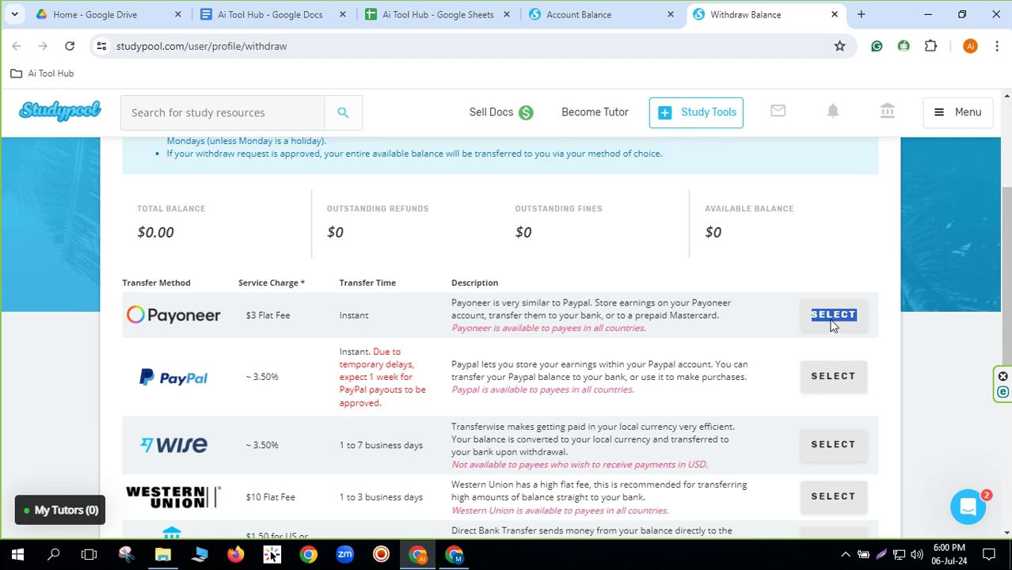
left_click_drag(333, 317, 691, 319)
left_click(691, 319)
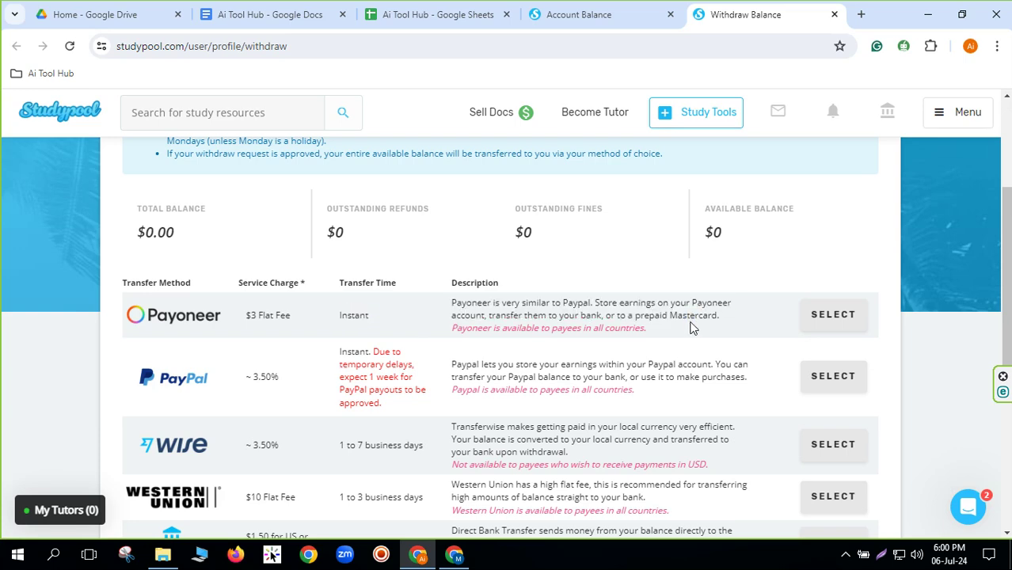
scroll(641, 320, "up", 3)
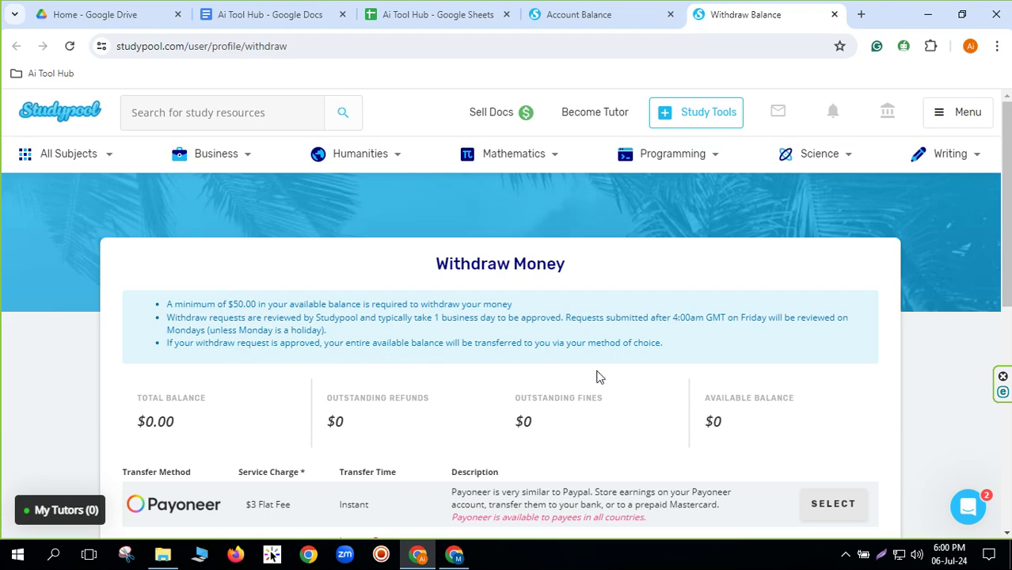
scroll(599, 376, "down", 1)
scroll(281, 372, "down", 1)
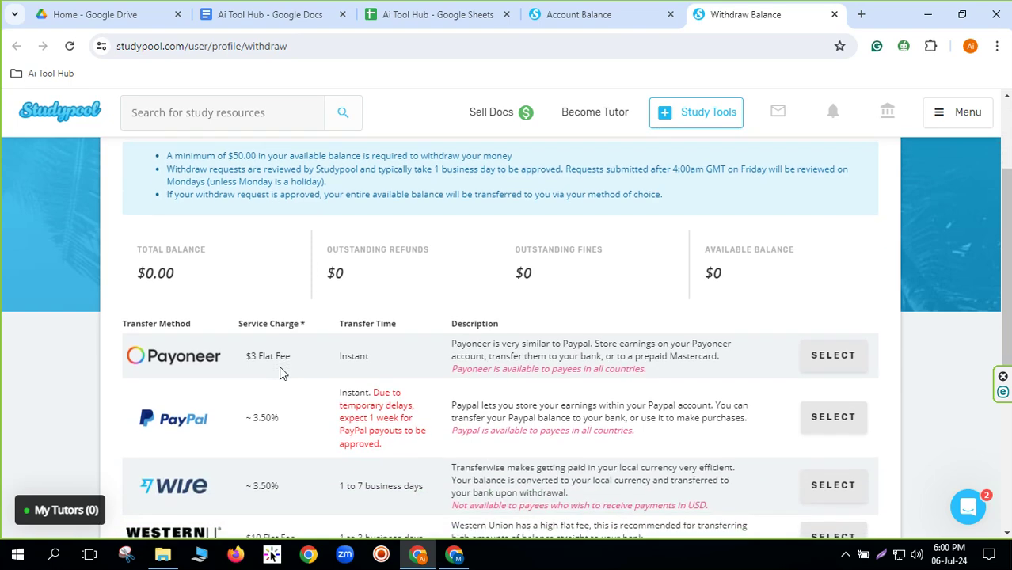
left_click(833, 357)
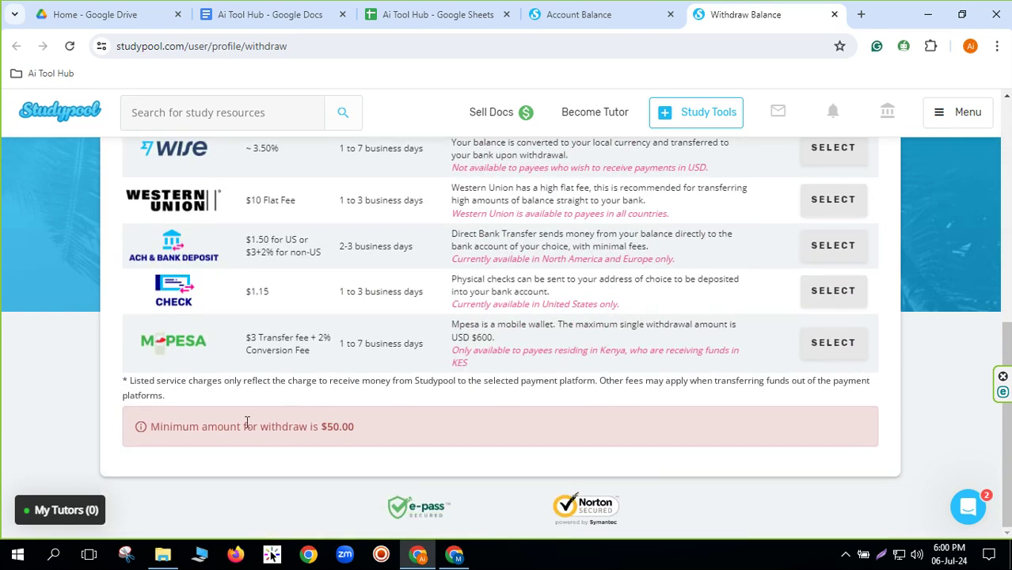
scroll(661, 443, "up", 5)
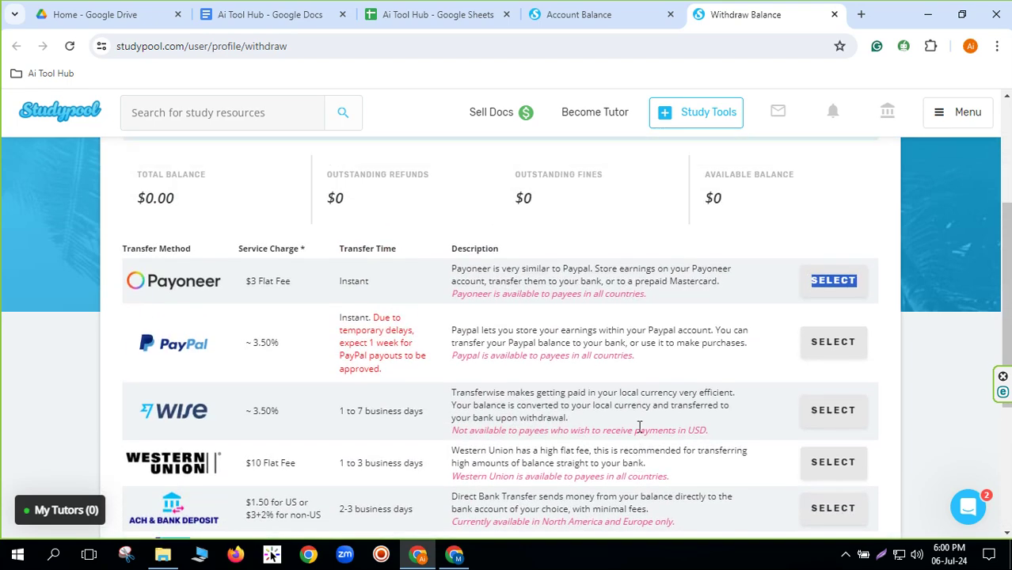
left_click(523, 390)
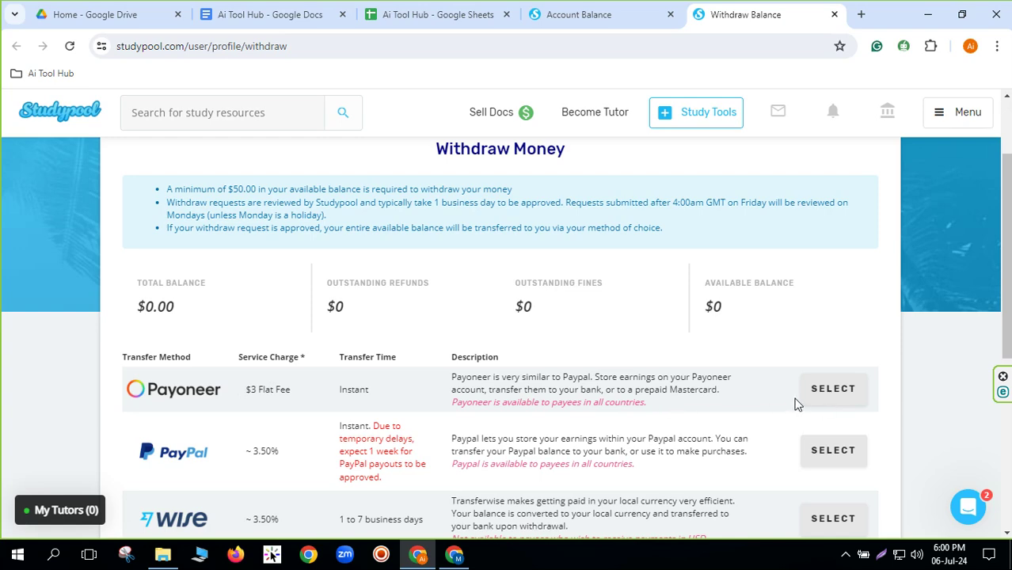
double_click(832, 398)
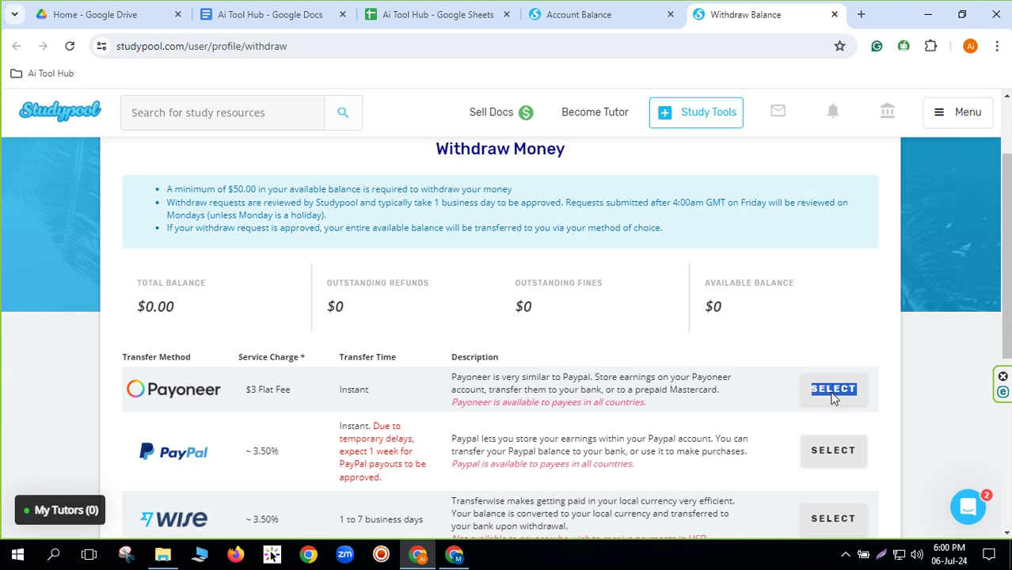
Step: Switch to Payoneer to check the beneficiary name of the USD account, and return to the Studypool withdrawal page
left_click(453, 555)
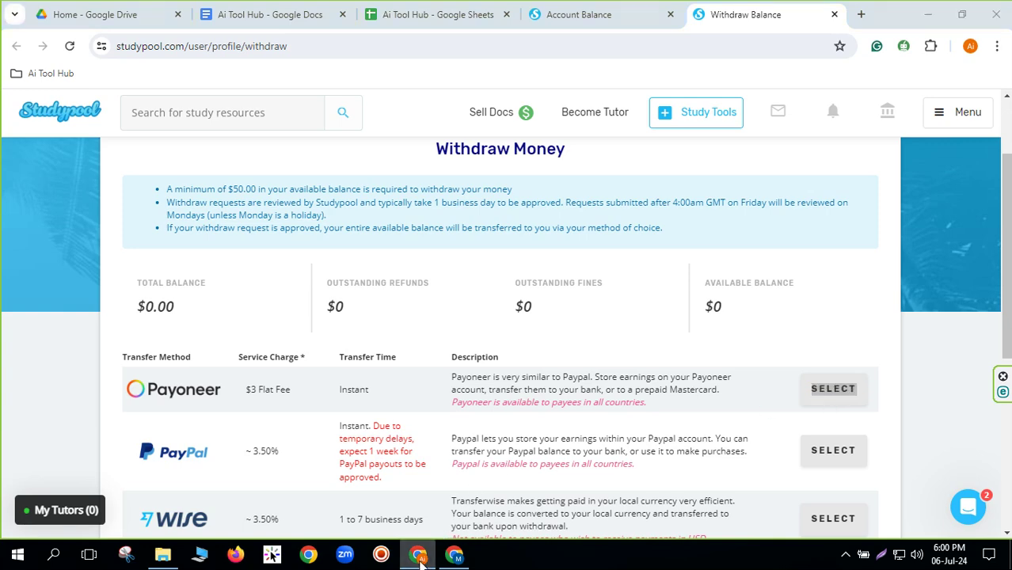
scroll(464, 368, "up", 1)
scroll(467, 373, "down", 1)
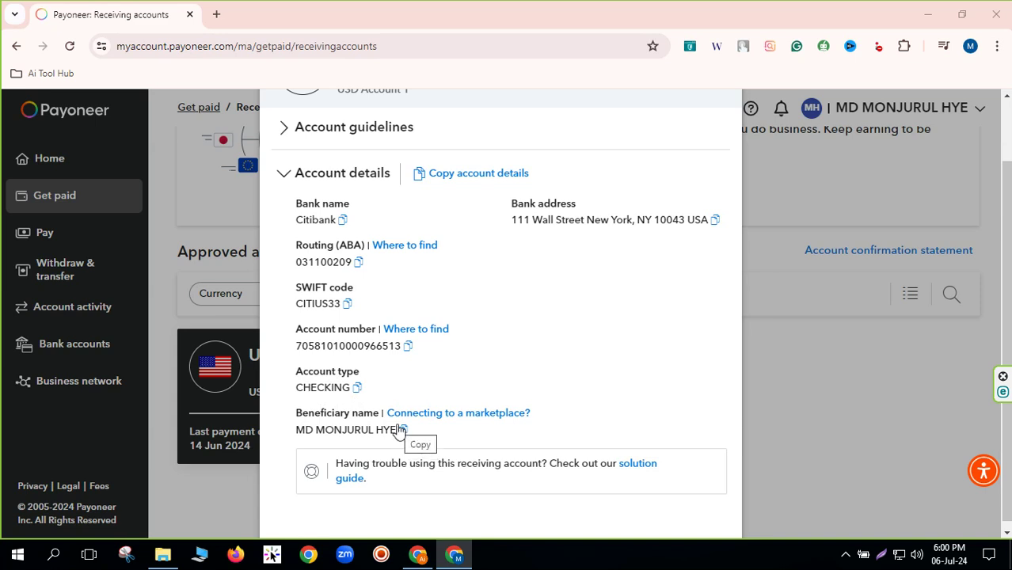
left_click_drag(297, 432, 396, 431)
left_click(455, 555)
left_click(457, 555)
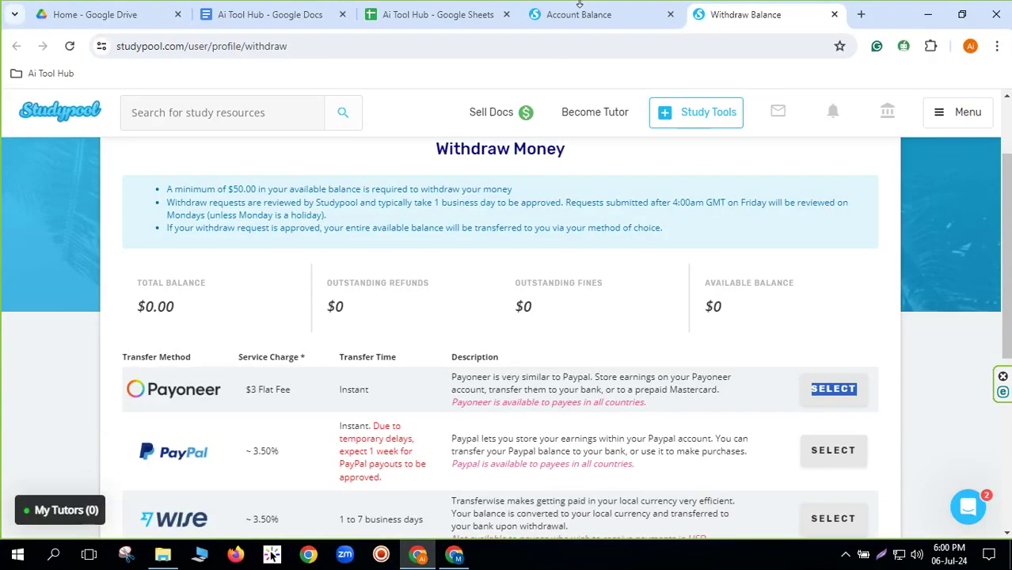
Step: Open the Studypool account settings and look over the change password, school and course fields, leaving them unedited
left_click(948, 122)
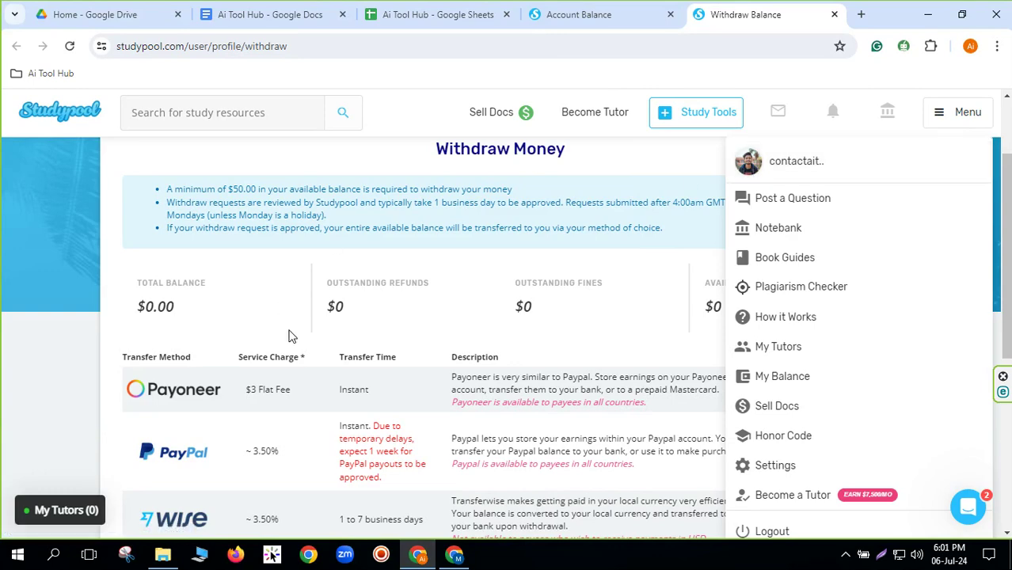
scroll(862, 355, "down", 3)
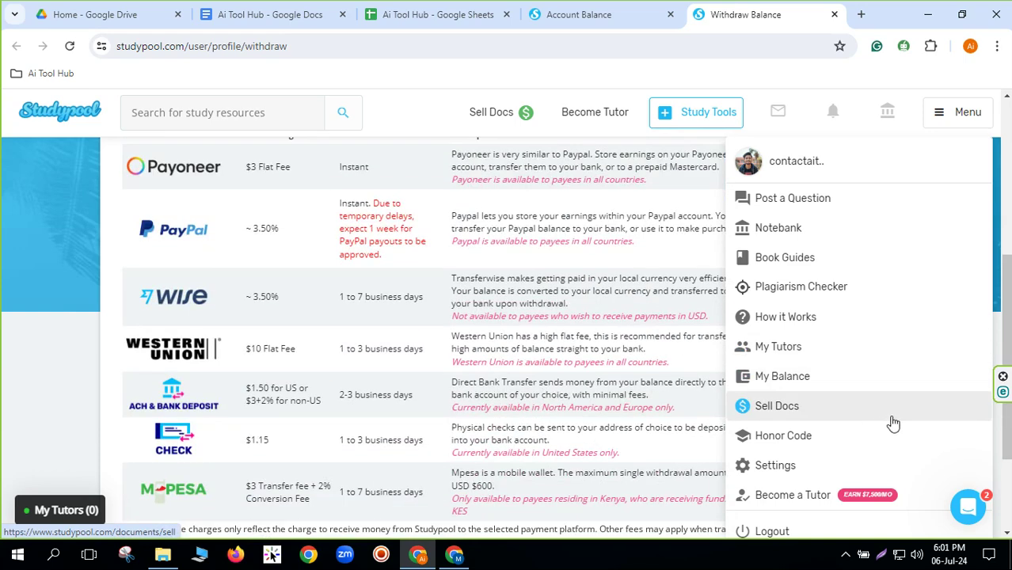
left_click(764, 466)
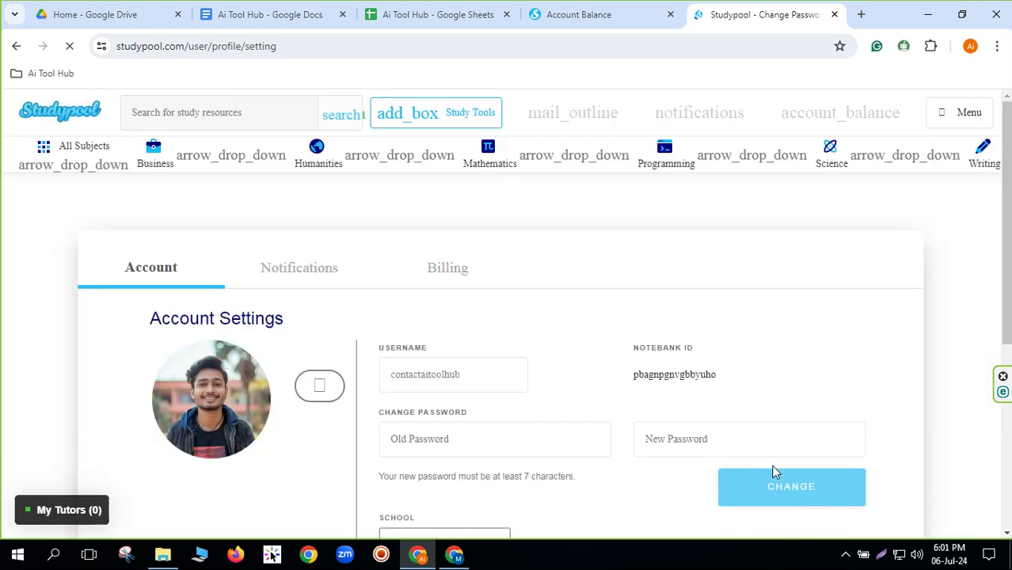
scroll(423, 262, "down", 1)
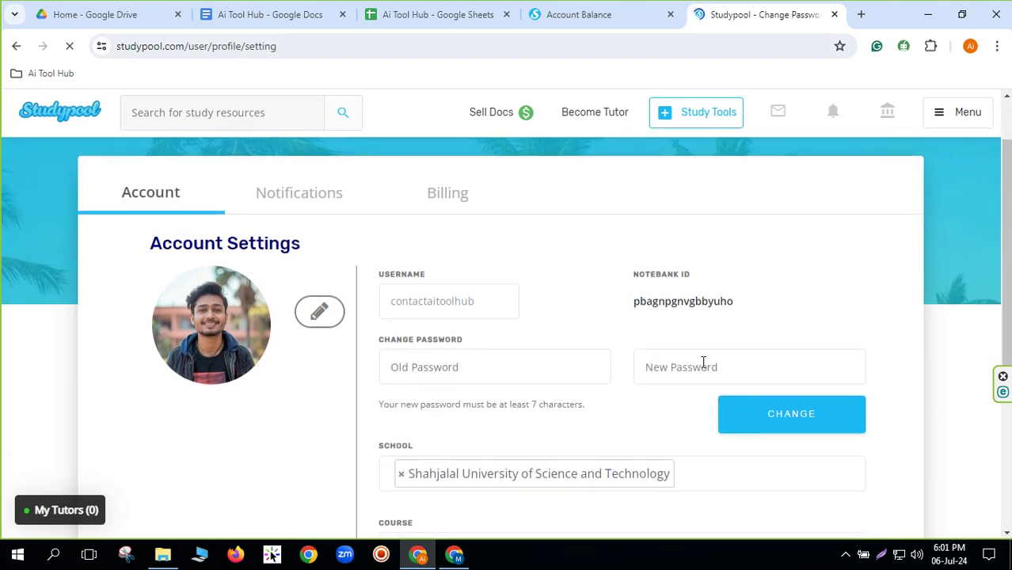
left_click(464, 368)
left_click(650, 365)
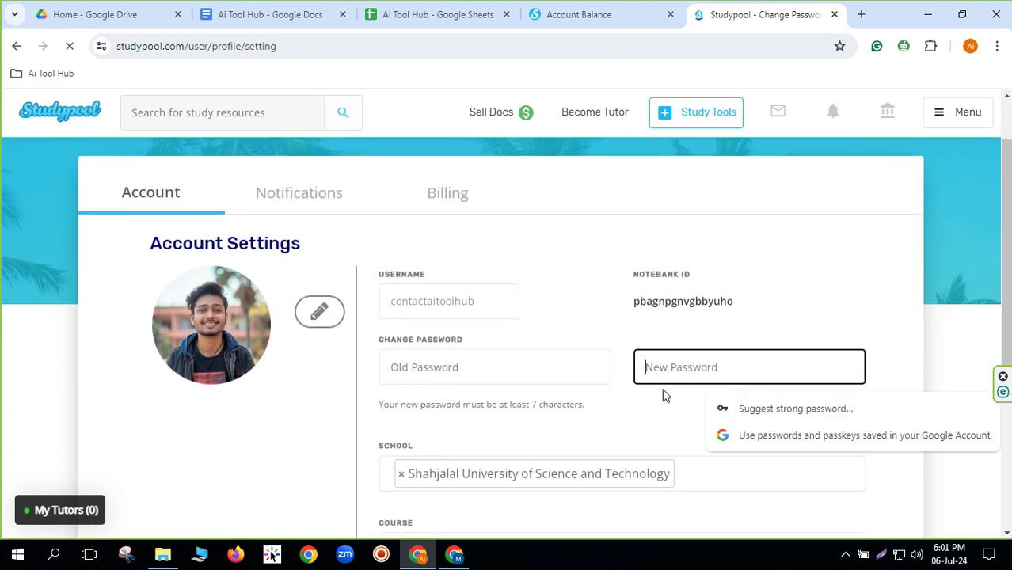
scroll(665, 397, "down", 2)
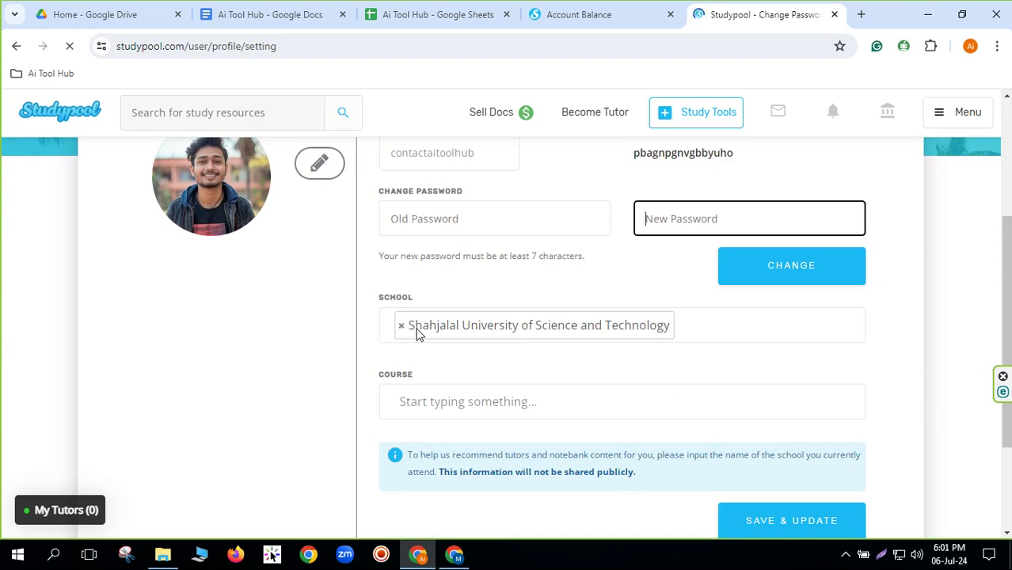
left_click(436, 407)
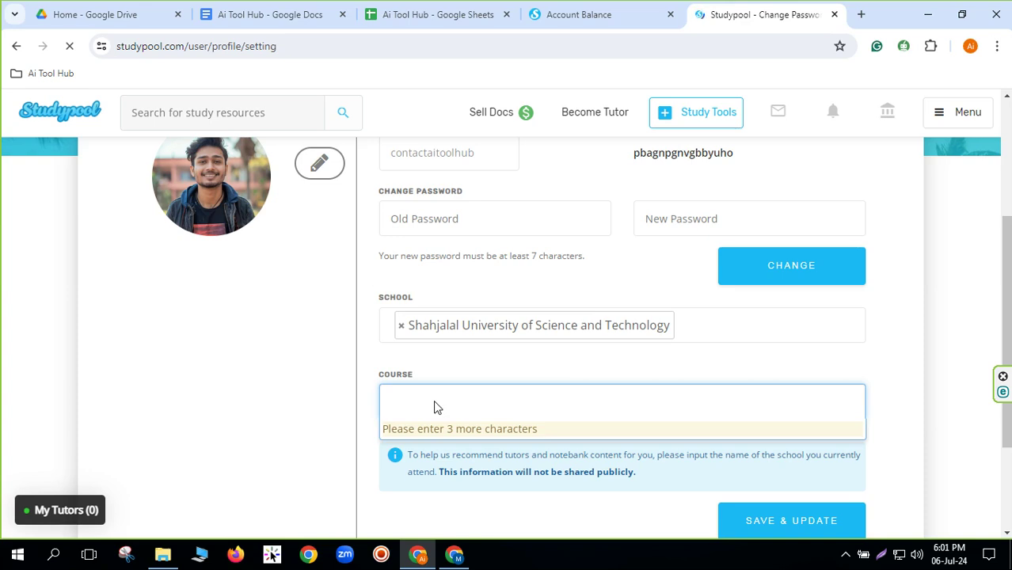
scroll(634, 396, "down", 2)
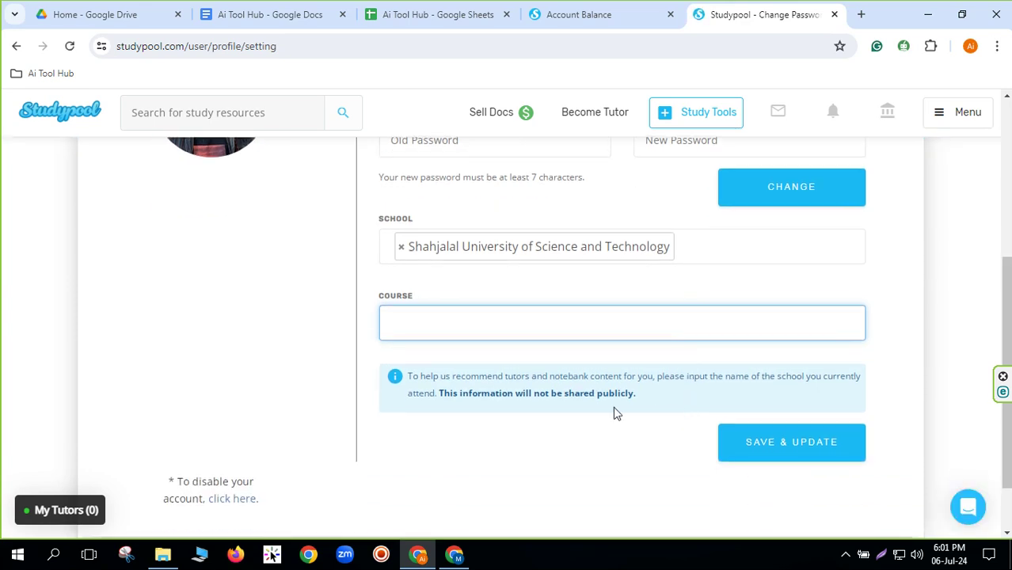
scroll(540, 436, "up", 4)
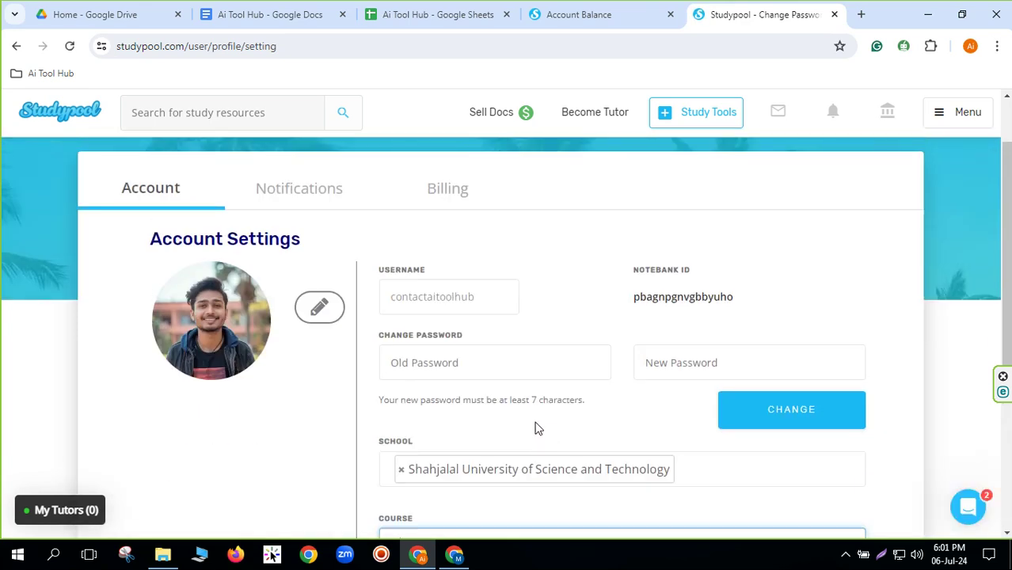
Step: View the notification preferences, billing settings and subject categories, and return to the Account settings
left_click(300, 192)
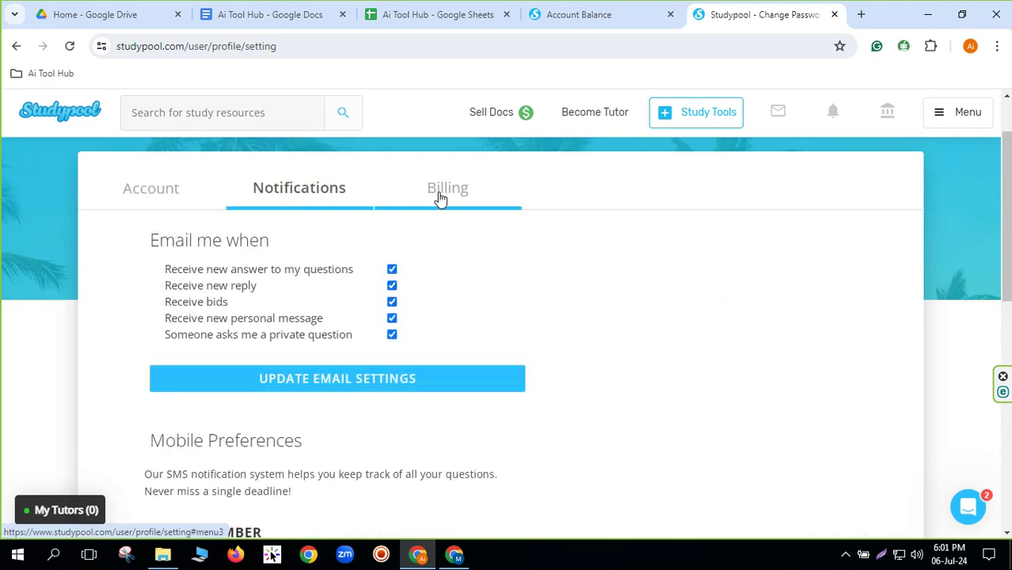
scroll(681, 413, "down", 4)
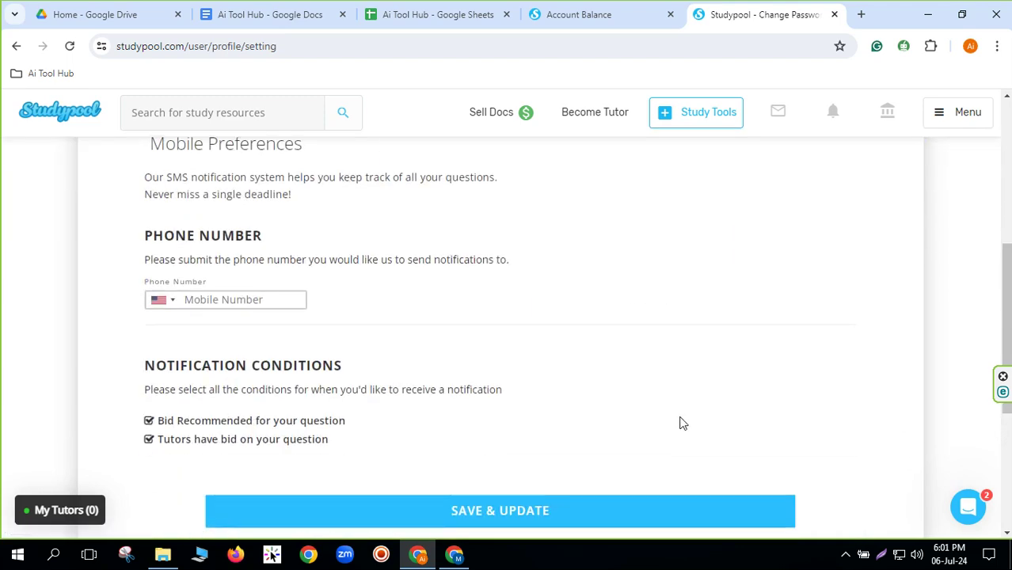
scroll(610, 413, "up", 4)
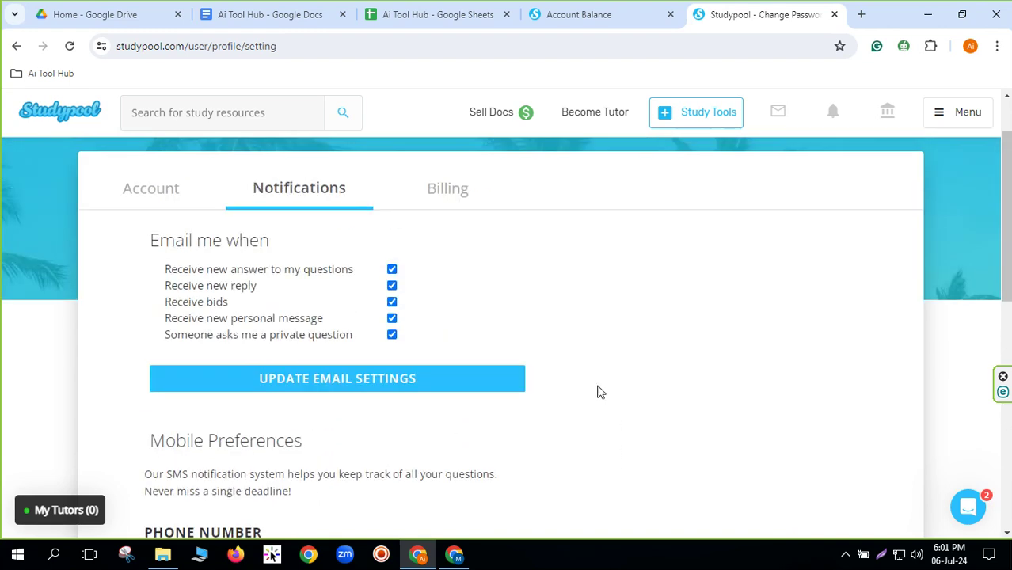
left_click(448, 190)
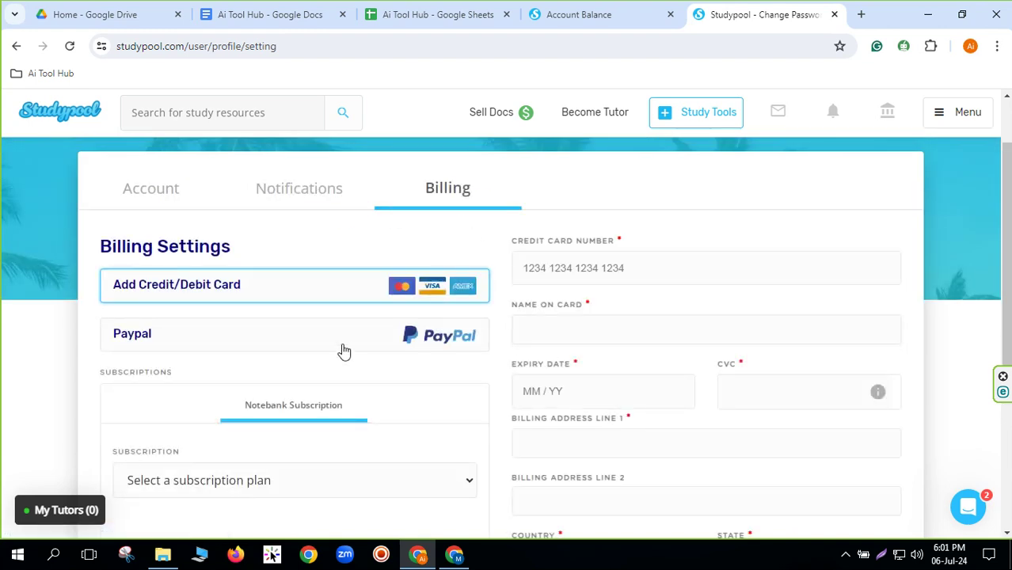
scroll(469, 443, "down", 4)
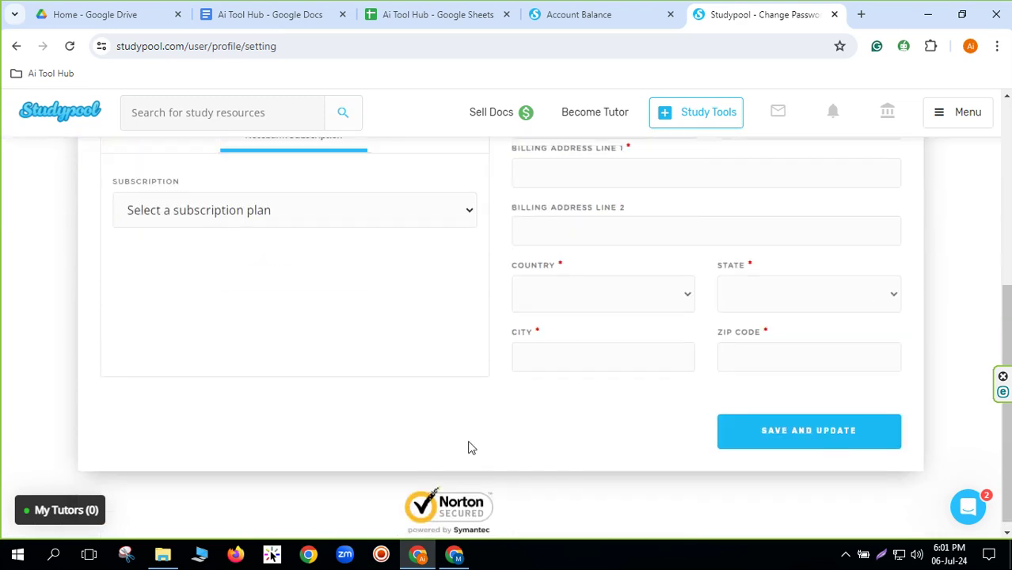
scroll(468, 443, "up", 5)
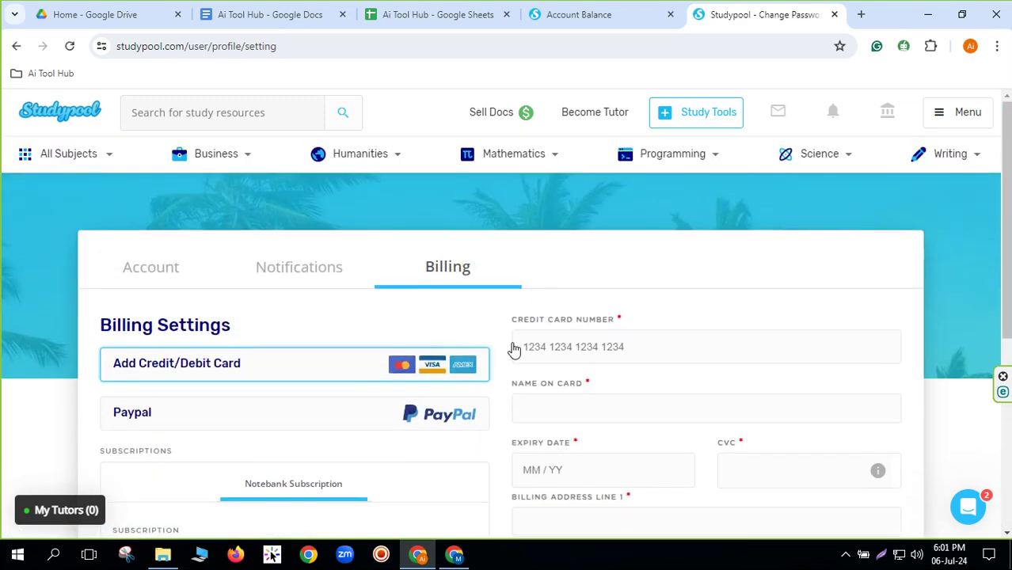
mouse_move(103, 154)
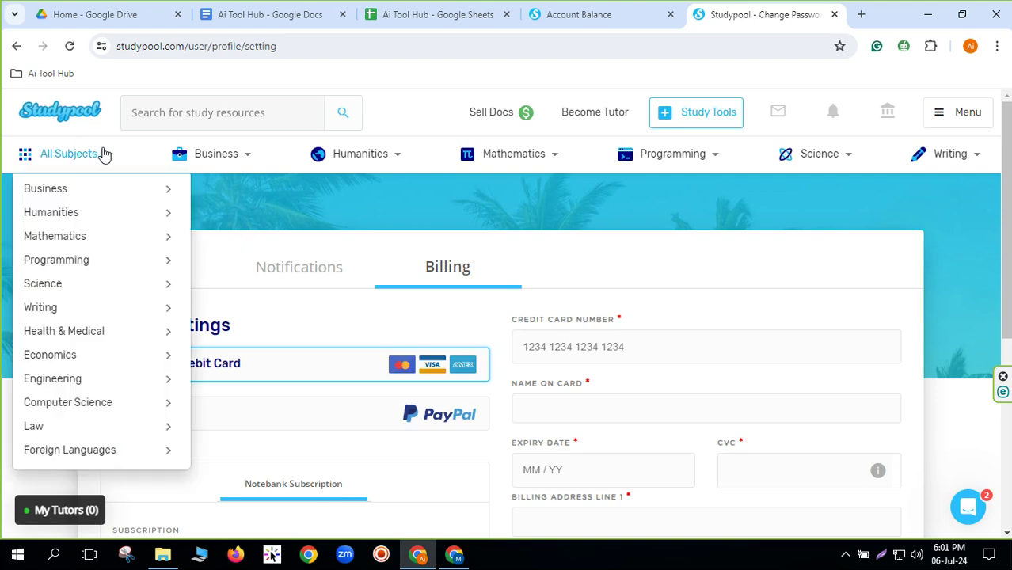
mouse_move(963, 162)
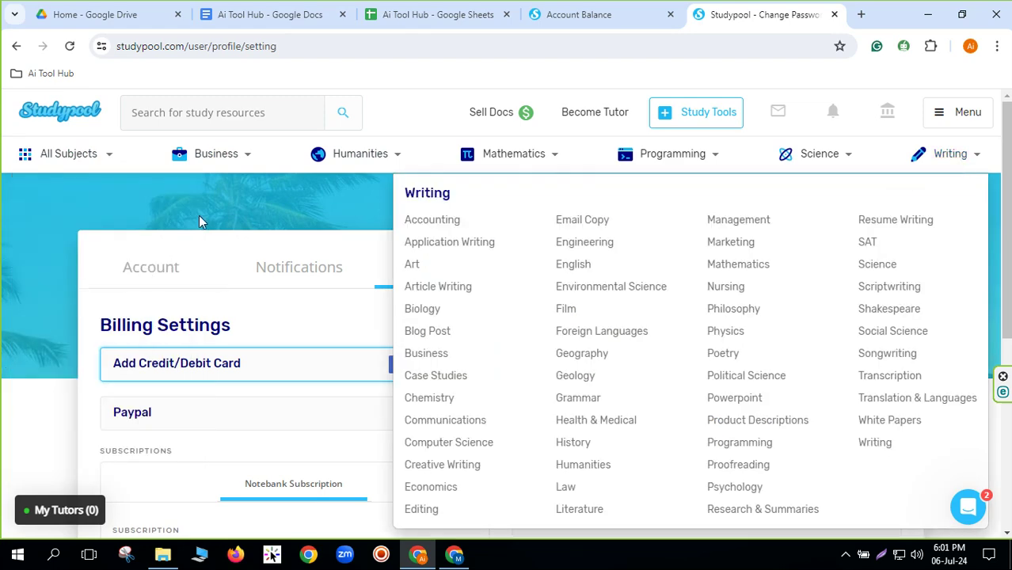
left_click(136, 277)
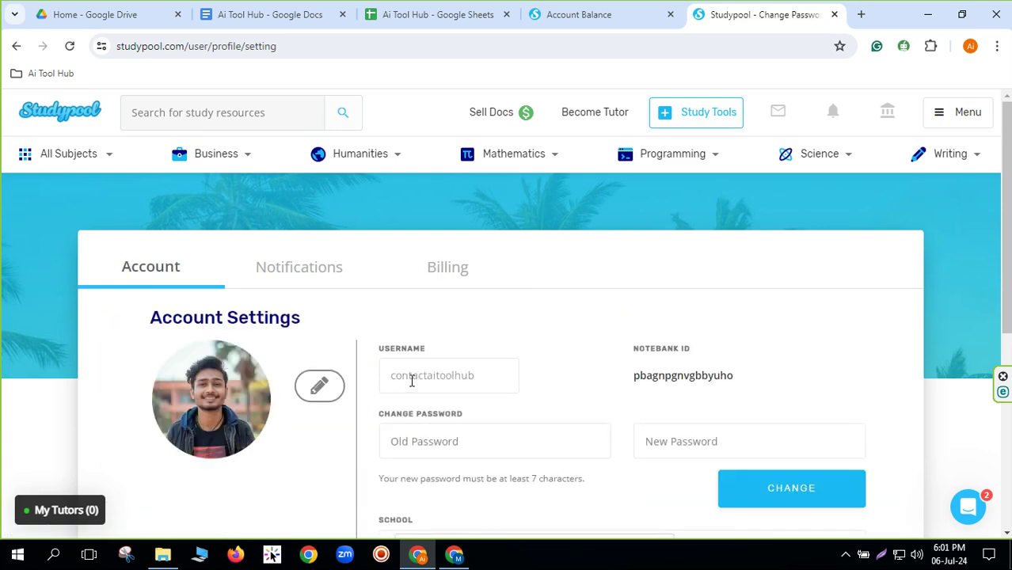
Step: Examine the username and Notebank ID in the Account settings, leaving the username unedited
scroll(341, 339, "down", 1)
left_click_drag(483, 304, 307, 292)
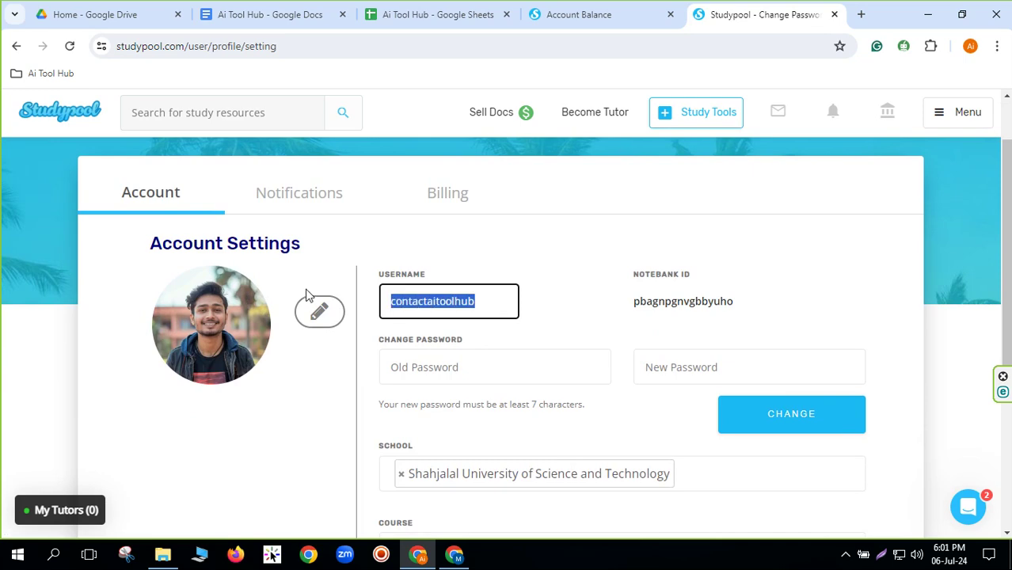
left_click(669, 304)
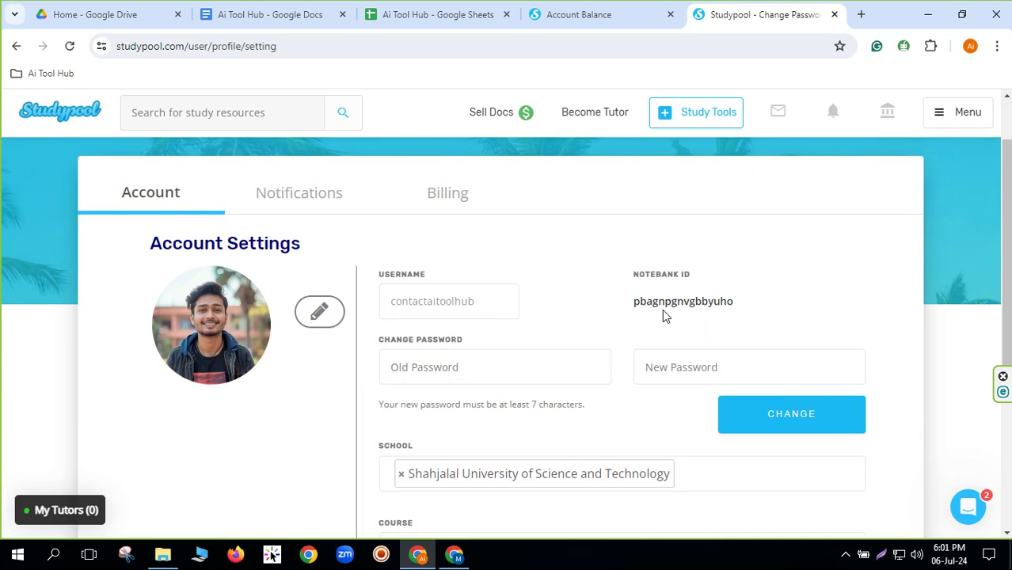
left_click(451, 300)
left_click(598, 331)
scroll(598, 339, "down", 2)
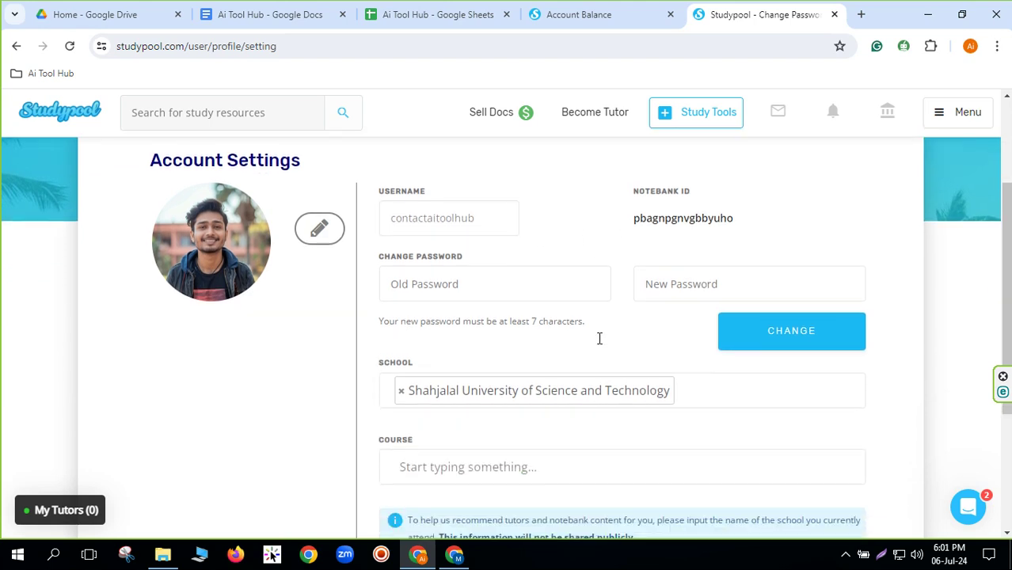
Step: Look over the school and course fields and the privacy note beneath them, leaving the course blank
scroll(655, 436, "down", 1)
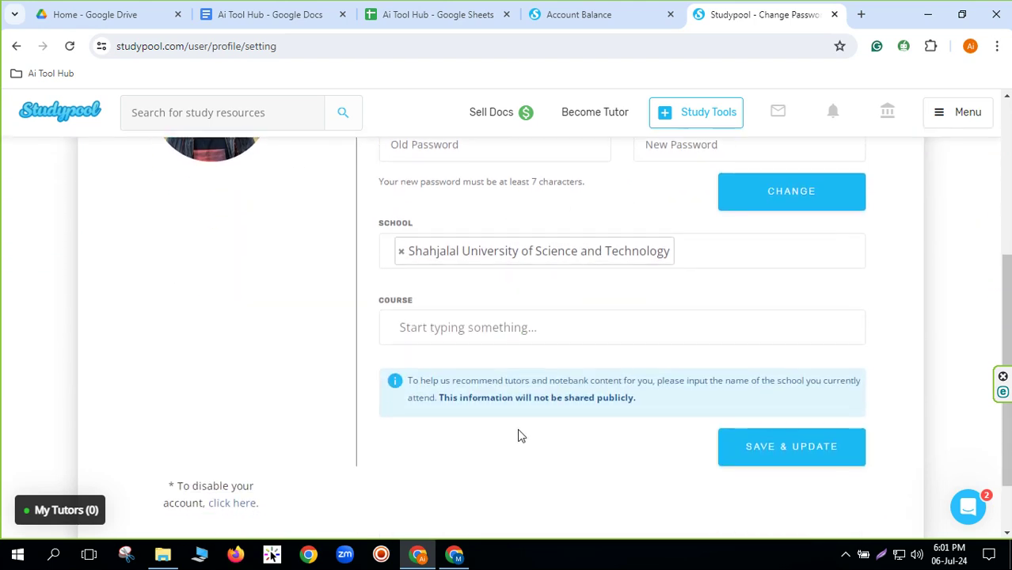
left_click(428, 331)
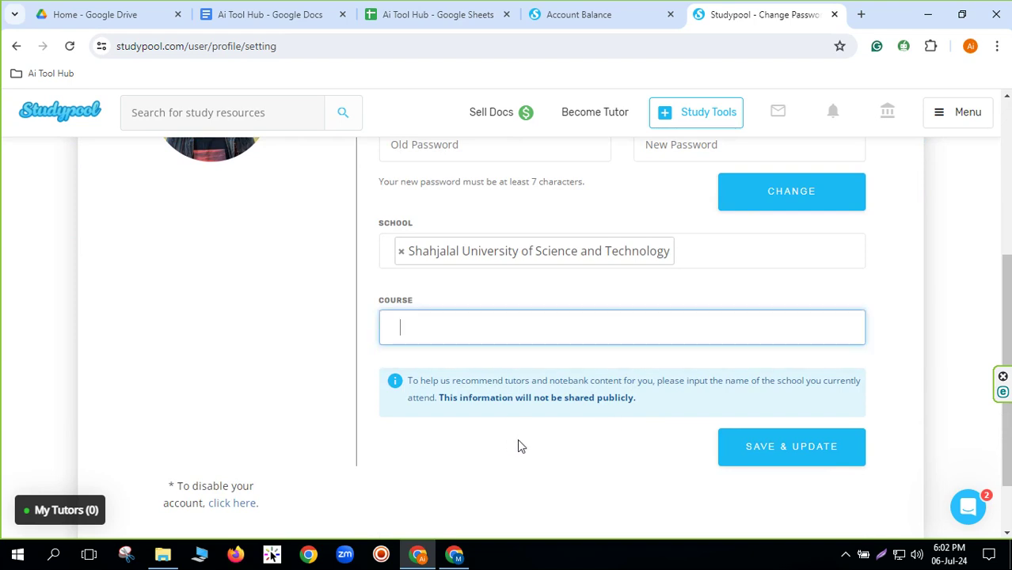
scroll(527, 444, "down", 1)
scroll(534, 441, "up", 1)
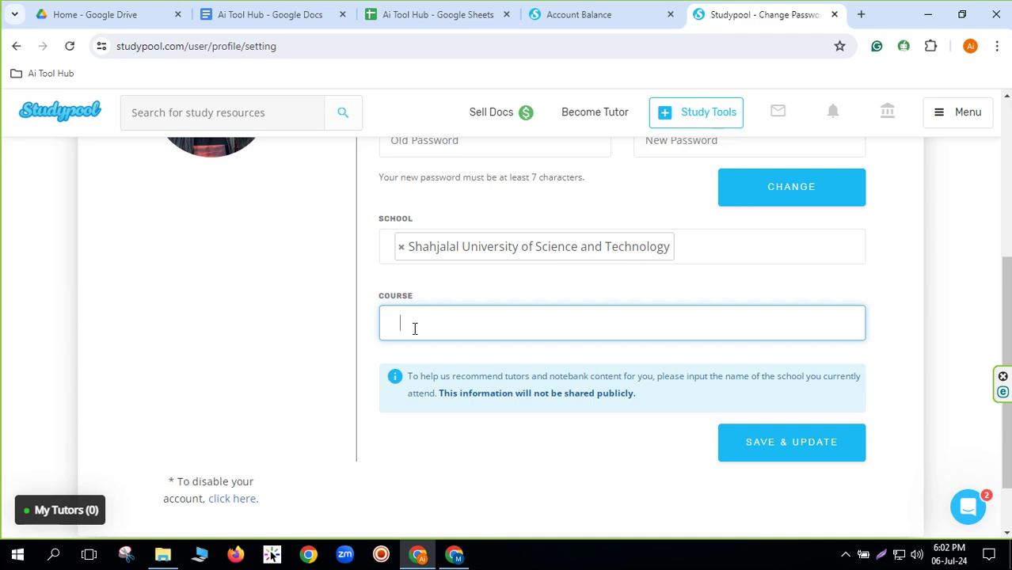
left_click(522, 460)
scroll(526, 483, "down", 1)
scroll(525, 482, "up", 5)
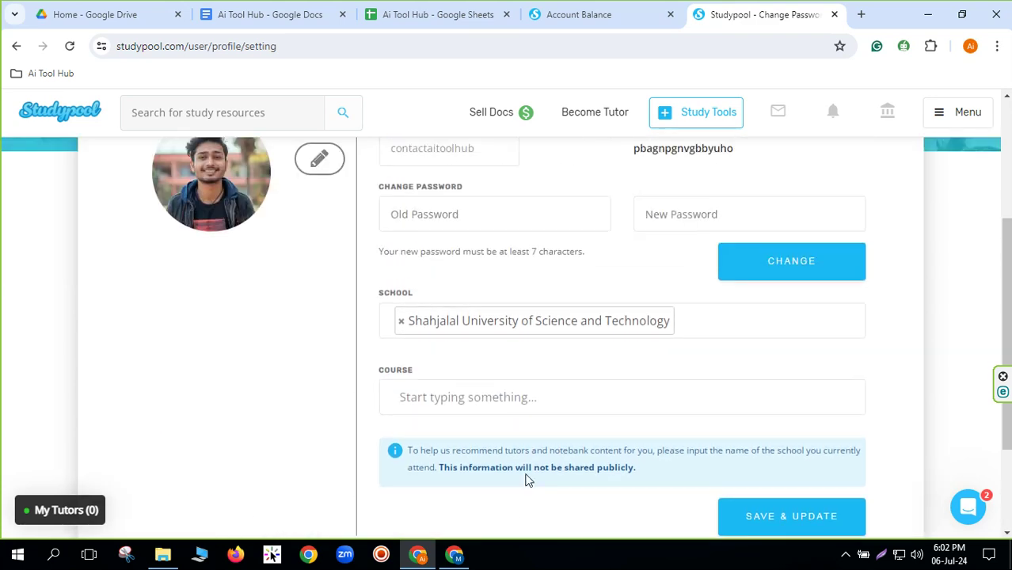
scroll(481, 459, "down", 2)
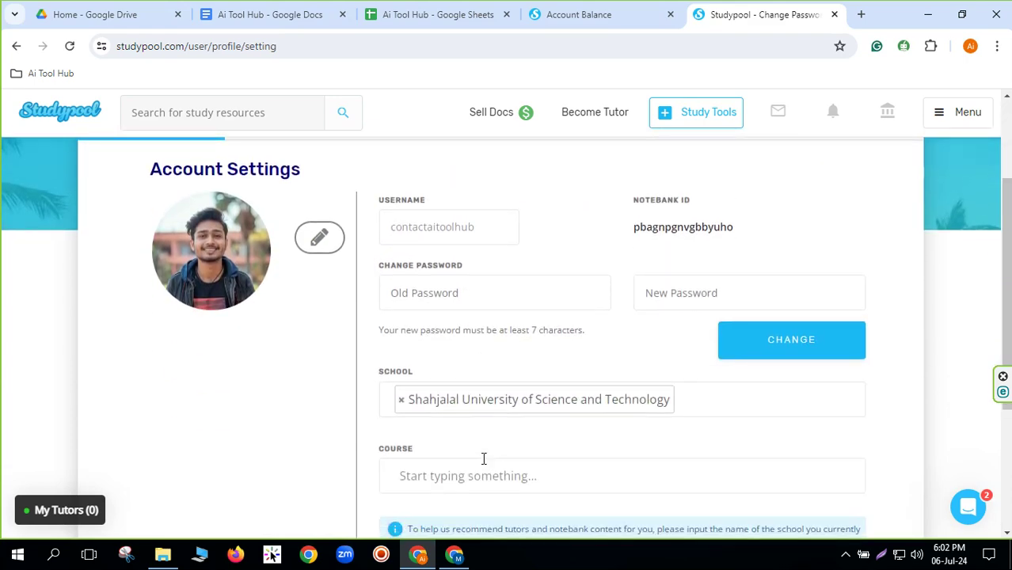
scroll(482, 457, "up", 2)
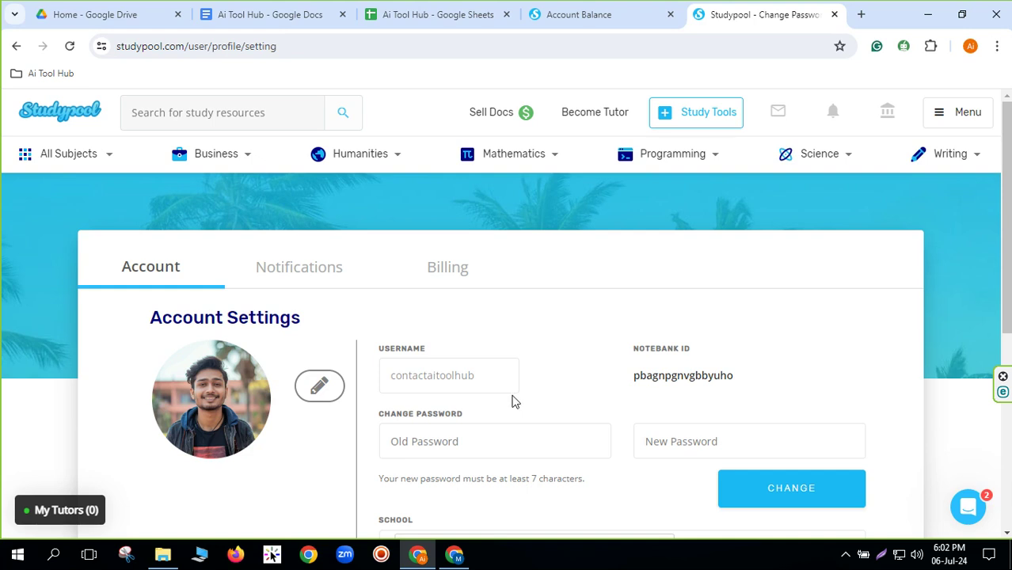
scroll(505, 392, "down", 1)
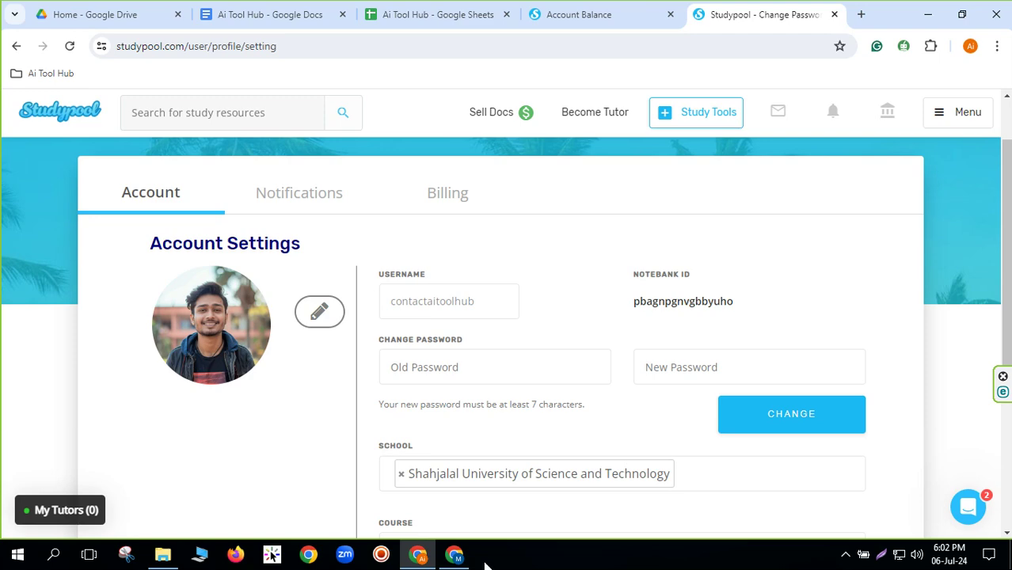
Step: Switch to the Payoneer browser window, close the Payoneer page and open YouTube in its place
left_click(455, 554)
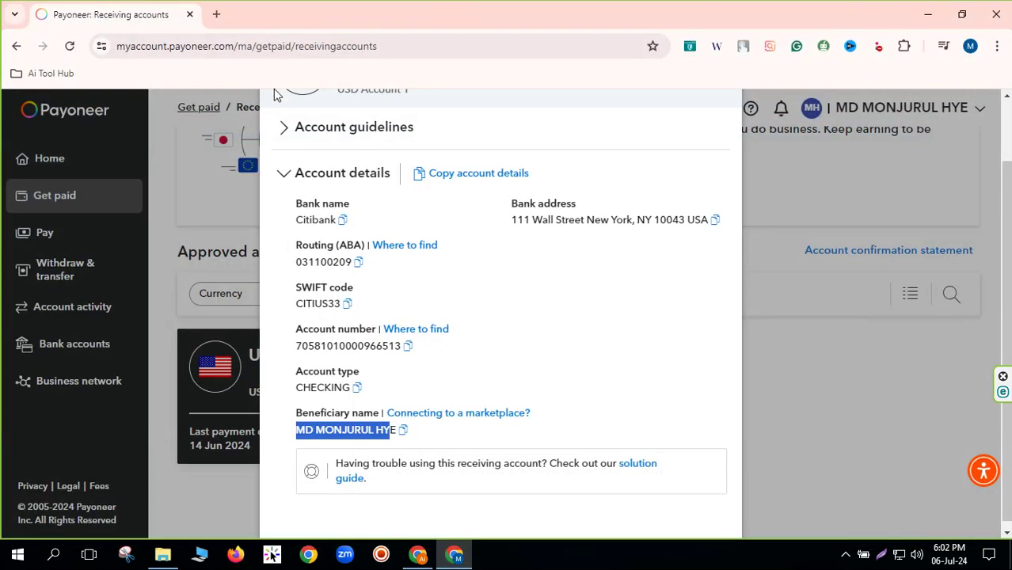
left_click(216, 15)
left_click(191, 15)
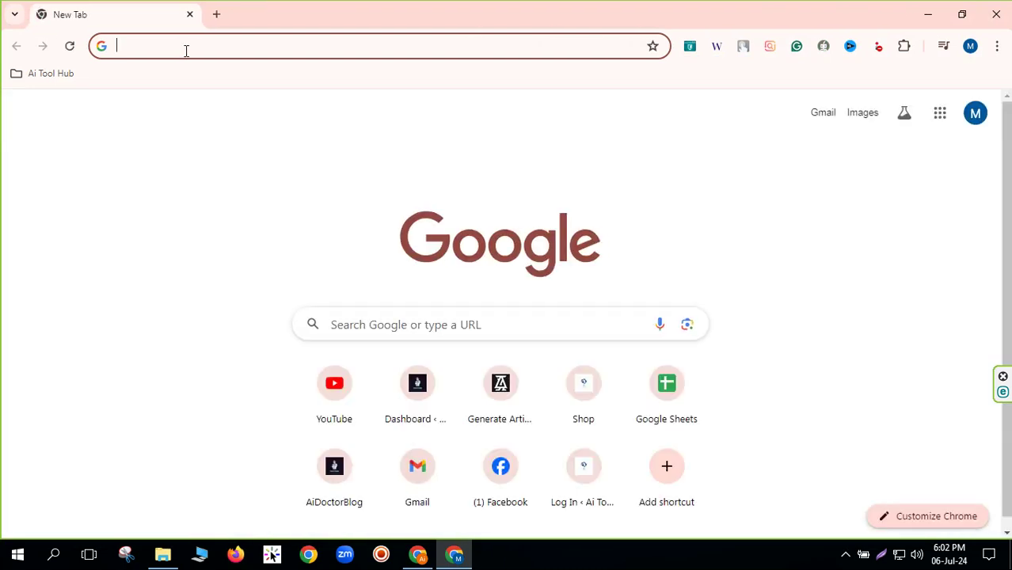
left_click(334, 388)
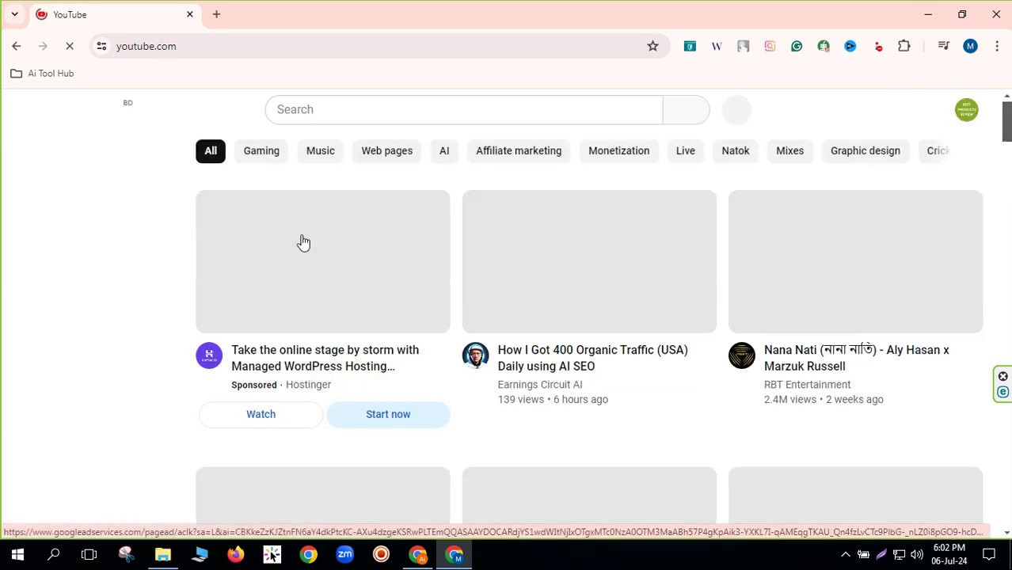
Step: Open the signed-in Best Products Review channel and view its created playlists, including Latest Online Earning (Quickly by AI)
left_click(964, 112)
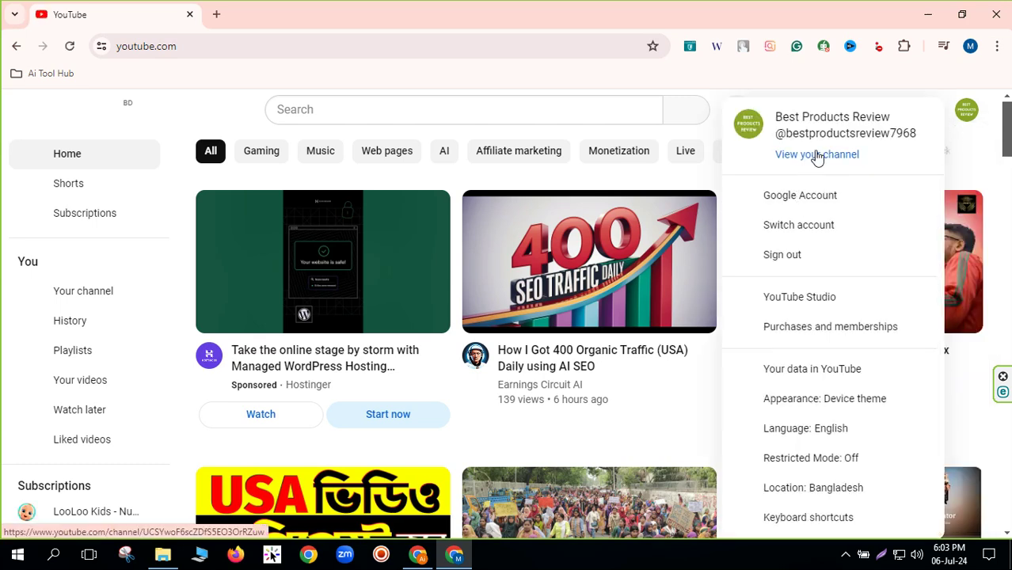
left_click(816, 155)
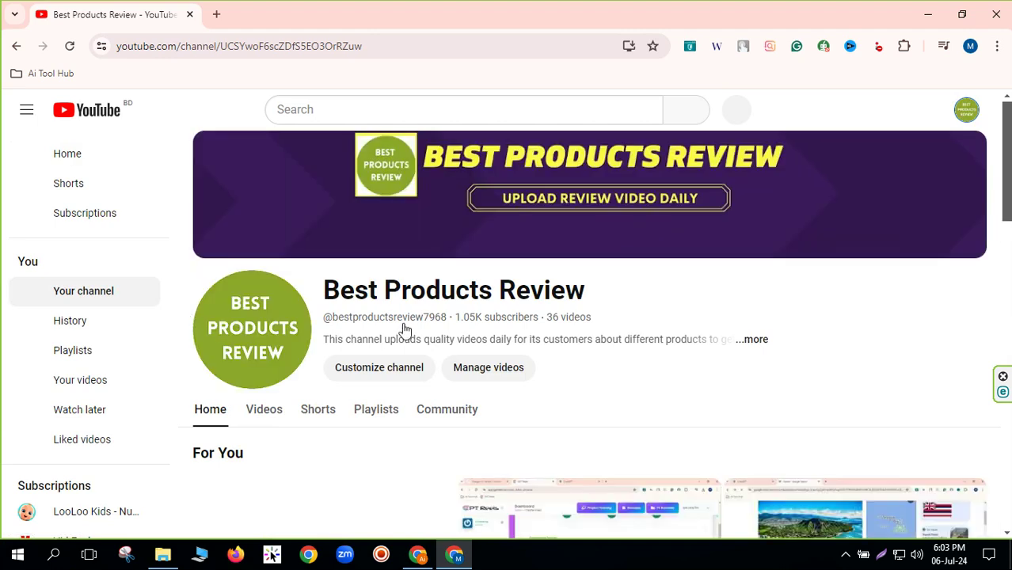
left_click(385, 415)
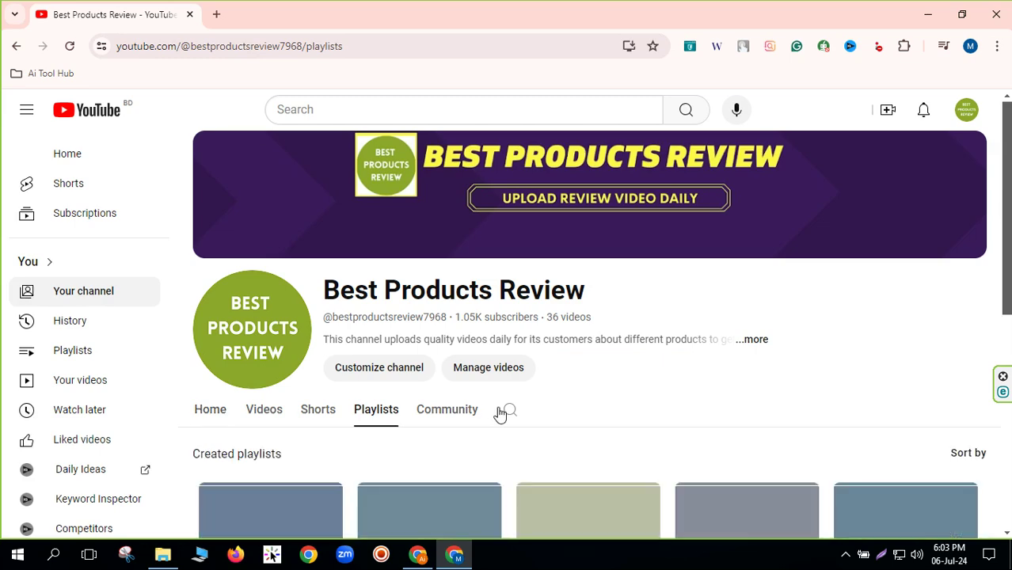
scroll(505, 408, "down", 3)
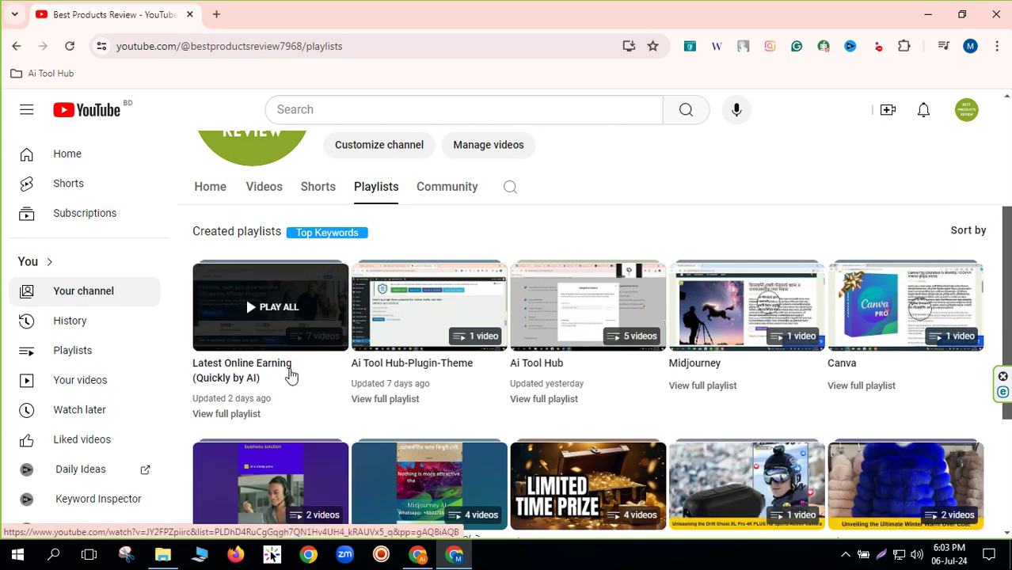
scroll(272, 388, "up", 1)
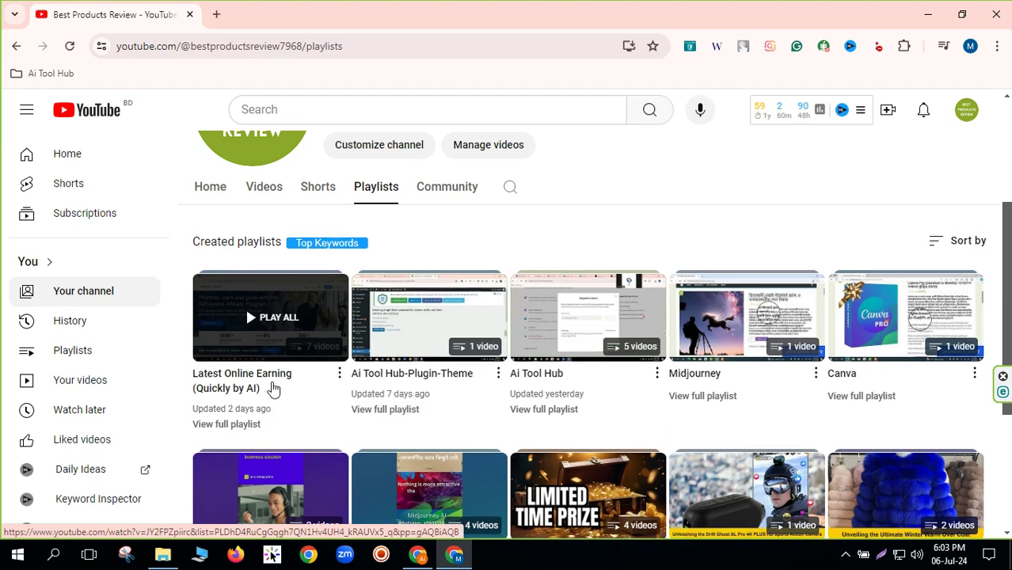